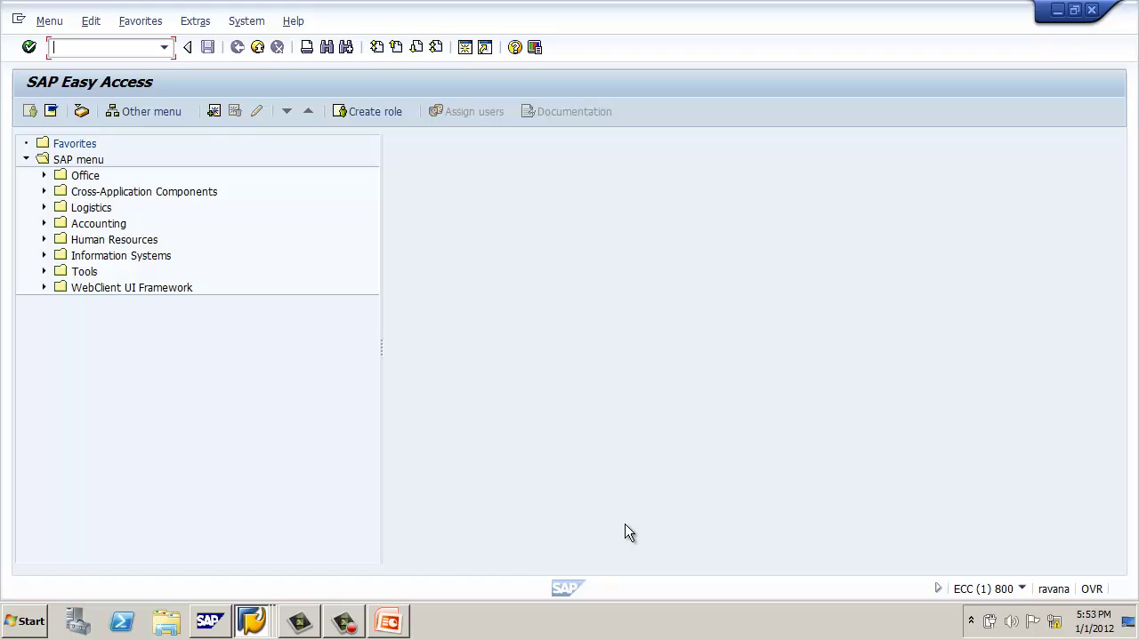
# - Switch to the SAP Easy Access DEV (1) session and start transaction RSA1
pyautogui.click(249, 622)
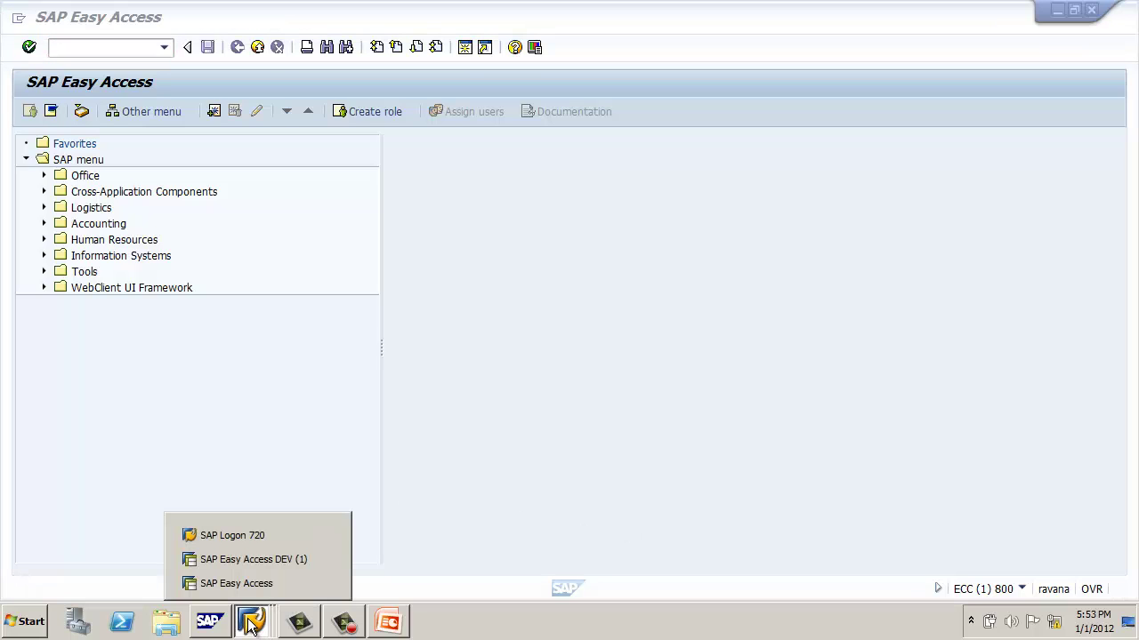
pyautogui.click(235, 561)
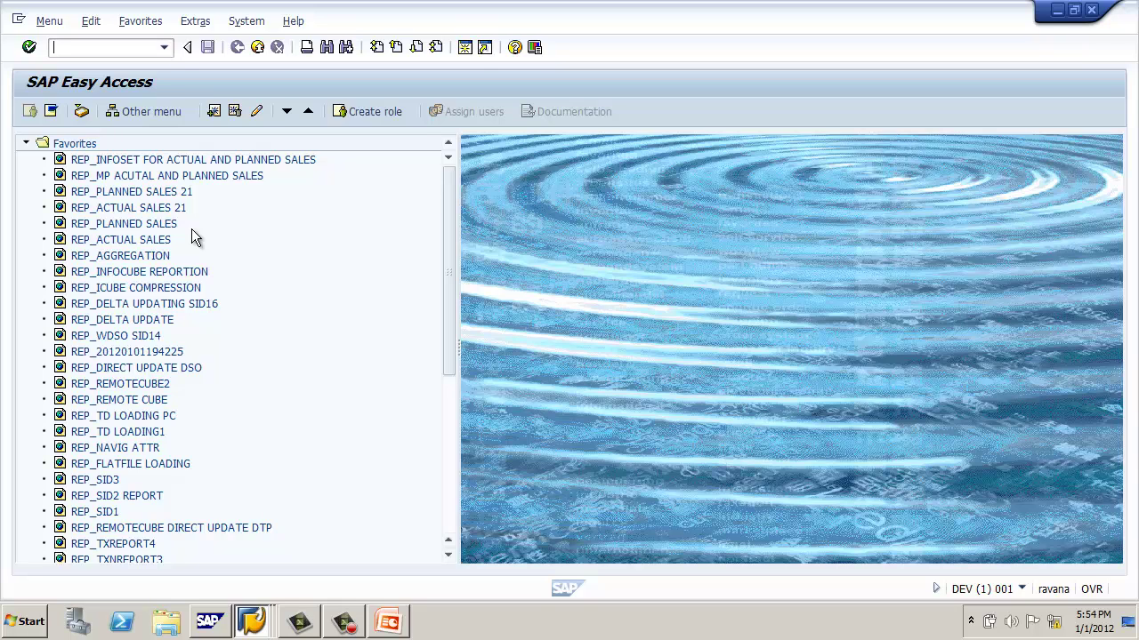
pyautogui.write('rsa')
pyautogui.press('BackSpace')
pyautogui.press('BackSpace')
pyautogui.press('BackSpace')
pyautogui.write('RSA1')
pyautogui.press('Return')
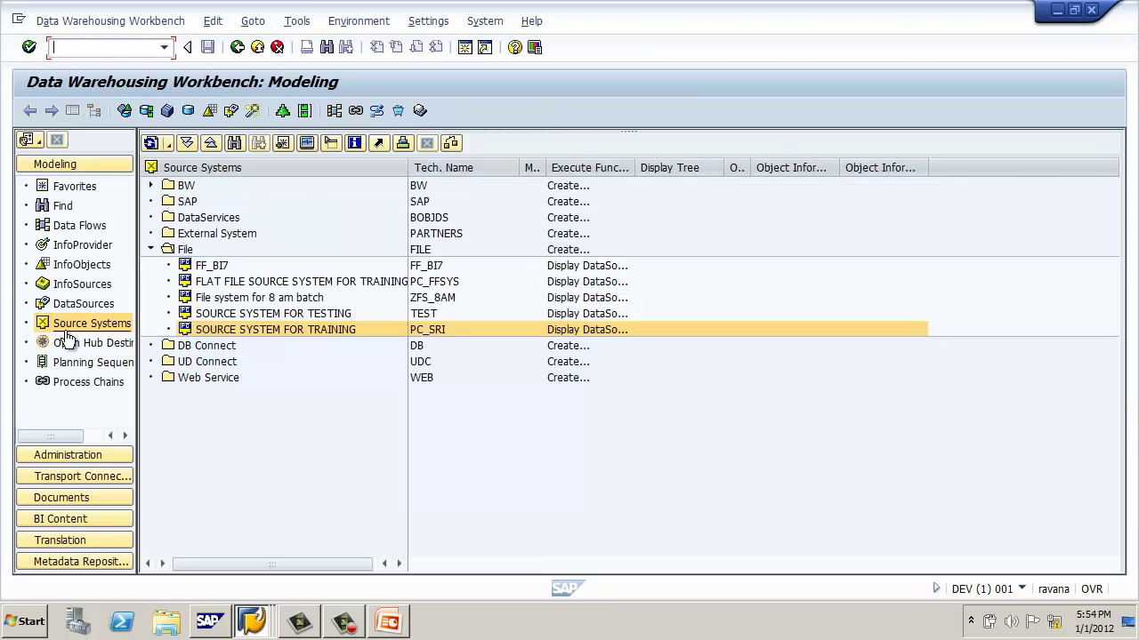
# - Check the connection of the file source system SOURCE SYSTEM FOR TRAINING (PC_SRI)
pyautogui.rightClick(269, 334)
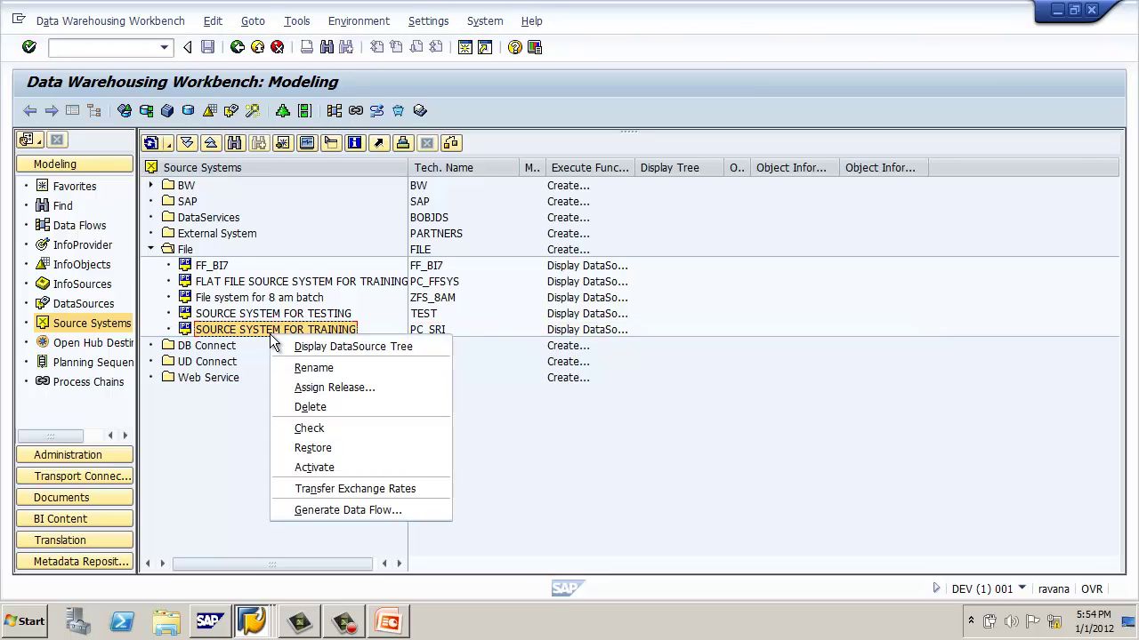
pyautogui.click(322, 431)
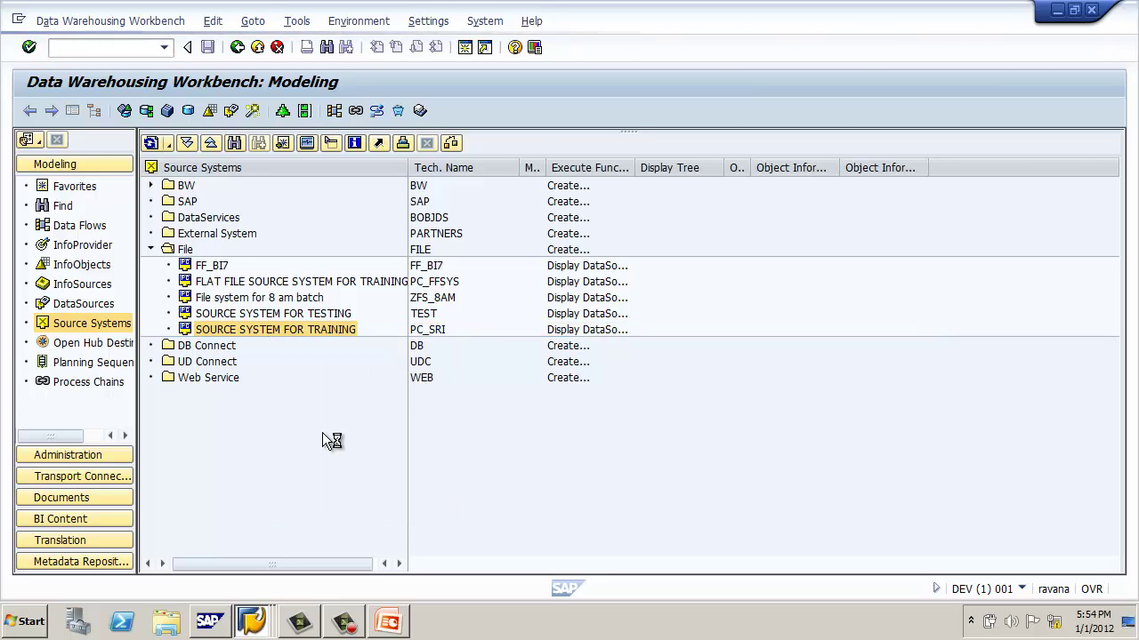
pyautogui.rightClick(300, 331)
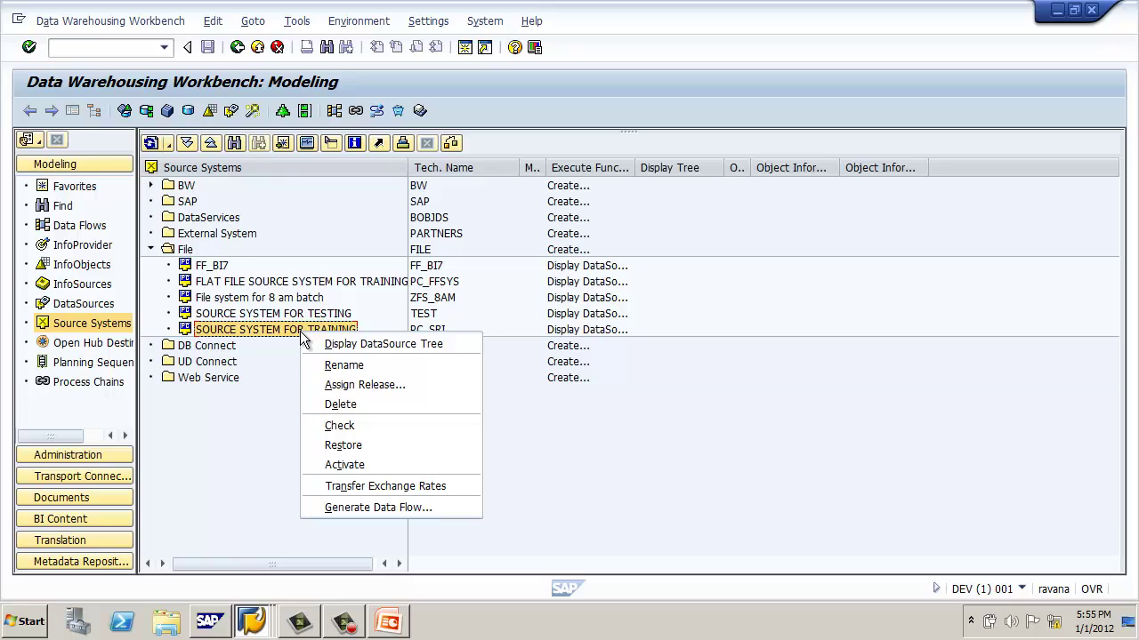
pyautogui.click(351, 424)
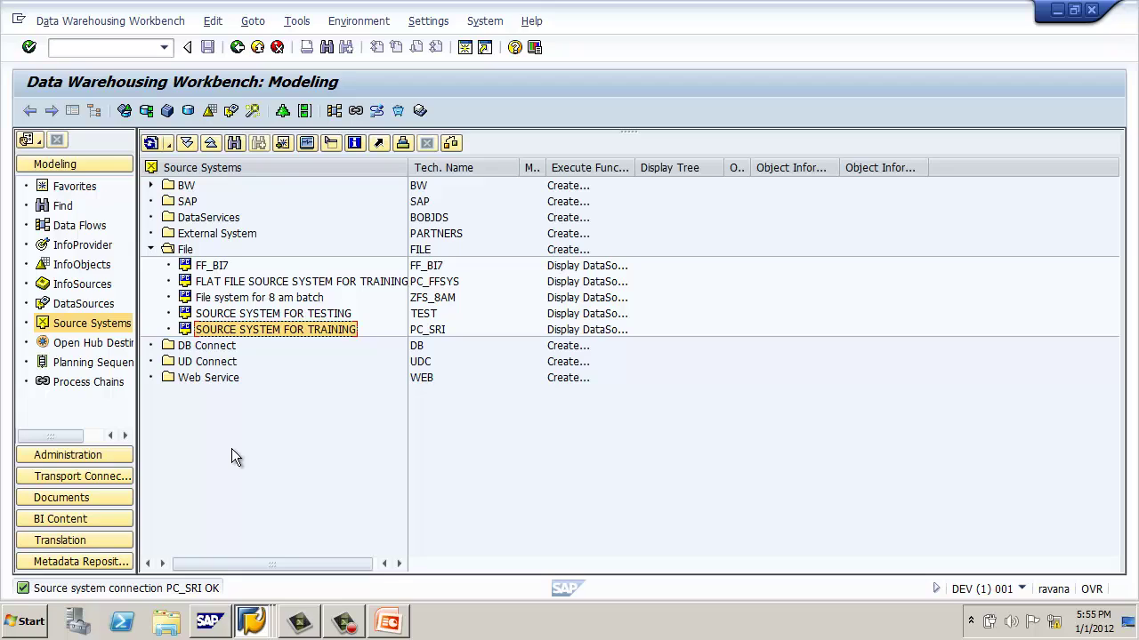
# - In the InfoObjects tree, create the InfoArea IA_CLASS25 with the long description EXTRACTING DATA FROM R/3
pyautogui.click(109, 269)
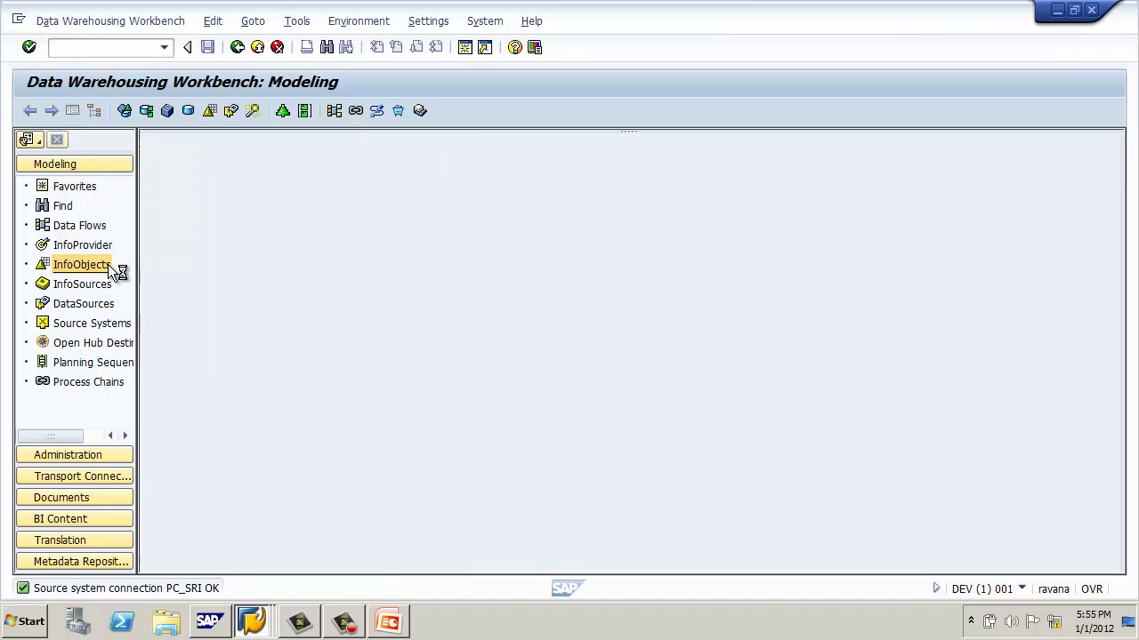
pyautogui.click(151, 506)
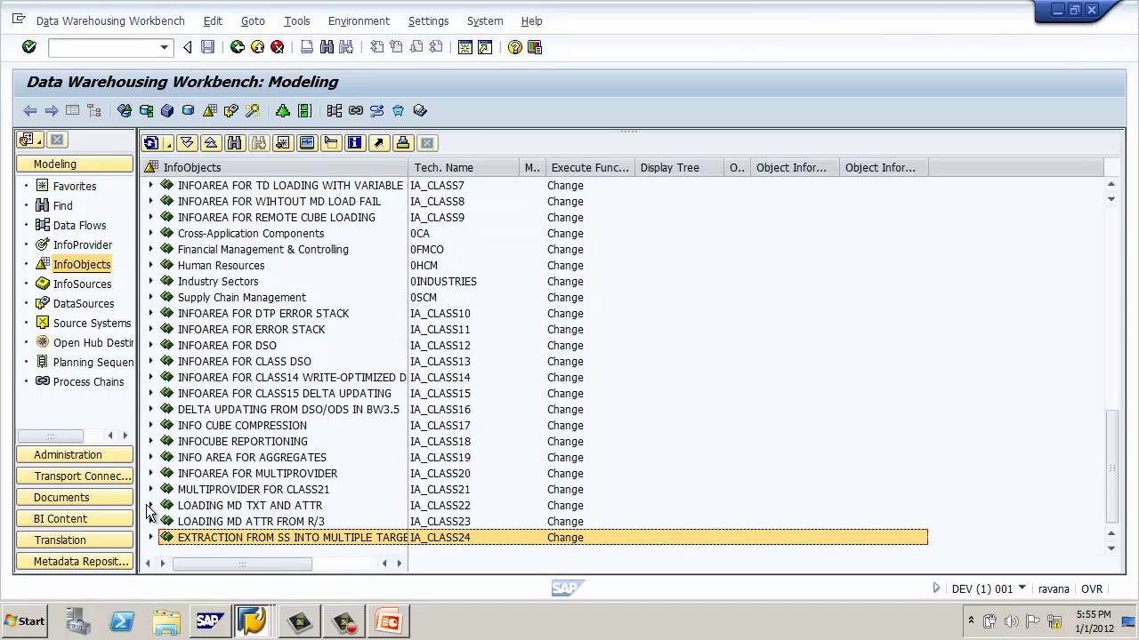
pyautogui.rightClick(268, 168)
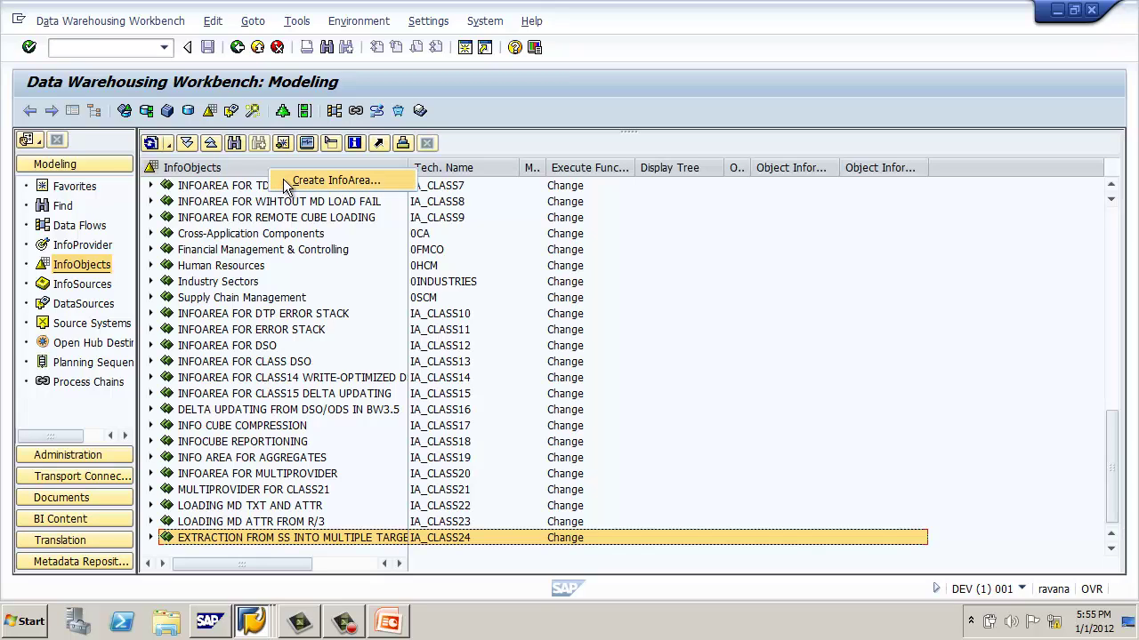
pyautogui.click(283, 178)
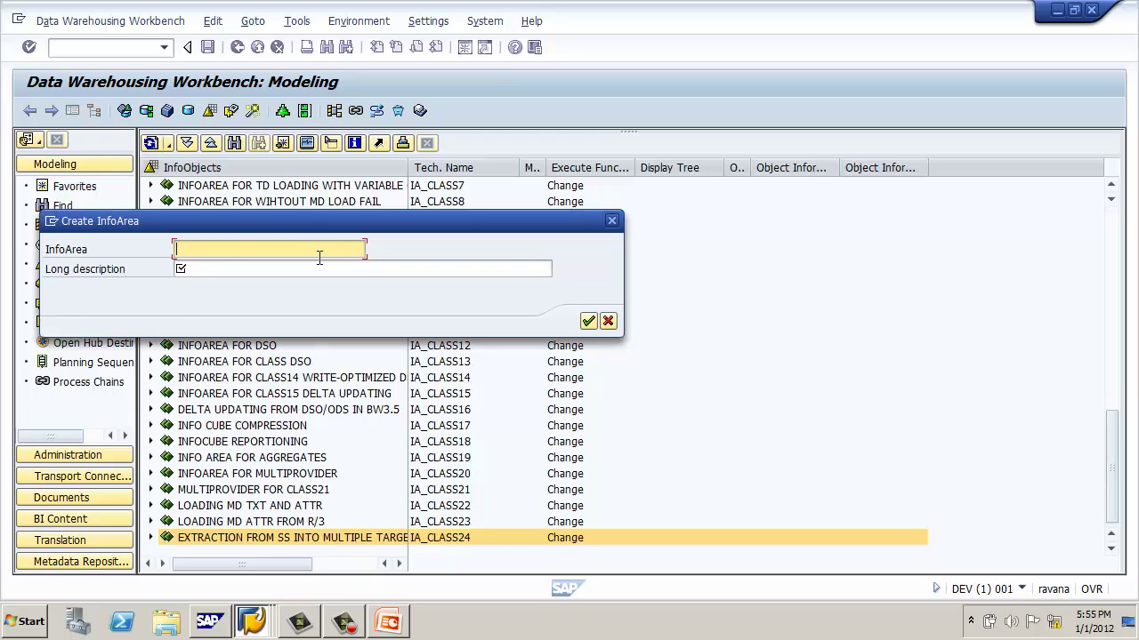
pyautogui.write('IA_')
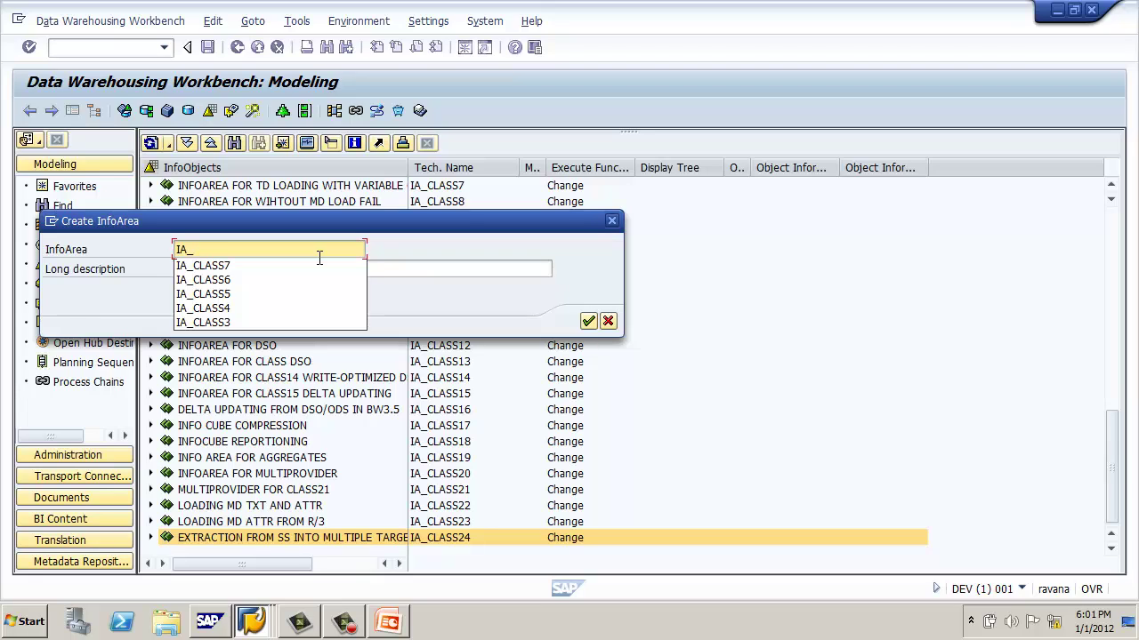
pyautogui.write('CLASS25')
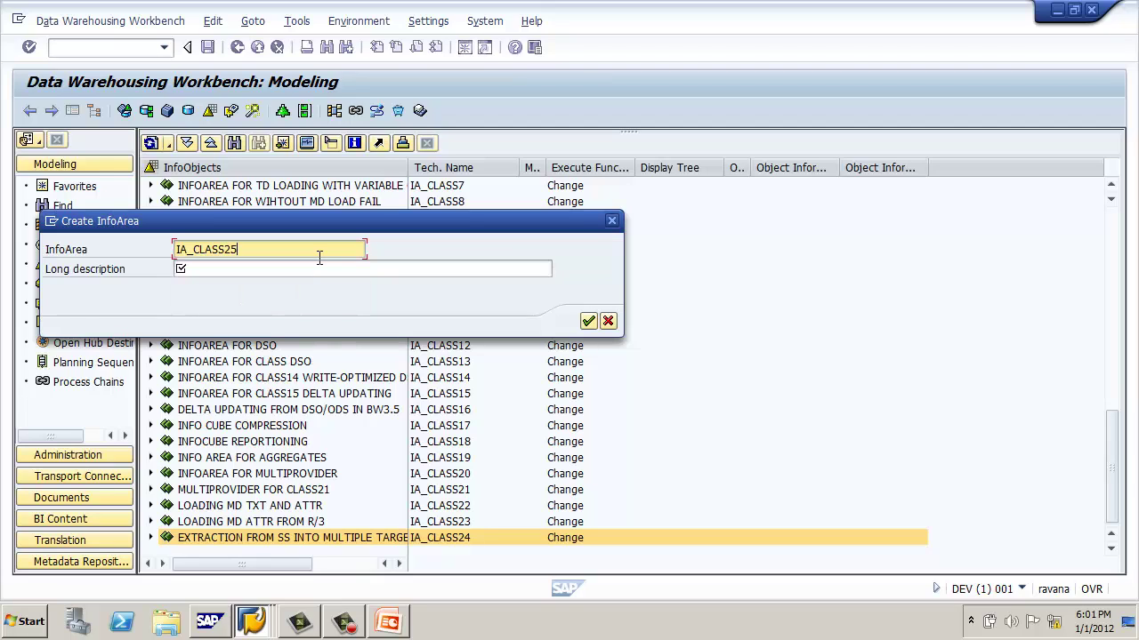
pyautogui.press('Tab')
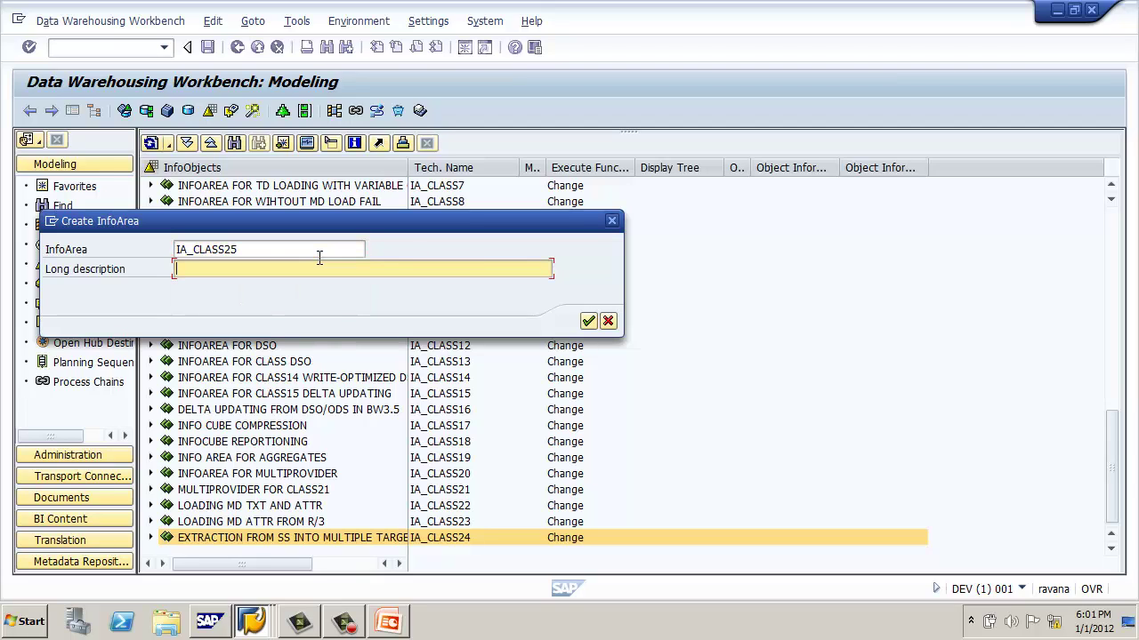
pyautogui.write('EXTRACTING DATA FROM R/3')
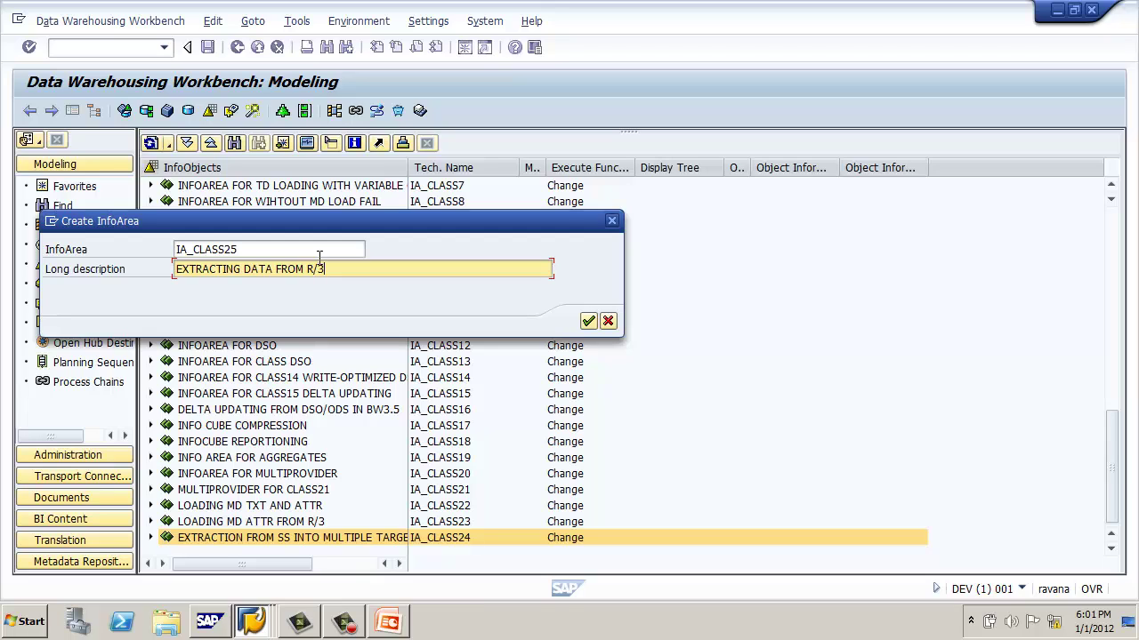
pyautogui.click(588, 321)
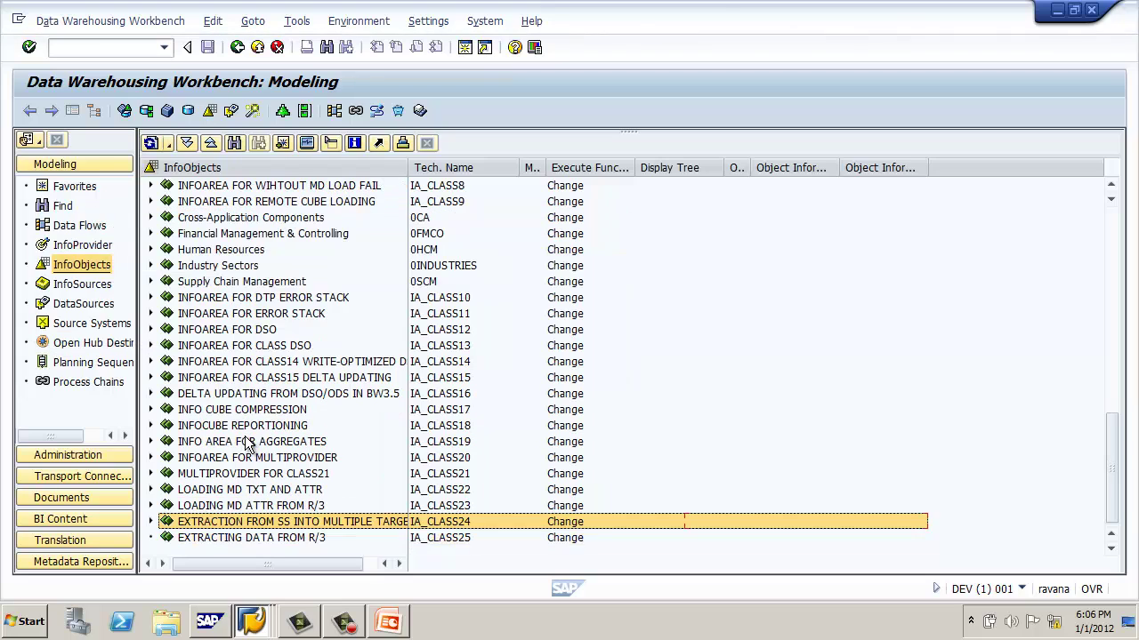
# - Define a characteristic InfoObject catalog IOC_SID25 under InfoArea IA_CLASS25, described as CHAR IOC FOR SID25
pyautogui.click(283, 538)
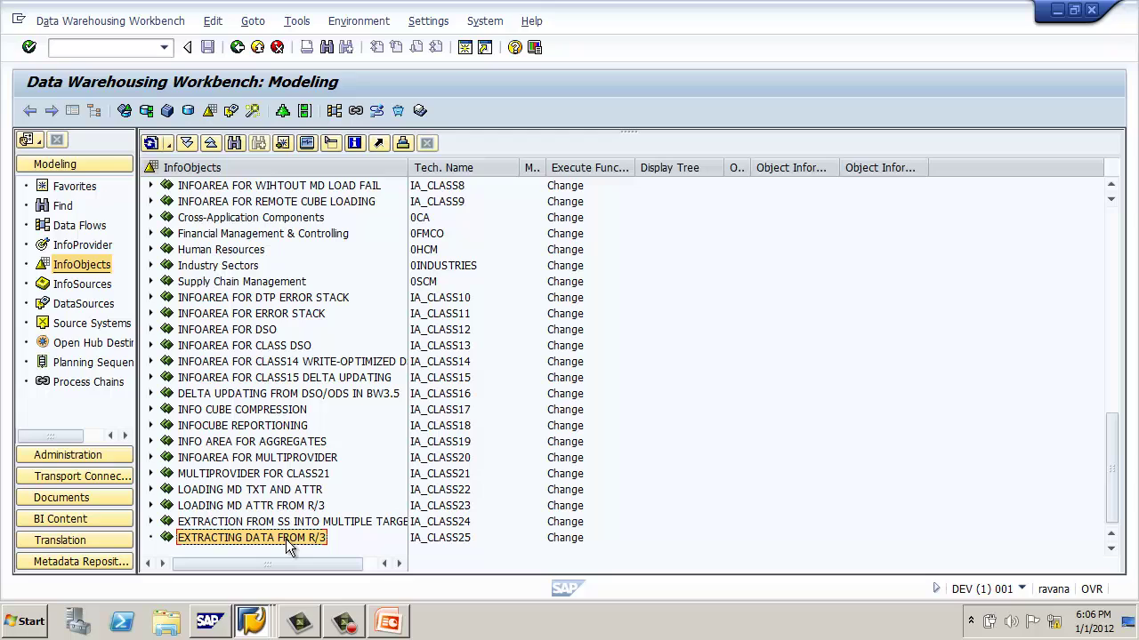
pyautogui.rightClick(285, 539)
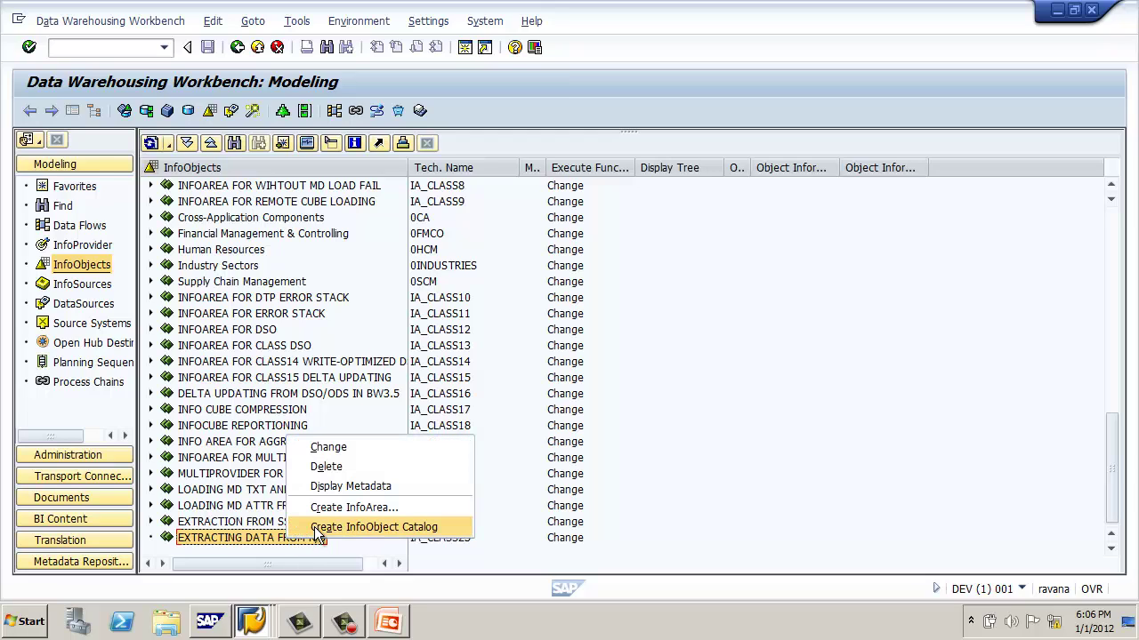
pyautogui.click(442, 528)
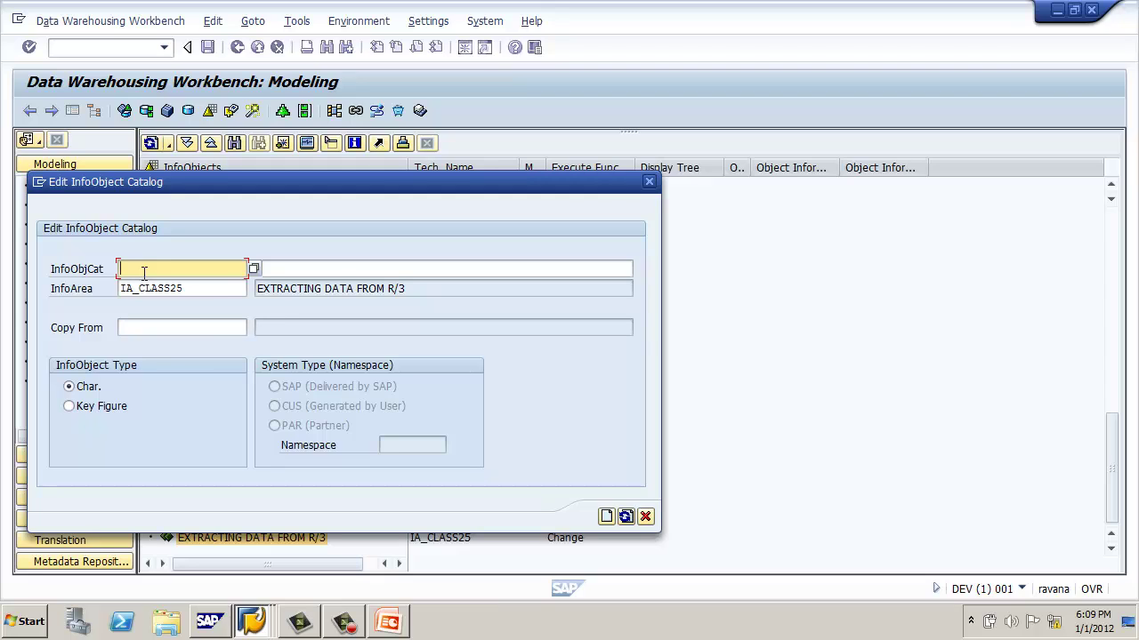
pyautogui.write('IOC')
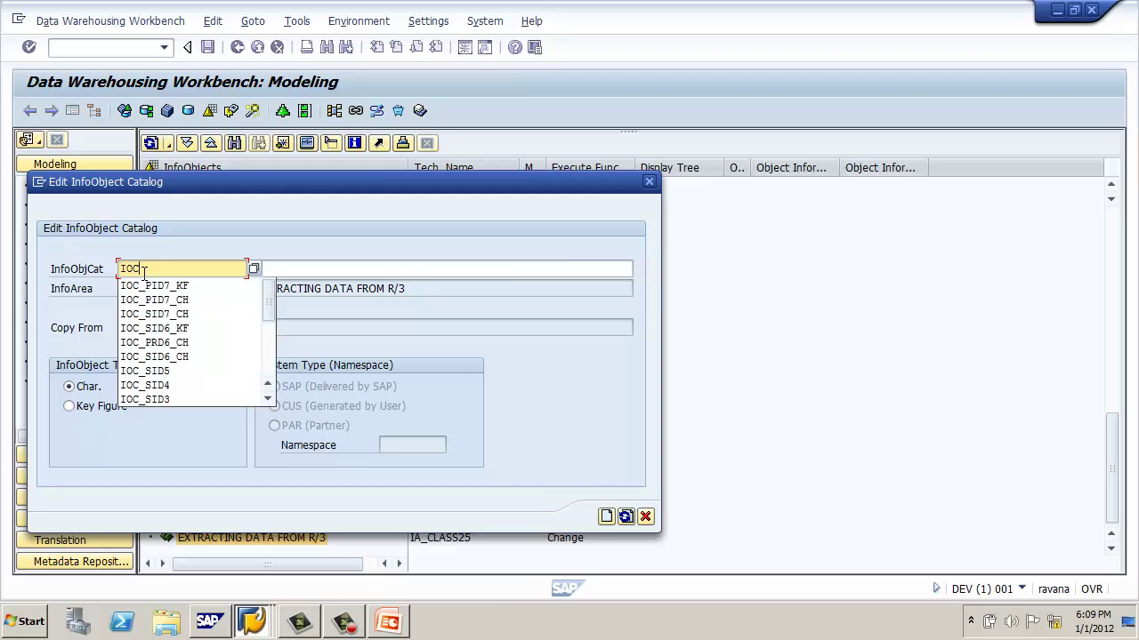
pyautogui.write('_')
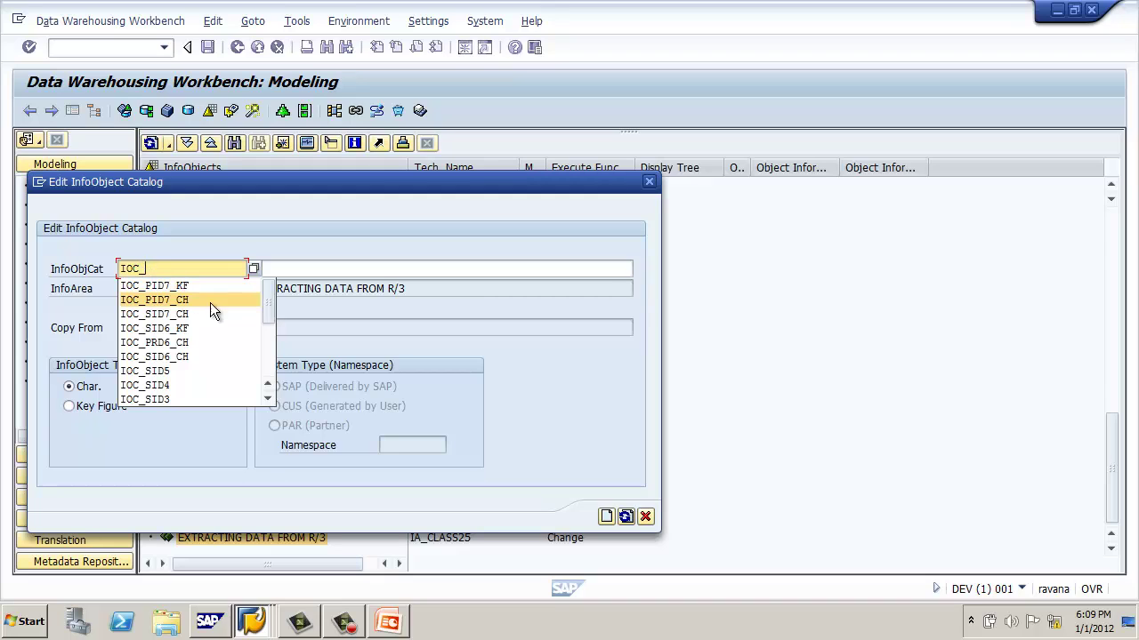
pyautogui.click(327, 311)
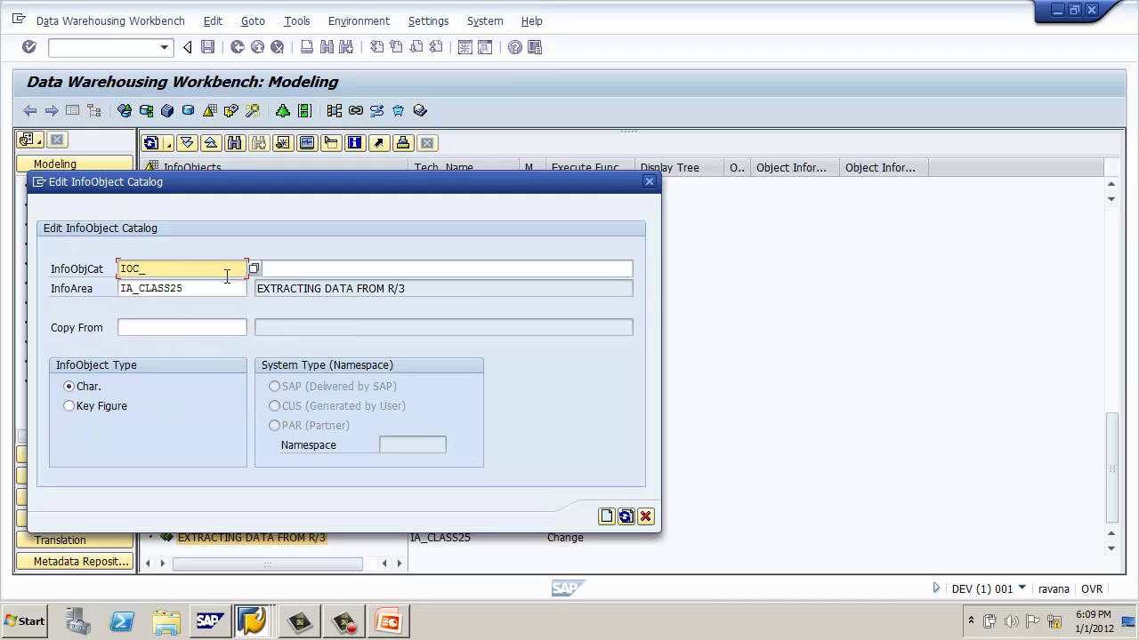
pyautogui.write('SID')
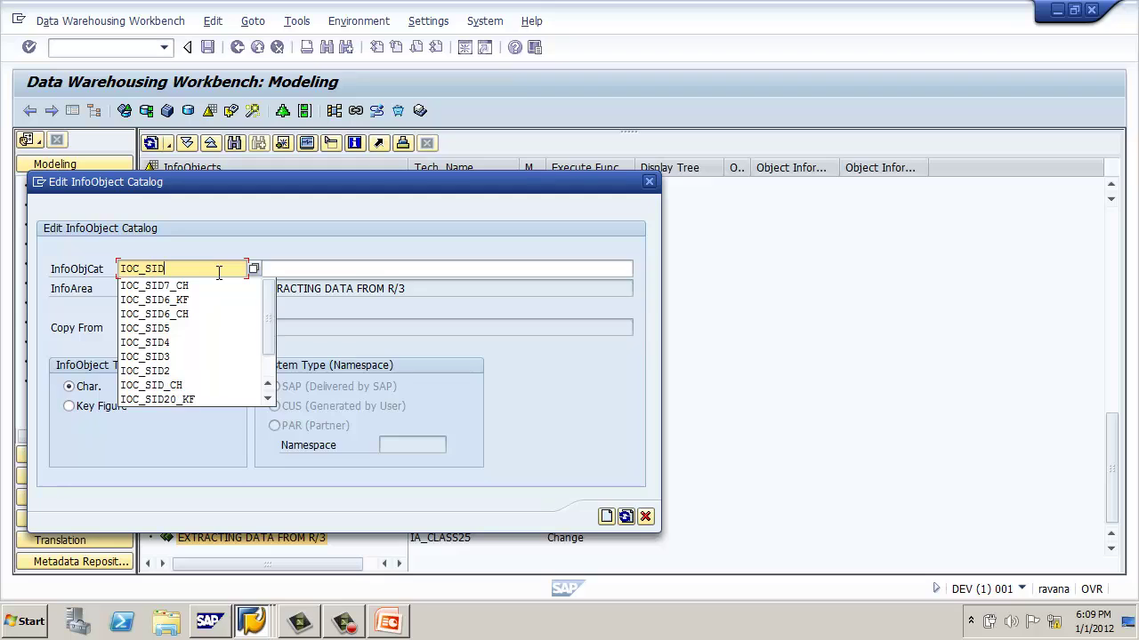
pyautogui.write('25')
pyautogui.press('Tab')
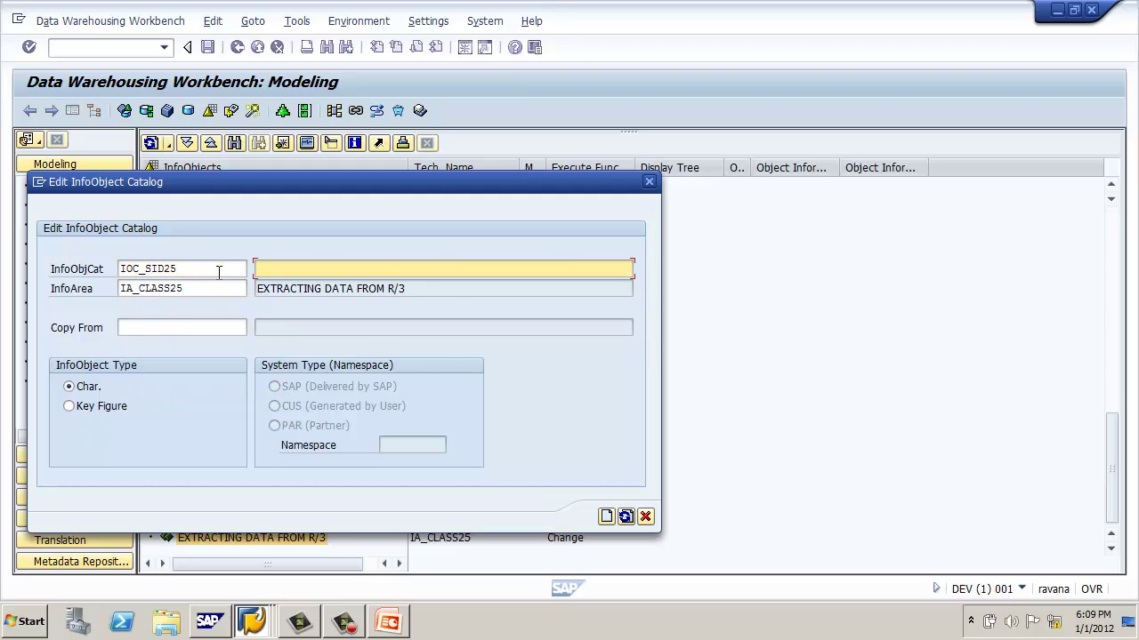
pyautogui.write('CHAR IOC FOR SID25')
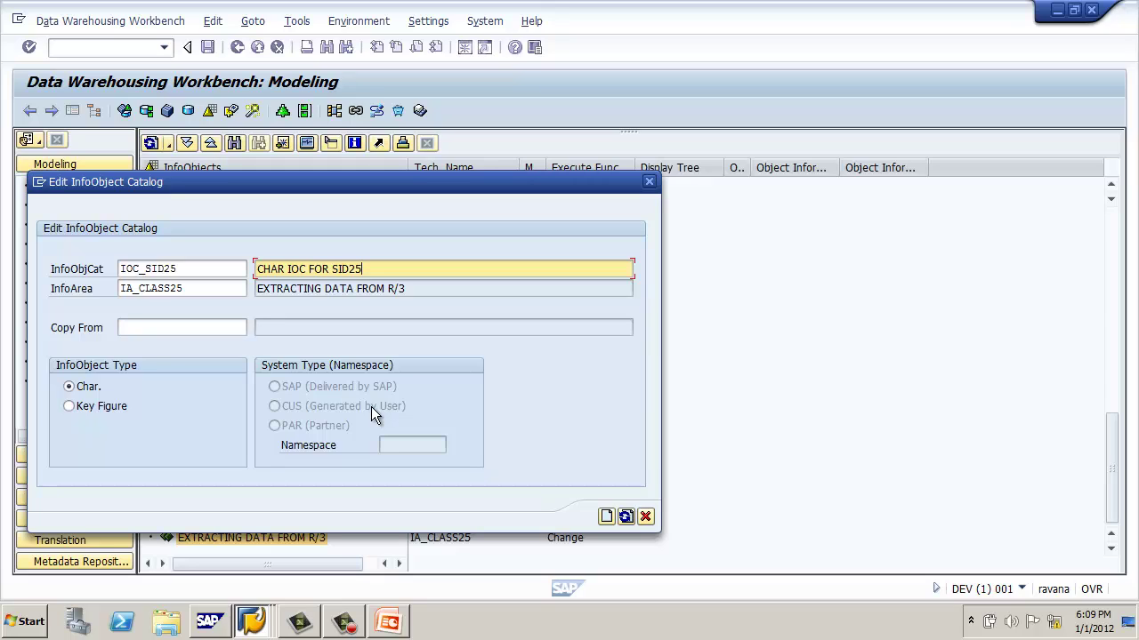
pyautogui.press('Return')
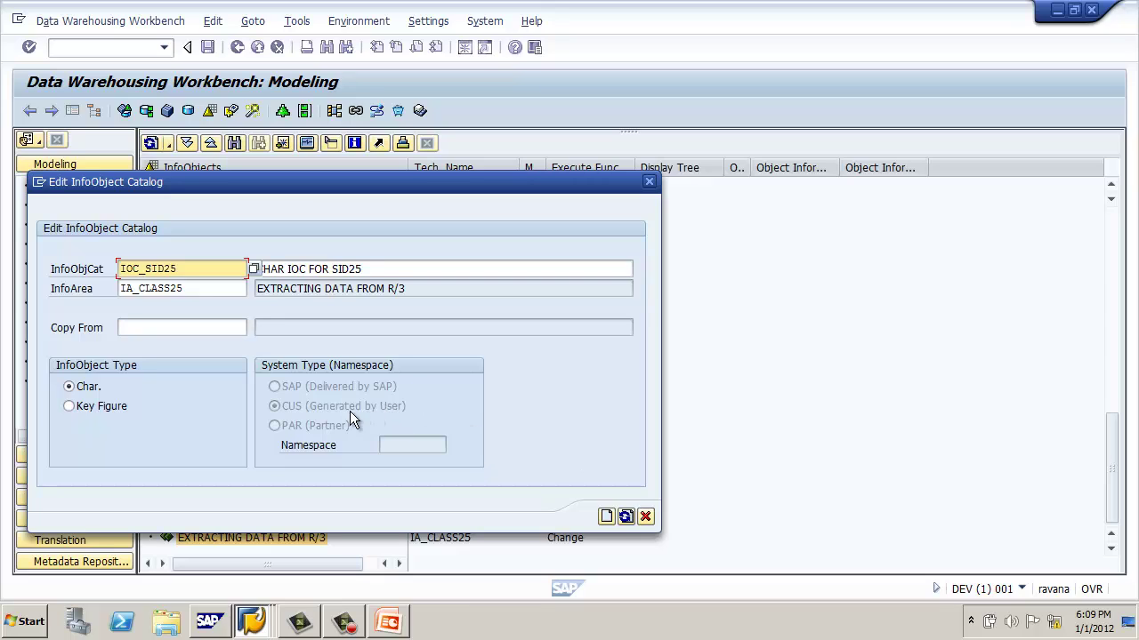
# - Create and activate the InfoObject catalog IOC_SID25, and return to the InfoObjects overview
pyautogui.click(605, 516)
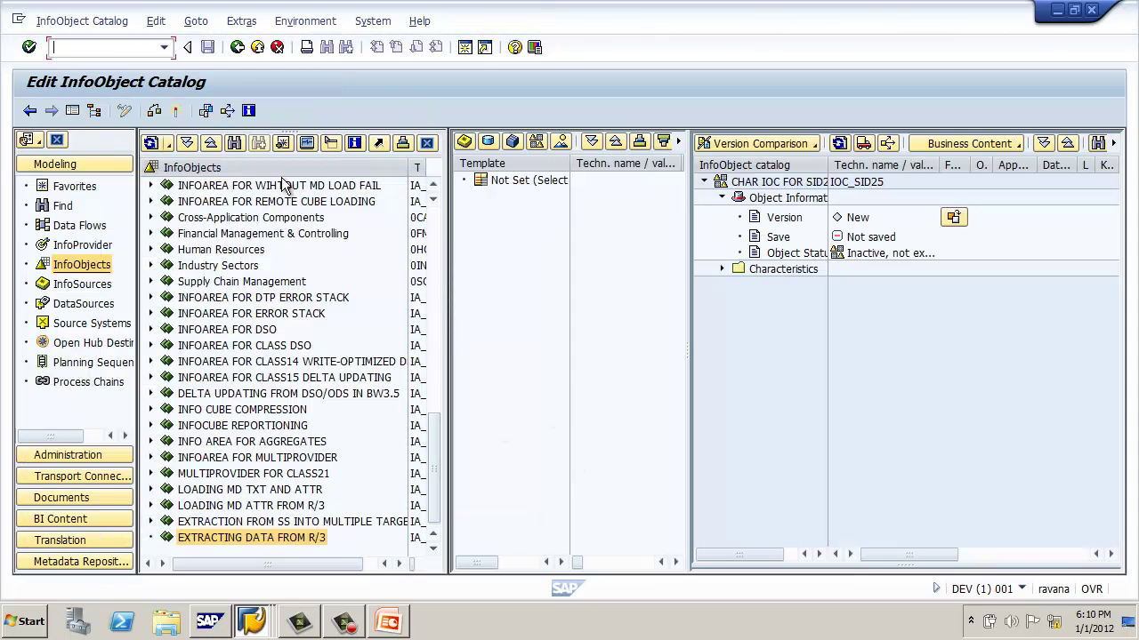
pyautogui.click(175, 114)
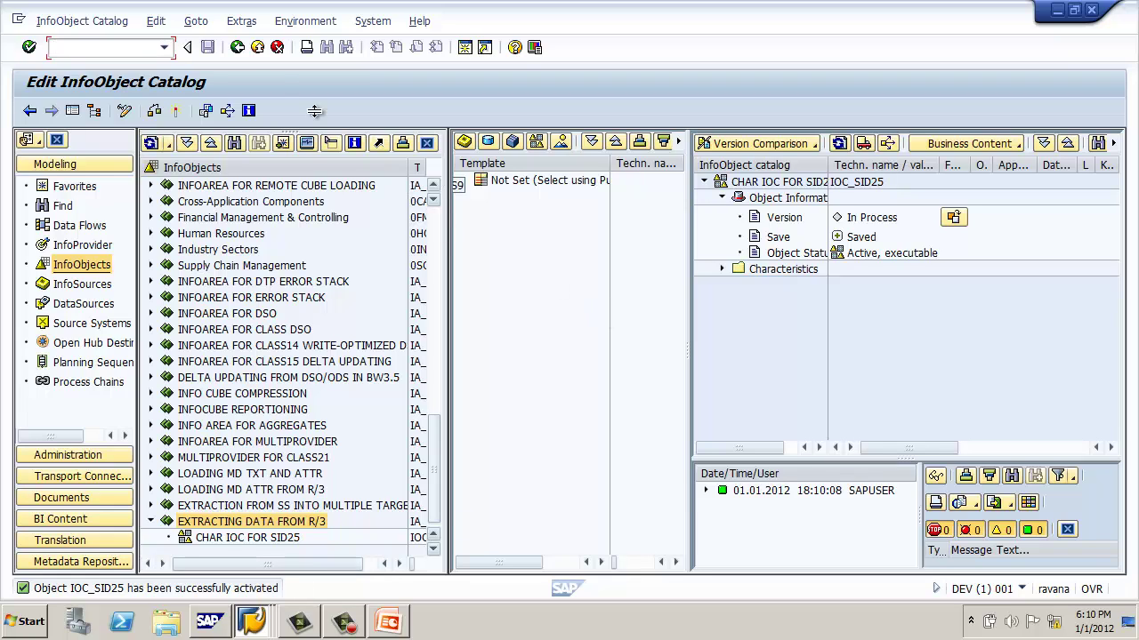
pyautogui.click(236, 50)
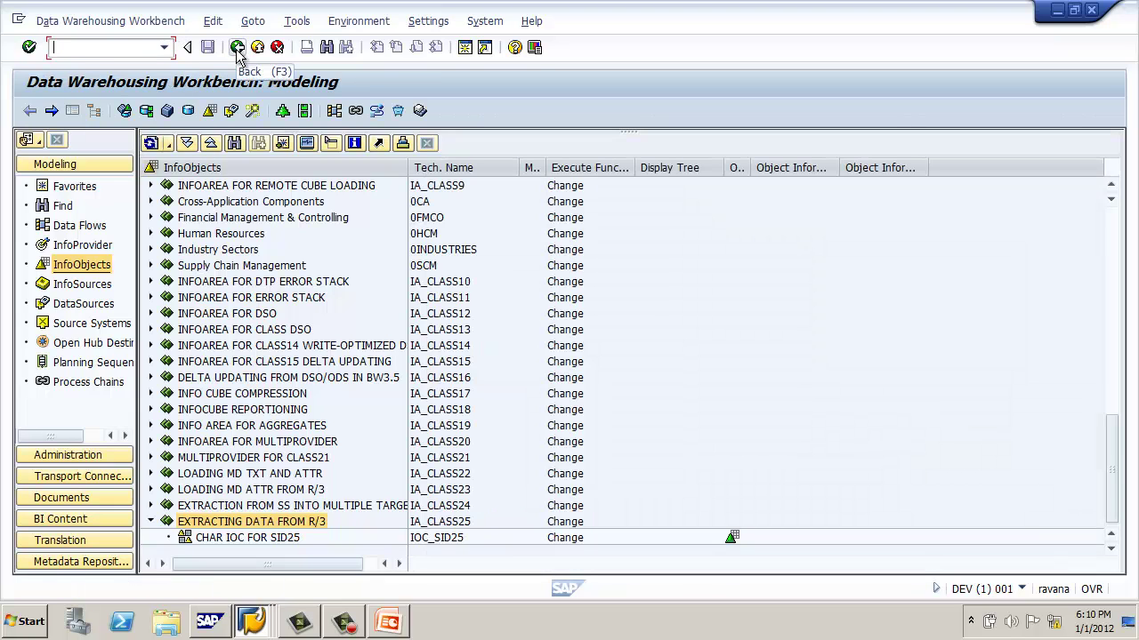
# - Create the characteristic SID25 with the long description SALES MAN ID in the CHAR IOC FOR SID25 catalog
pyautogui.click(266, 538)
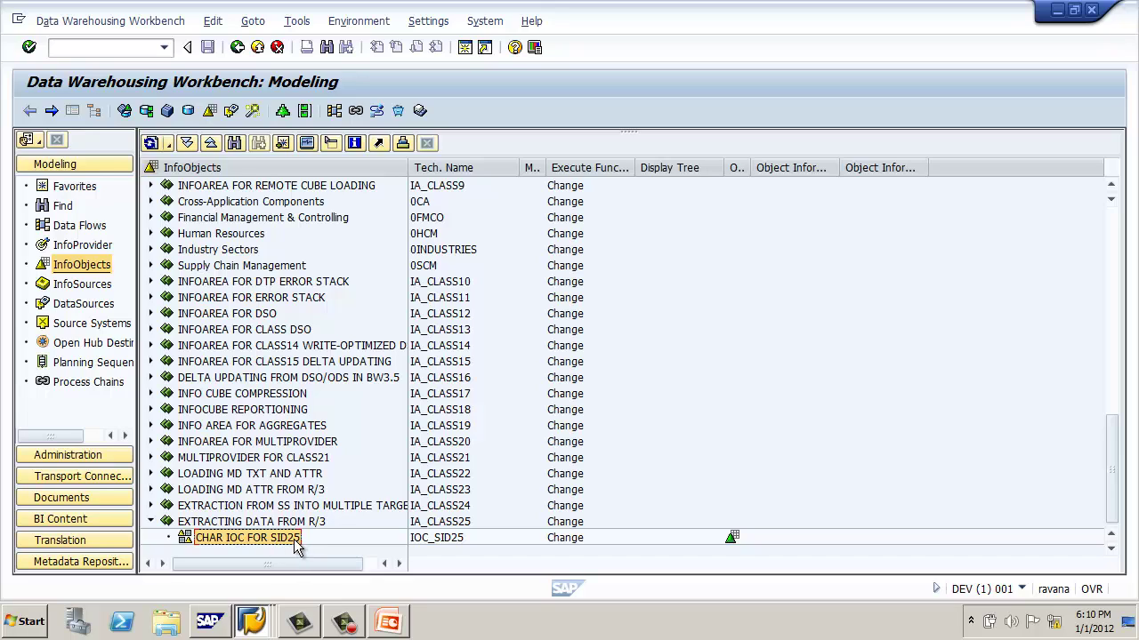
pyautogui.rightClick(296, 546)
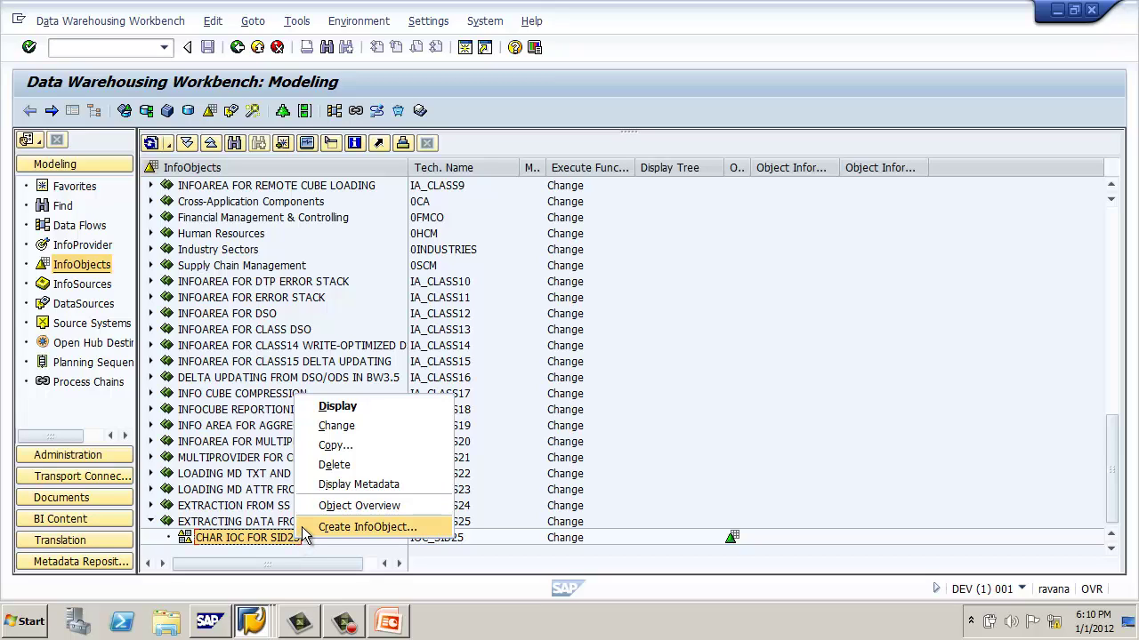
pyautogui.click(302, 526)
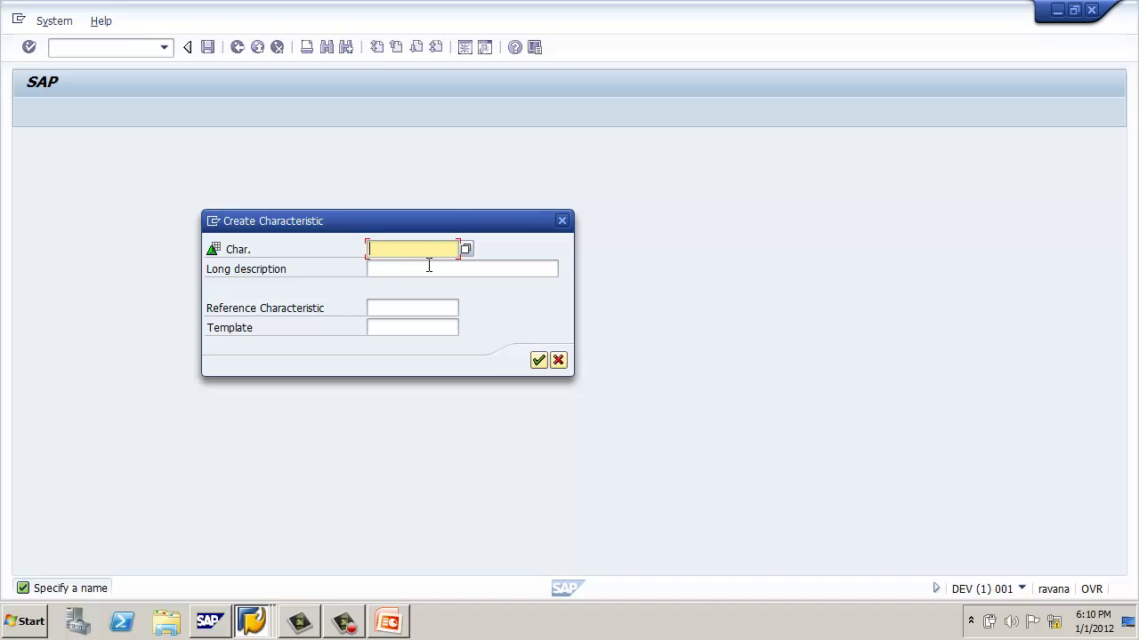
pyautogui.write('SID')
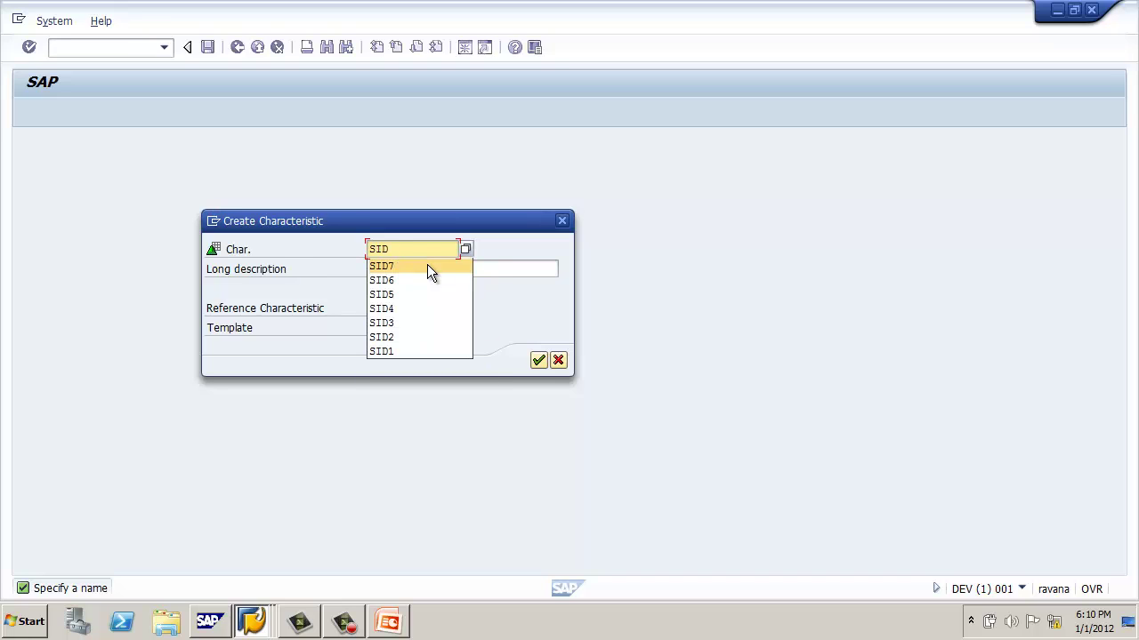
pyautogui.write('25')
pyautogui.click(429, 265)
pyautogui.write('SALES MAN I')
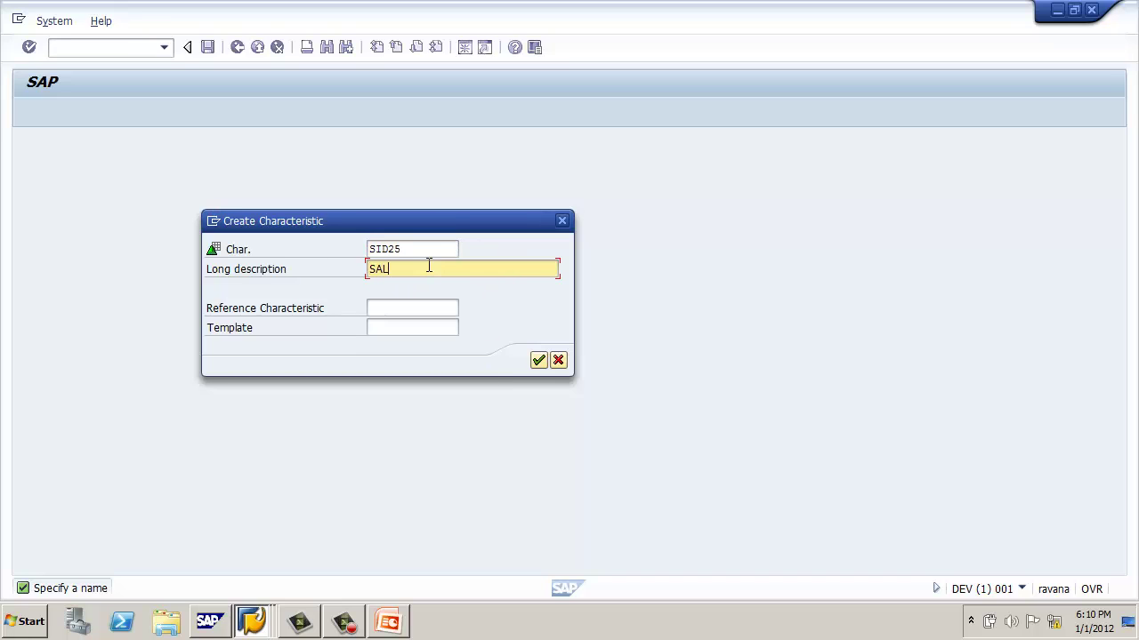
pyautogui.write('D')
pyautogui.click(537, 360)
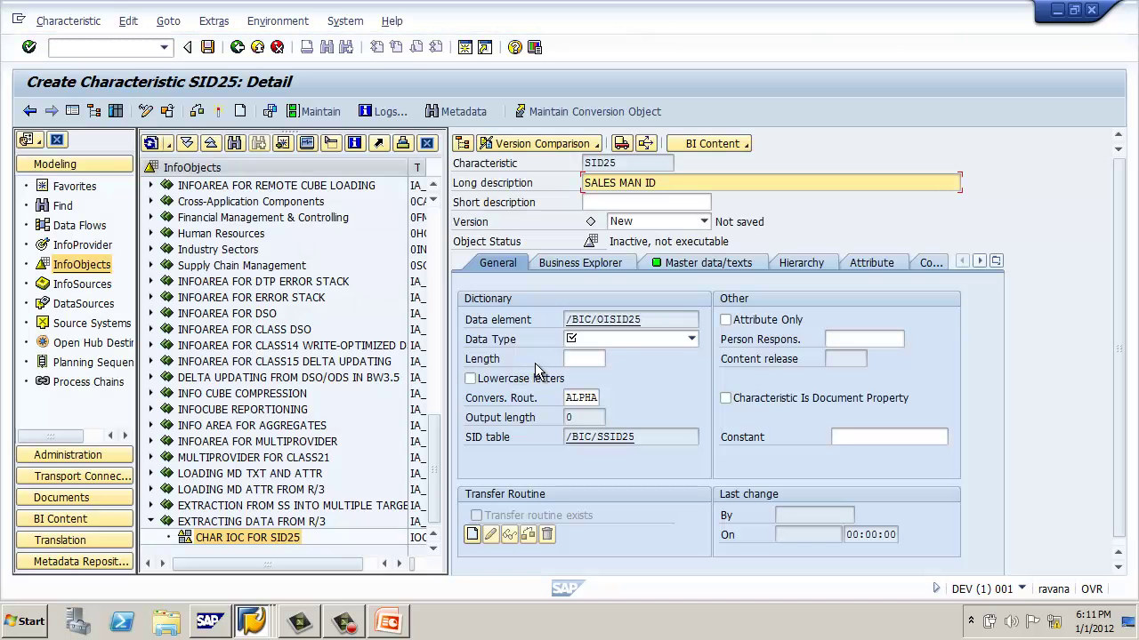
# - Set characteristic SID25 to data type CHAR with length 4, and turn off its texts
pyautogui.click(618, 343)
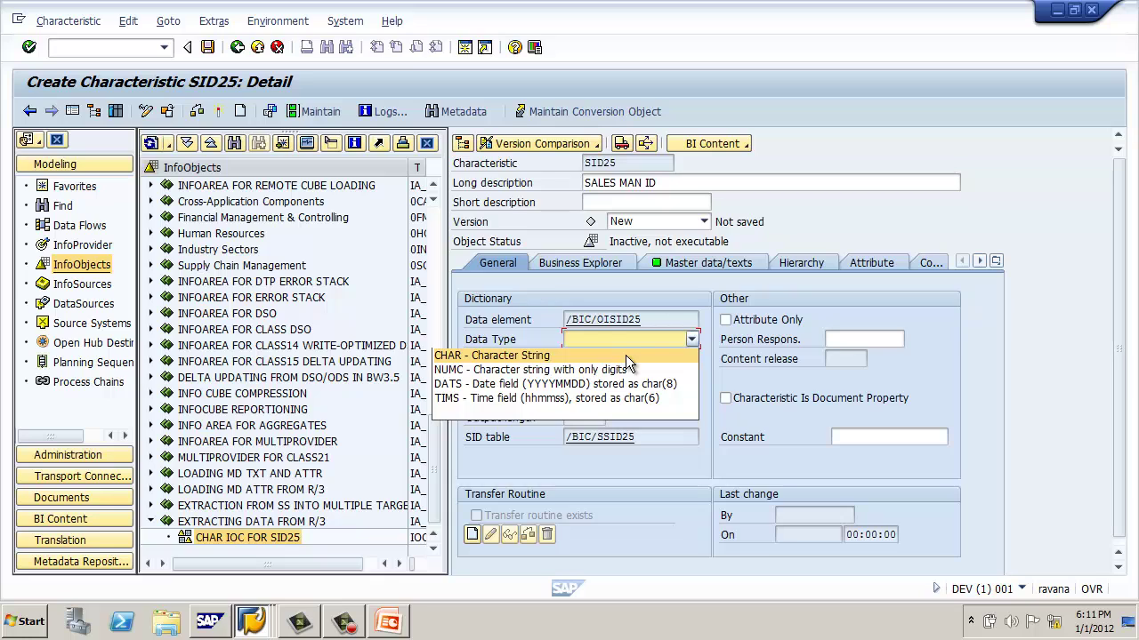
pyautogui.click(625, 354)
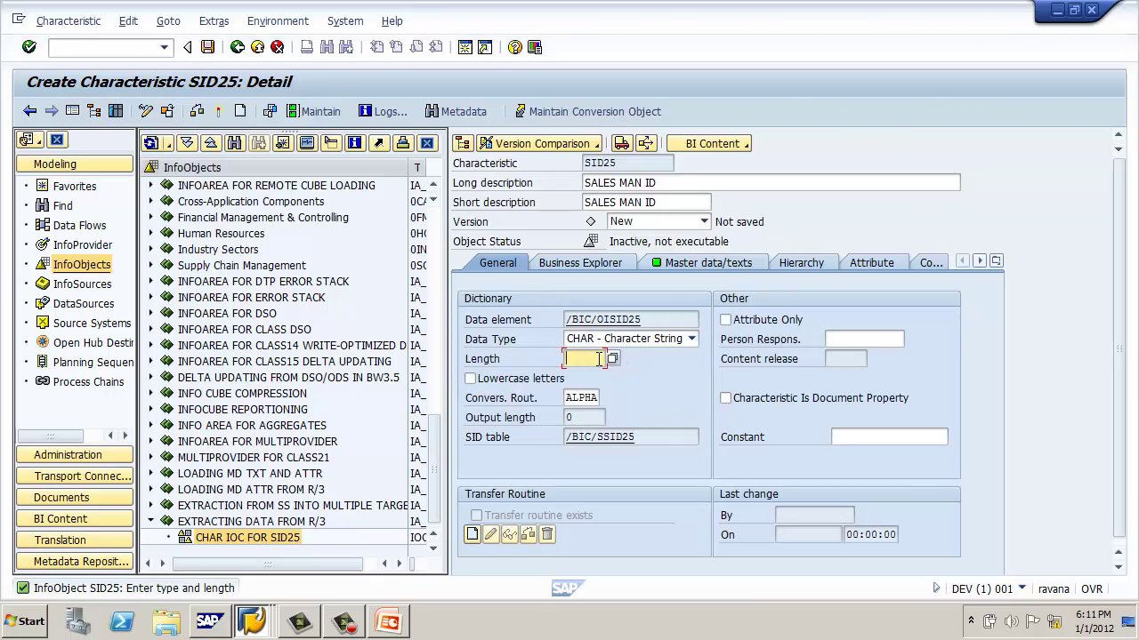
pyautogui.write('4')
pyautogui.click(728, 265)
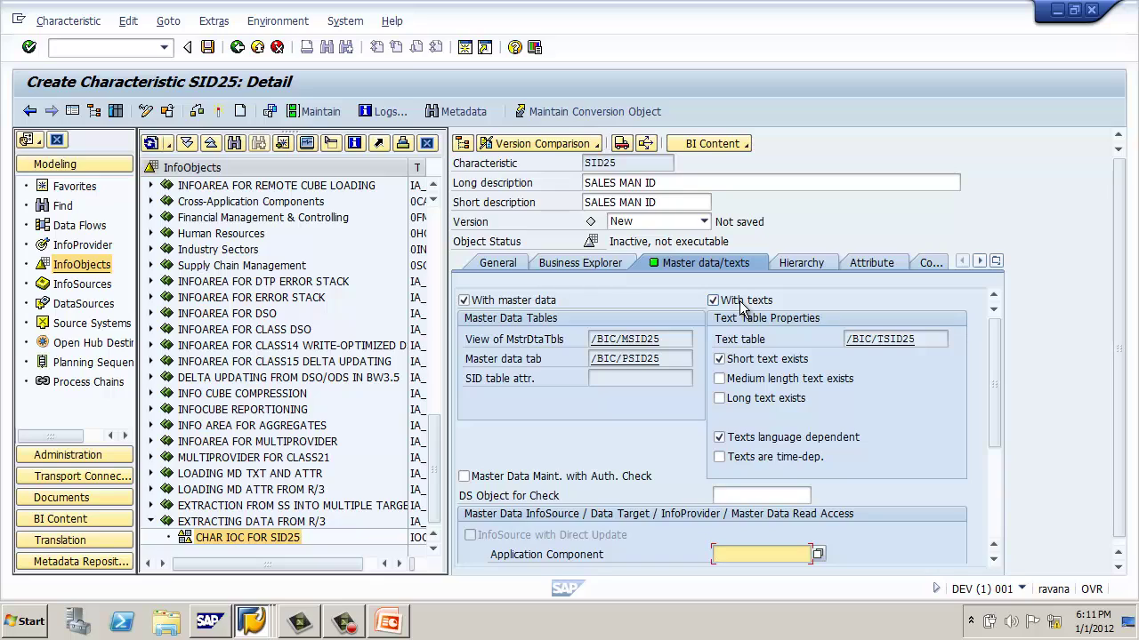
pyautogui.click(742, 303)
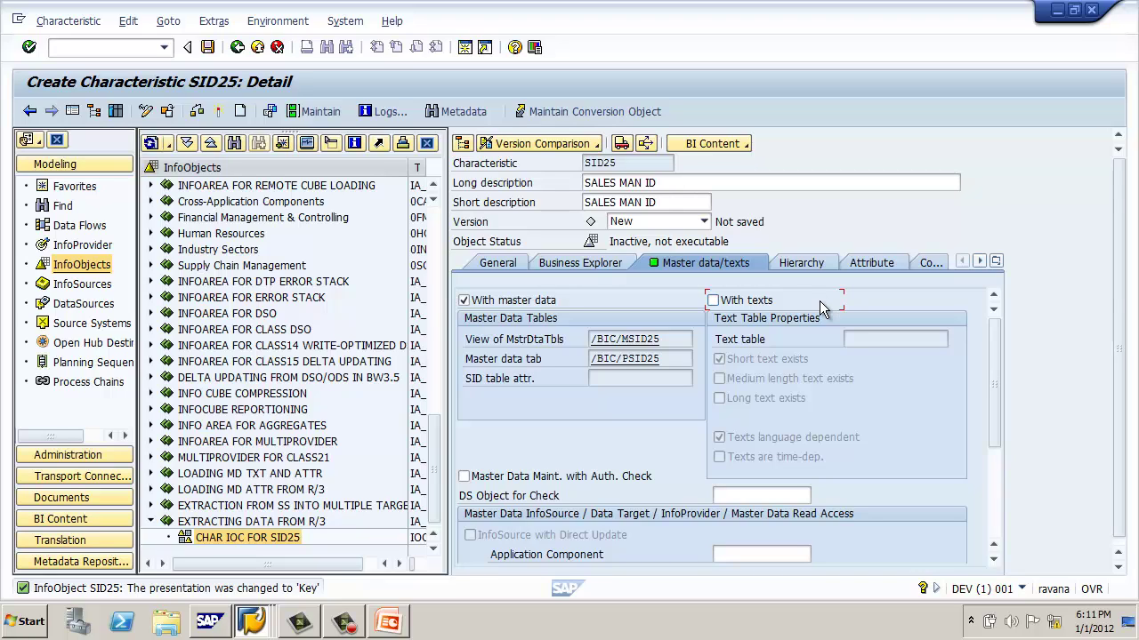
# - Add the attribute SNAME25 to SID25 and have it created as a characteristic
pyautogui.click(877, 265)
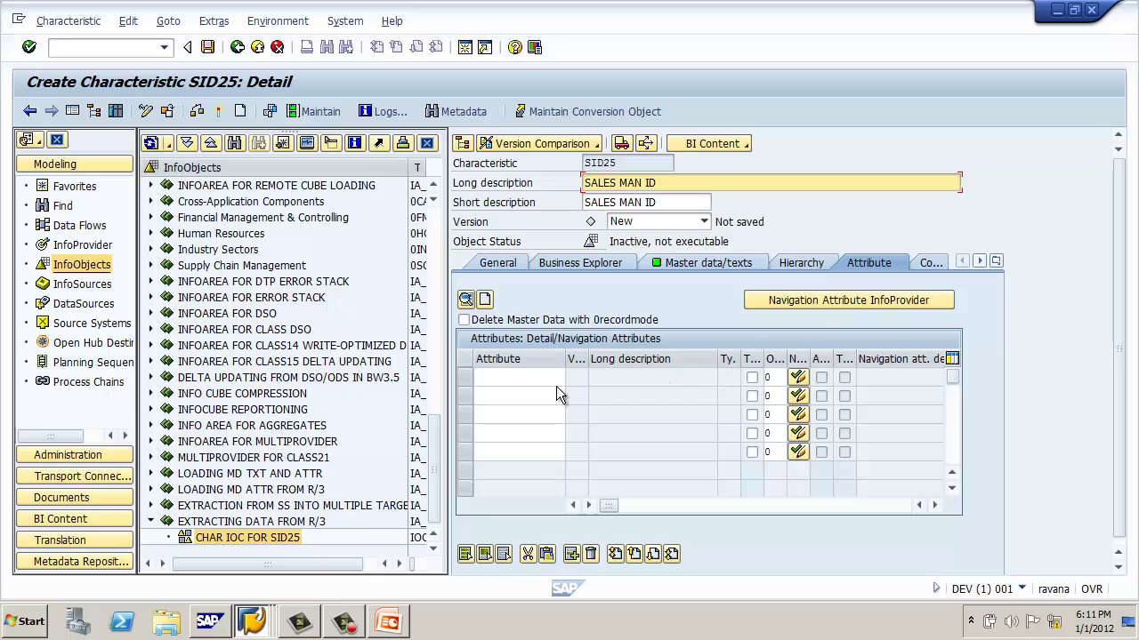
pyautogui.click(550, 378)
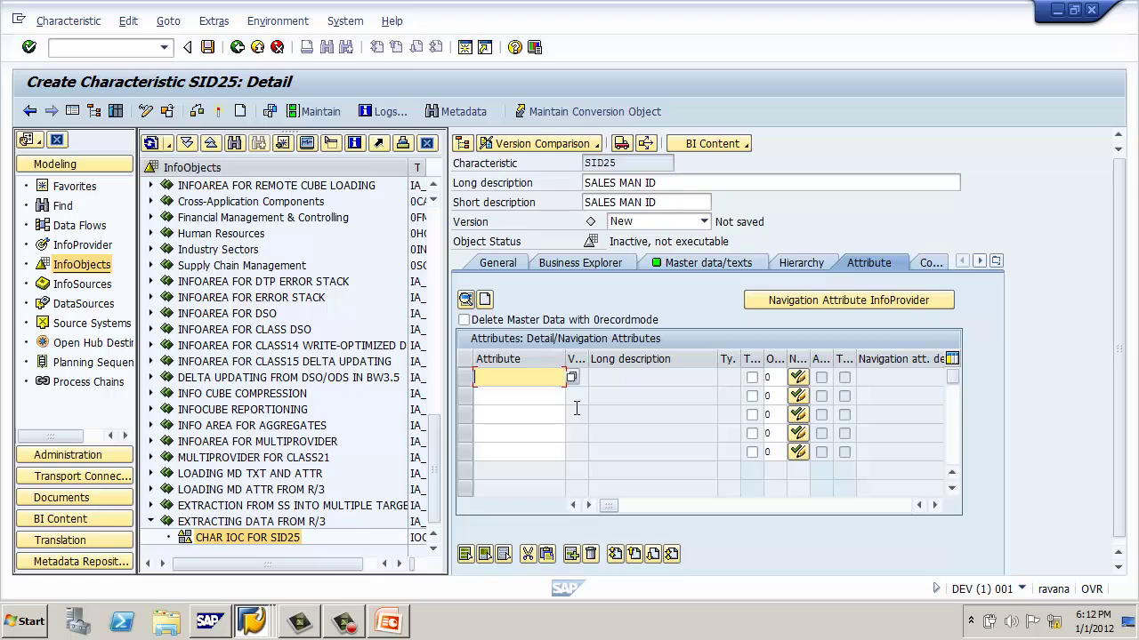
pyautogui.write('SNA')
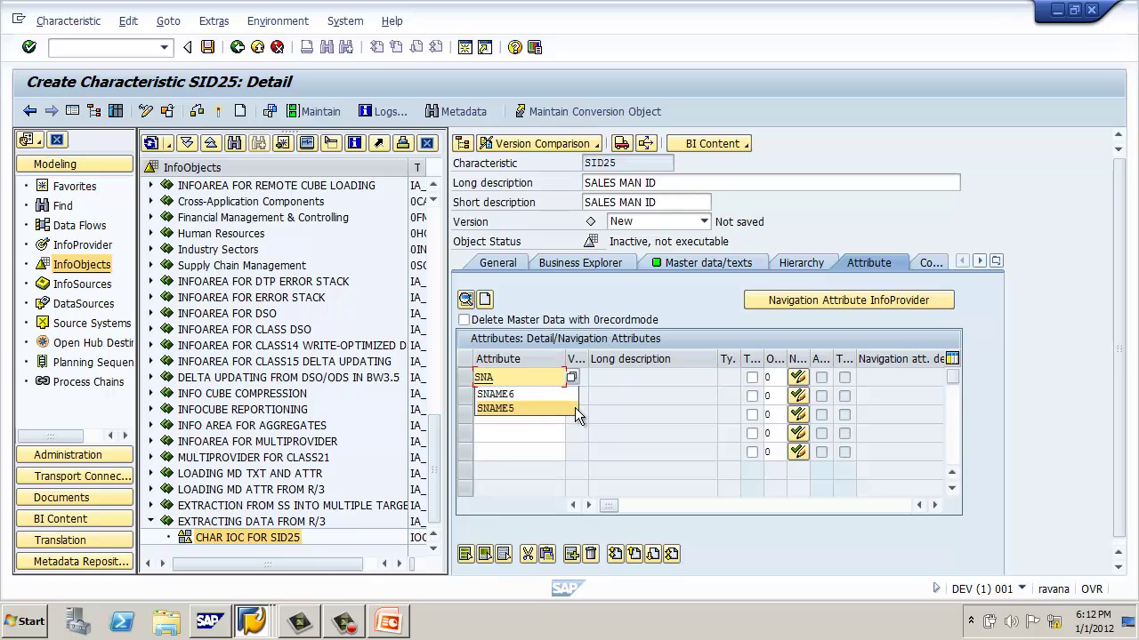
pyautogui.write('ME25')
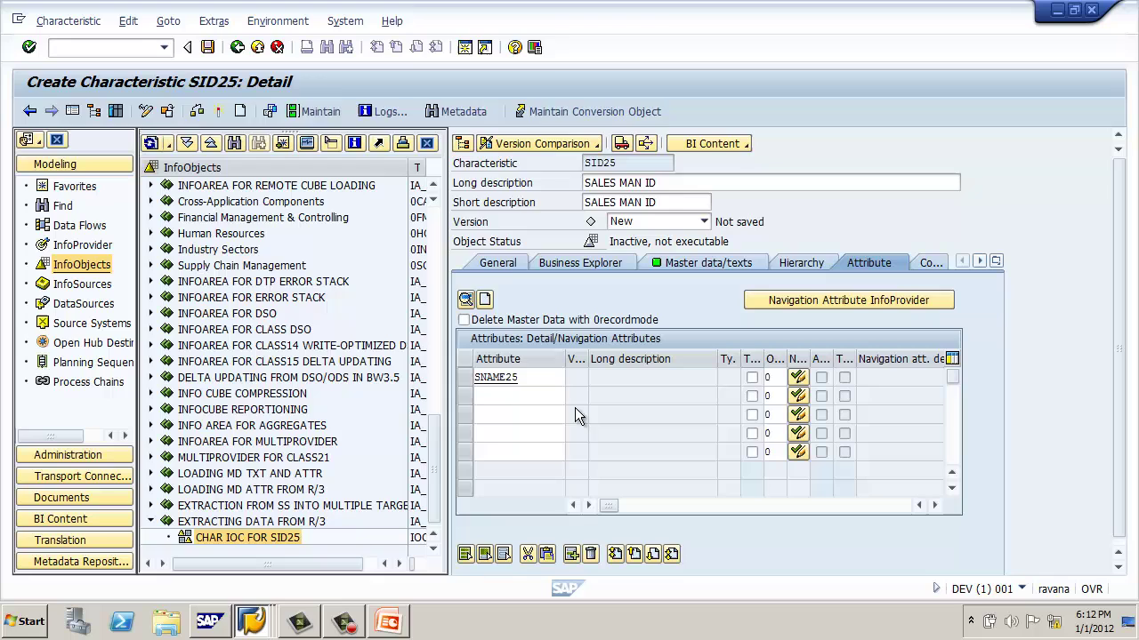
pyautogui.press('Return')
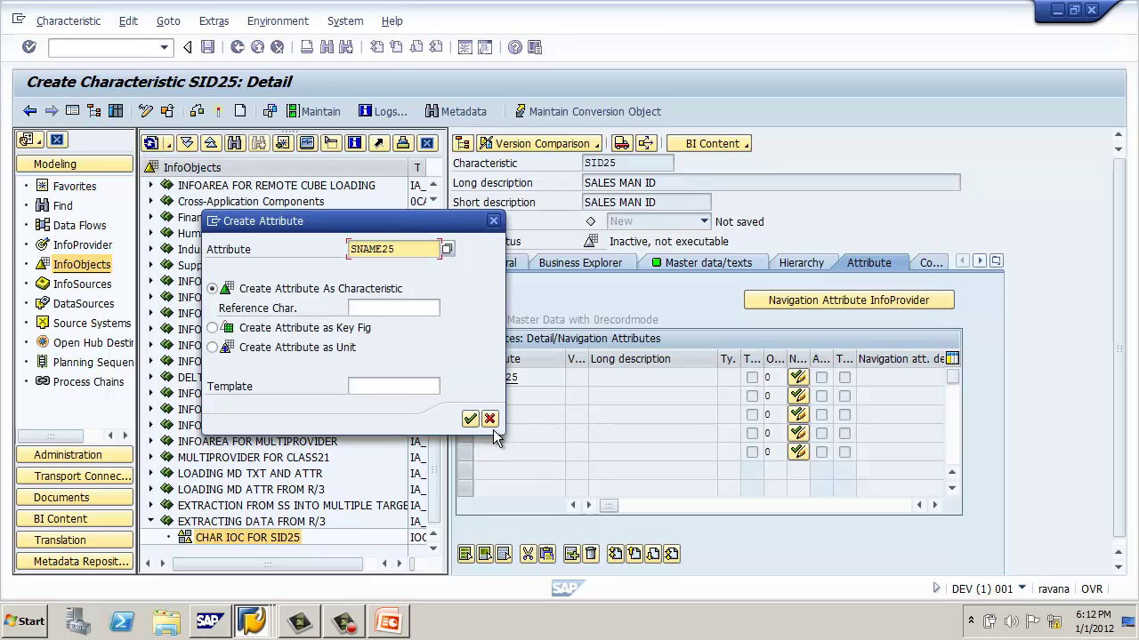
pyautogui.click(470, 419)
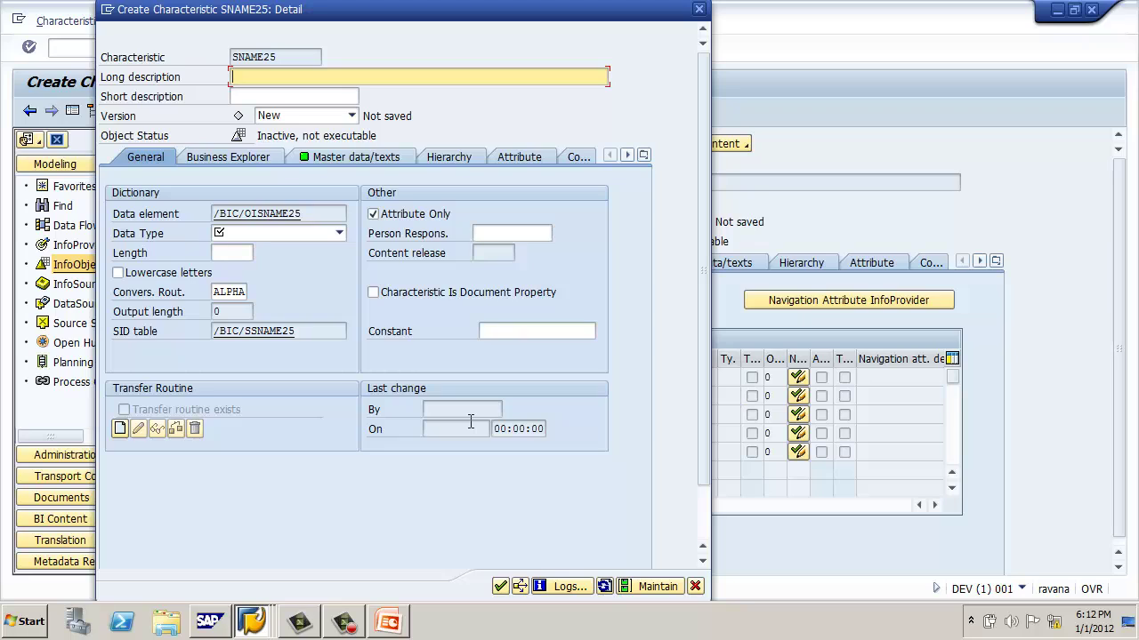
# - Define SNAME25 with the long description SALES MAN NAME, data type CHAR and length 10, and accept it
pyautogui.write('SALES MAN NAME')
pyautogui.click(299, 233)
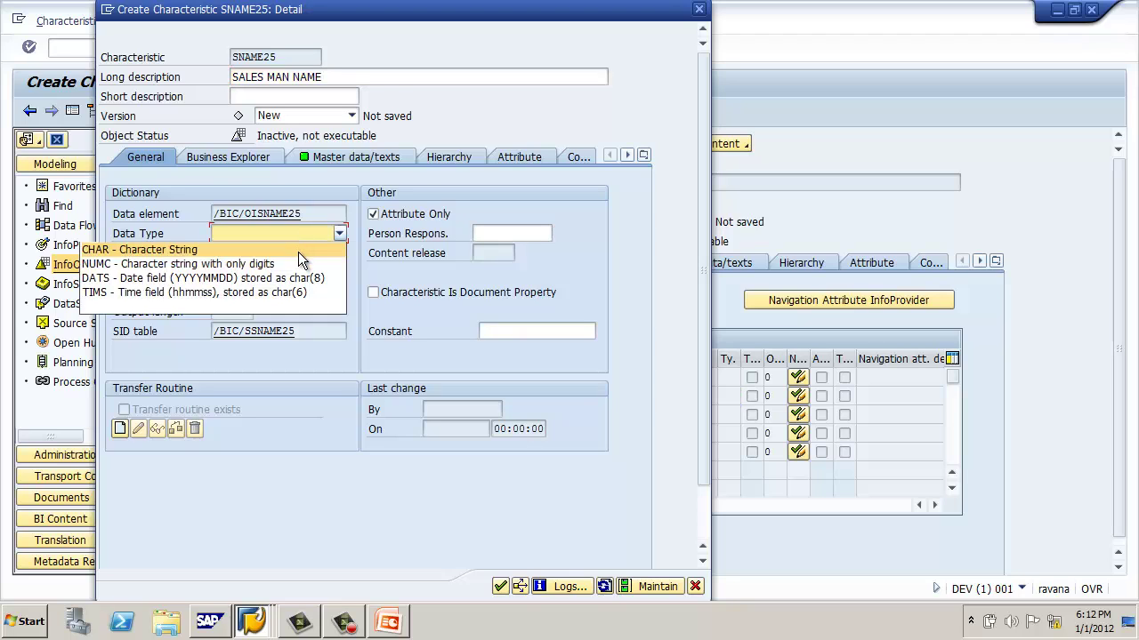
pyautogui.click(299, 250)
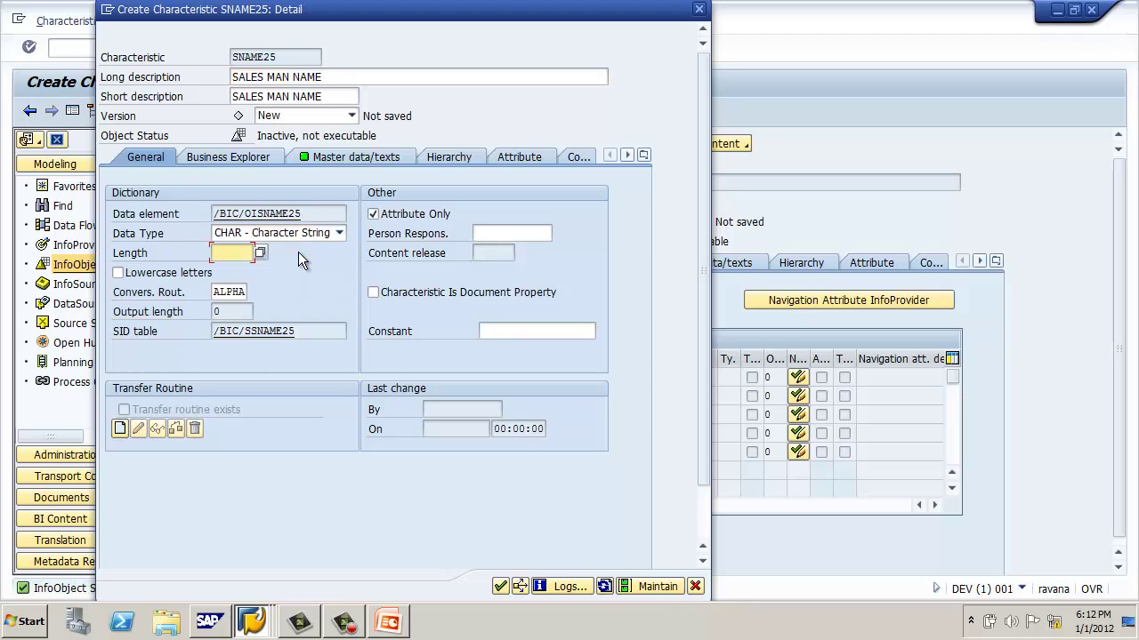
pyautogui.write('10')
pyautogui.click(500, 587)
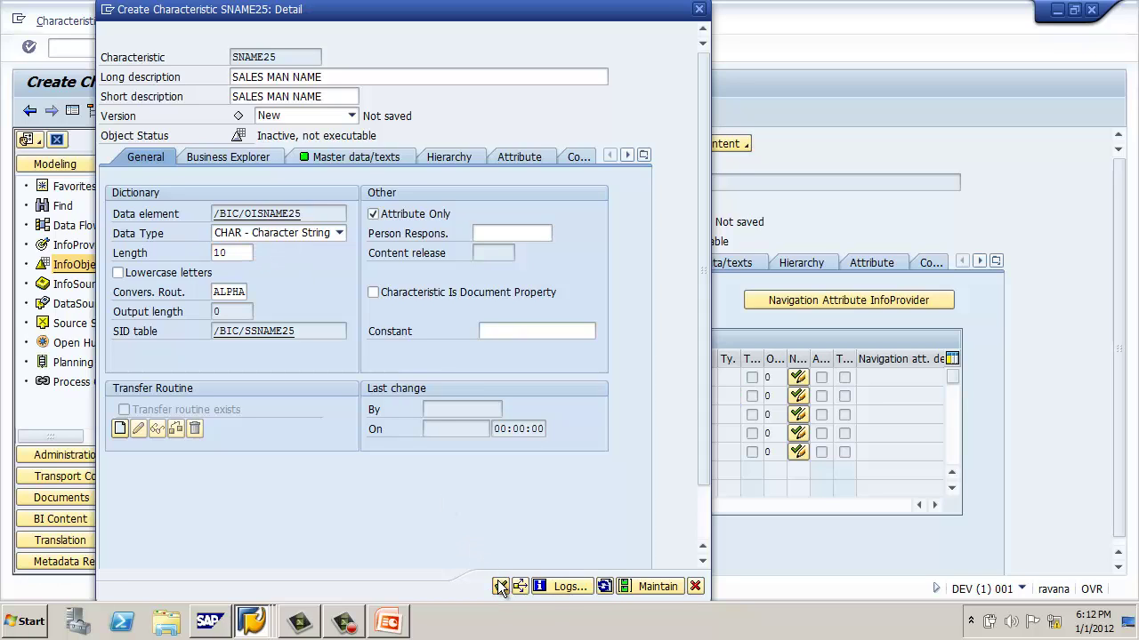
# - Add SAGE25 as the second attribute of SID25 and have it created as a characteristic
pyautogui.click(504, 396)
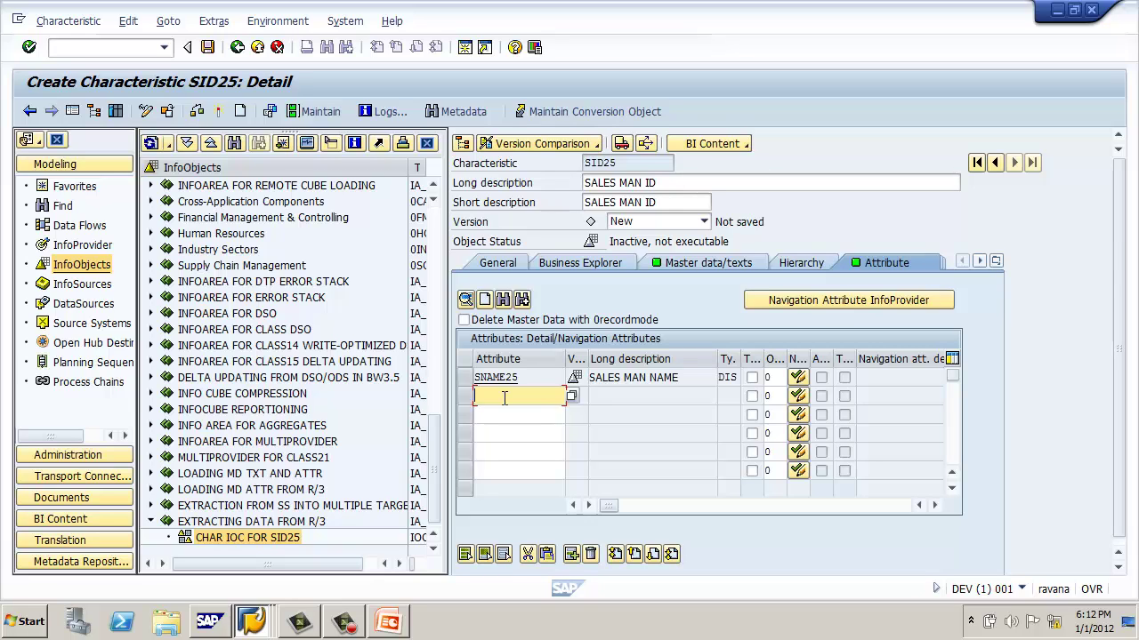
pyautogui.write('S')
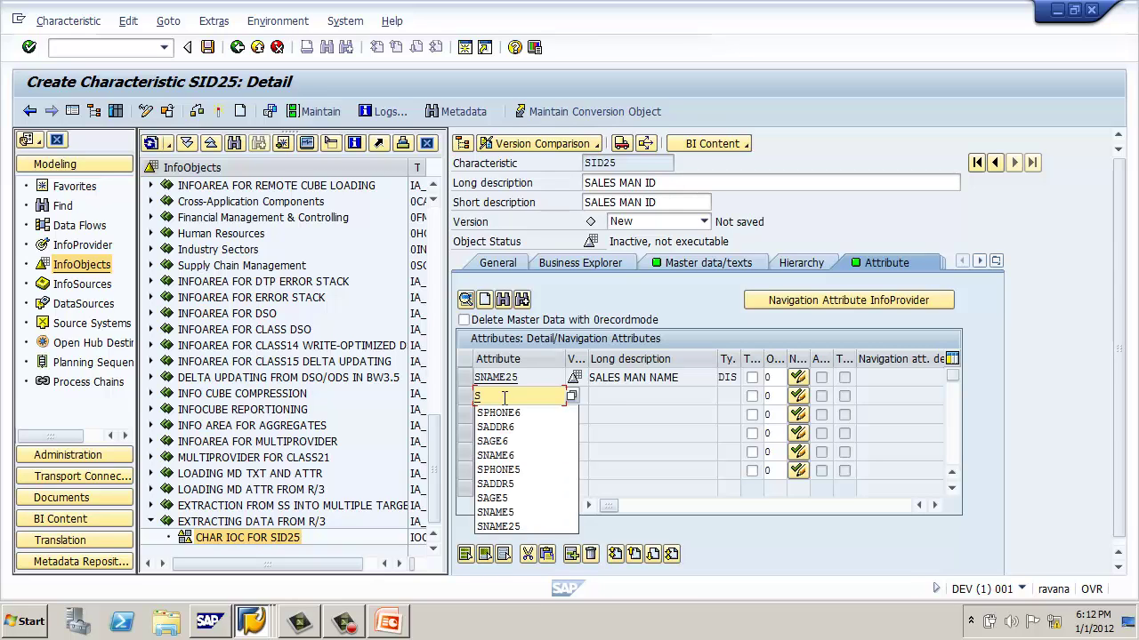
pyautogui.write('AGE')
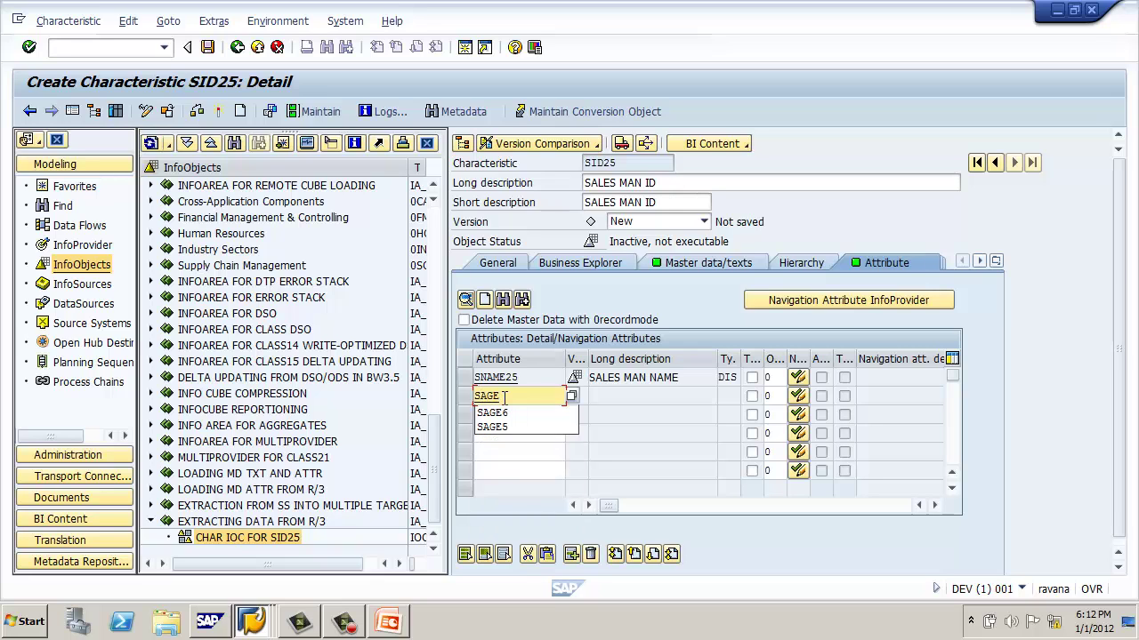
pyautogui.write('25')
pyautogui.press('Return')
pyautogui.press('Return')
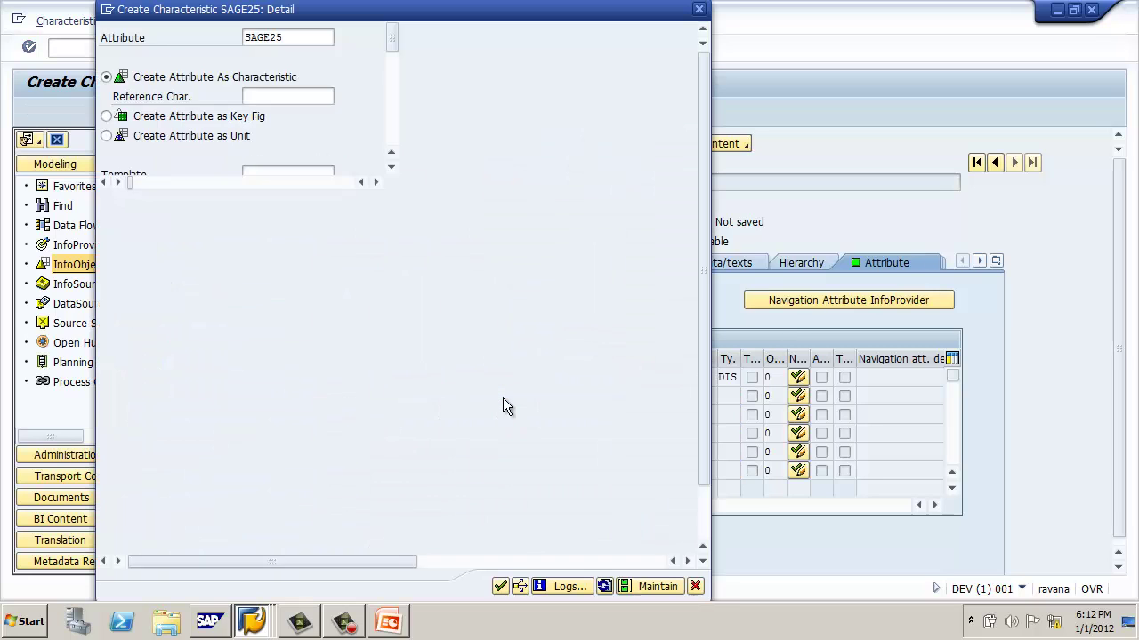
# - Define SAGE25 with the long description SALES MAN AGE, data type NUMC and length 2, and accept it
pyautogui.write('SALE')
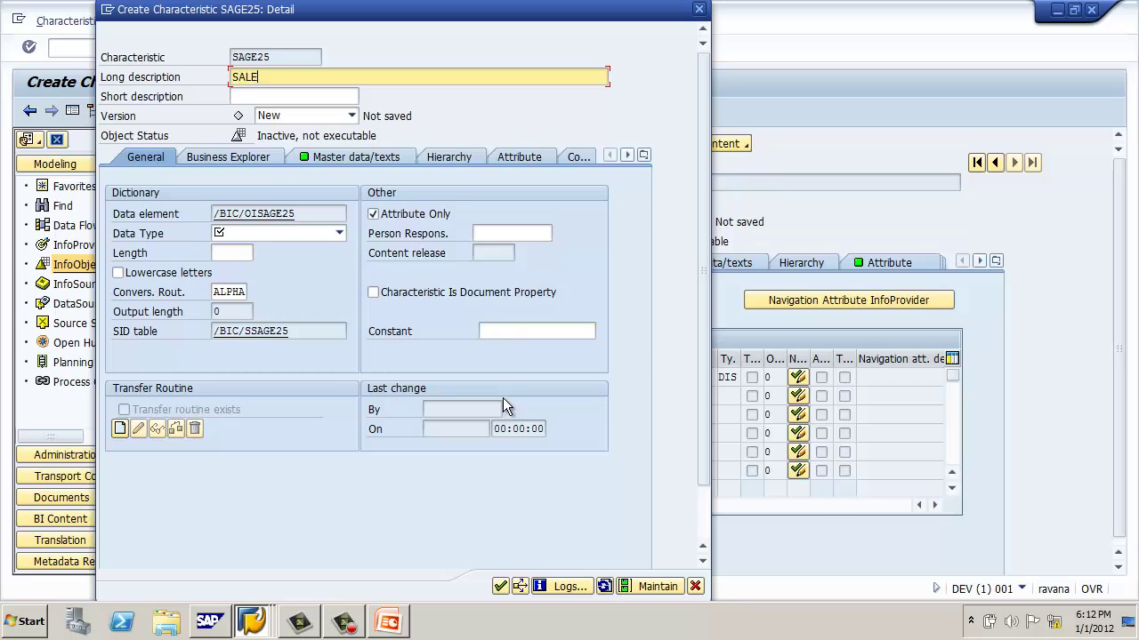
pyautogui.write('S MAN AGE')
pyautogui.click(339, 233)
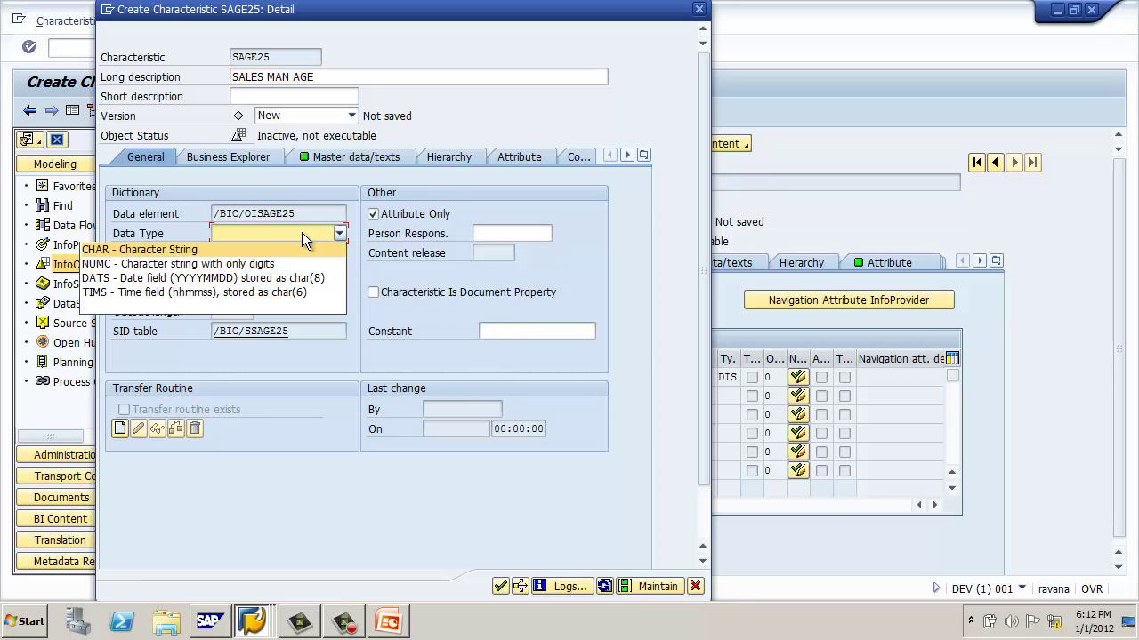
pyautogui.click(295, 254)
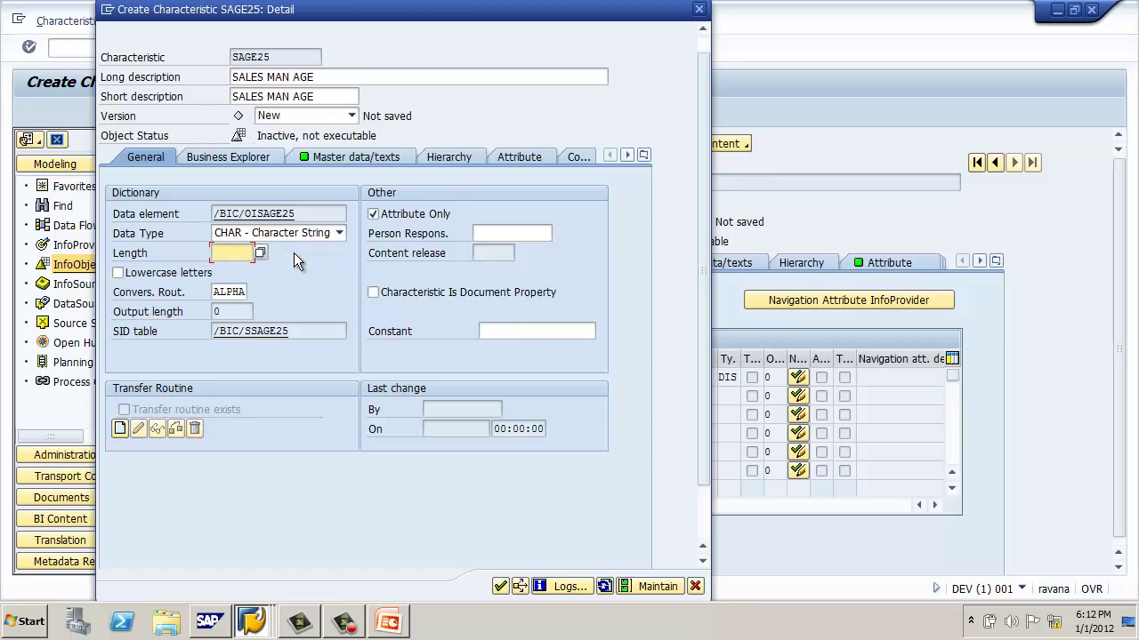
pyautogui.click(294, 235)
pyautogui.click(292, 265)
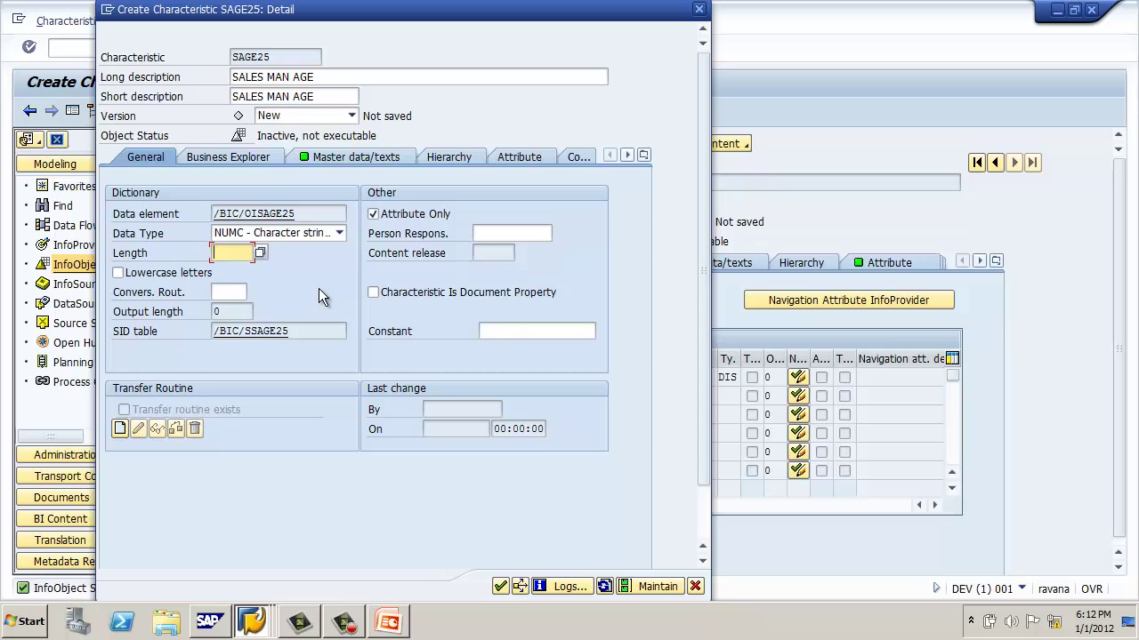
pyautogui.write('2')
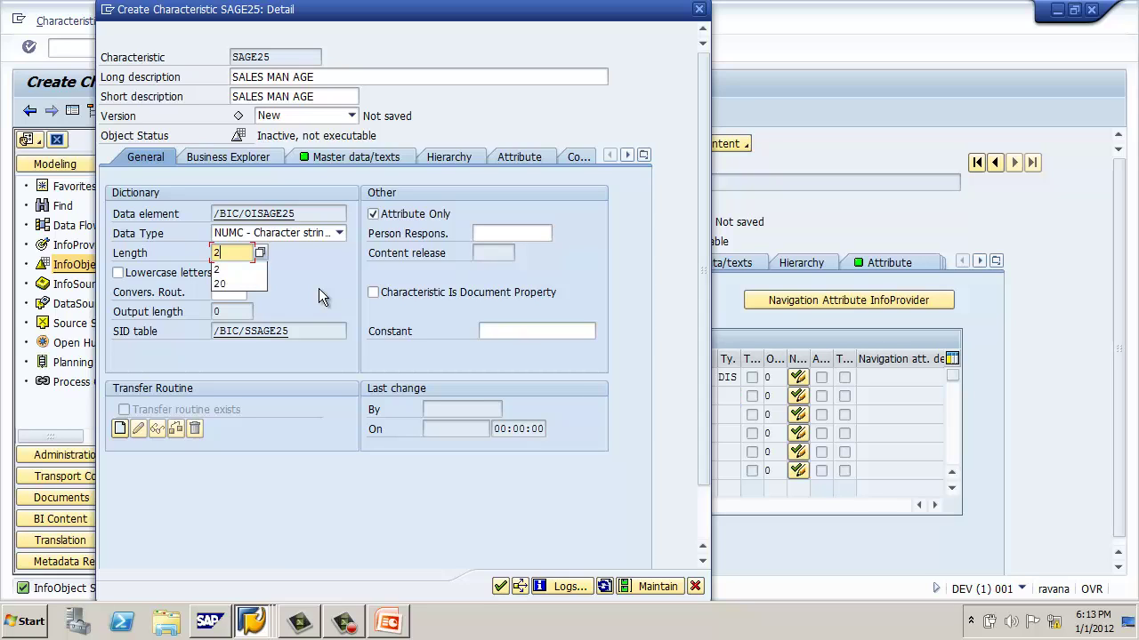
pyautogui.press('Escape')
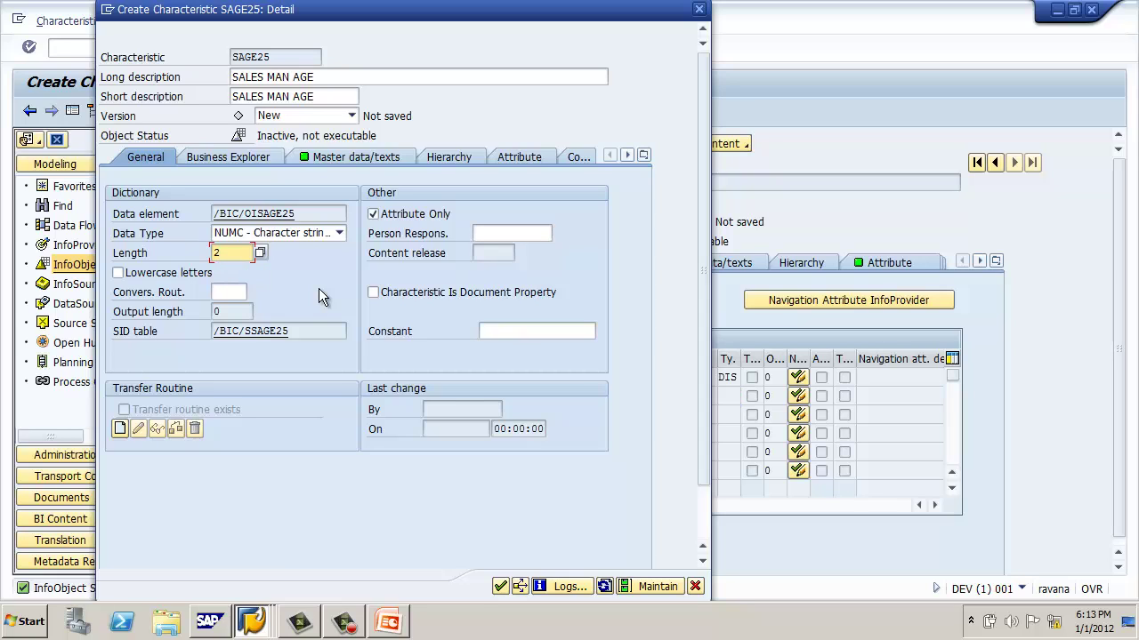
pyautogui.click(500, 586)
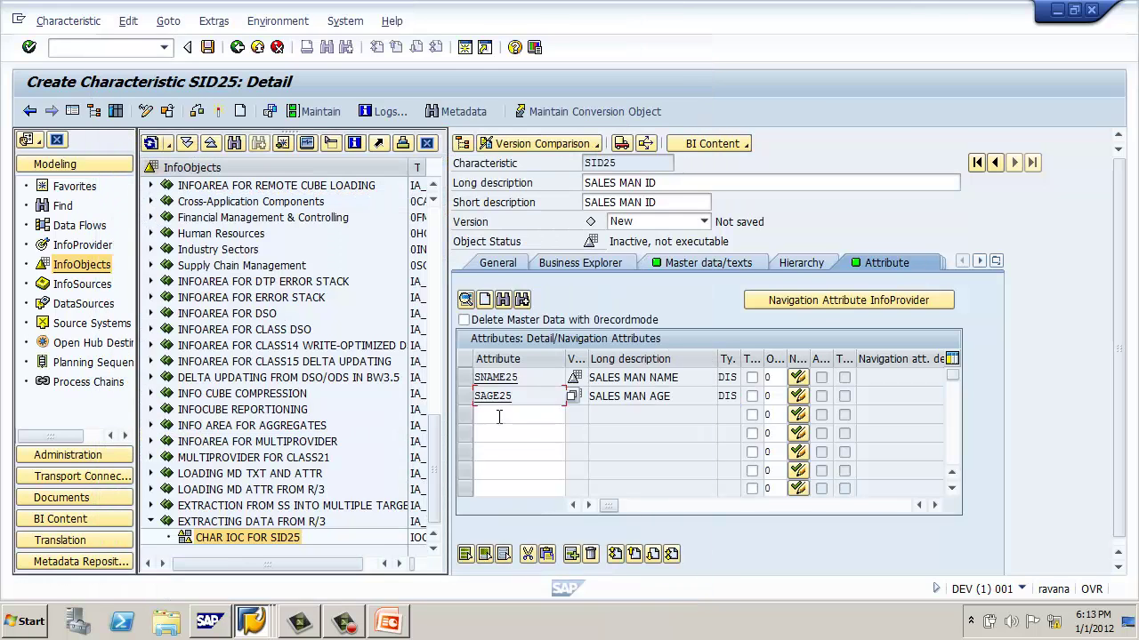
# - Add SADDR25 as the third attribute of SID25 and have it created as a characteristic
pyautogui.write('S')
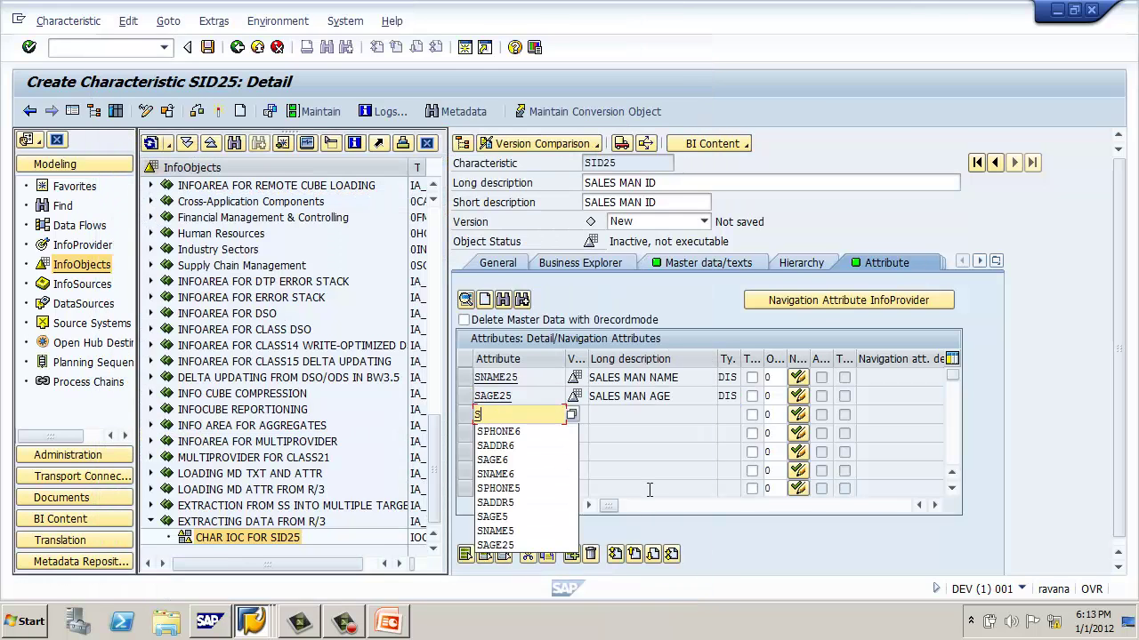
pyautogui.write('ADDR')
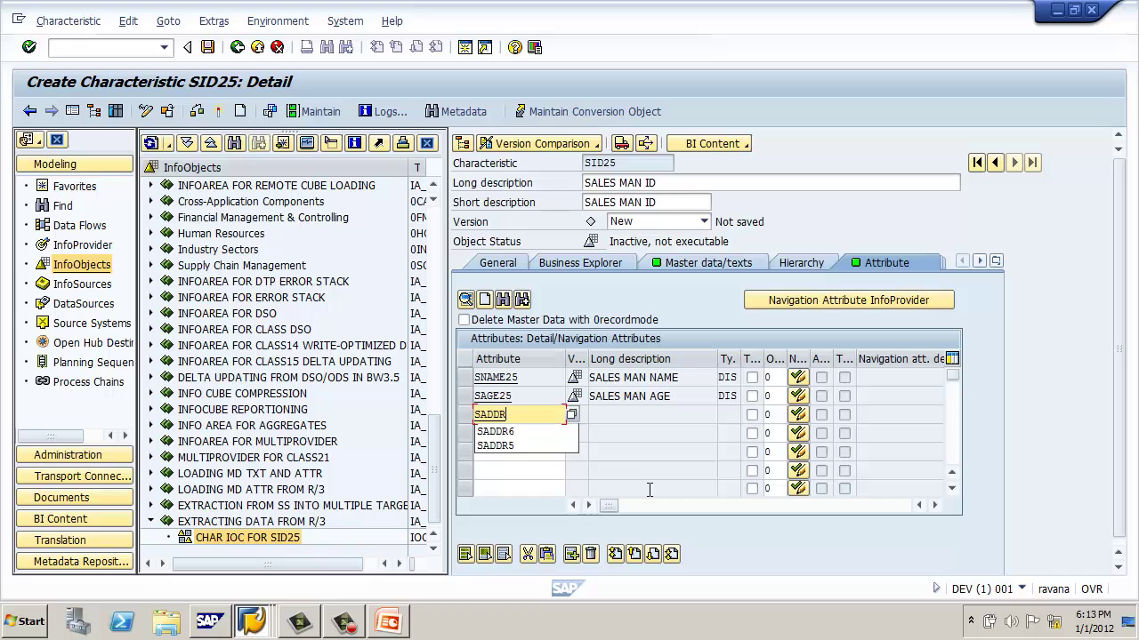
pyautogui.write('25')
pyautogui.press('Return')
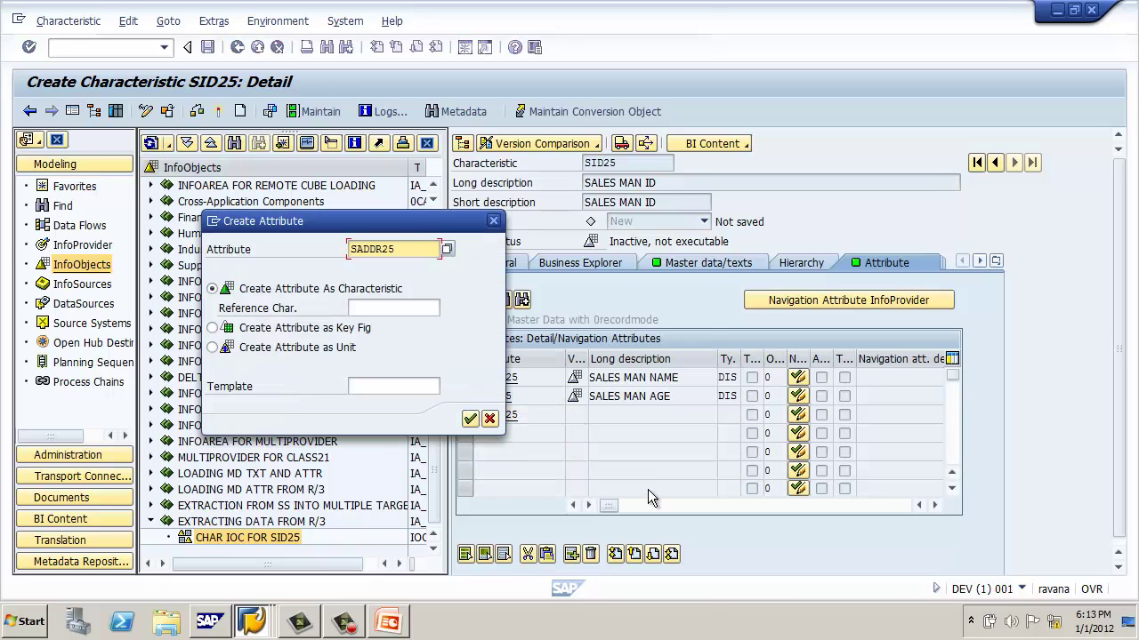
pyautogui.press('Return')
# - Define SADDR25 with the long description SALES MAN ADDRESS, data type CHAR and length 10, and accept it
pyautogui.write('SAL')
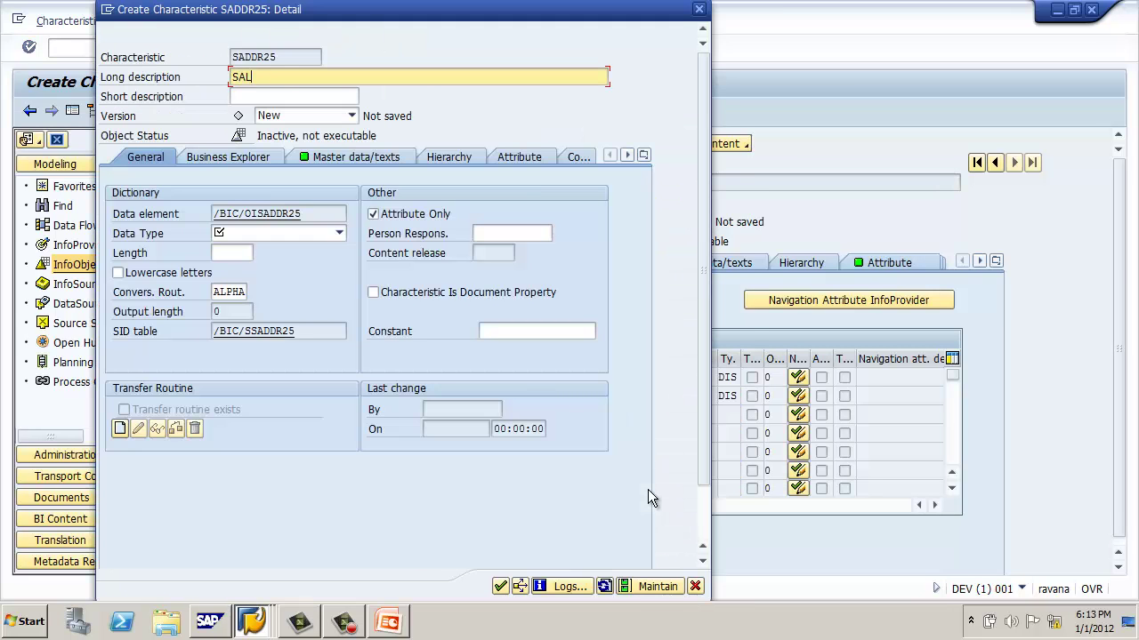
pyautogui.write('ES MAN ADDRESS')
pyautogui.click(310, 235)
pyautogui.click(313, 249)
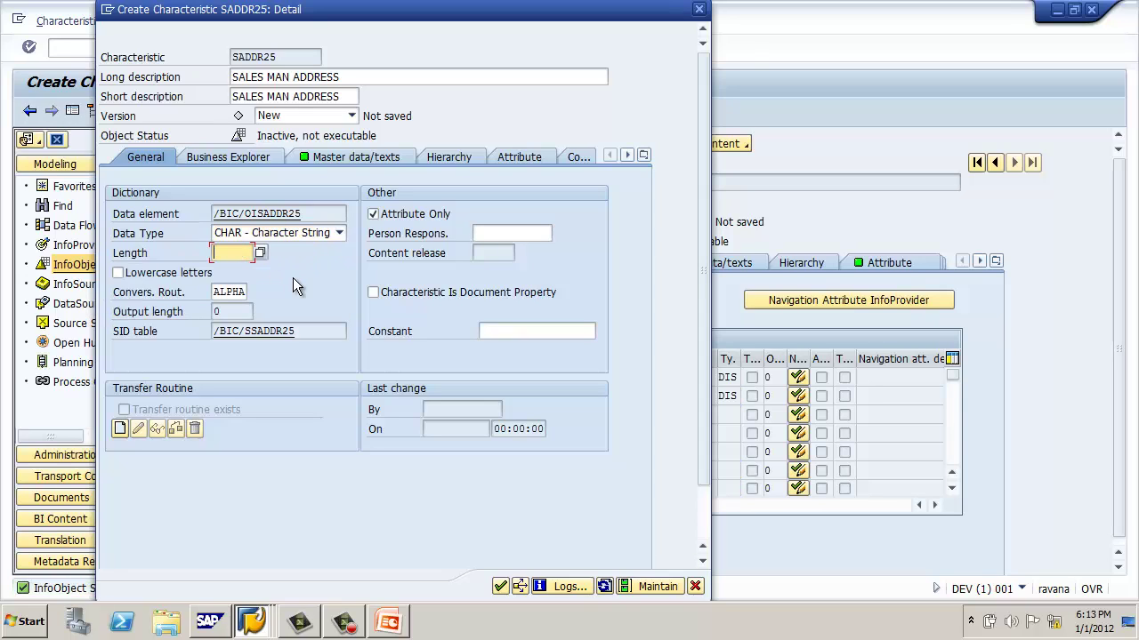
pyautogui.write('10')
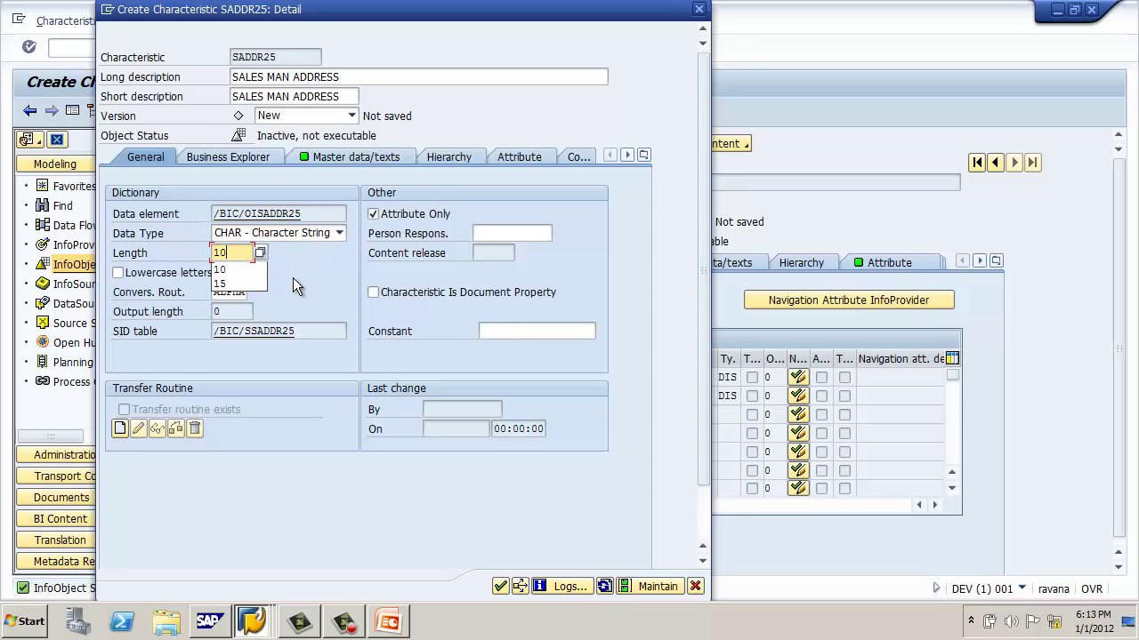
pyautogui.click(502, 586)
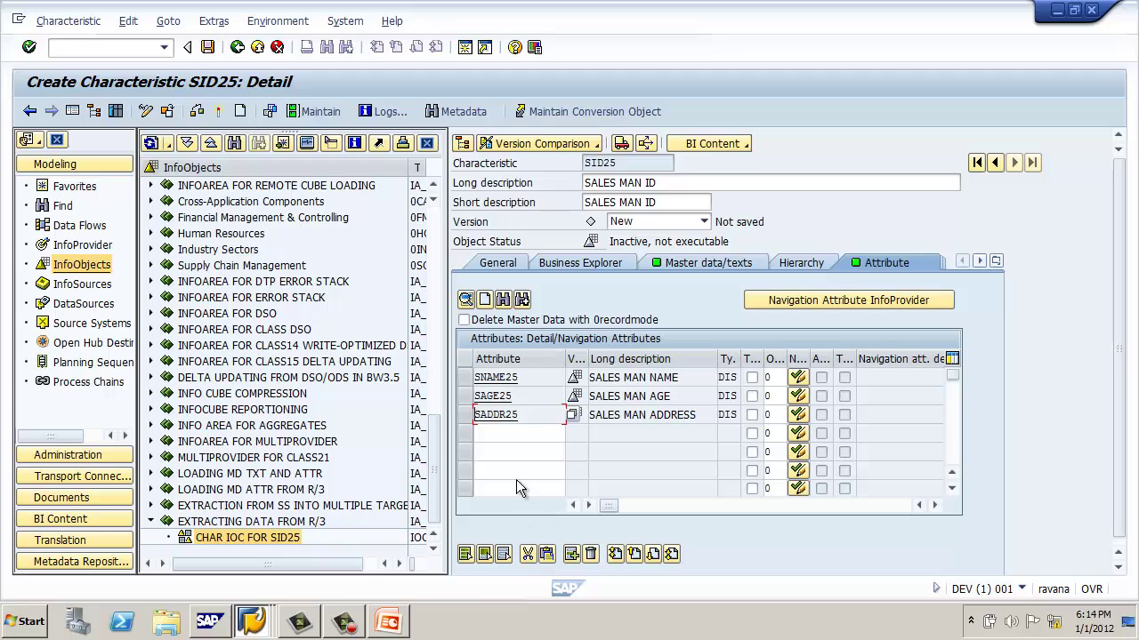
# - Add SPHONE25 as the fourth attribute of SID25 and have it created as a characteristic
pyautogui.click(513, 433)
pyautogui.write('SPH')
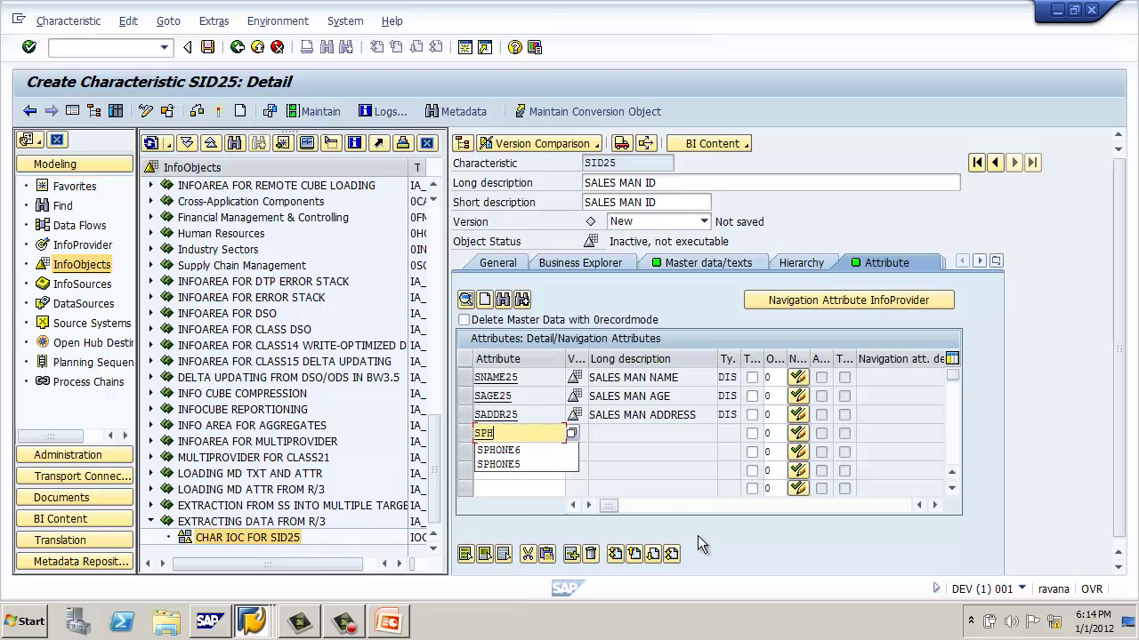
pyautogui.write('ONE25')
pyautogui.press('Return')
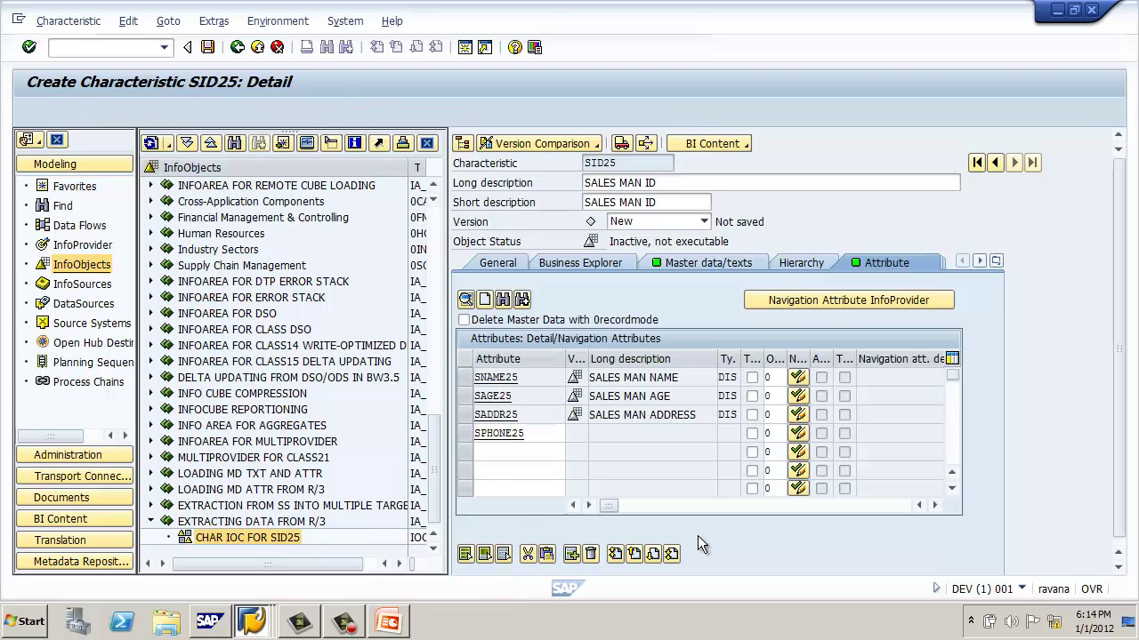
pyautogui.press('Return')
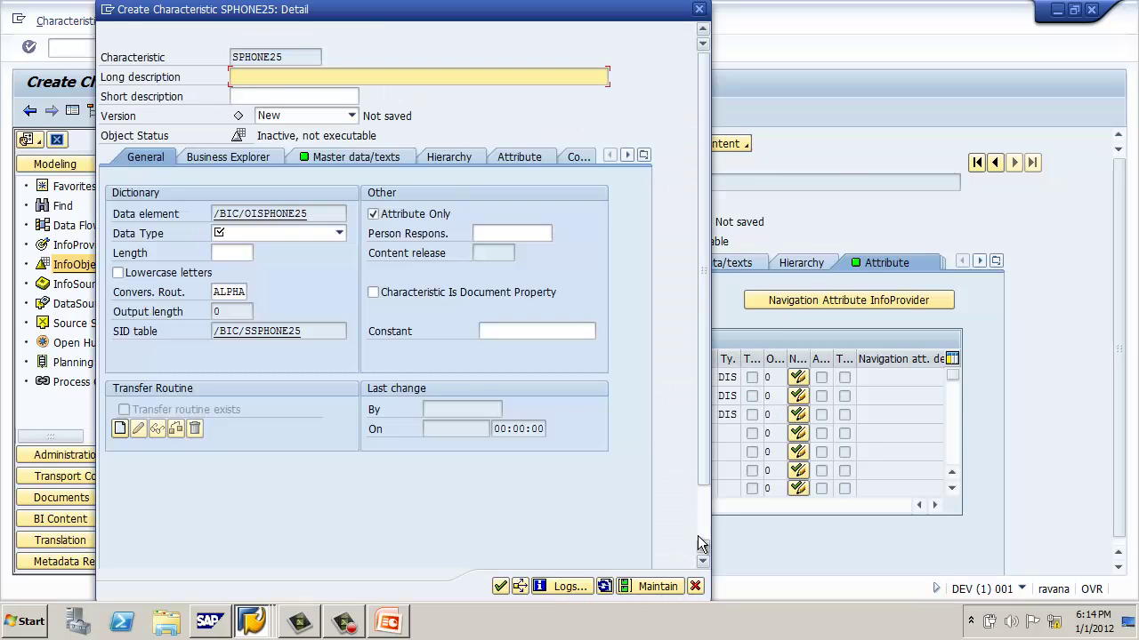
# - Define SPHONE25 with the long description SALES MAN PHONE, data type NUMC and length 10, and accept it
pyautogui.write('SALES MAN PHONE')
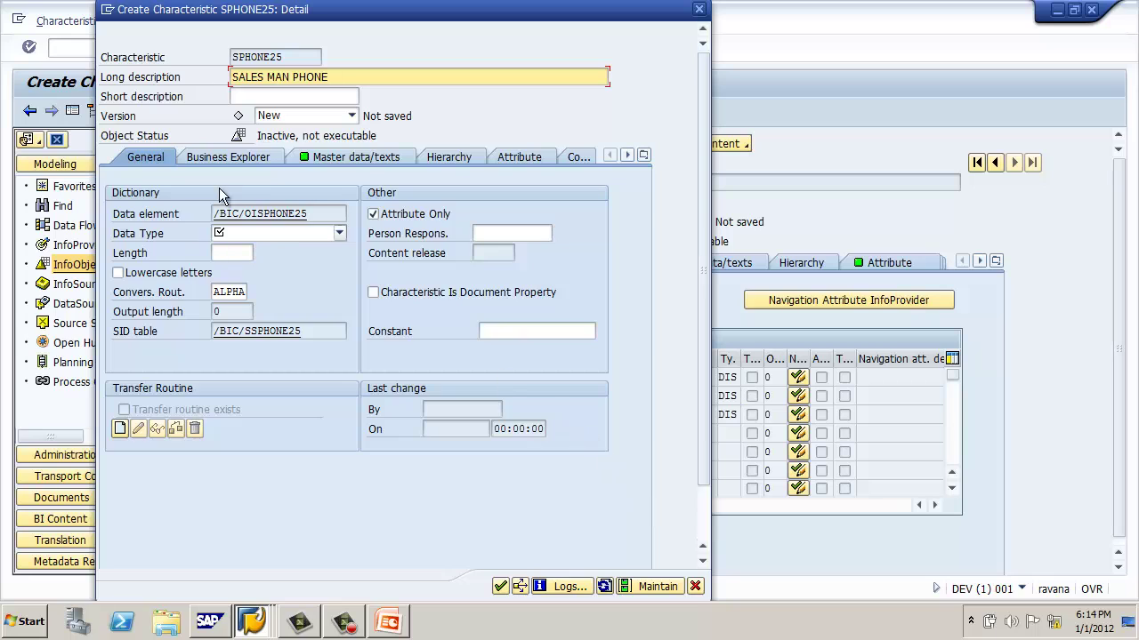
pyautogui.click(306, 233)
pyautogui.click(297, 262)
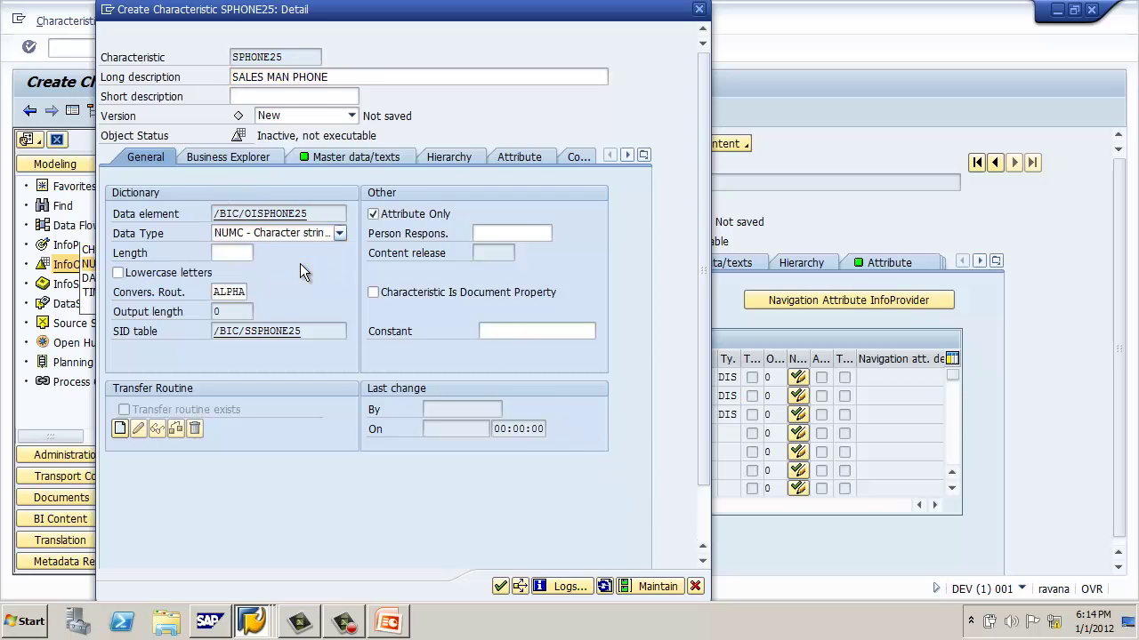
pyautogui.write('10')
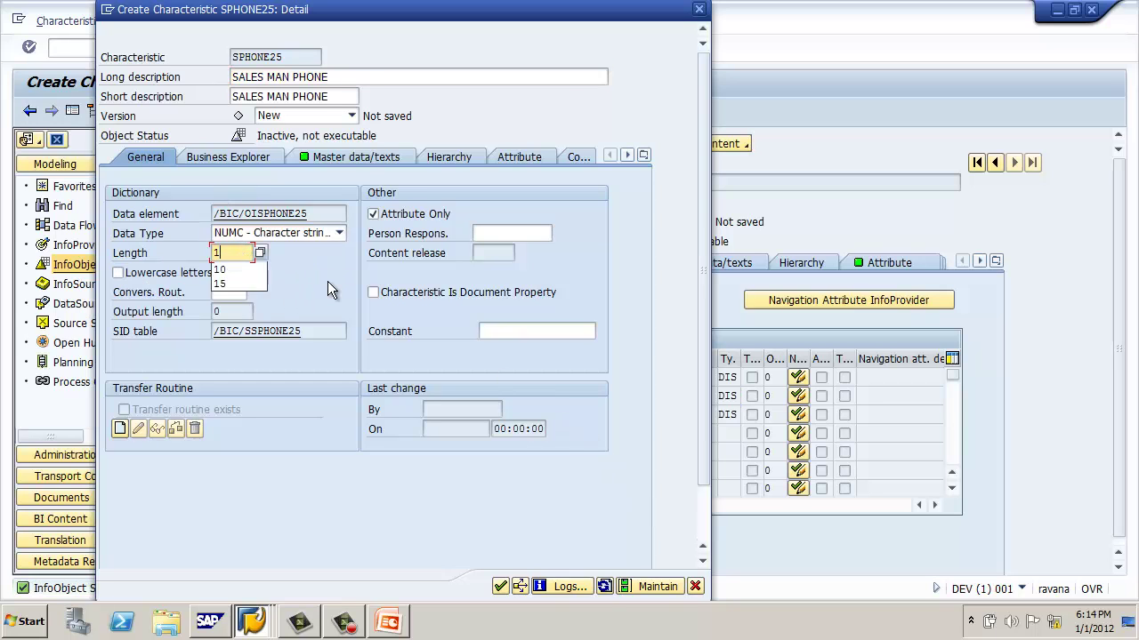
pyautogui.click(499, 587)
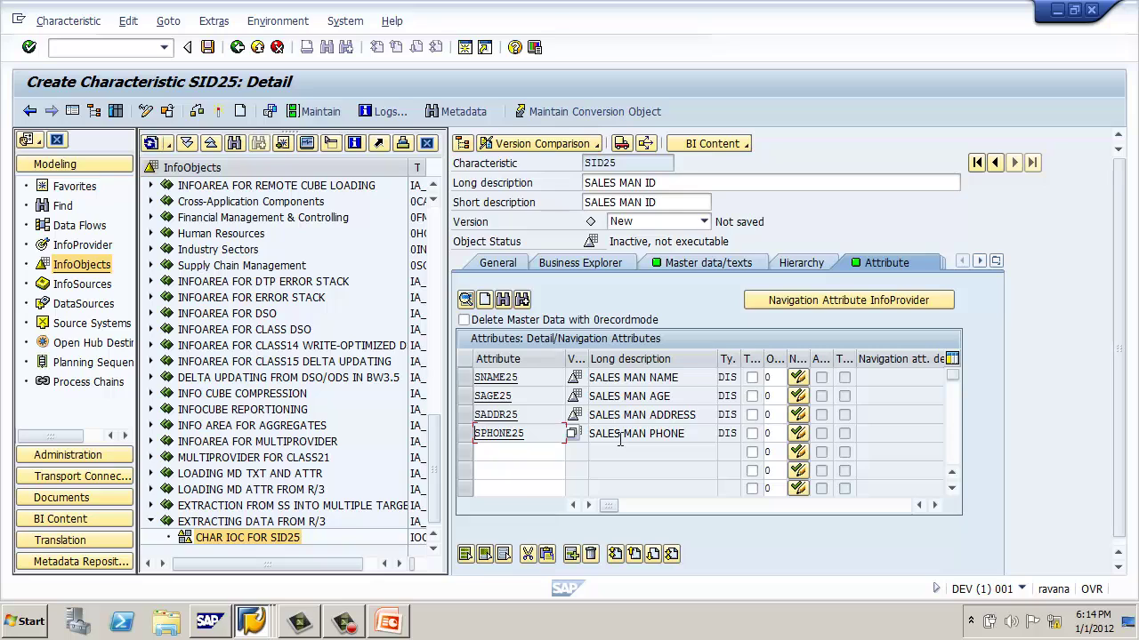
# - Activate SID25 together with its dependent InfoObjects and return to the InfoObjects tree
pyautogui.click(218, 111)
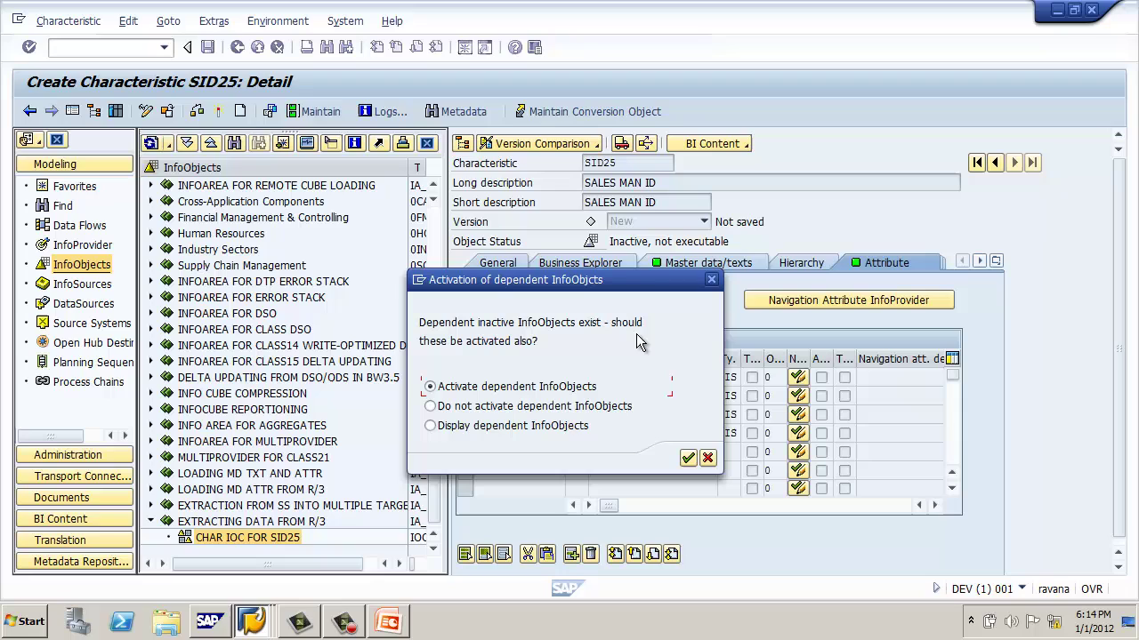
pyautogui.click(687, 458)
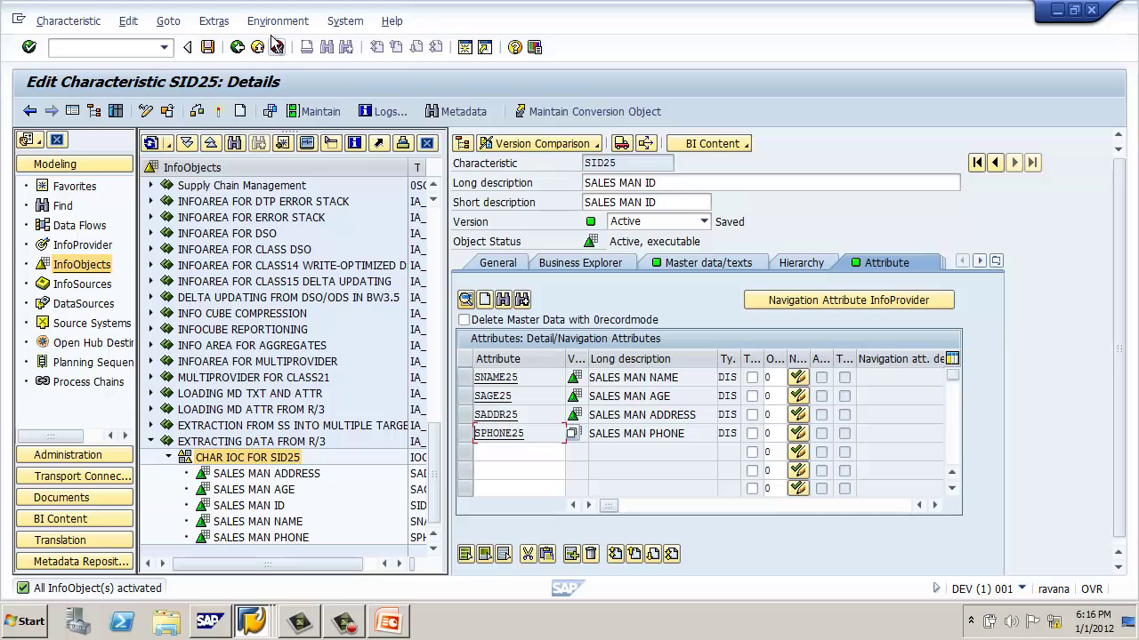
pyautogui.click(238, 47)
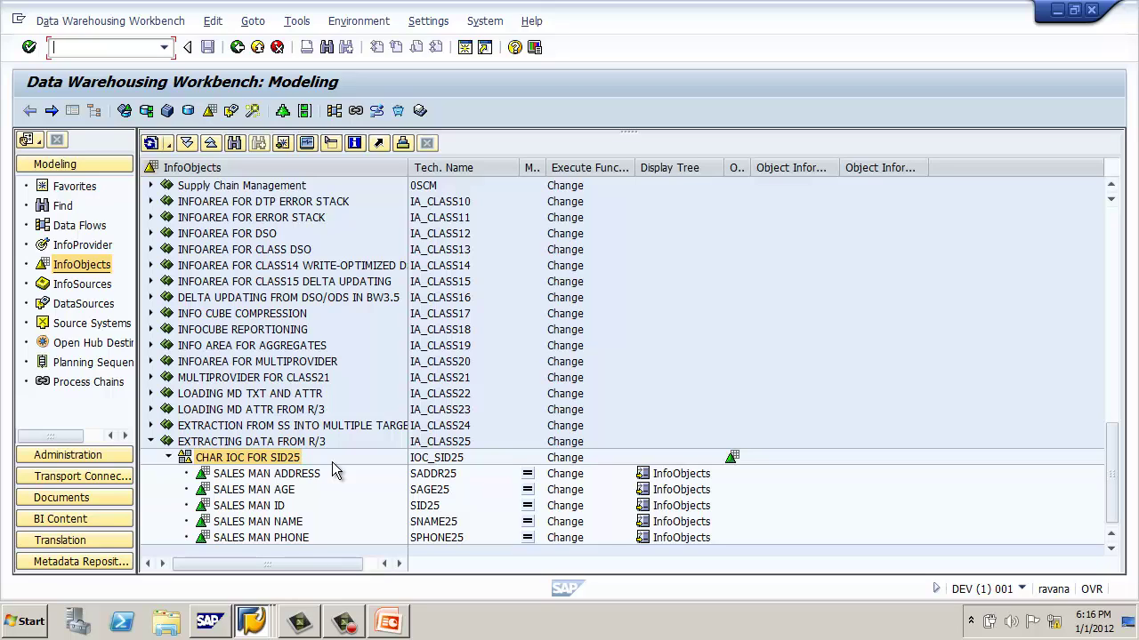
# - Create the characteristic PID25 with the long description PRODUCT ID in the CHAR IOC FOR SID25 catalog
pyautogui.rightClick(283, 457)
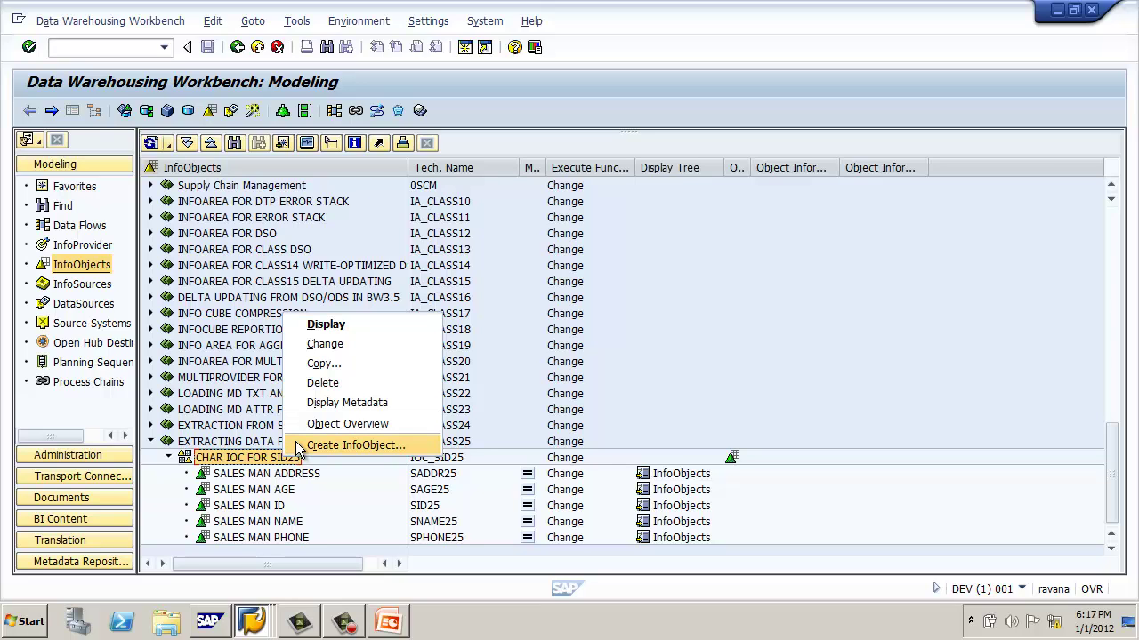
pyautogui.click(295, 443)
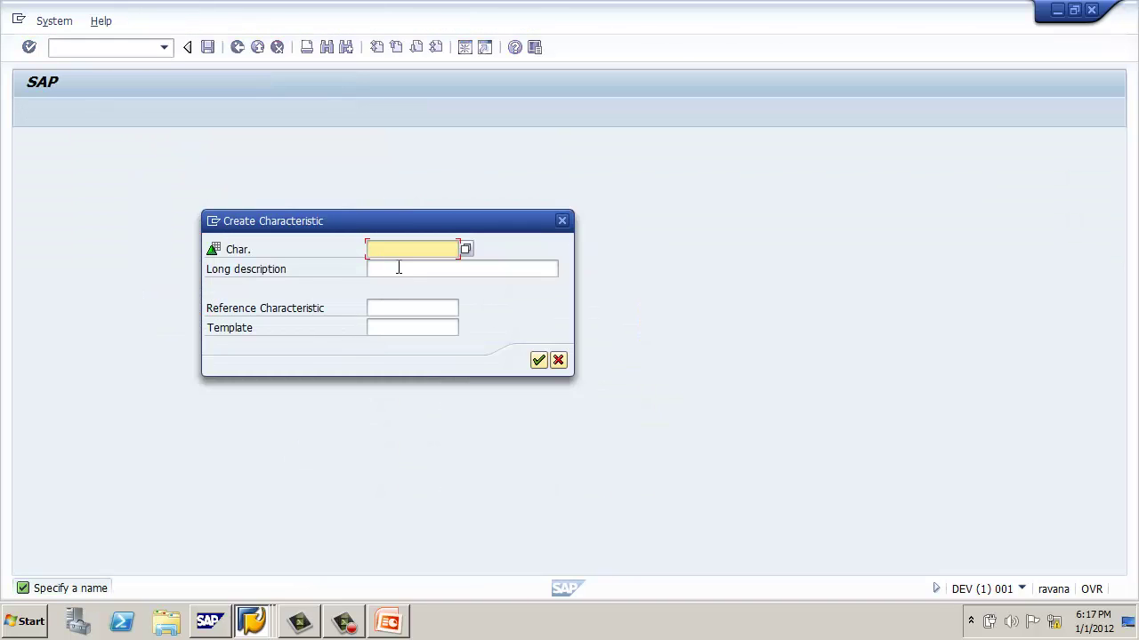
pyautogui.write('PID25')
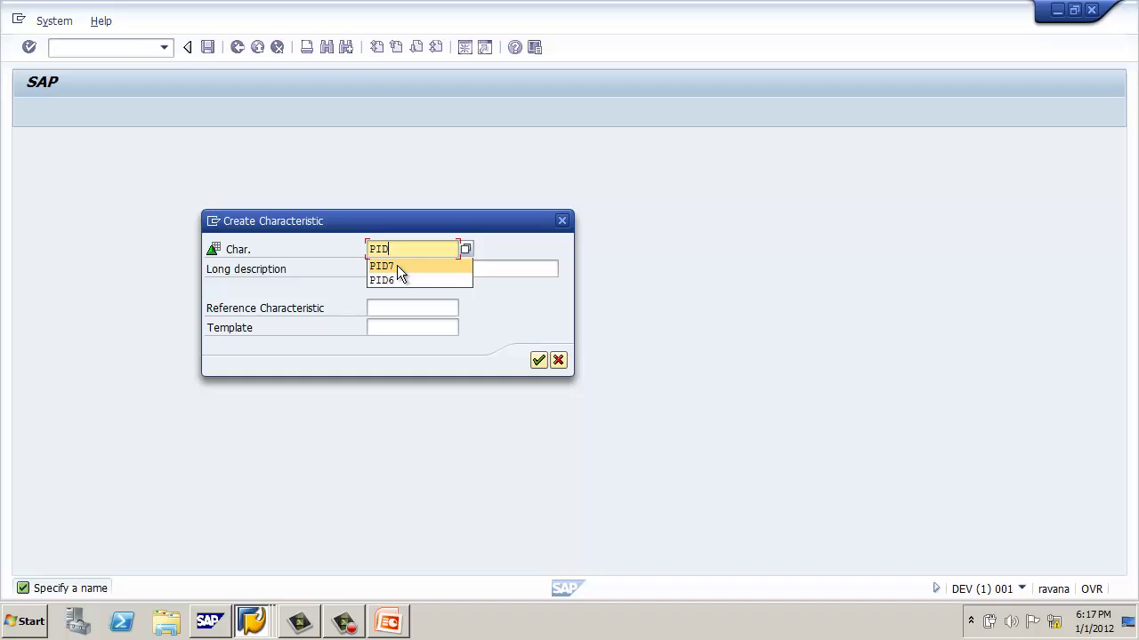
pyautogui.press('Tab')
pyautogui.write('PRODUC')
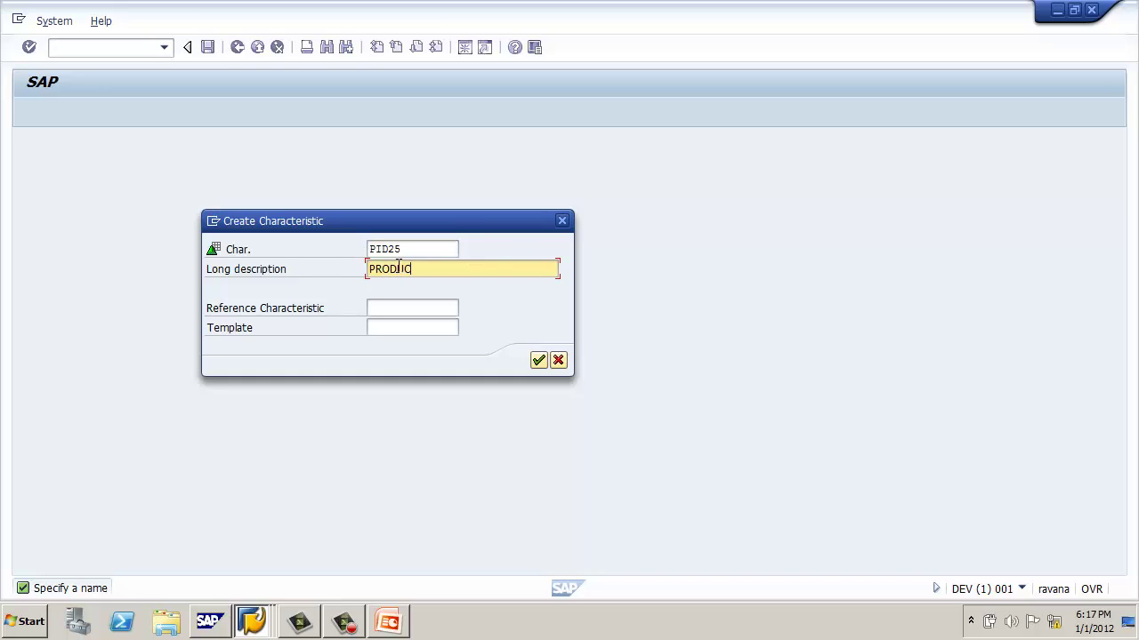
pyautogui.write('T ID')
pyautogui.press('Return')
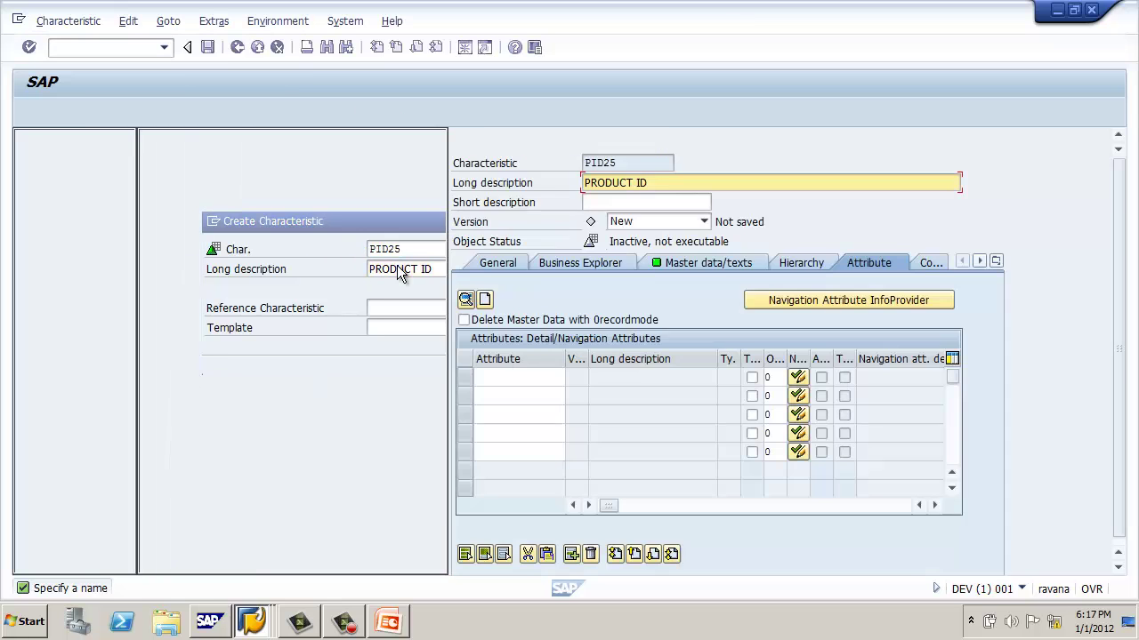
# - Switch off texts for PID25 while keeping its master data
pyautogui.click(707, 264)
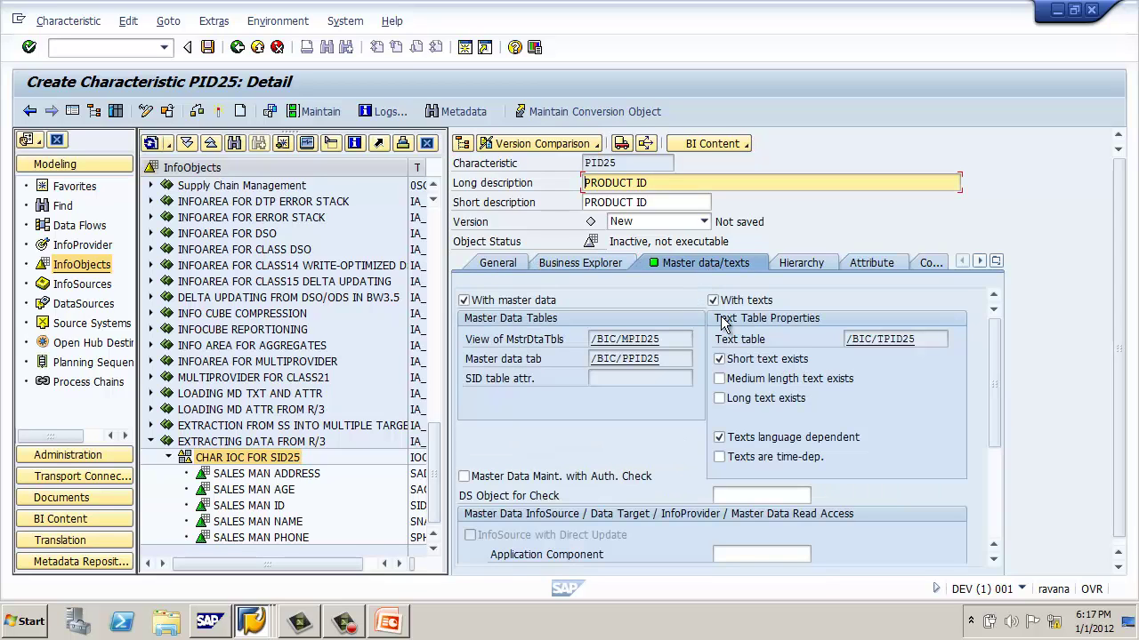
pyautogui.click(717, 300)
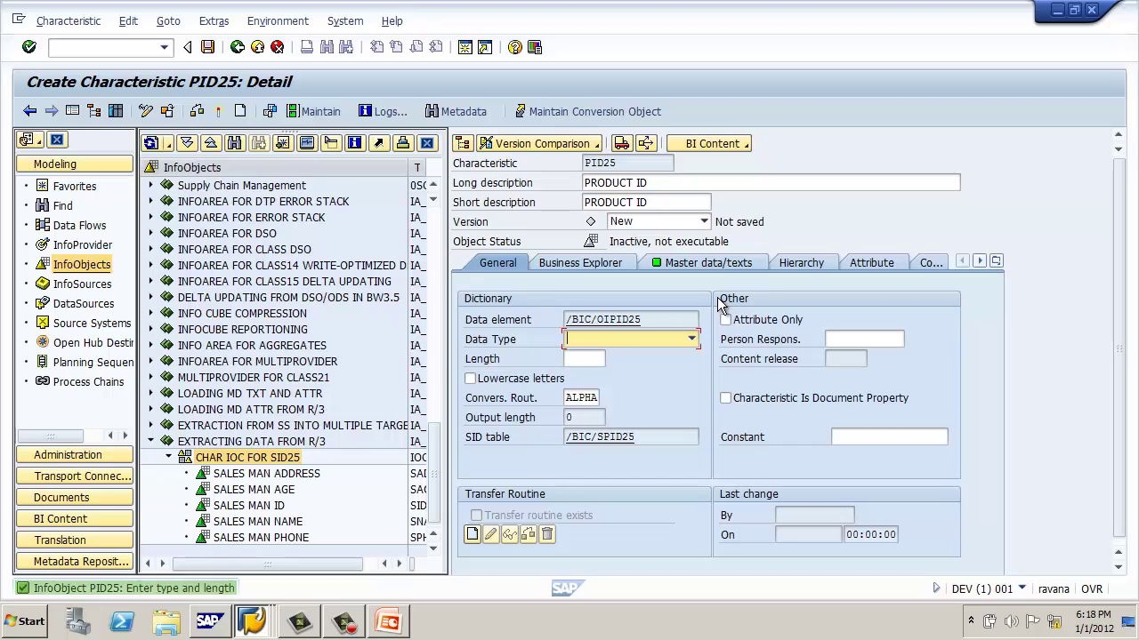
pyautogui.click(708, 263)
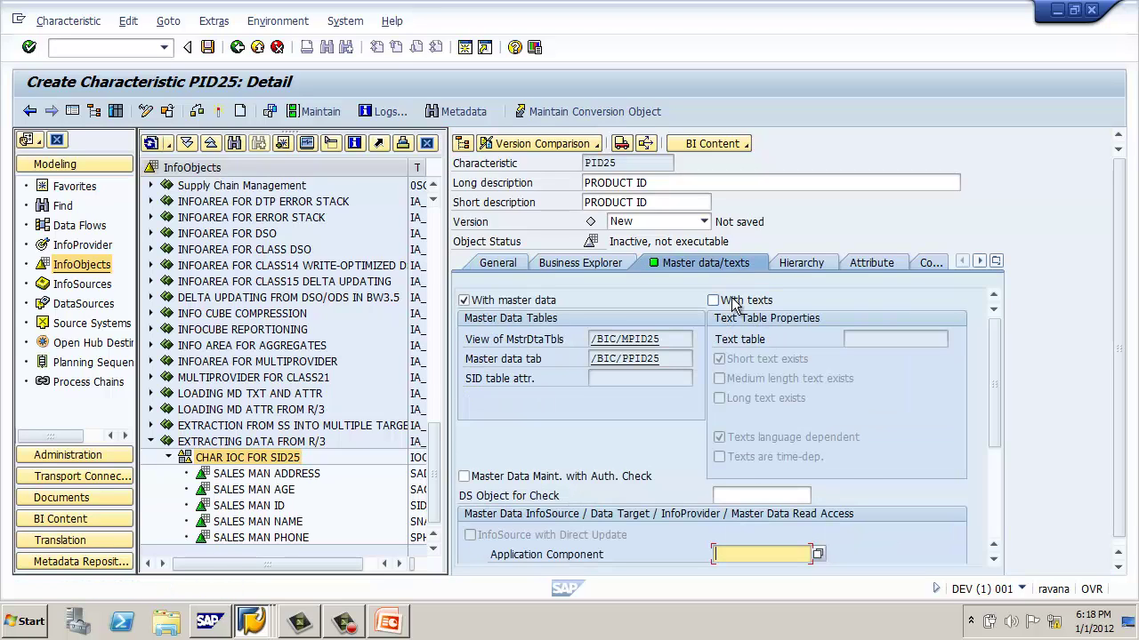
# - Set PID25 to data type CHAR with length 4, activate it and return to the InfoObjects tree
pyautogui.click(501, 267)
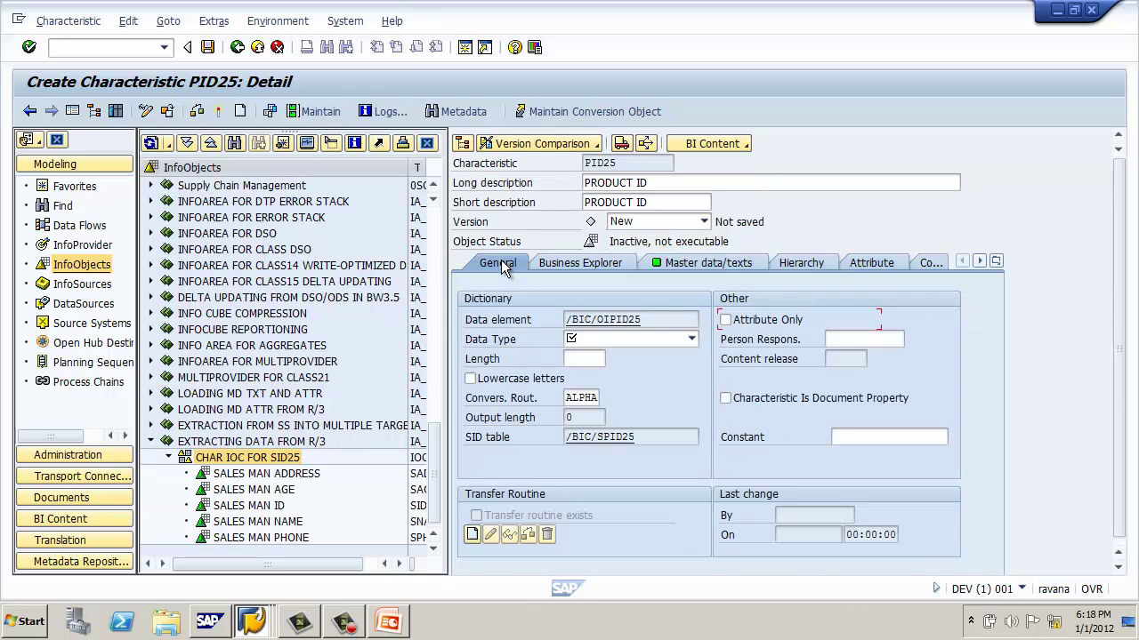
pyautogui.click(614, 338)
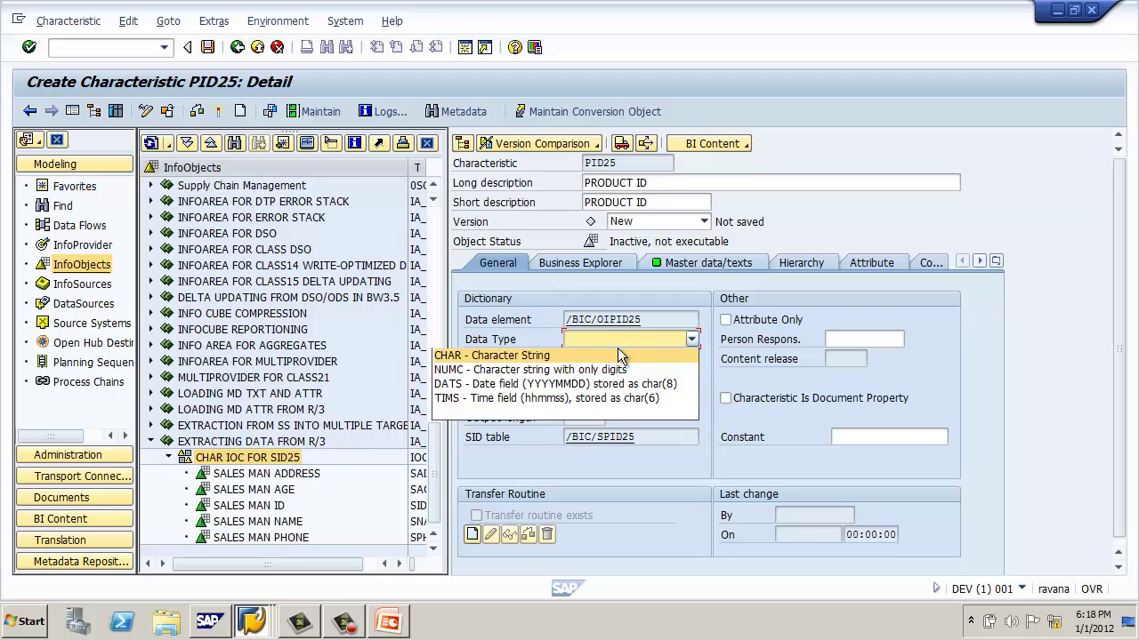
pyautogui.click(620, 356)
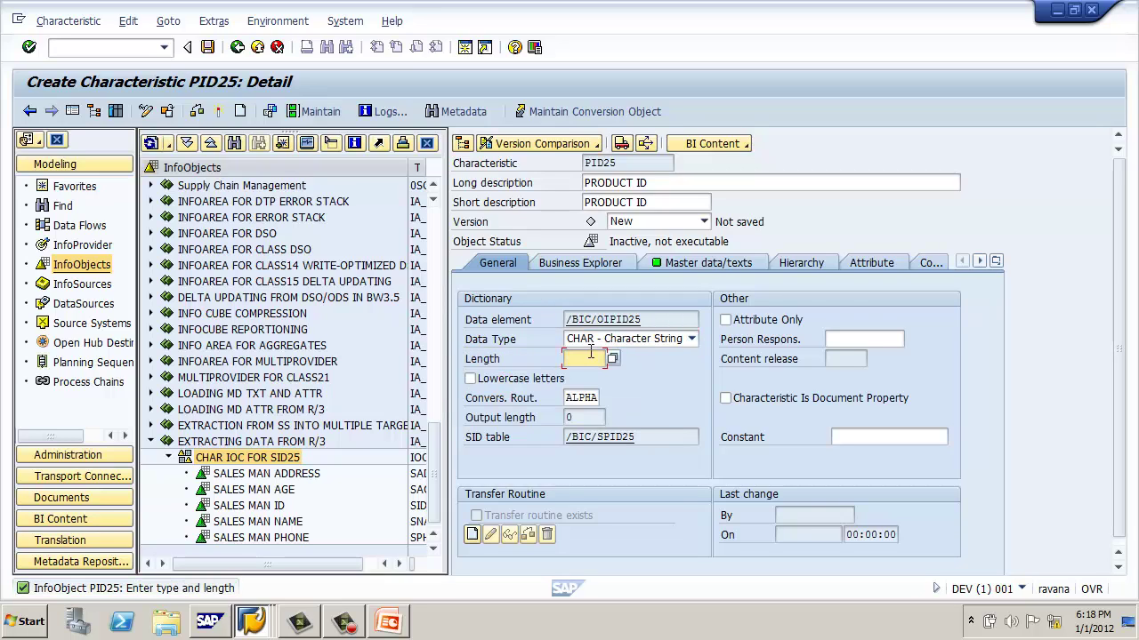
pyautogui.write('4')
pyautogui.click(644, 376)
pyautogui.click(220, 111)
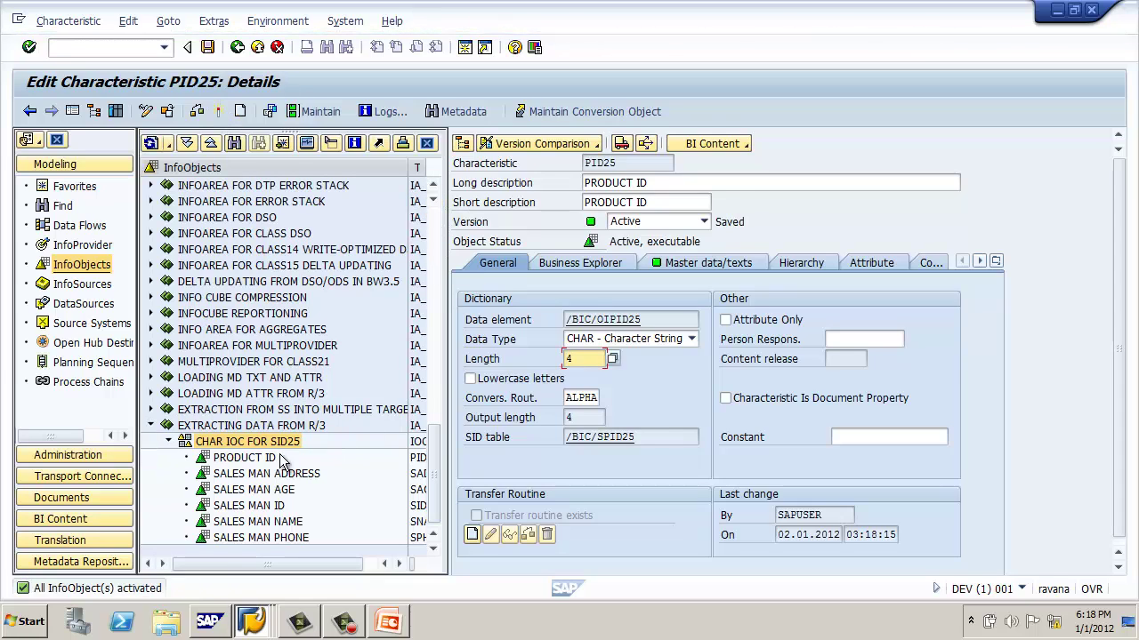
pyautogui.click(238, 49)
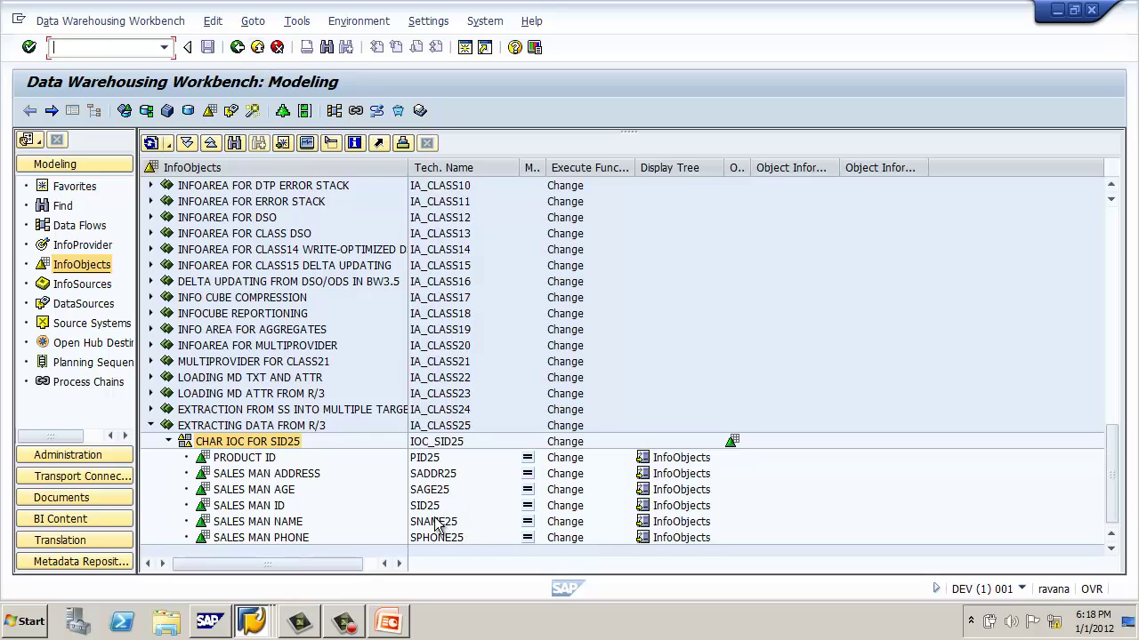
# - Create the application component AC_SID25 with the long description EXTRACTING DATA FROM R/3 in the PC_SRI DataSources tree
pyautogui.click(84, 305)
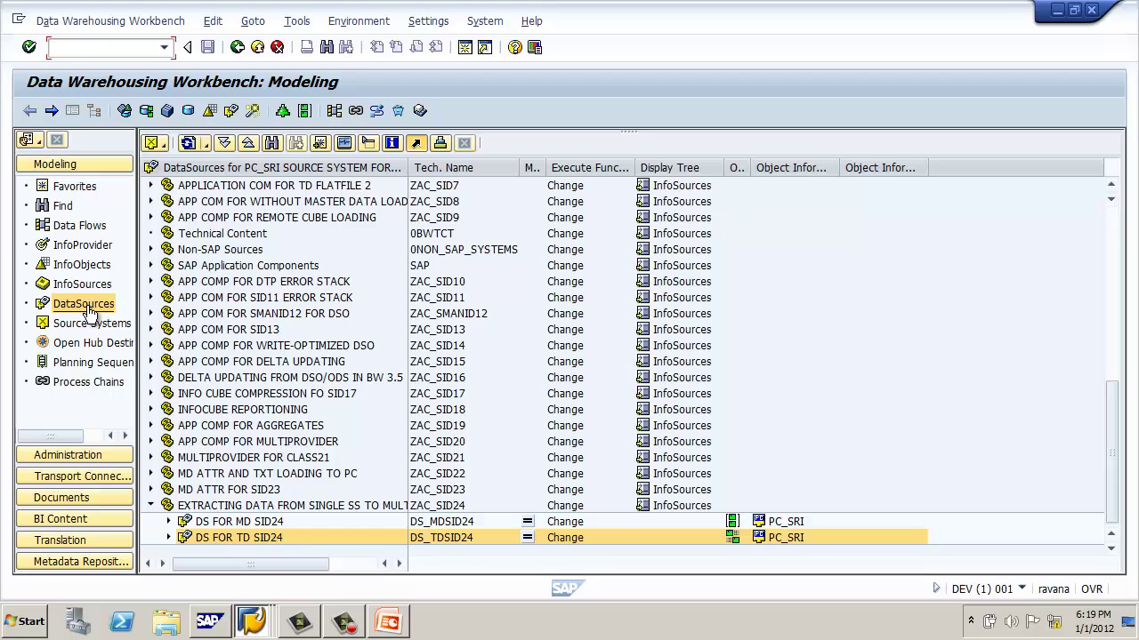
pyautogui.click(152, 505)
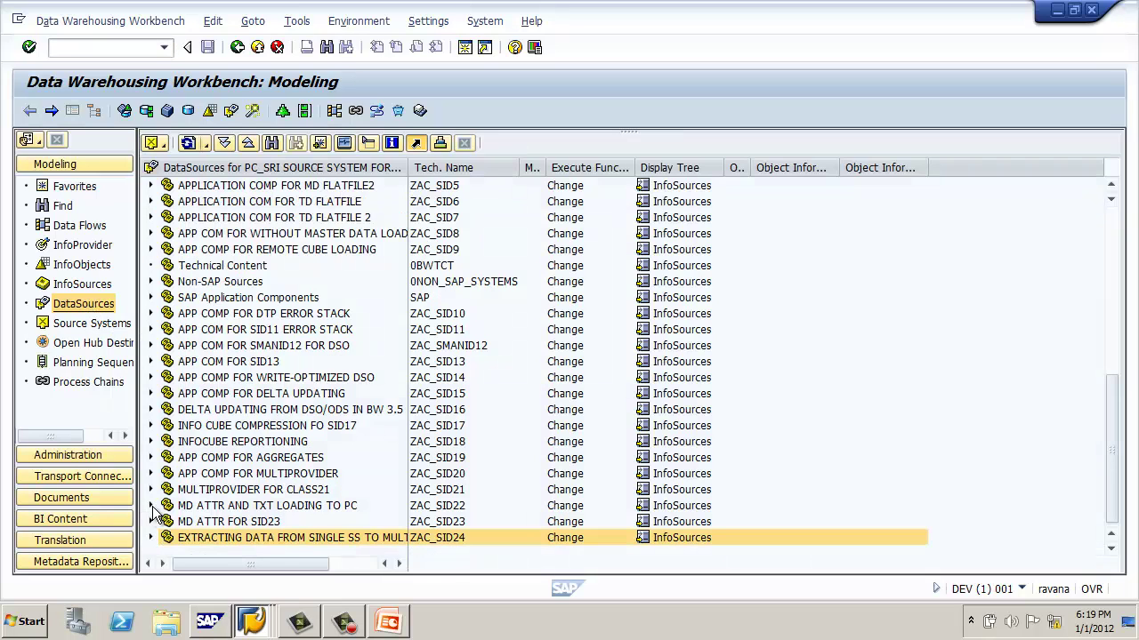
pyautogui.rightClick(309, 174)
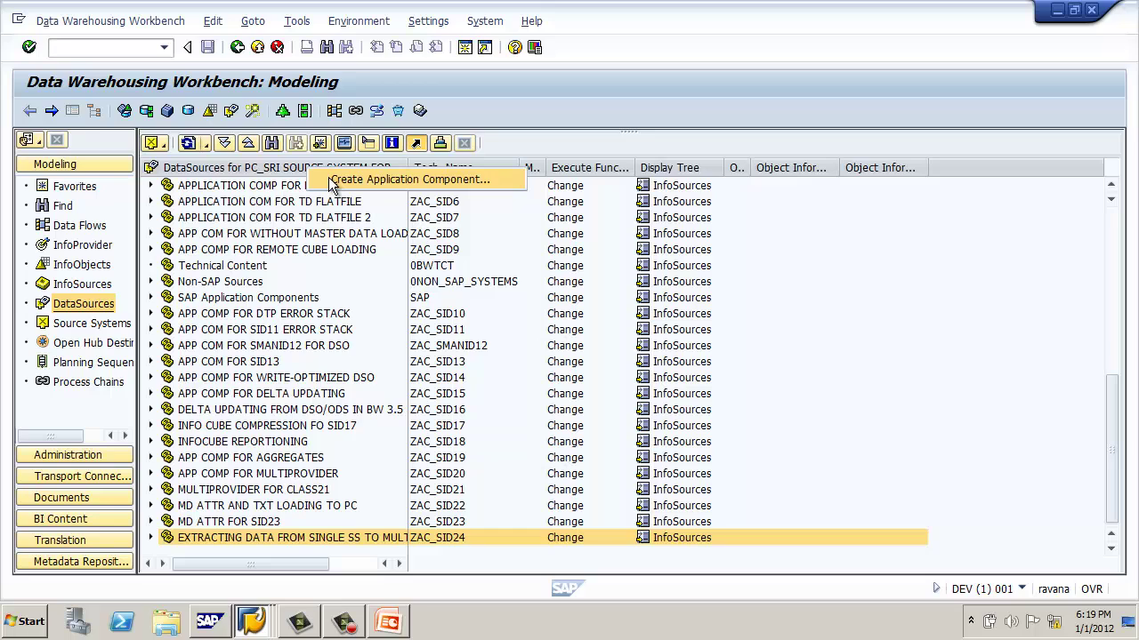
pyautogui.click(329, 179)
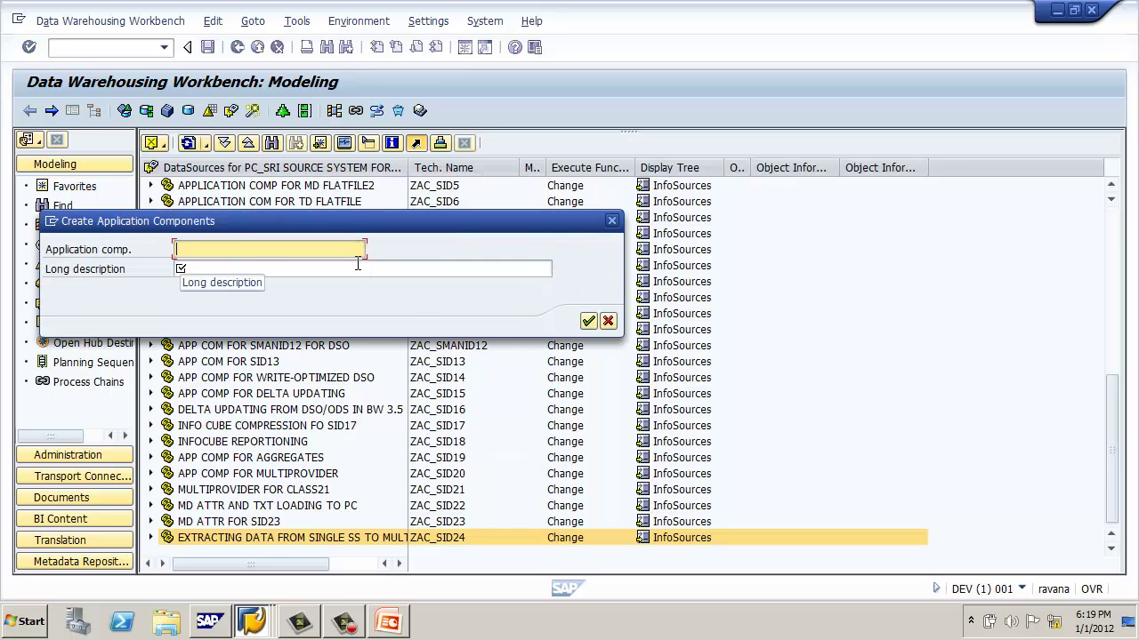
pyautogui.write('AC_')
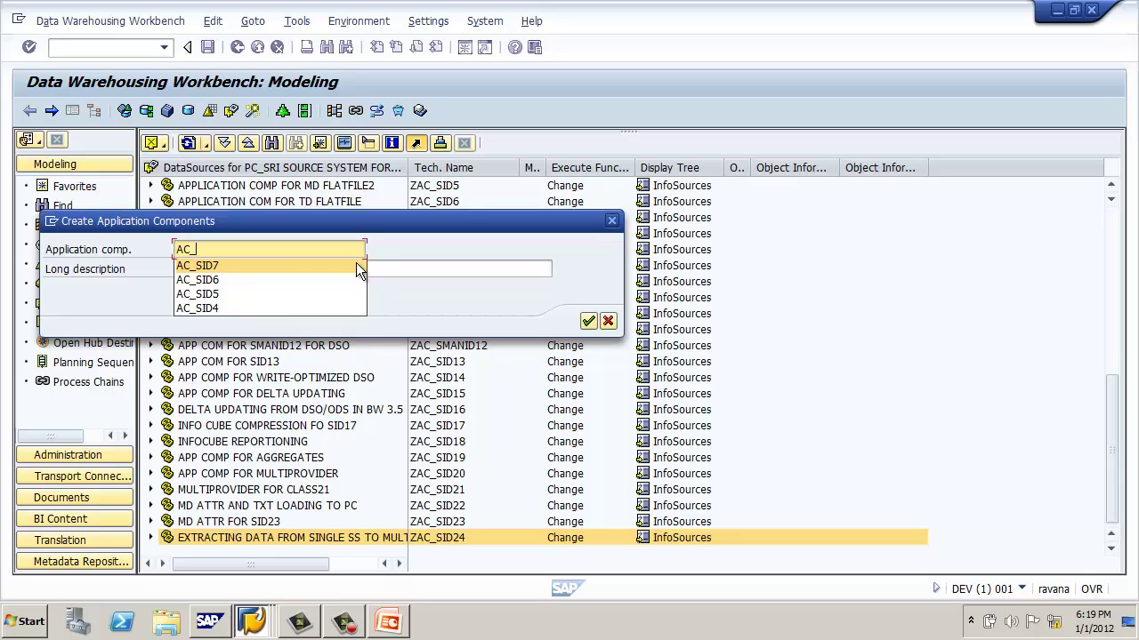
pyautogui.write('SID25')
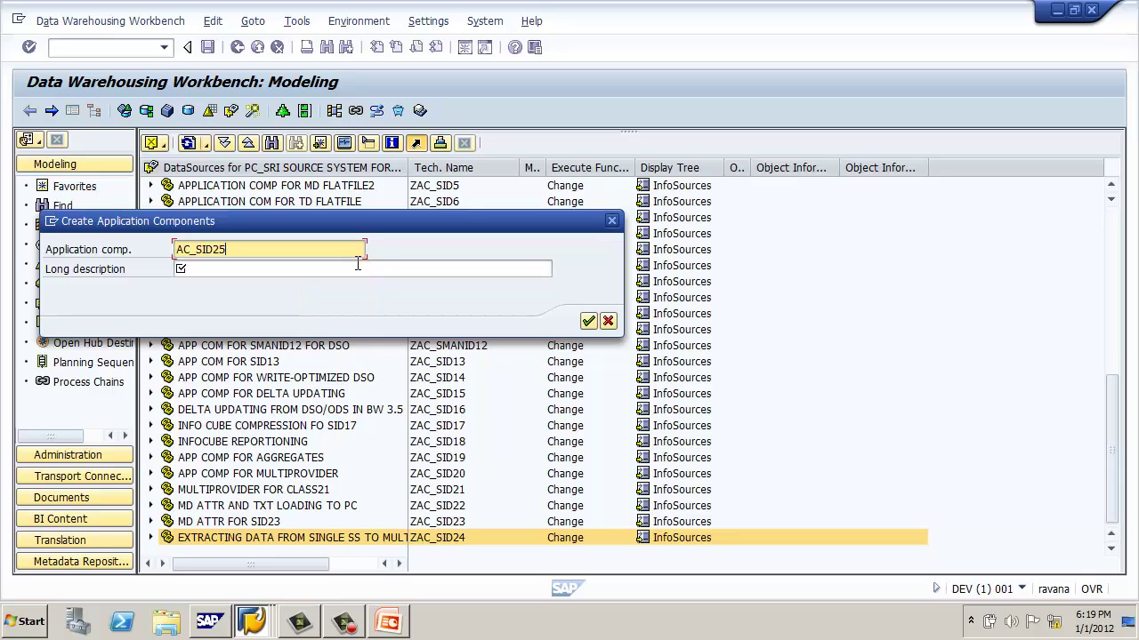
pyautogui.click(357, 269)
pyautogui.write('EXTRAC')
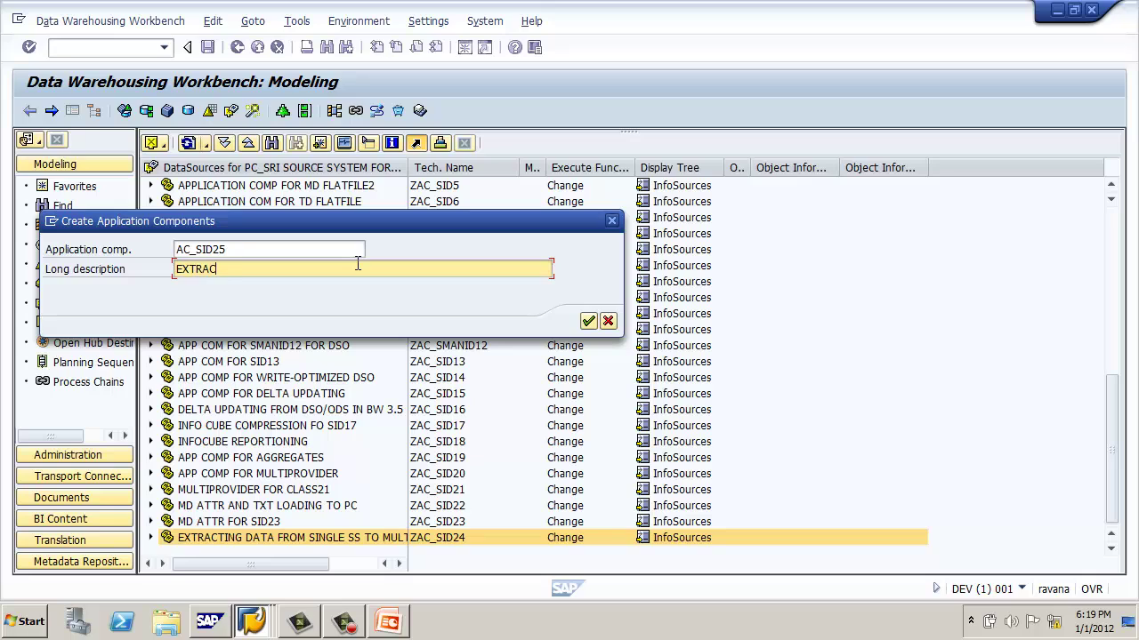
pyautogui.write('TING DATA FROM R/3')
pyautogui.click(588, 321)
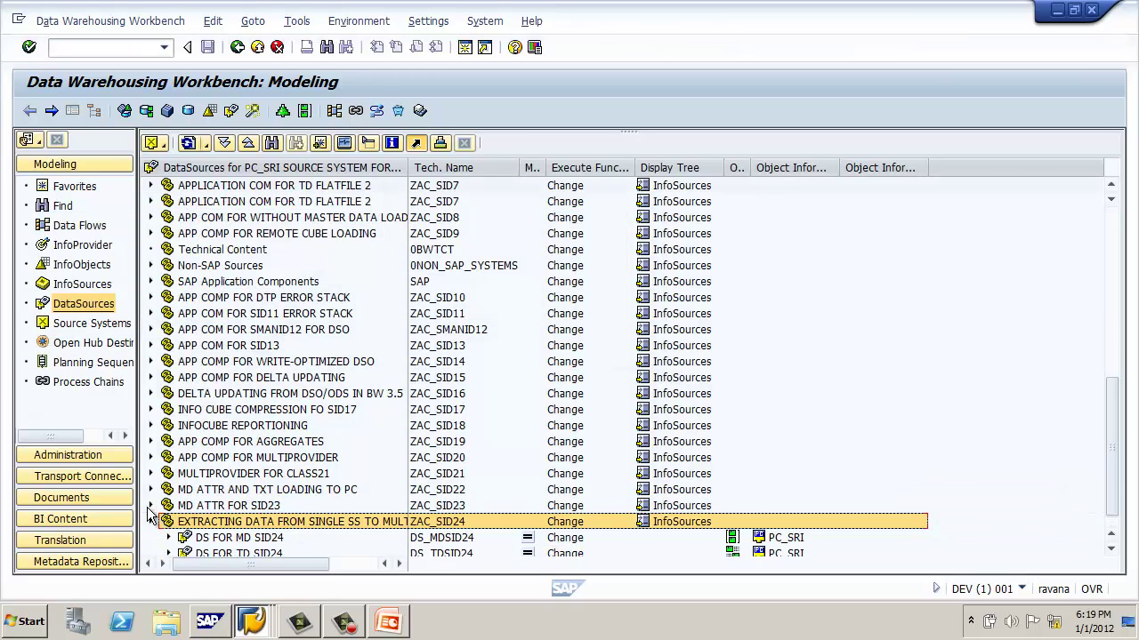
# - Create the DataSource DS_MDSID25 with data type Master Data Attributes under the EXTRACTING DATA FROM R/3 application component
pyautogui.click(216, 538)
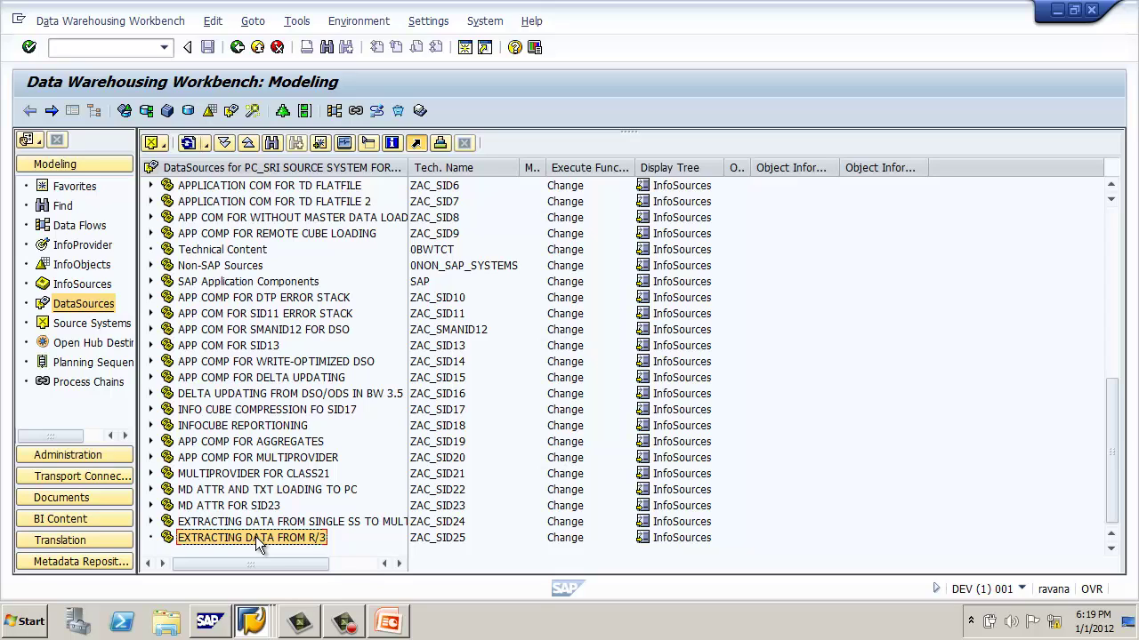
pyautogui.rightClick(255, 537)
pyautogui.click(384, 524)
pyautogui.write('D')
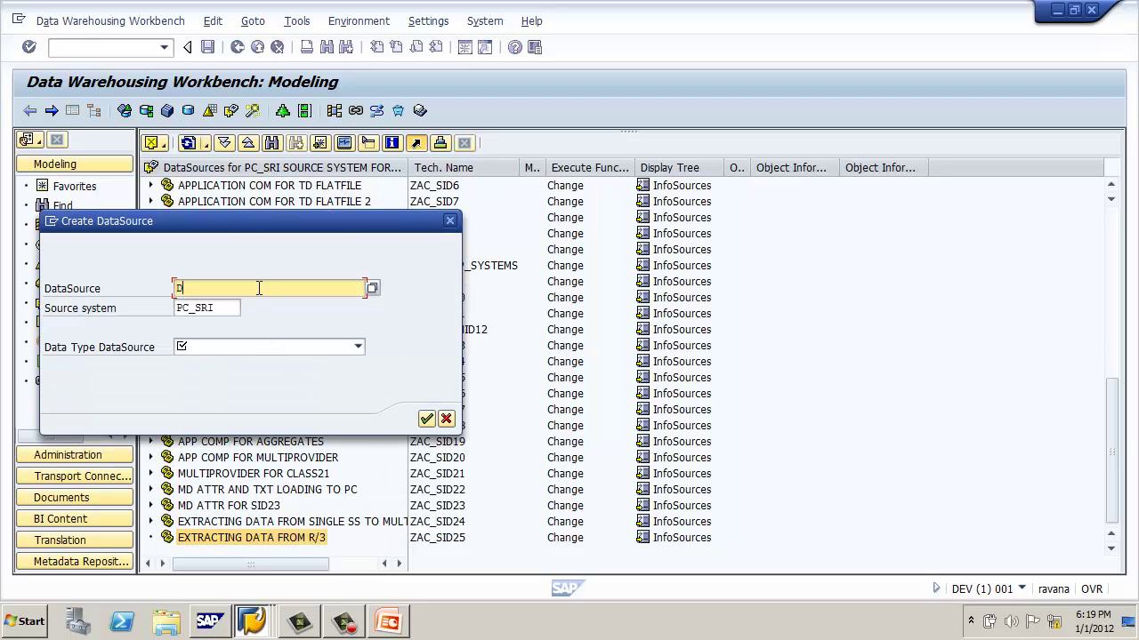
pyautogui.write('S_')
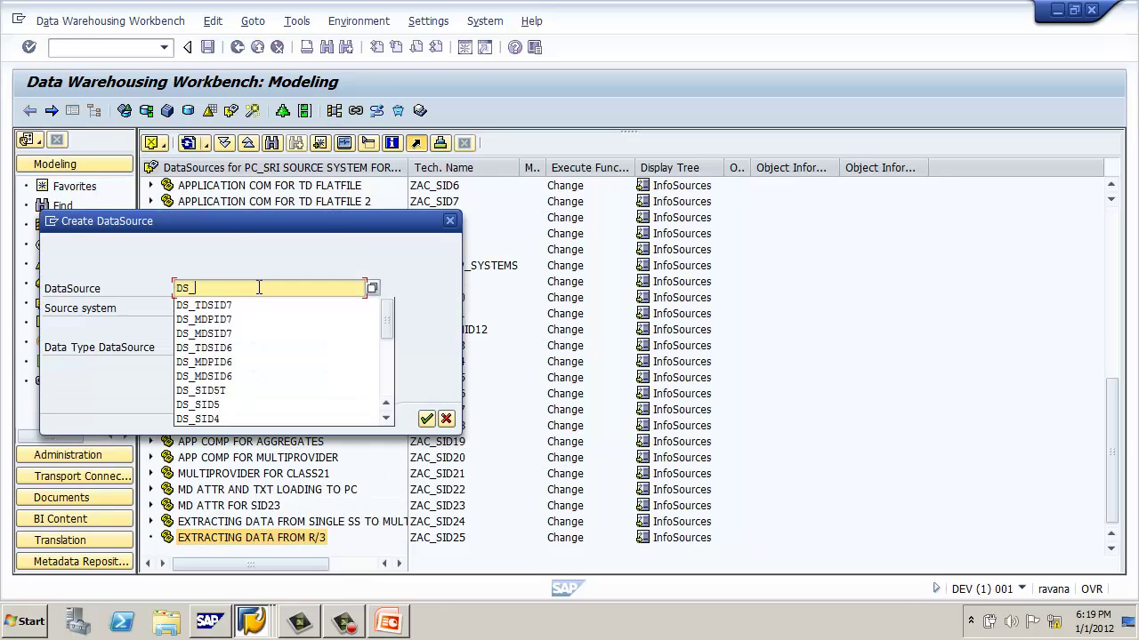
pyautogui.write('MDSID')
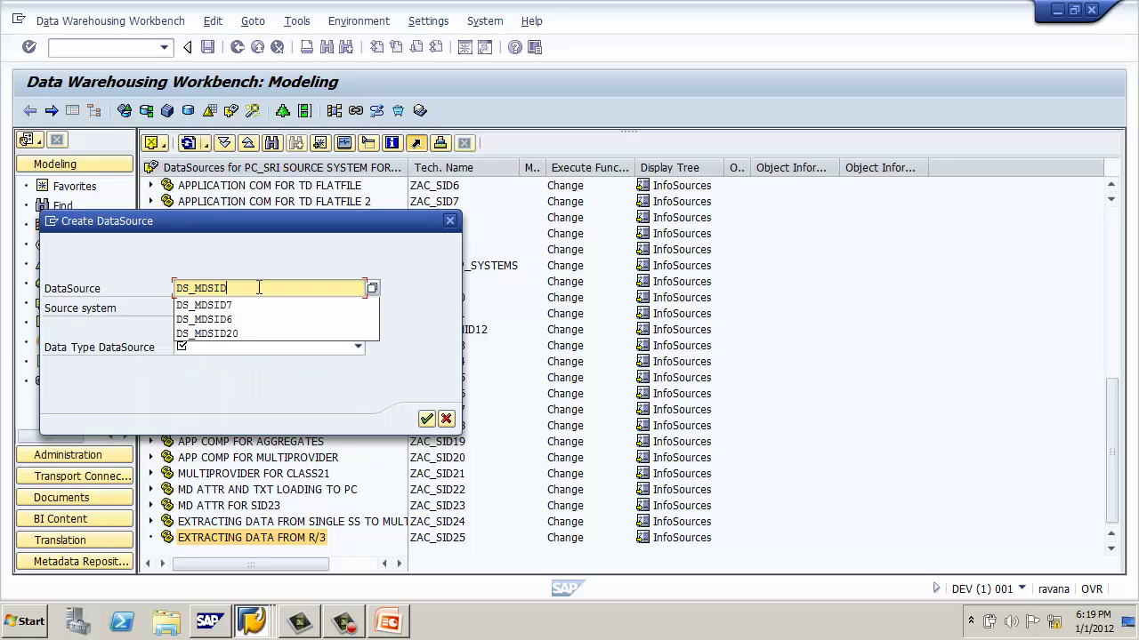
pyautogui.write('25')
pyautogui.press('Tab')
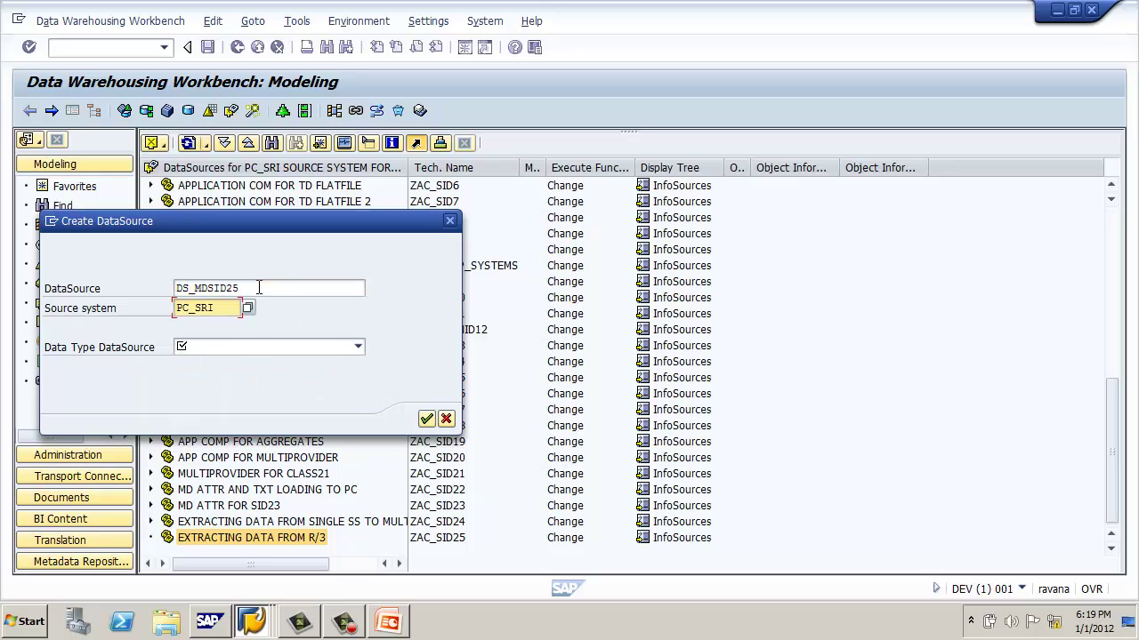
pyautogui.click(250, 343)
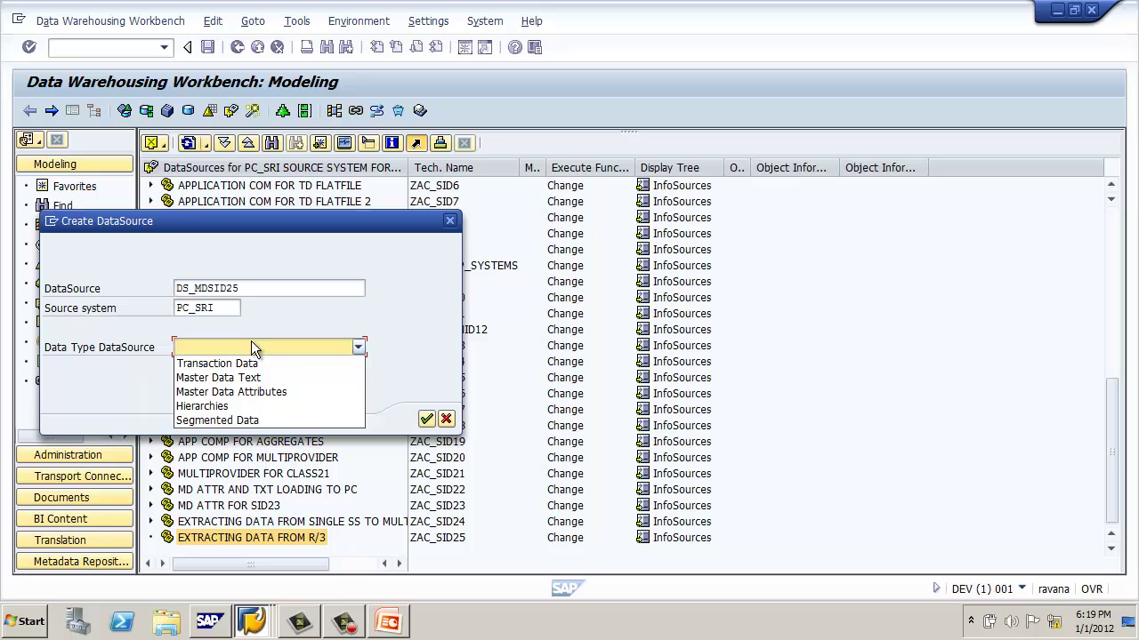
pyautogui.click(292, 392)
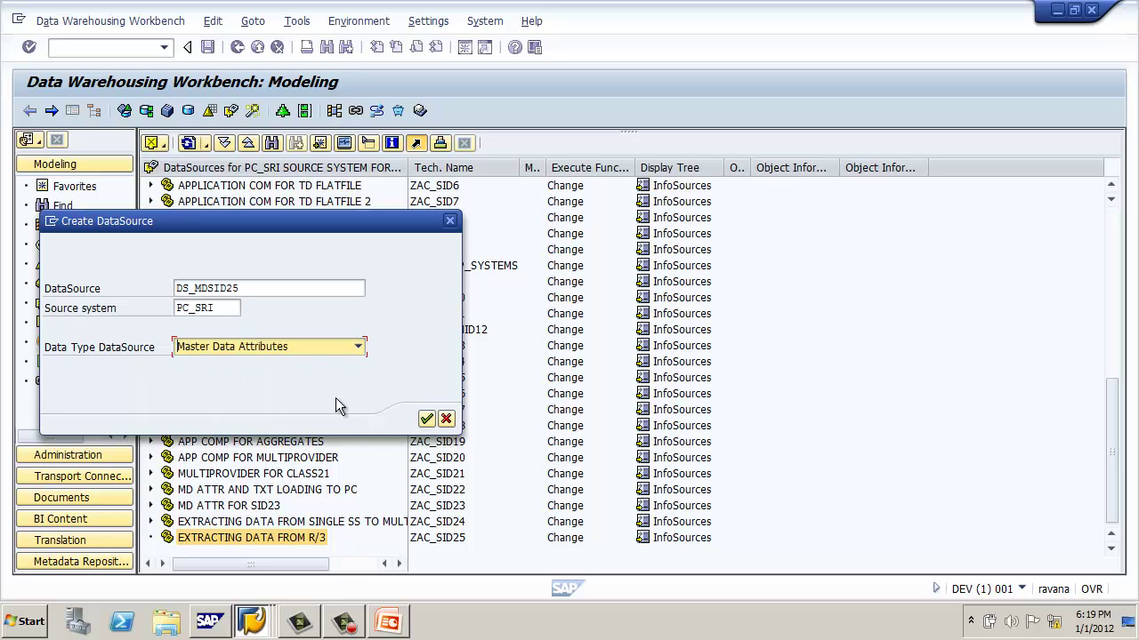
pyautogui.click(427, 419)
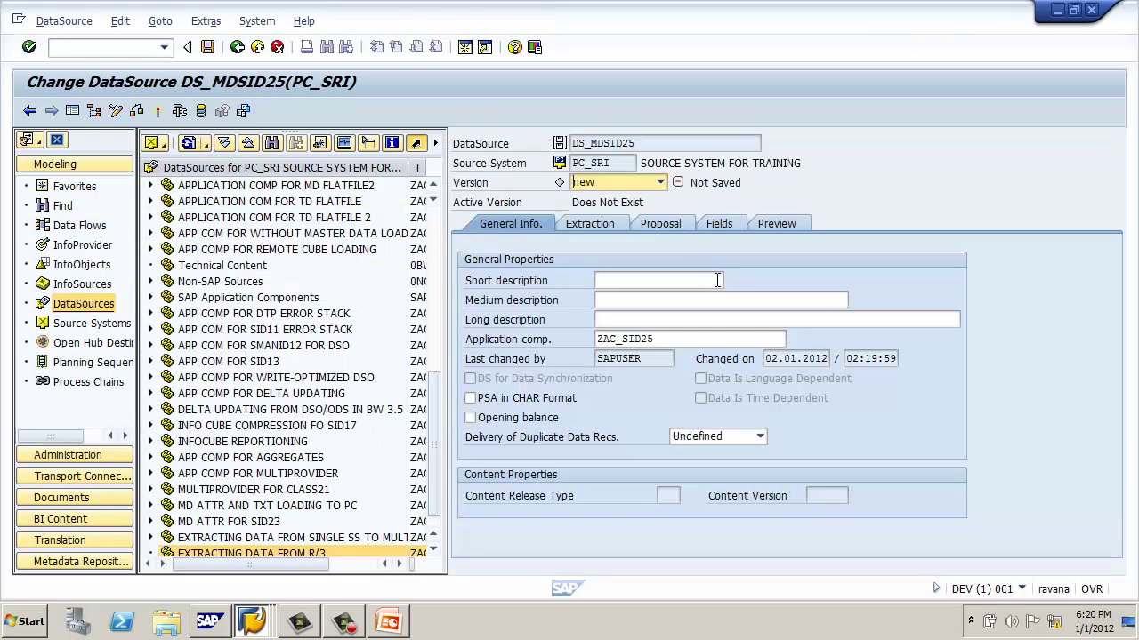
# - Enter DS FOR MD SID25 as the short, medium and long description of the DataSource
pyautogui.click(718, 281)
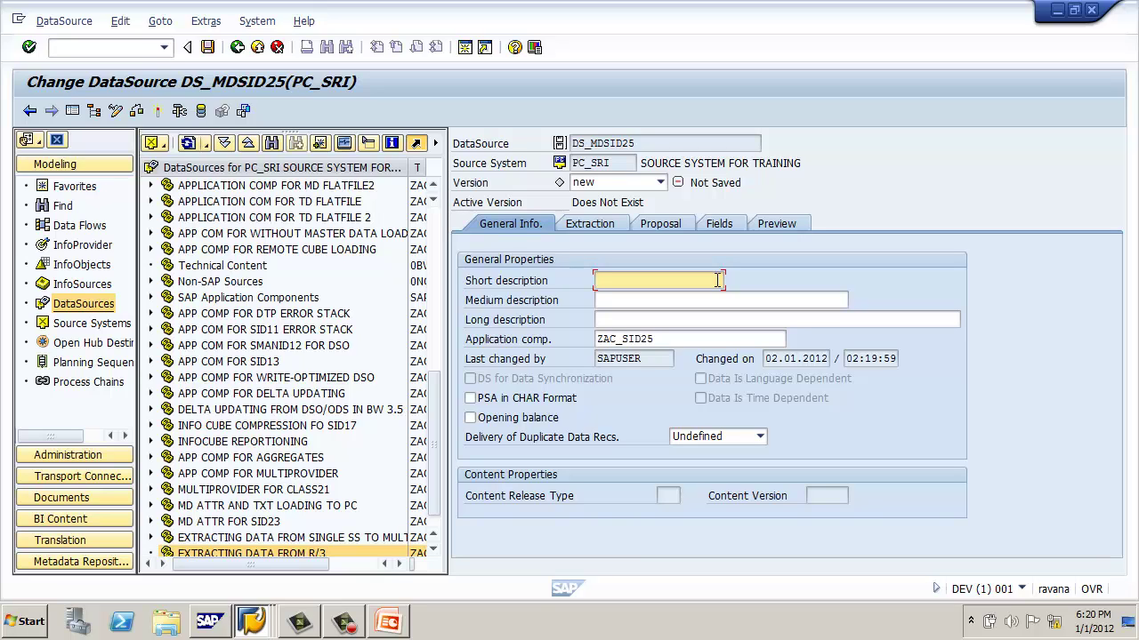
pyautogui.write('DS')
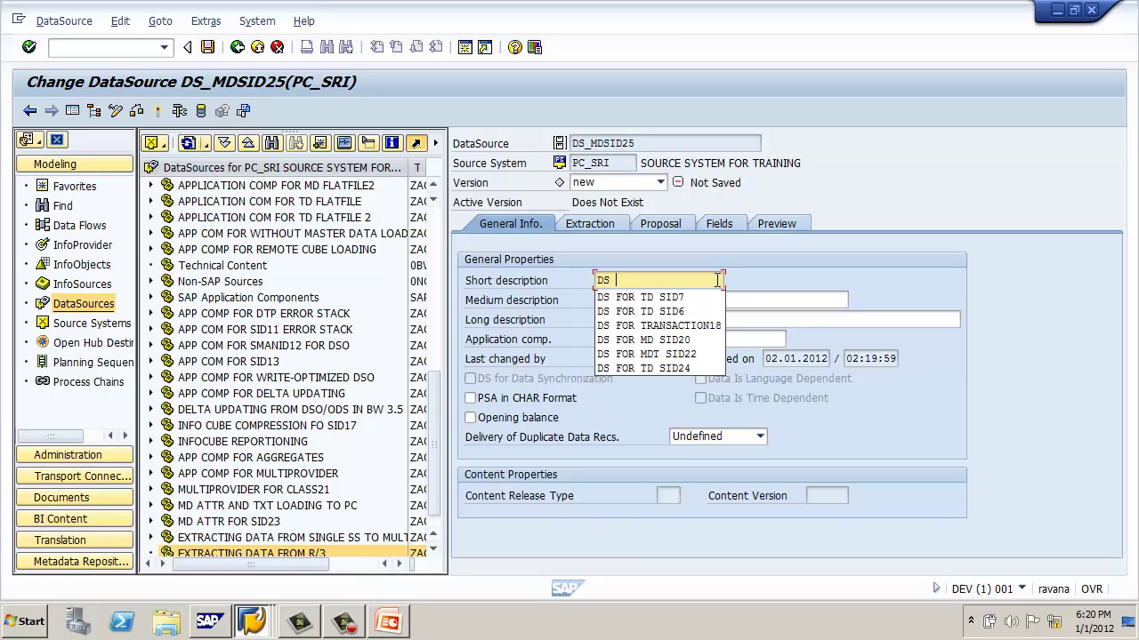
pyautogui.write(' FOR MD S')
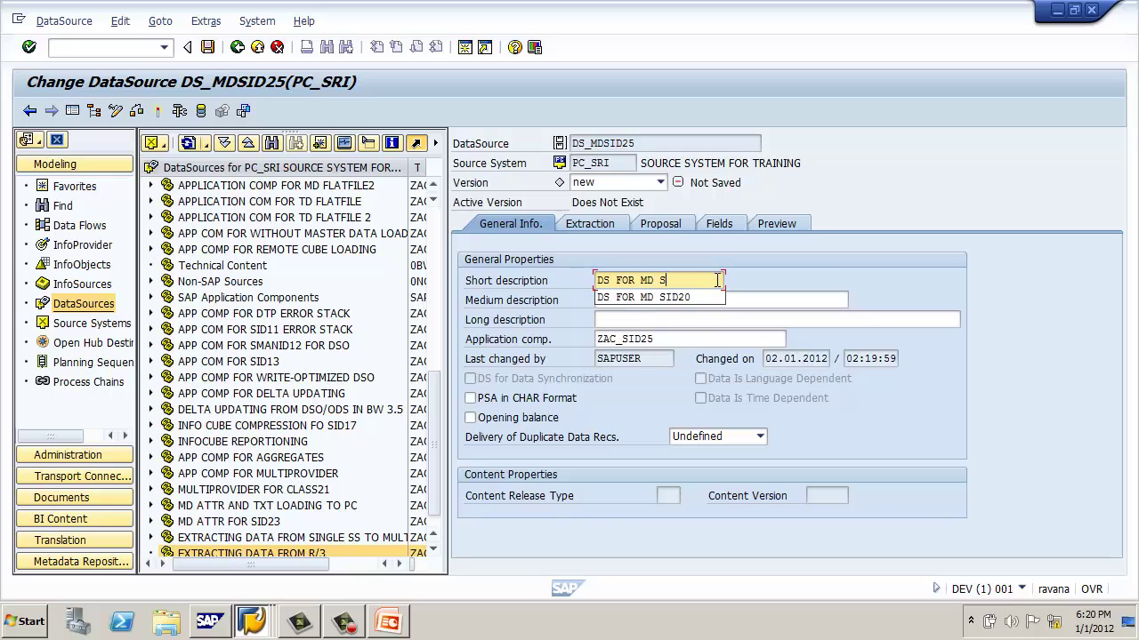
pyautogui.write('ID25')
pyautogui.hotkey('ctrl', 'a')
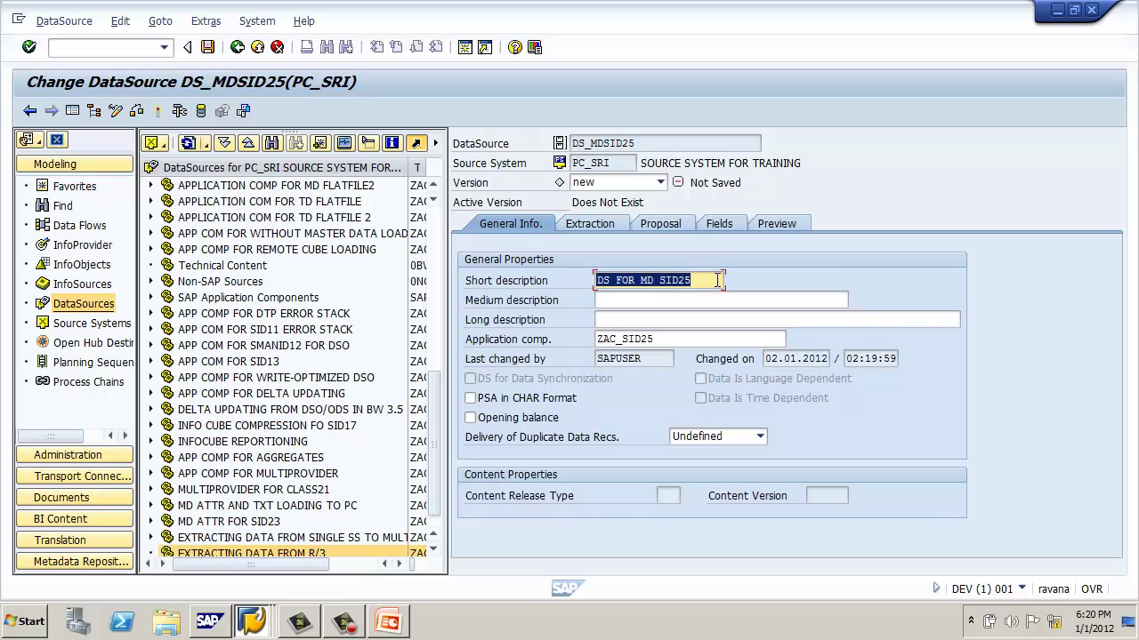
pyautogui.hotkey('ctrl', 'c')
pyautogui.click(709, 303)
pyautogui.hotkey('ctrl', 'v')
pyautogui.click(705, 320)
pyautogui.hotkey('ctrl', 'v')
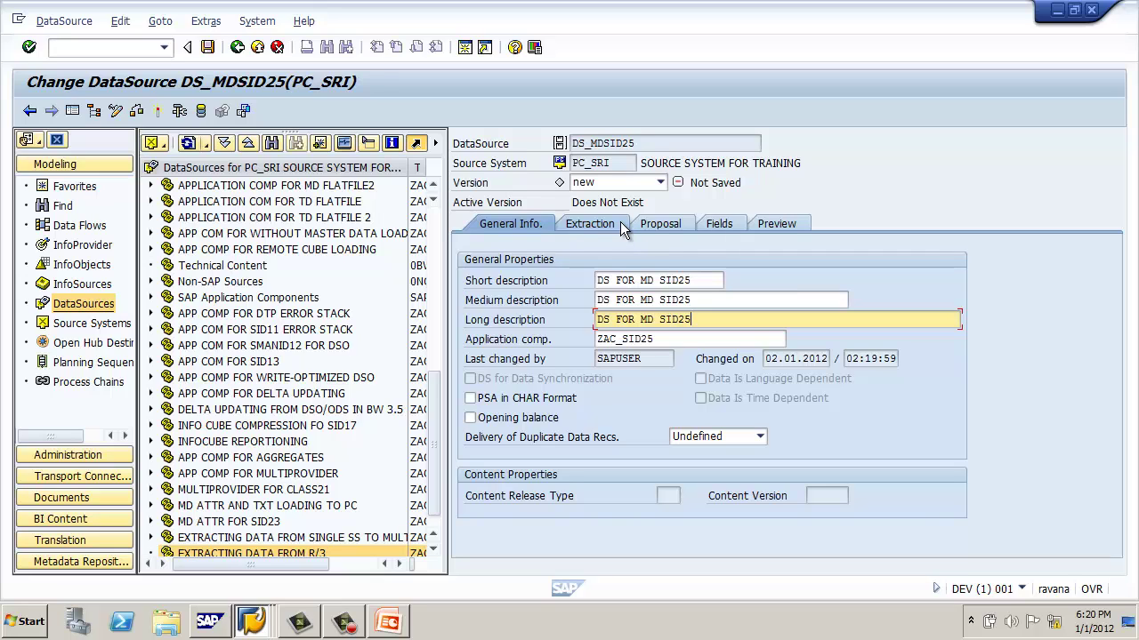
# - Choose SMA_ATTR from the FLAT FILES folder on the desktop as the DataSource's extraction file
pyautogui.click(620, 222)
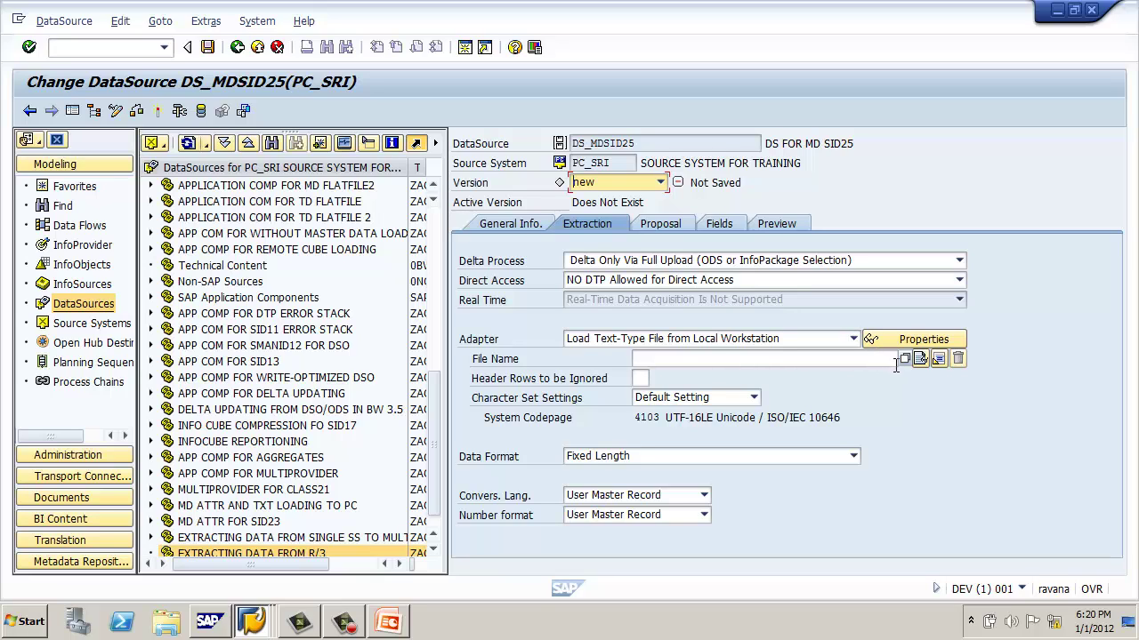
pyautogui.click(905, 356)
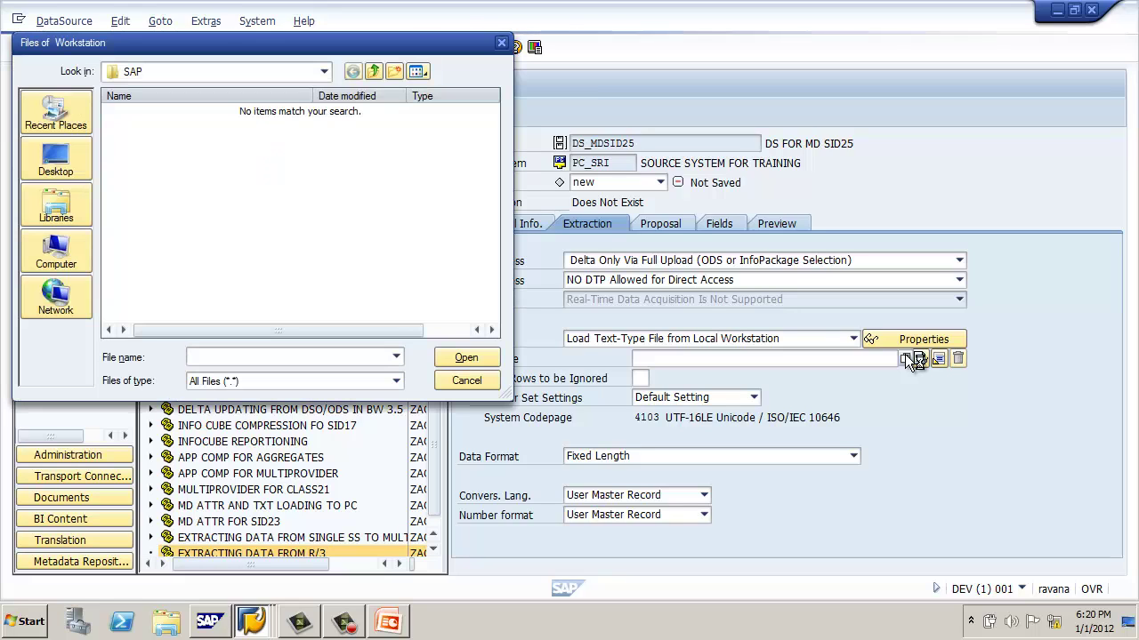
pyautogui.click(77, 161)
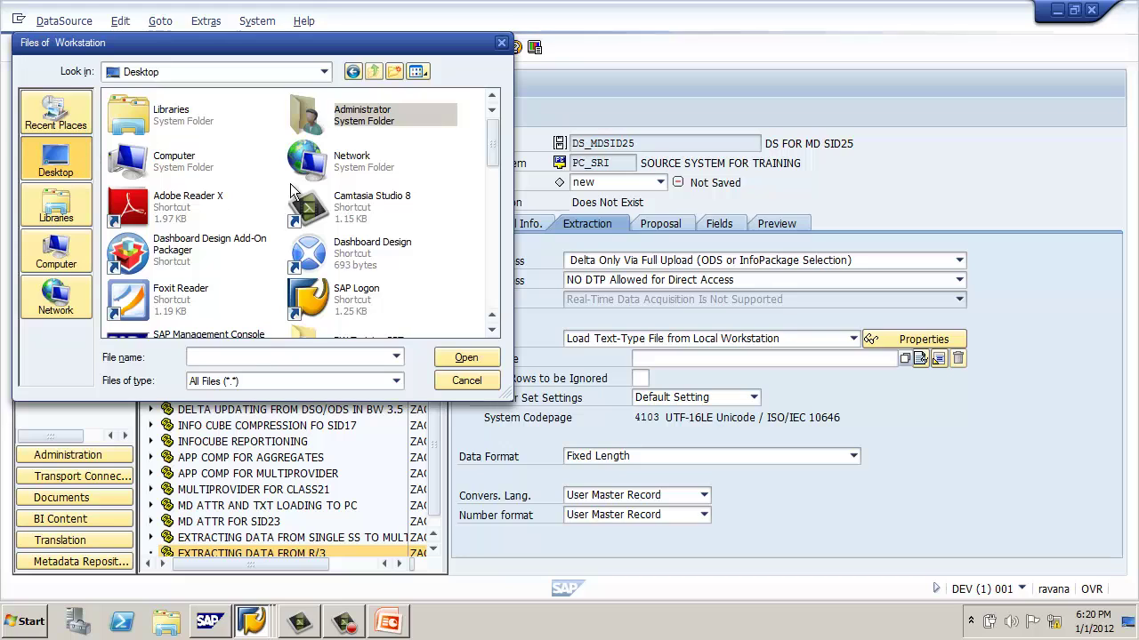
pyautogui.click(341, 221)
pyautogui.press('f')
pyautogui.press('f')
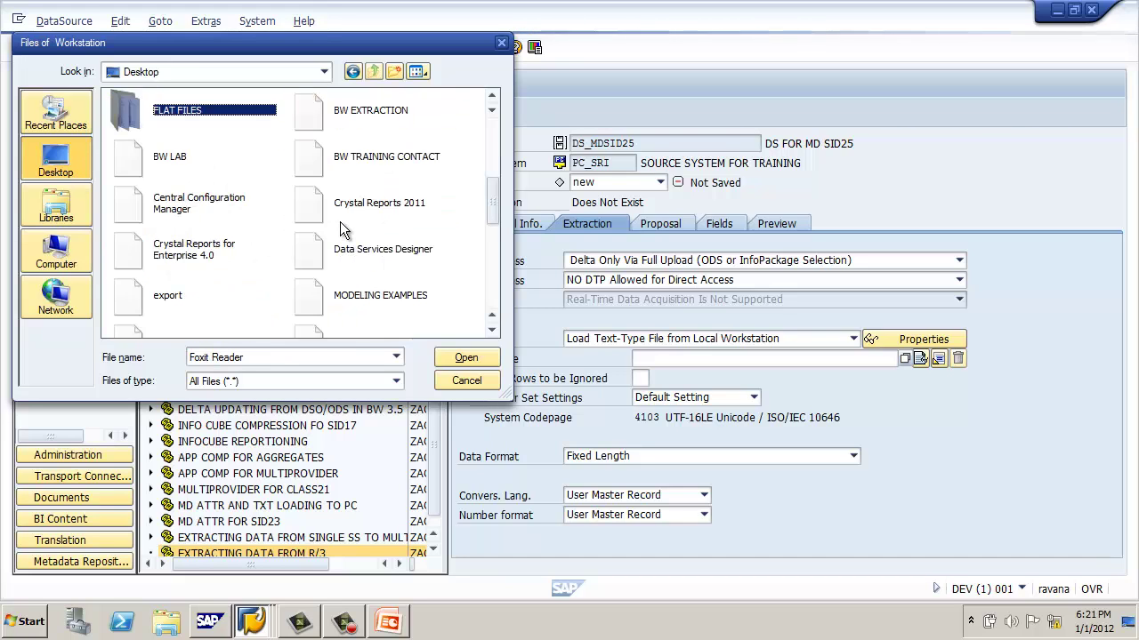
pyautogui.doubleClick(192, 109)
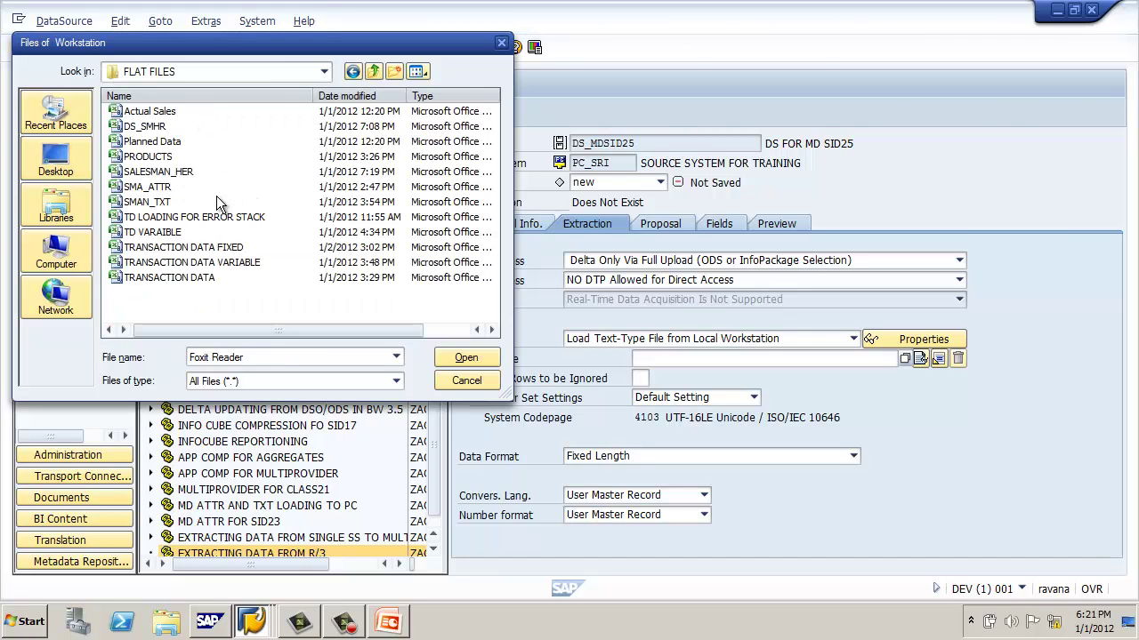
pyautogui.click(201, 187)
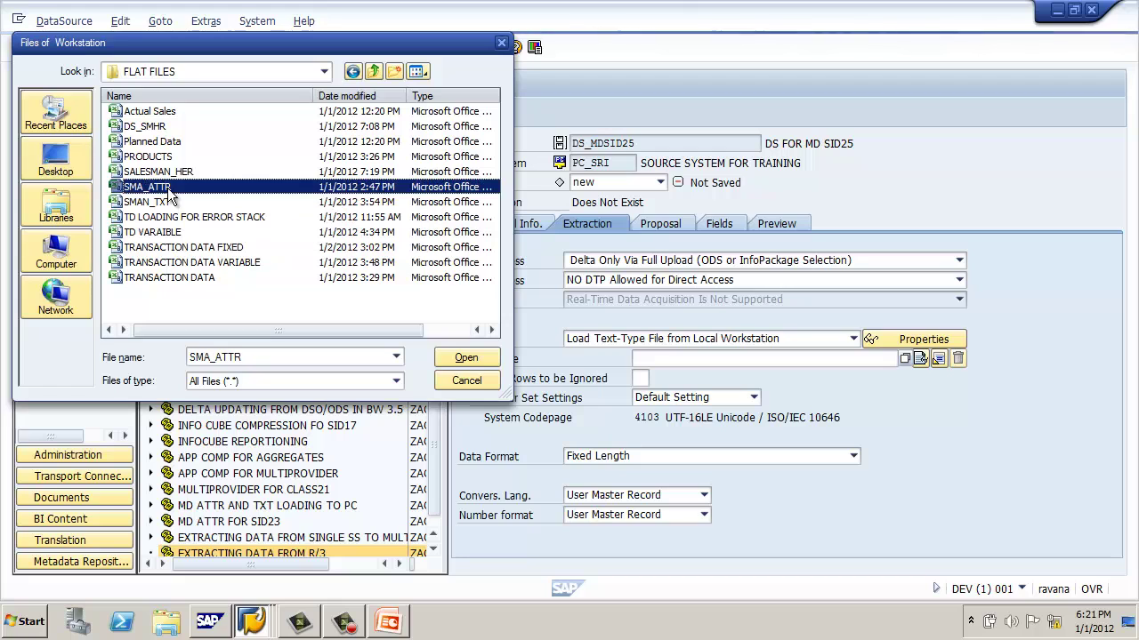
pyautogui.click(476, 352)
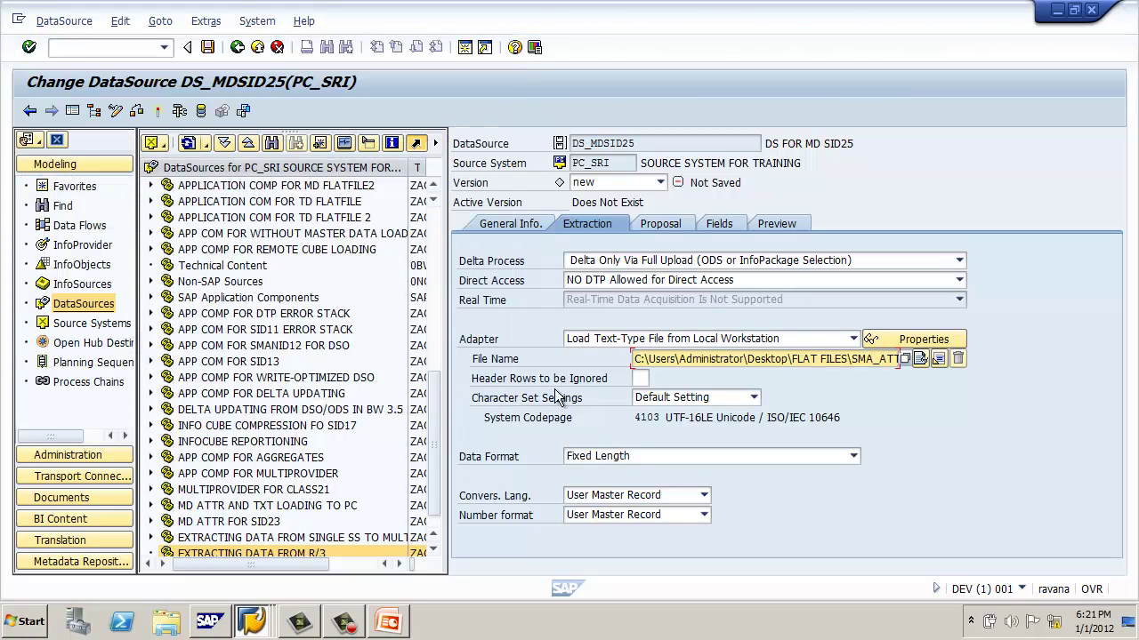
# - Set 1 header row to be ignored and the data format to Separated with Separator (CSV), and load the example data
pyautogui.click(640, 379)
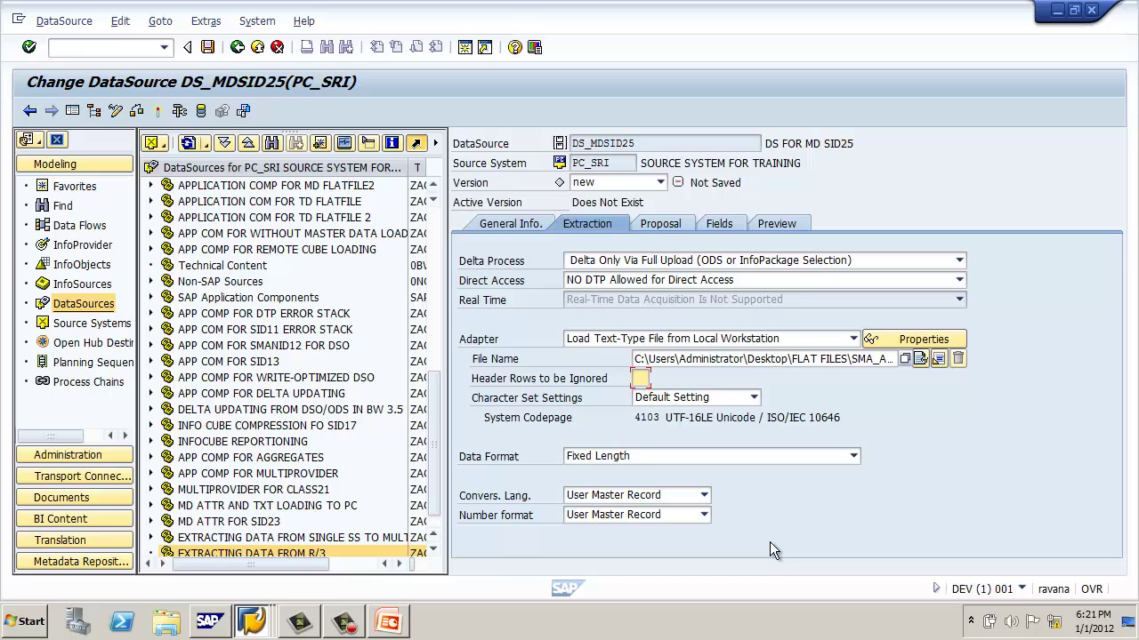
pyautogui.write('1')
pyautogui.click(719, 458)
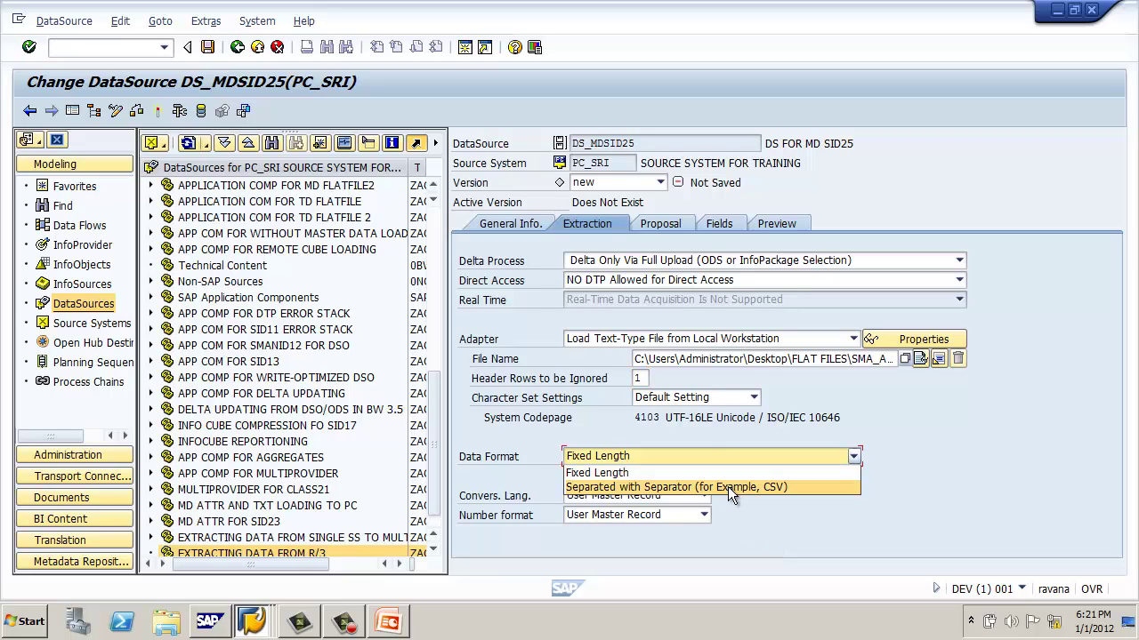
pyautogui.click(727, 486)
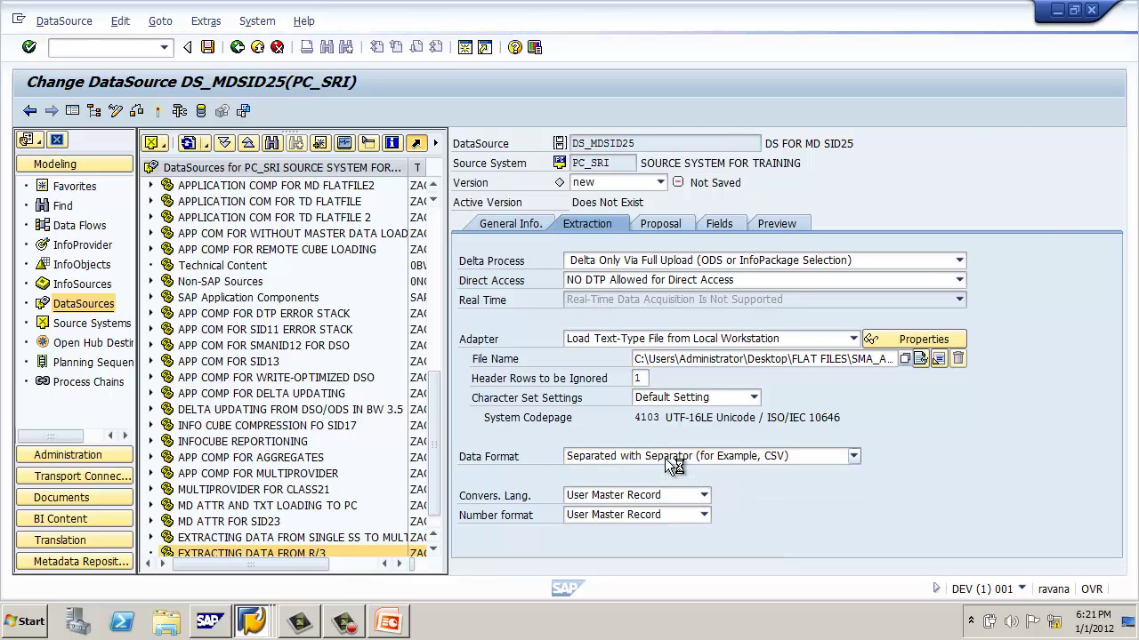
pyautogui.click(676, 226)
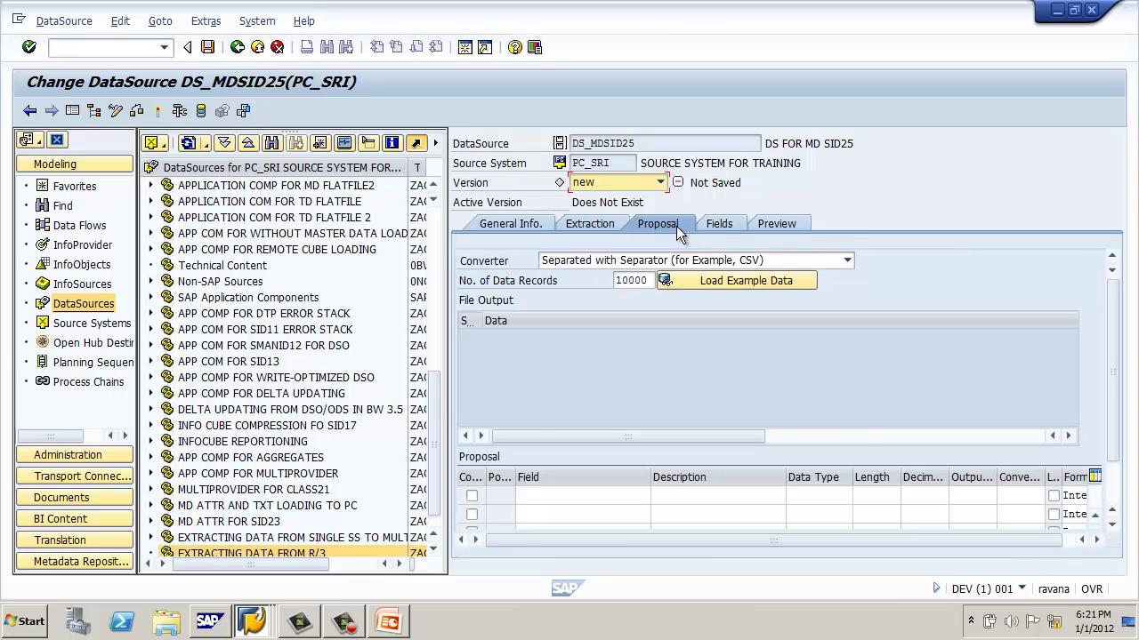
pyautogui.click(801, 280)
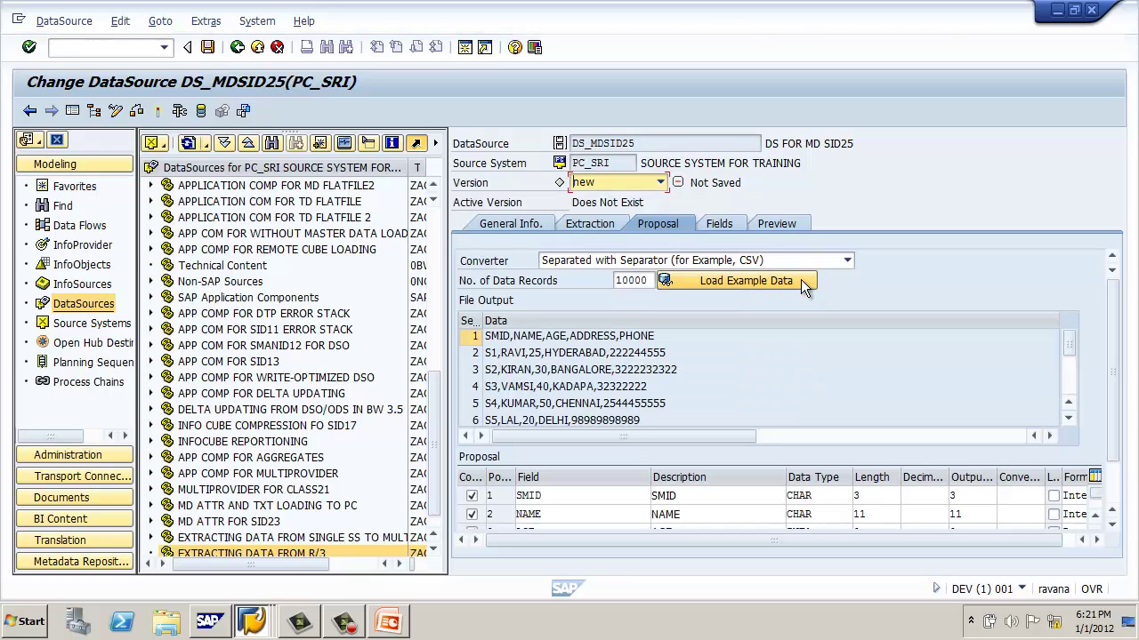
# - Assign InfoObject SID25 to the SMID field, copying its field properties and suppressing the copy question for this session
pyautogui.click(725, 224)
pyautogui.click(752, 295)
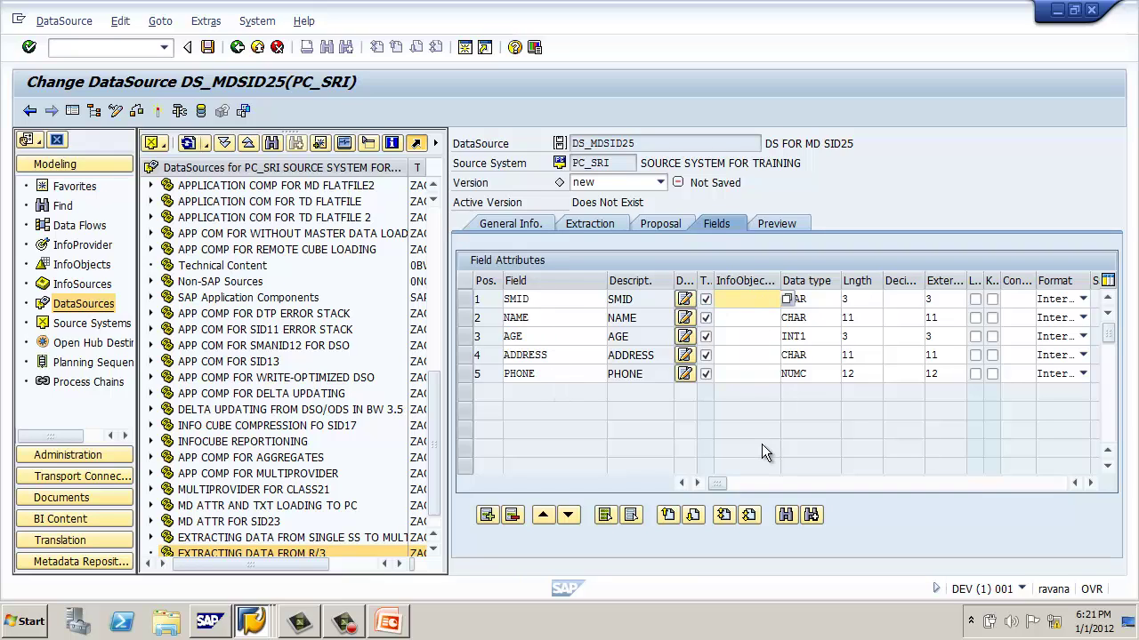
pyautogui.write('SID25')
pyautogui.press('Return')
pyautogui.click(356, 327)
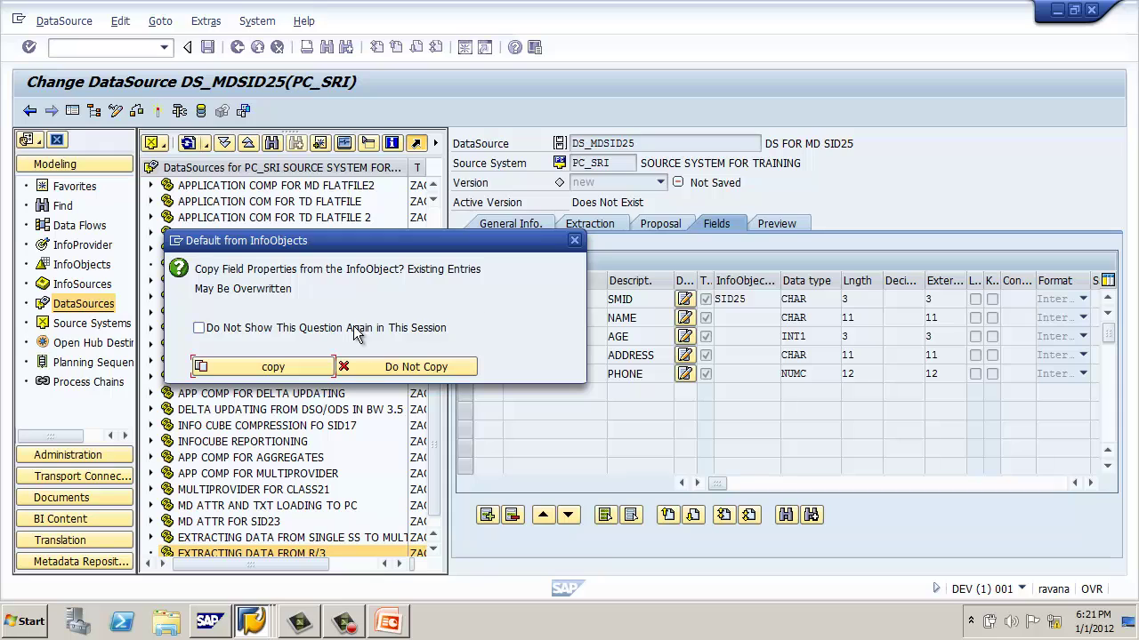
pyautogui.click(292, 365)
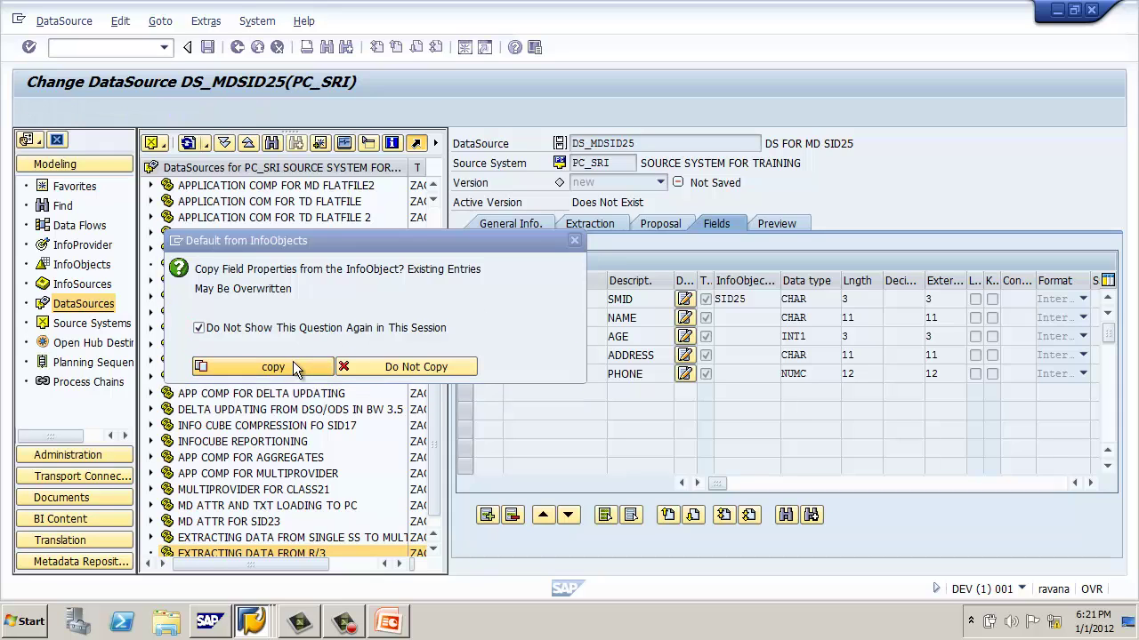
# - Assign InfoObject SNAME25 to the NAME field and SAGE25 to the AGE field
pyautogui.click(732, 318)
pyautogui.write('SNAME25')
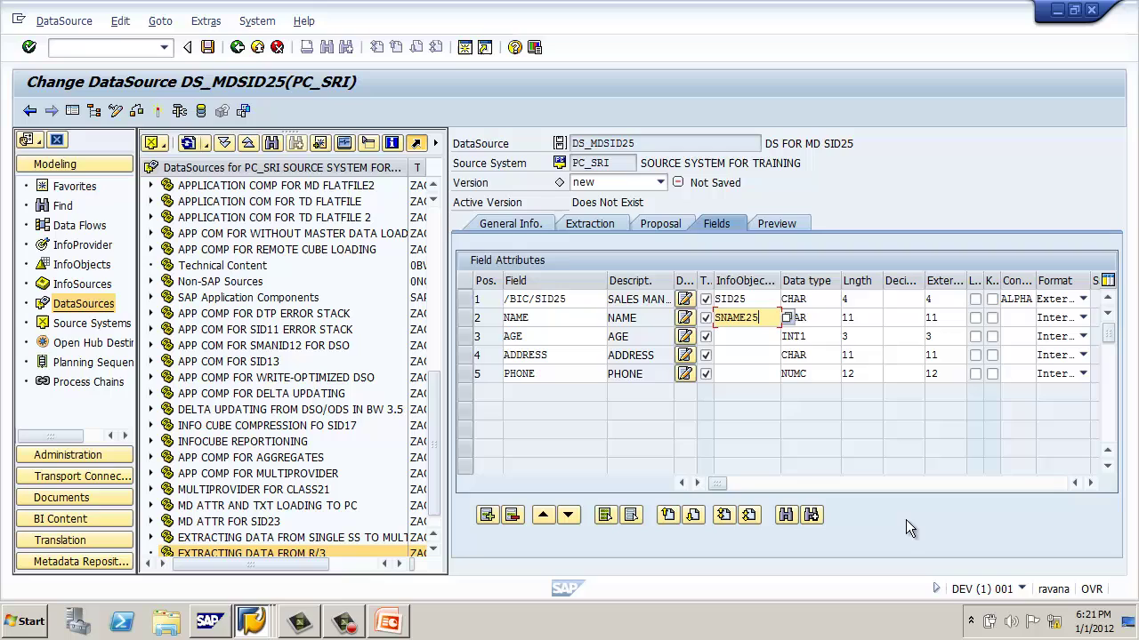
pyautogui.press('Return')
pyautogui.press('Down')
pyautogui.write('S')
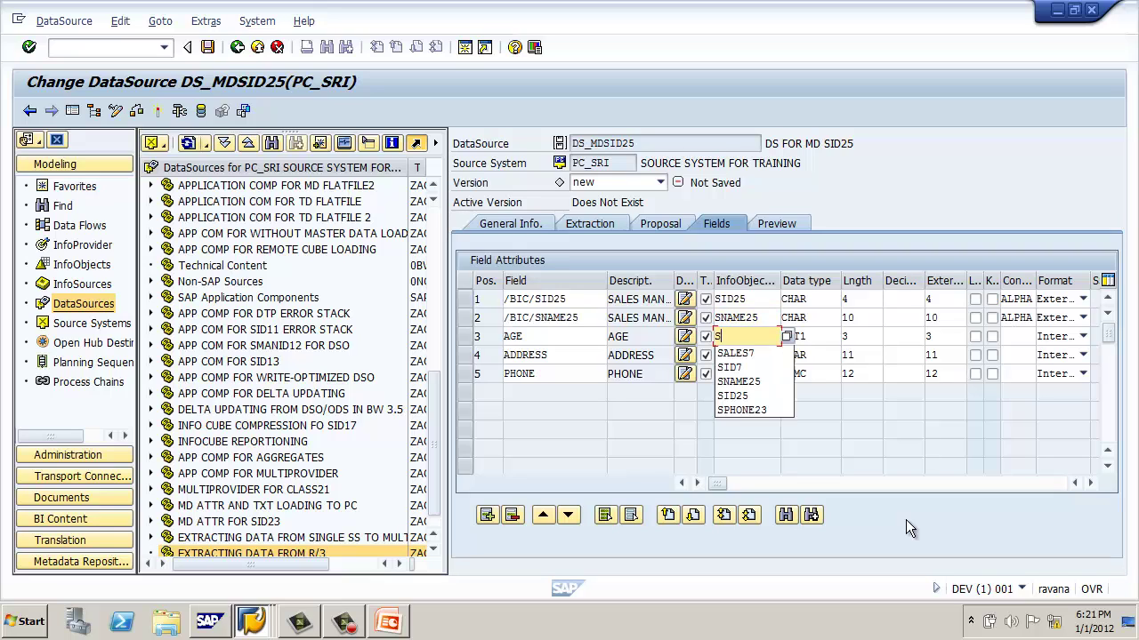
pyautogui.write('AGE25')
pyautogui.press('Return')
pyautogui.press('Down')
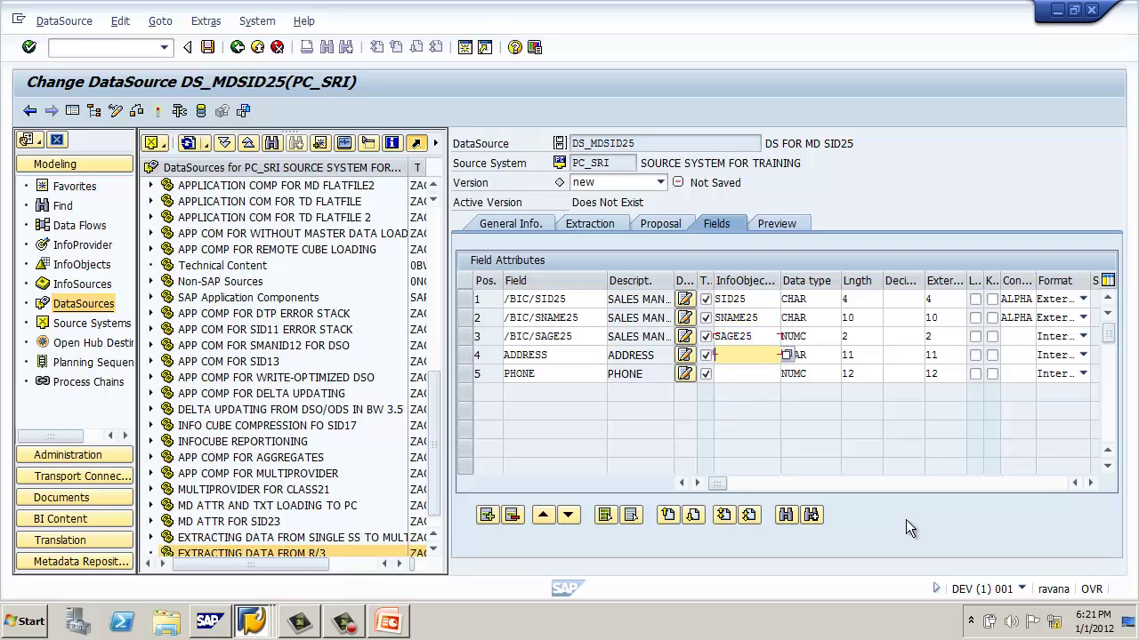
# - Assign InfoObject SADDR25 to the ADDRESS field and SPHONE25 to the PHONE field
pyautogui.write('SADDR25')
pyautogui.press('Return')
pyautogui.press('Down')
pyautogui.write('SP')
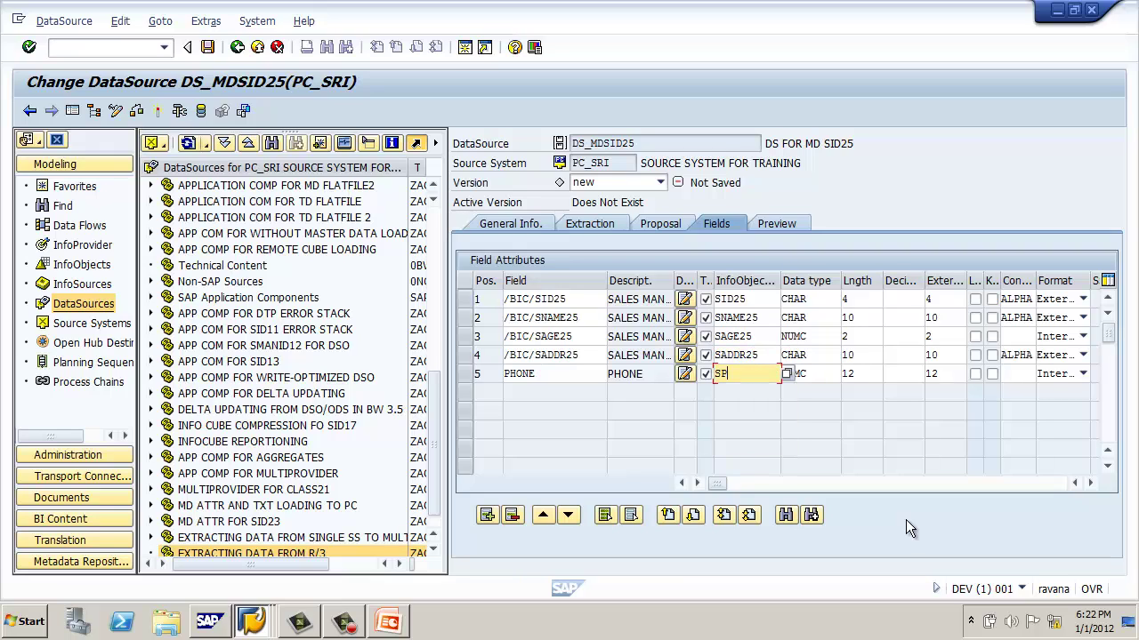
pyautogui.write('HONE25')
pyautogui.press('Return')
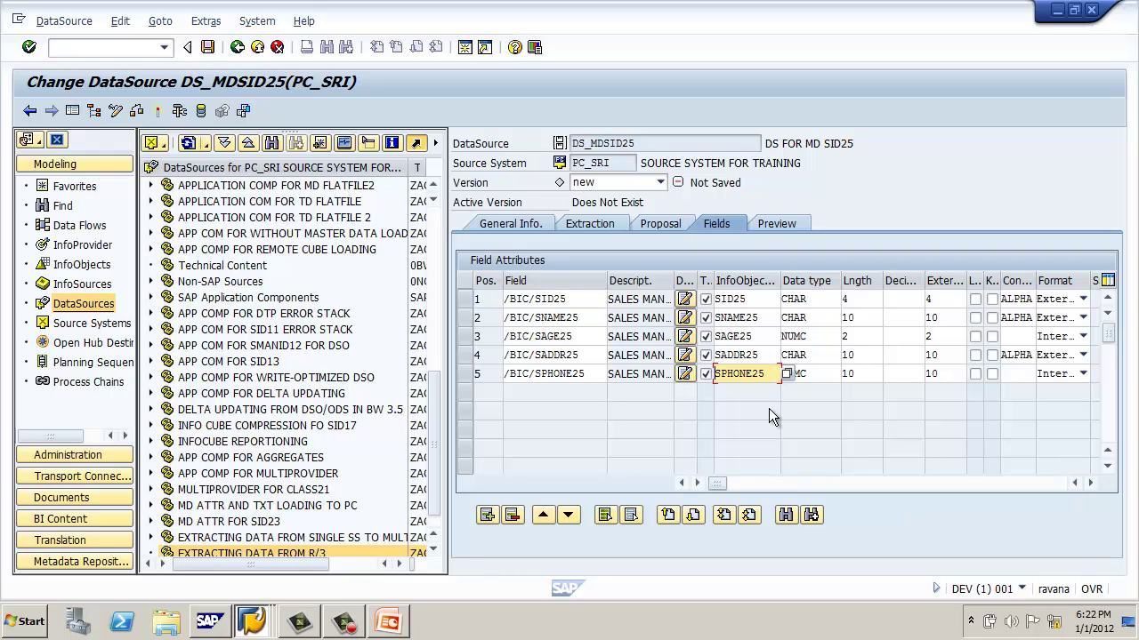
# - Switch to the preview settings of DS_MDSID25 and activate the DataSource
pyautogui.click(796, 225)
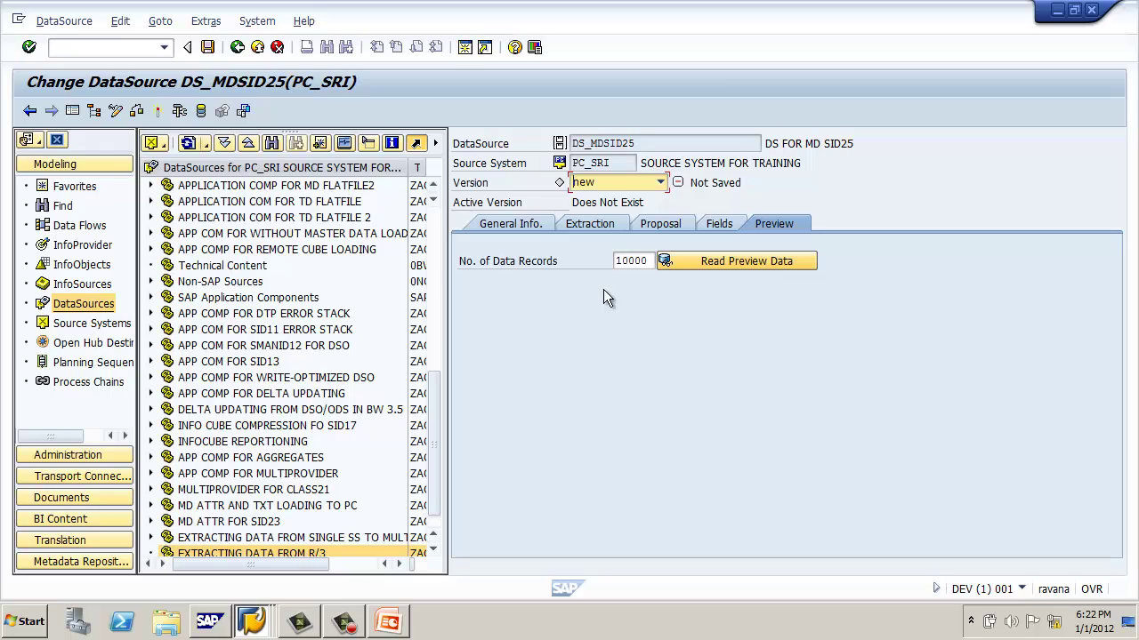
pyautogui.click(156, 112)
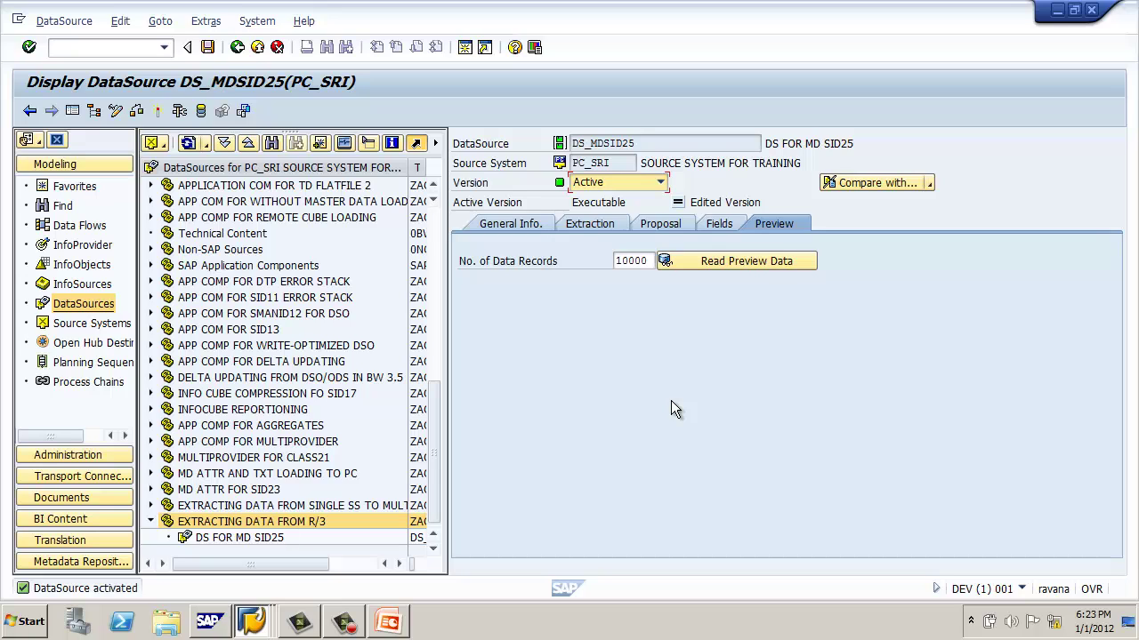
# - Read the preview data of DataSource DS_MDSID25 and return to the modeling overview
pyautogui.click(798, 260)
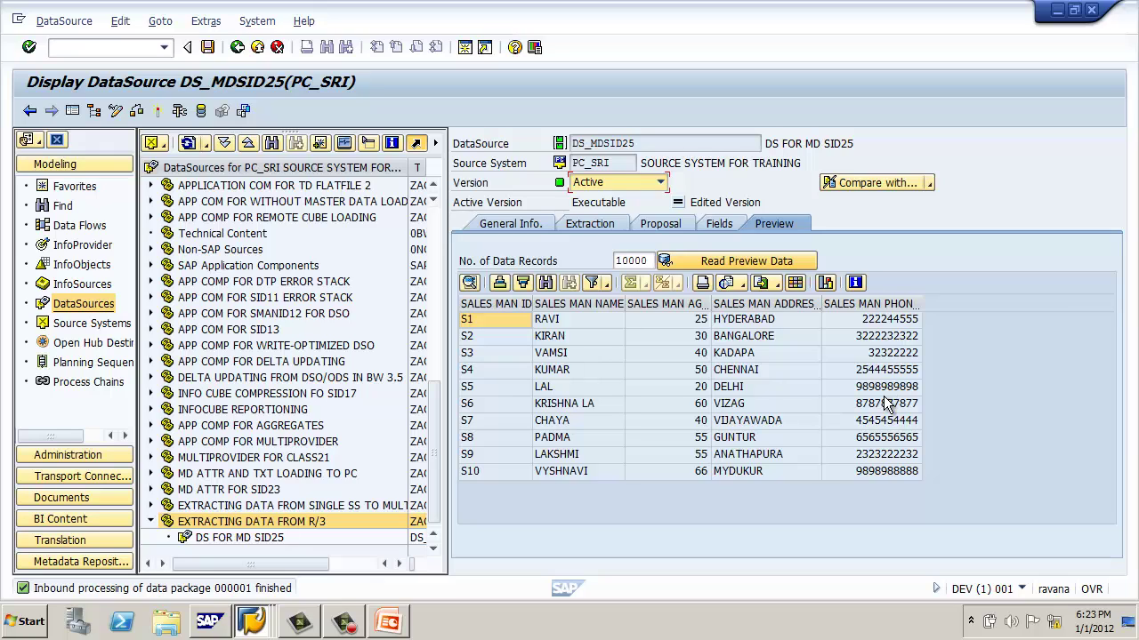
pyautogui.click(240, 50)
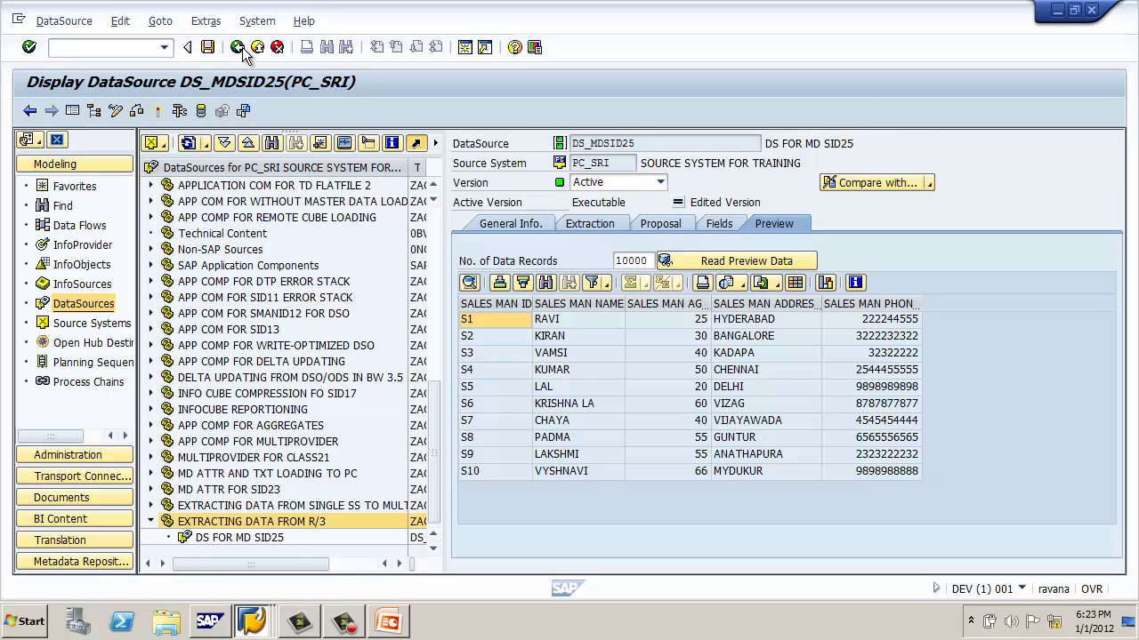
# - Insert characteristic SID25 as an InfoProvider under the InfoArea EXTRACTING DATA FROM R/3 (IA_CLASS25)
pyautogui.click(75, 251)
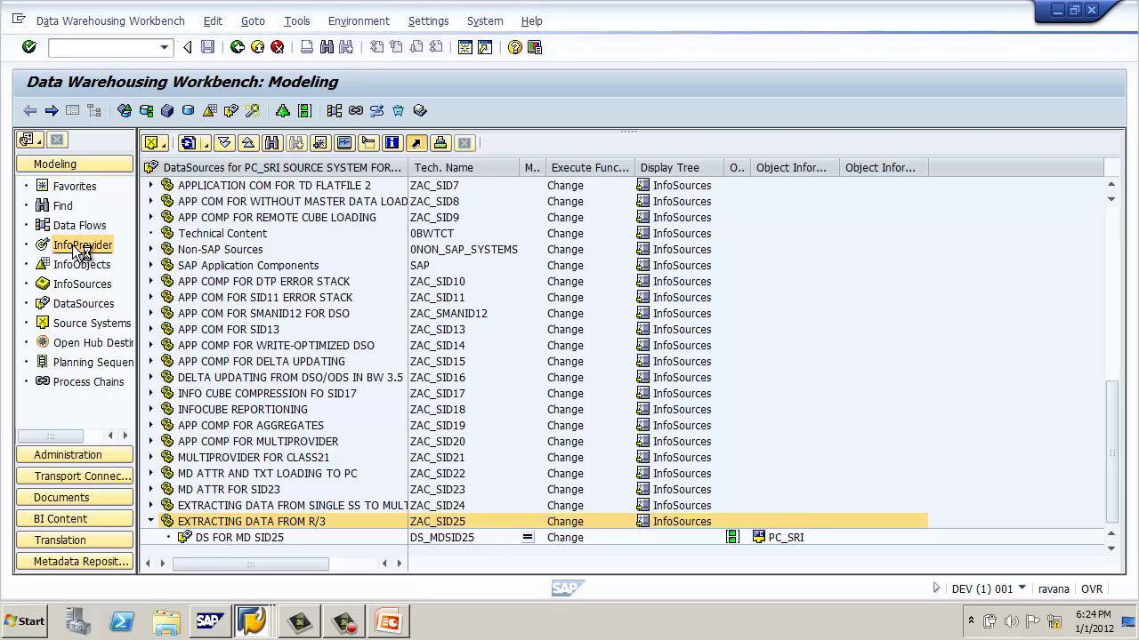
pyautogui.click(150, 473)
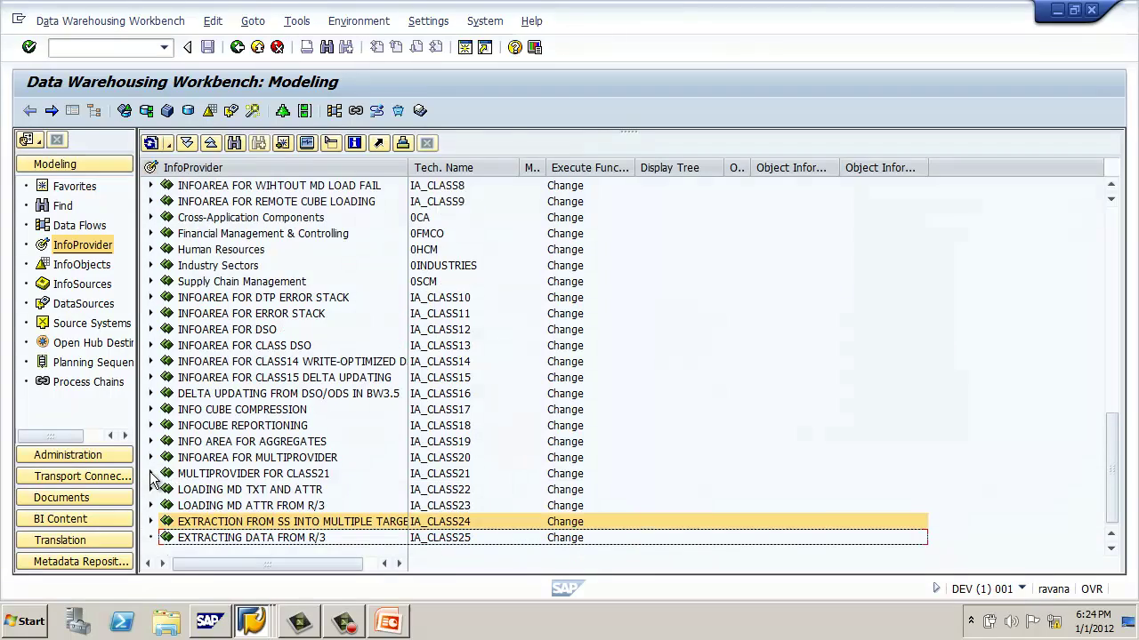
pyautogui.click(253, 537)
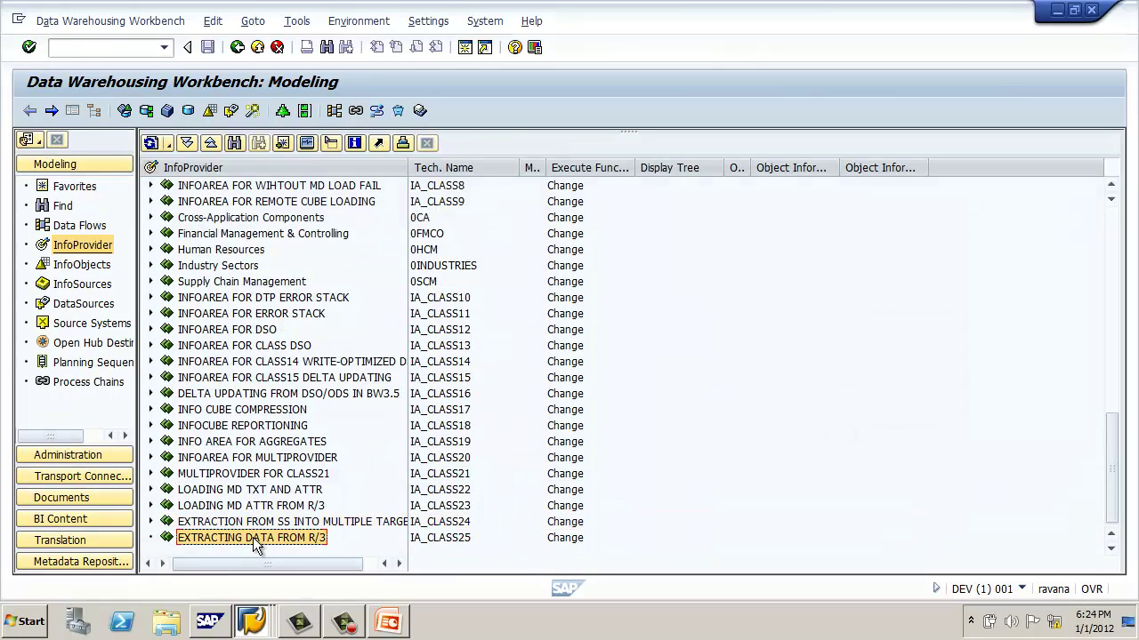
pyautogui.rightClick(252, 537)
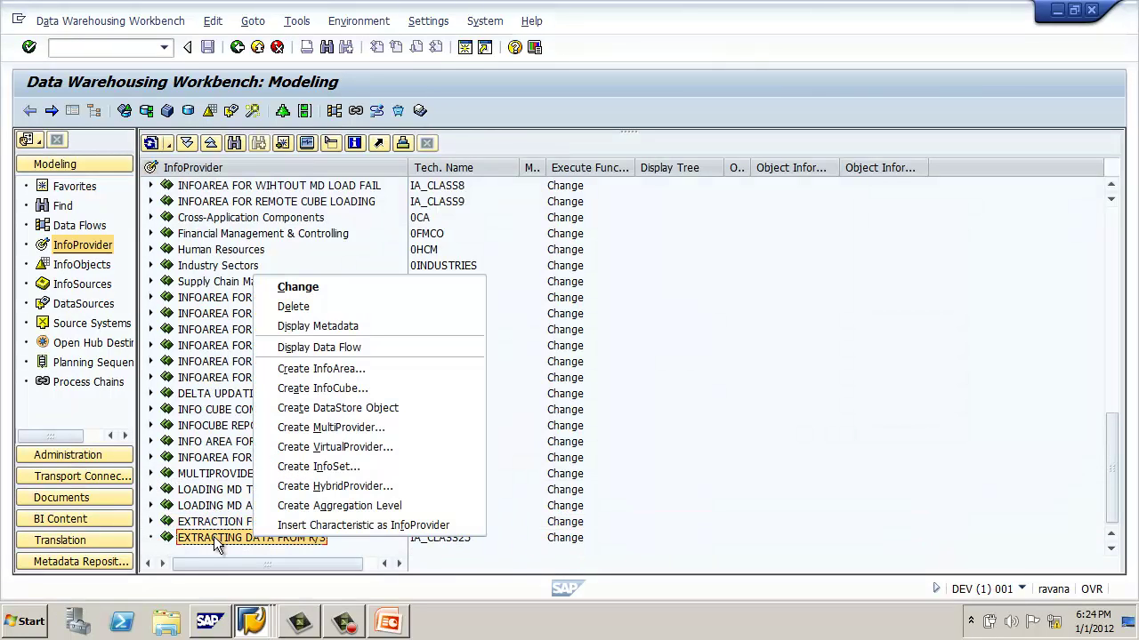
pyautogui.click(214, 539)
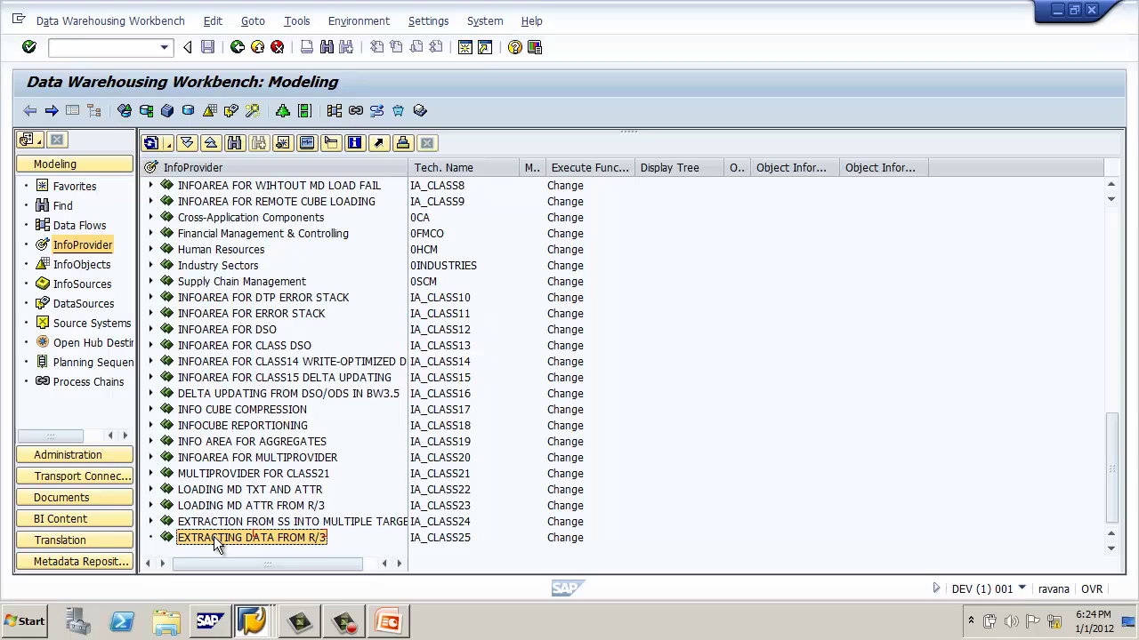
pyautogui.rightClick(287, 538)
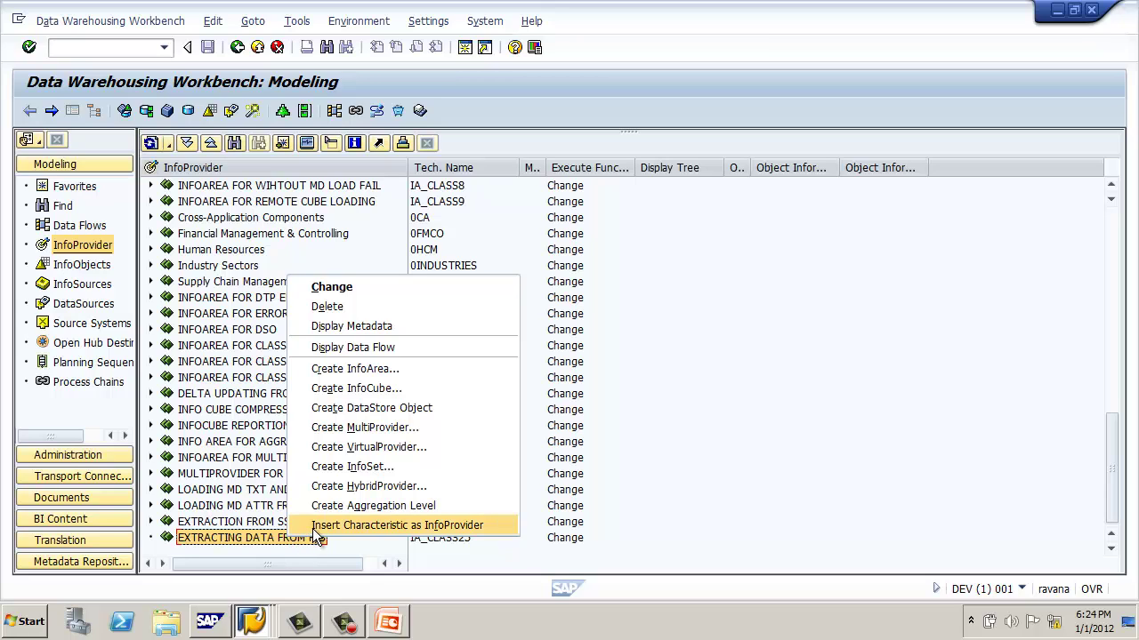
pyautogui.click(312, 525)
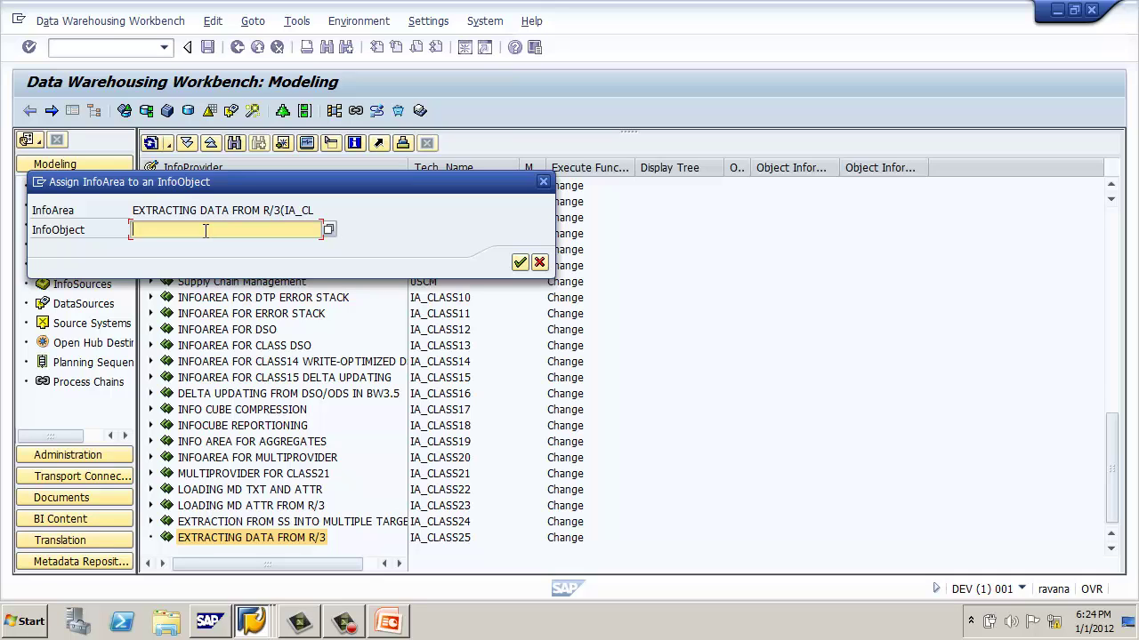
pyautogui.write('SID25')
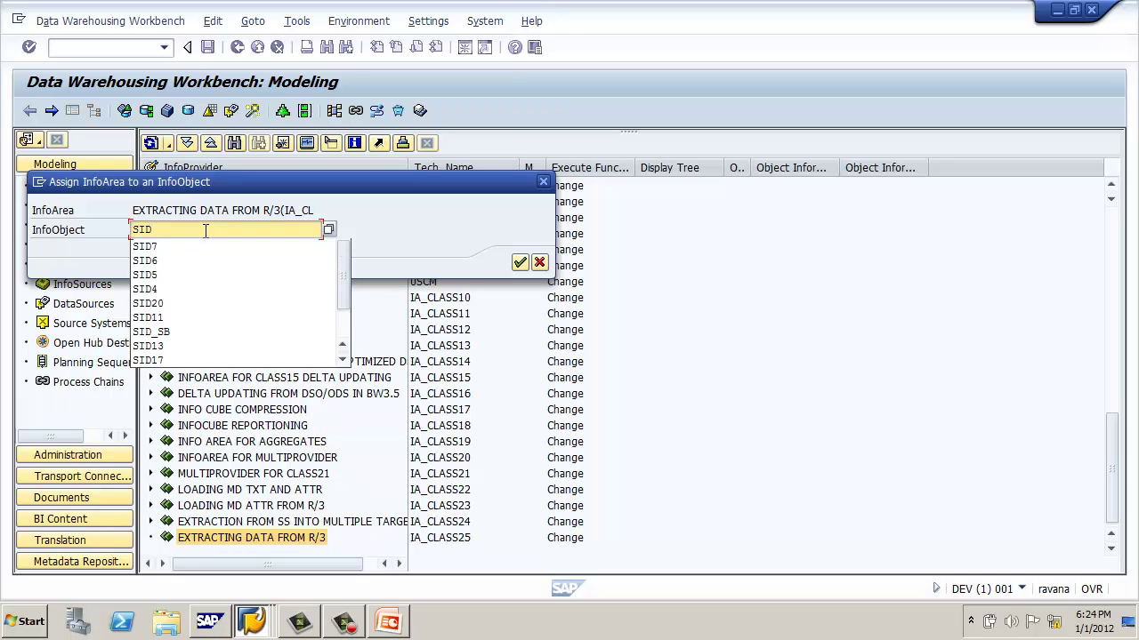
pyautogui.click(519, 264)
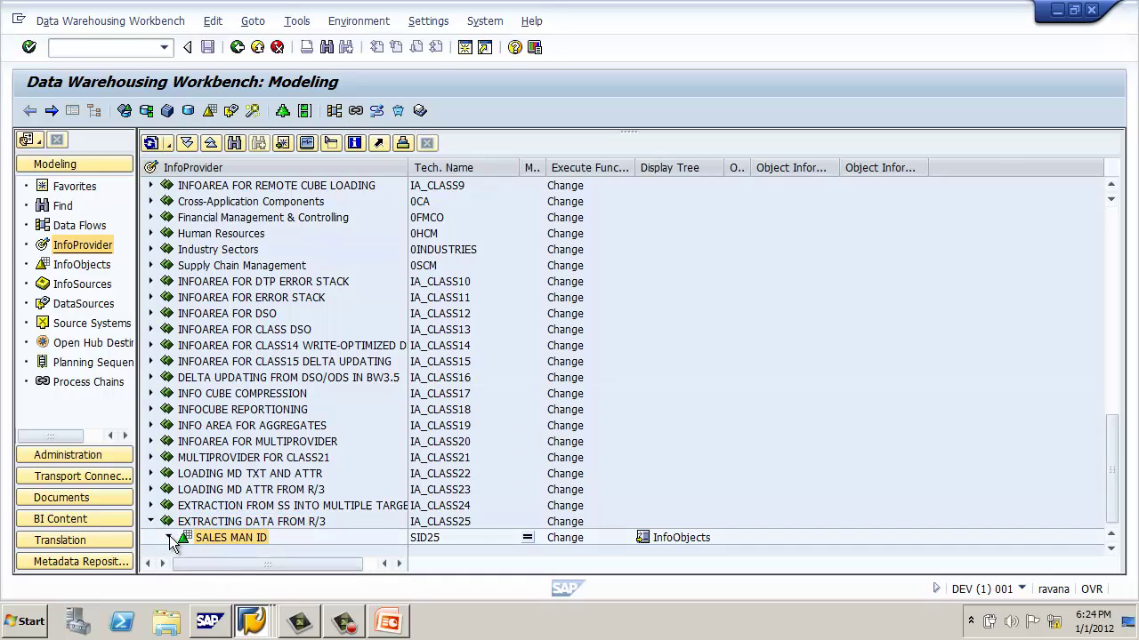
# - Start a new transformation for the SALES MAN ID attributes of SID25, with DataSource as the source object type
pyautogui.click(169, 537)
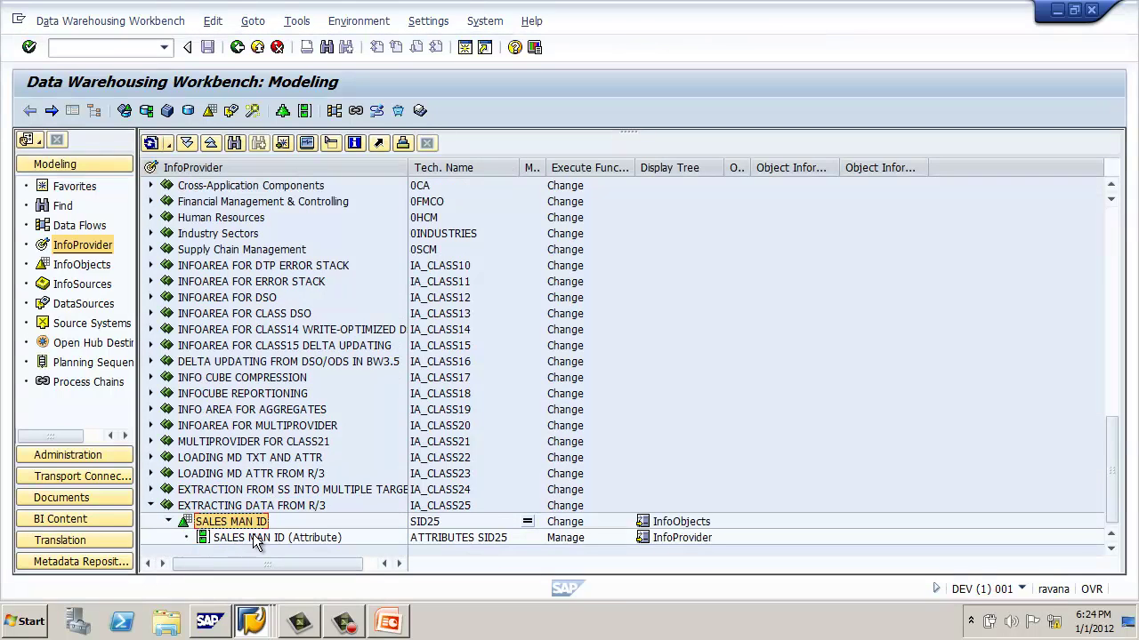
pyautogui.click(254, 537)
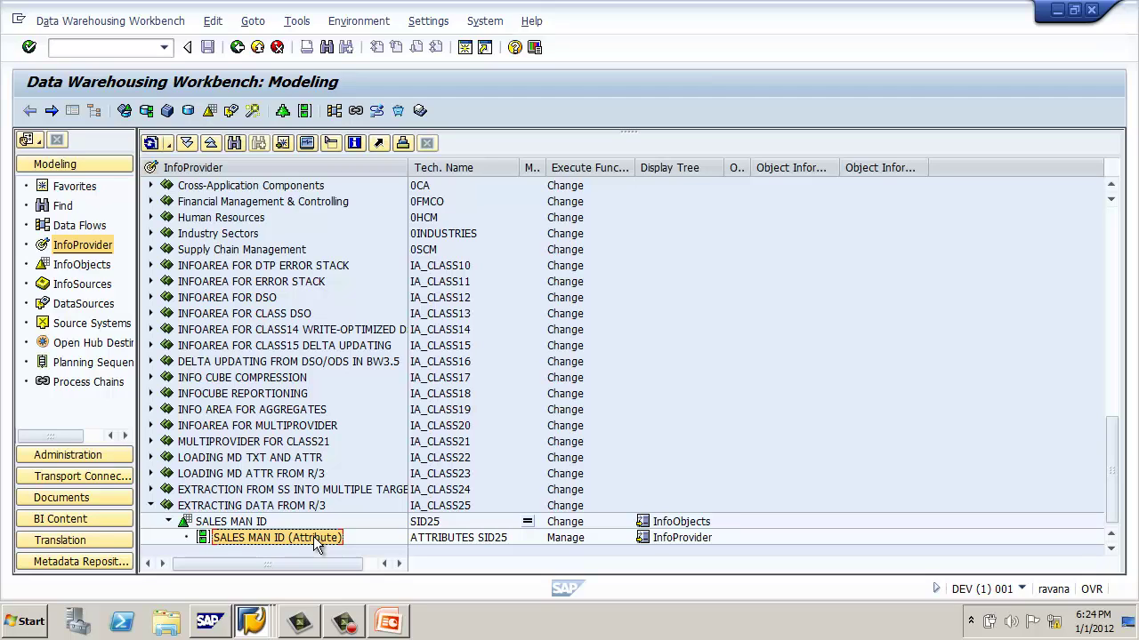
pyautogui.rightClick(316, 543)
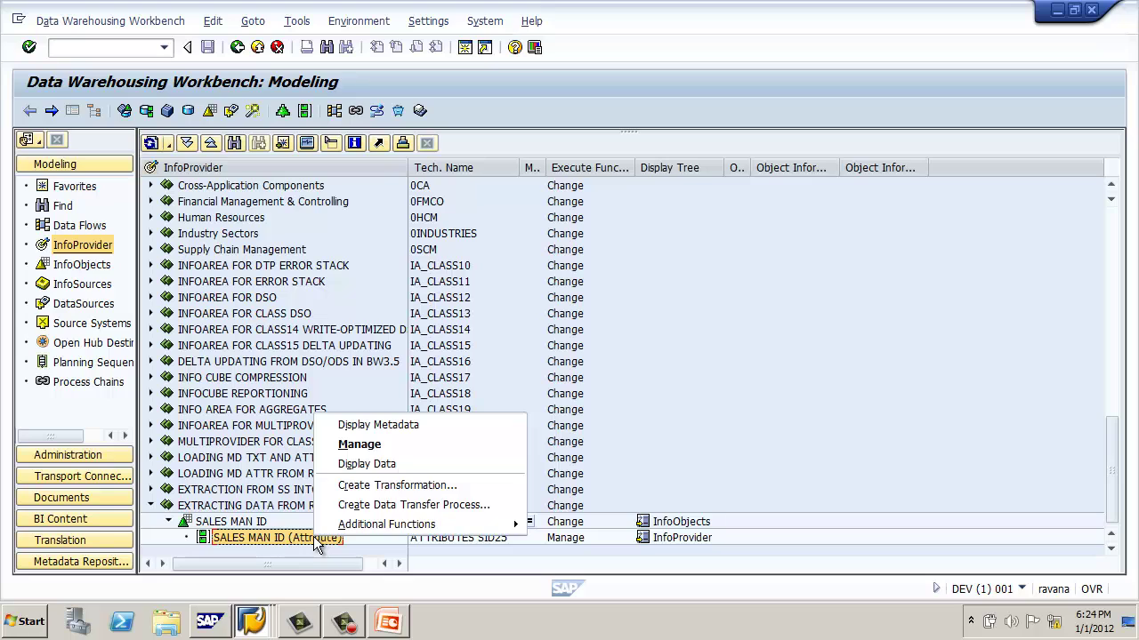
pyautogui.click(346, 489)
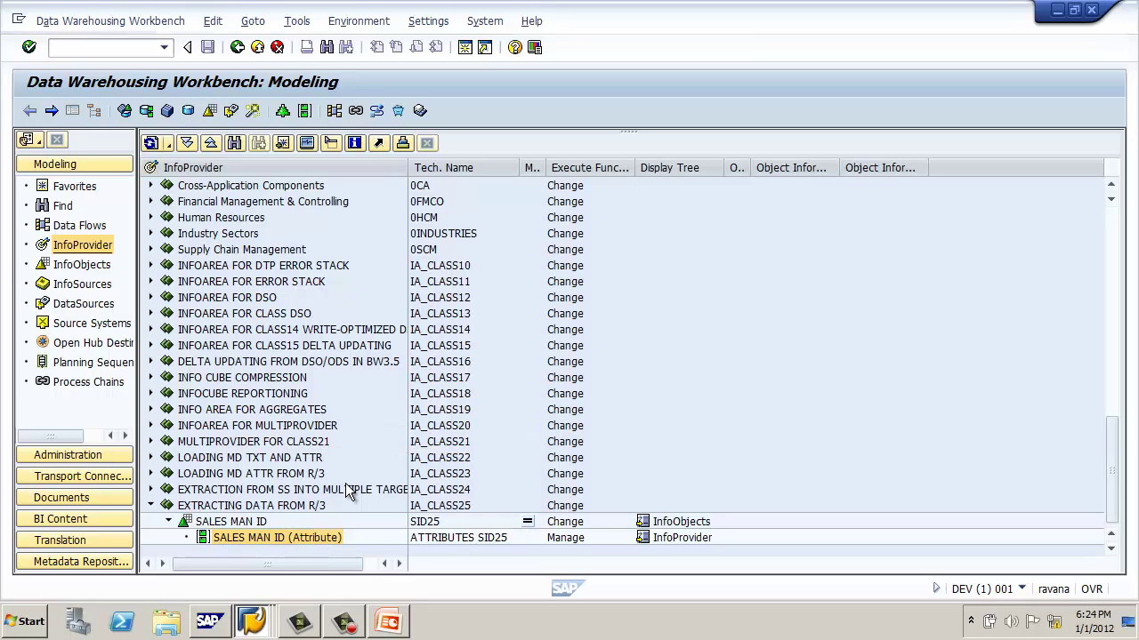
pyautogui.click(303, 445)
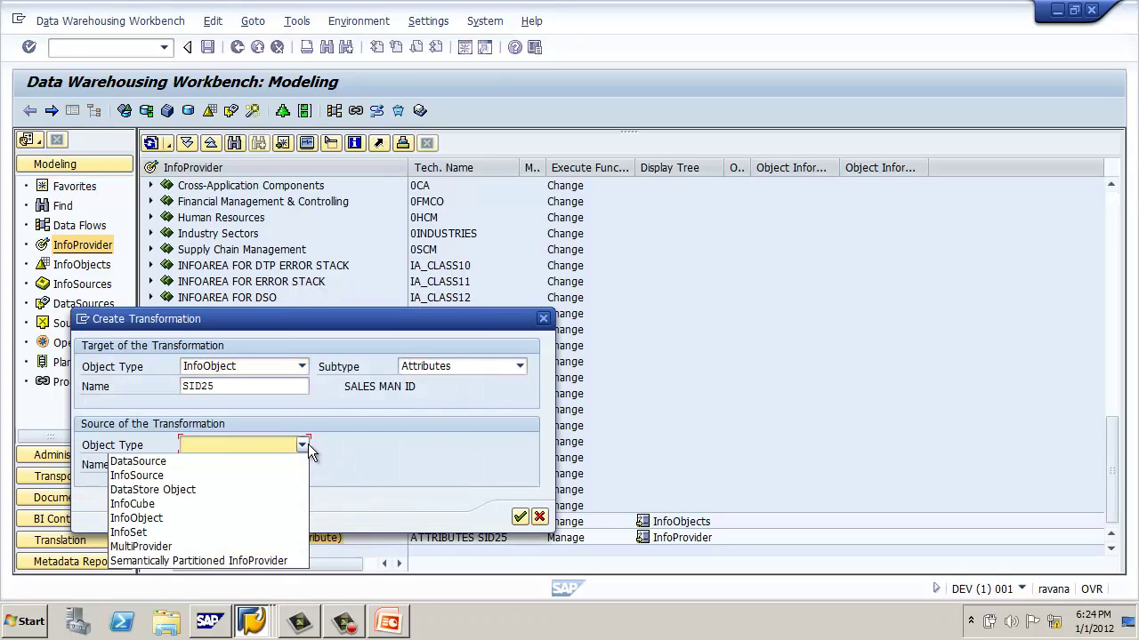
pyautogui.click(286, 461)
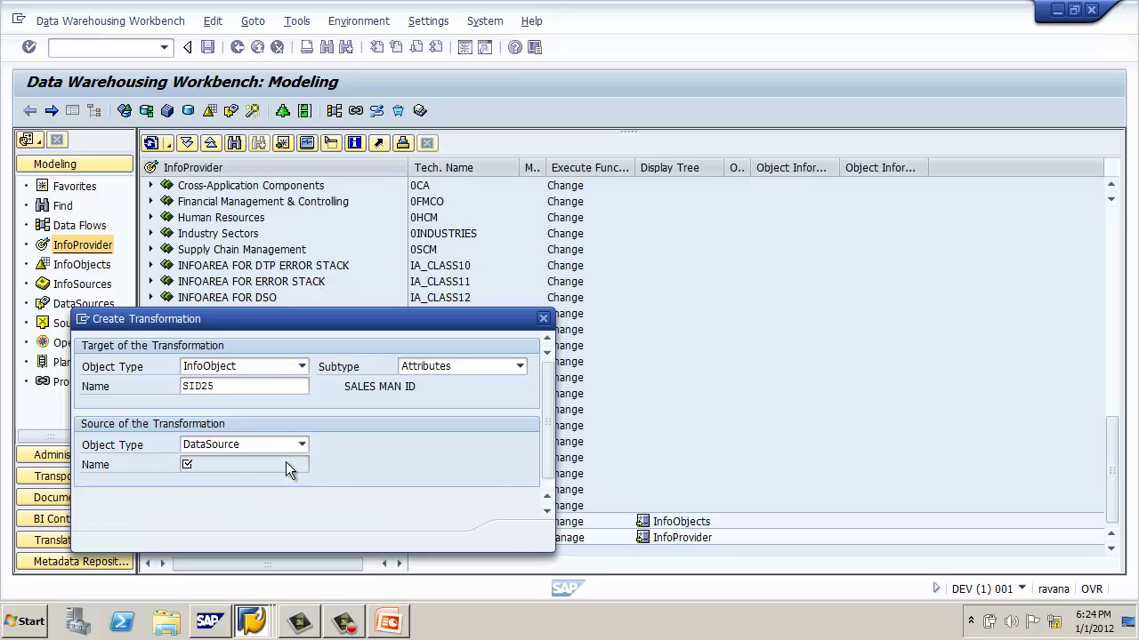
# - Set the transformation source to DataSource DS_MDSID25 in source system PC_SRI and generate the rule proposal
pyautogui.click(287, 463)
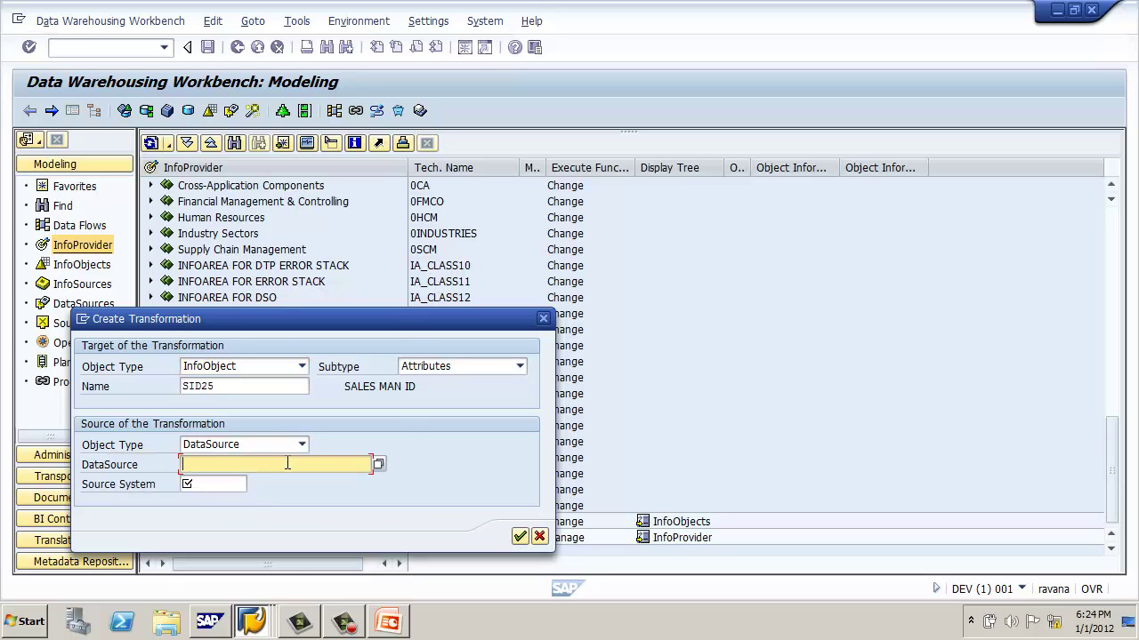
pyautogui.write('DS_')
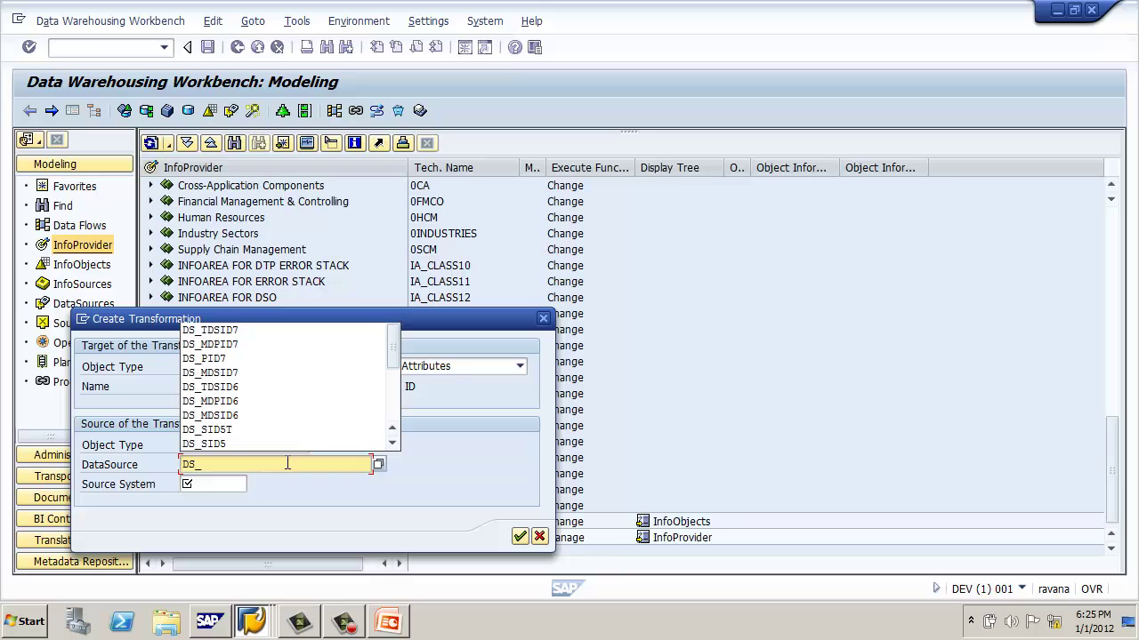
pyautogui.write('MDSID')
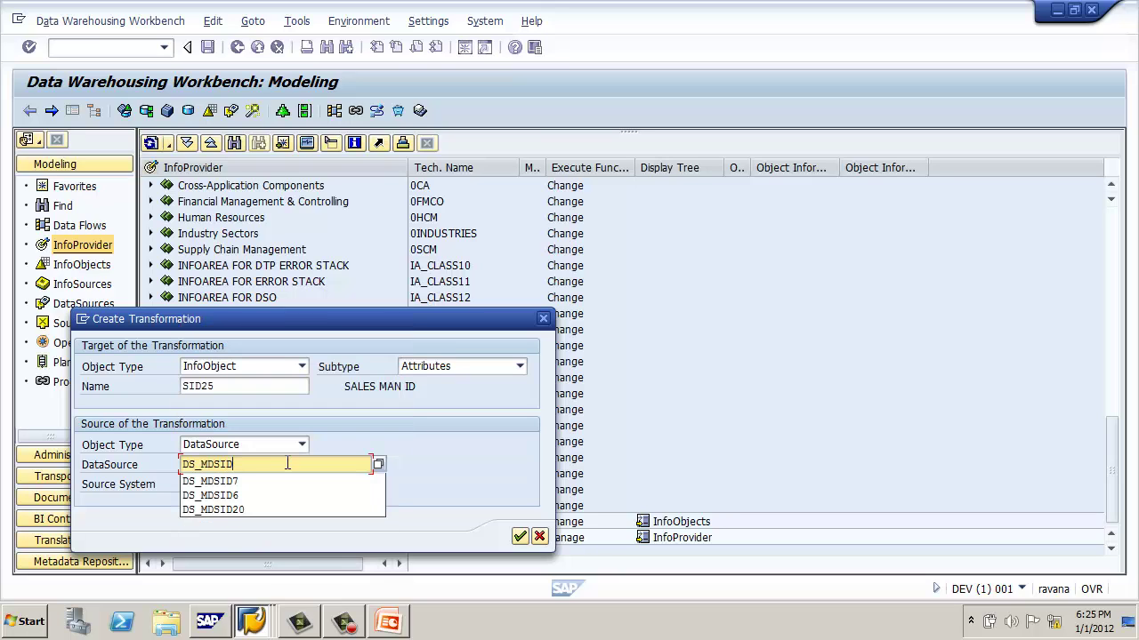
pyautogui.write('25')
pyautogui.press('Tab')
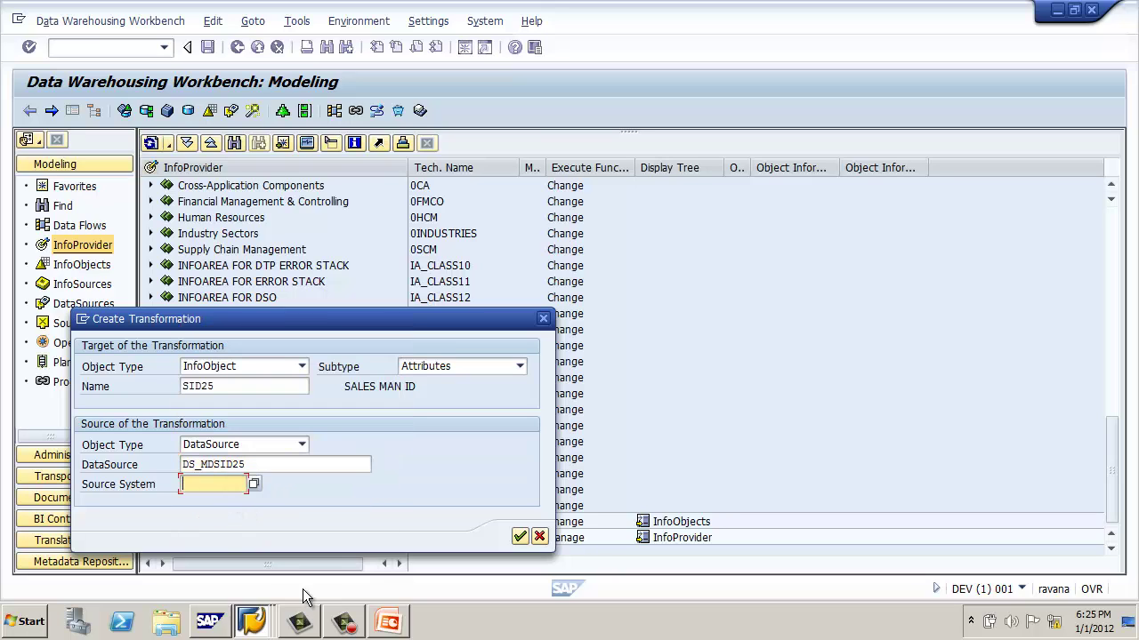
pyautogui.write('PC')
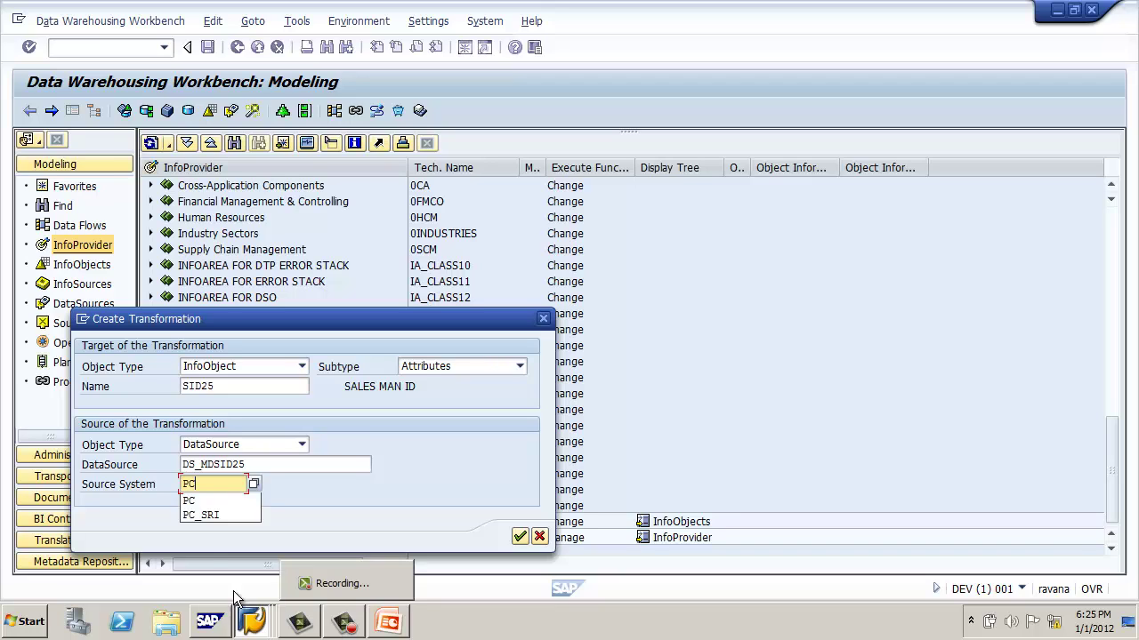
pyautogui.click(214, 501)
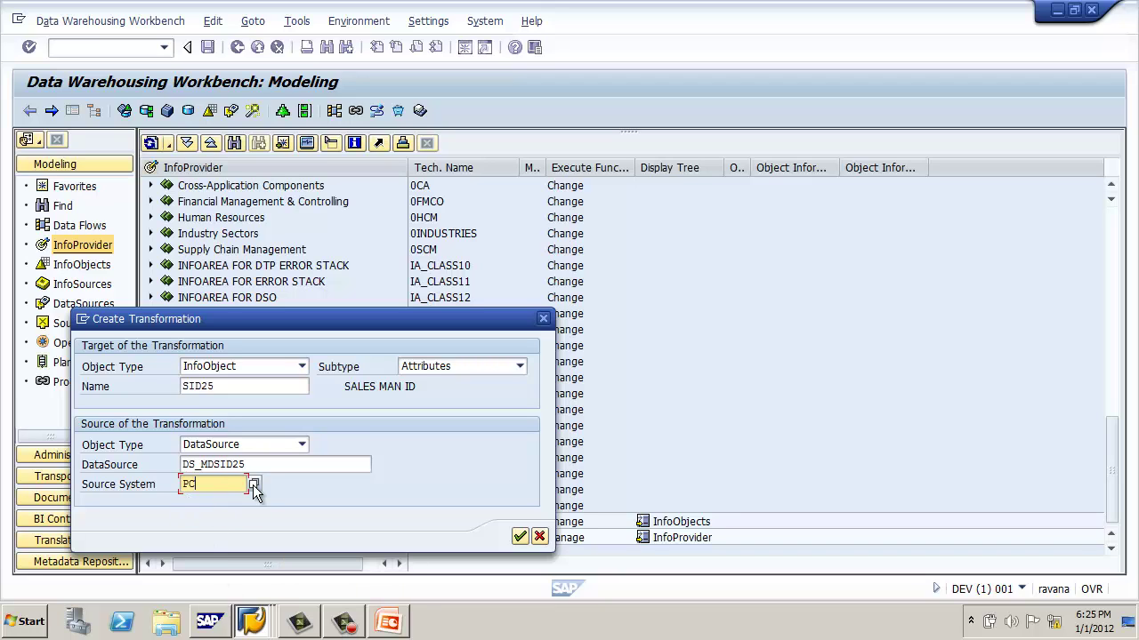
pyautogui.press('BackSpace')
pyautogui.click(249, 515)
pyautogui.click(520, 536)
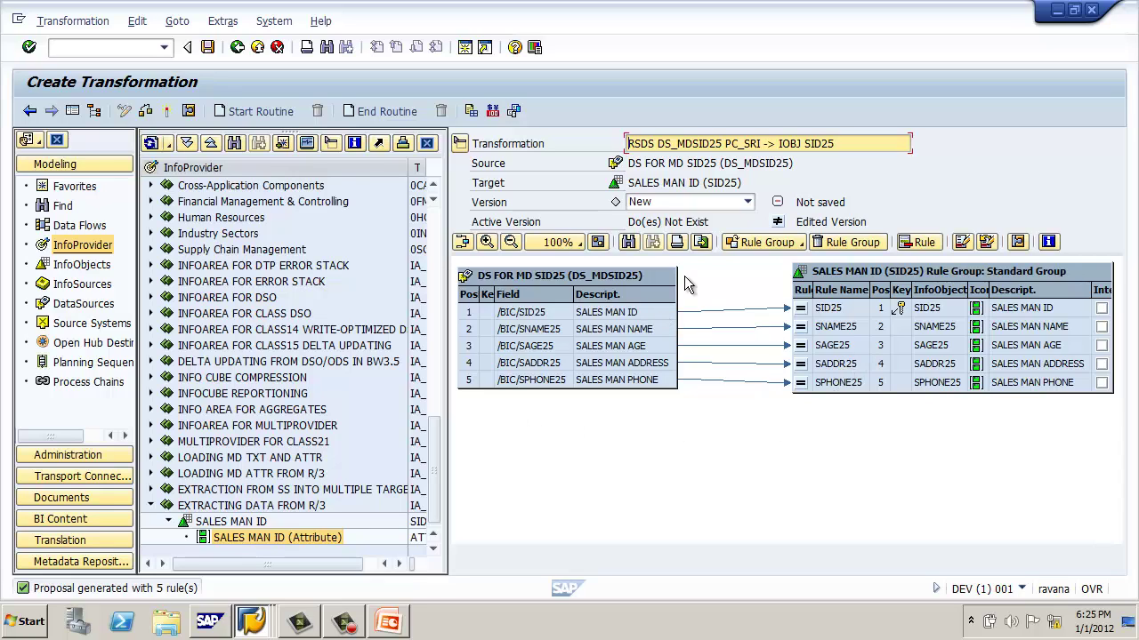
# - Examine the rule details of the SID25 mapping in the transformation and close them without changes
pyautogui.click(804, 313)
pyautogui.click(801, 308)
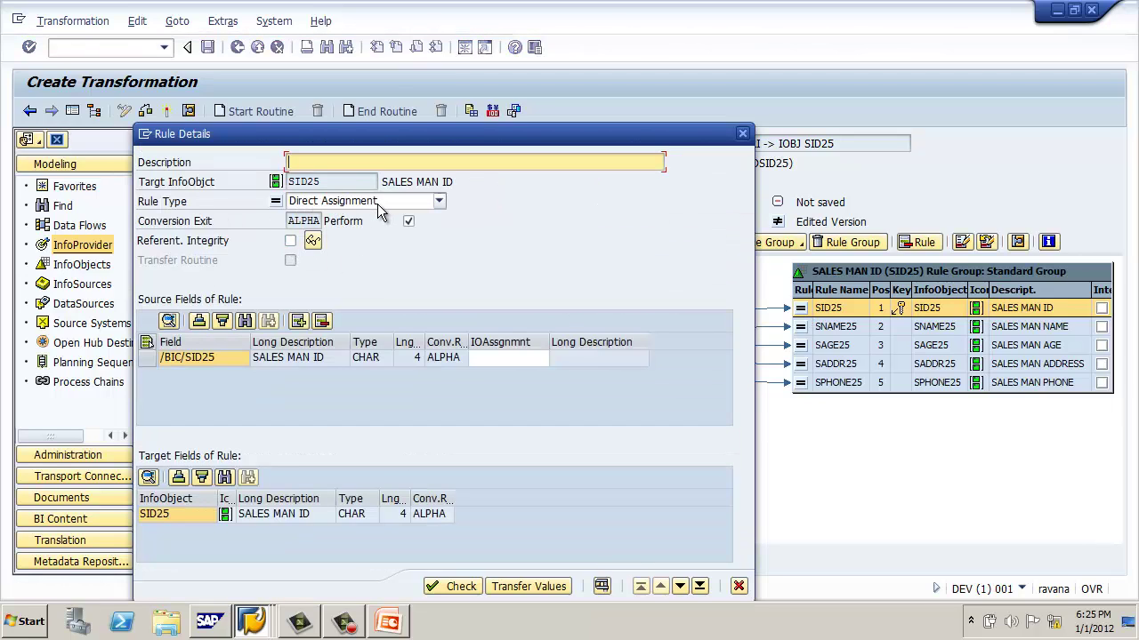
pyautogui.click(738, 586)
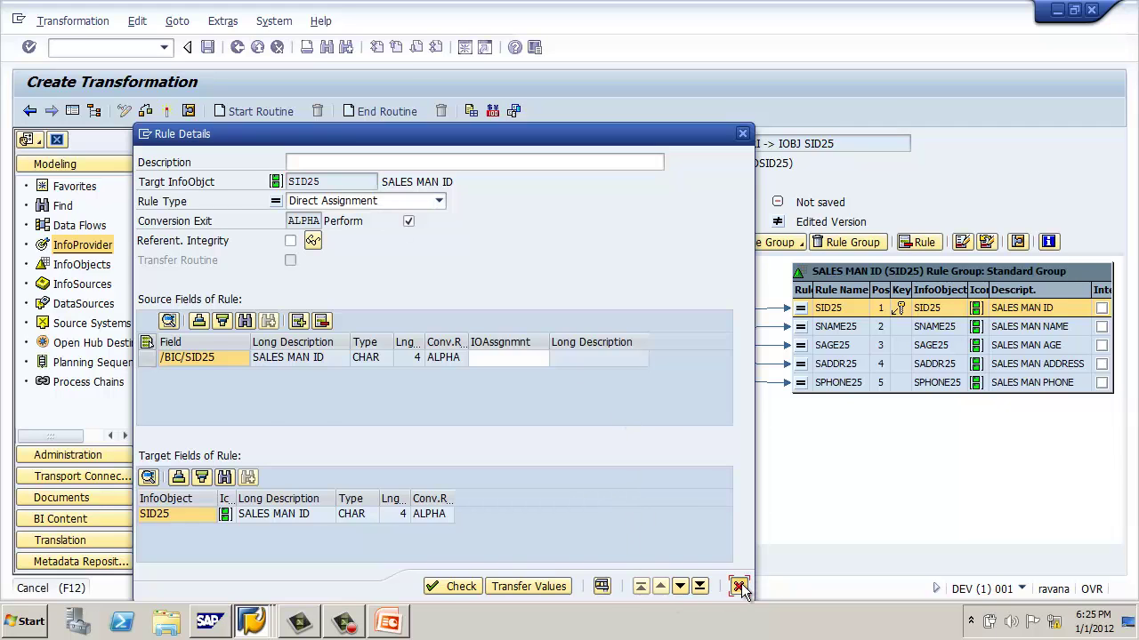
# - Activate the transformation from DS_MDSID25 to SID25 and return to the modeling overview
pyautogui.click(168, 113)
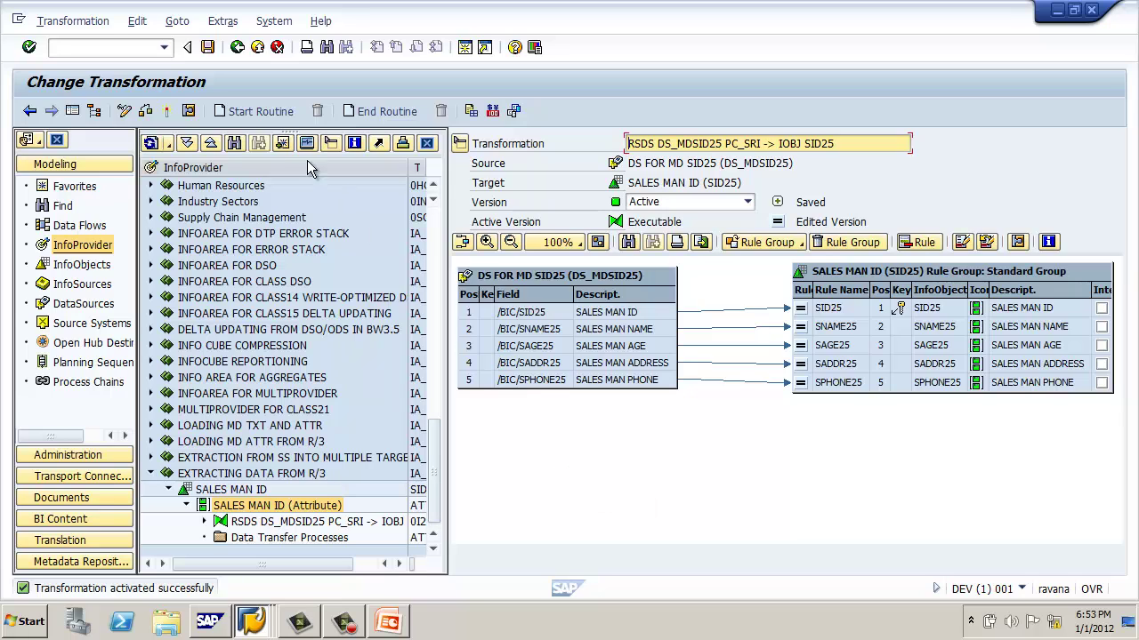
pyautogui.click(237, 48)
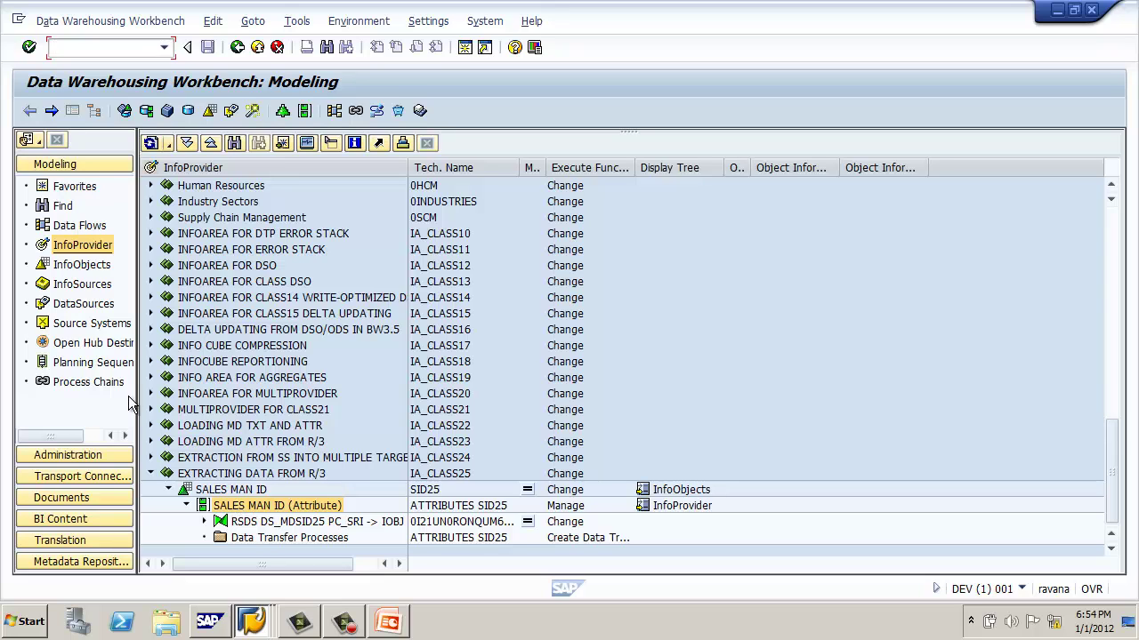
# - Refresh the DataSource tree and examine the upward data flow of DS FOR MD SID25, collapsing it when done
pyautogui.click(97, 306)
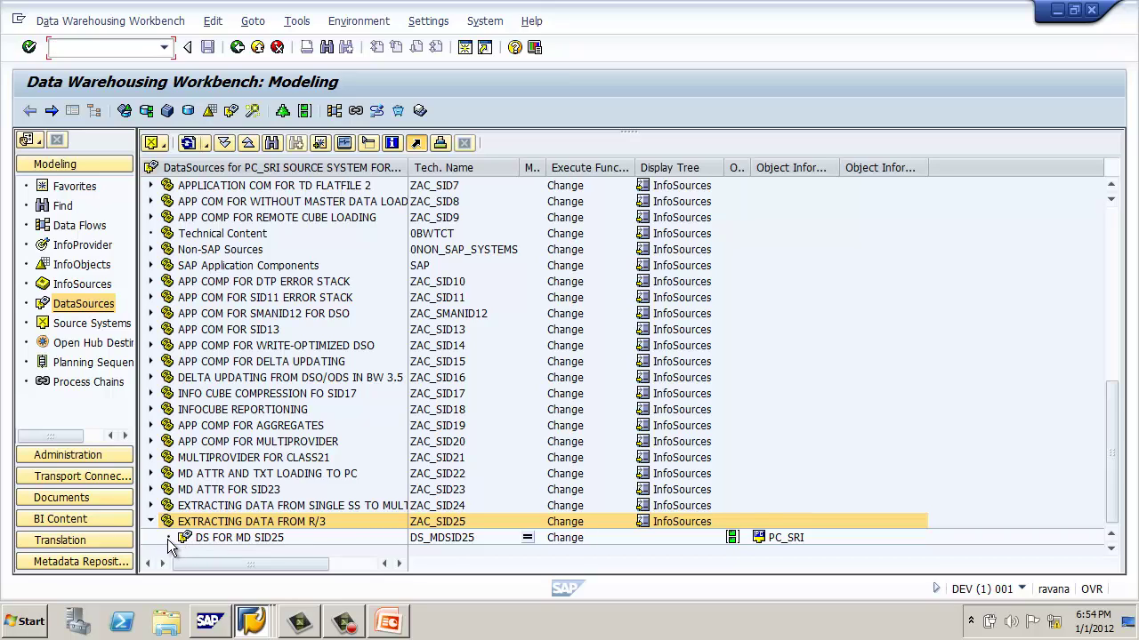
pyautogui.click(168, 537)
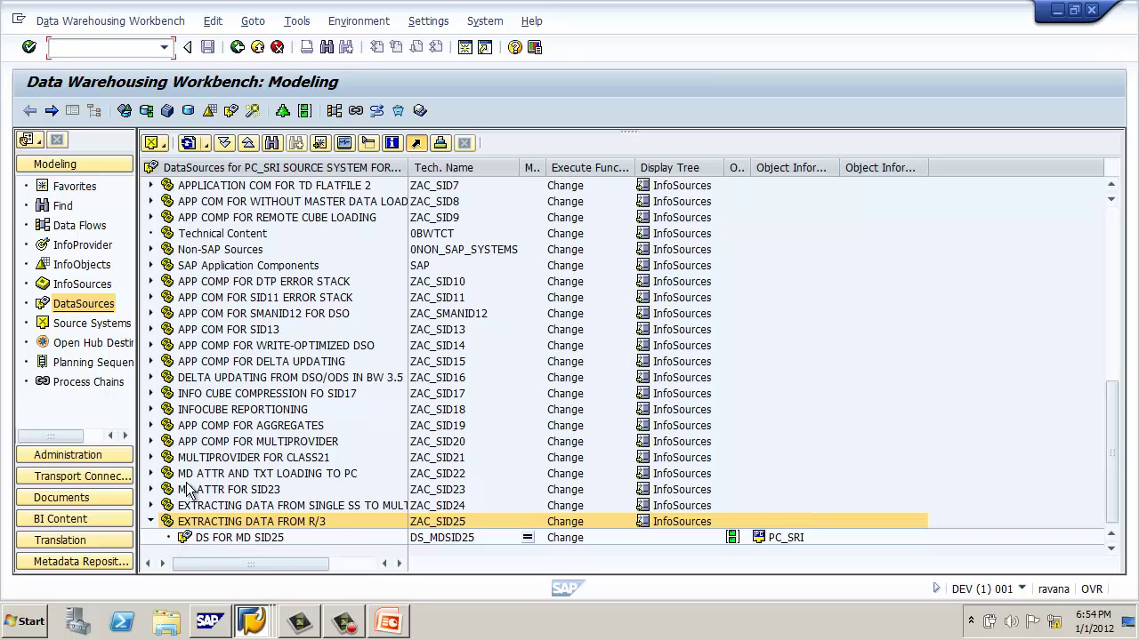
pyautogui.click(188, 144)
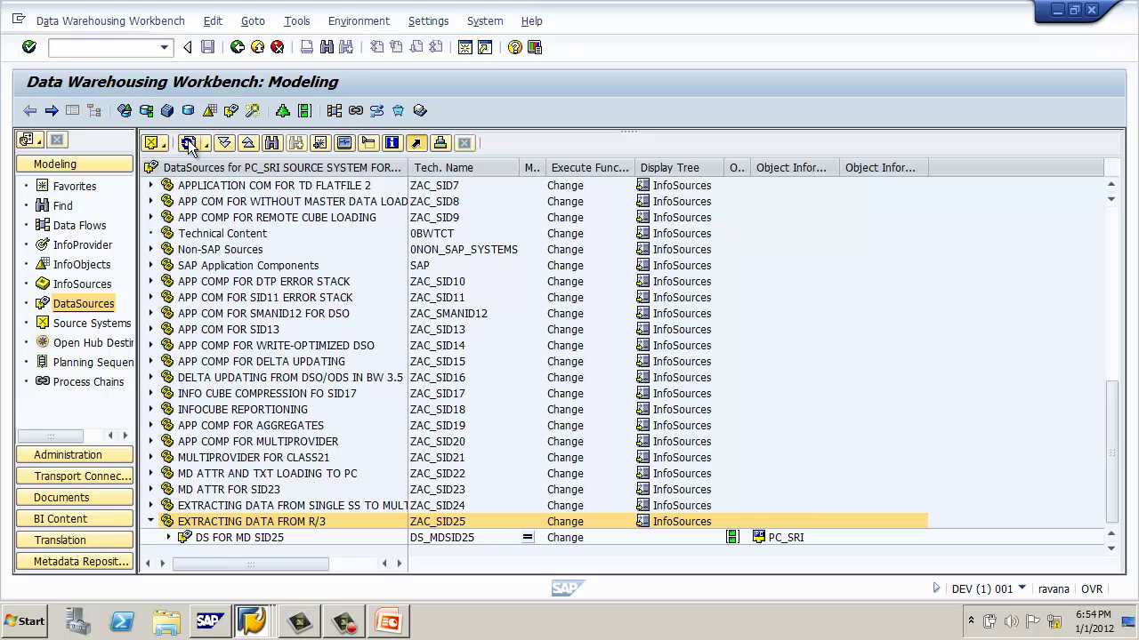
pyautogui.click(168, 537)
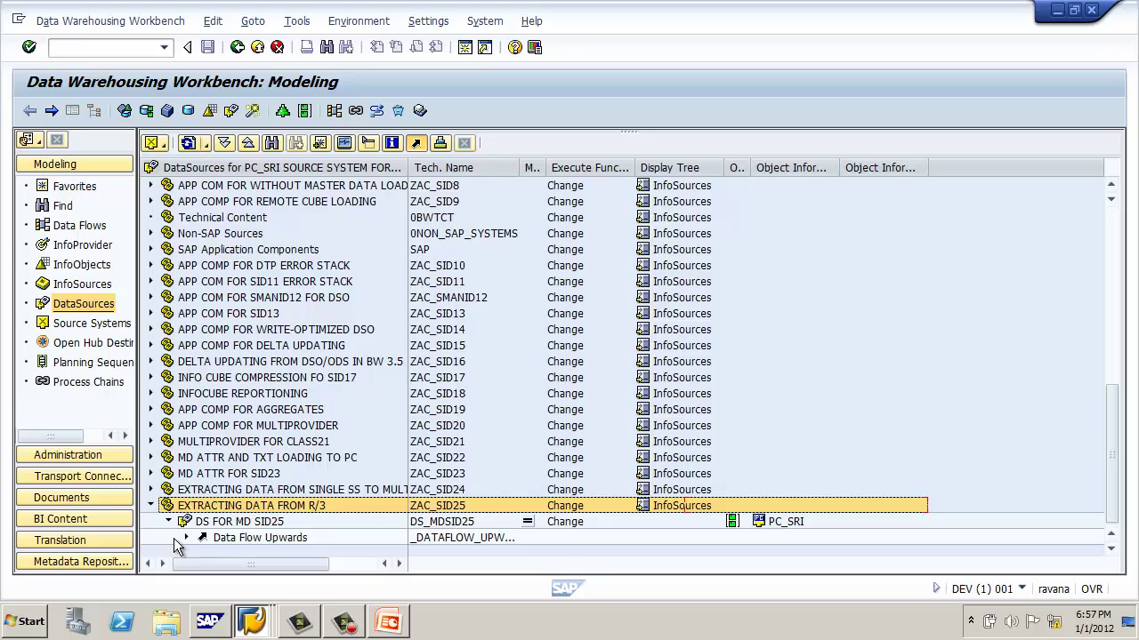
pyautogui.click(188, 537)
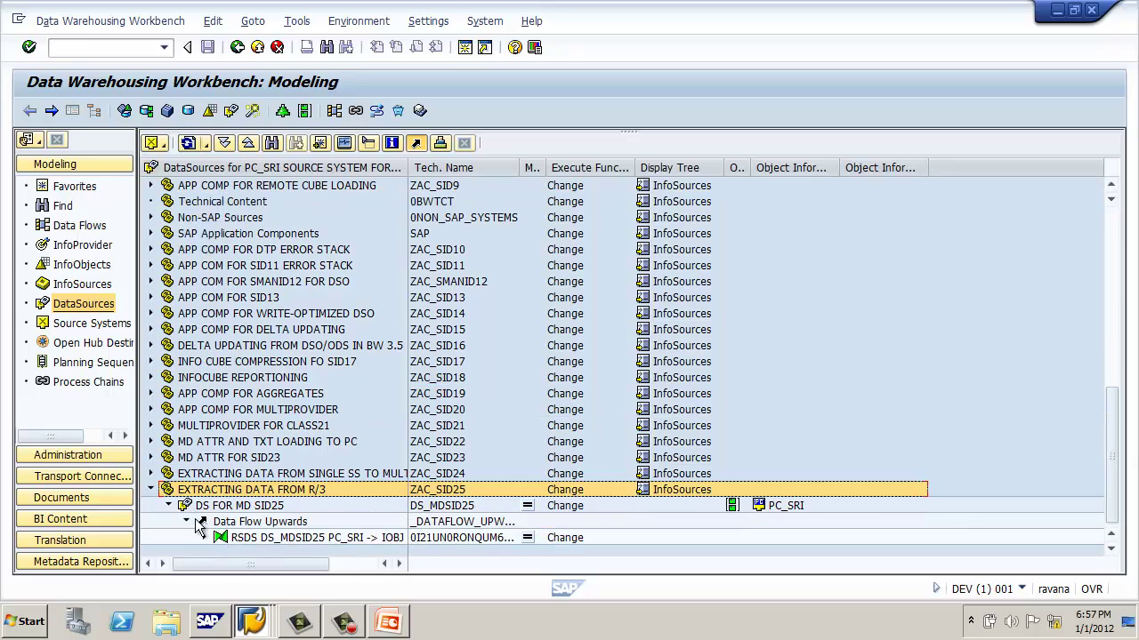
pyautogui.click(168, 505)
# - Create the InfoPackage "IP FOR SID25 MASTER DATA" for DataSource DS_MDSID25 and save it
pyautogui.click(213, 538)
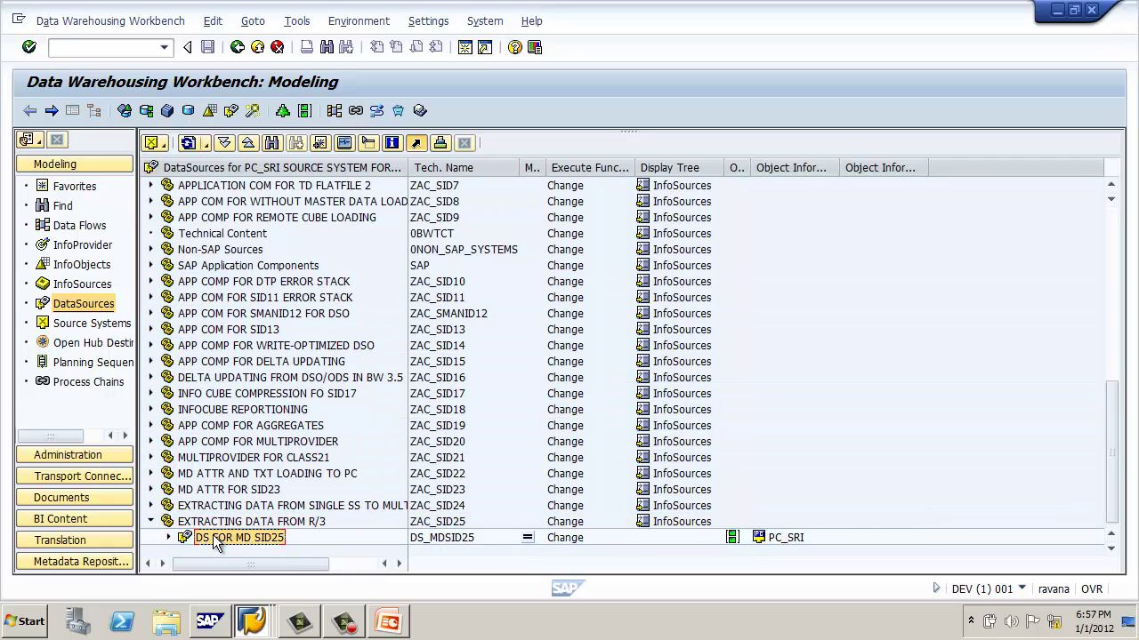
pyautogui.rightClick(279, 546)
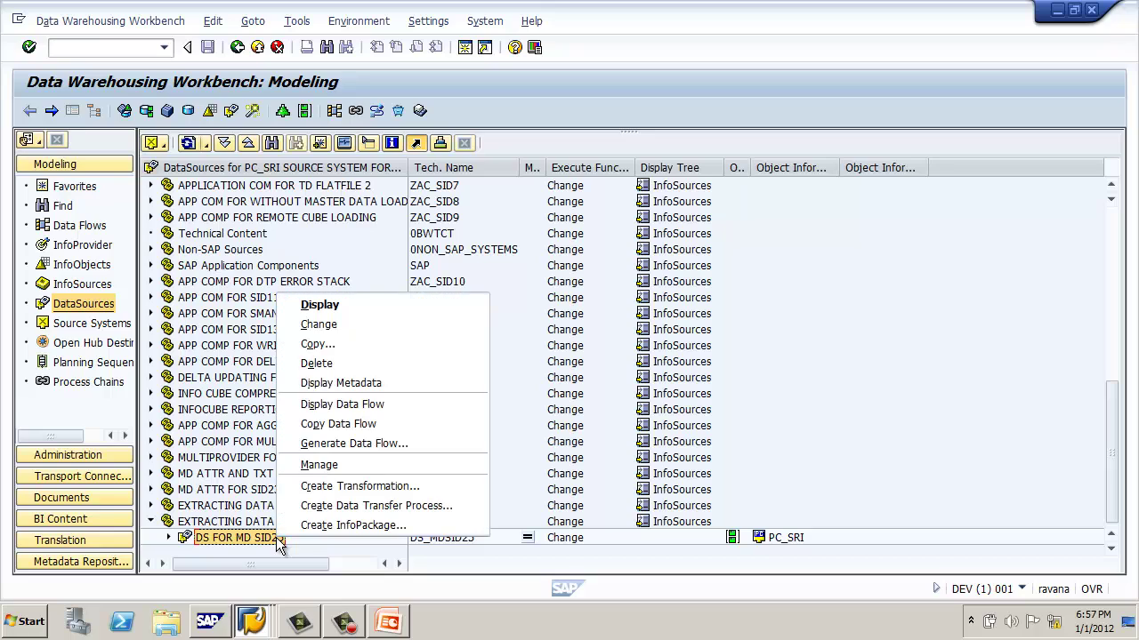
pyautogui.click(414, 522)
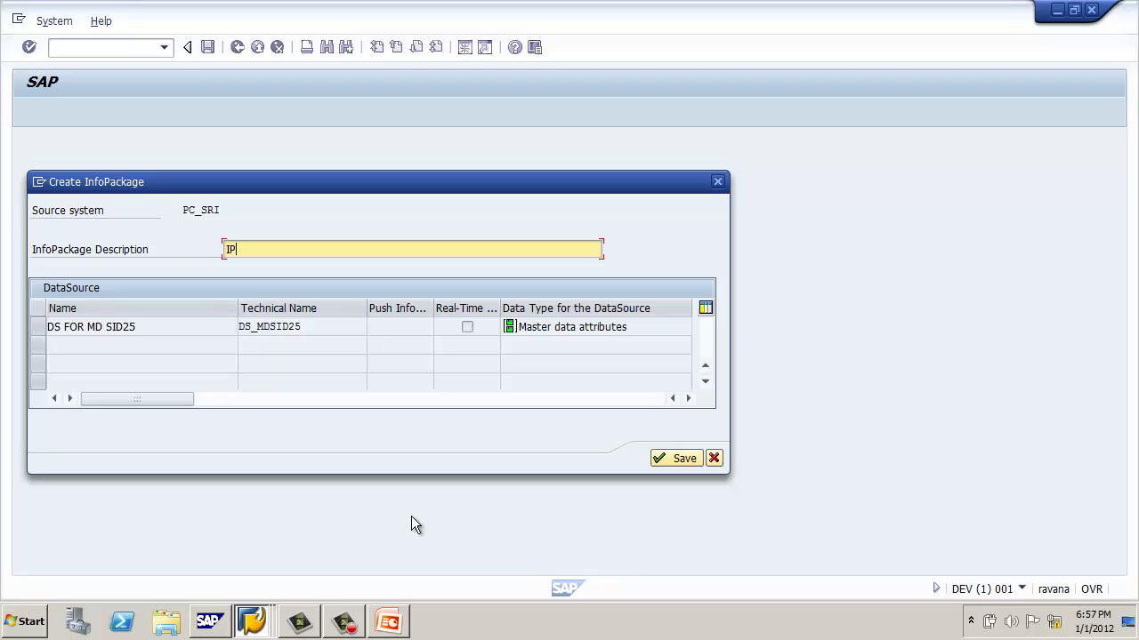
pyautogui.write('IP FOR SID25 MASTER DATA')
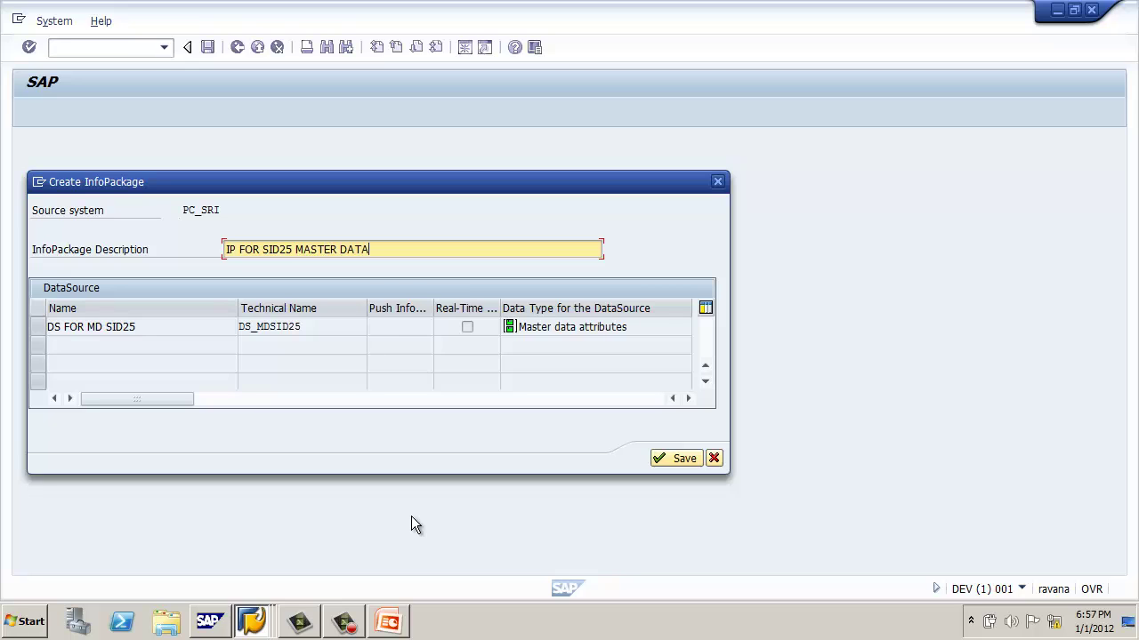
pyautogui.click(38, 326)
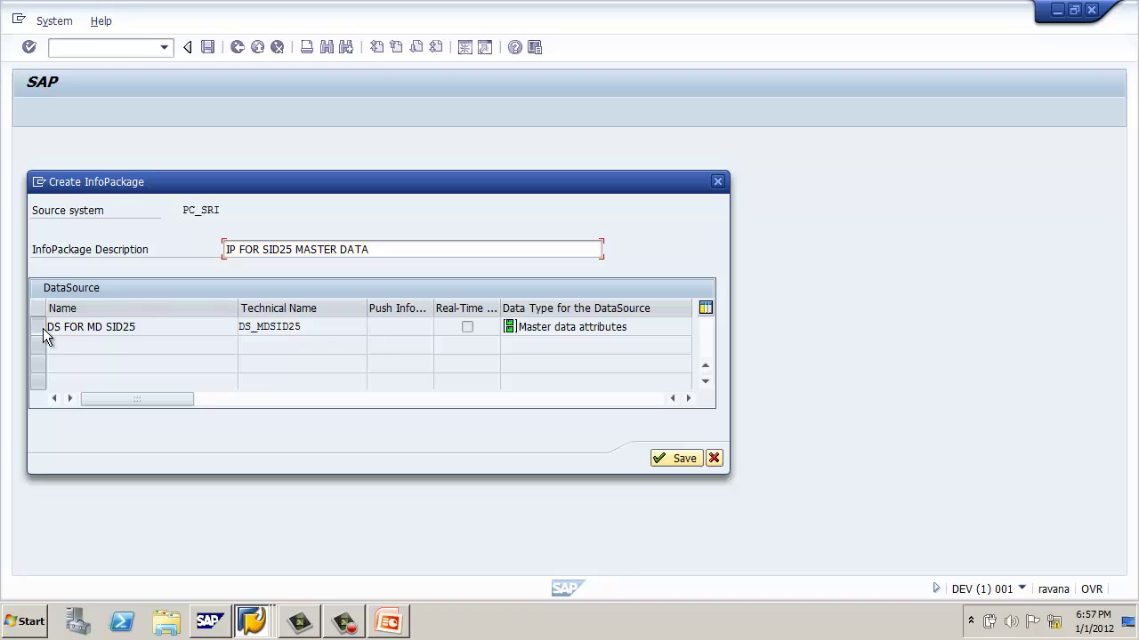
pyautogui.click(676, 461)
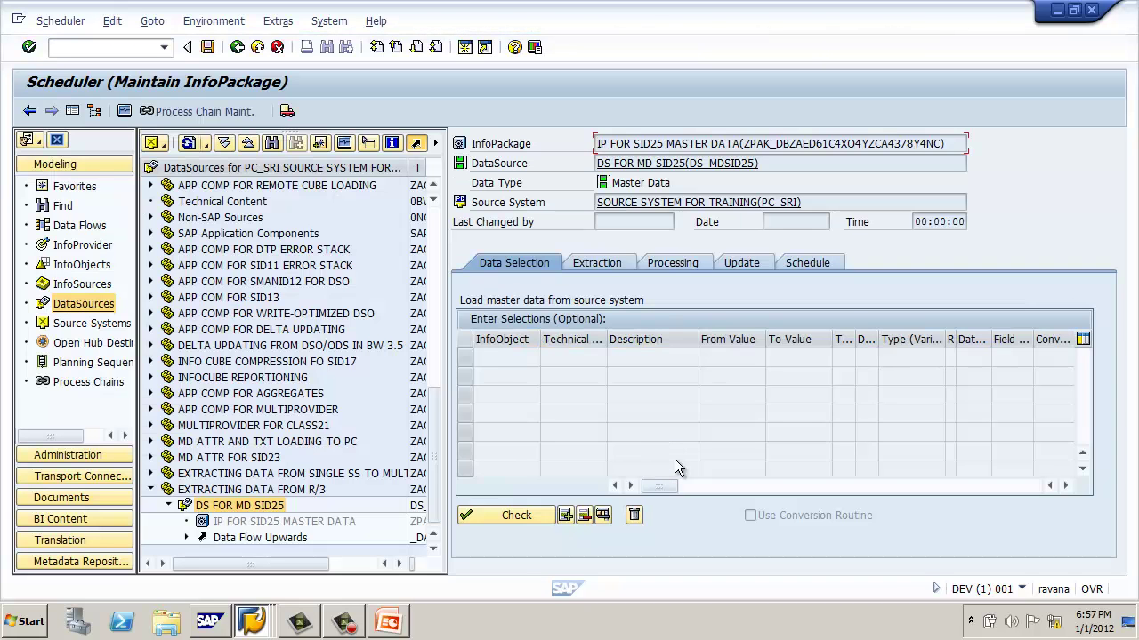
# - Review the InfoPackage's extraction and processing settings and start the data load immediately
pyautogui.click(588, 263)
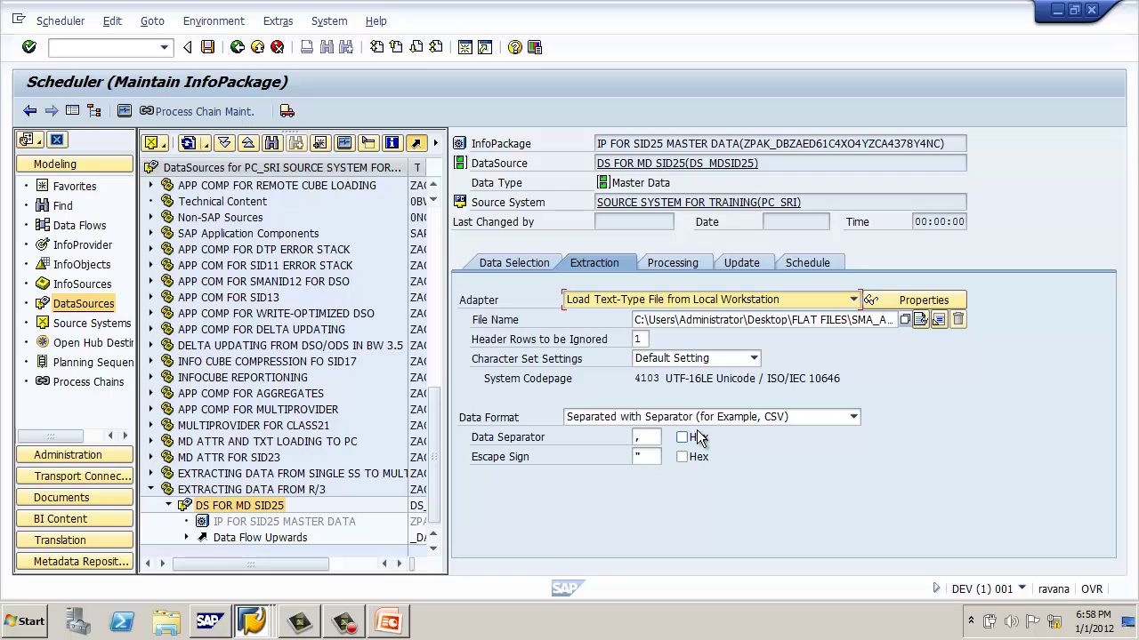
pyautogui.click(690, 263)
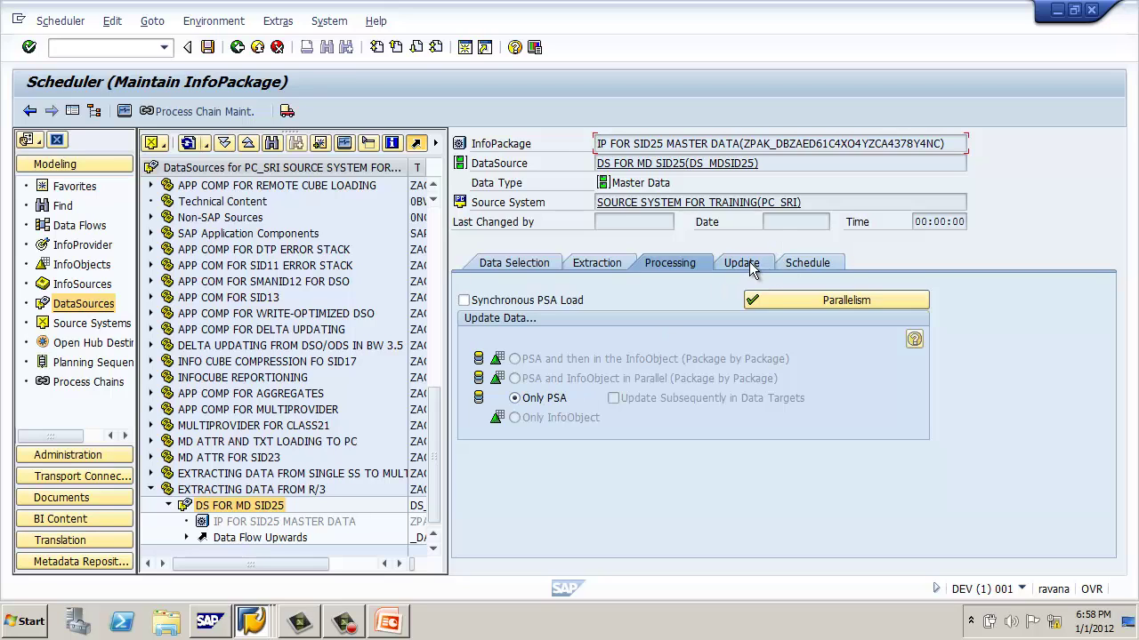
pyautogui.click(810, 267)
pyautogui.click(538, 434)
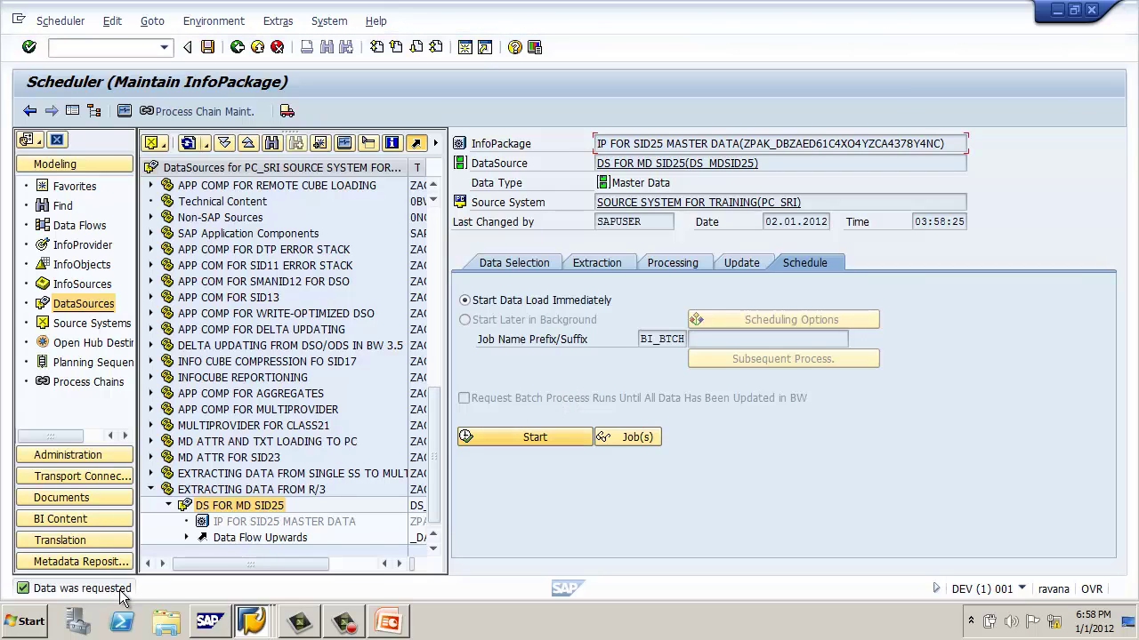
# - Check the InfoPackage load request in the monitor, examine its PSA records and return to the modeling overview
pyautogui.click(125, 112)
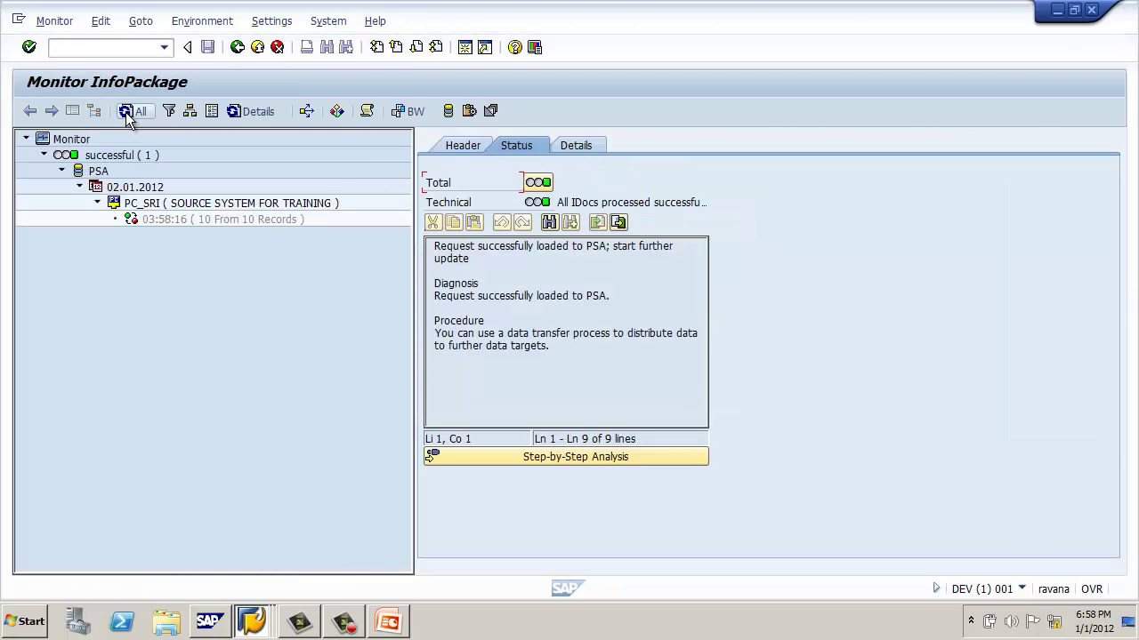
pyautogui.click(240, 219)
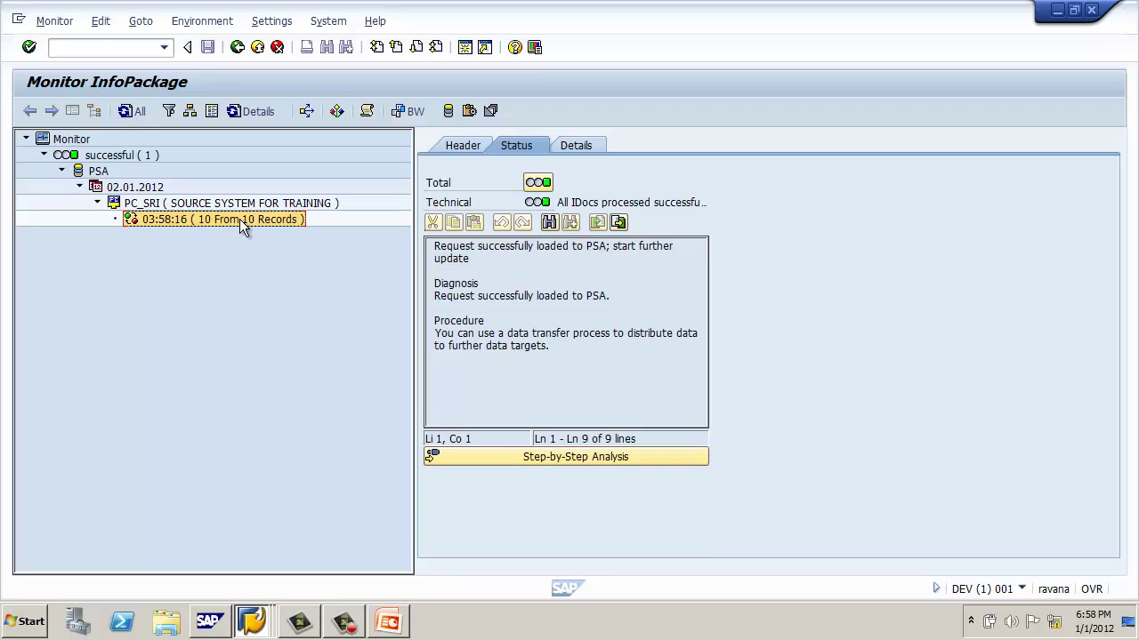
pyautogui.click(451, 114)
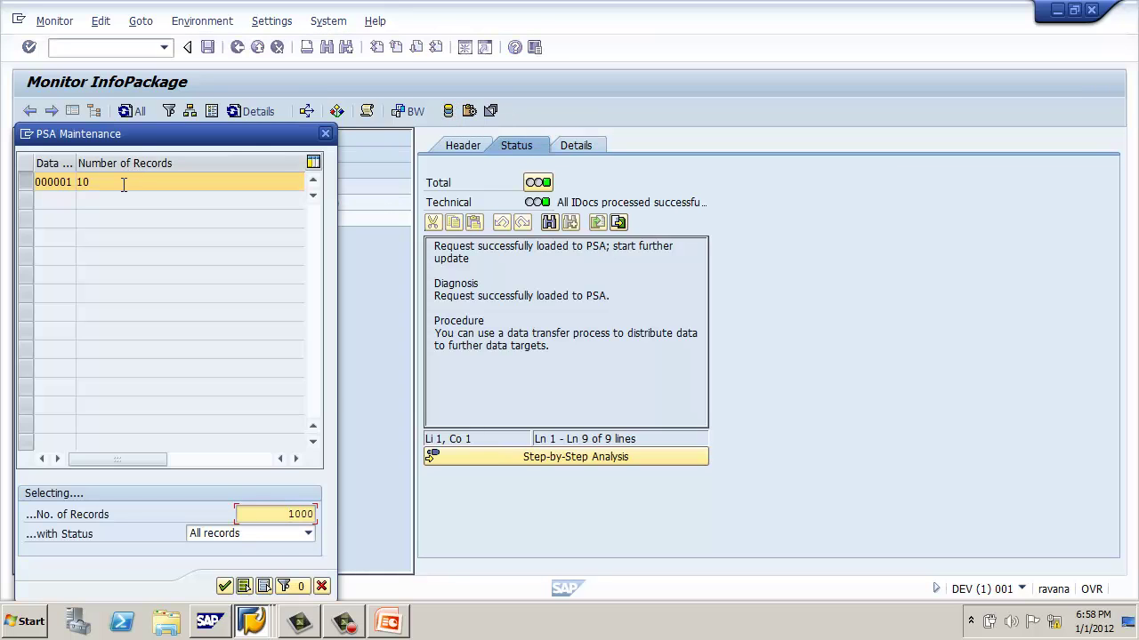
pyautogui.click(225, 586)
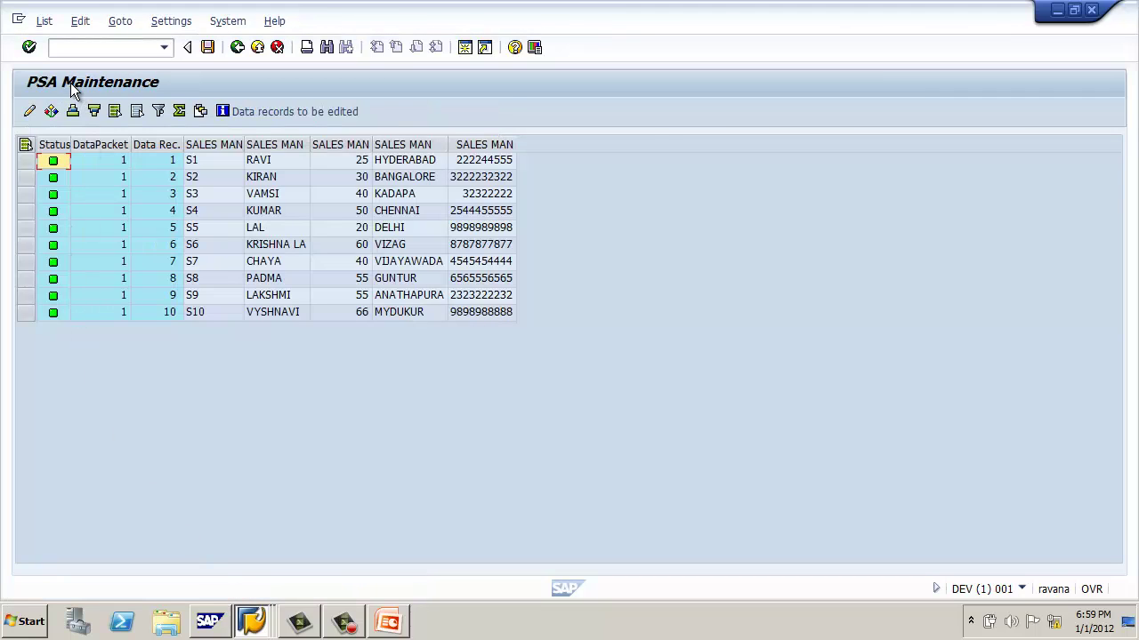
pyautogui.click(240, 52)
pyautogui.click(238, 49)
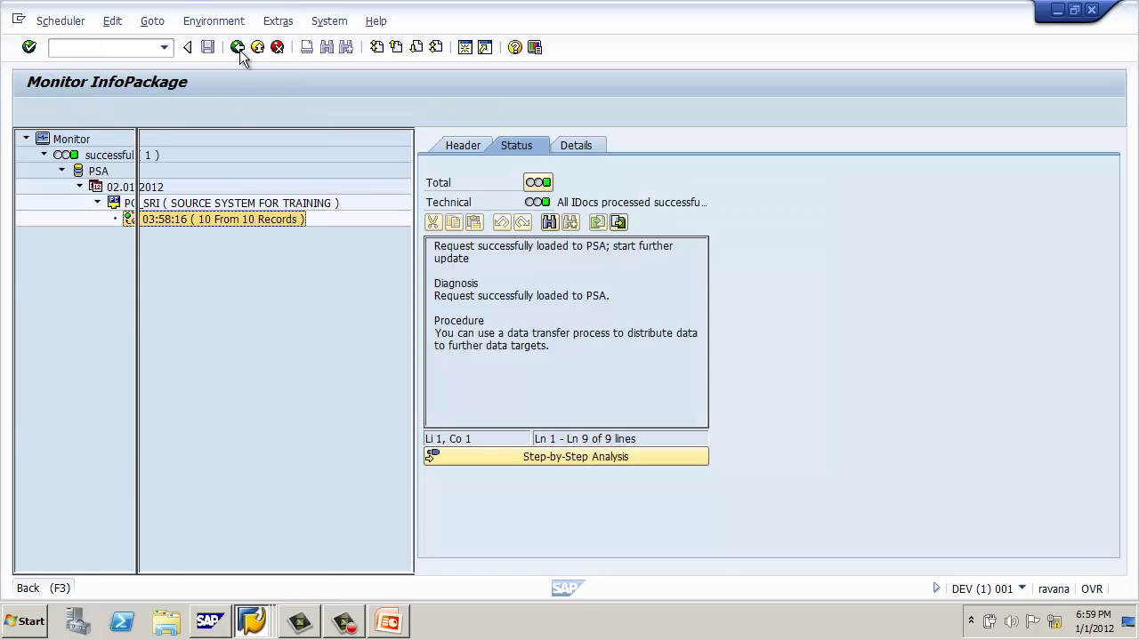
pyautogui.click(238, 48)
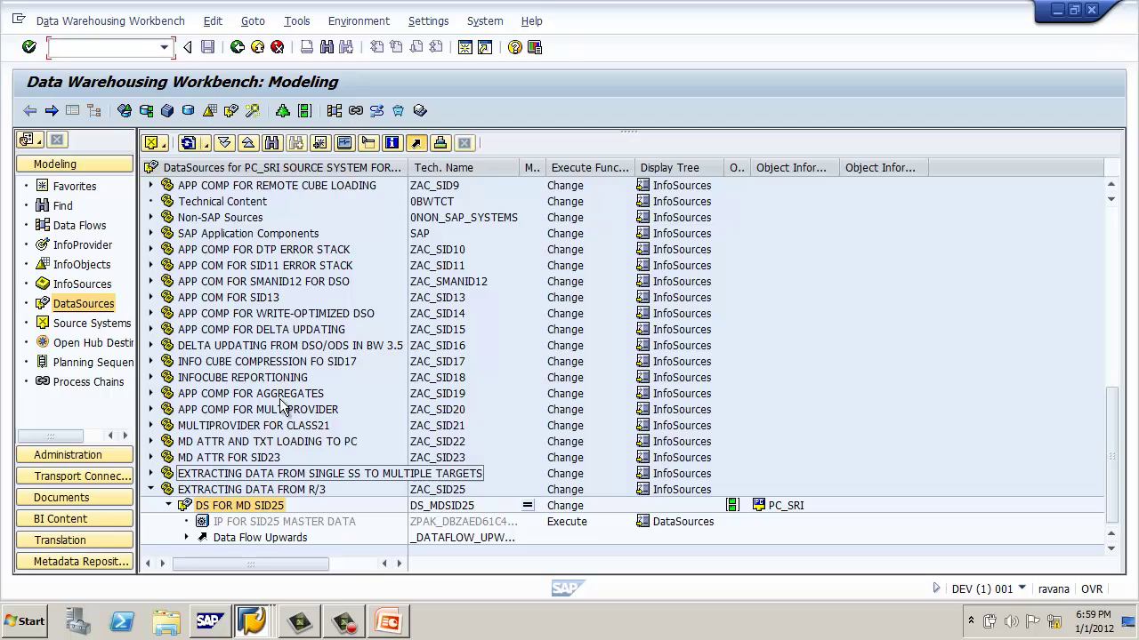
# - Create a standard data transfer process from DS_MDSID25 to SID25 attributes with extraction mode Full
pyautogui.click(192, 141)
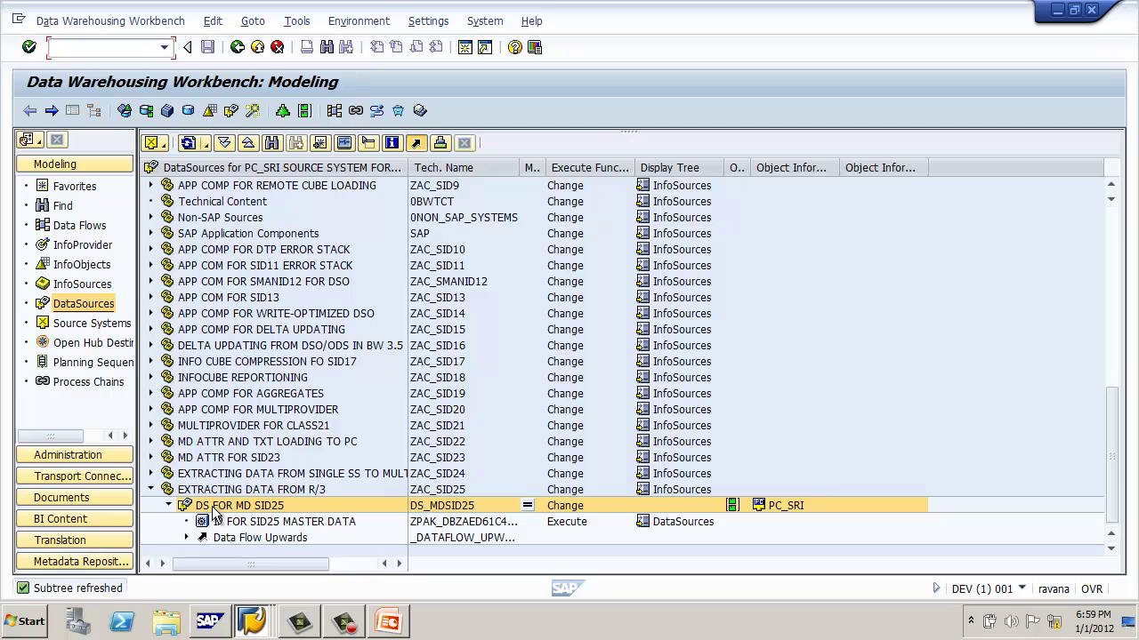
pyautogui.rightClick(252, 513)
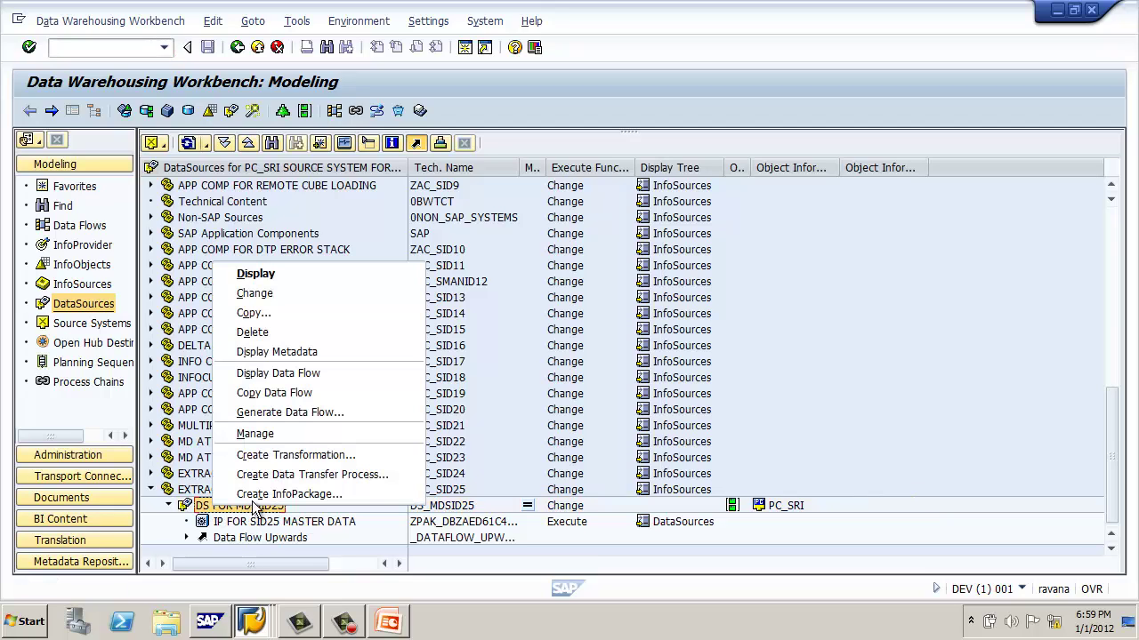
pyautogui.click(392, 474)
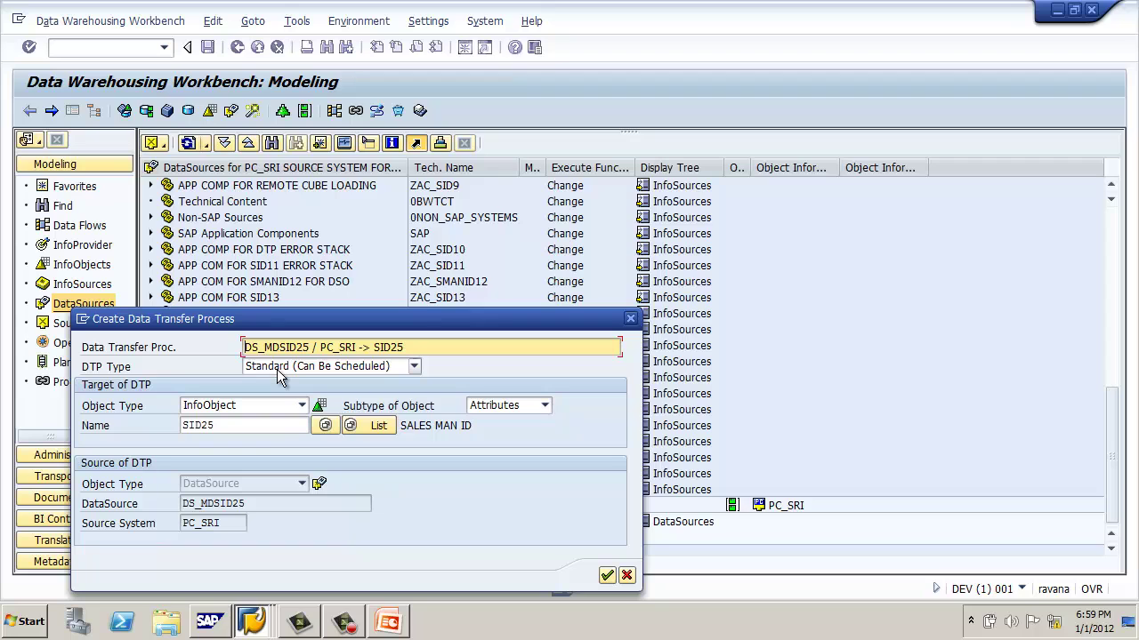
pyautogui.click(607, 576)
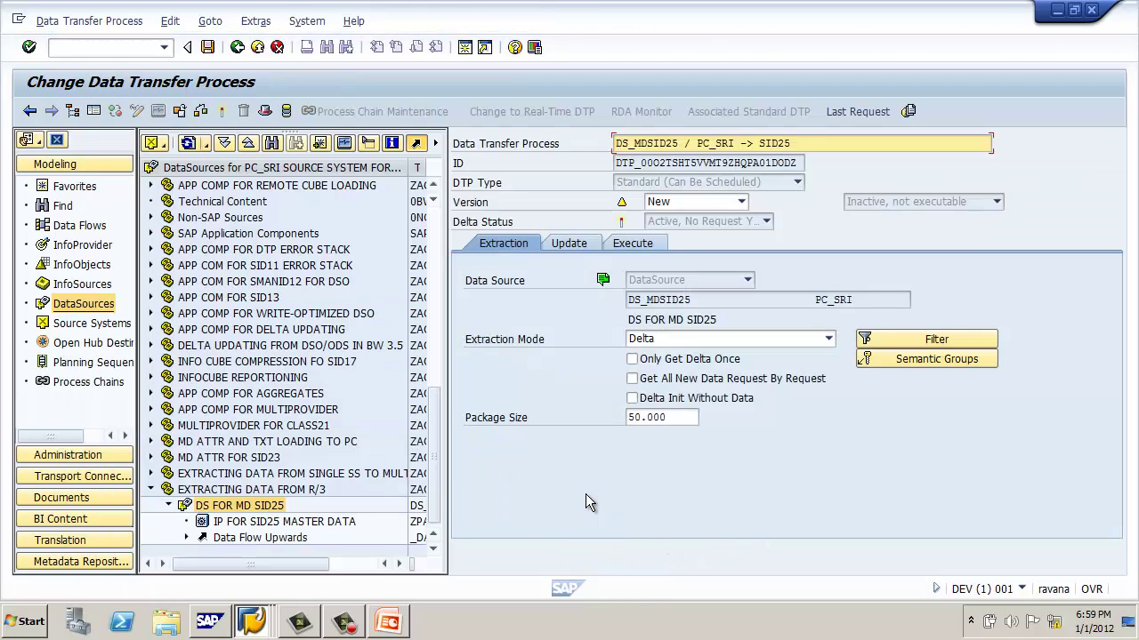
pyautogui.click(702, 340)
pyautogui.click(709, 353)
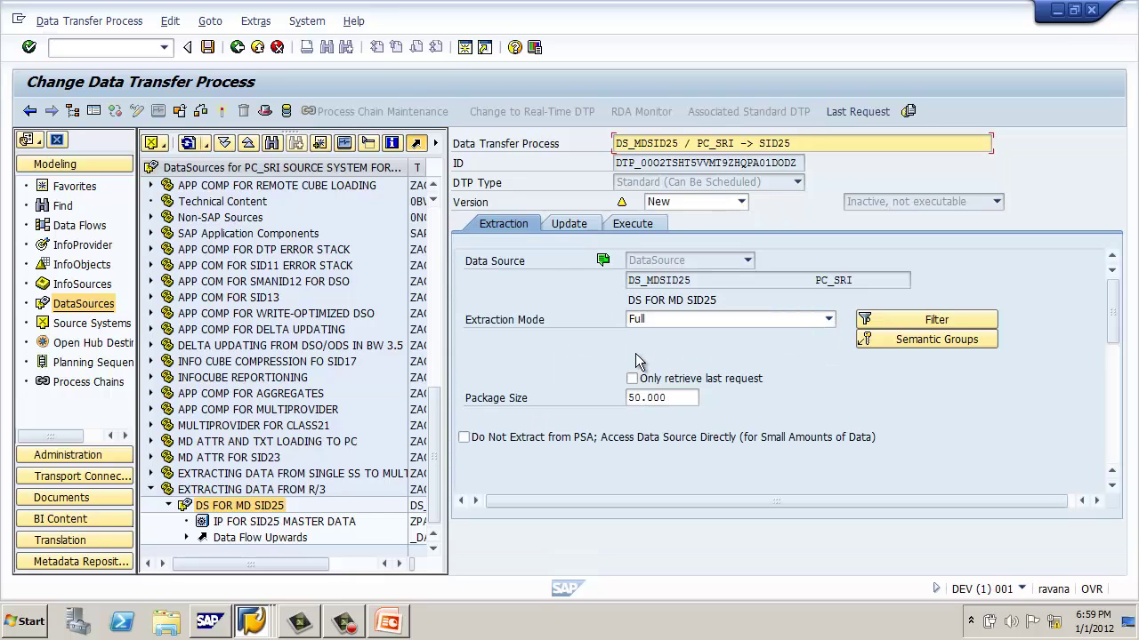
# - Activate the data transfer process to SID25 and execute it serially in the background
pyautogui.click(642, 225)
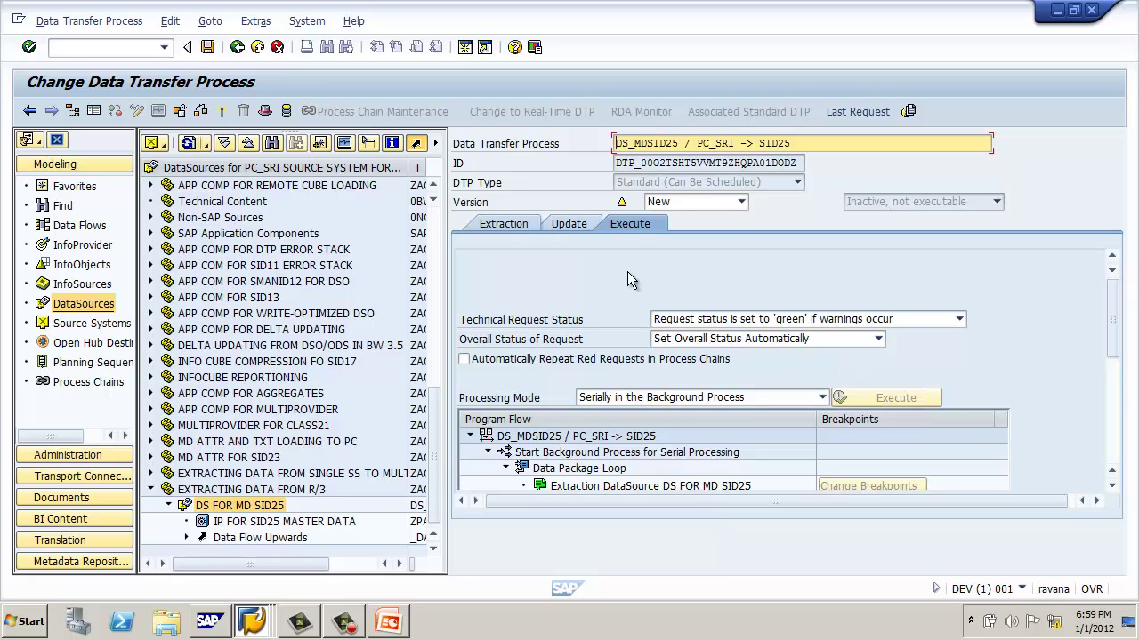
pyautogui.click(221, 114)
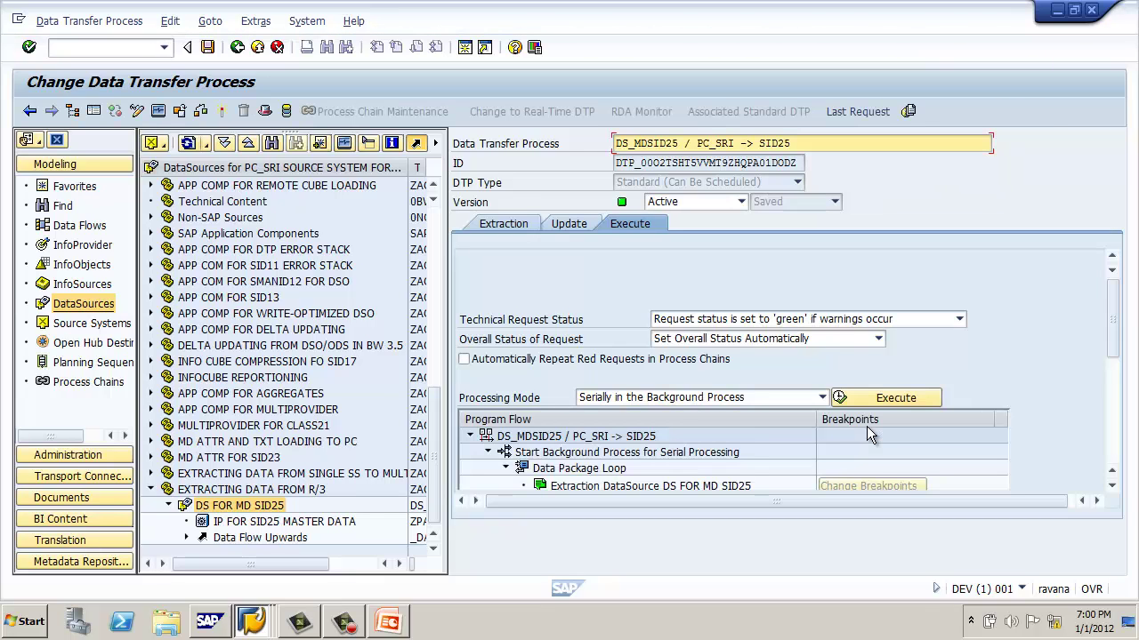
pyautogui.click(936, 400)
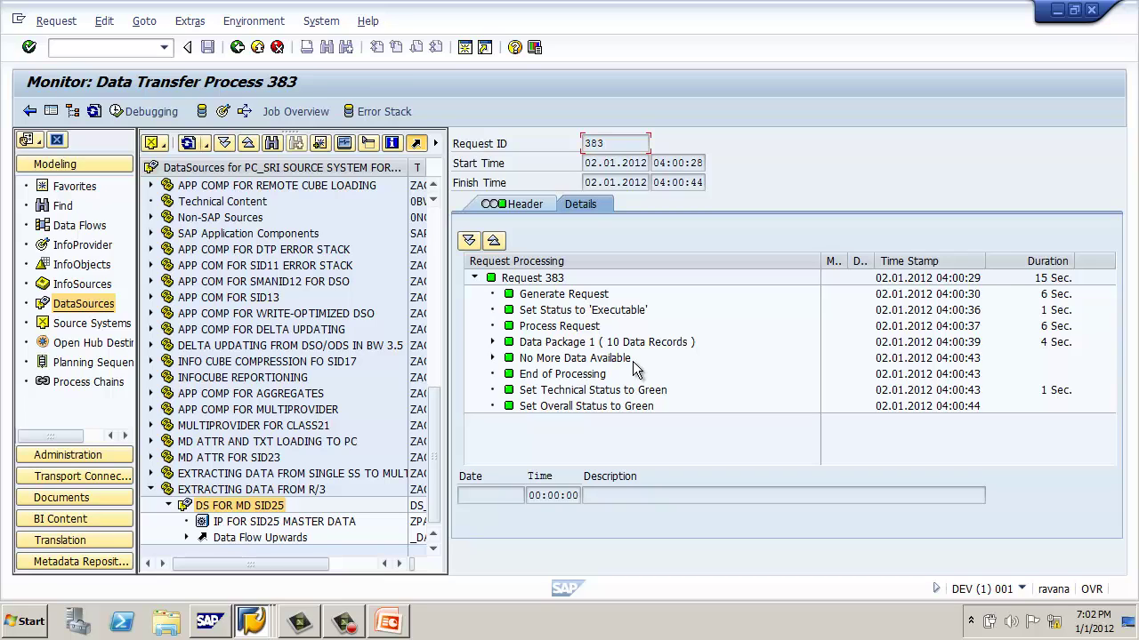
# - Examine the load request for SID25 and its master data contents, and return to the data transfer process monitor
pyautogui.click(222, 113)
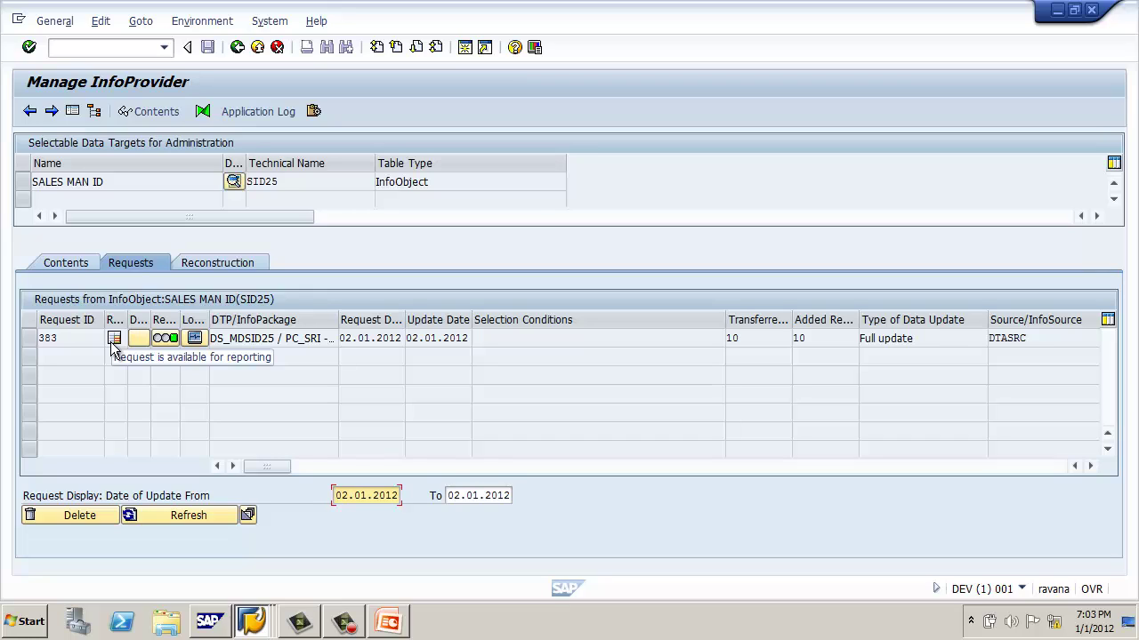
pyautogui.click(760, 339)
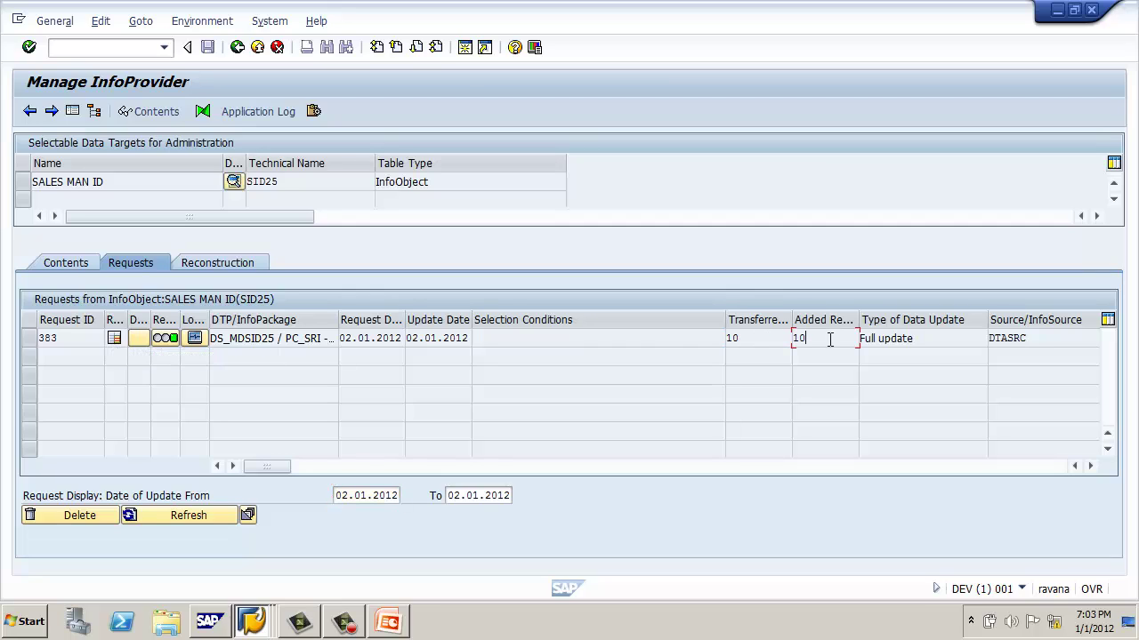
pyautogui.click(24, 185)
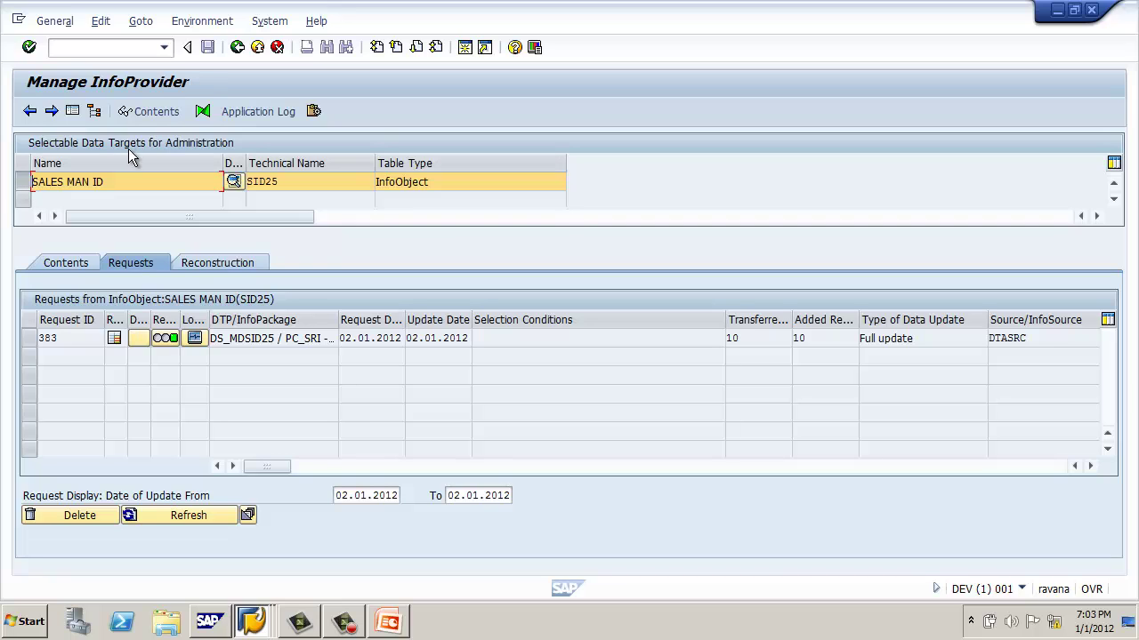
pyautogui.click(157, 112)
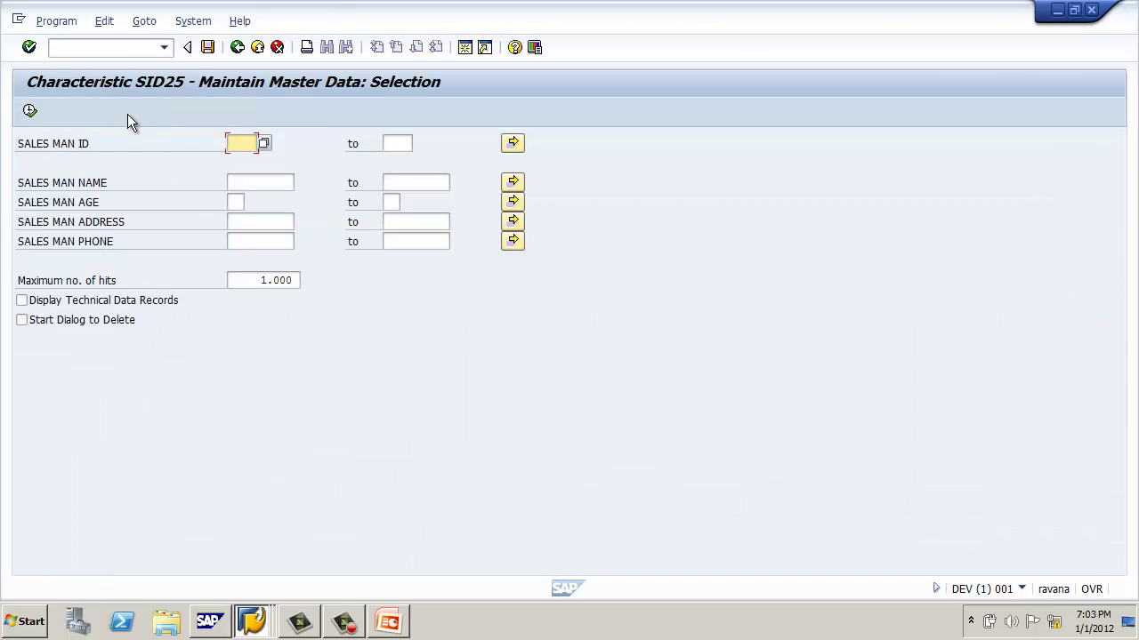
pyautogui.click(32, 111)
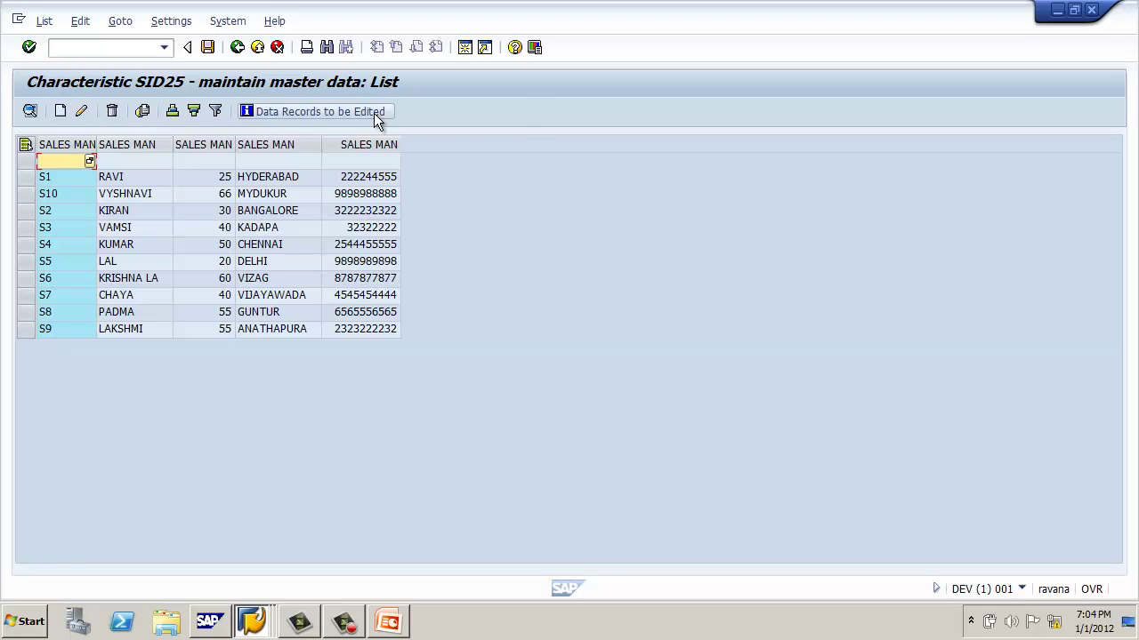
pyautogui.click(238, 48)
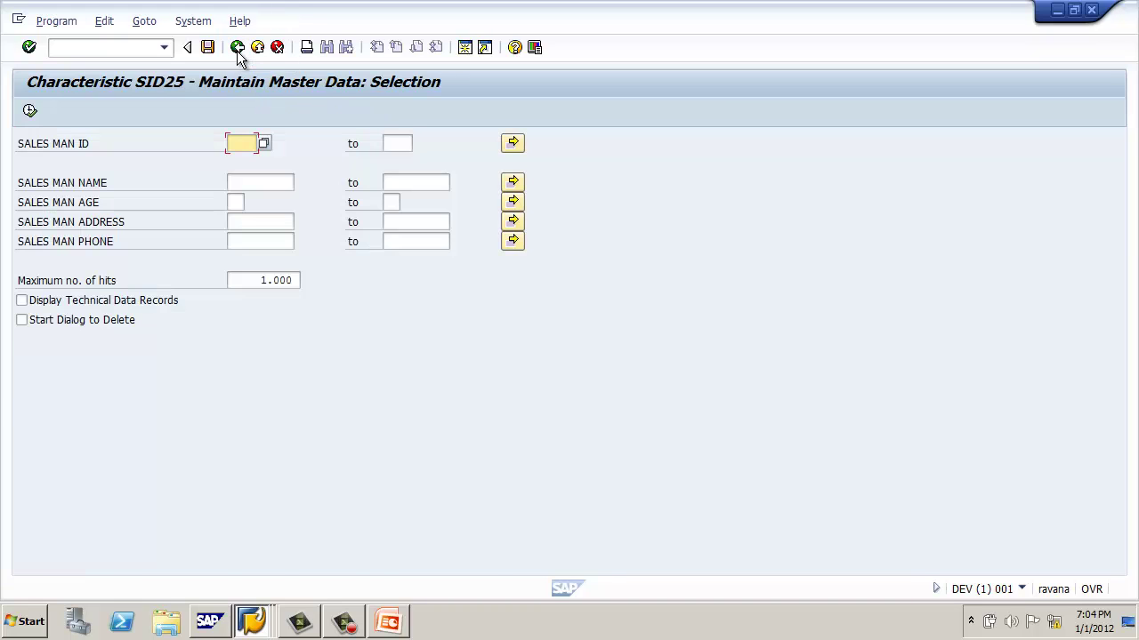
pyautogui.click(237, 48)
pyautogui.click(238, 49)
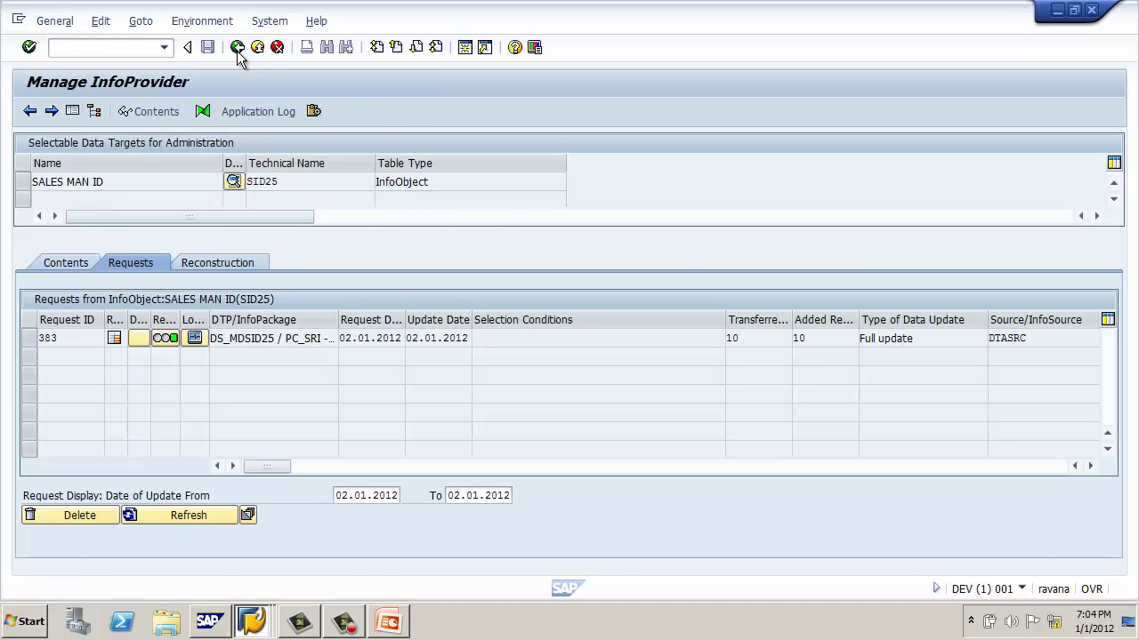
pyautogui.click(237, 48)
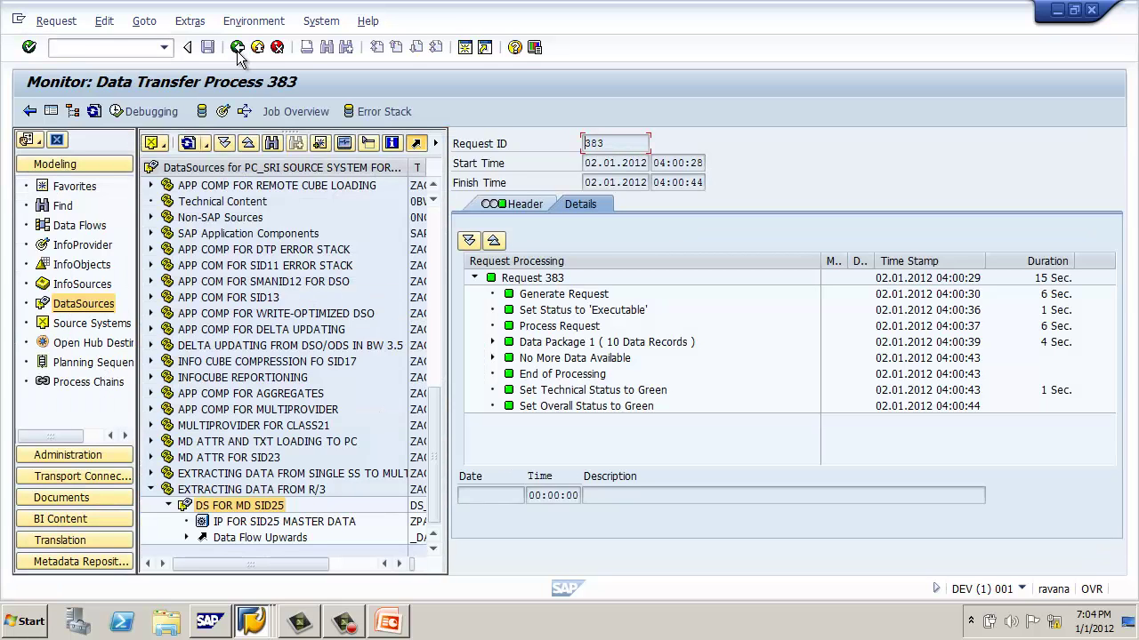
# - Leave the data transfer process monitor and return to the modeling overview
pyautogui.click(237, 48)
pyautogui.click(237, 48)
pyautogui.click(238, 48)
pyautogui.click(238, 48)
pyautogui.click(238, 48)
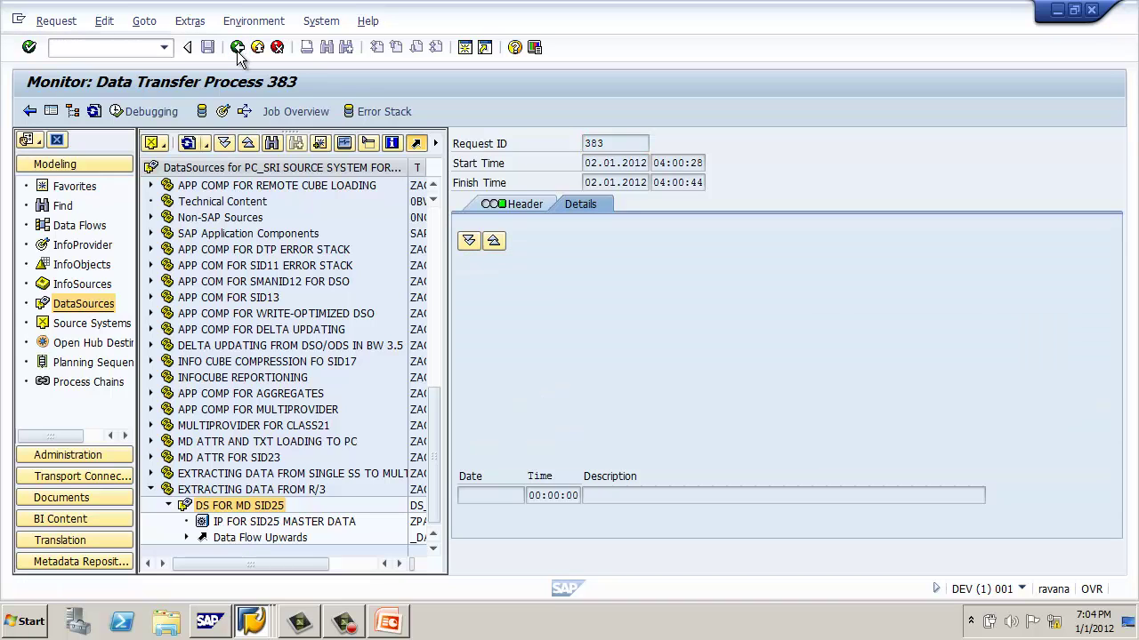
pyautogui.click(237, 48)
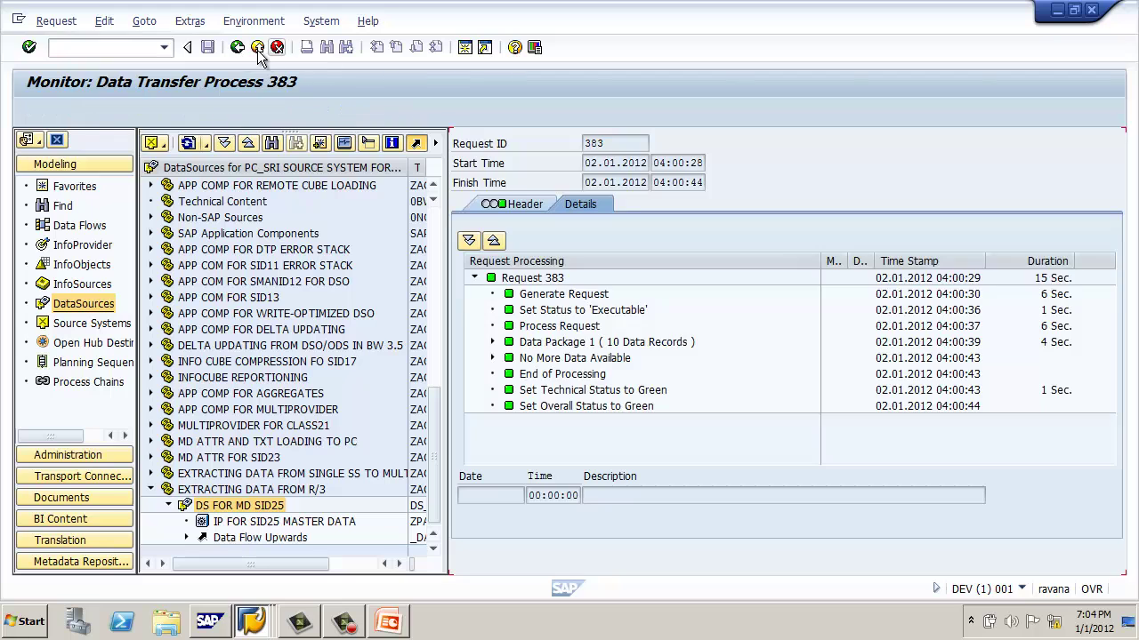
pyautogui.click(257, 48)
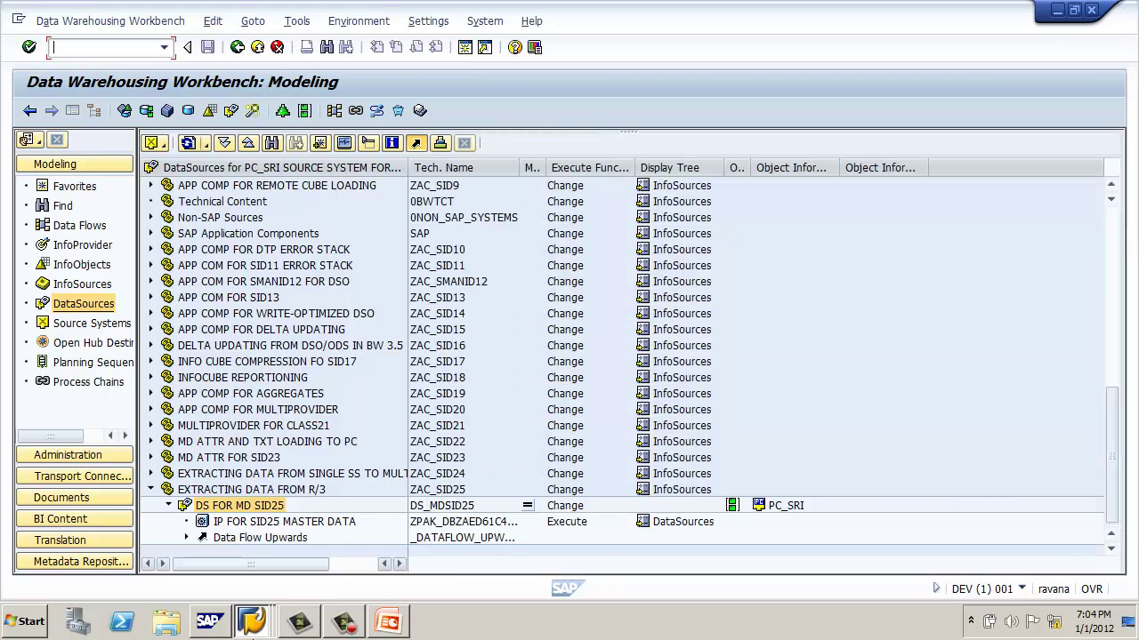
# - Switch to the SAP Easy Access session of the ECC source system
pyautogui.click(253, 623)
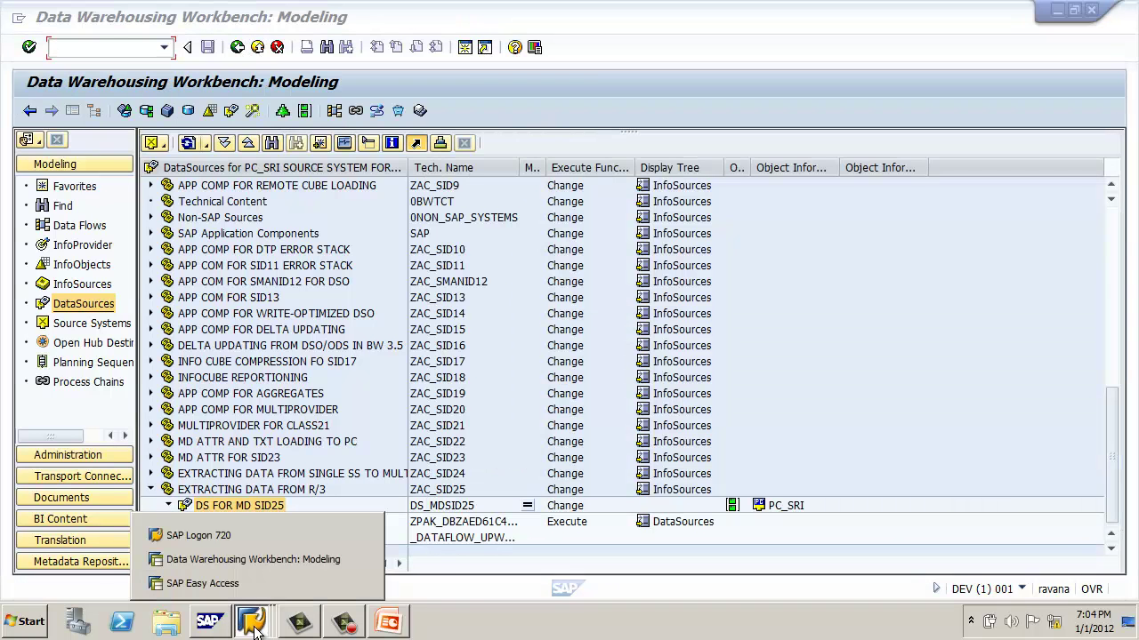
pyautogui.click(254, 579)
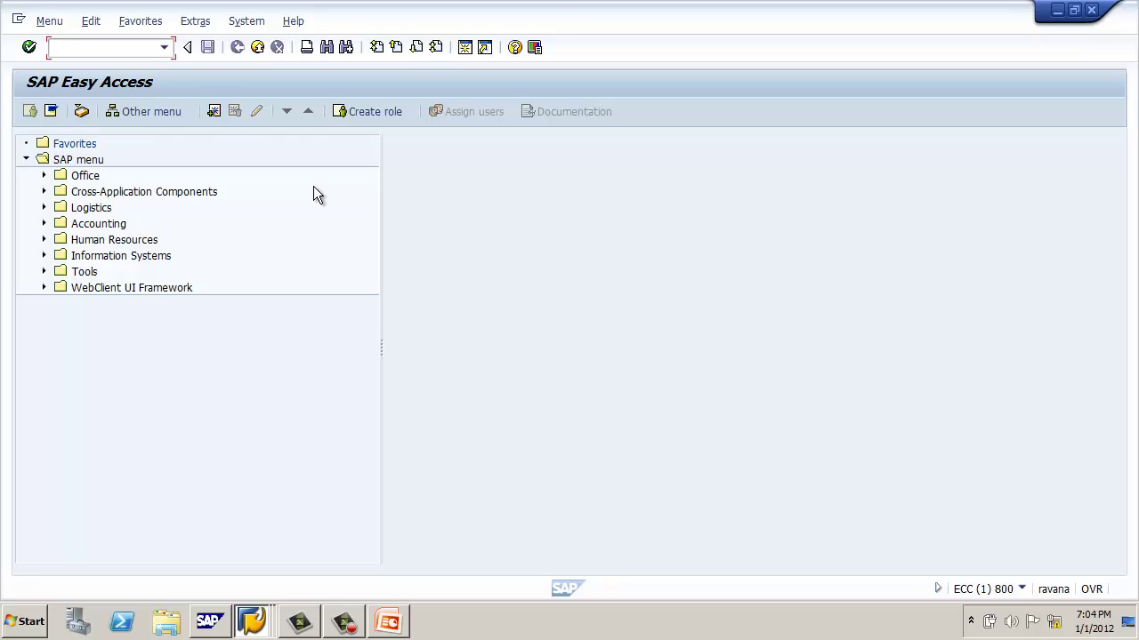
pyautogui.write('RSA9')
pyautogui.press('Return')
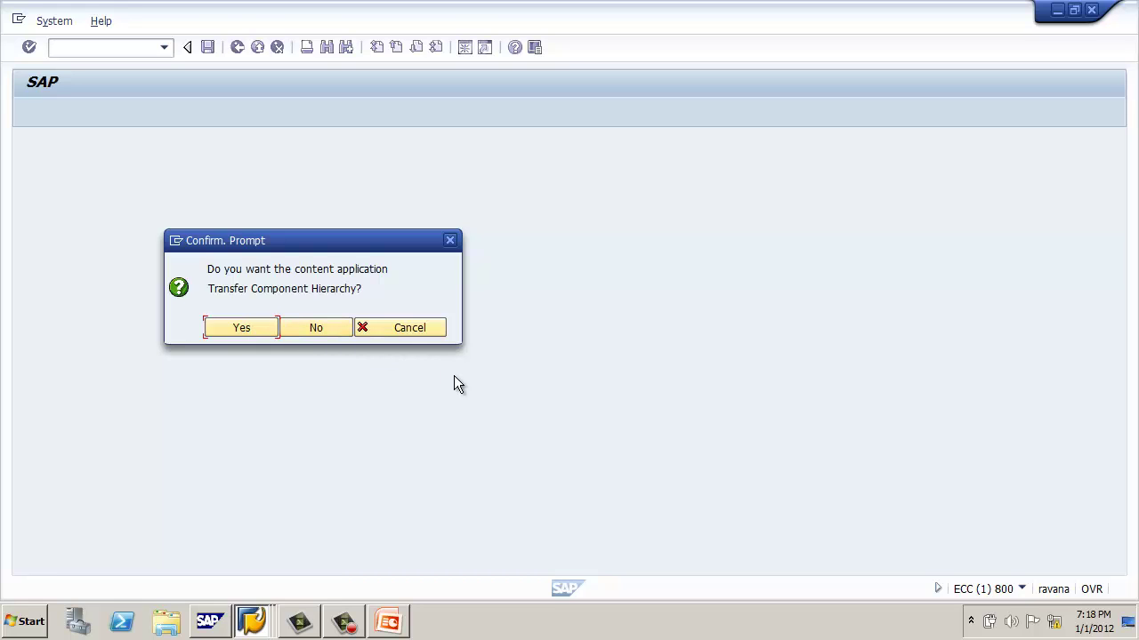
pyautogui.click(428, 328)
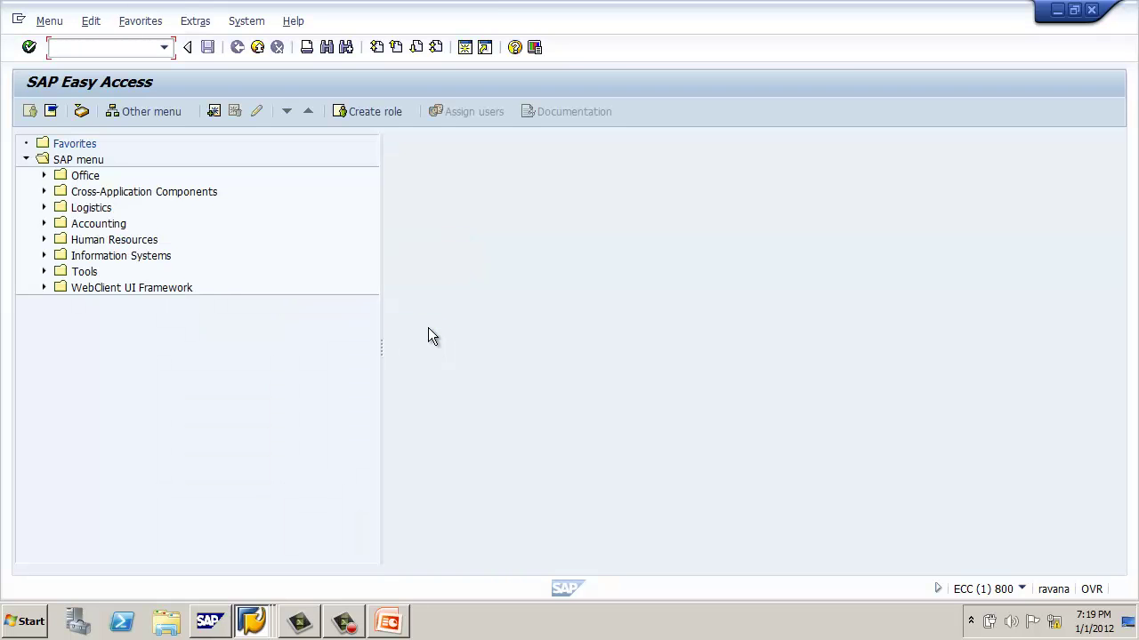
# - Transfer the application component hierarchy from Business Content through transaction SBIW, and return to SAP Easy Access
pyautogui.write('SBIW')
pyautogui.press('Return')
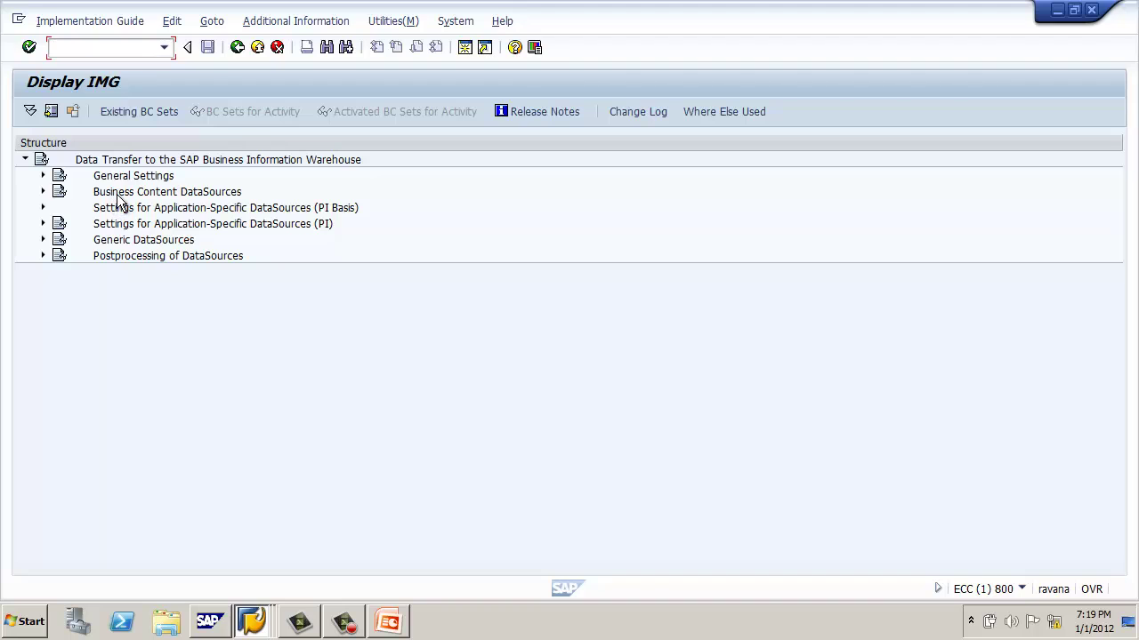
pyautogui.click(43, 192)
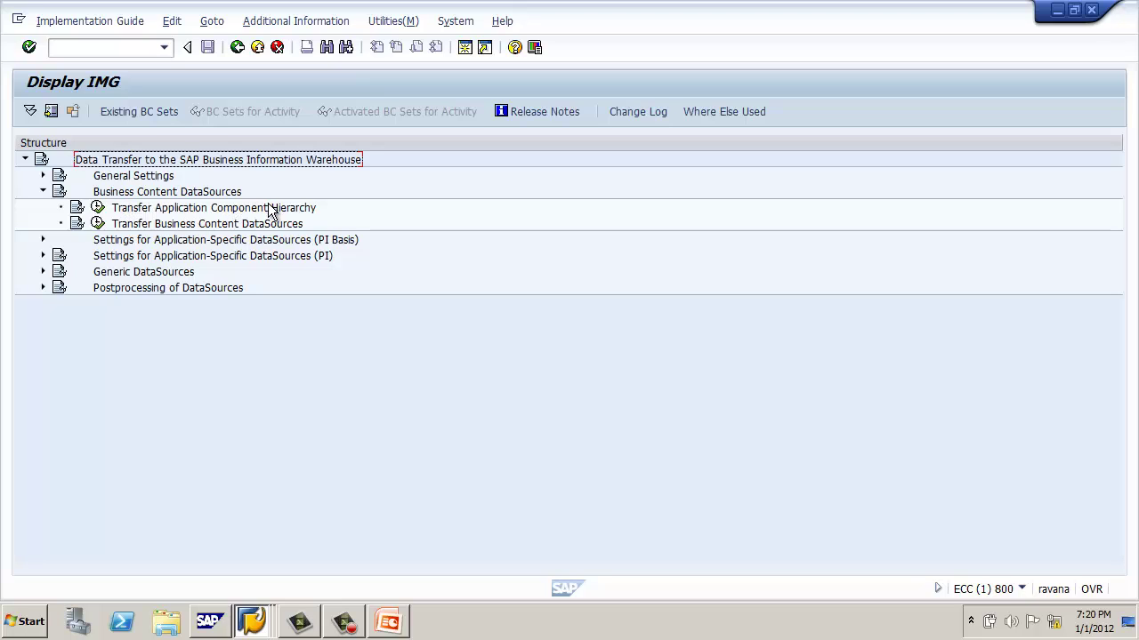
pyautogui.click(98, 209)
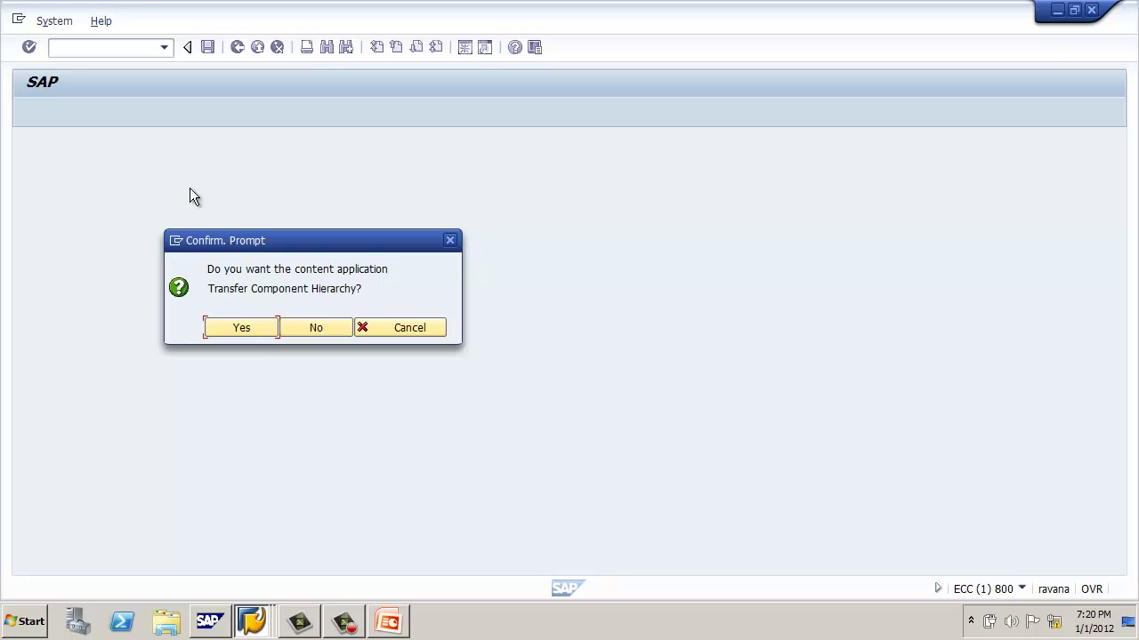
pyautogui.click(243, 329)
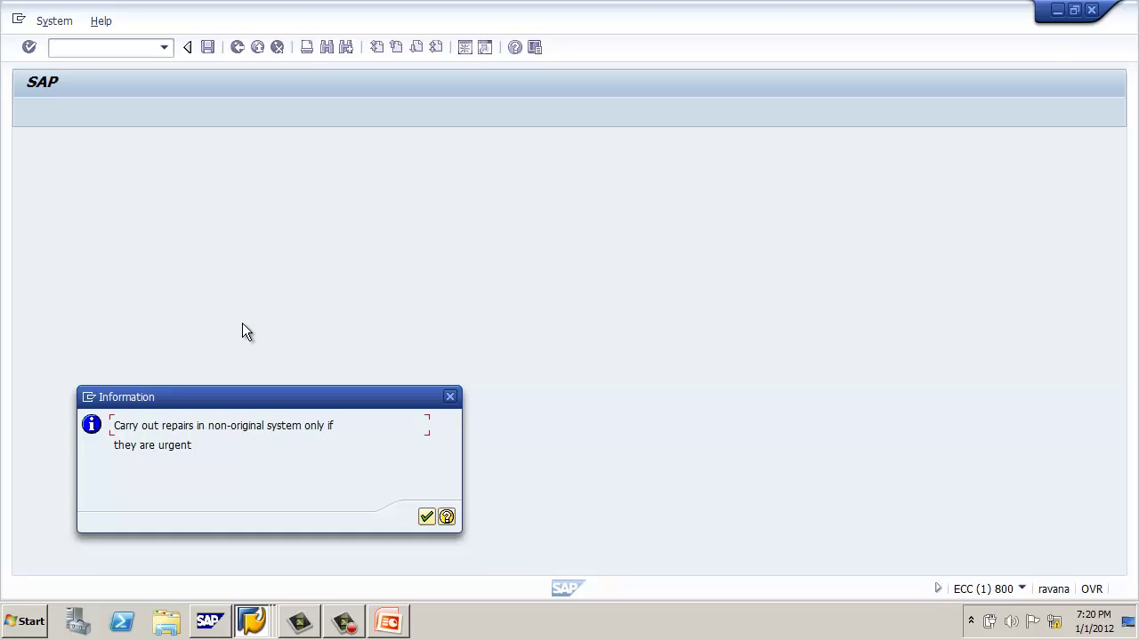
pyautogui.click(426, 517)
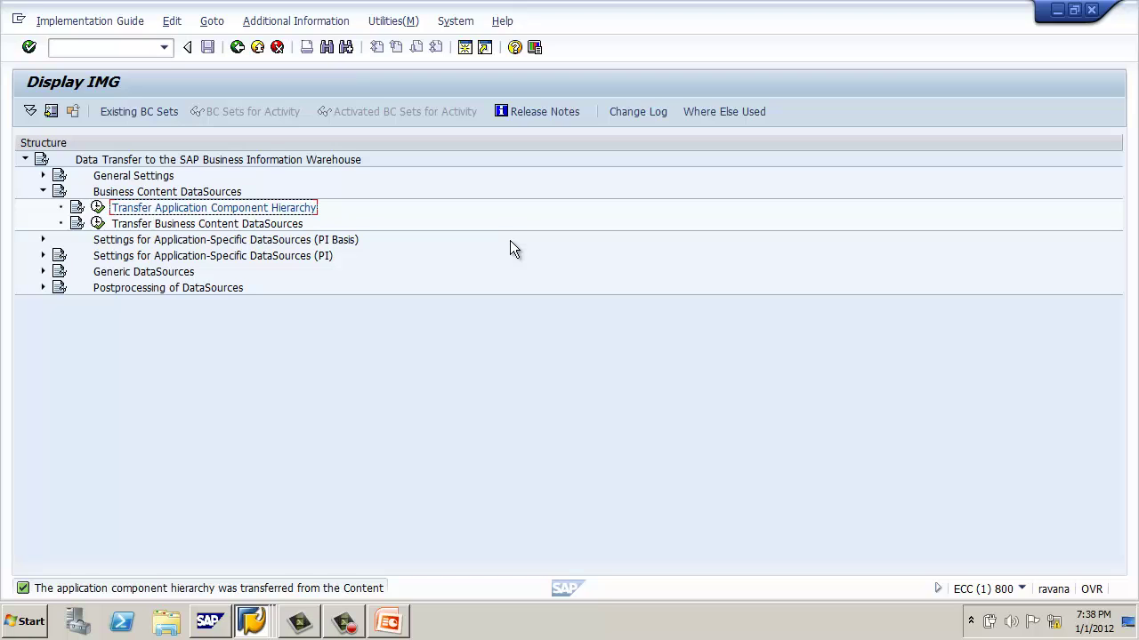
pyautogui.click(238, 47)
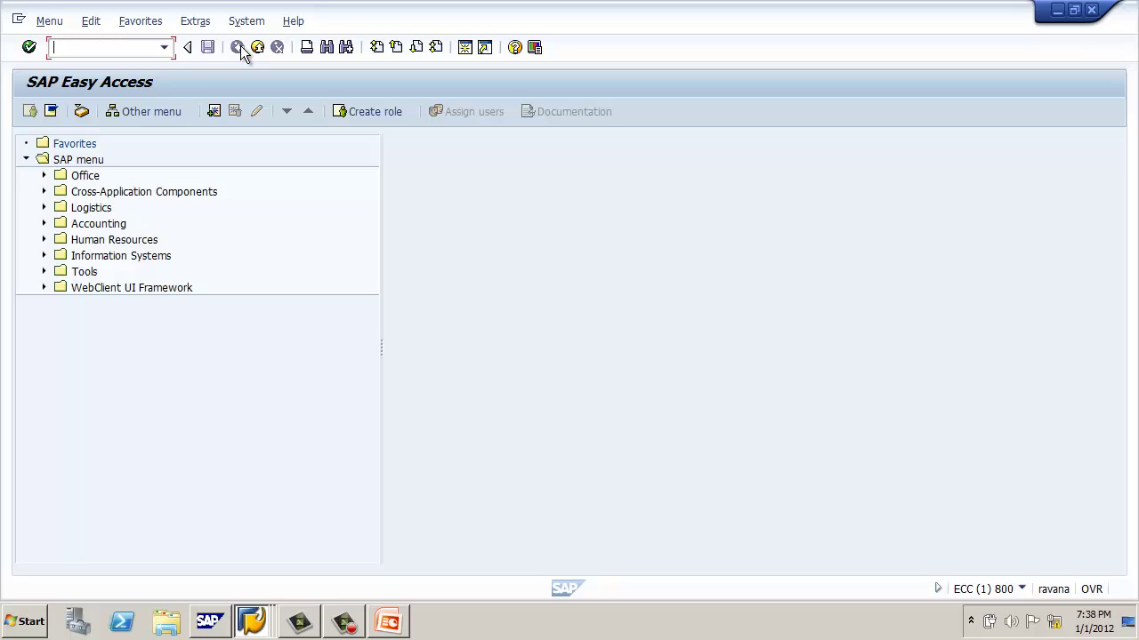
# - View the Business Content DataSource installation through transaction RSA5 and return to SAP Easy Access
pyautogui.write('RSA5')
pyautogui.press('Return')
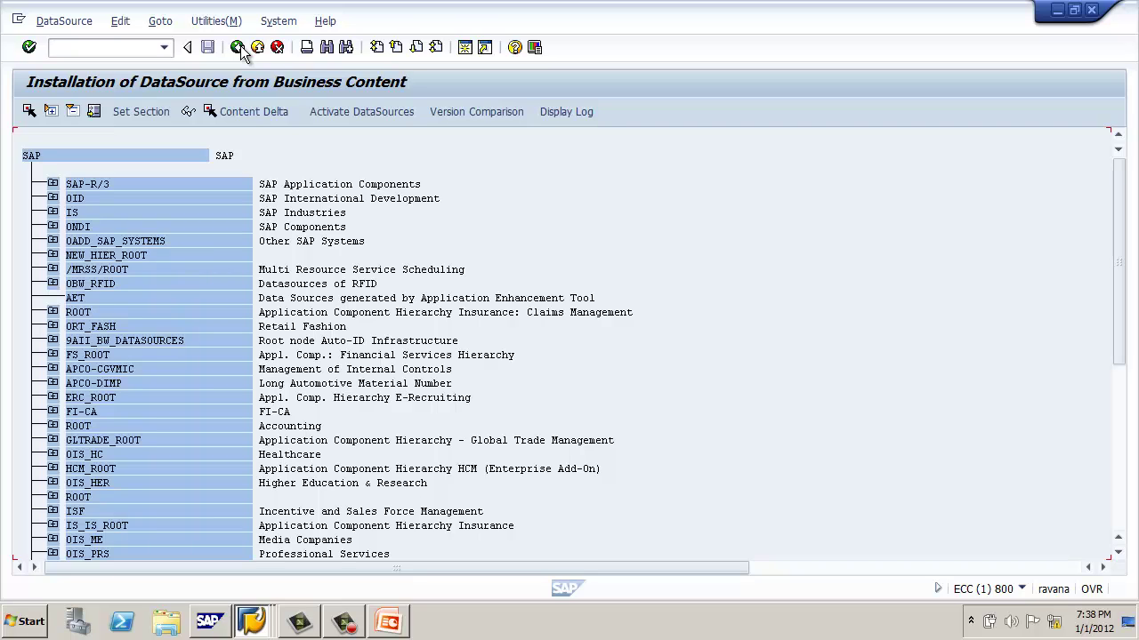
pyautogui.click(257, 46)
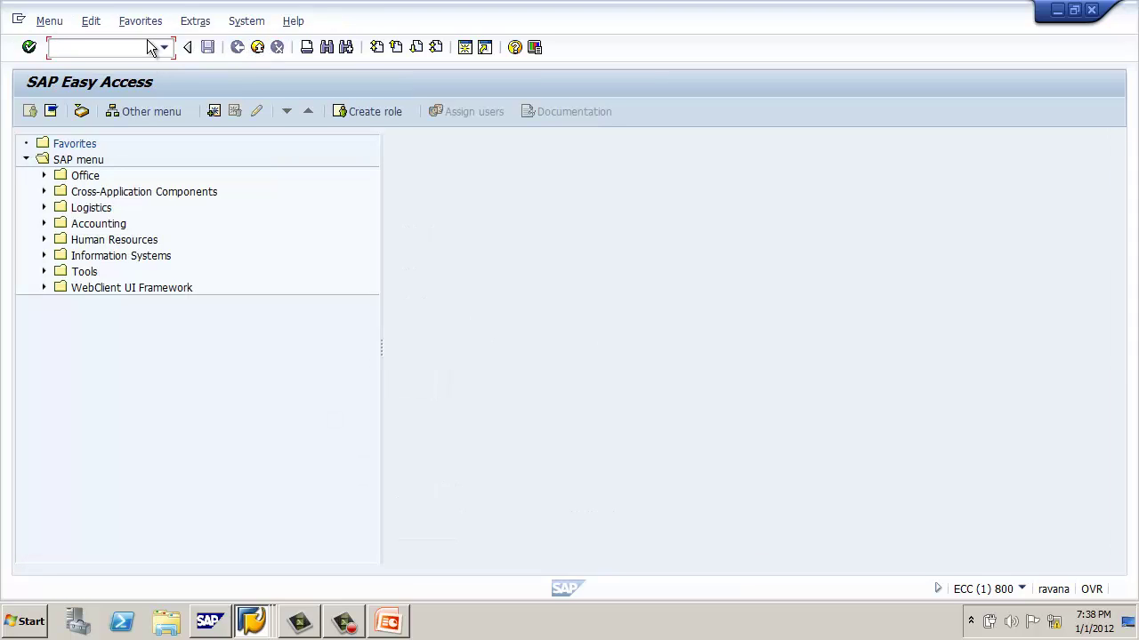
# - Start Transfer Business Content DataSources from transaction SBIW and expand SAP-R/3 down to the Materials Management (MM) DataSources
pyautogui.write('SBIW')
pyautogui.press('Return')
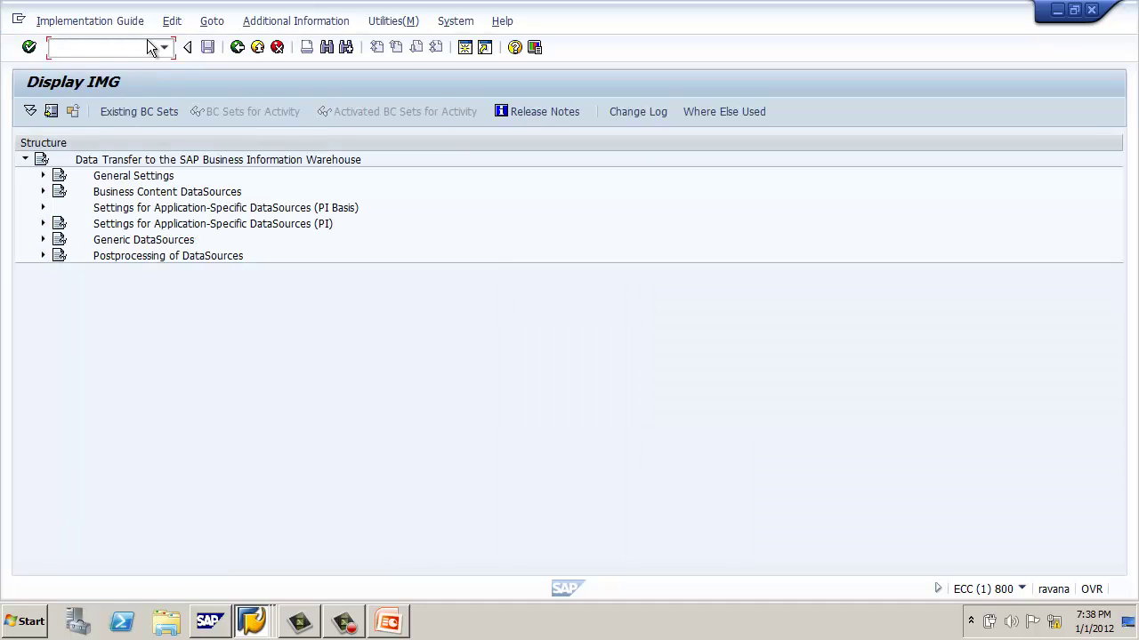
pyautogui.click(43, 192)
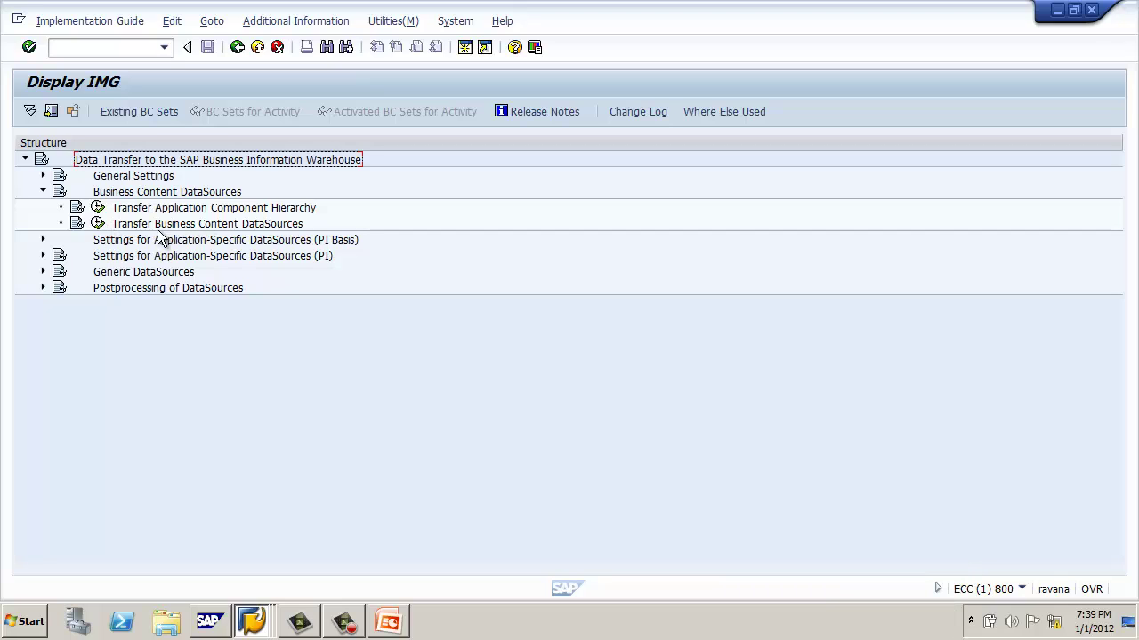
pyautogui.click(100, 224)
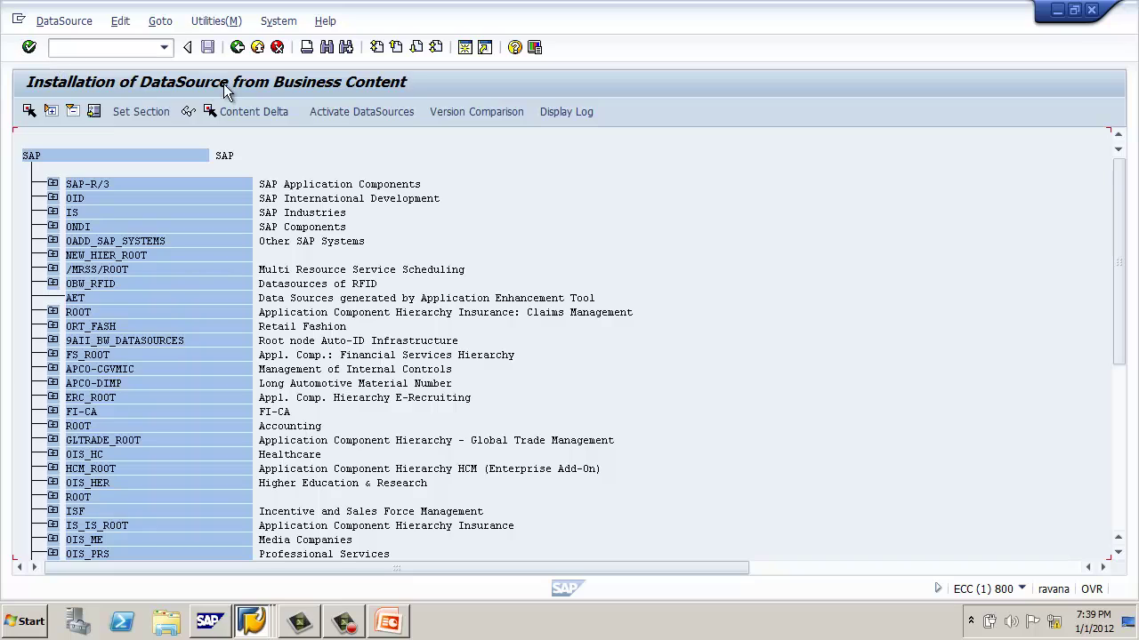
pyautogui.click(53, 184)
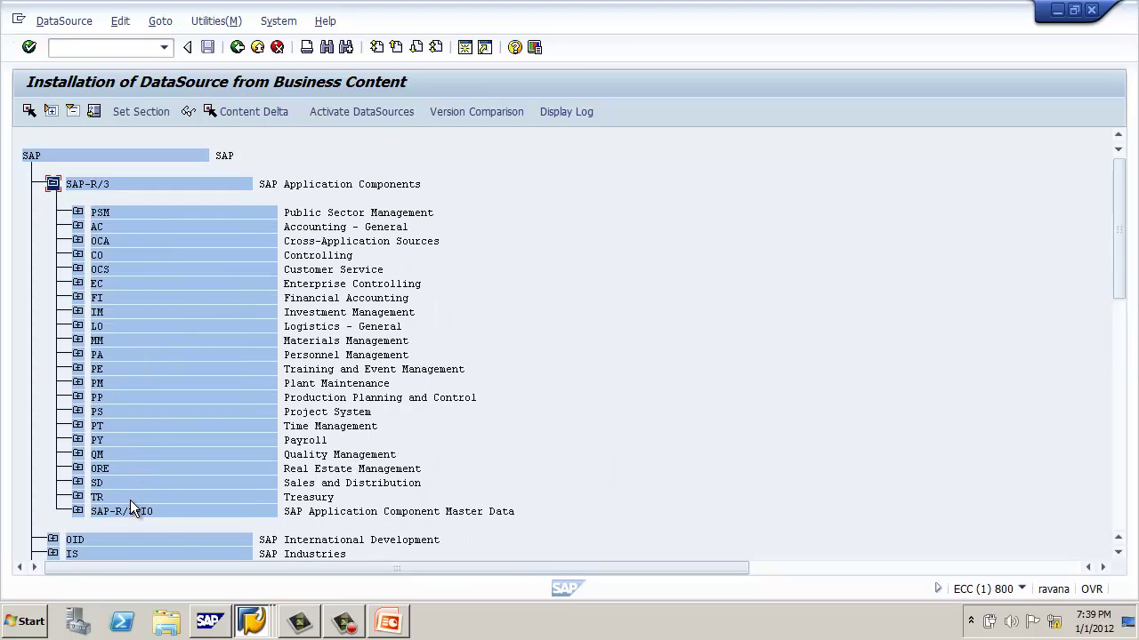
pyautogui.click(78, 341)
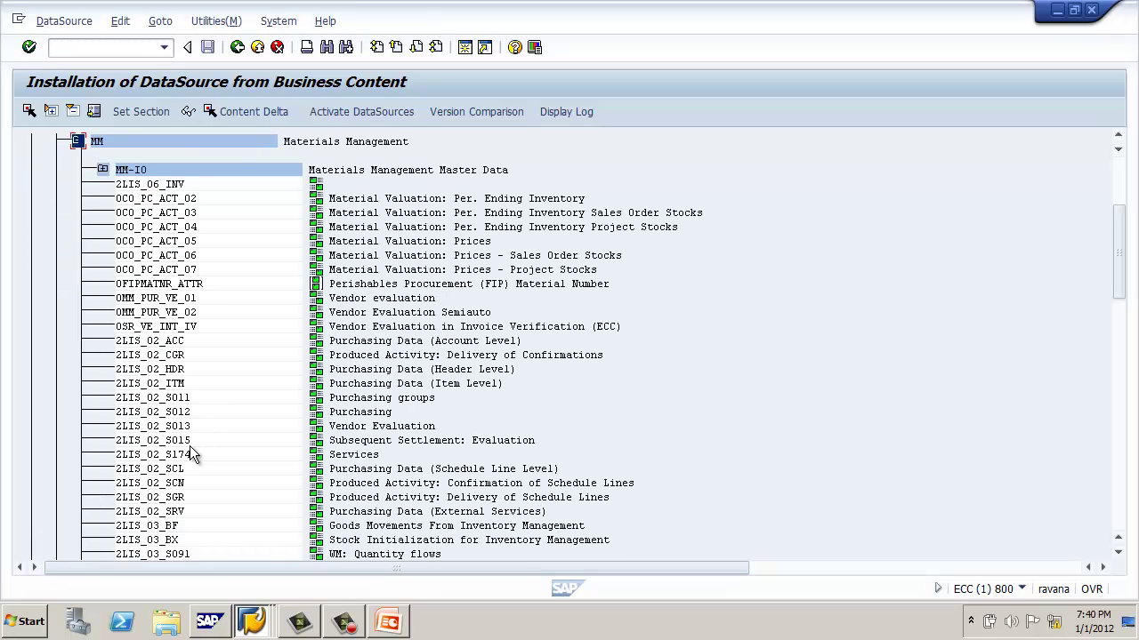
# - Compare the active and content versions of DataSource 2LIS_02_S012 and return to the DataSource list
pyautogui.click(130, 413)
pyautogui.press('Tab')
pyautogui.click(174, 412)
pyautogui.click(488, 113)
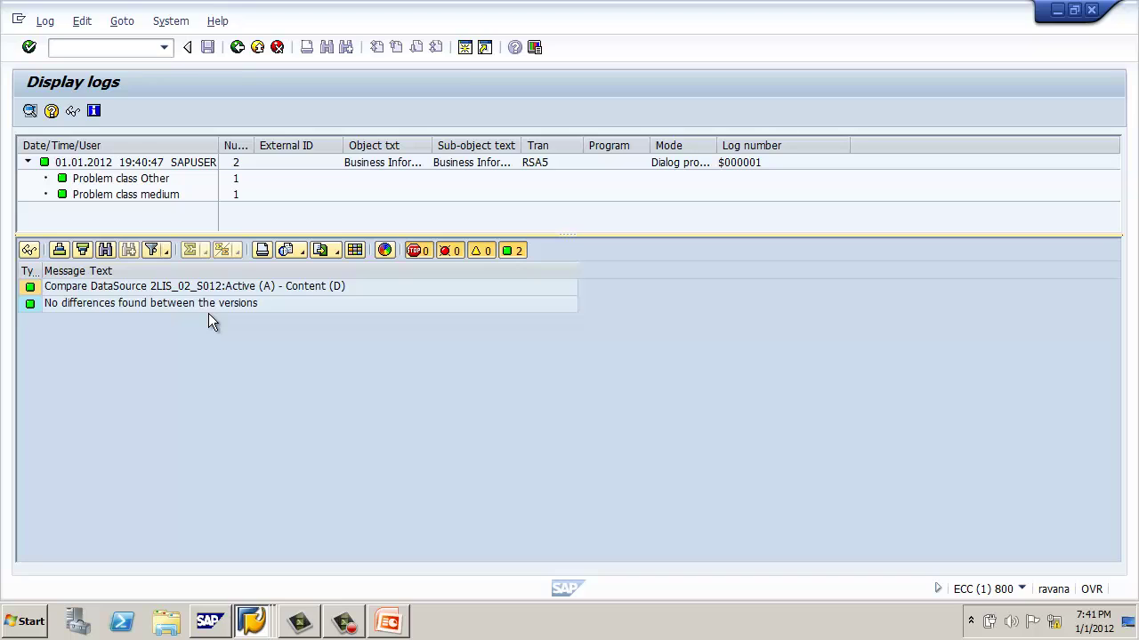
pyautogui.click(238, 48)
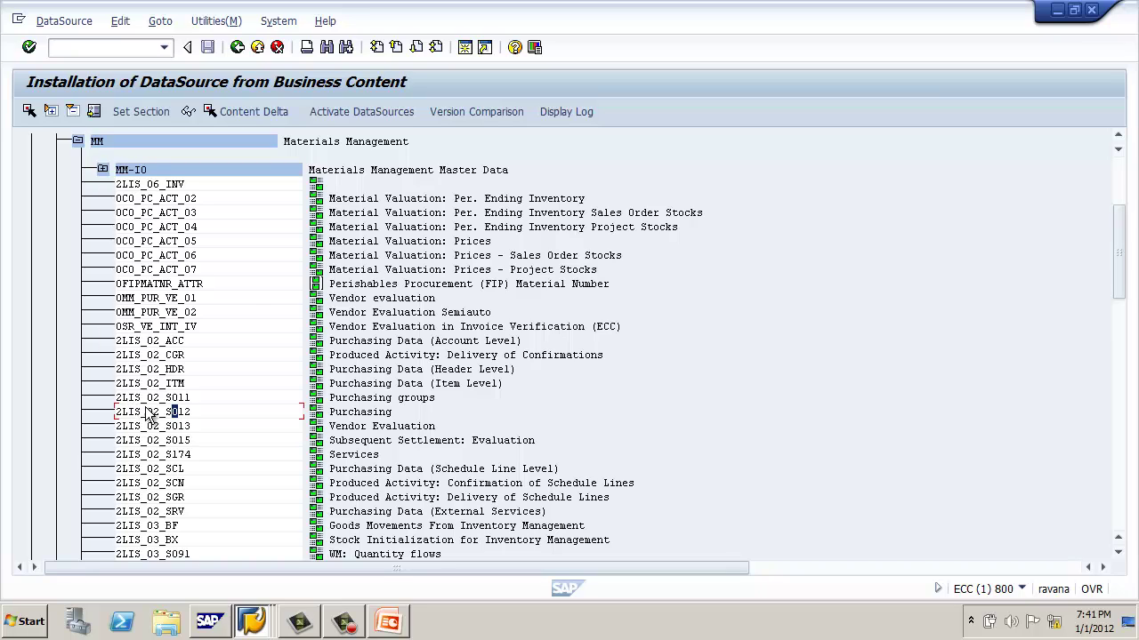
# - Activate DataSource 2LIS_02_S012 from Business Content and recheck its version comparison log
pyautogui.click(362, 114)
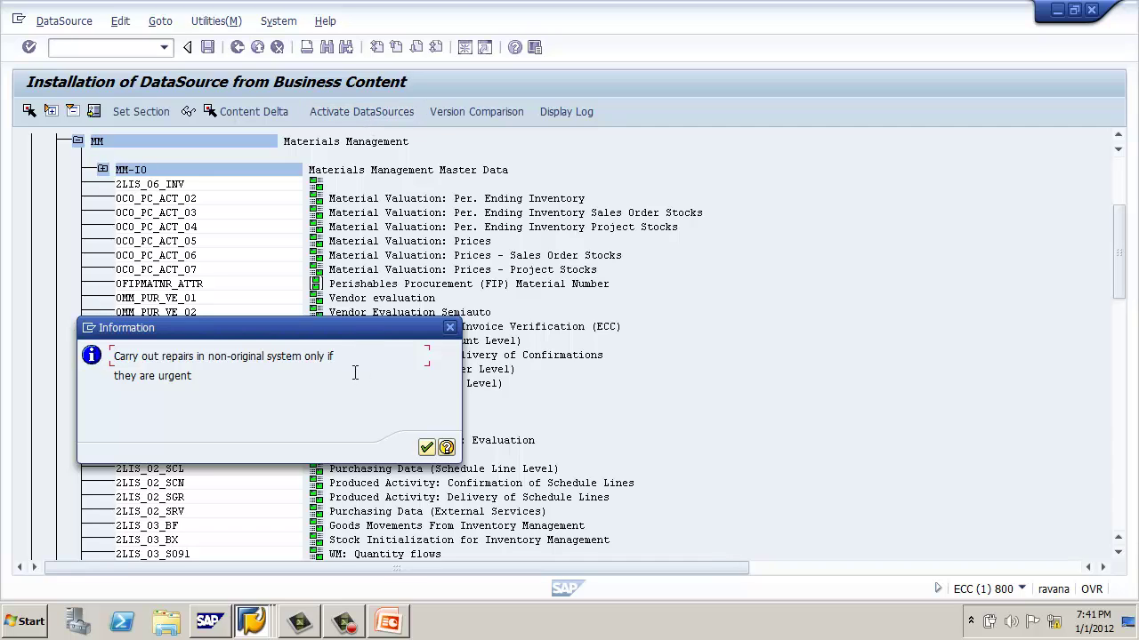
pyautogui.click(426, 447)
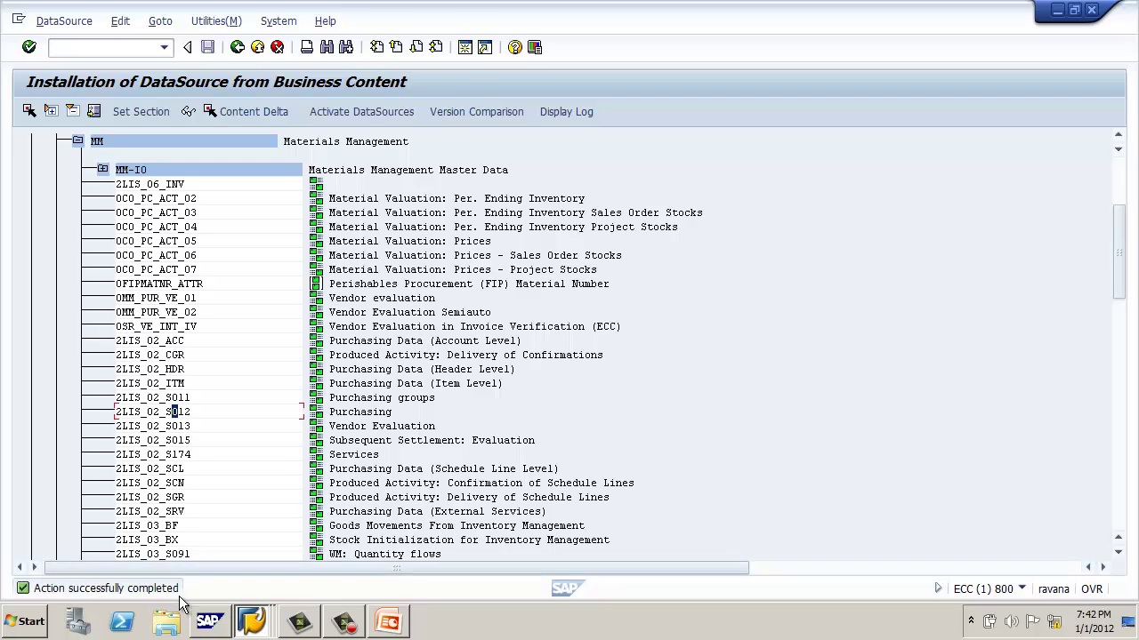
pyautogui.click(480, 113)
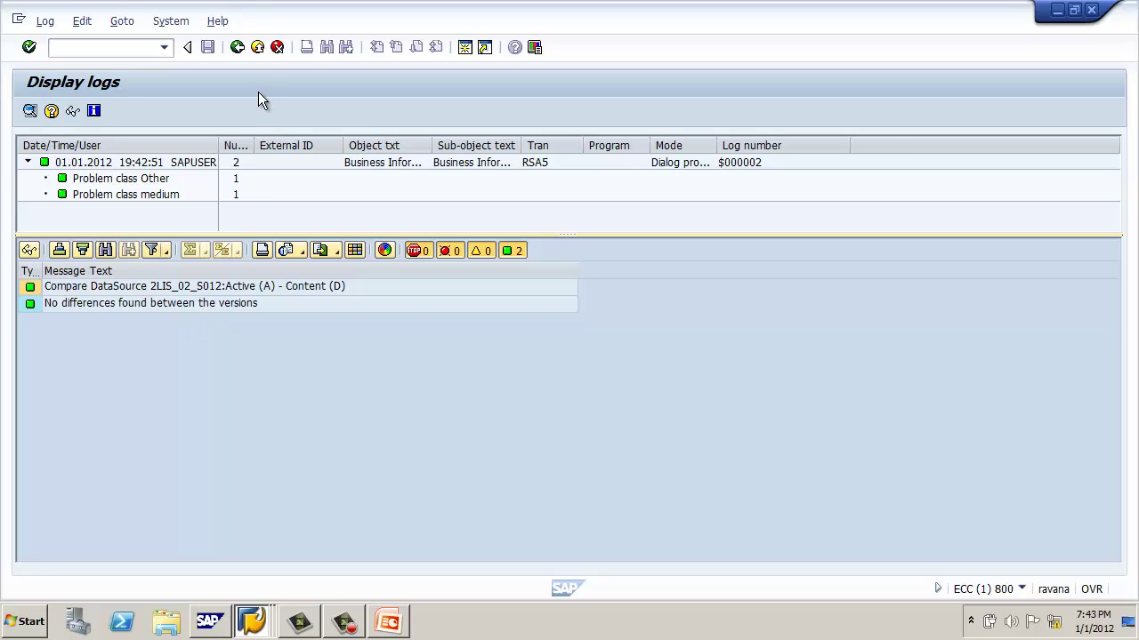
pyautogui.click(242, 49)
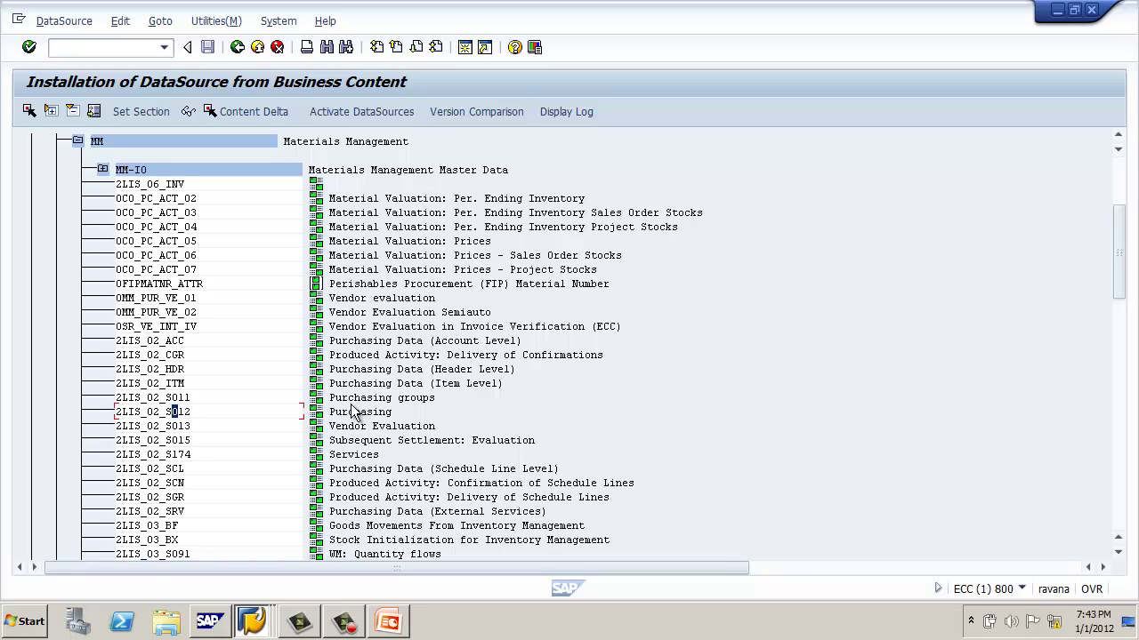
pyautogui.click(512, 115)
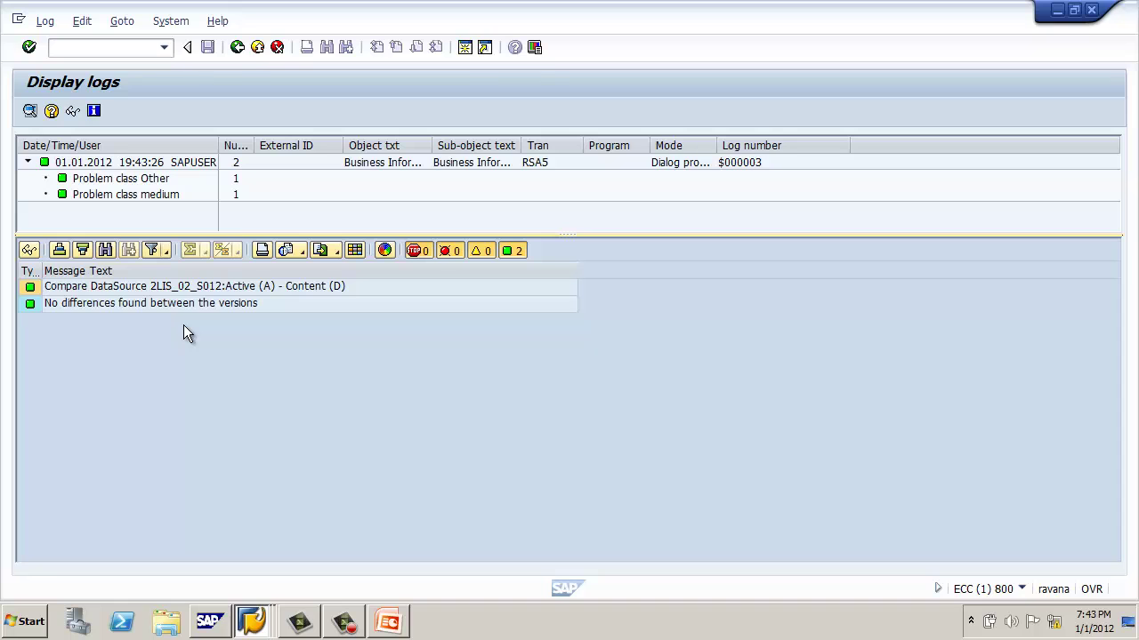
pyautogui.click(237, 47)
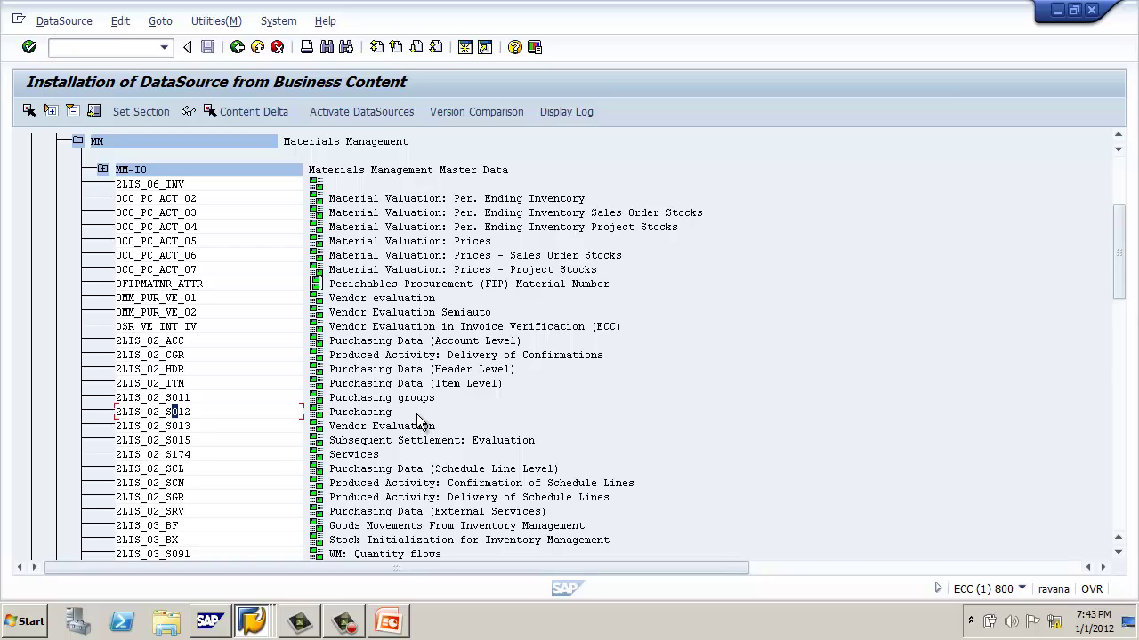
# - Examine the header data, extract structure and field list of DataSource 2LIS_02_S012, and return to the DataSource list
pyautogui.doubleClick(175, 413)
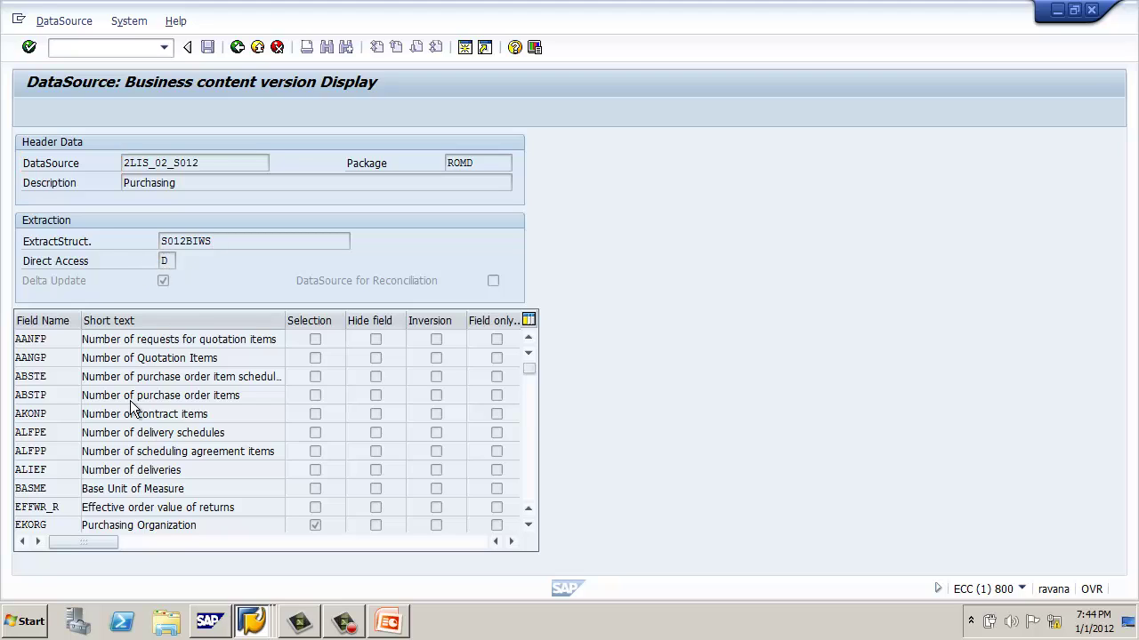
pyautogui.scroll(-8, 132, 402)
pyautogui.scroll(-10, 130, 401)
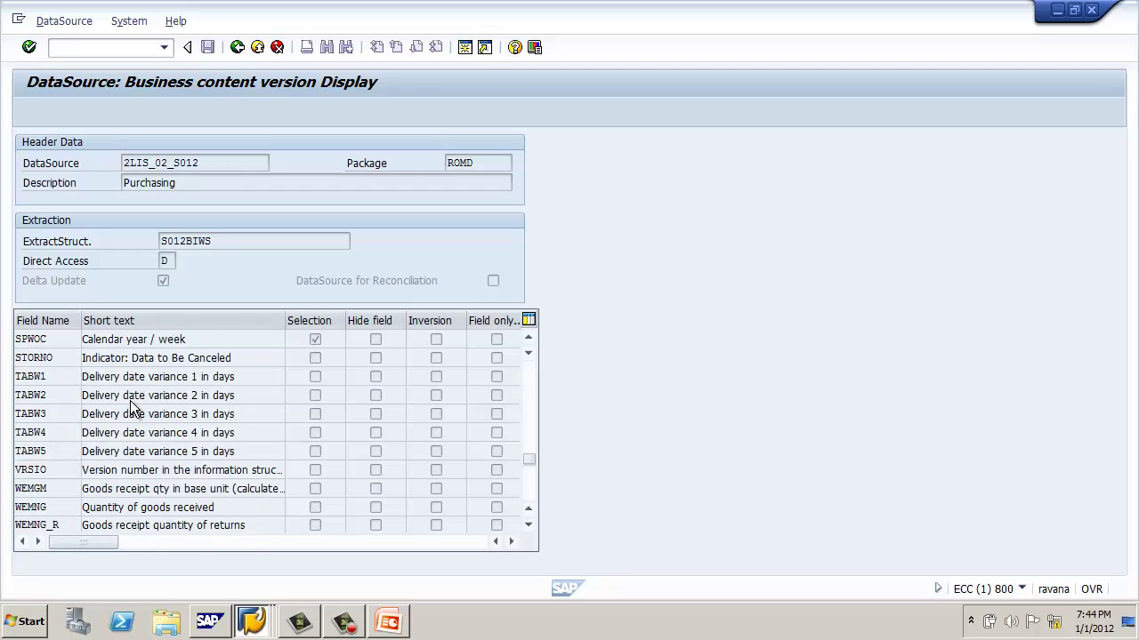
pyautogui.scroll(5, 130, 400)
pyautogui.scroll(10, 130, 398)
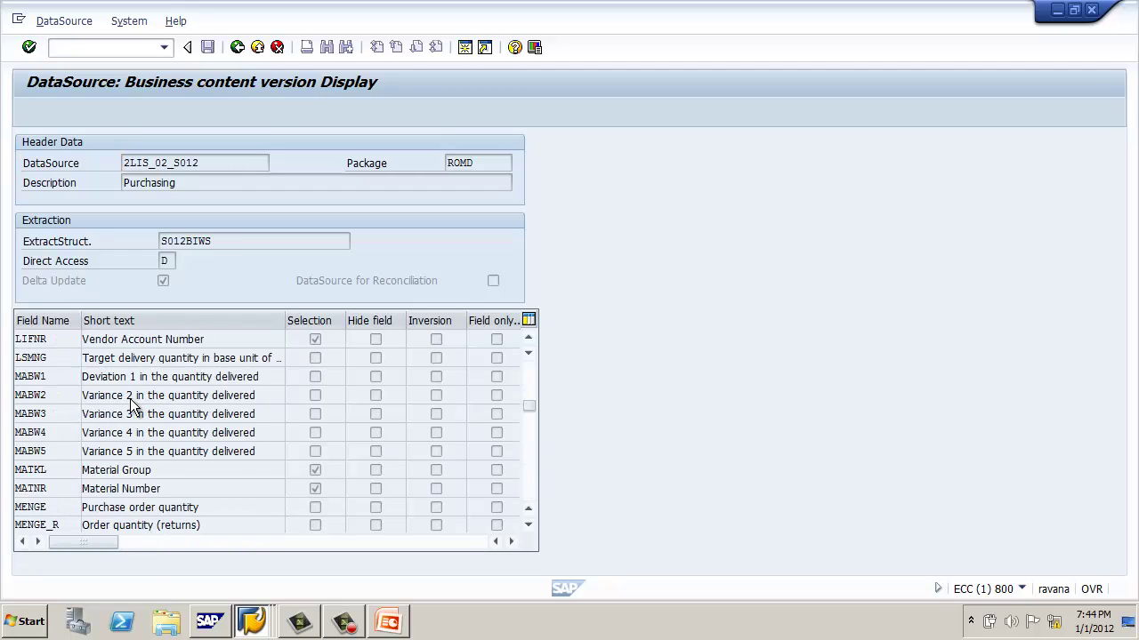
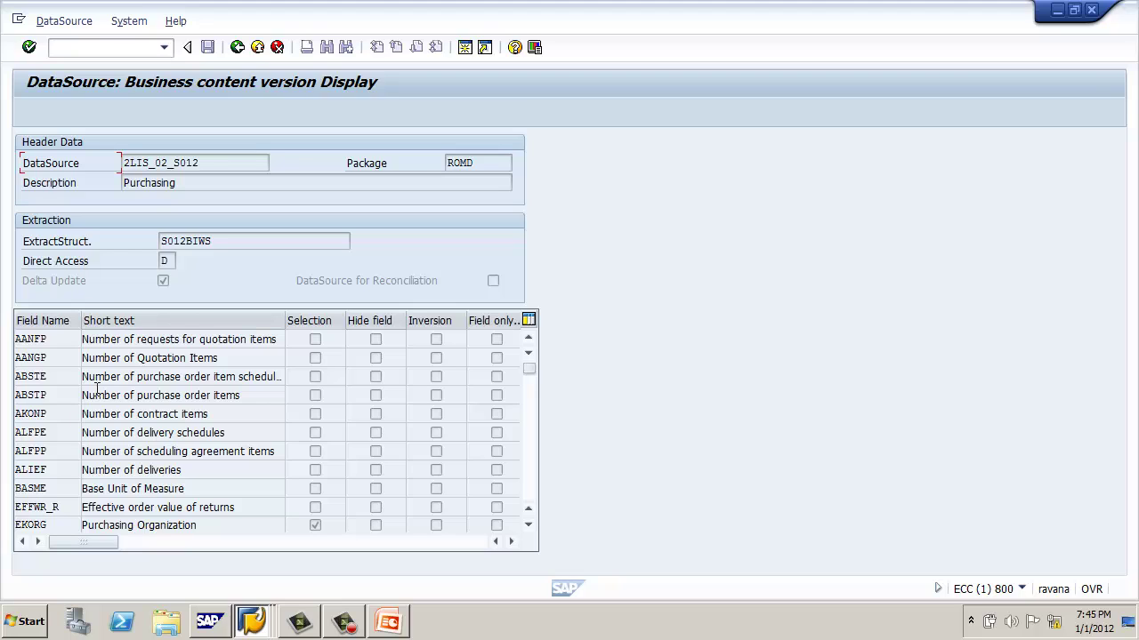
pyautogui.click(237, 47)
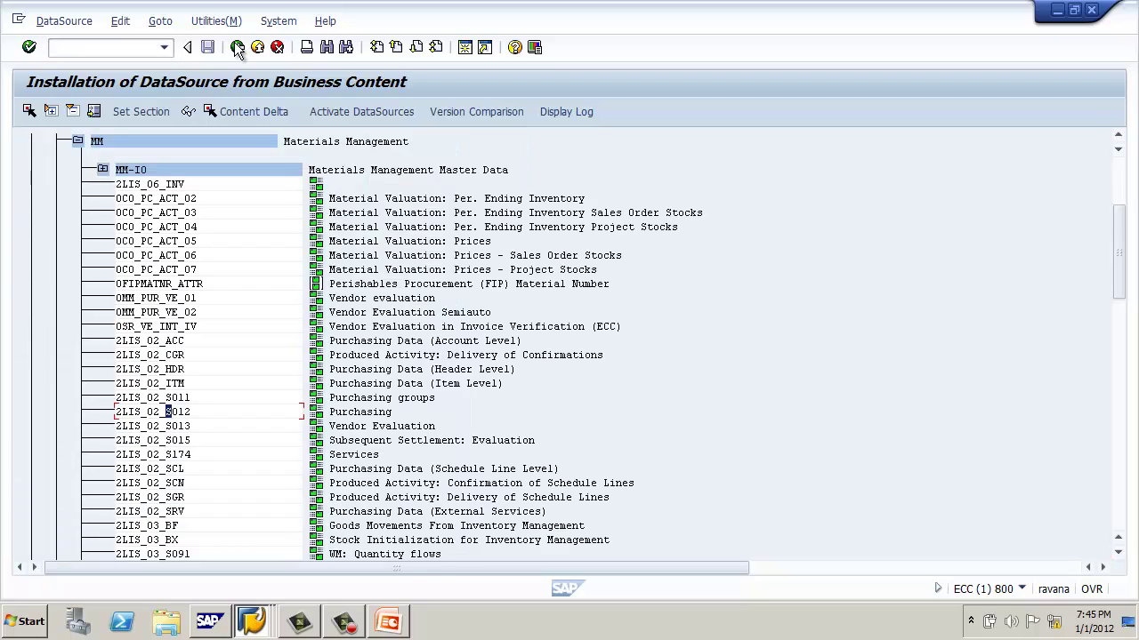
# - Leave the DataSource installation, view Postprocess DataSources and Hierarchy through transaction RSA6, and return to SAP Easy Access
pyautogui.click(237, 47)
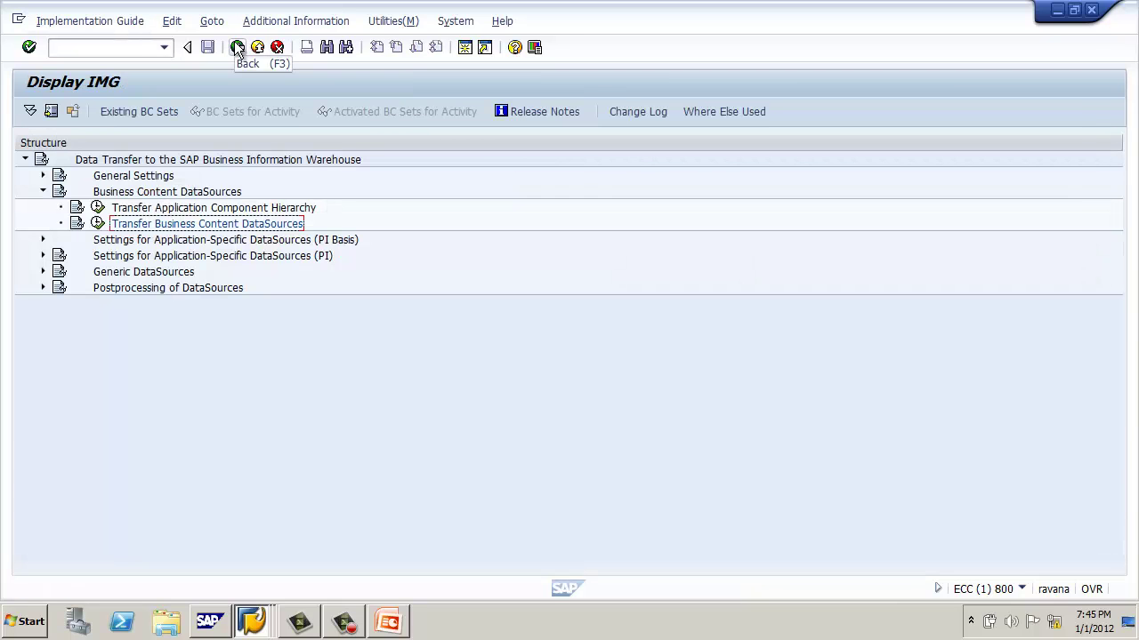
pyautogui.click(237, 48)
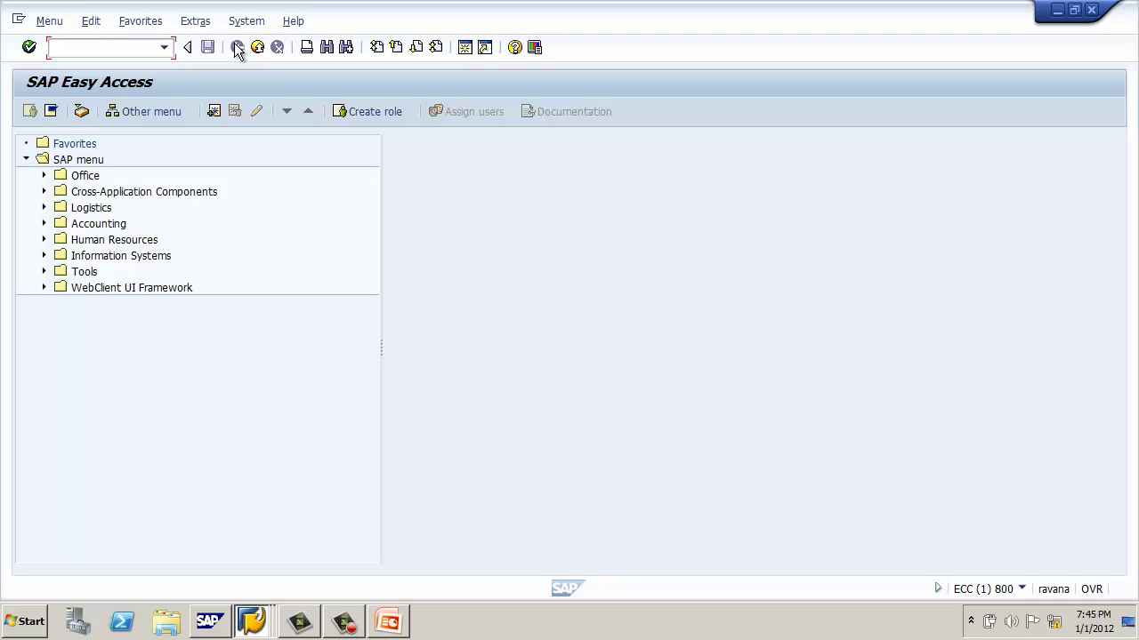
pyautogui.write('RSA6')
pyautogui.press('Return')
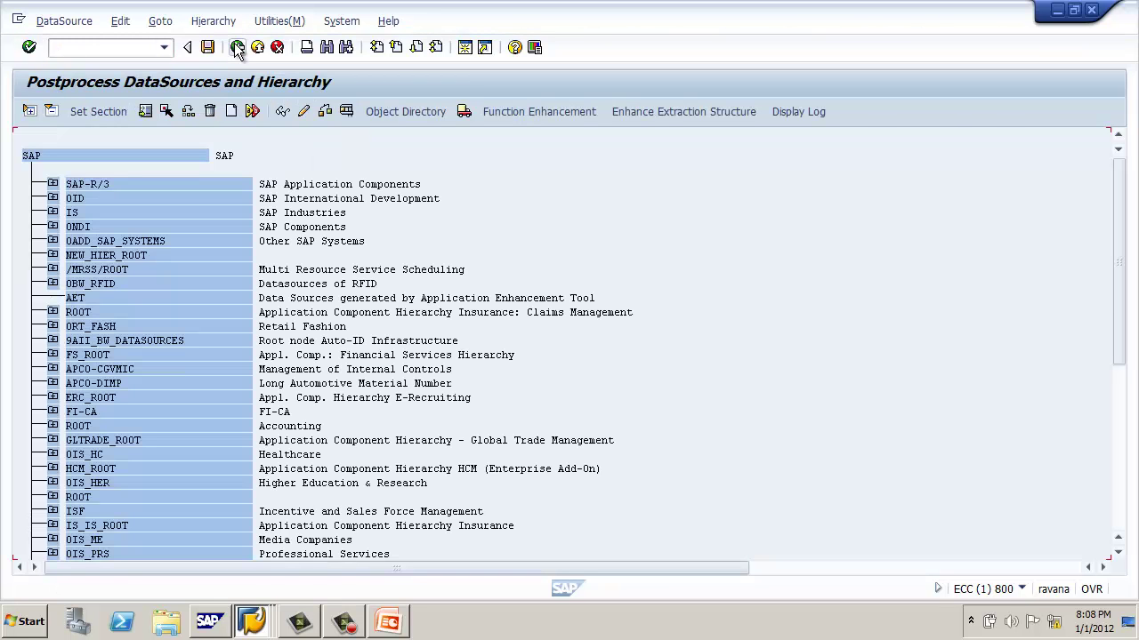
pyautogui.click(235, 47)
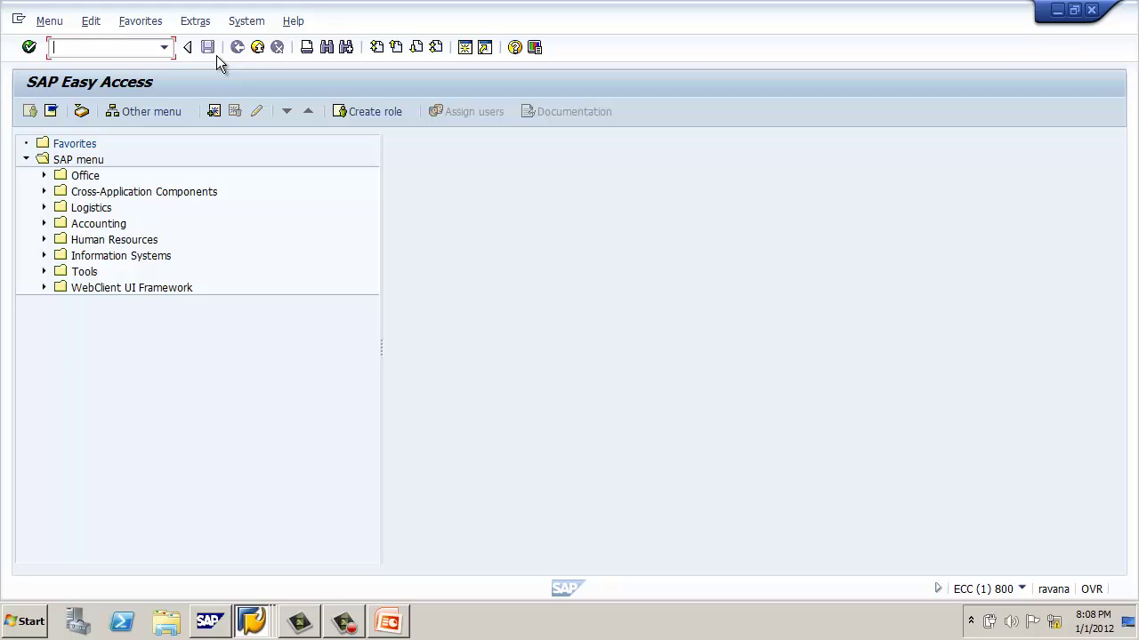
# - Open the DataSource and application component hierarchy postprocessing through transaction SBIW and expand SAP-R/3 down to Materials Management
pyautogui.write('SBIW')
pyautogui.press('Return')
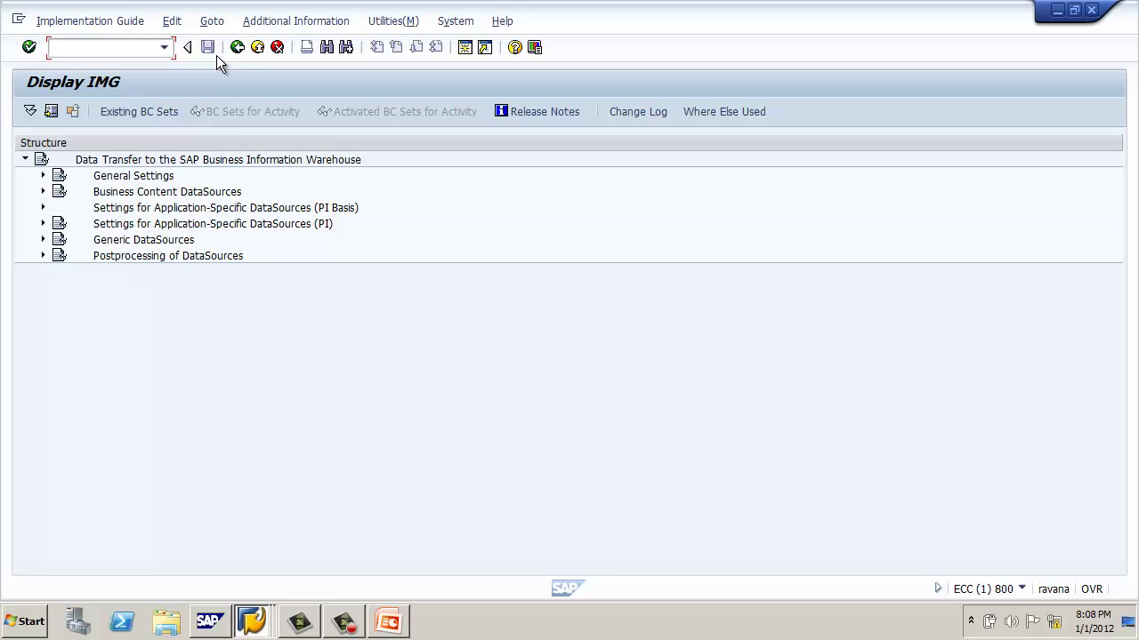
pyautogui.click(43, 256)
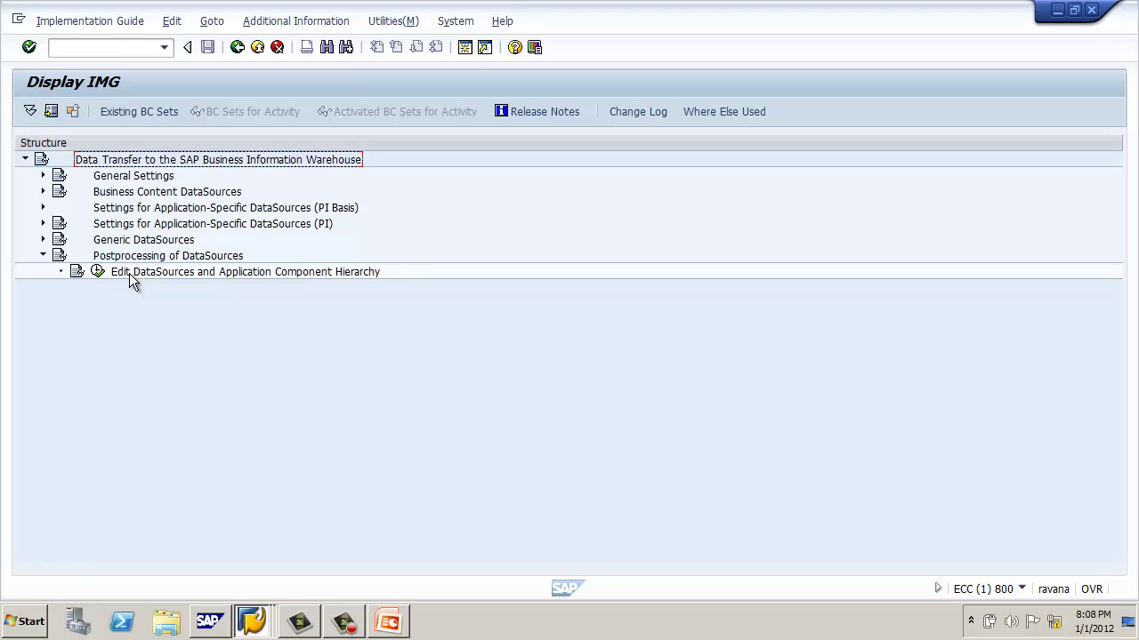
pyautogui.click(98, 271)
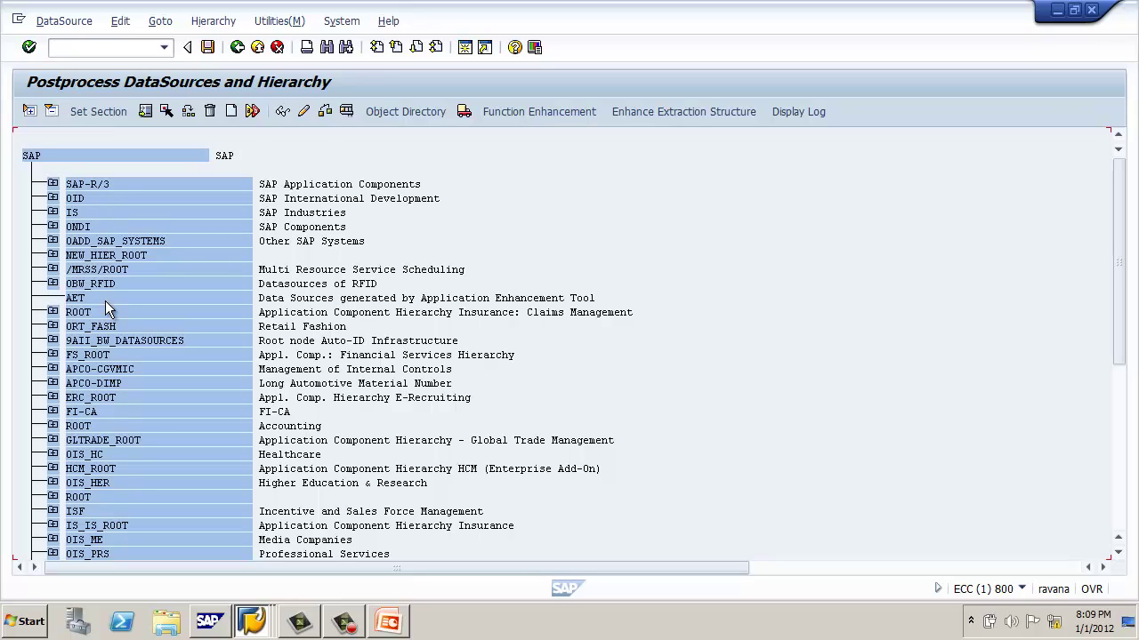
pyautogui.click(53, 183)
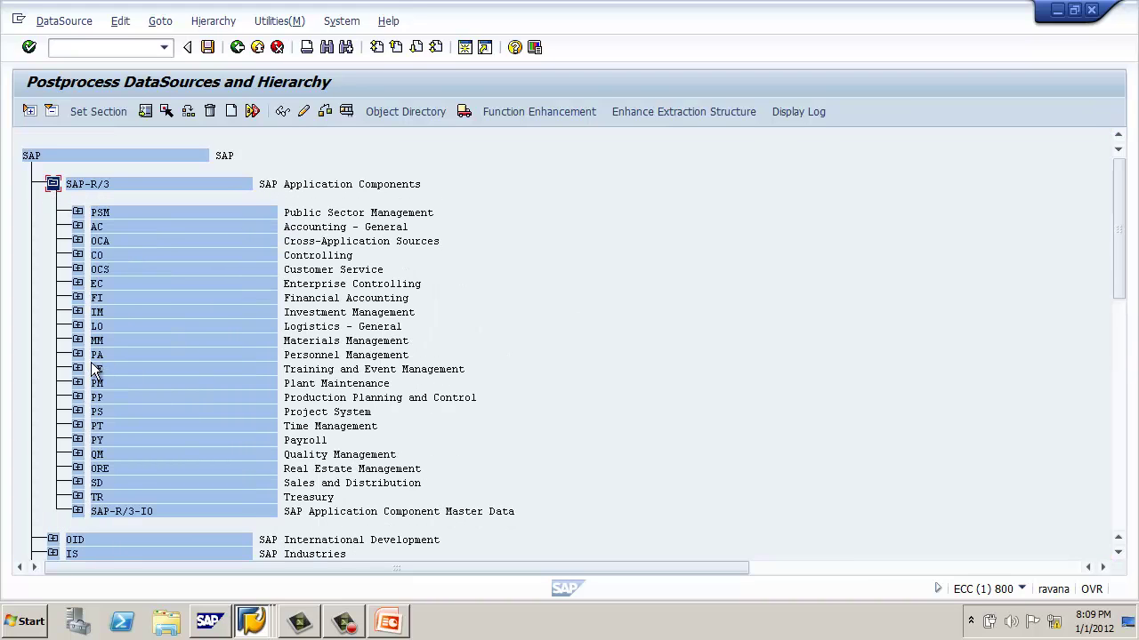
pyautogui.click(78, 339)
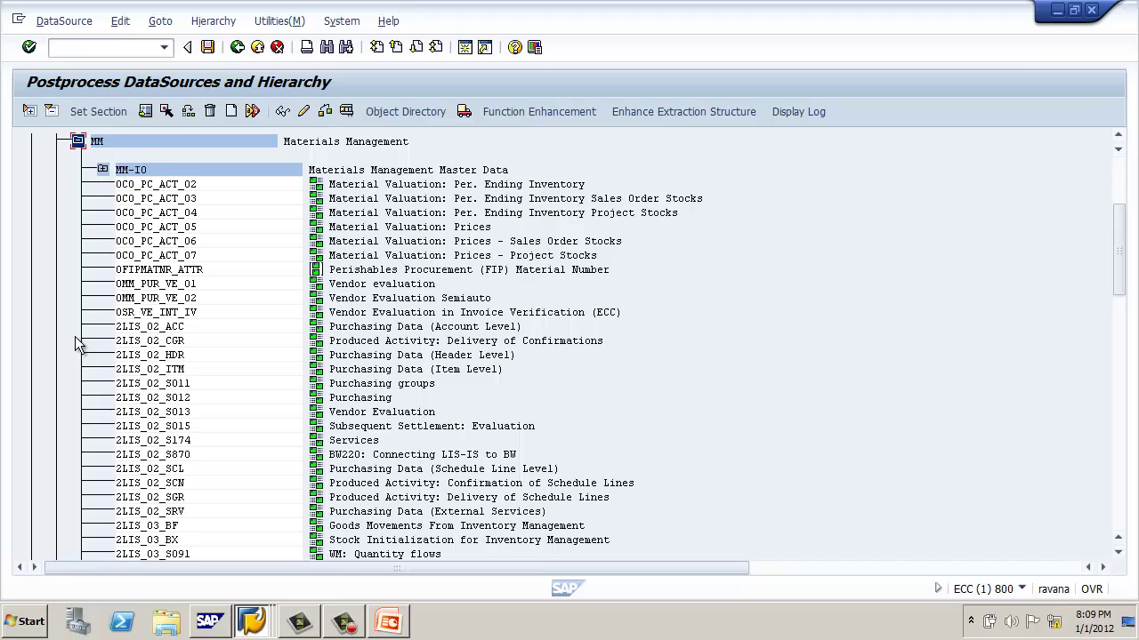
# - Open DataSource 2LIS_02_S012 for editing, examine its field selection and hide settings, and return to SAP Easy Access
pyautogui.click(164, 398)
pyautogui.click(307, 115)
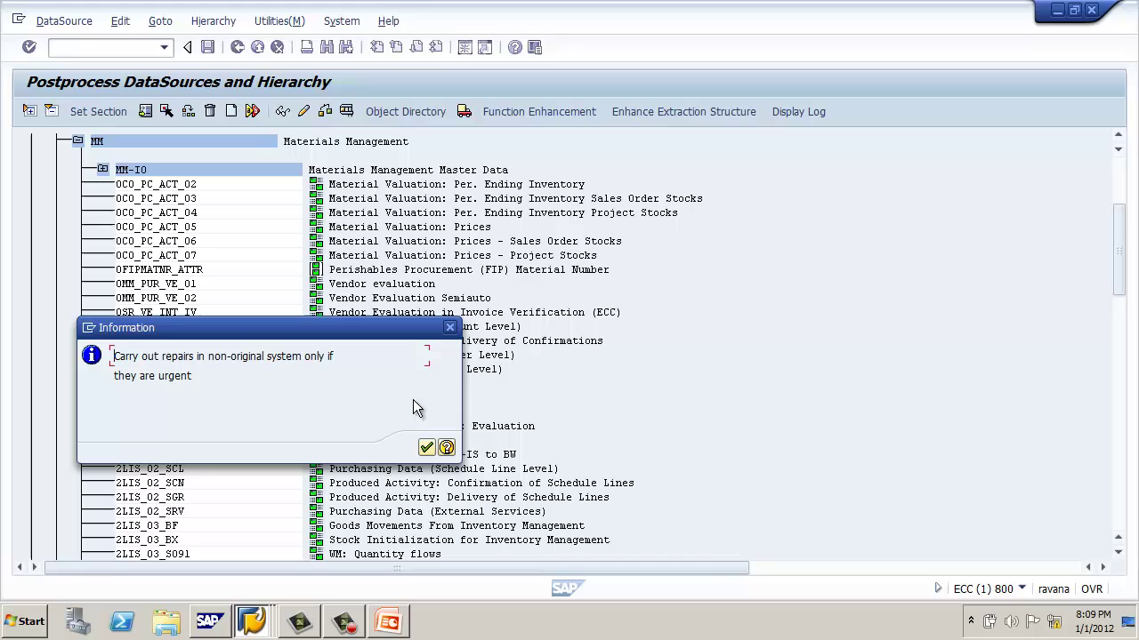
pyautogui.click(426, 447)
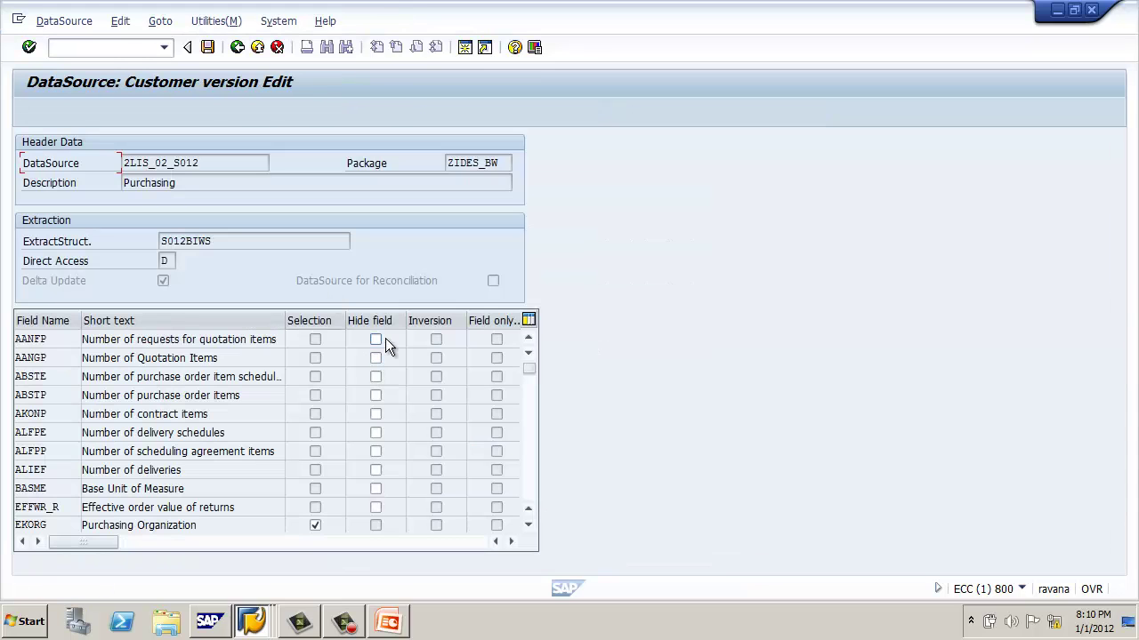
pyautogui.scroll(-1, 391, 450)
pyautogui.click(526, 393)
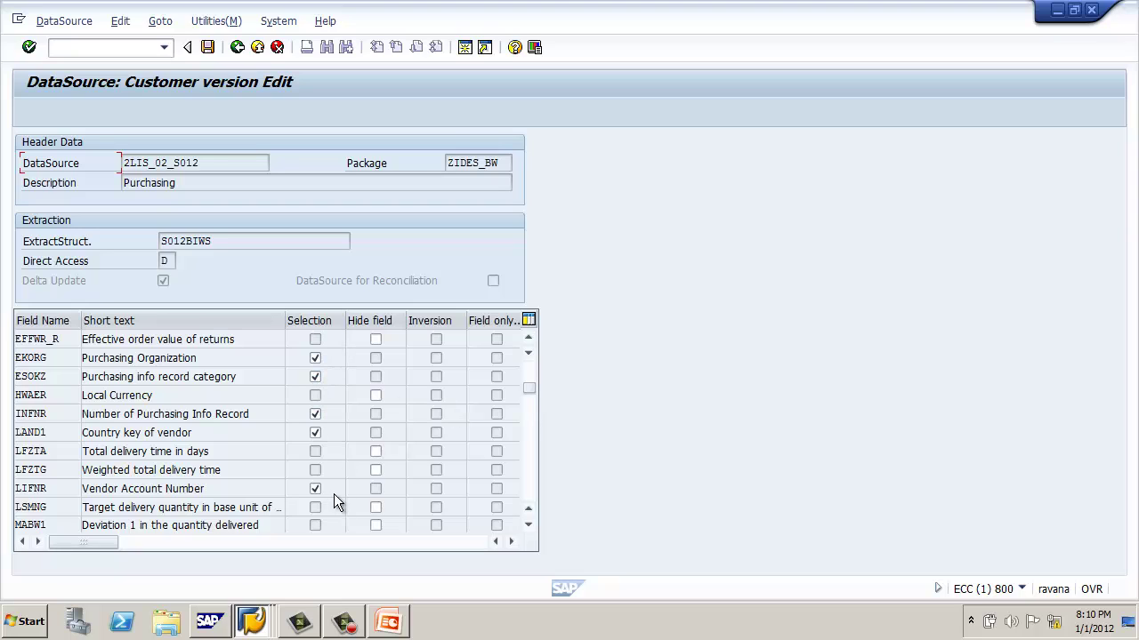
pyautogui.moveTo(528, 388); pyautogui.dragTo(525, 451)
pyautogui.moveTo(528, 501); pyautogui.dragTo(527, 506)
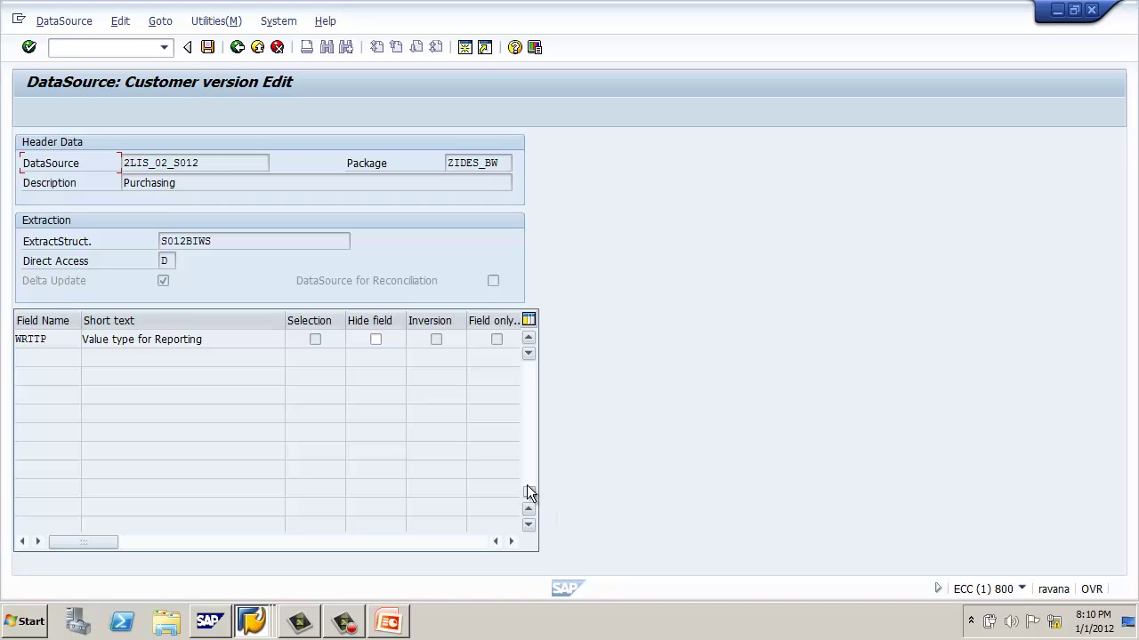
pyautogui.moveTo(529, 494); pyautogui.dragTo(531, 369)
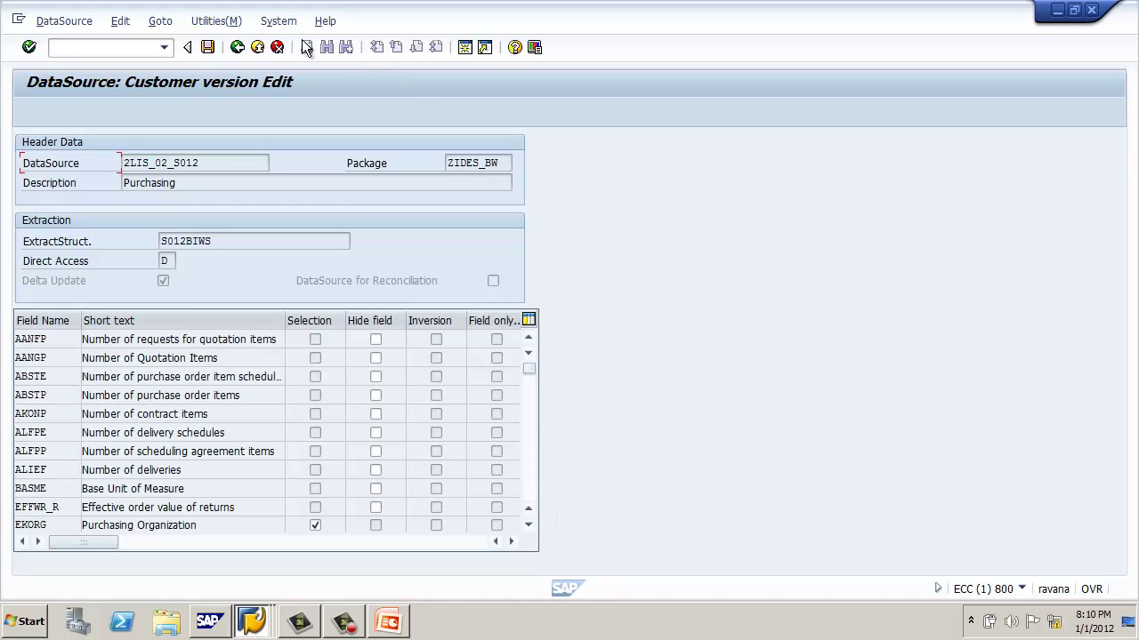
pyautogui.click(238, 49)
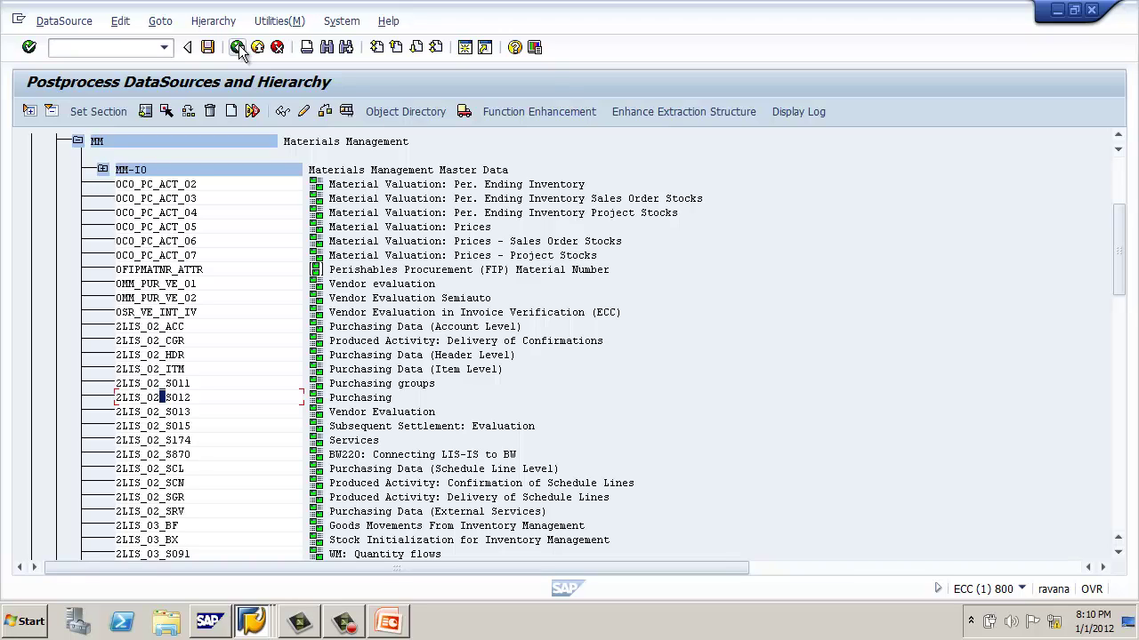
pyautogui.click(237, 47)
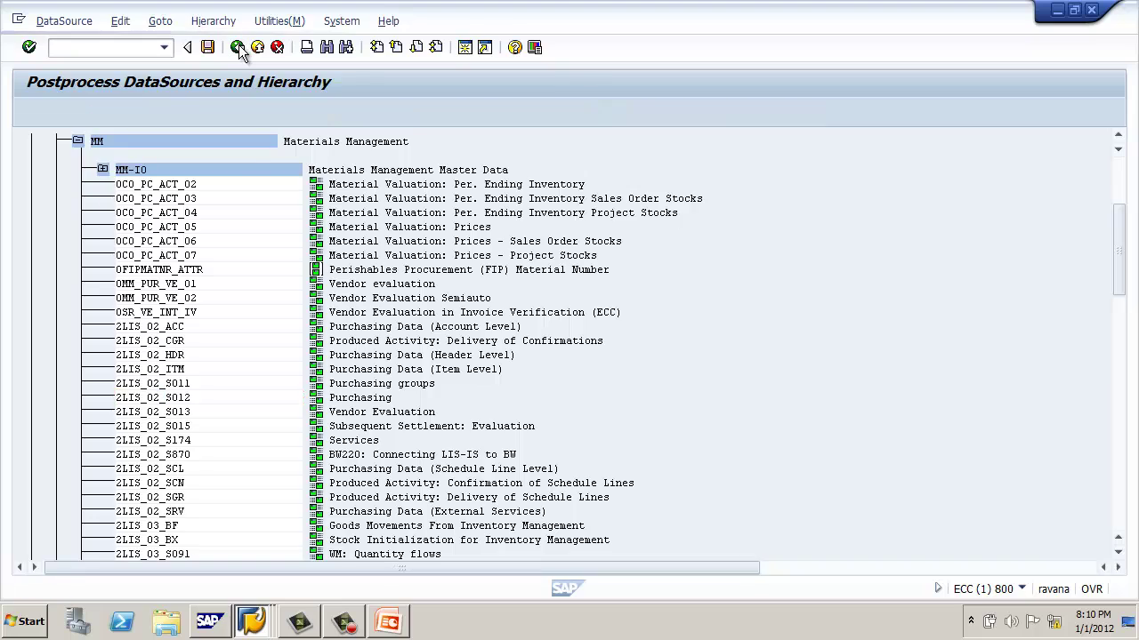
pyautogui.click(237, 47)
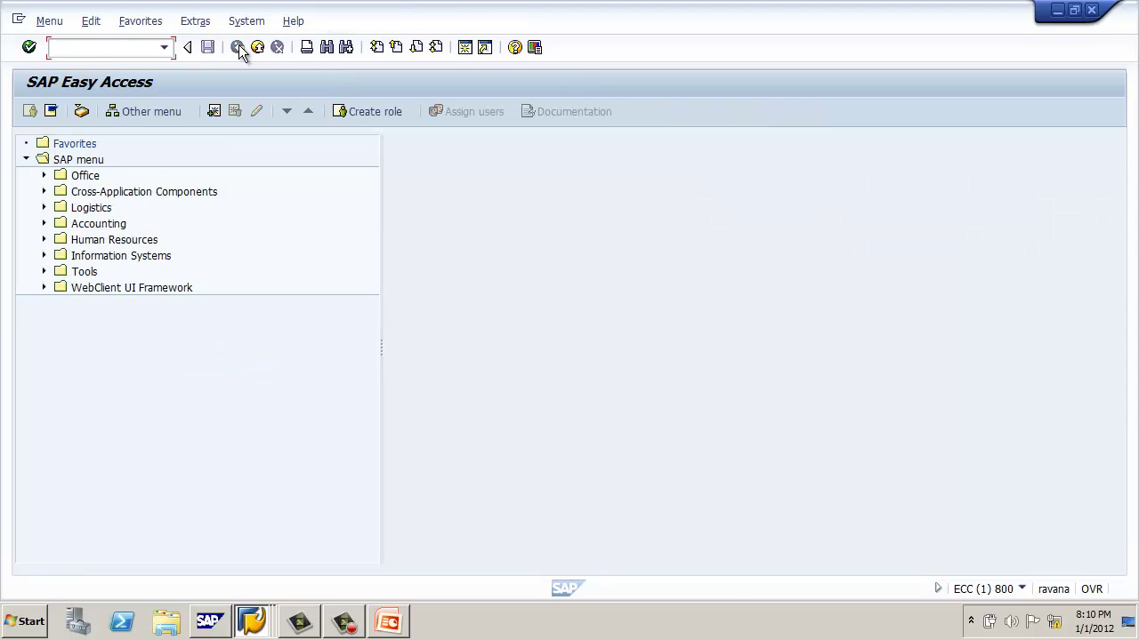
# - Run a test extraction of DataSource 2LIS_02_S012 in transaction RSA3 with the default settings
pyautogui.write('RSA3')
pyautogui.press('Return')
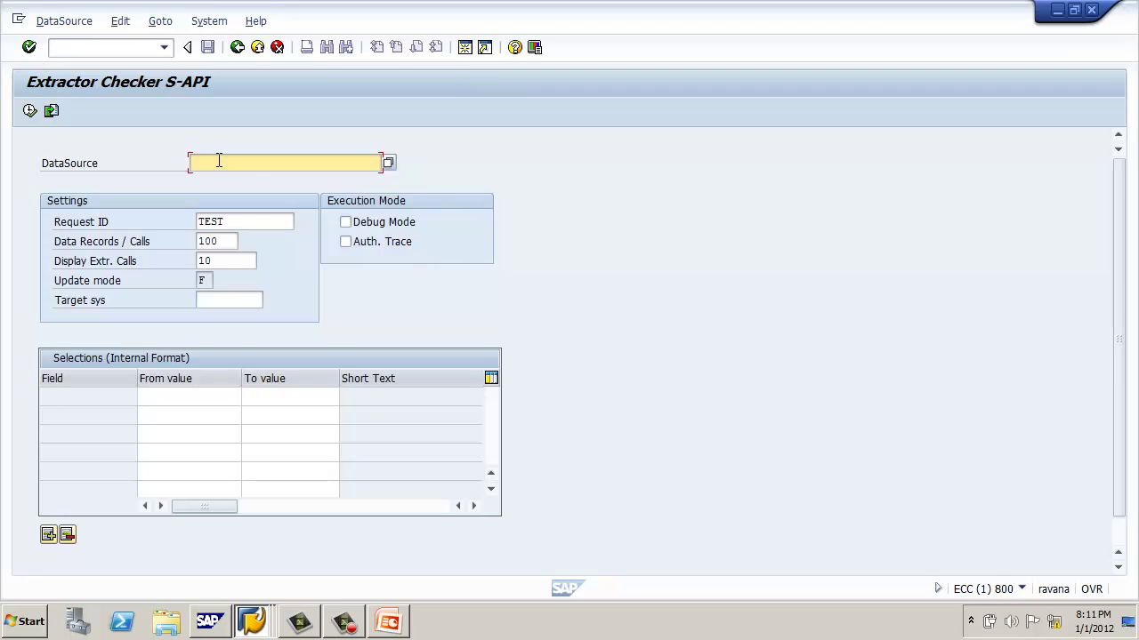
pyautogui.write('2LIS')
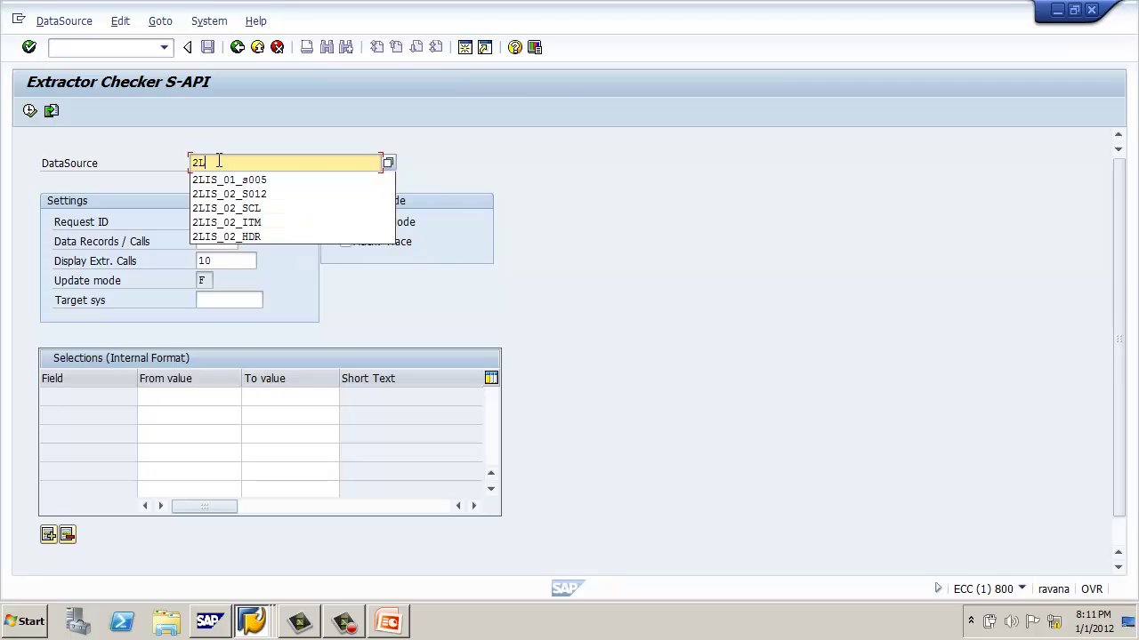
pyautogui.press('Down')
pyautogui.press('Down')
pyautogui.press('Return')
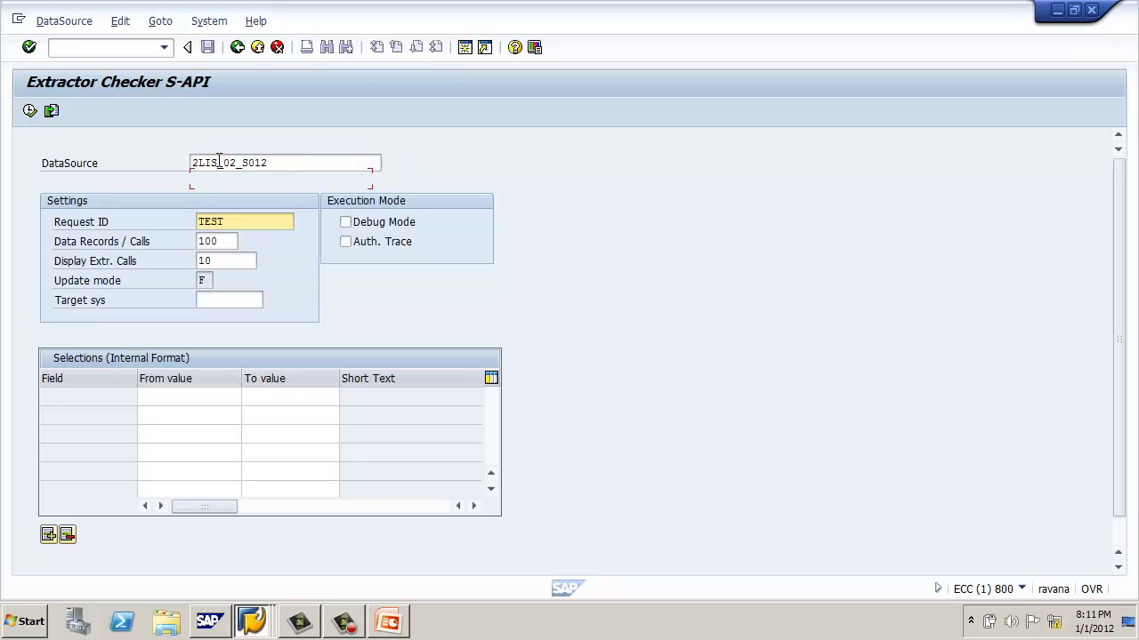
pyautogui.click(314, 164)
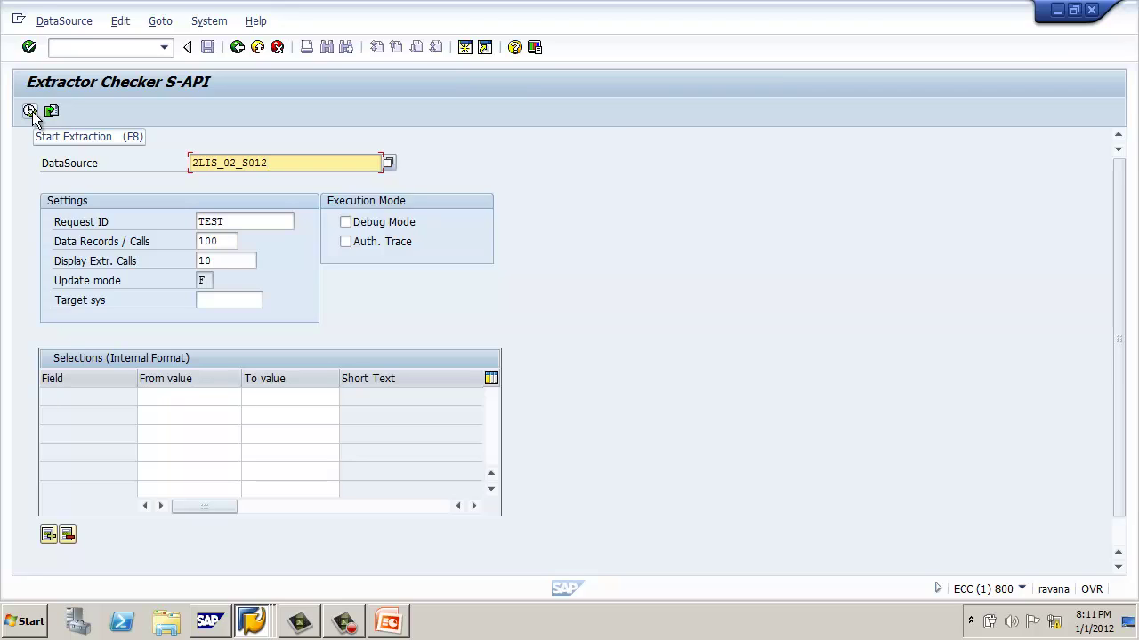
pyautogui.click(30, 110)
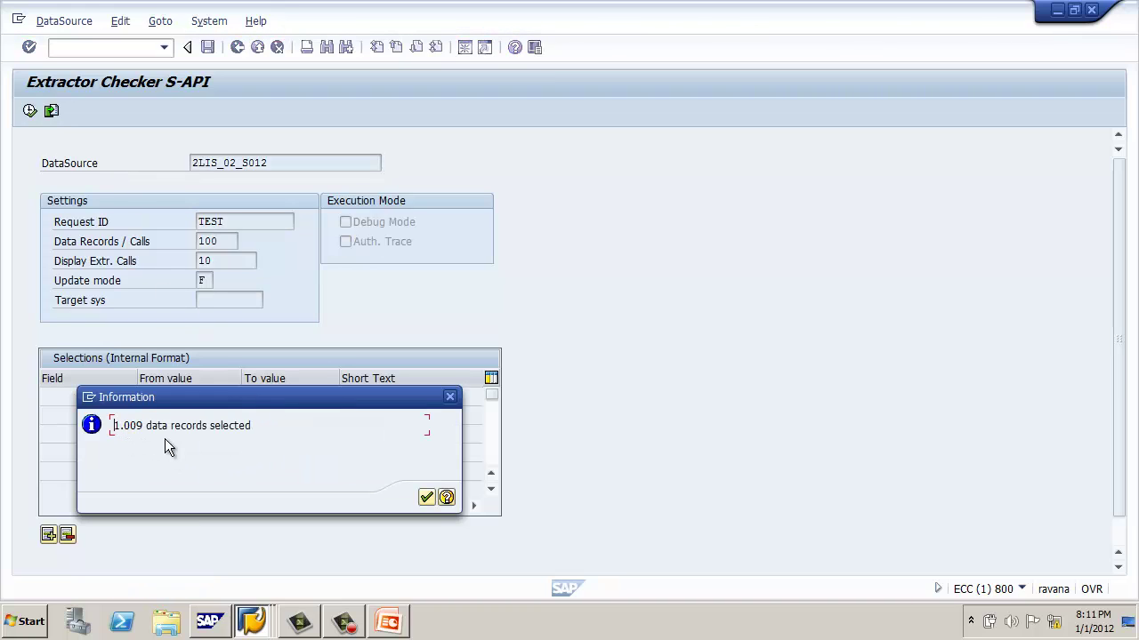
pyautogui.click(426, 498)
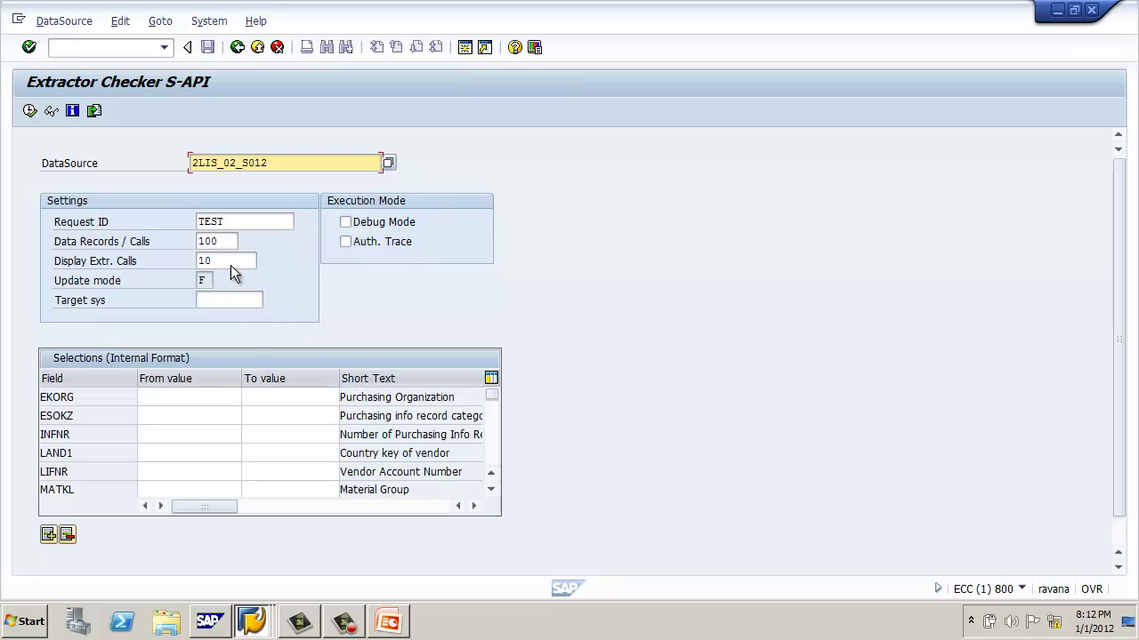
# - Set Data Records / Calls to 1000 and Display Extr. Calls to 80, and rerun the extraction
pyautogui.click(214, 240)
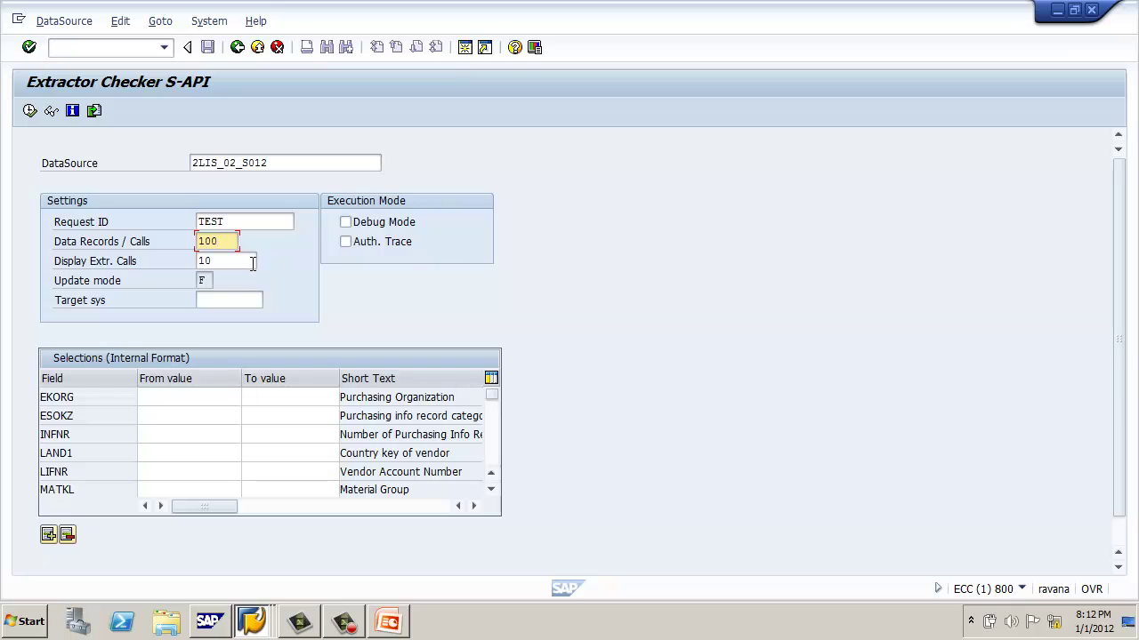
pyautogui.write('0')
pyautogui.doubleClick(227, 260)
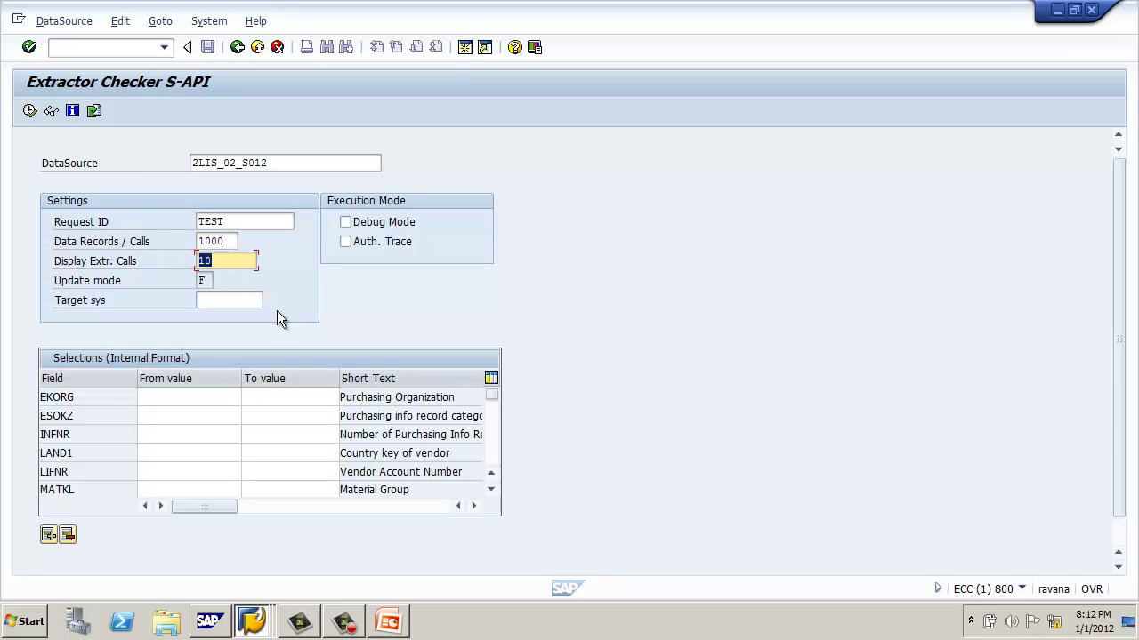
pyautogui.write('80')
pyautogui.click(29, 111)
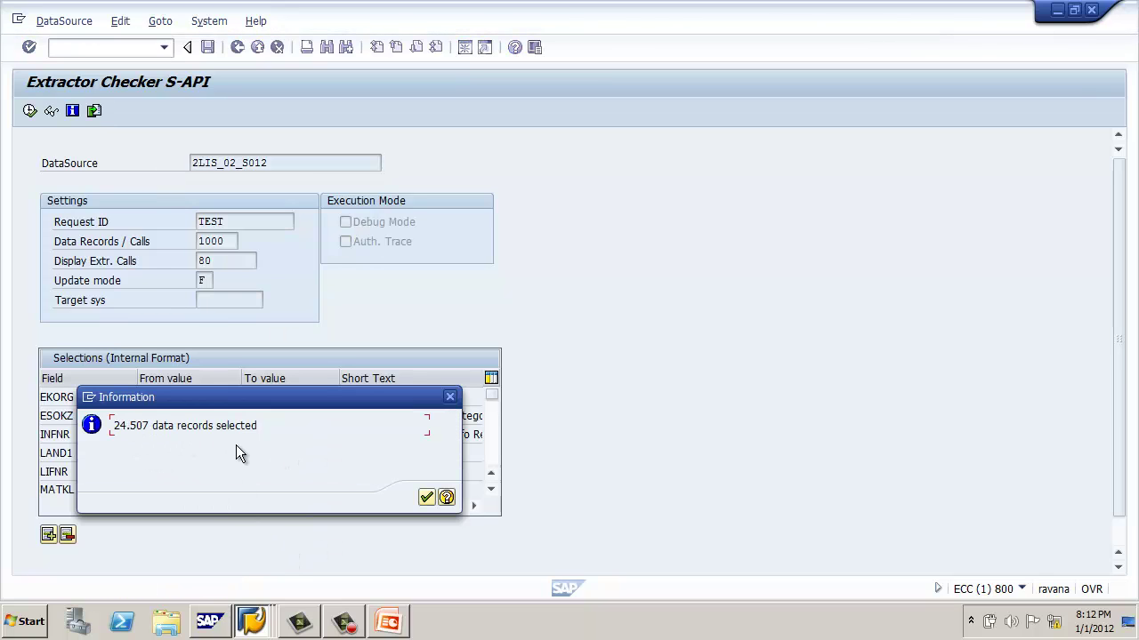
pyautogui.click(426, 498)
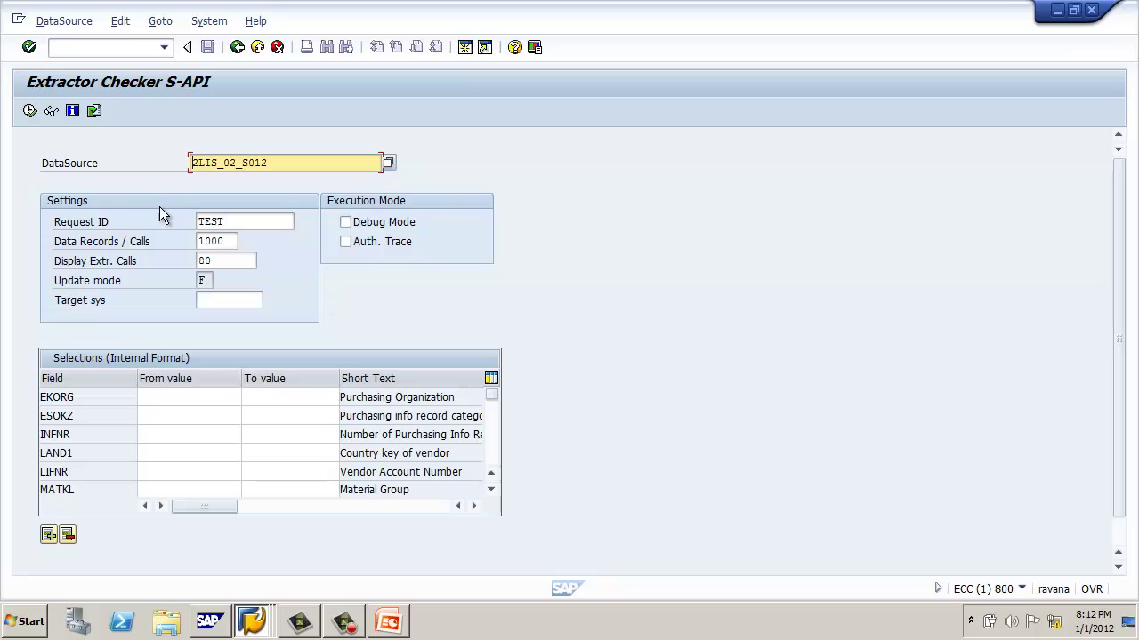
# - Display the list of extracted data packages and review the record counts down to the total
pyautogui.click(51, 110)
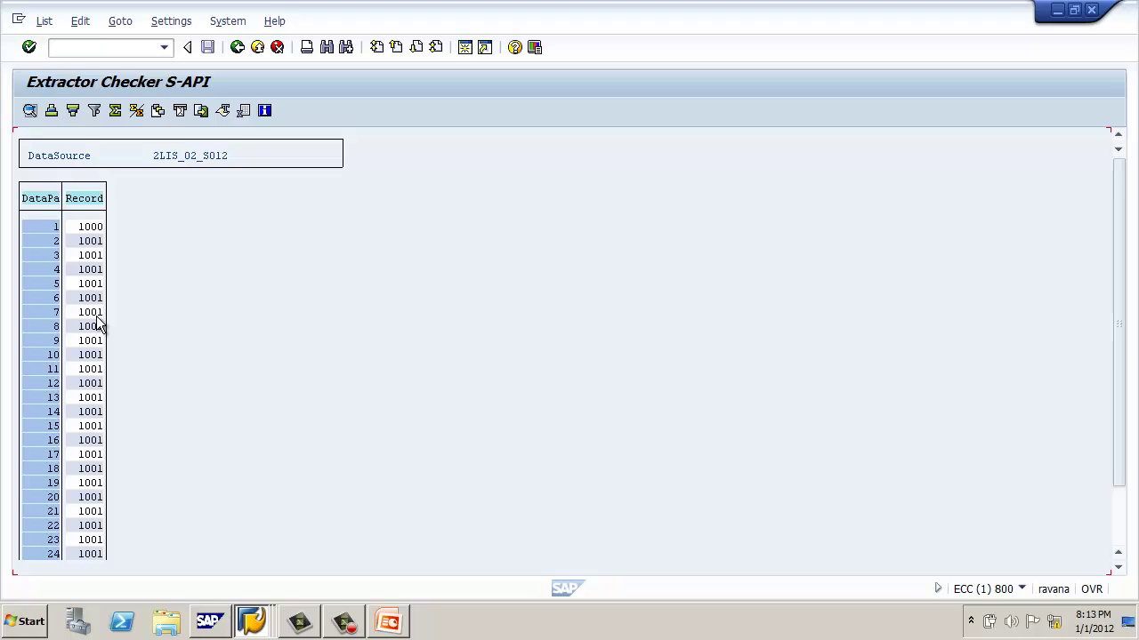
pyautogui.scroll(-1, 98, 322)
pyautogui.scroll(-3, 96, 322)
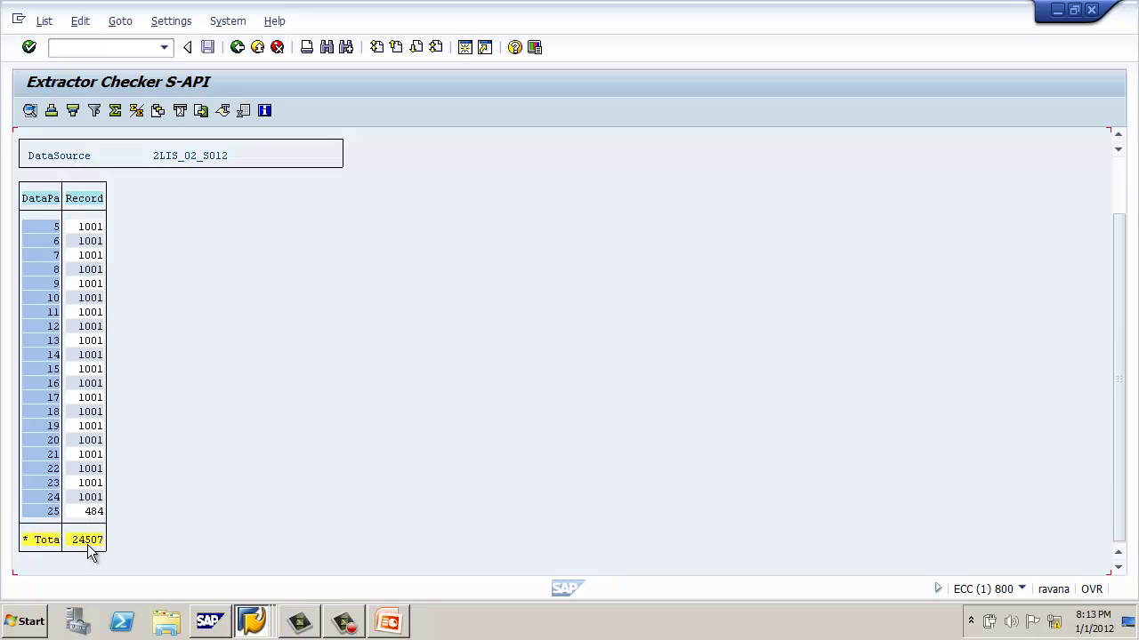
pyautogui.scroll(4, 95, 348)
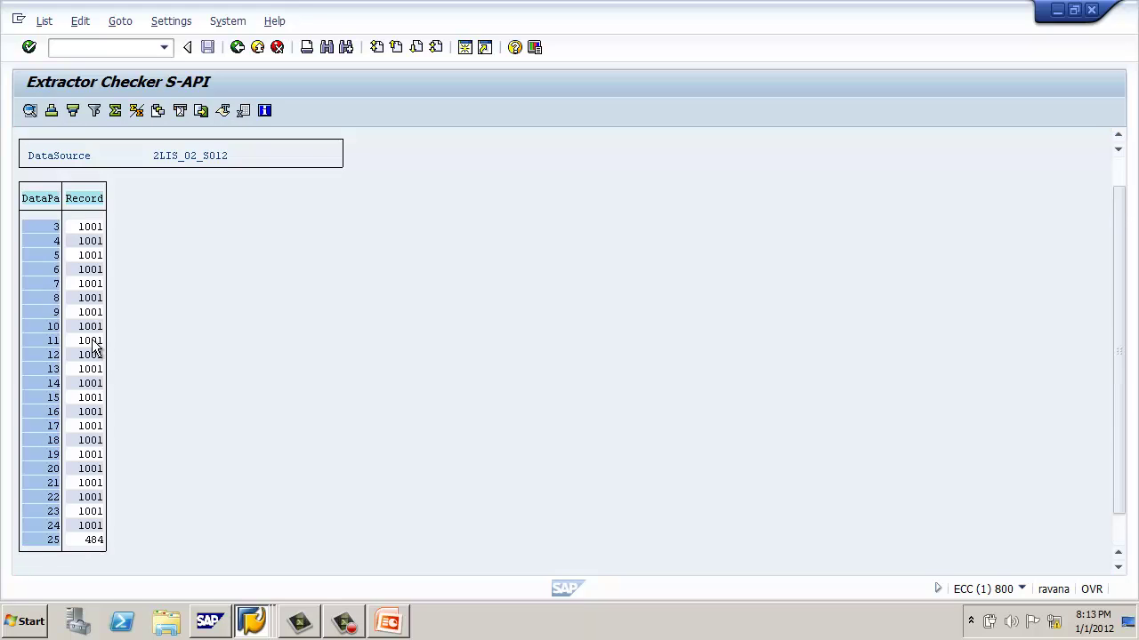
# - Open one of the data packages and examine its extracted purchasing records
pyautogui.click(92, 300)
pyautogui.doubleClick(92, 300)
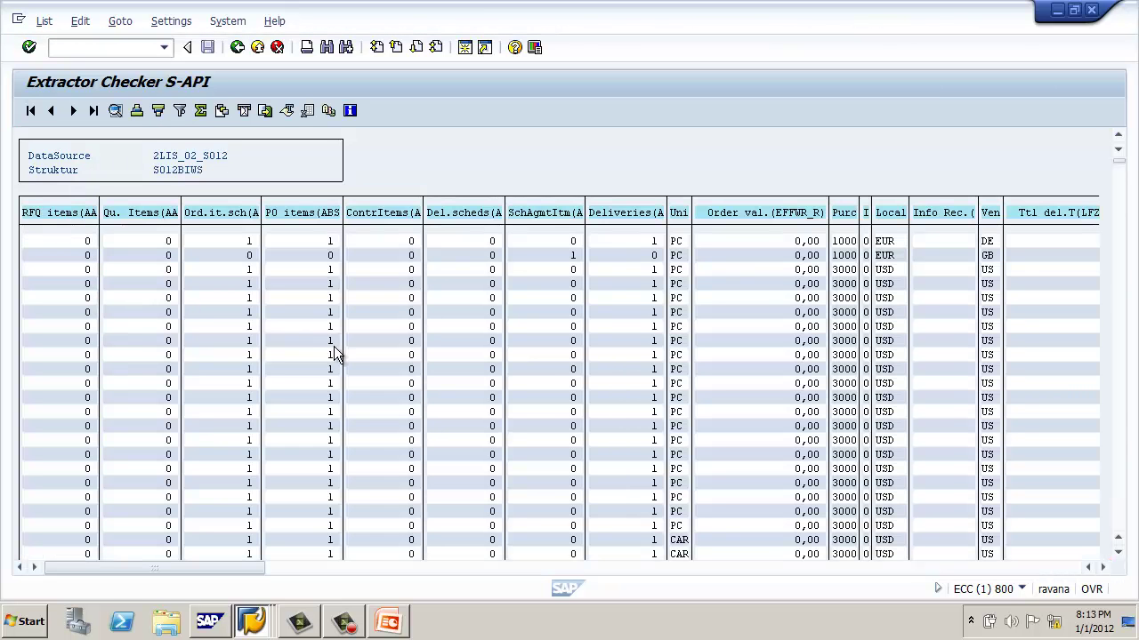
pyautogui.scroll(-4, 332, 351)
pyautogui.scroll(-6, 336, 353)
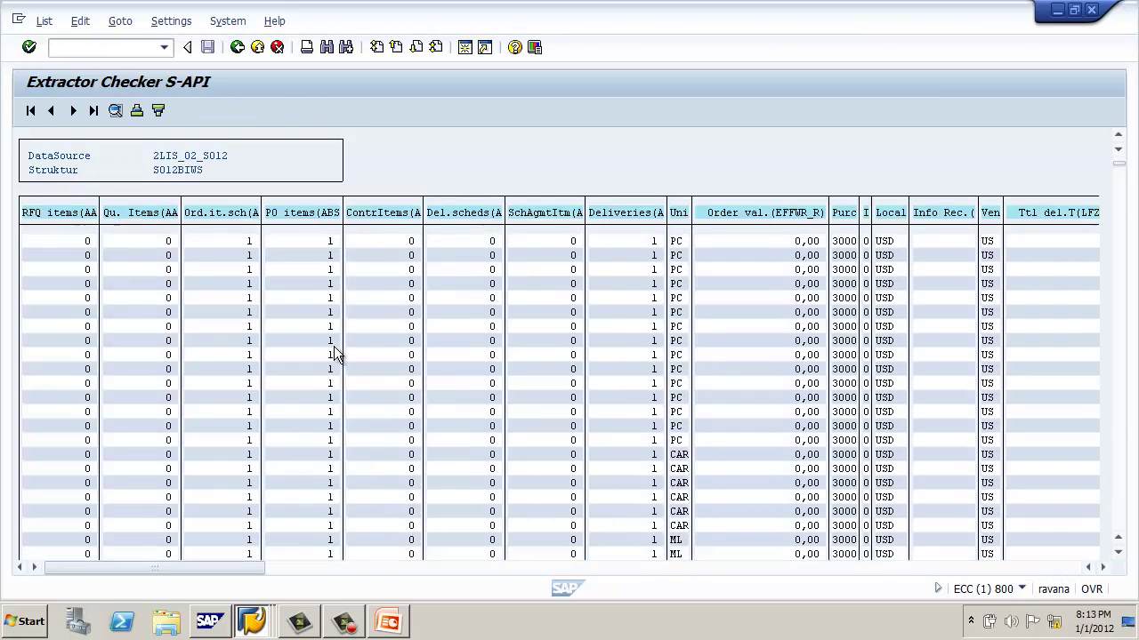
pyautogui.scroll(-5, 336, 353)
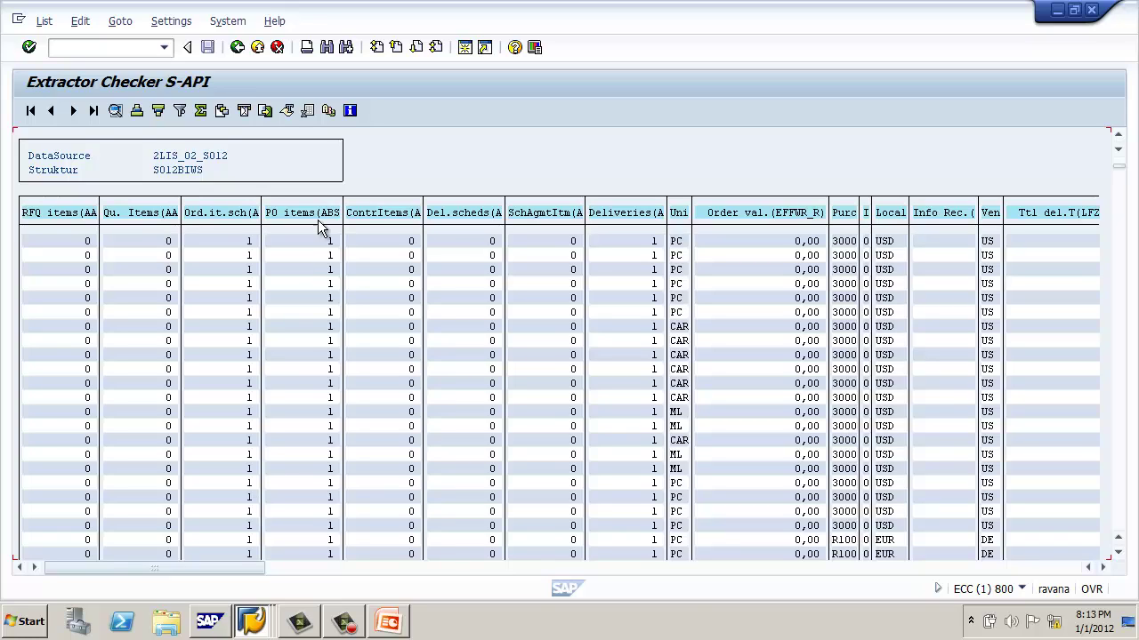
# - Try to export the displayed data package records to an Excel spreadsheet file
pyautogui.click(308, 112)
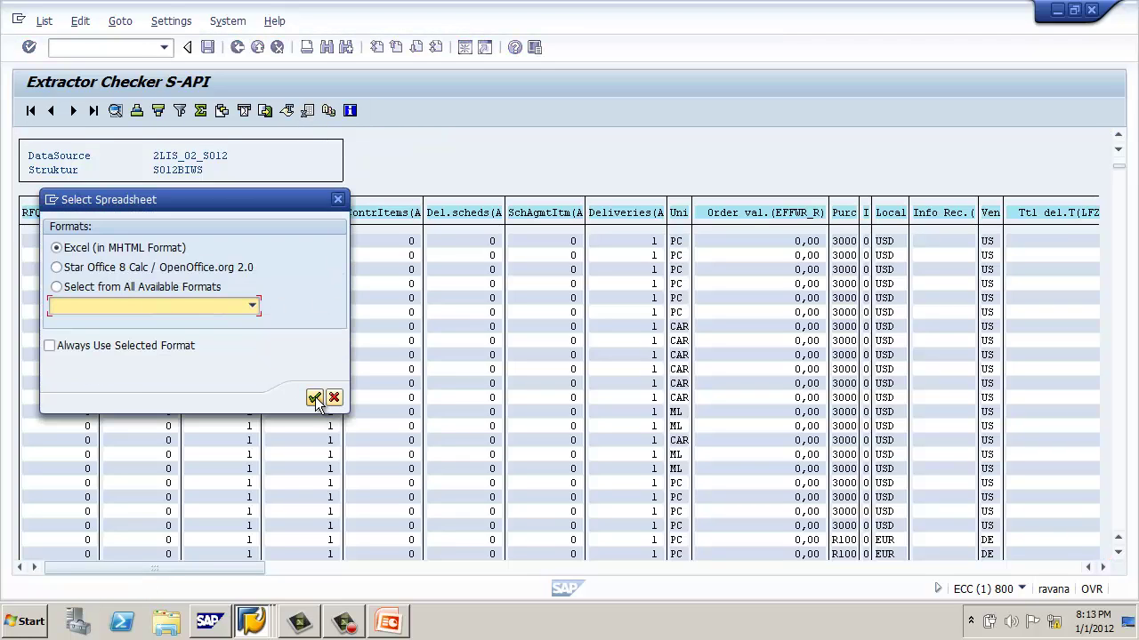
pyautogui.click(252, 307)
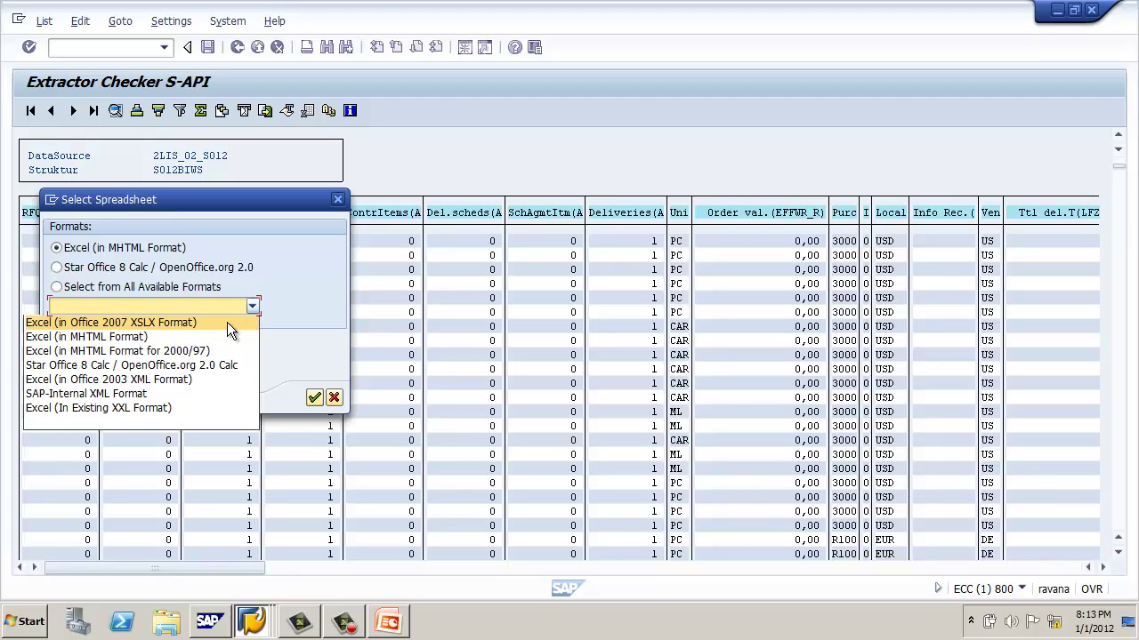
pyautogui.click(227, 322)
pyautogui.click(314, 397)
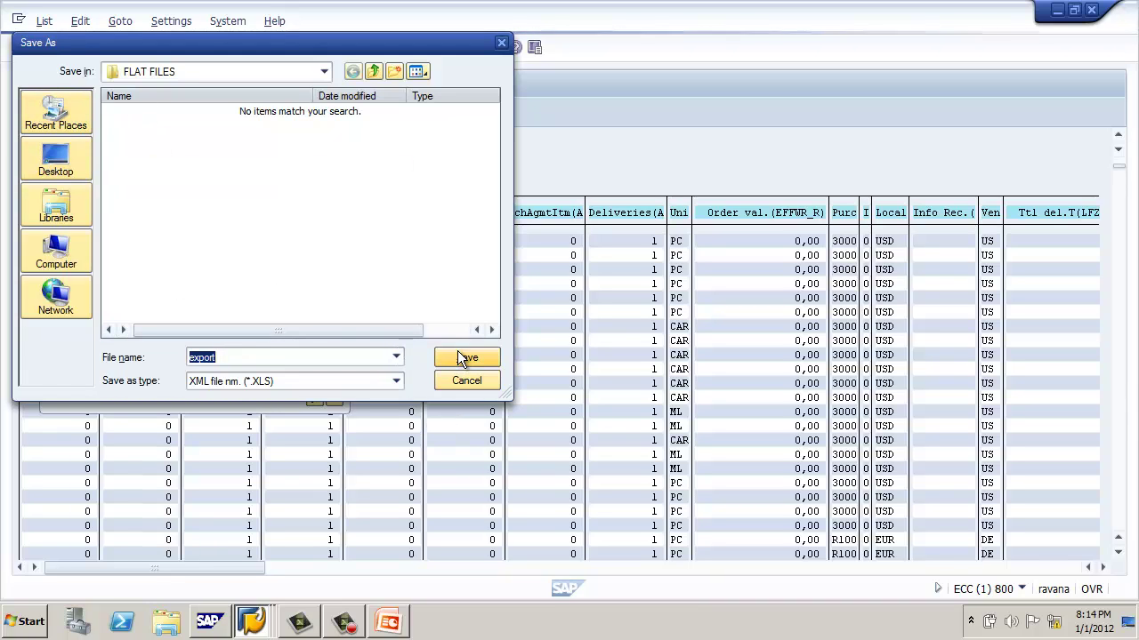
pyautogui.click(467, 383)
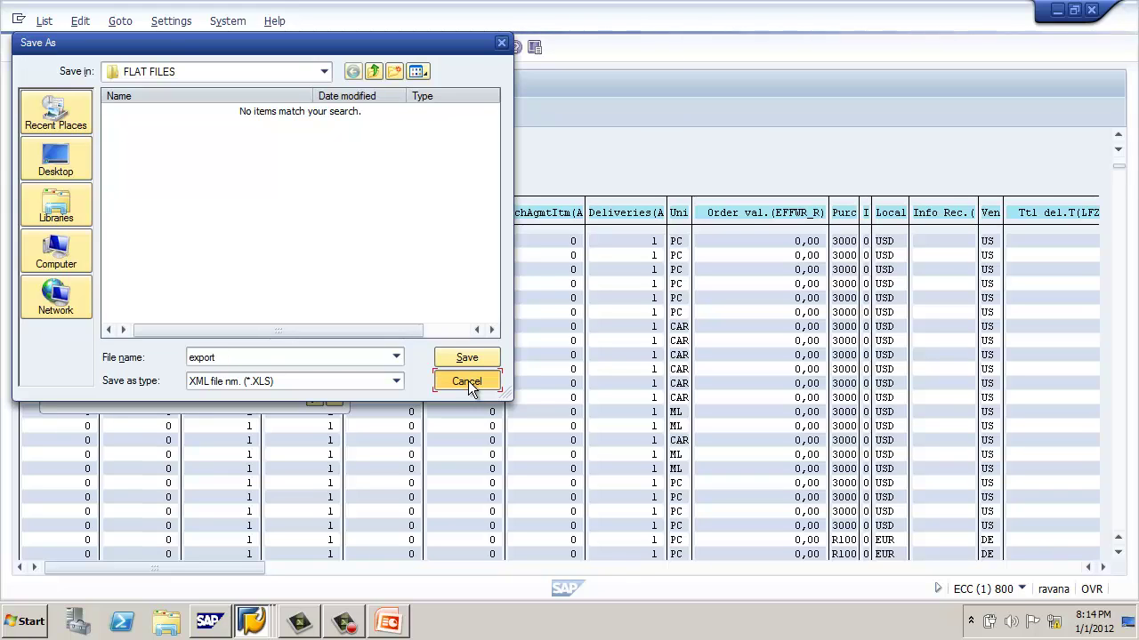
pyautogui.click(334, 398)
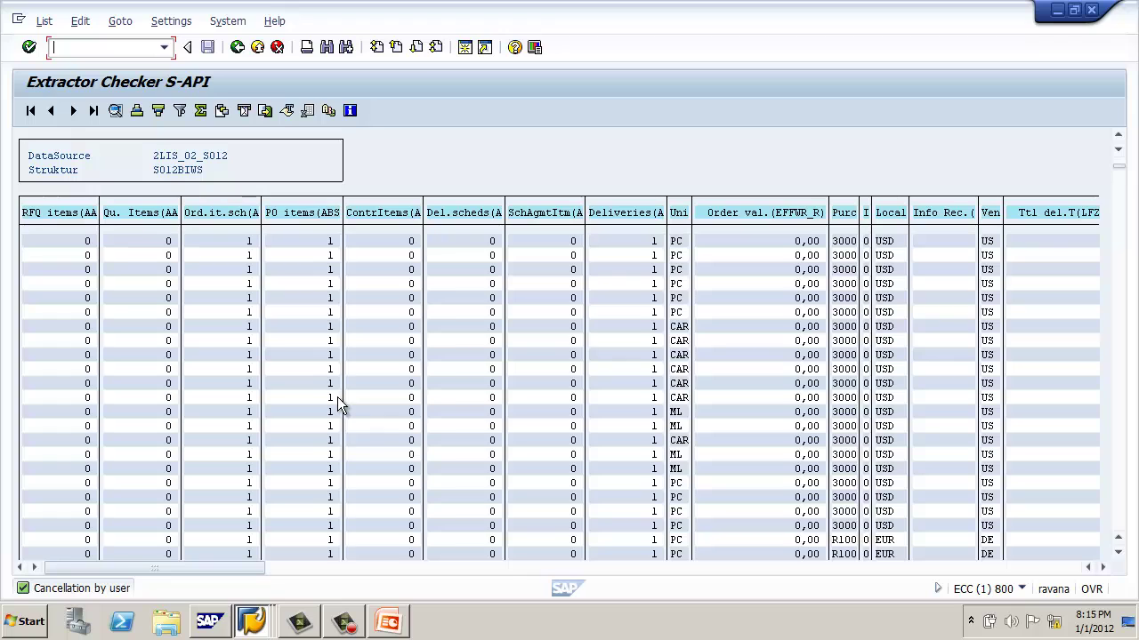
# - Exit the extractor checker in the ECC system and switch to the Data Warehousing Workbench session of the DEV system
pyautogui.click(239, 48)
pyautogui.click(238, 48)
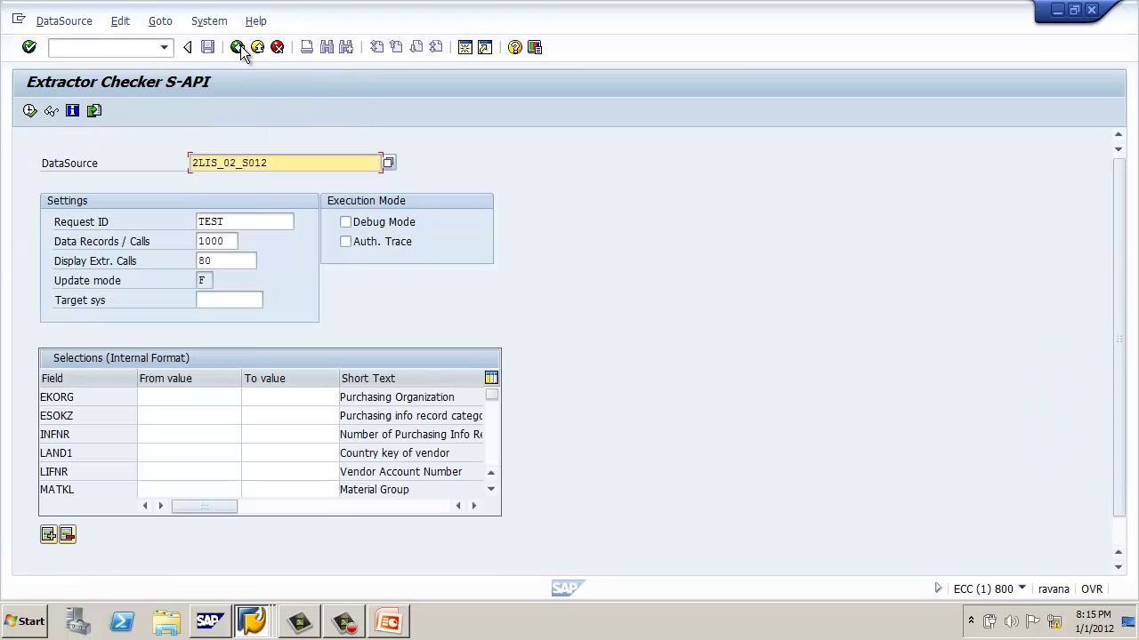
pyautogui.click(239, 48)
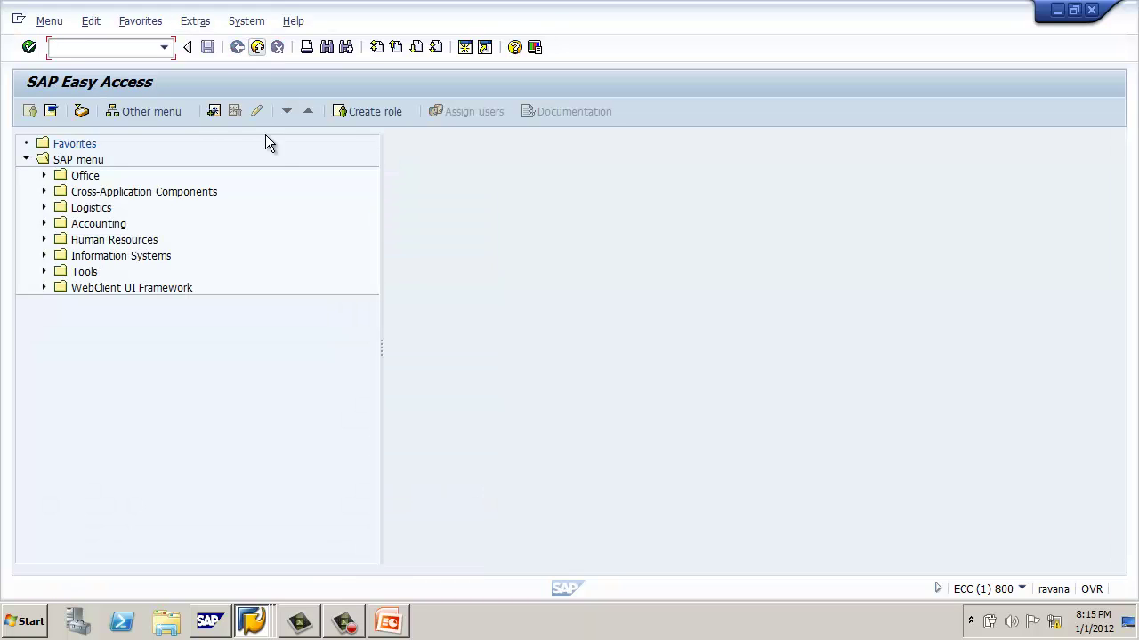
pyautogui.click(265, 629)
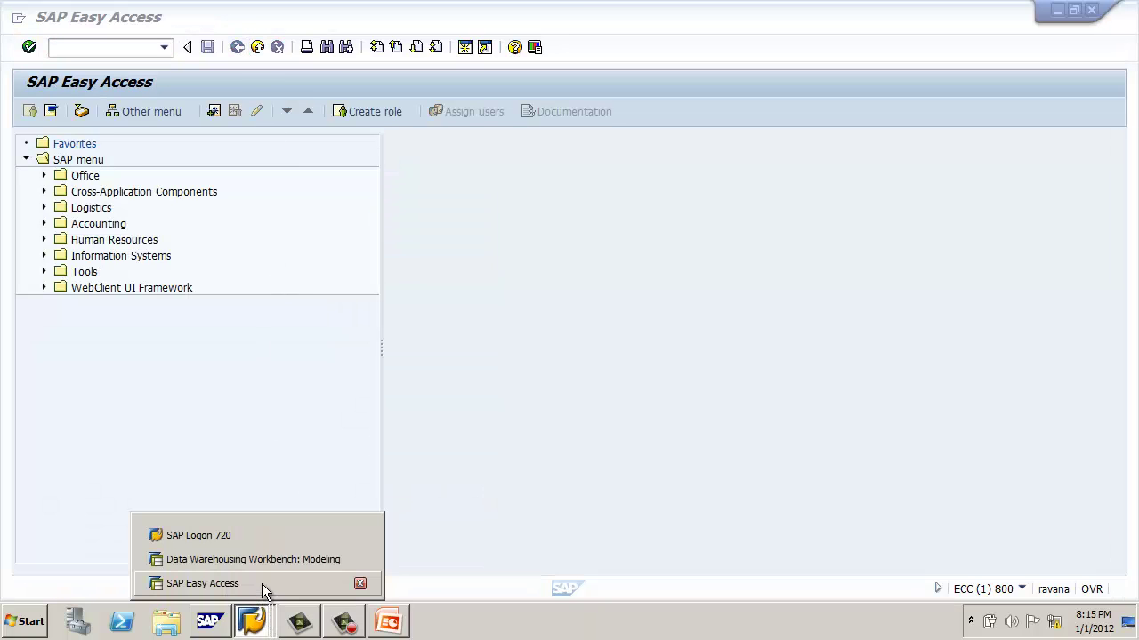
pyautogui.click(265, 561)
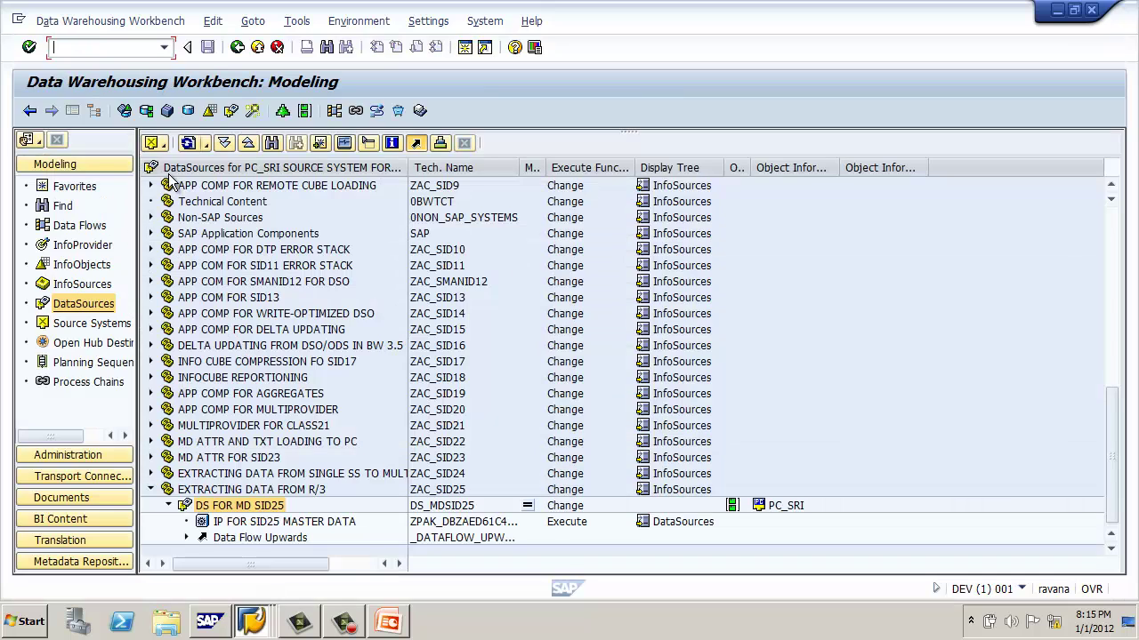
# - Leave the Data Warehousing Workbench and open the old Administrator Workbench with transaction RSA1OLD
pyautogui.click(238, 48)
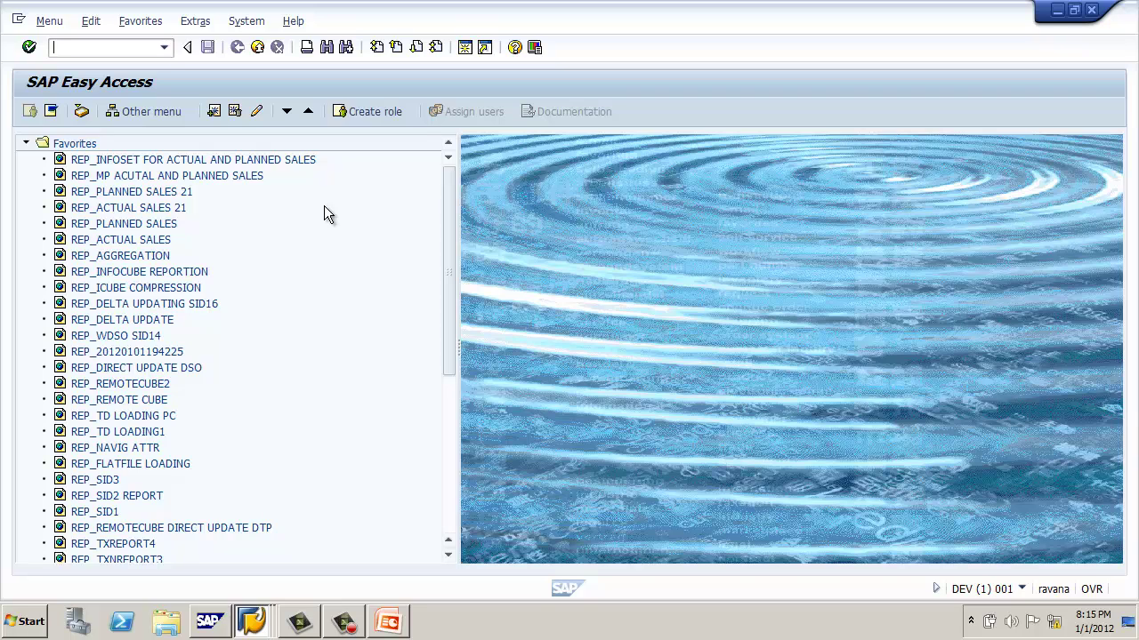
pyautogui.write('SA1OLD')
pyautogui.press('Return')
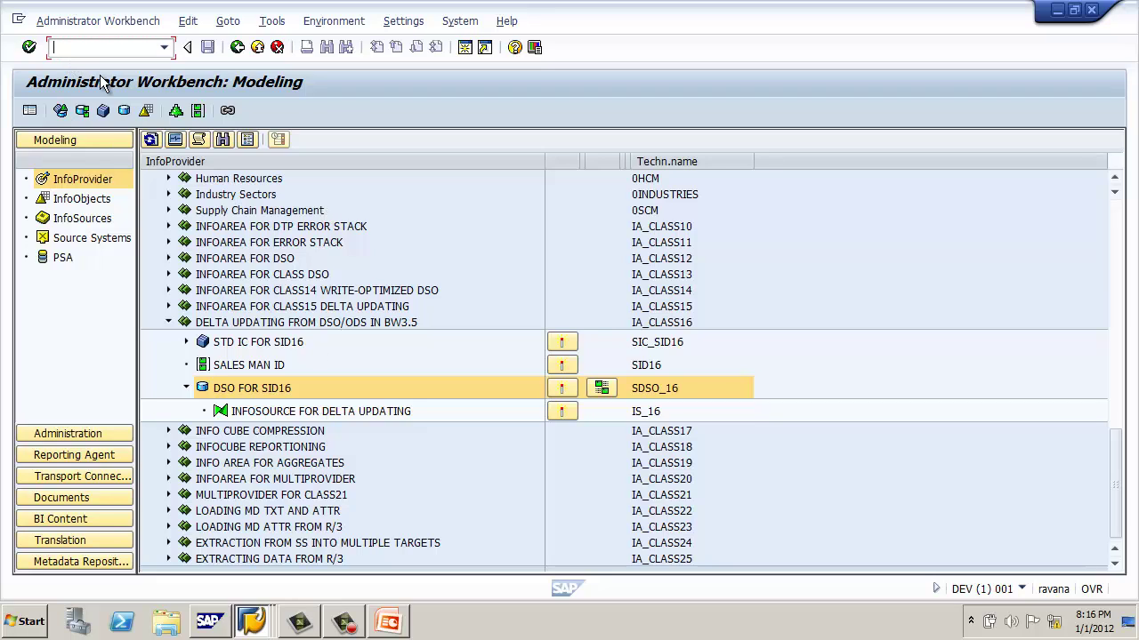
# - Display the source systems and run a connection check on ECC Client 800
pyautogui.click(77, 238)
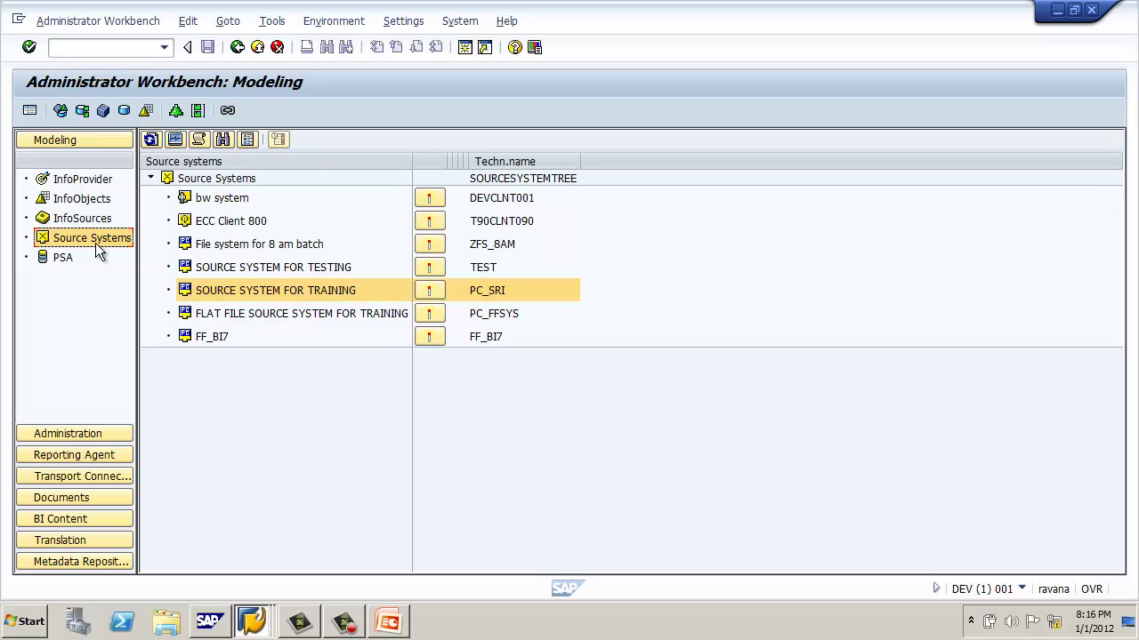
pyautogui.click(231, 223)
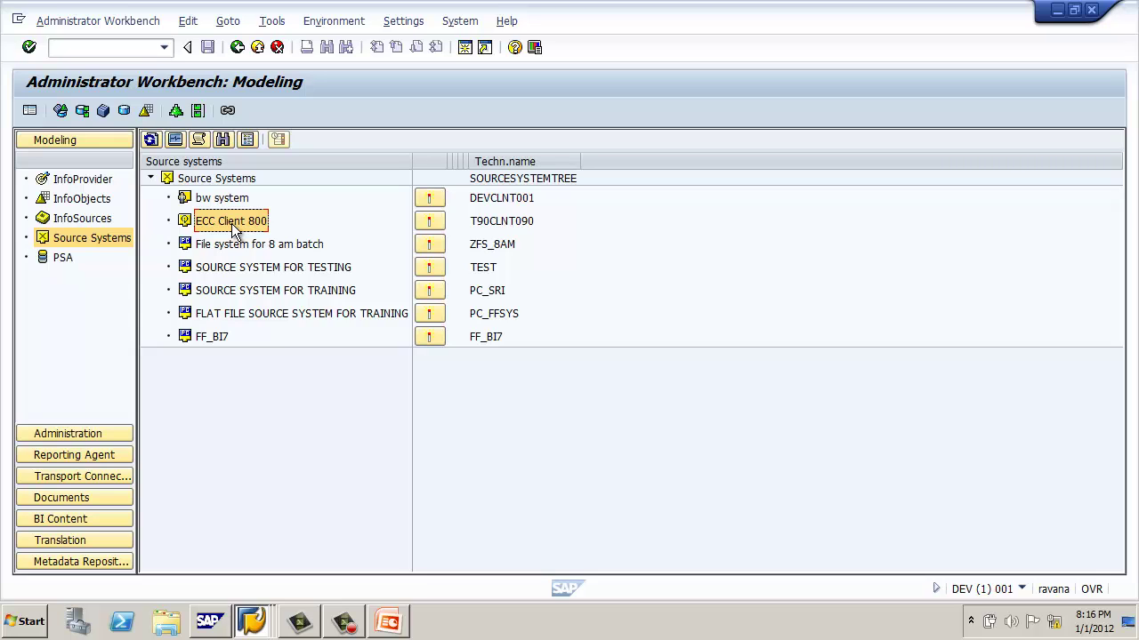
pyautogui.rightClick(231, 223)
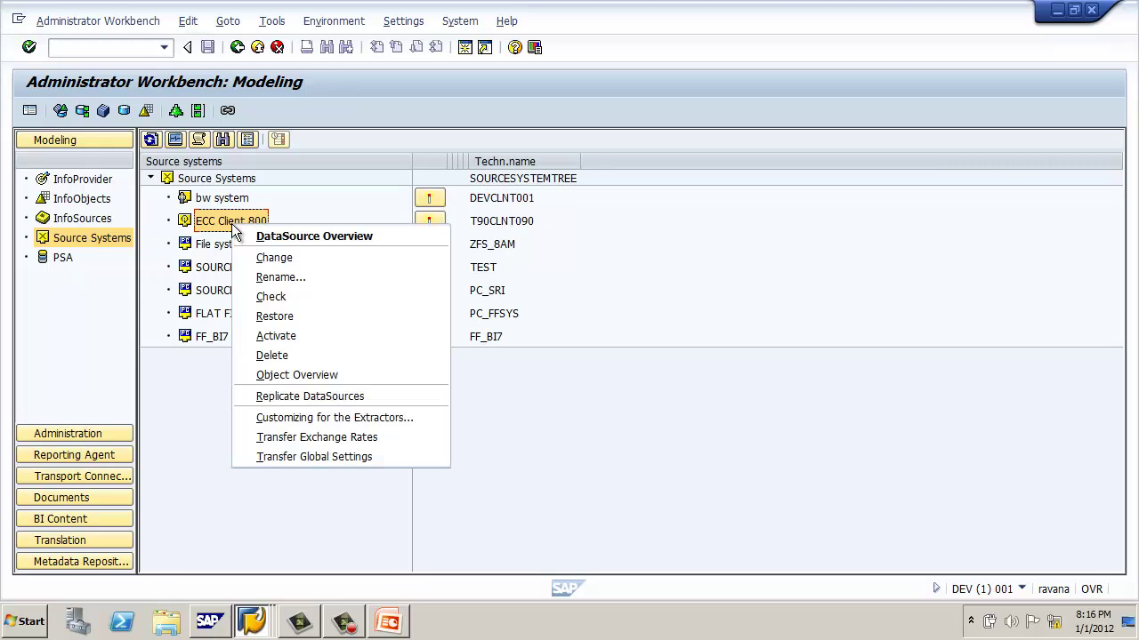
pyautogui.click(284, 296)
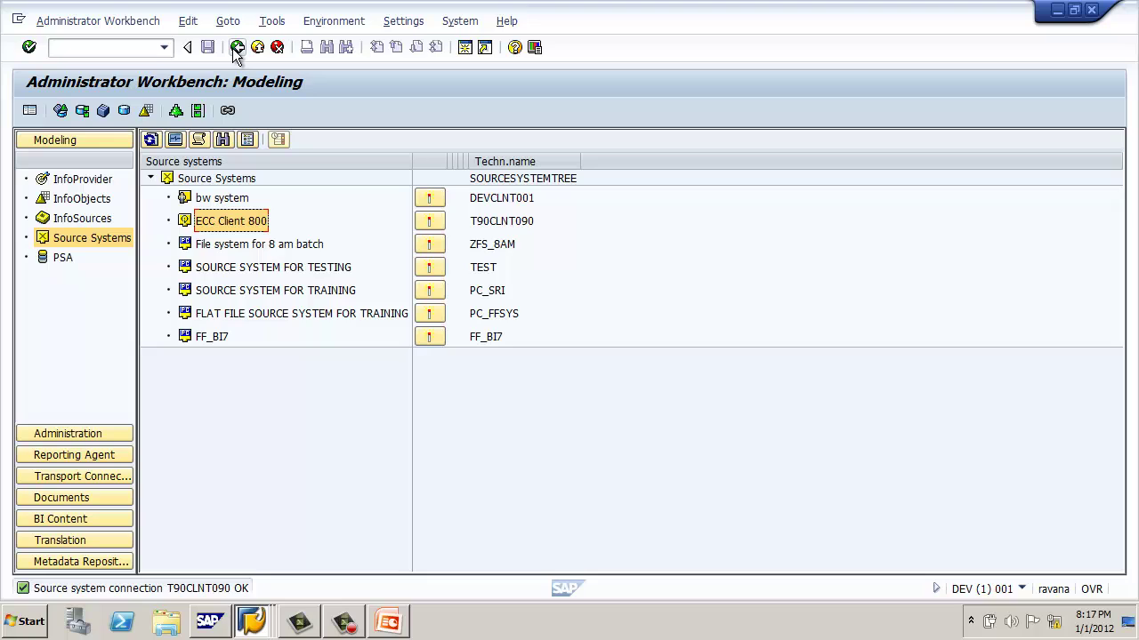
# - Open the DataSource overview of ECC Client 800 and look through the application components under SAP
pyautogui.doubleClick(223, 219)
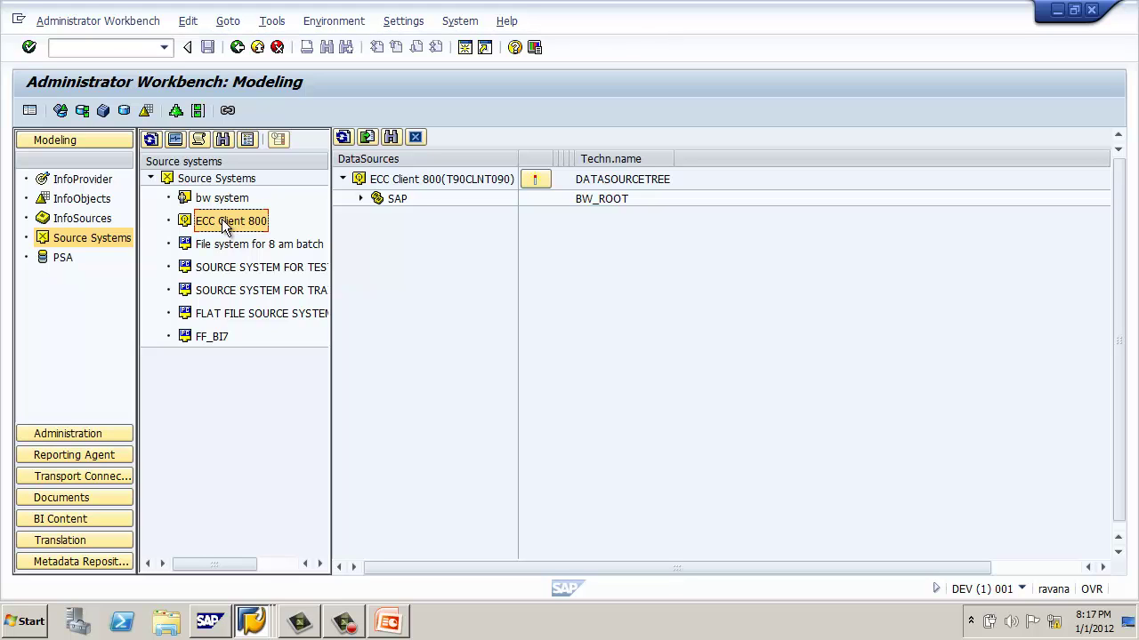
pyautogui.click(361, 201)
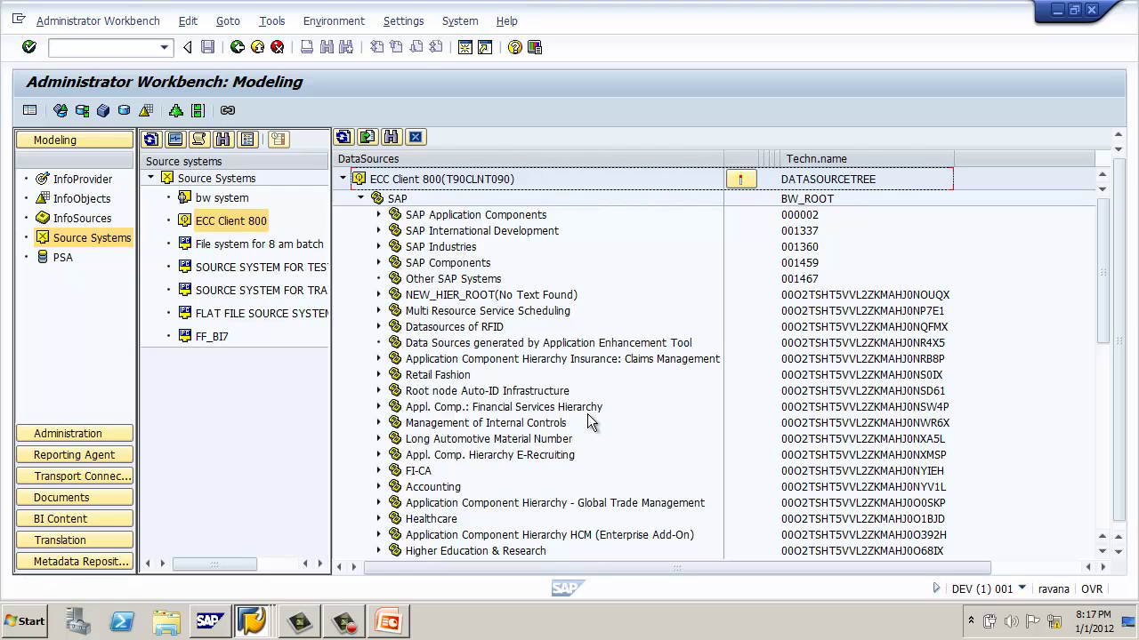
pyautogui.click(494, 426)
pyautogui.scroll(-3, 494, 427)
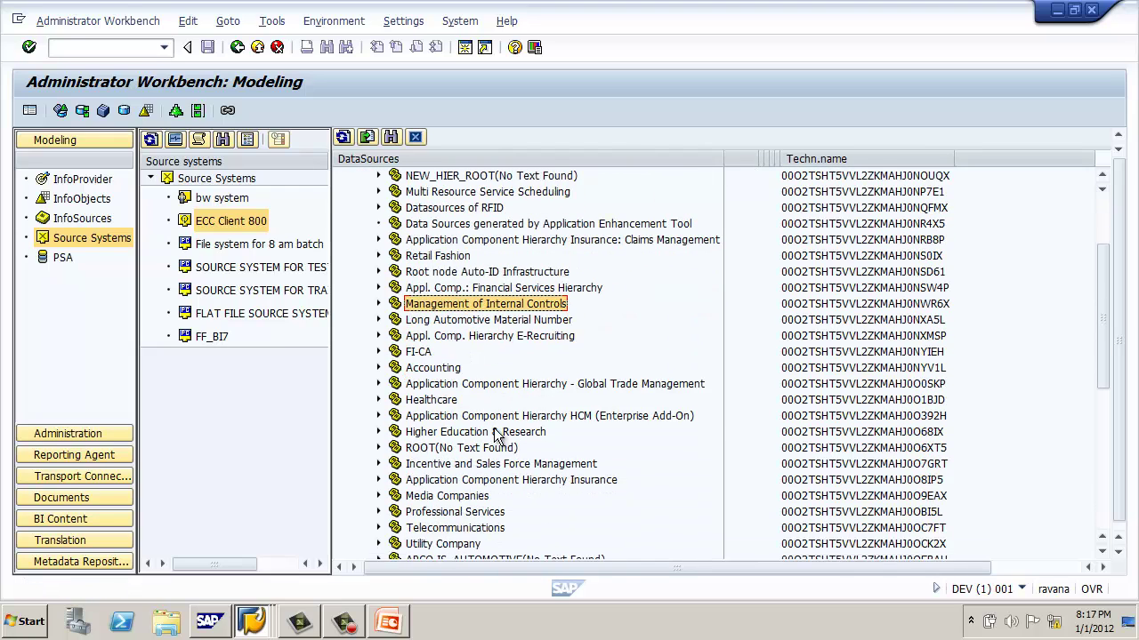
pyautogui.scroll(-4, 493, 428)
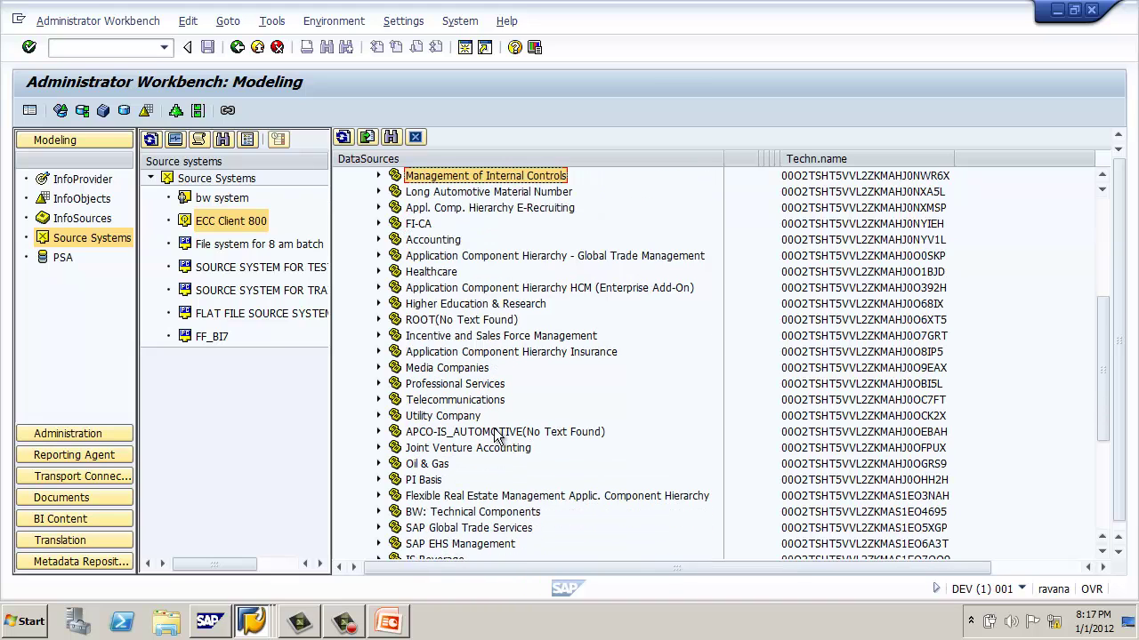
pyautogui.scroll(-5, 495, 434)
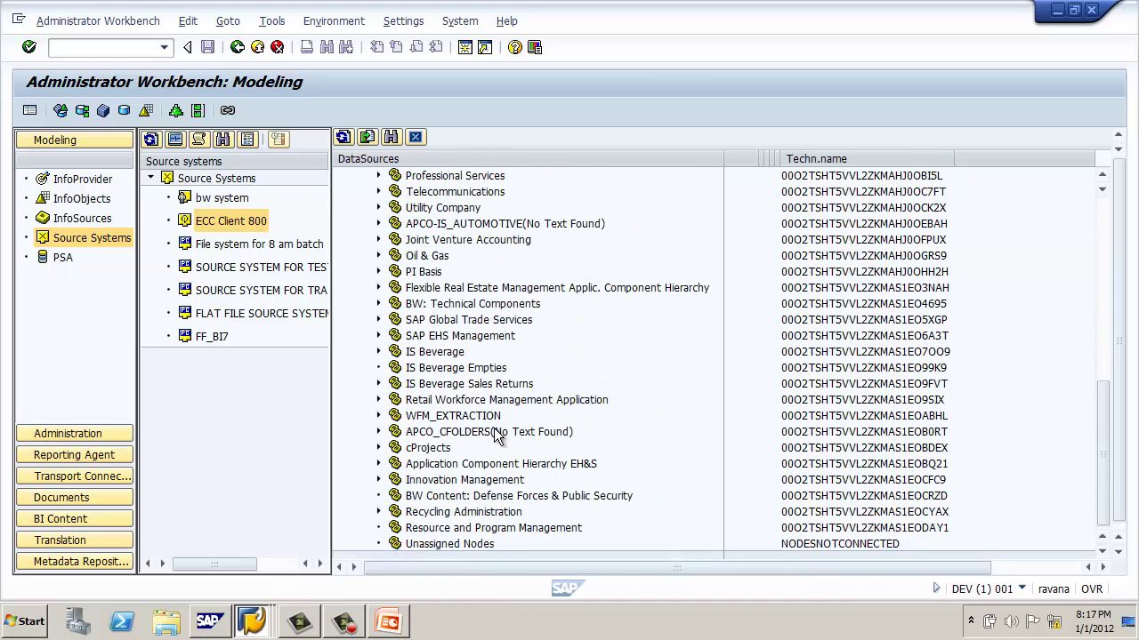
pyautogui.scroll(3, 495, 435)
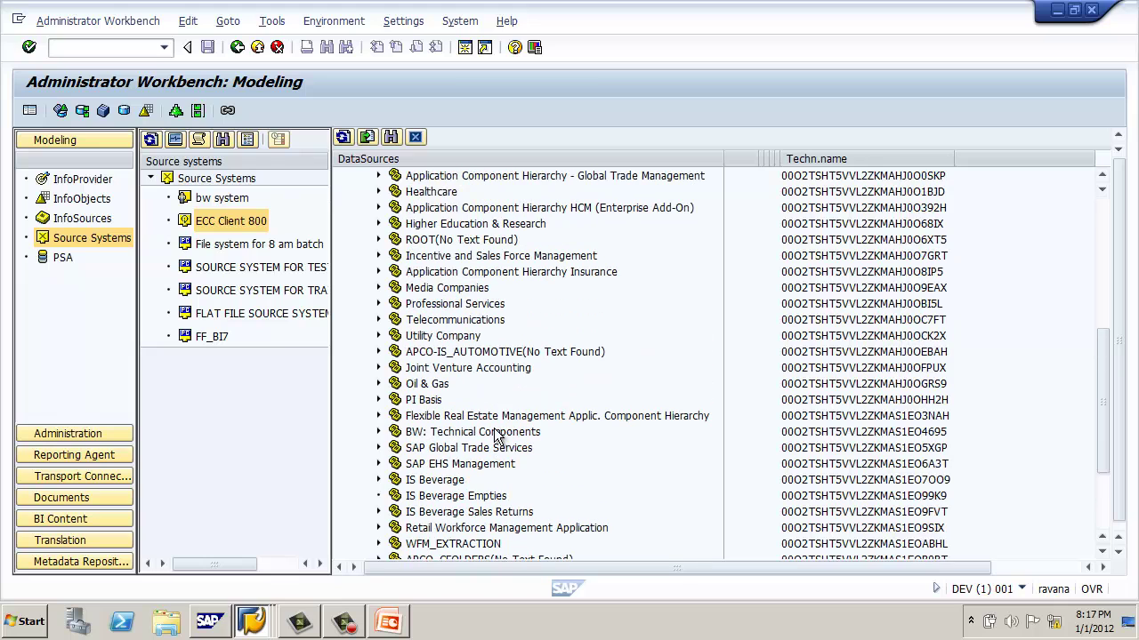
pyautogui.scroll(6, 480, 312)
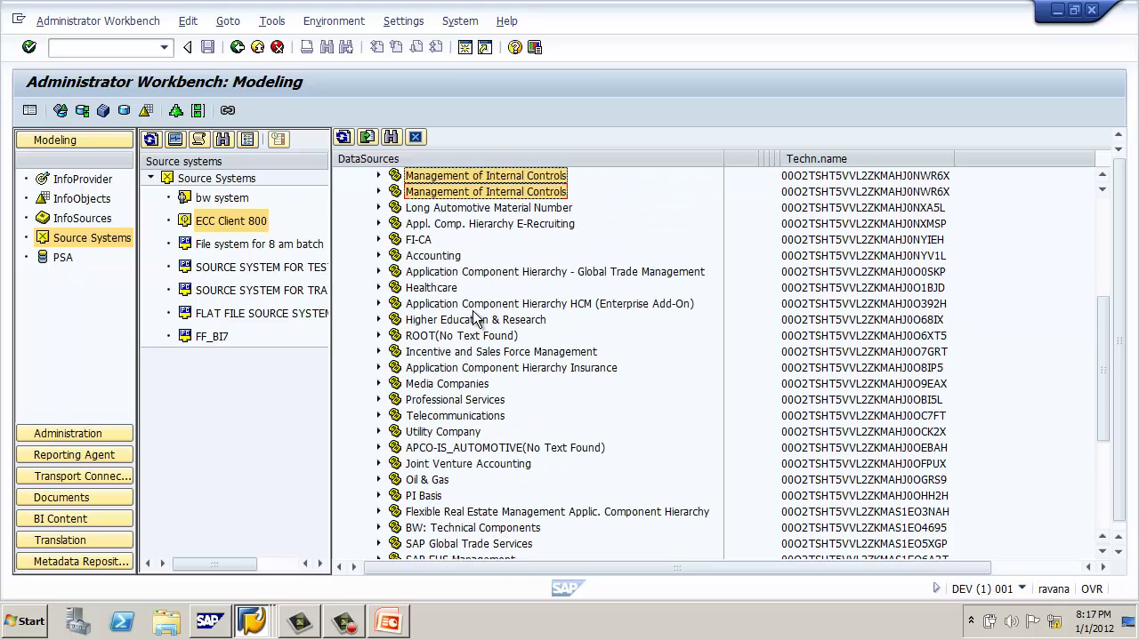
pyautogui.scroll(1, 474, 314)
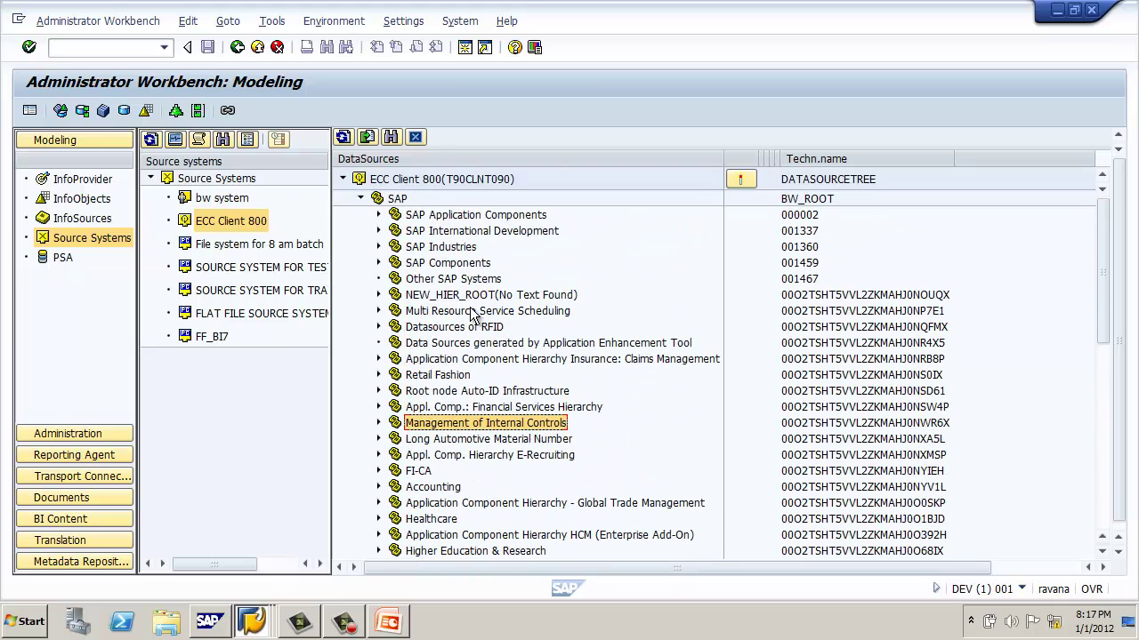
# - Locate the Purchasing DataSource 2LIS_02_S012 under SAP Application Components, Materials Management, and view its available actions
pyautogui.click(378, 214)
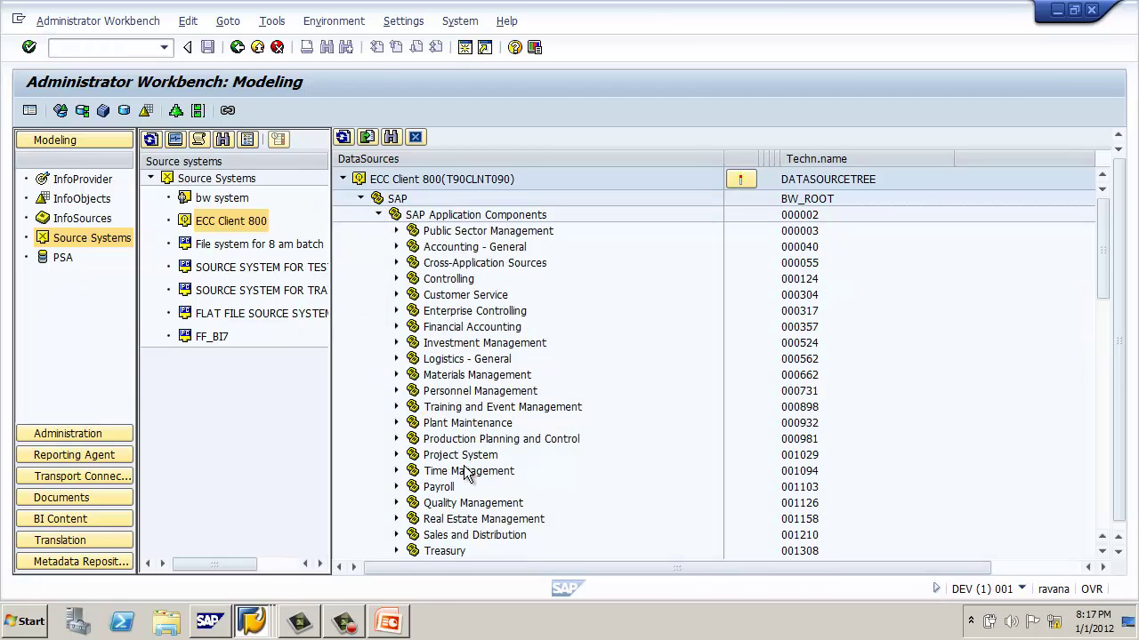
pyautogui.click(472, 375)
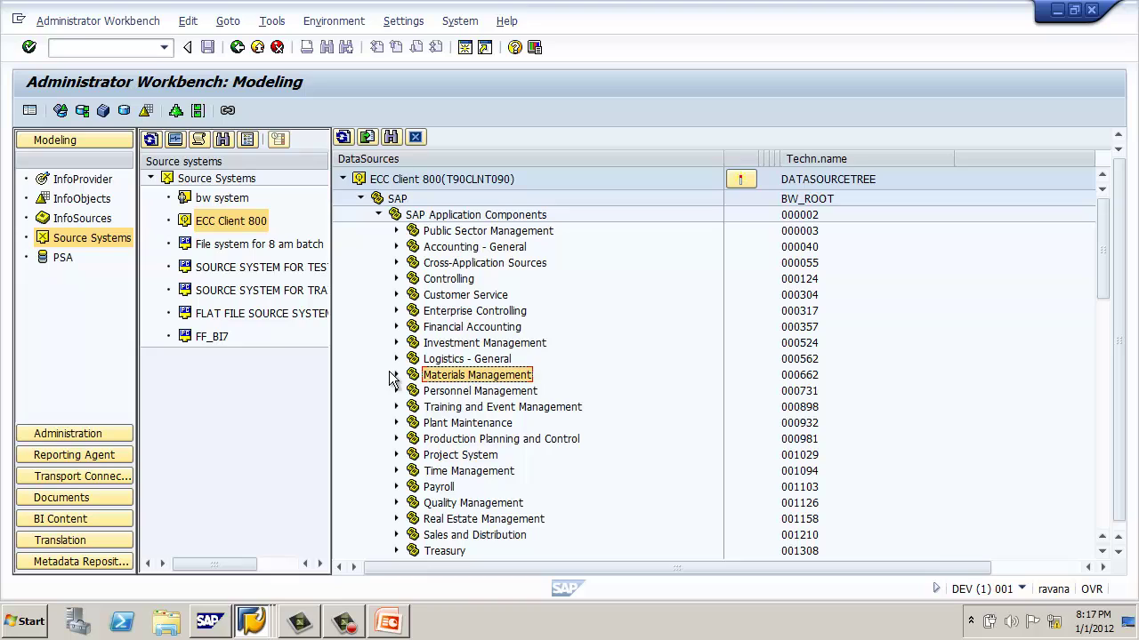
pyautogui.click(395, 375)
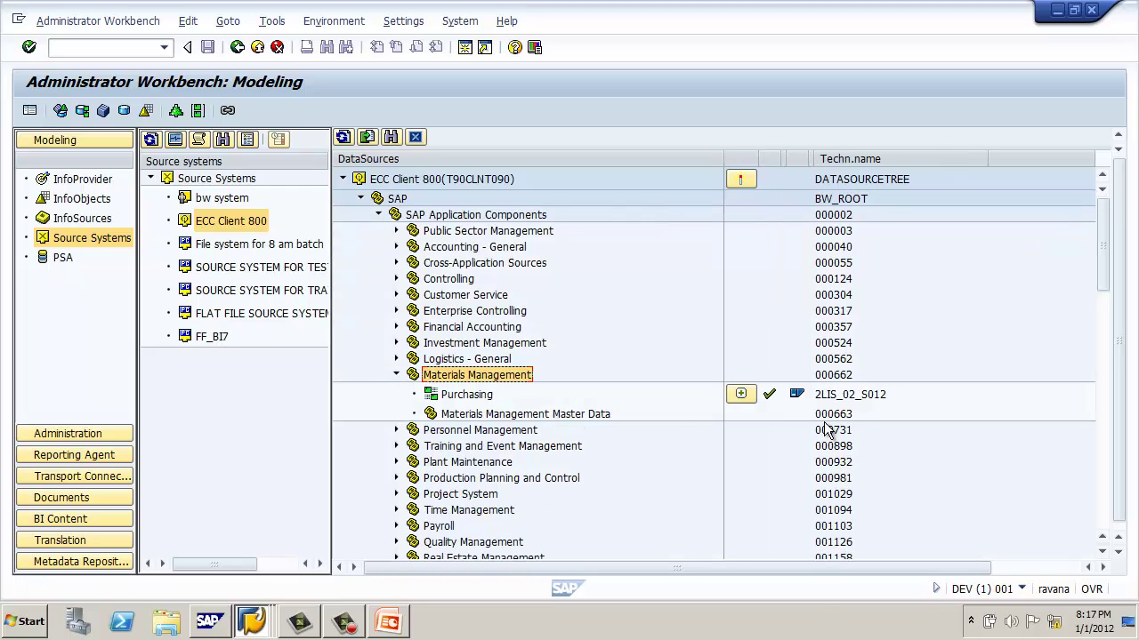
pyautogui.click(863, 398)
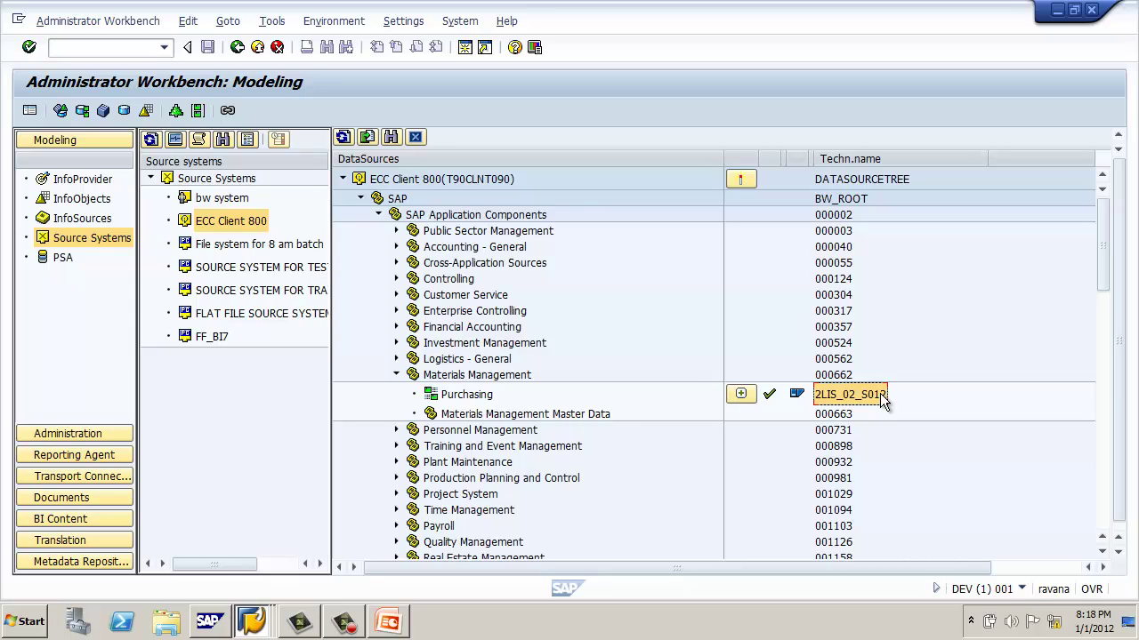
pyautogui.doubleClick(880, 394)
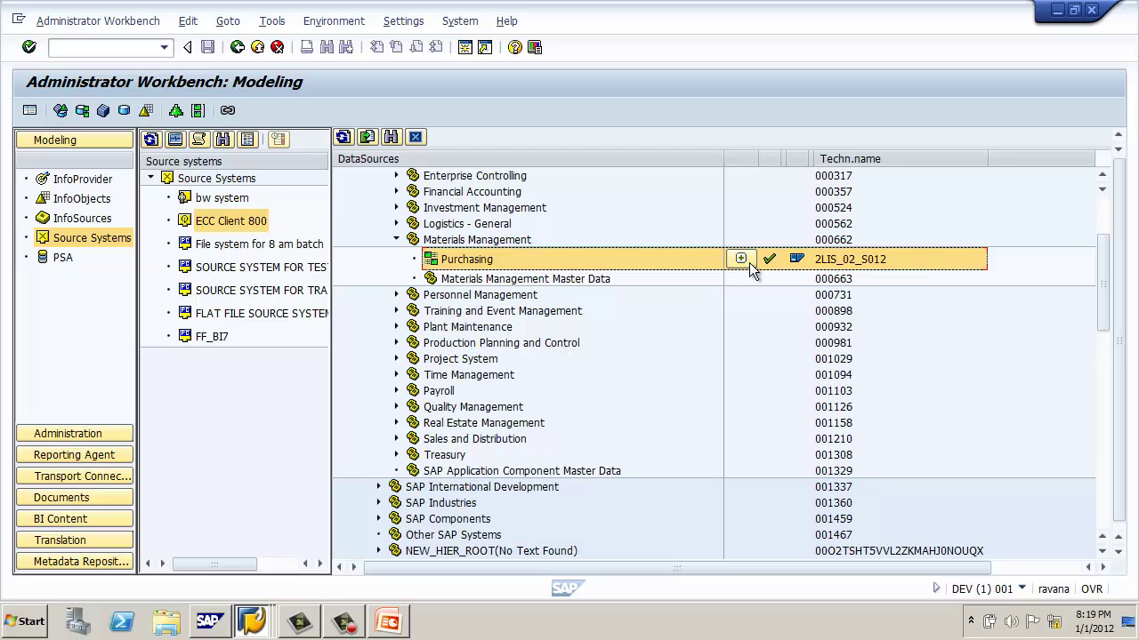
pyautogui.rightClick(479, 262)
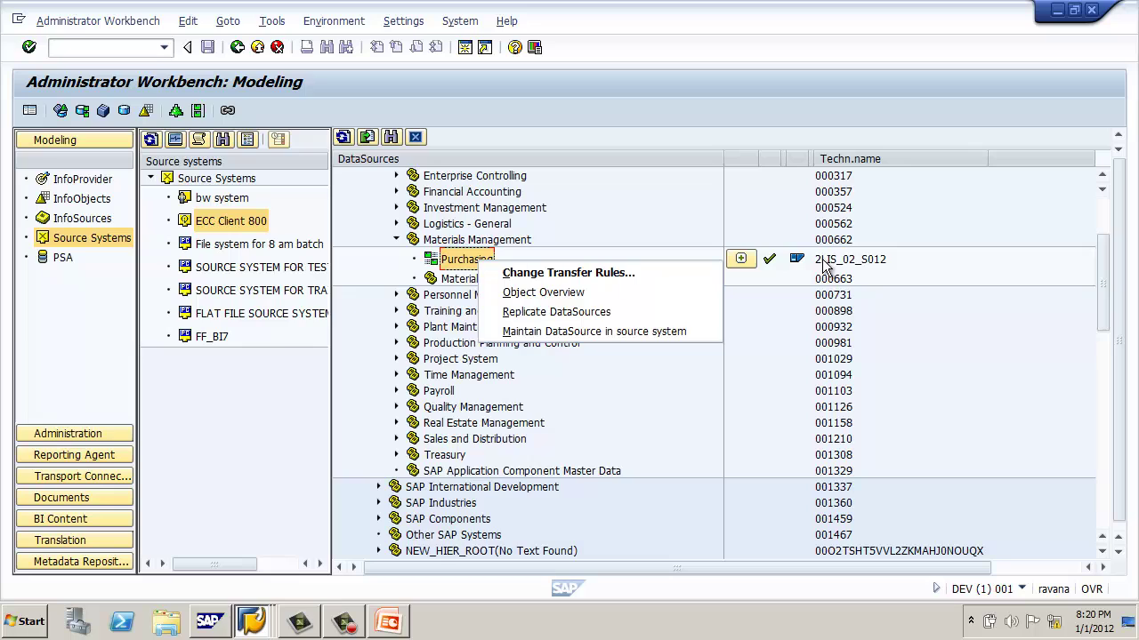
pyautogui.click(467, 264)
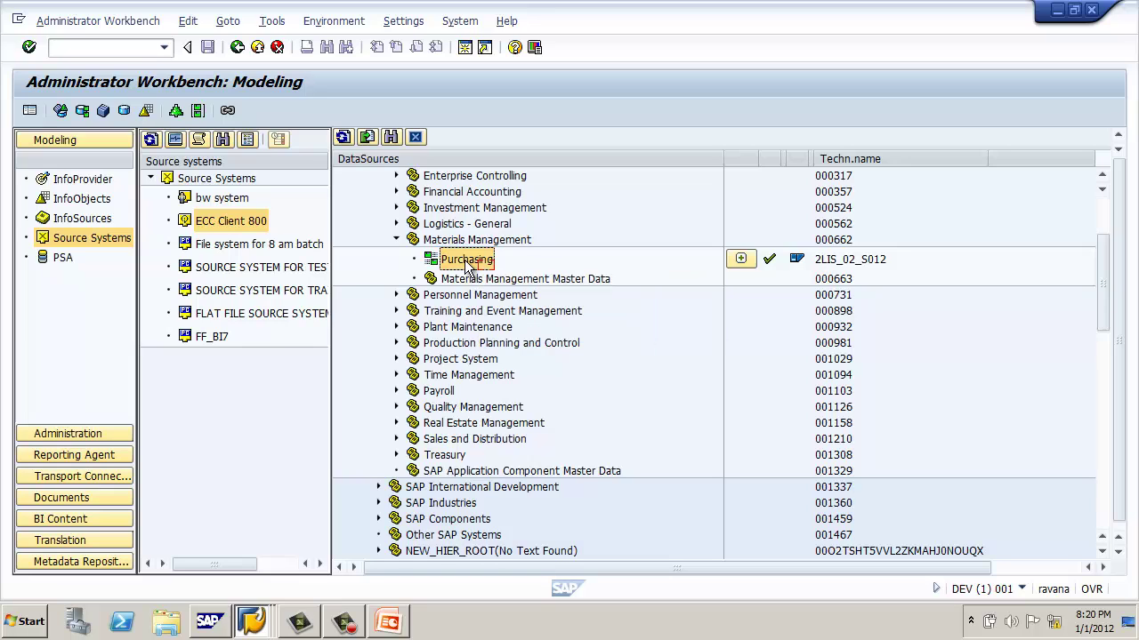
# - Leave the Administrator Workbench and open the DataSource Repository with transaction RSDS
pyautogui.click(240, 46)
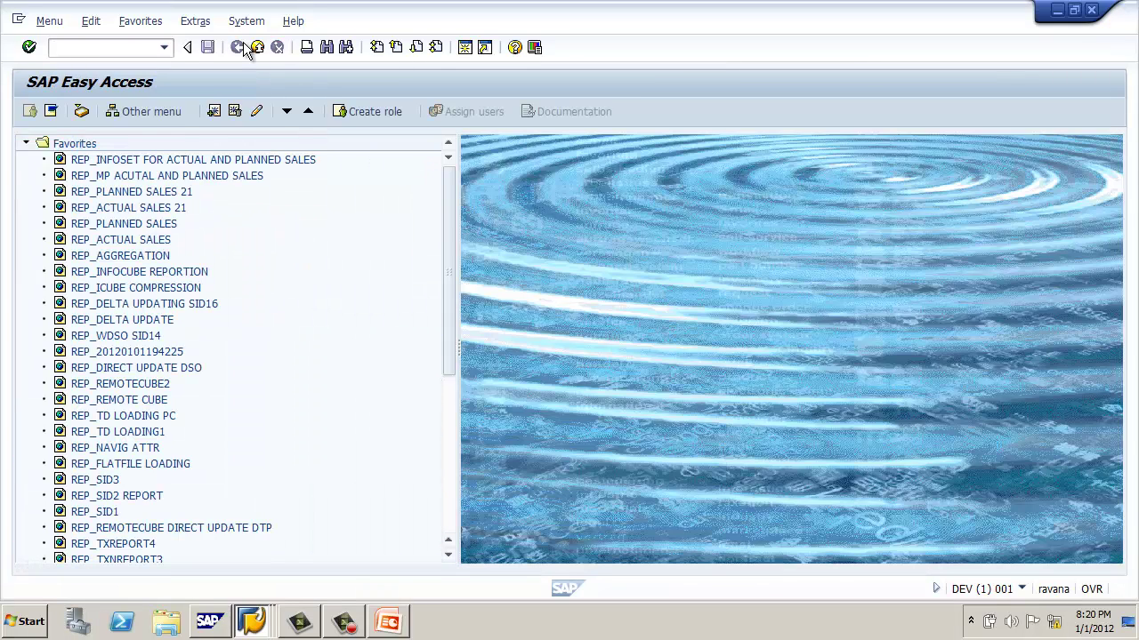
pyautogui.write('RSDS')
pyautogui.press('Return')
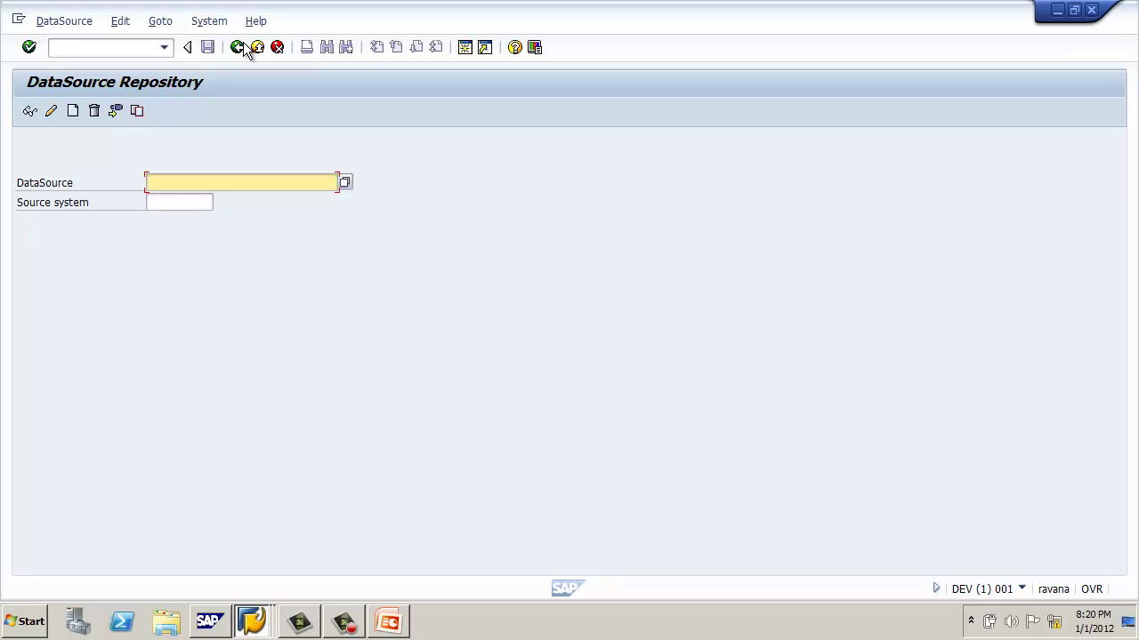
# - Specify DataSource 2LIS_02_S012 and choose source system T90CLNT090 (ECC Client 800)
pyautogui.write('2LIS_02_S012')
pyautogui.click(204, 203)
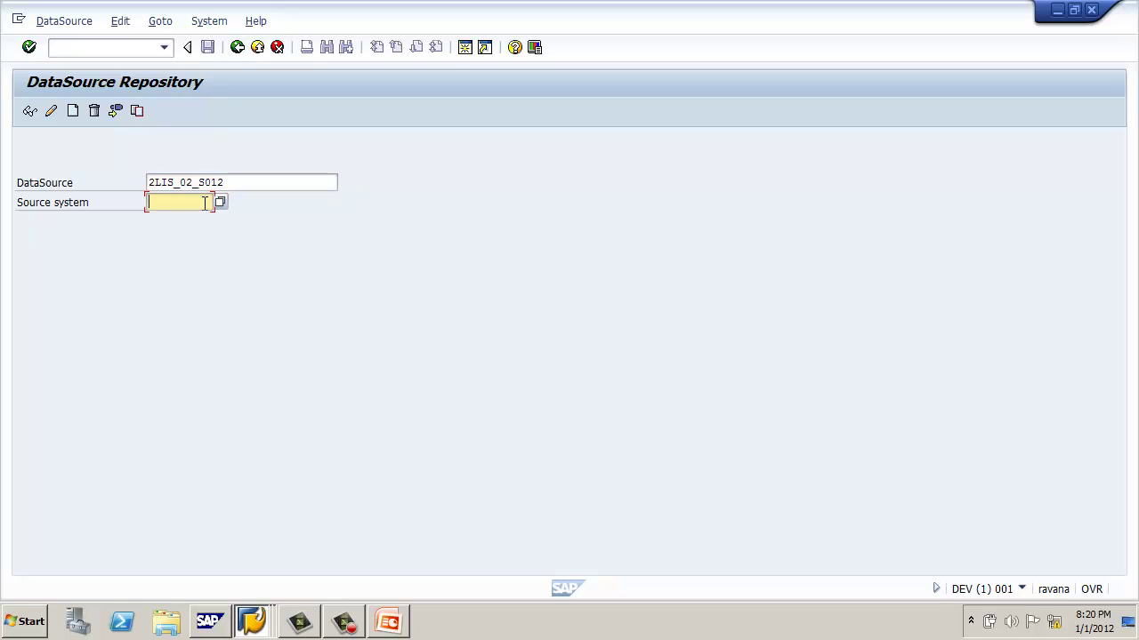
pyautogui.click(219, 202)
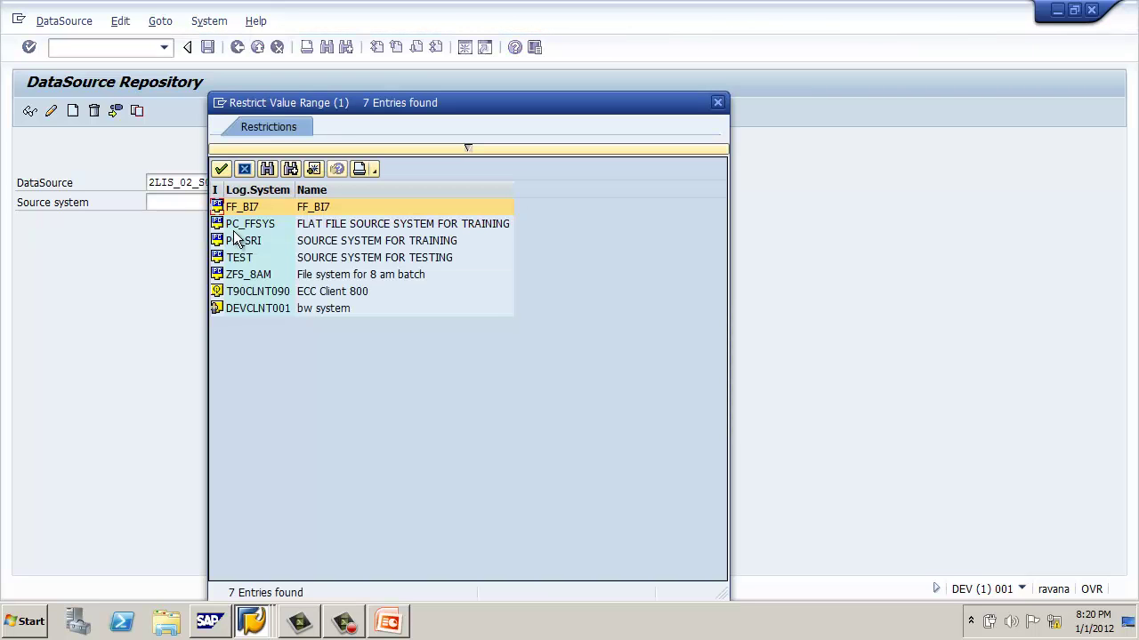
pyautogui.click(363, 293)
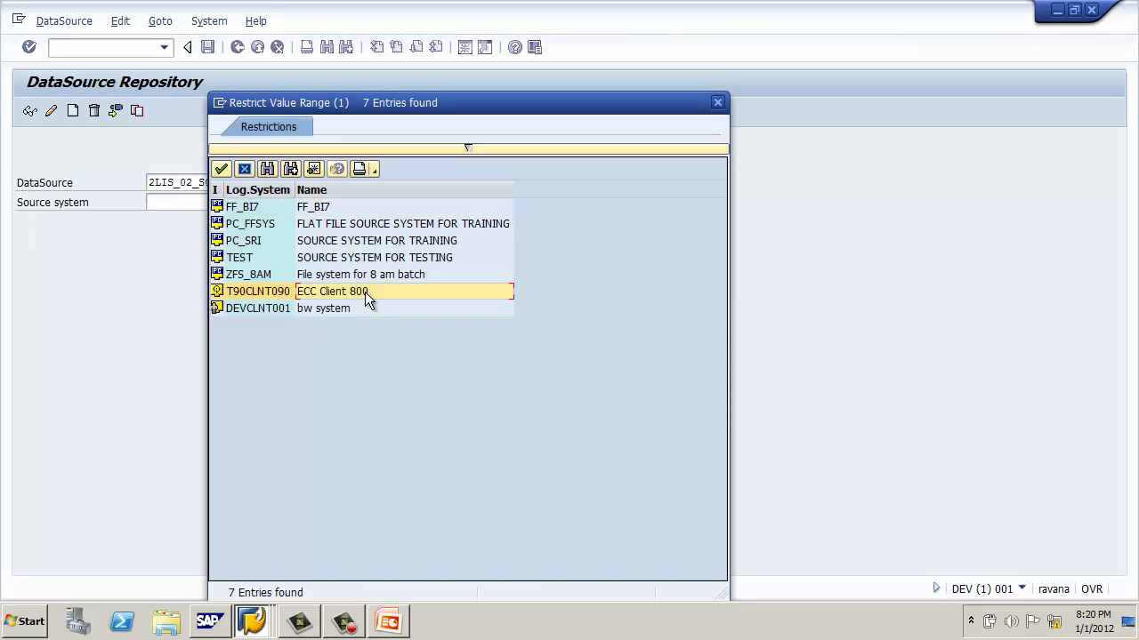
pyautogui.doubleClick(358, 294)
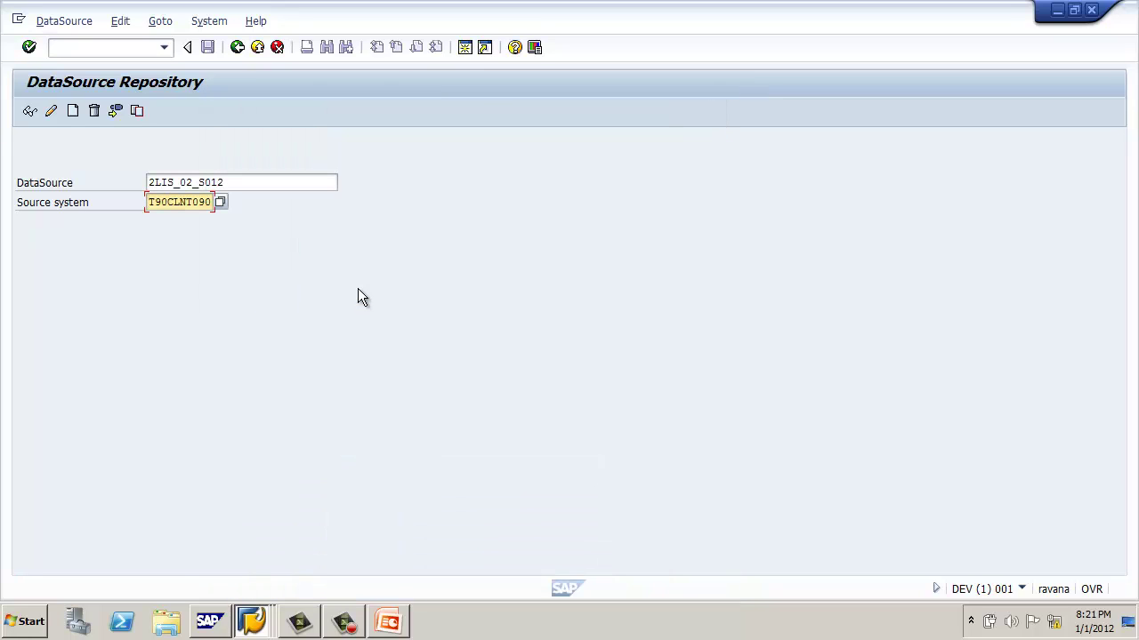
# - Replicate DataSource 2LIS_02_S012 from source system T90CLNT090
pyautogui.click(64, 21)
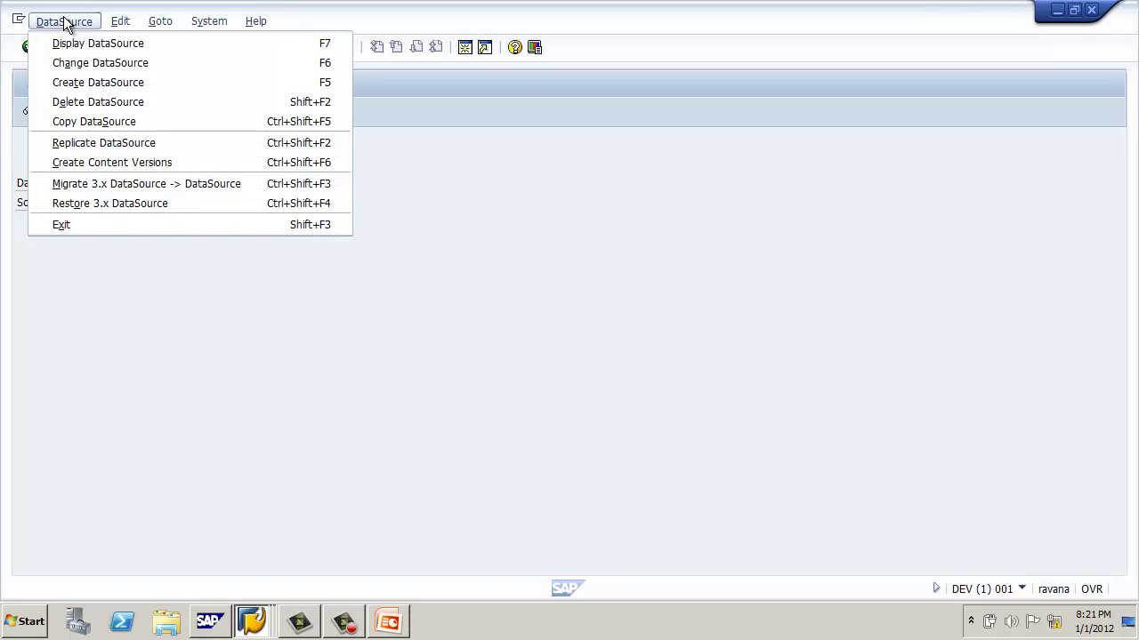
pyautogui.click(131, 144)
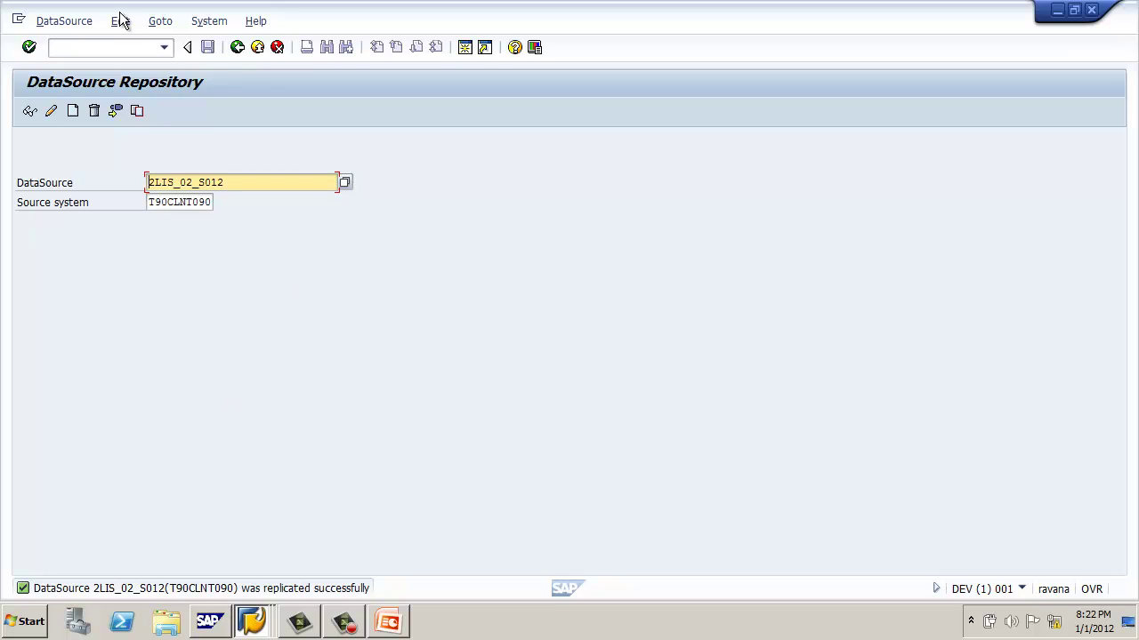
pyautogui.click(84, 22)
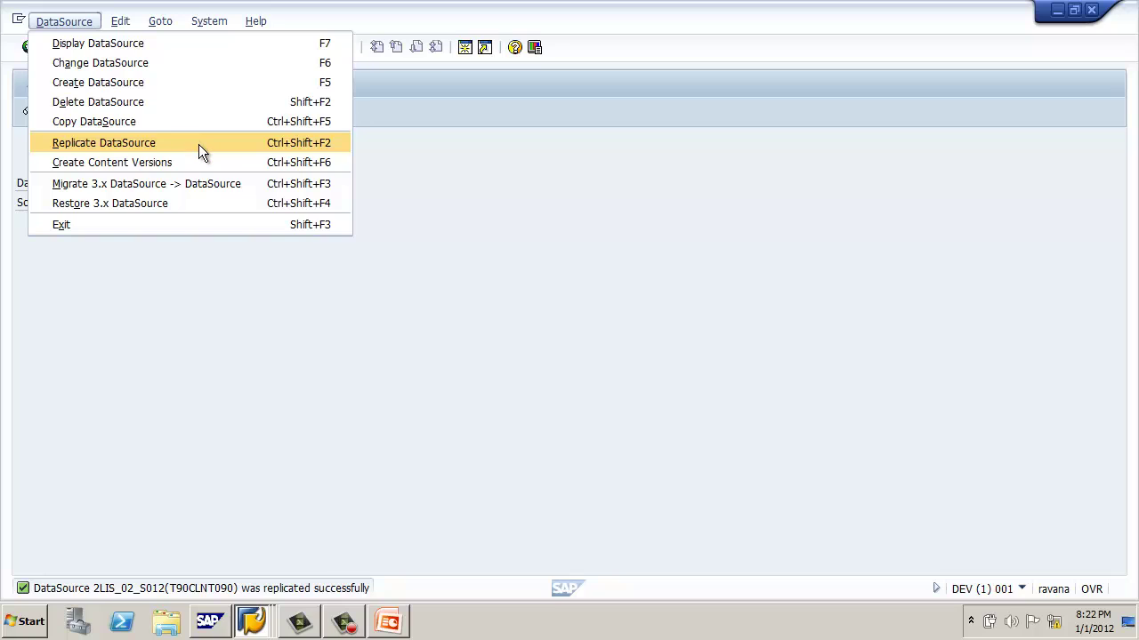
pyautogui.click(308, 375)
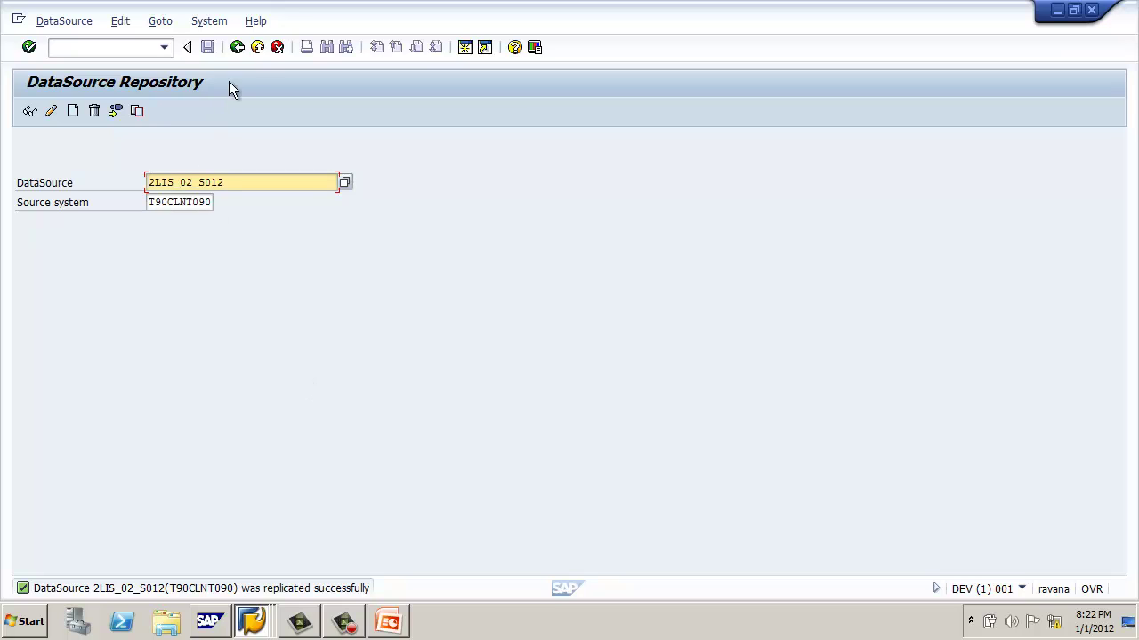
# - Leave the DataSource Repository and open the Administrator Workbench with transaction RSA1OLD
pyautogui.click(237, 47)
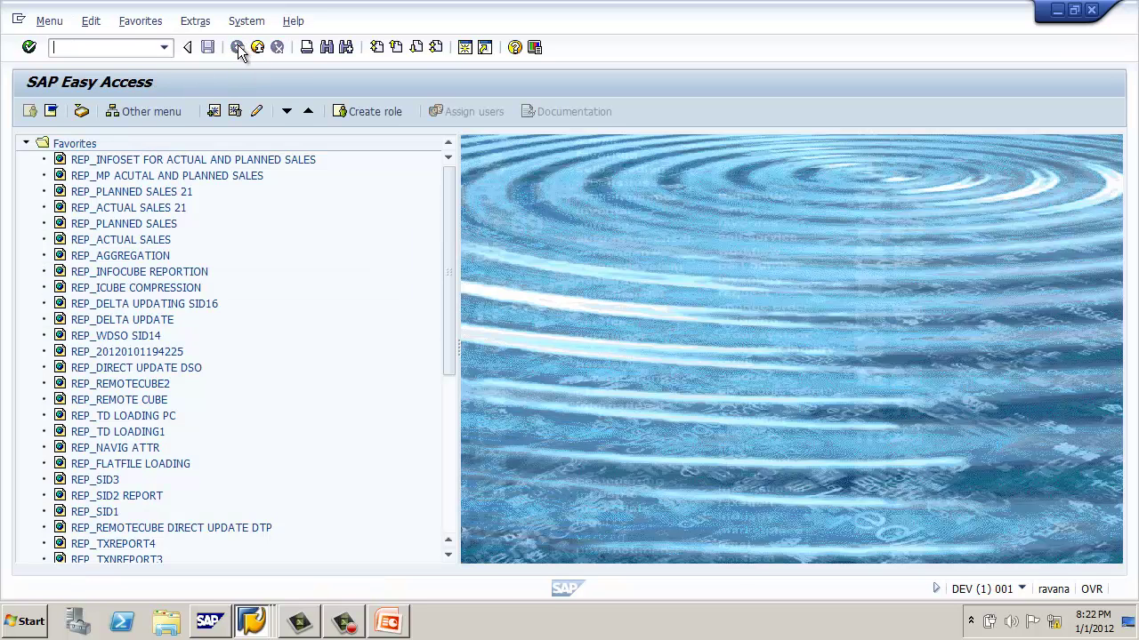
pyautogui.write('RSA1OLD')
pyautogui.press('Return')
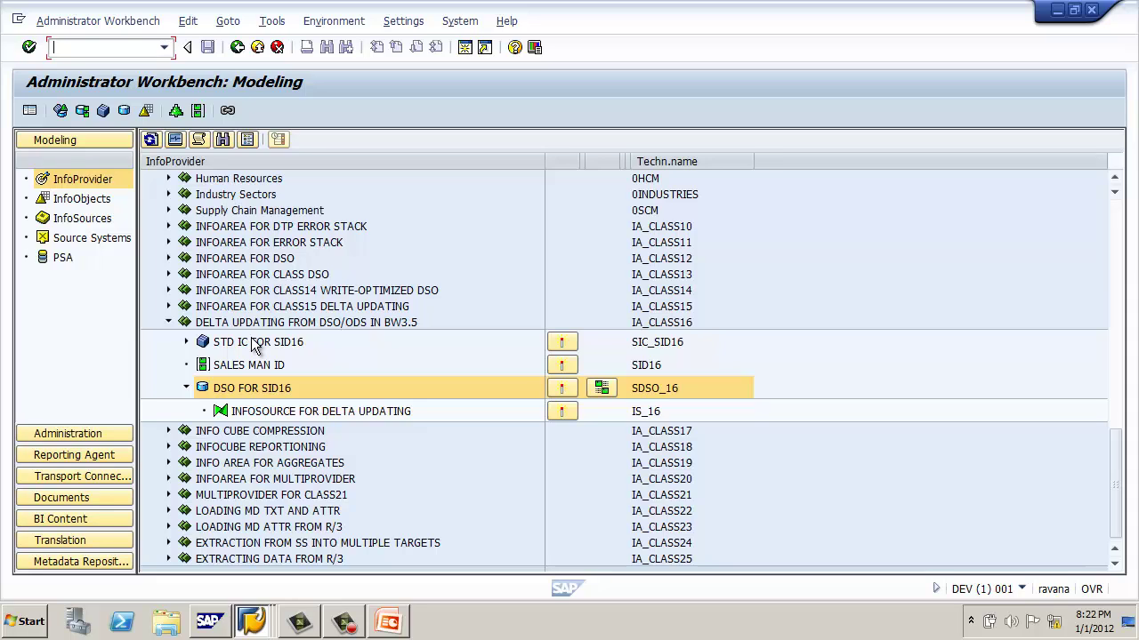
# - Check the connection of source system ECC Client 800 (T90CLNT090)
pyautogui.click(111, 237)
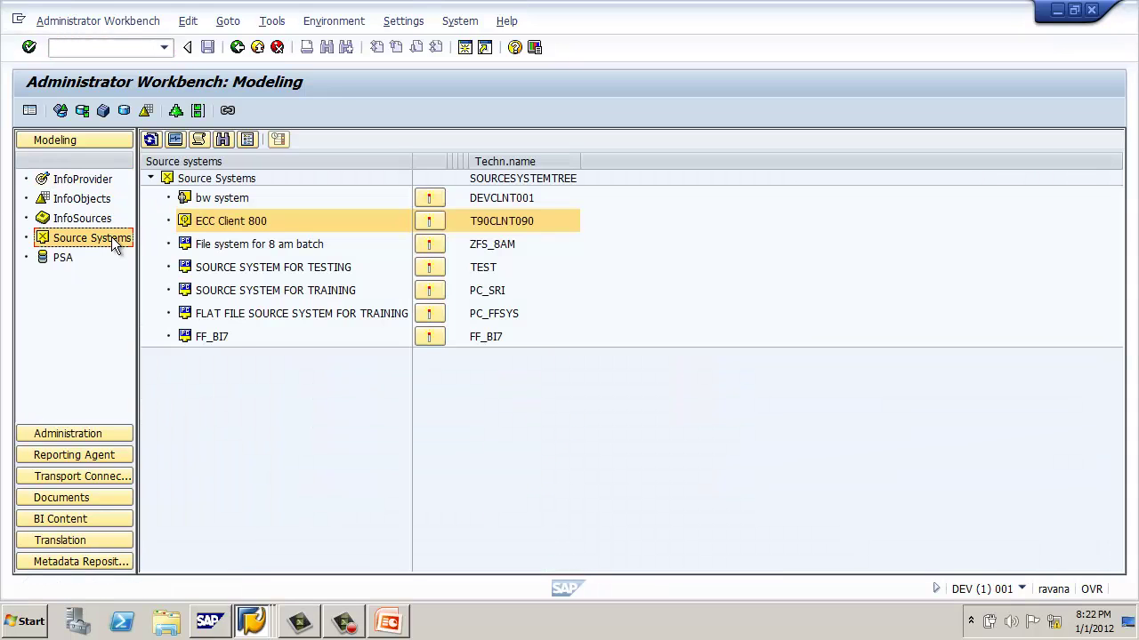
pyautogui.rightClick(246, 218)
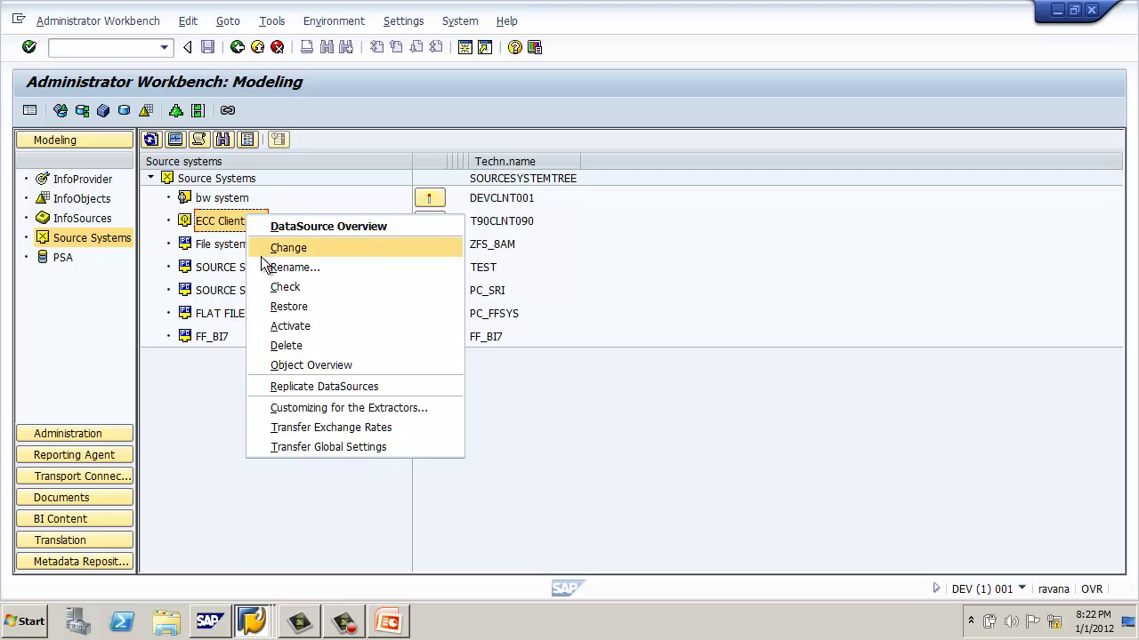
pyautogui.click(299, 283)
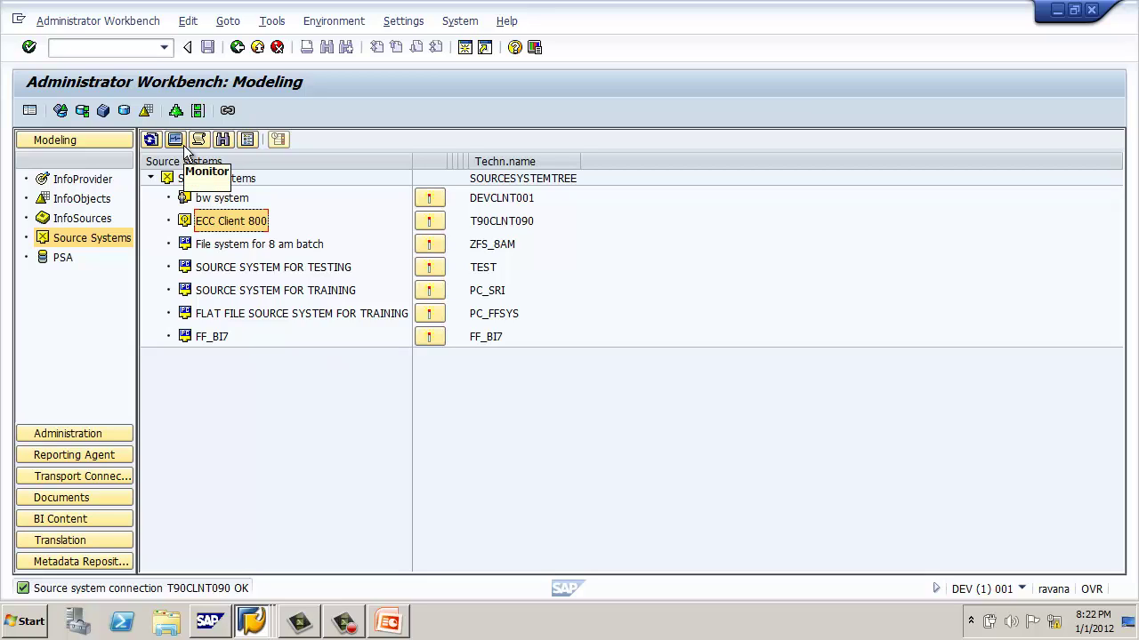
# - Display the DataSource overview of ECC Client 800 and expand SAP Application Components down to Materials Management
pyautogui.doubleClick(233, 225)
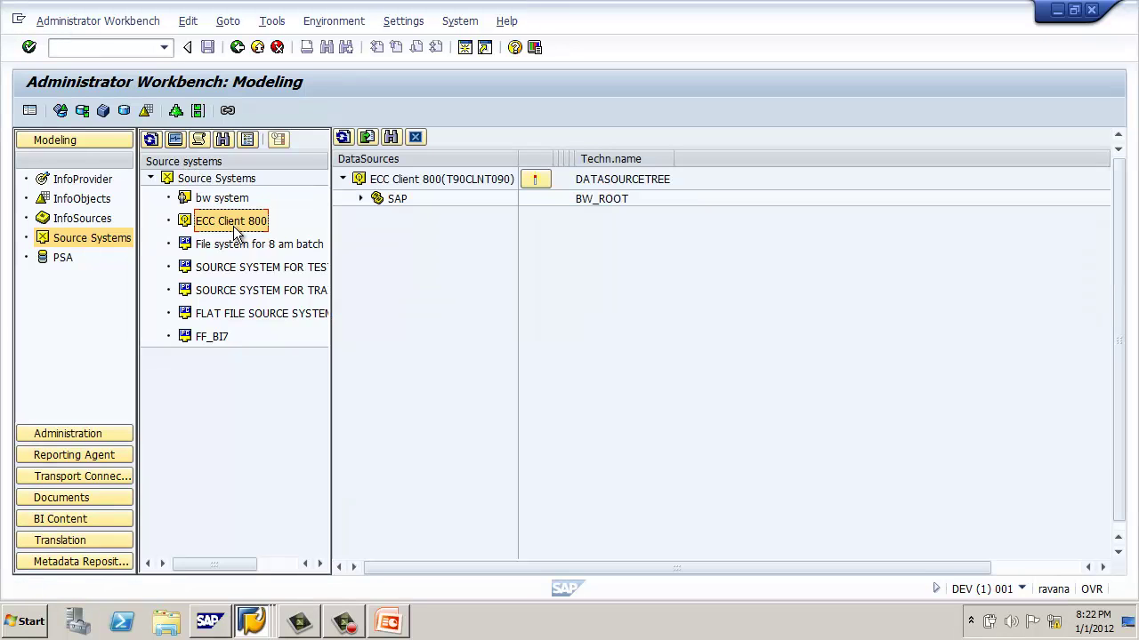
pyautogui.click(361, 199)
pyautogui.click(379, 215)
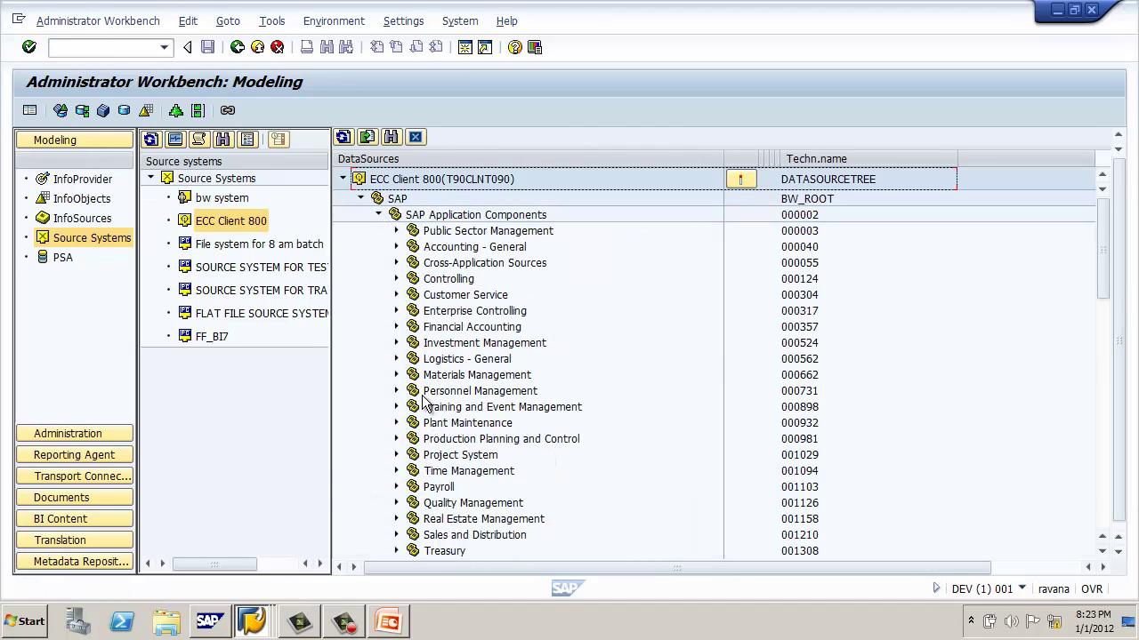
pyautogui.click(397, 375)
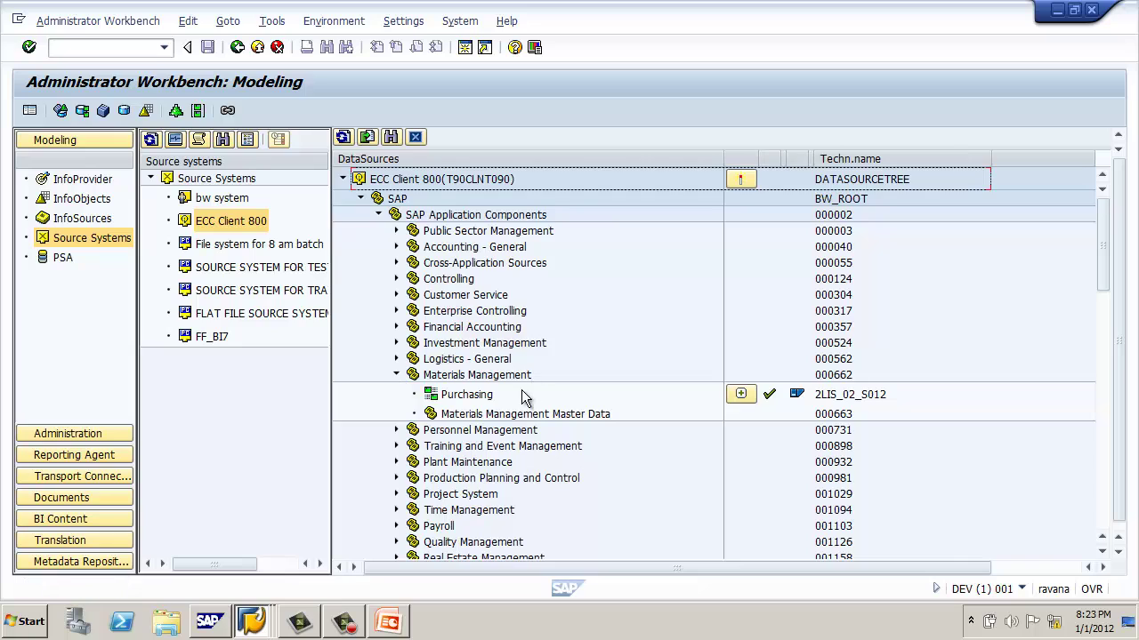
# - View the transfer rules of the Purchasing DataSource 2LIS_02_S012 and return to the DataSource overview
pyautogui.click(485, 395)
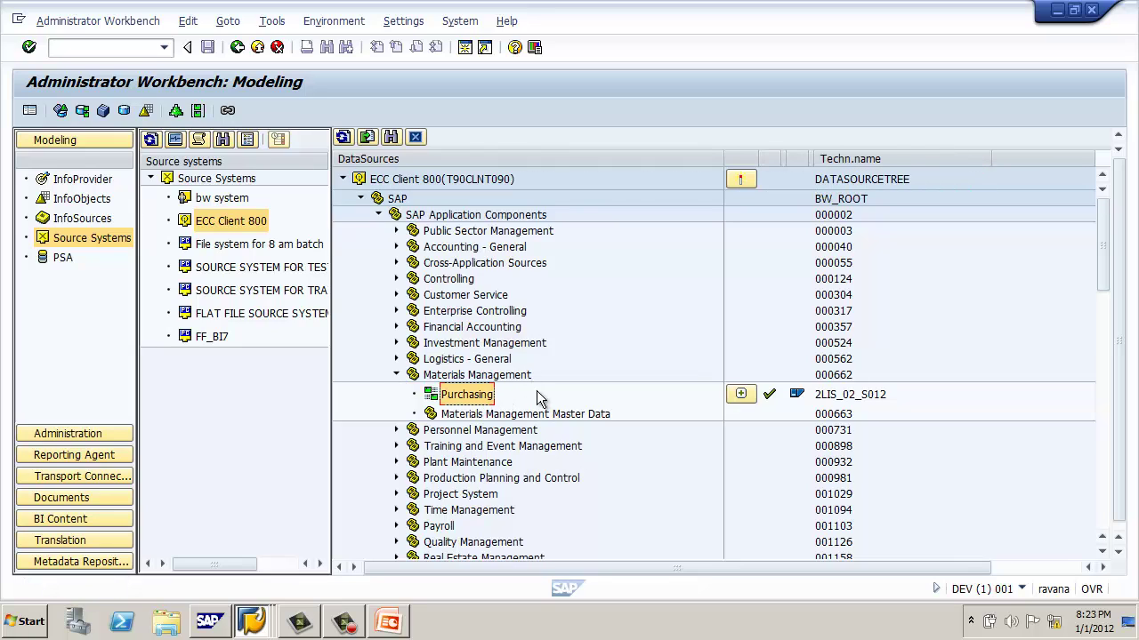
pyautogui.click(741, 394)
pyautogui.doubleClick(486, 395)
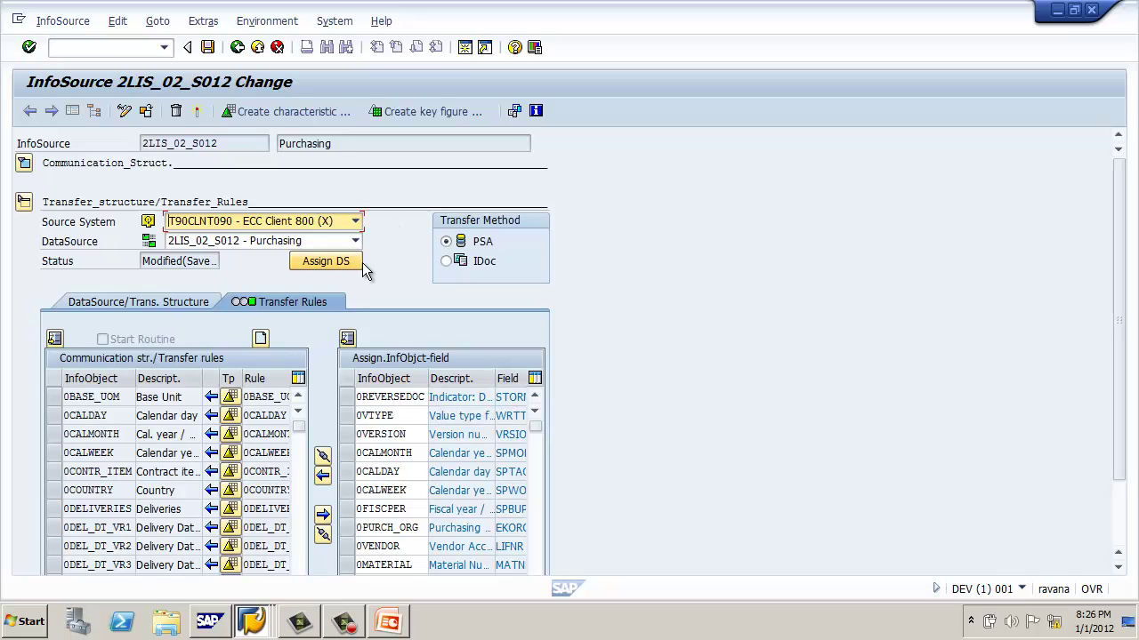
pyautogui.click(236, 46)
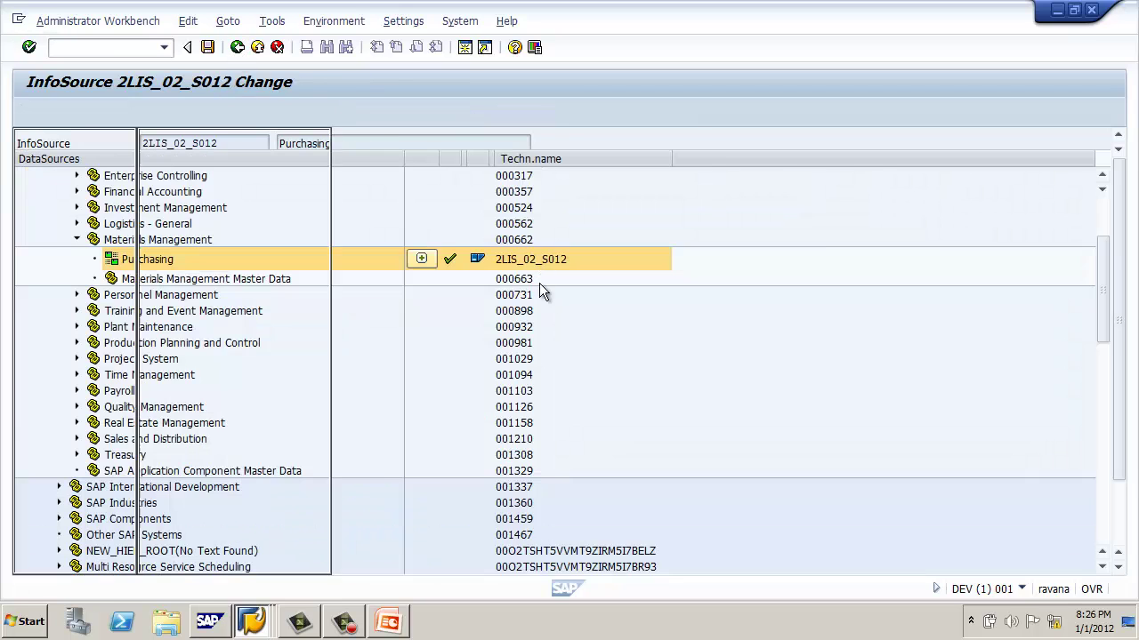
# - Reopen the transfer rules of the Purchasing DataSource 2LIS_02_S012 for changing
pyautogui.rightClick(481, 264)
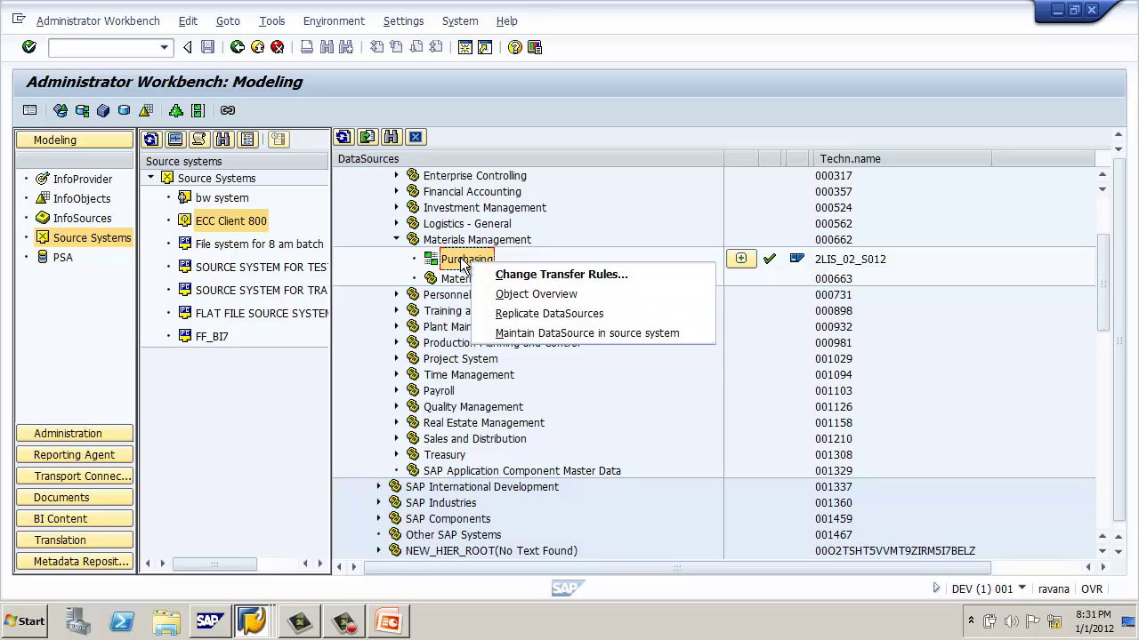
pyautogui.click(464, 266)
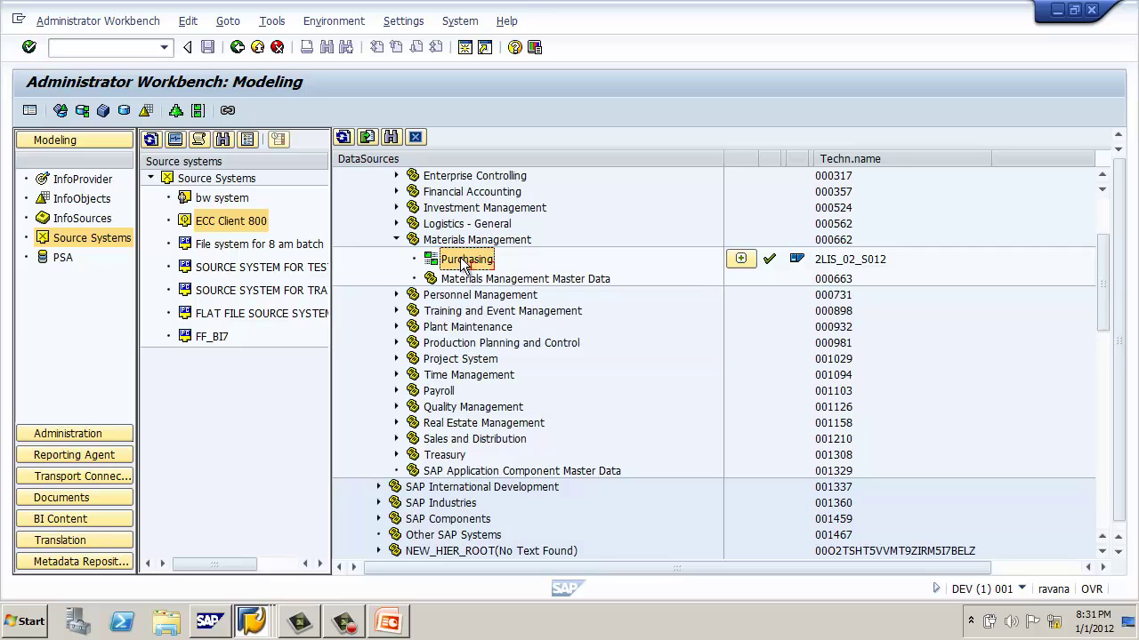
pyautogui.doubleClick(462, 265)
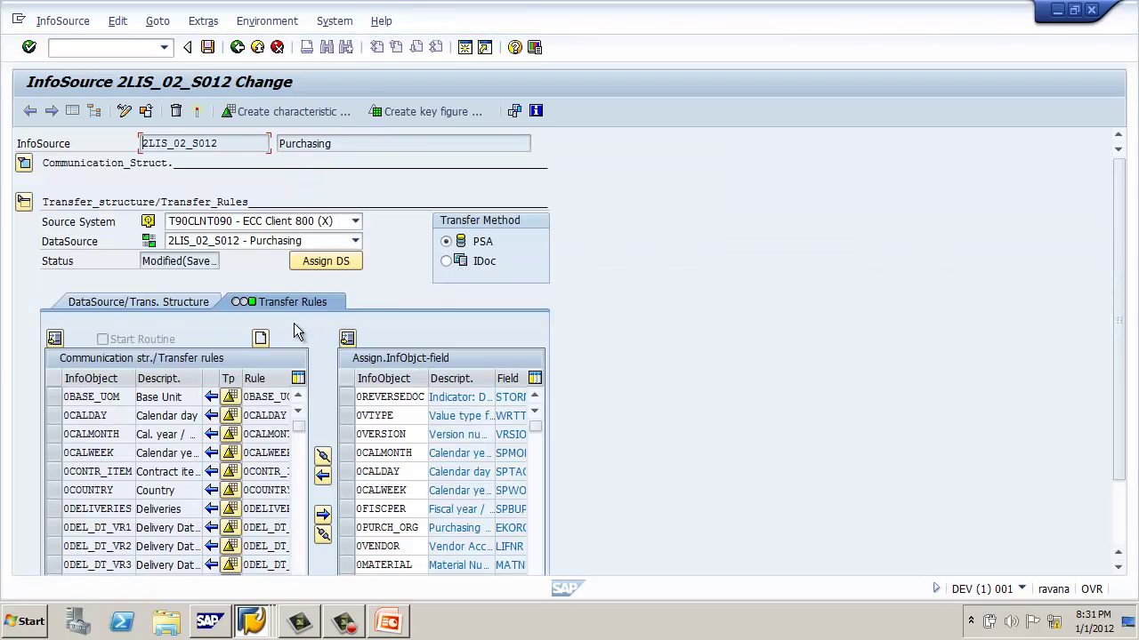
# - Assign source system T90CLNT090 (ECC Client 800) to InfoSource 2LIS_02_S012
pyautogui.click(77, 22)
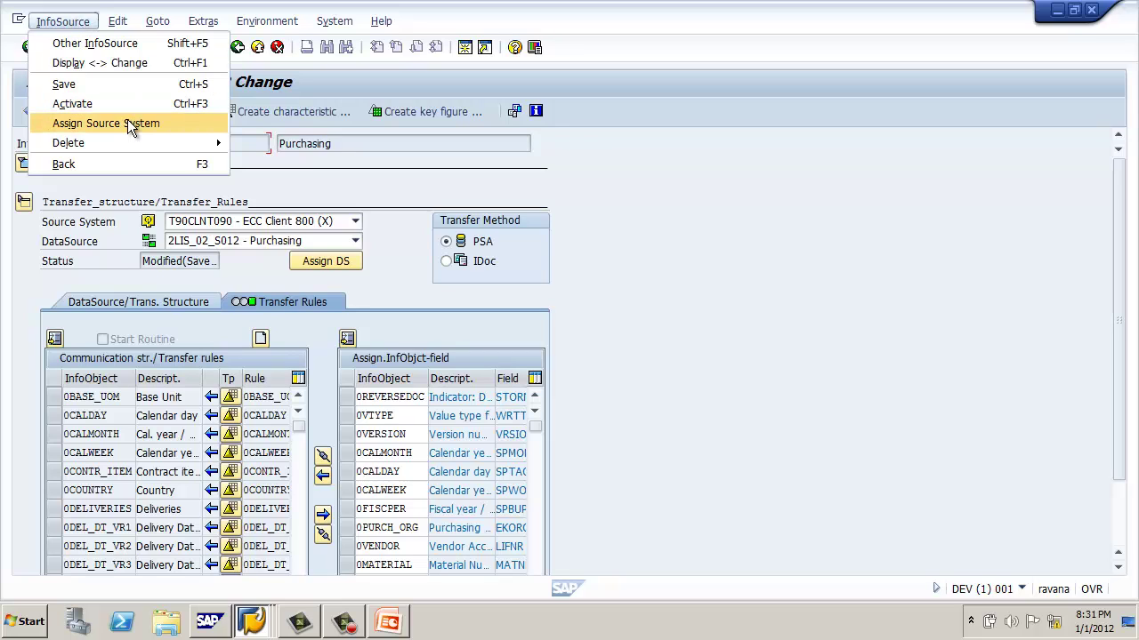
pyautogui.click(127, 121)
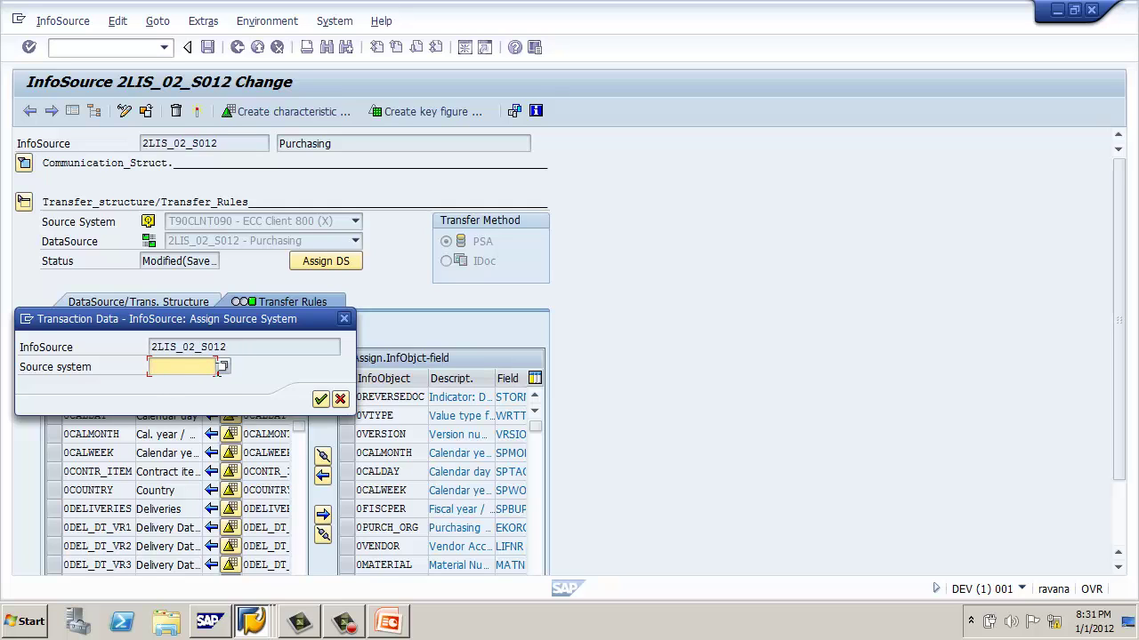
pyautogui.click(224, 366)
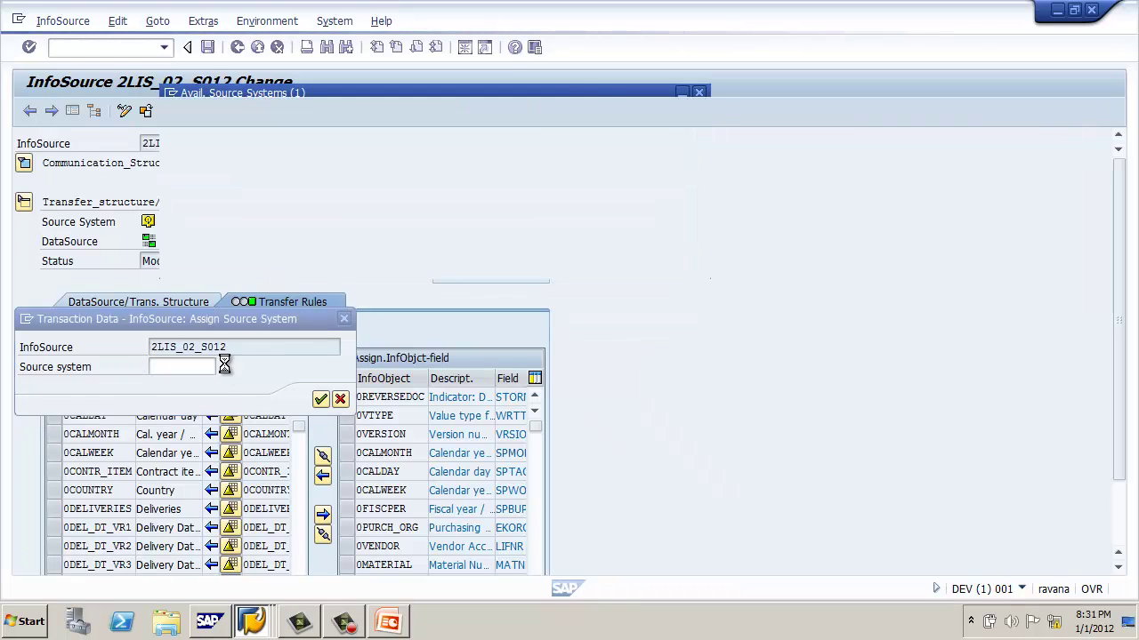
pyautogui.doubleClick(278, 281)
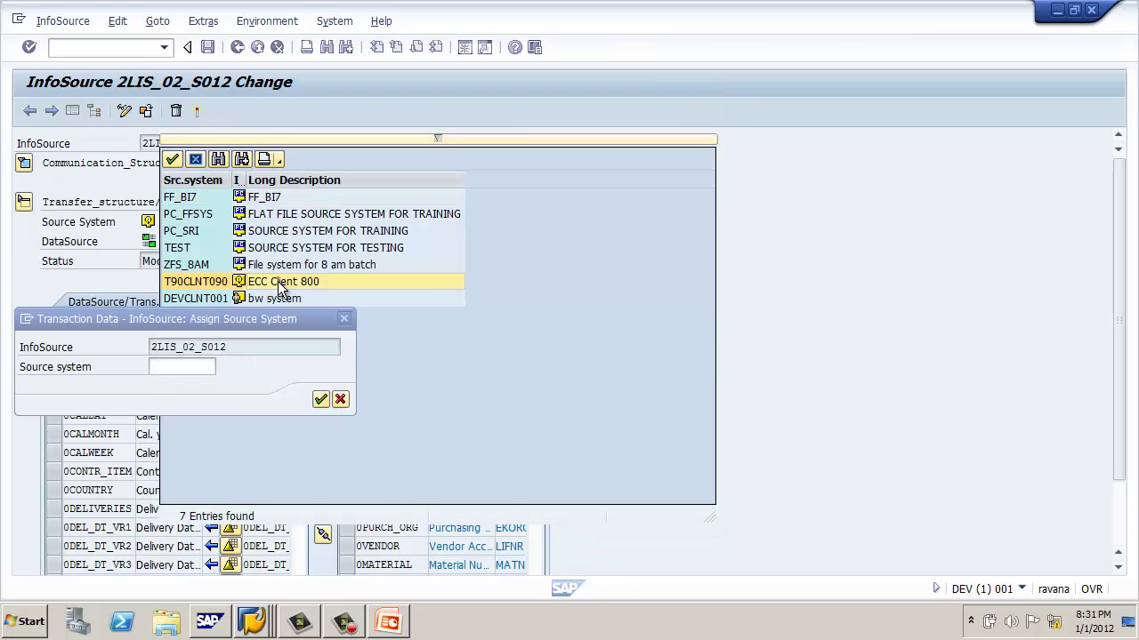
pyautogui.click(320, 400)
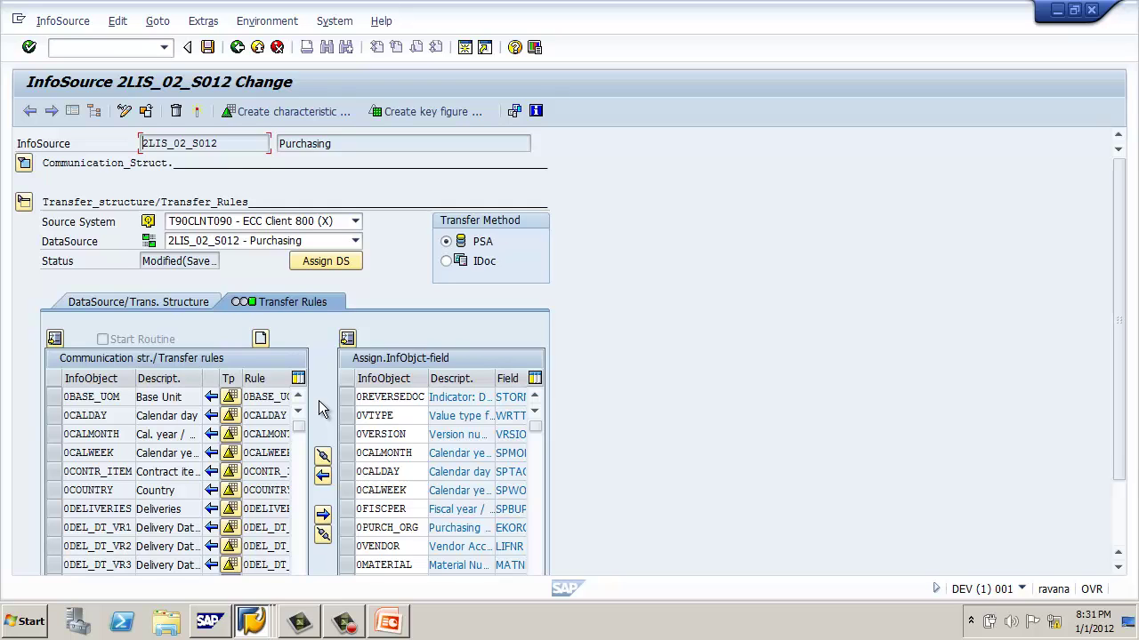
# - Review the transfer rules of InfoSource 2LIS_02_S012, then leave the Administrator Workbench for the SAP Easy Access screen
pyautogui.scroll(-1, 324, 356)
pyautogui.scroll(-4, 324, 355)
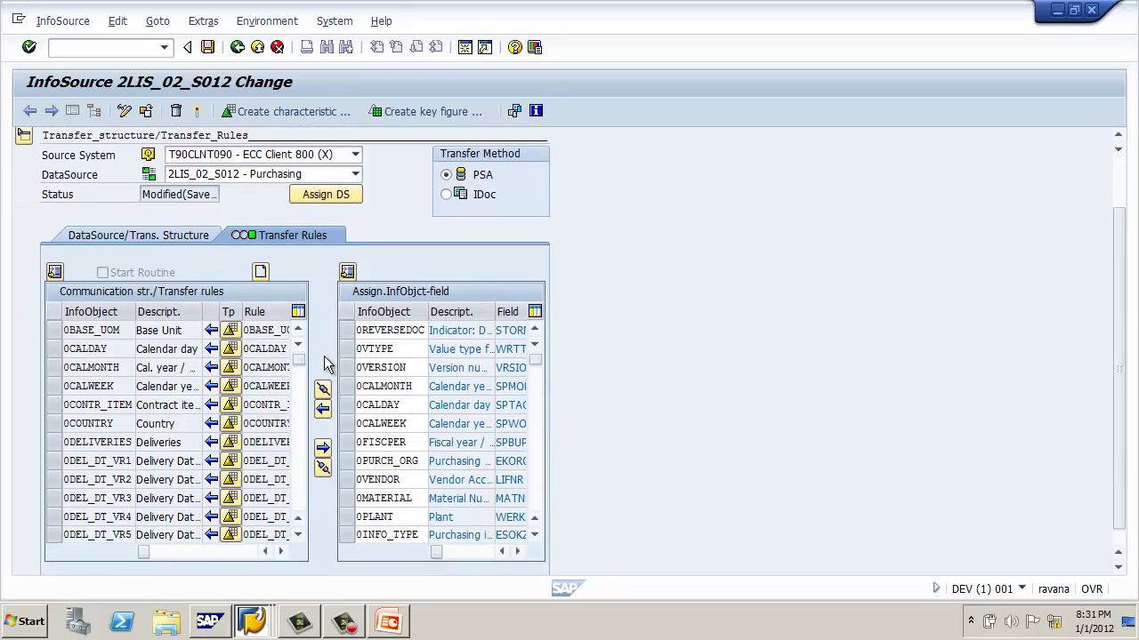
pyautogui.scroll(5, 324, 356)
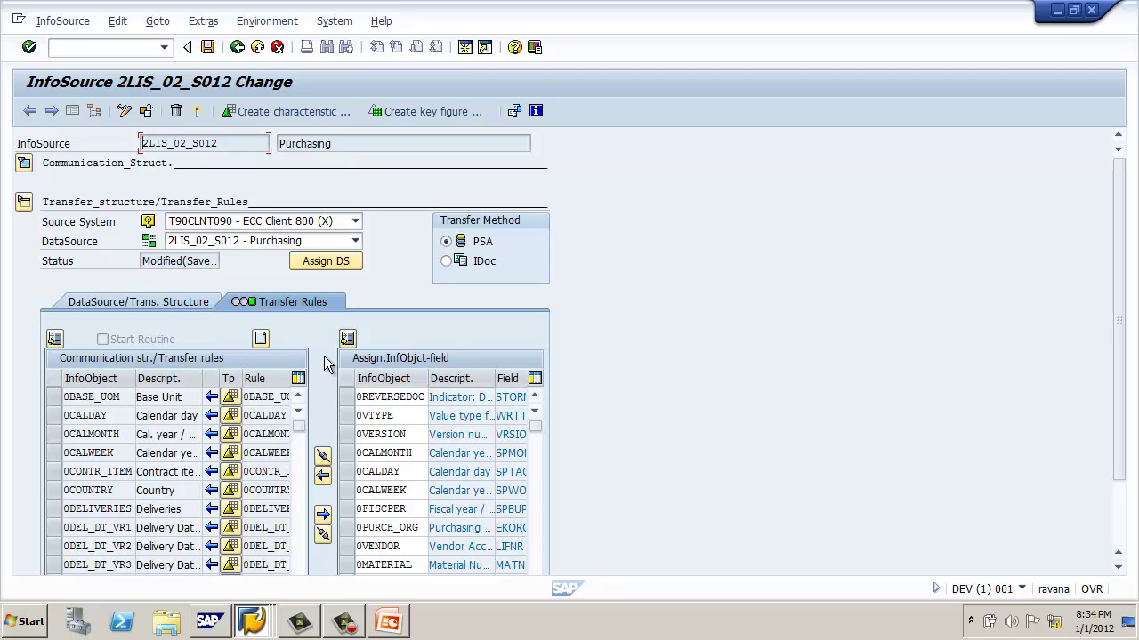
pyautogui.click(239, 48)
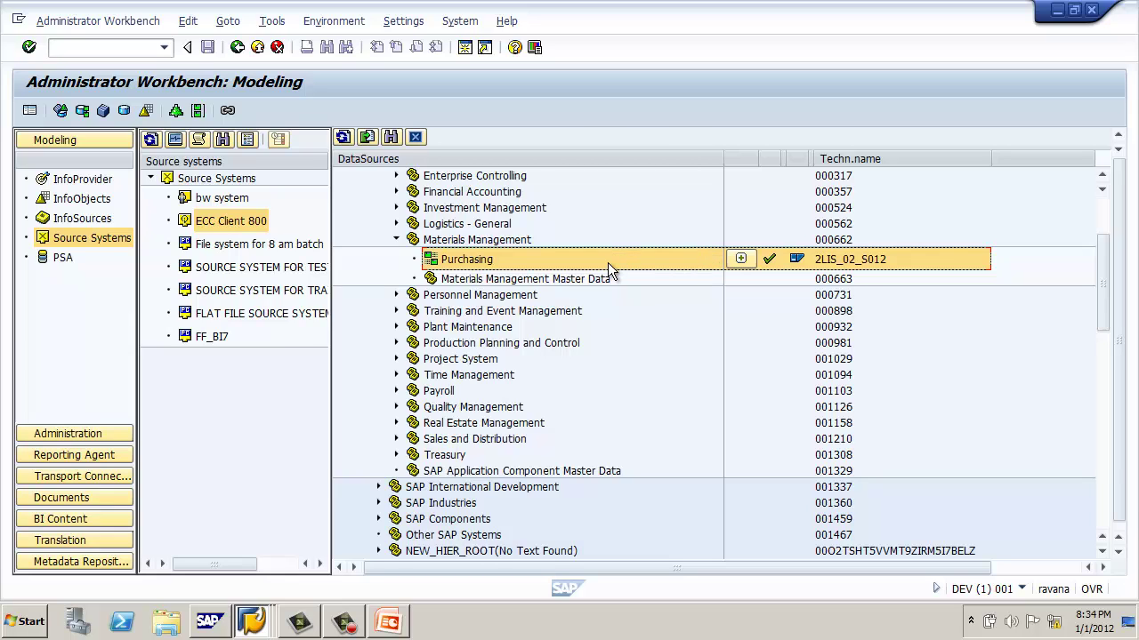
pyautogui.click(238, 50)
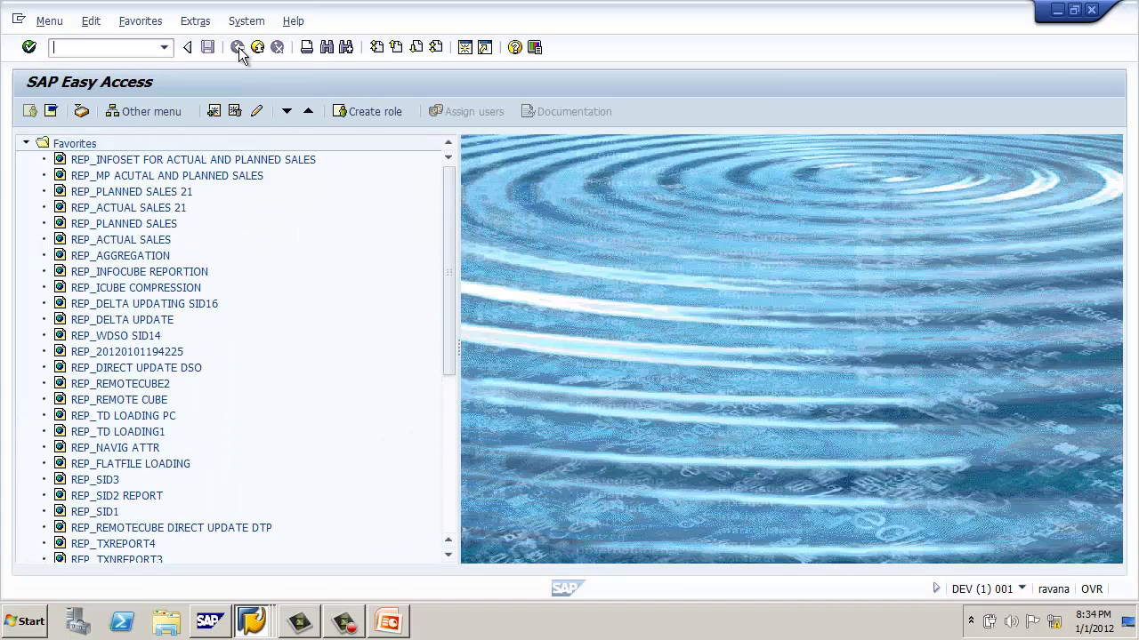
# - Switch to the ECC client 800 session and open the installation of Business Content DataSources with transaction RSA5
pyautogui.click(263, 624)
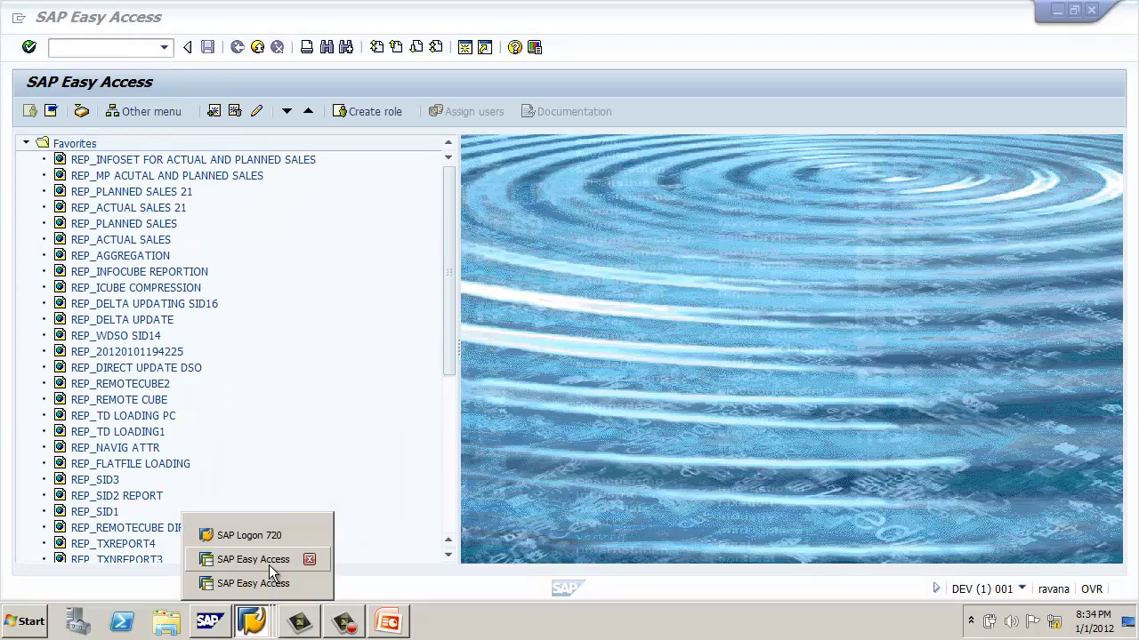
pyautogui.click(277, 584)
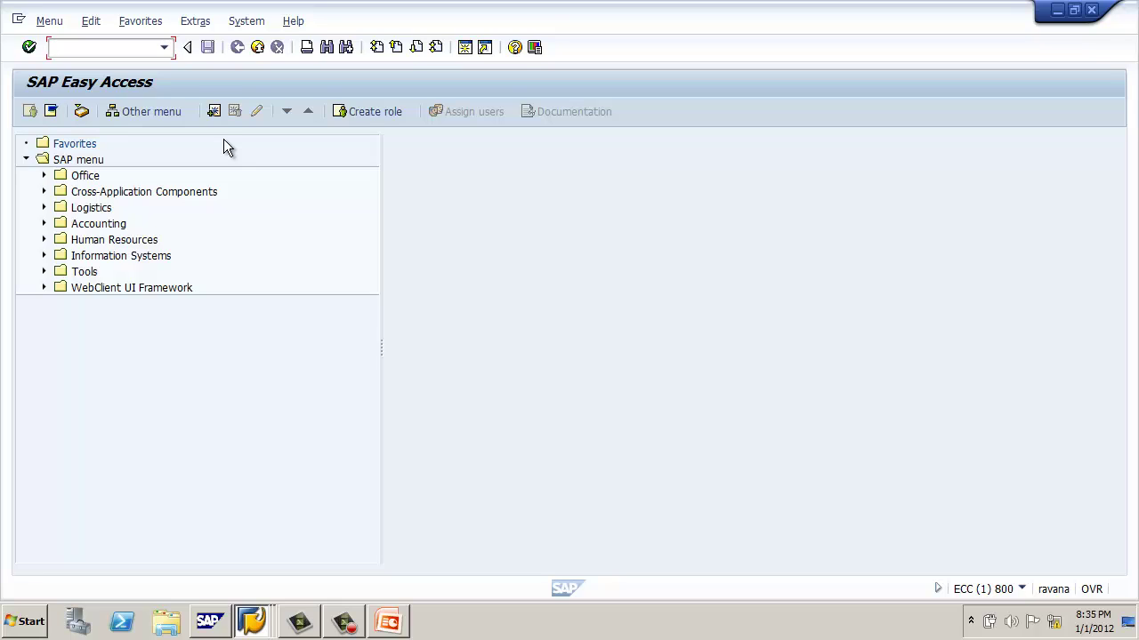
pyautogui.write('/n')
pyautogui.press('BackSpace')
pyautogui.press('BackSpace')
pyautogui.write('KSAB')
pyautogui.press('Return')
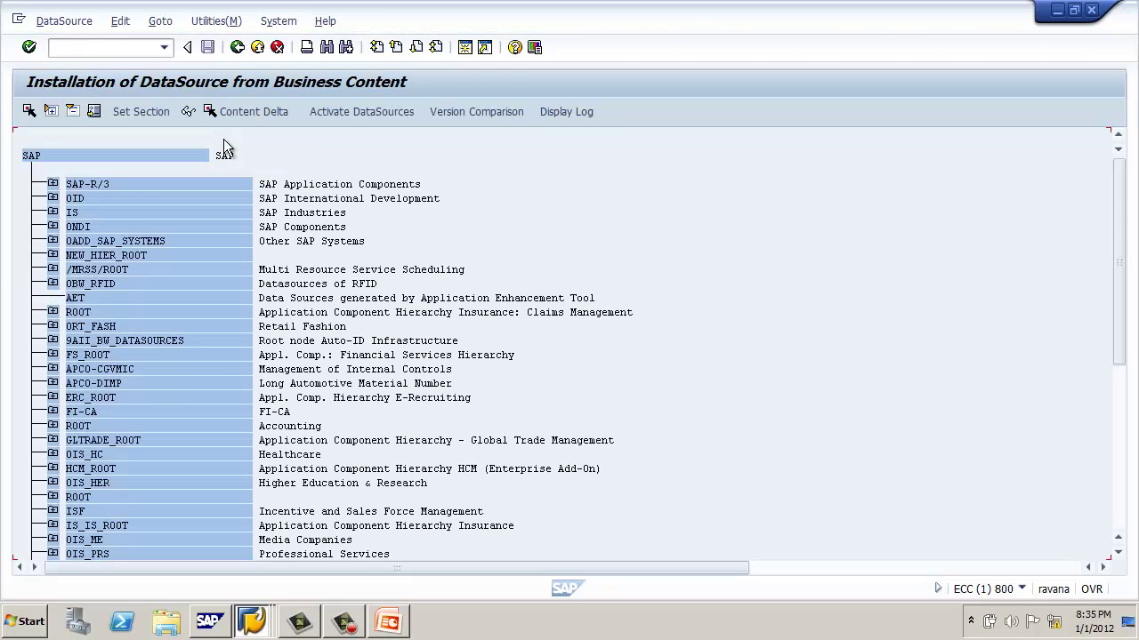
# - Expand SAP-R/3 and Materials Management in the Business Content tree and locate DataSource 2LIS_02_S012
pyautogui.click(52, 184)
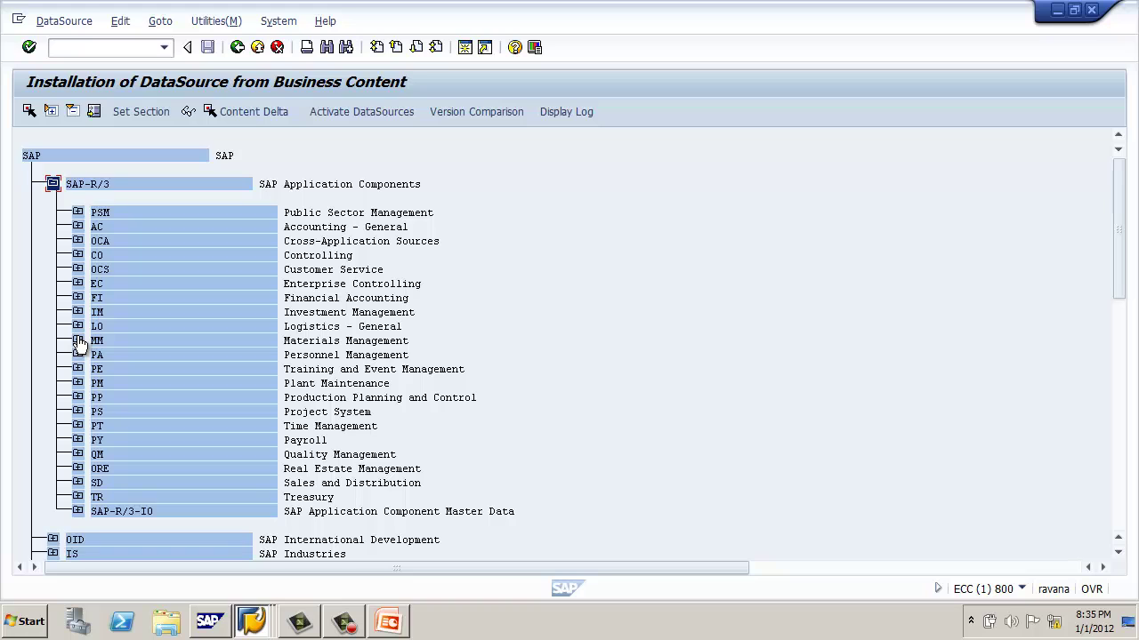
pyautogui.click(78, 341)
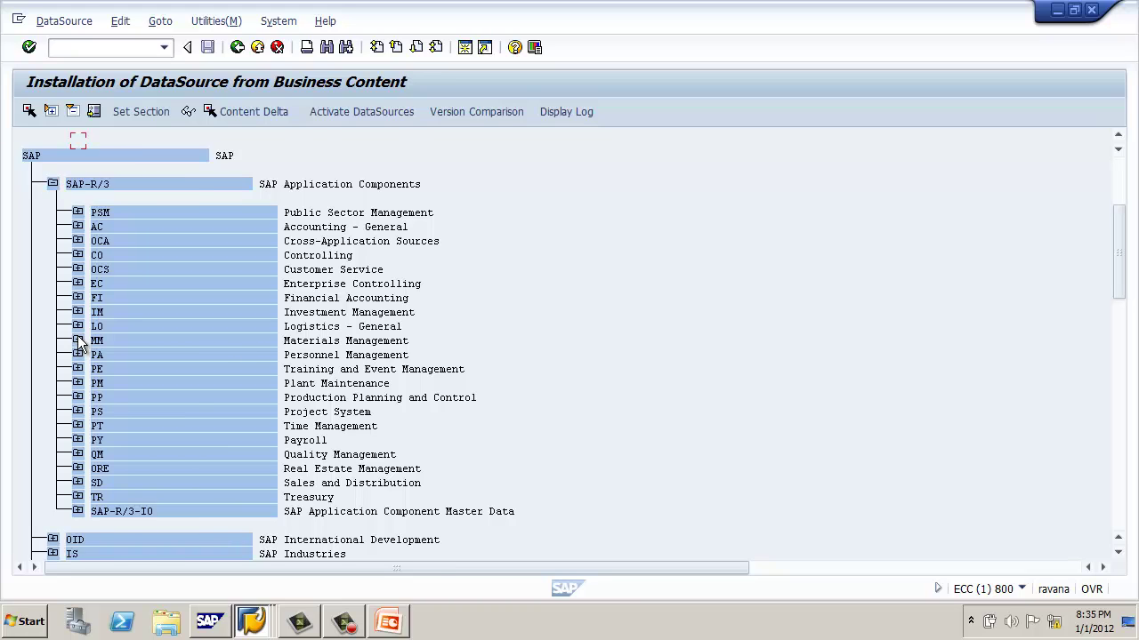
pyautogui.click(186, 417)
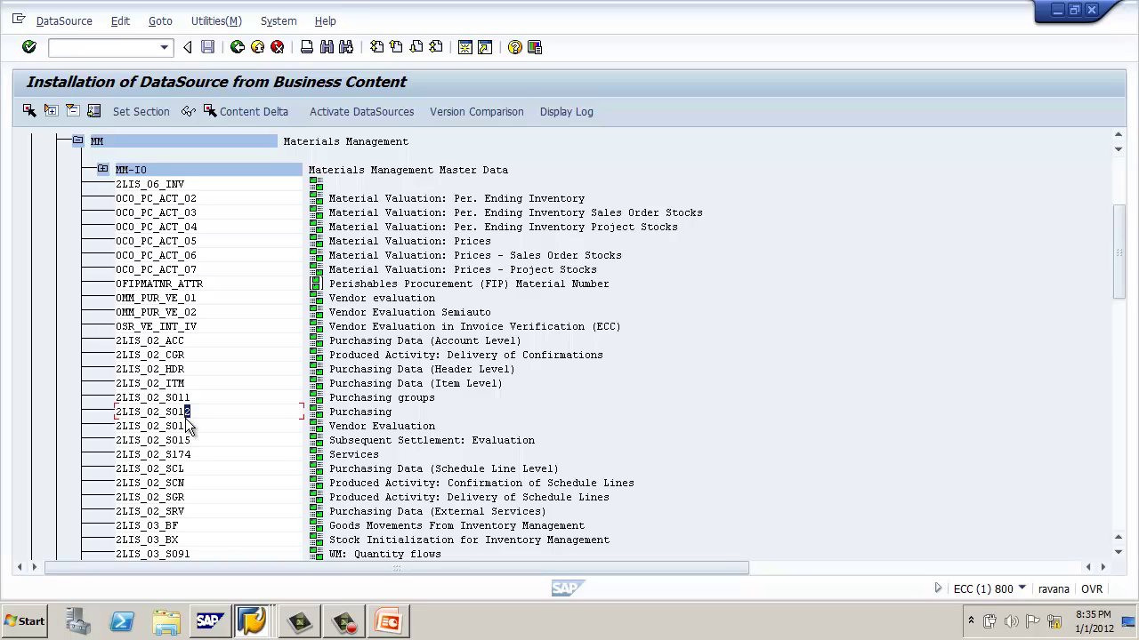
pyautogui.scroll(-1, 187, 426)
pyautogui.scroll(-1, 187, 427)
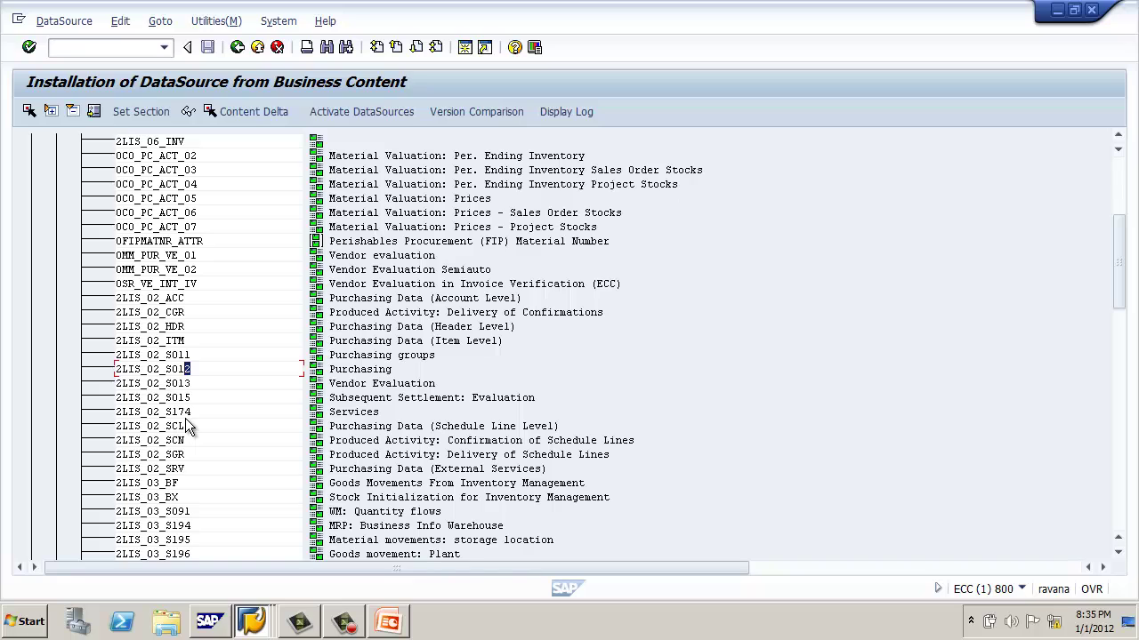
# - Run a version comparison for DataSource 2LIS_02_ITM and return to the DataSource list
pyautogui.click(176, 343)
pyautogui.click(480, 116)
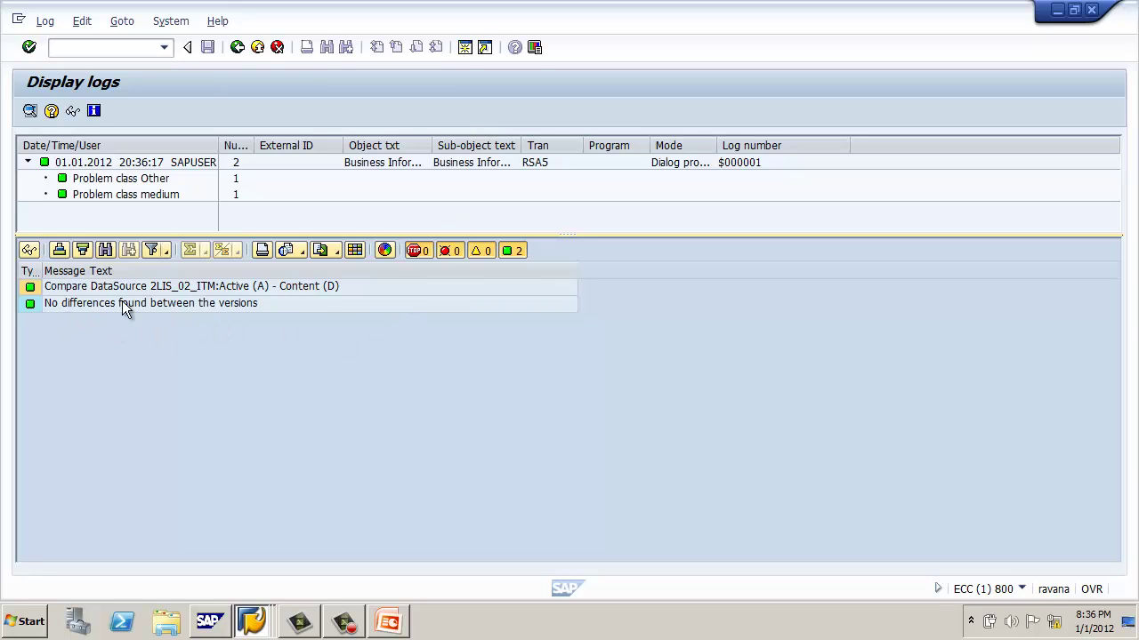
pyautogui.click(240, 50)
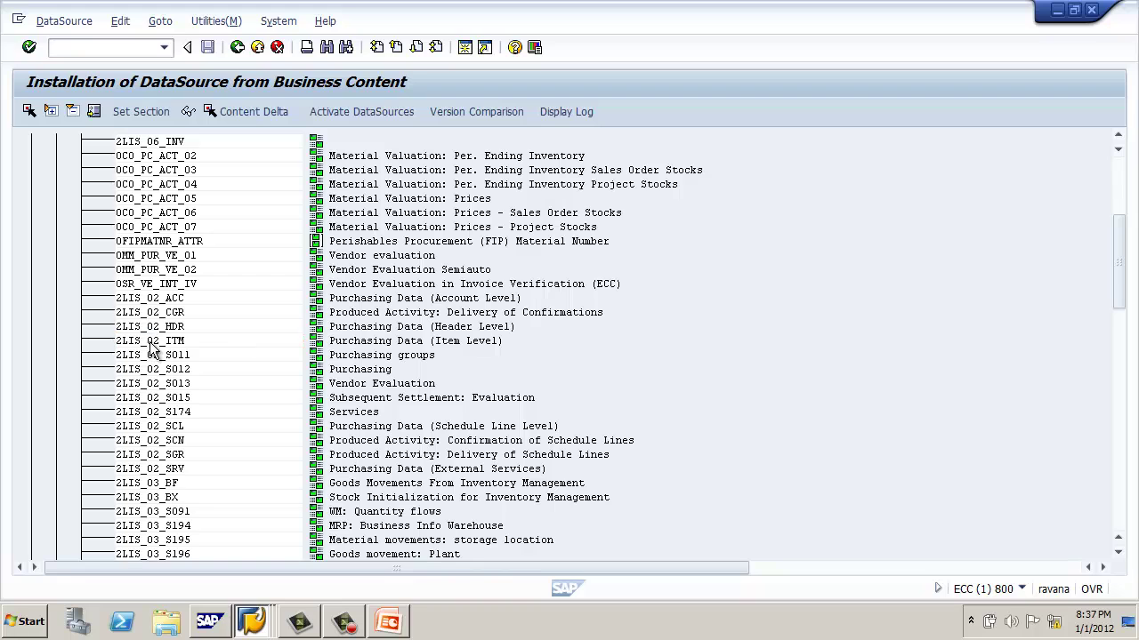
# - Display the Business Content version of DataSource 2LIS_02_ITM and examine its field list
pyautogui.doubleClick(149, 343)
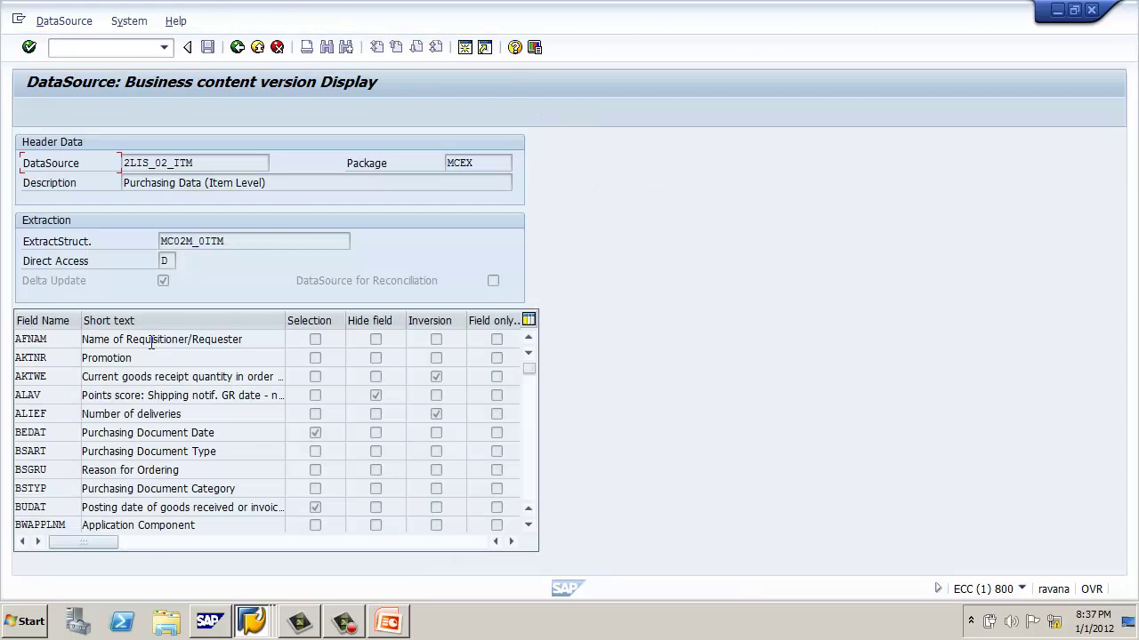
pyautogui.scroll(-10, 165, 384)
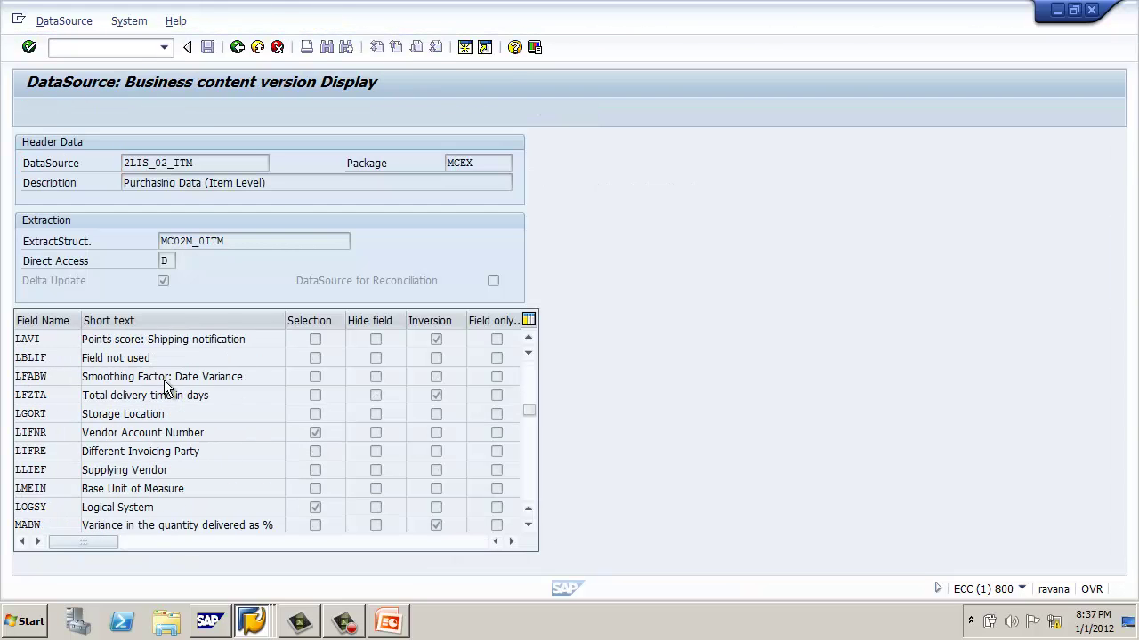
pyautogui.scroll(-12, 165, 384)
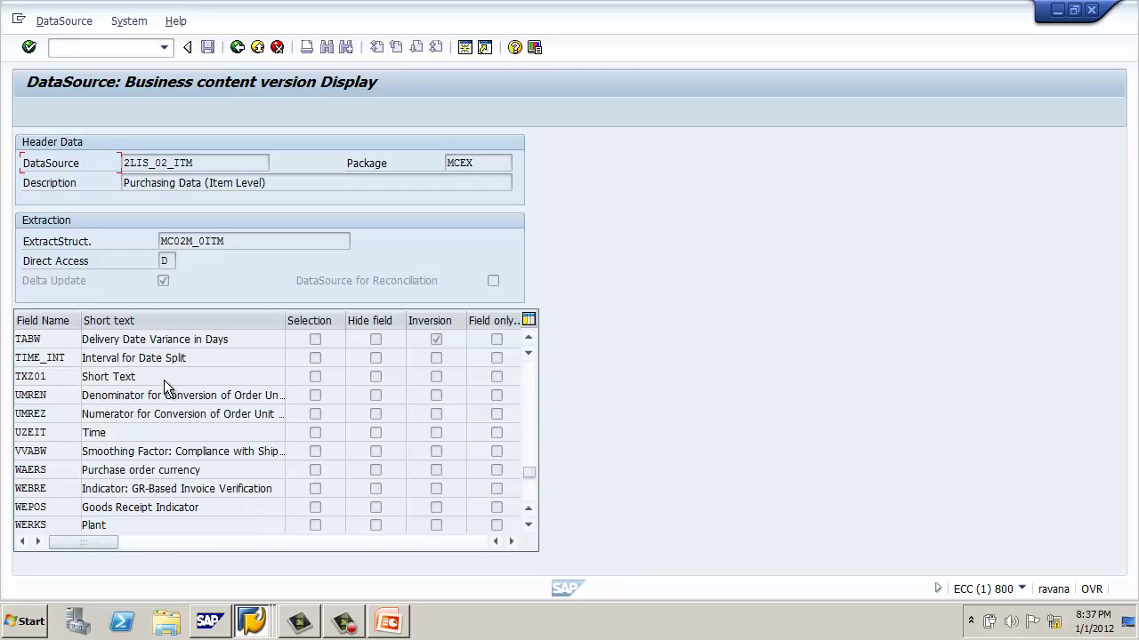
# - Review the remaining fields of DataSource 2LIS_02_ITM and return to the SAP Easy Access screen
pyautogui.scroll(-5, 164, 379)
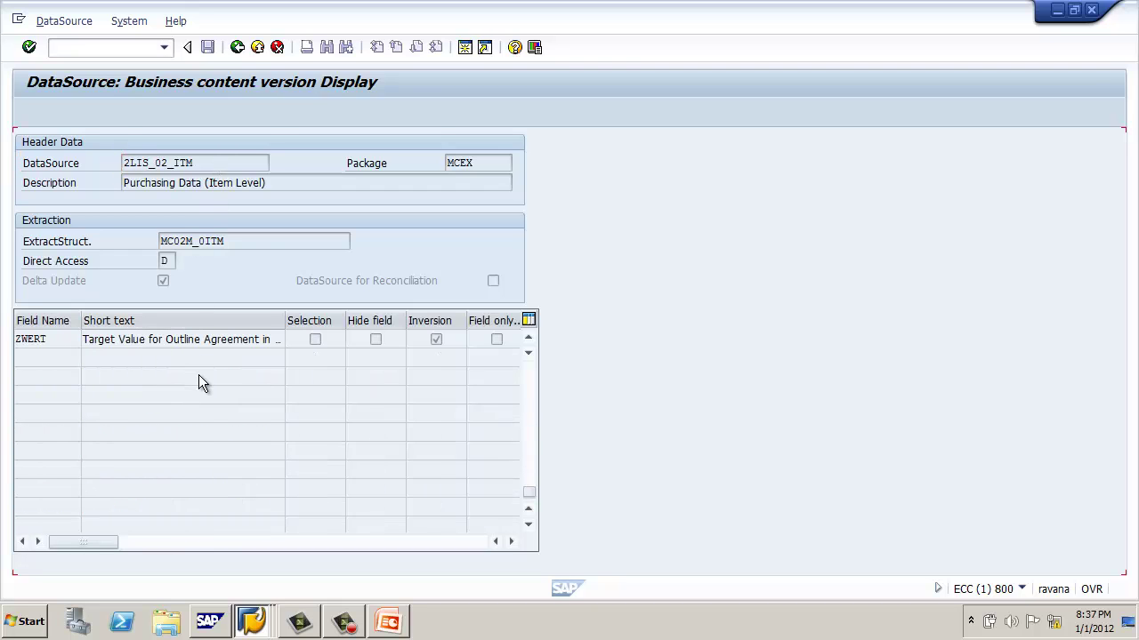
pyautogui.scroll(6, 198, 375)
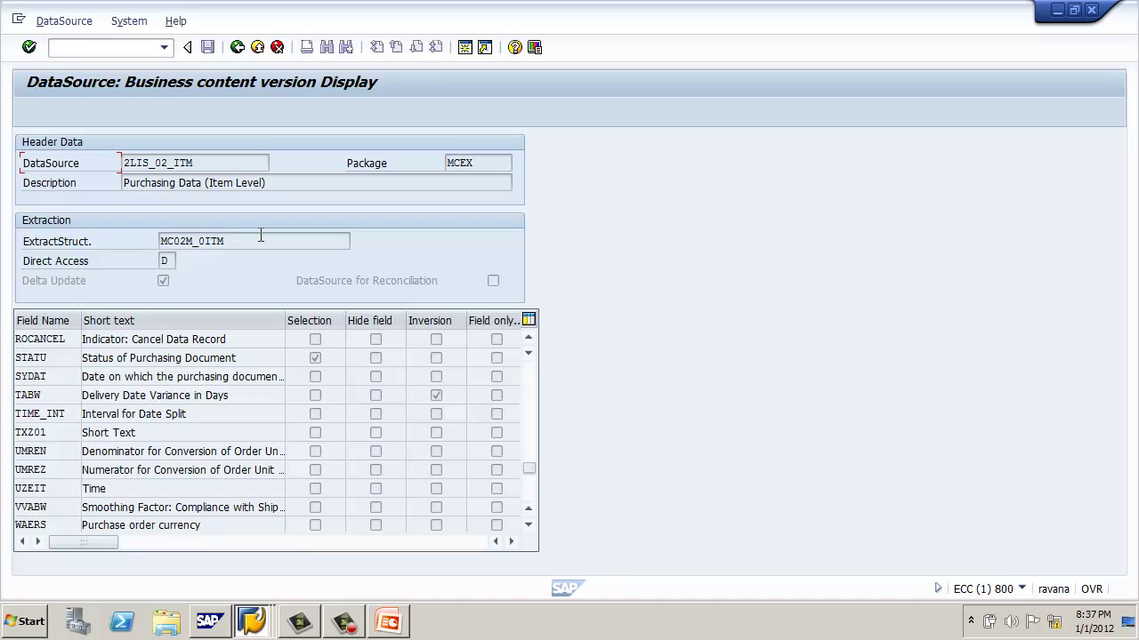
pyautogui.click(240, 47)
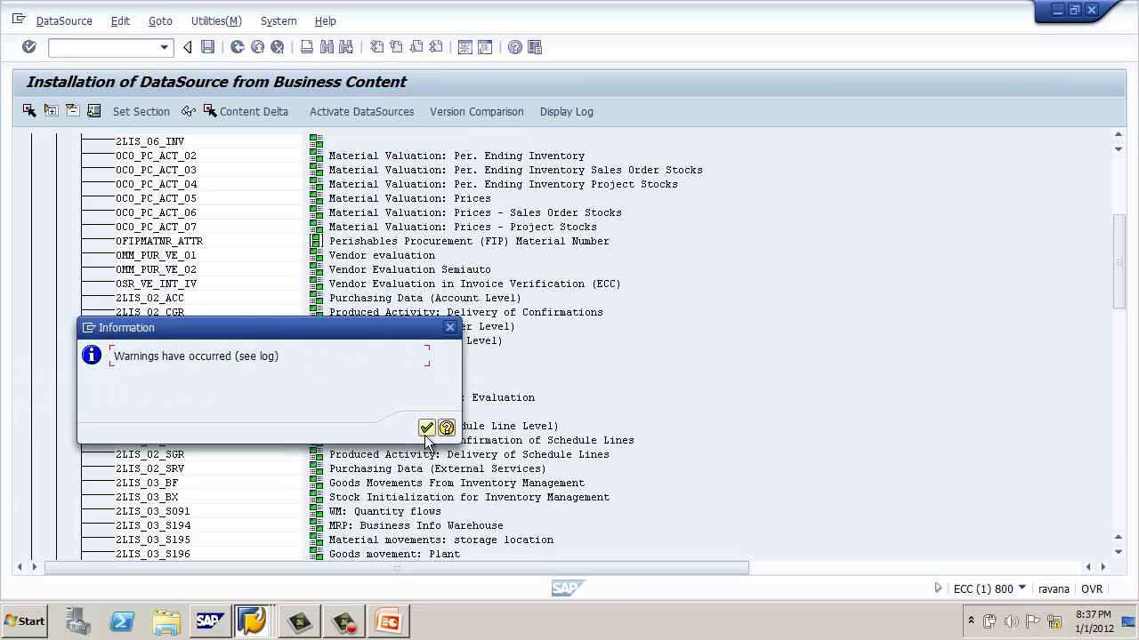
pyautogui.click(426, 428)
pyautogui.click(239, 49)
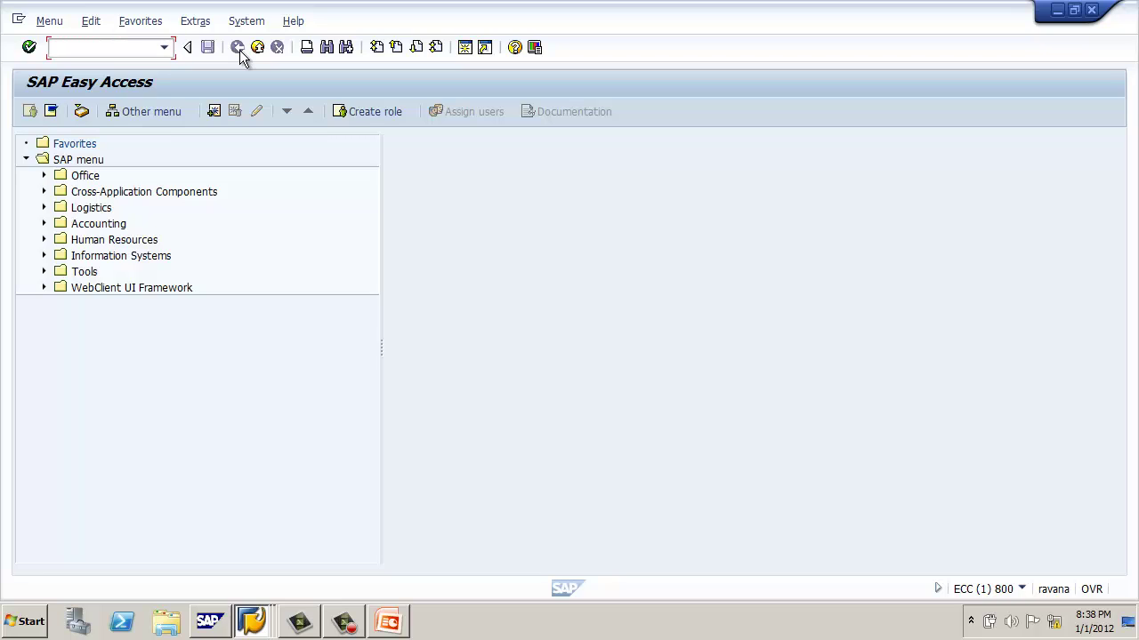
# - Check for DataSource 2LIS_02_ITM under SAP-R/3 and Materials Management in transaction RSA6, and return to SAP Easy Access
pyautogui.write('RSA6')
pyautogui.press('Return')
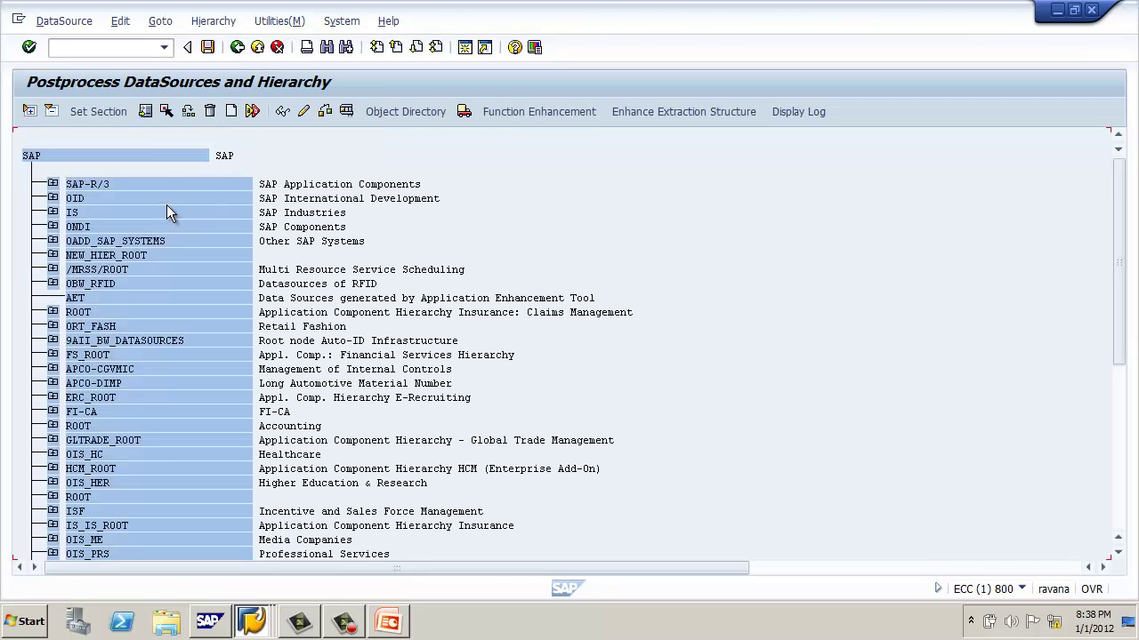
pyautogui.click(52, 184)
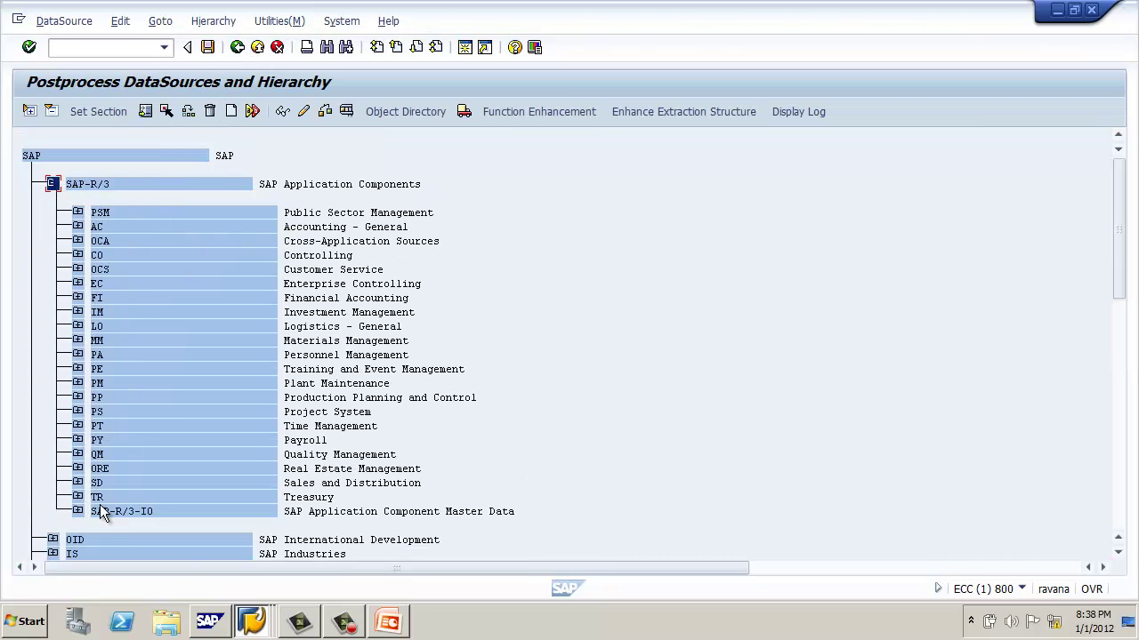
pyautogui.click(77, 341)
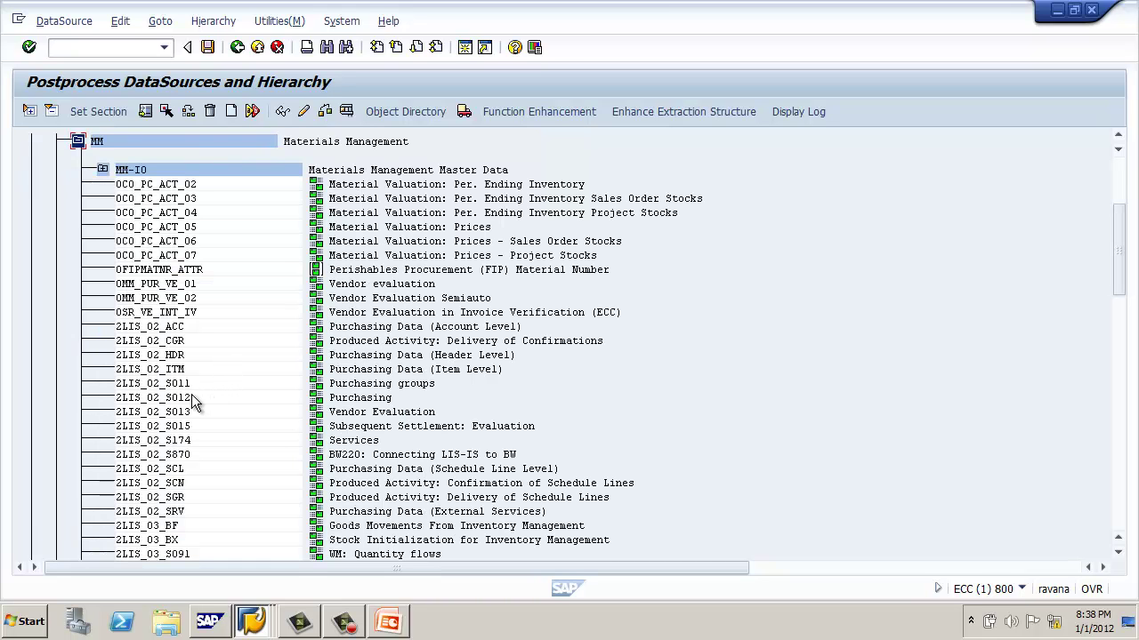
pyautogui.click(179, 370)
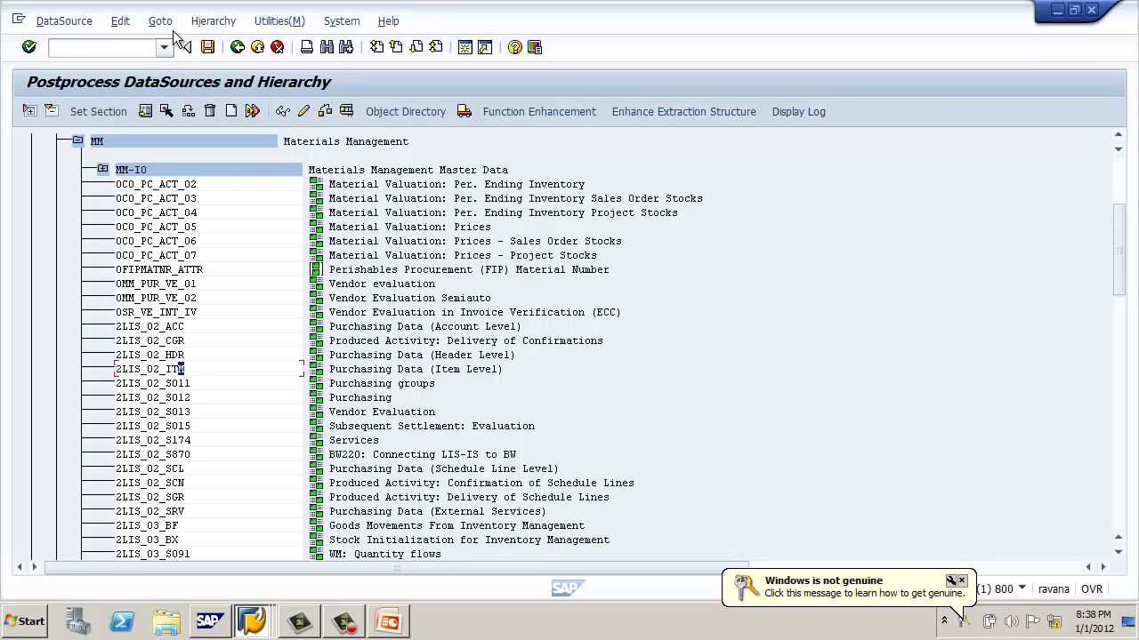
pyautogui.click(236, 49)
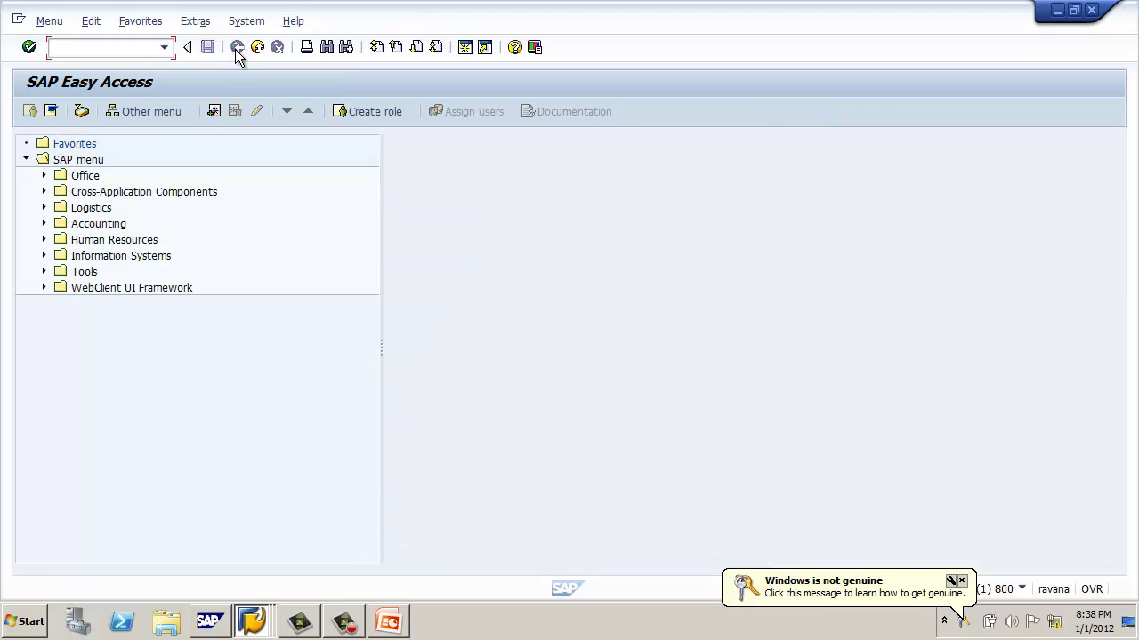
# - Open Edit DataSources and Application Component Hierarchy under Postprocessing of DataSources in transaction SBIW
pyautogui.write('SBIW')
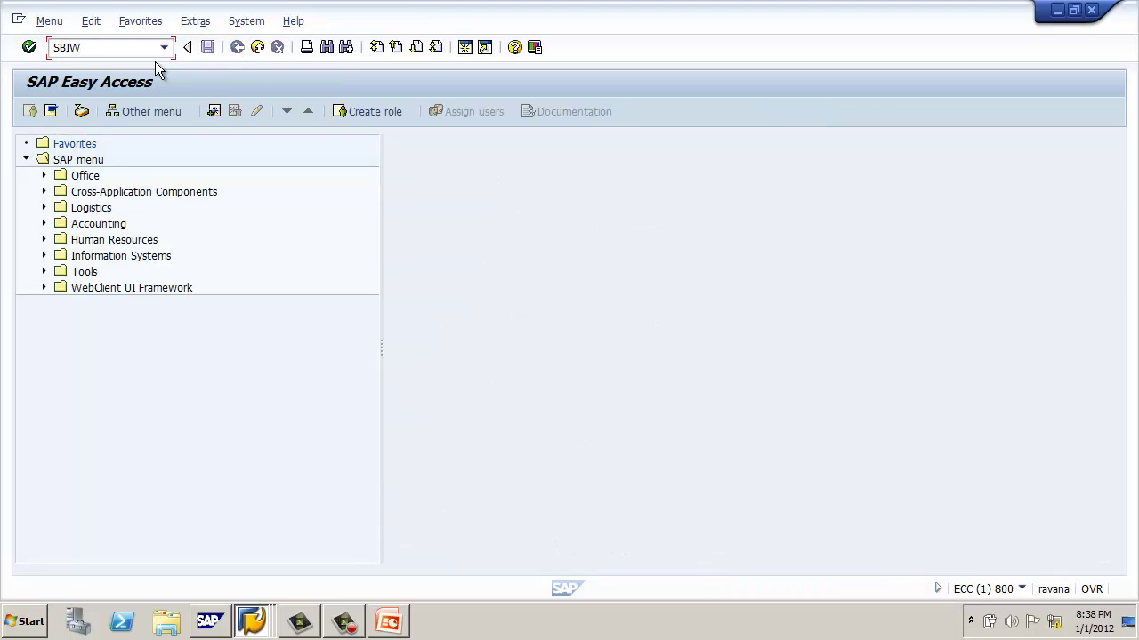
pyautogui.press('Return')
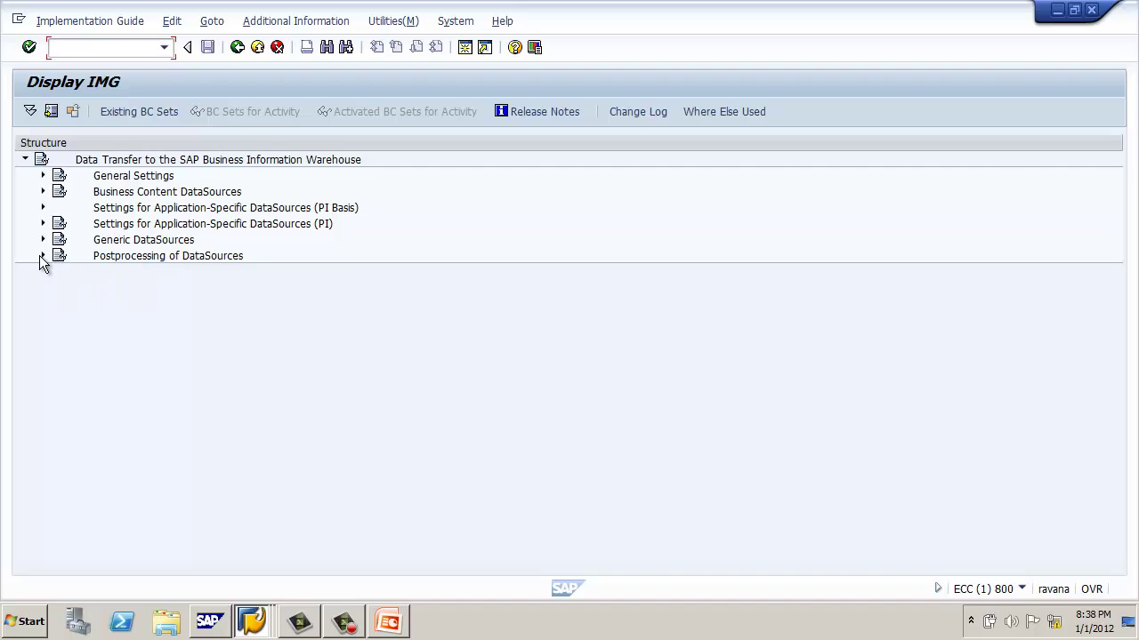
pyautogui.click(39, 255)
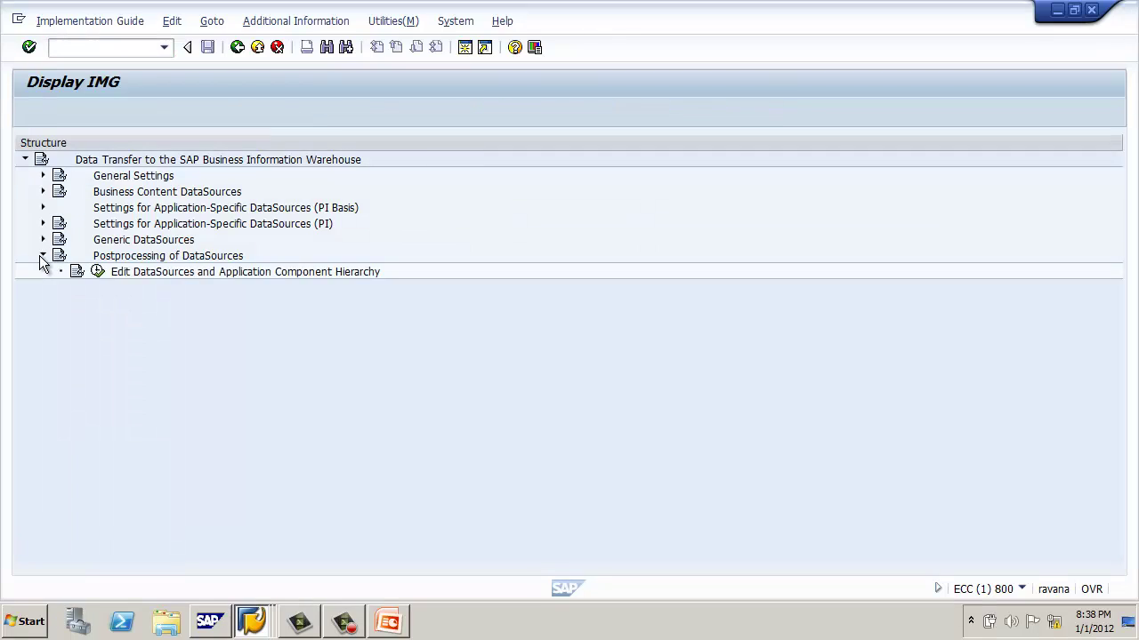
pyautogui.click(96, 271)
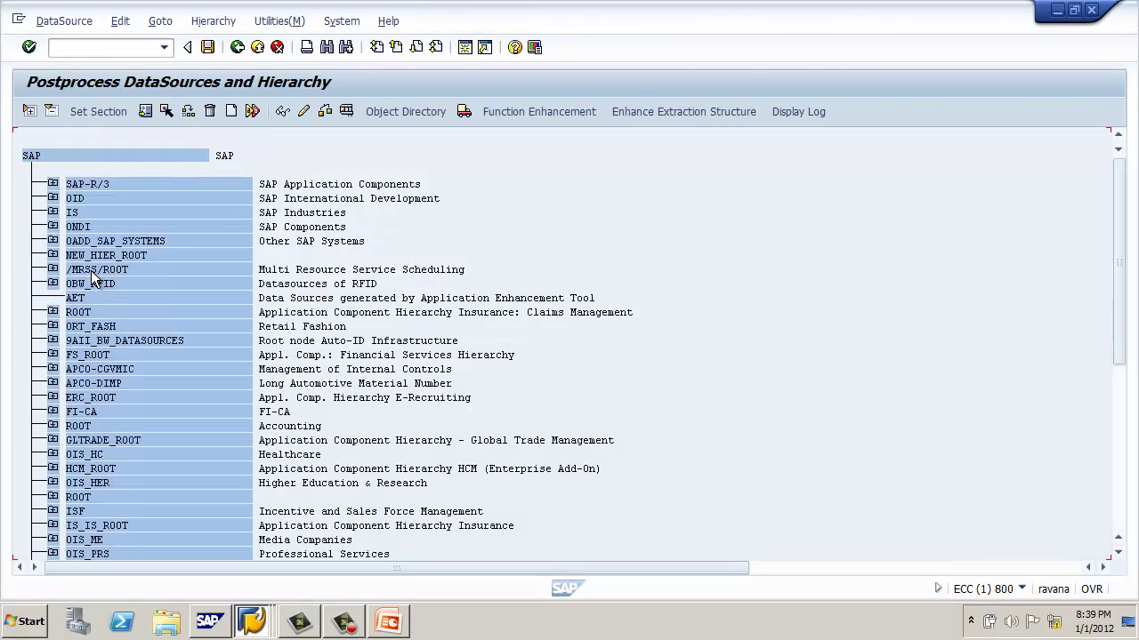
# - Locate DataSource 2LIS_02_ITM under SAP-R/3 and Materials Management in the postprocessing hierarchy and return to SAP Easy Access
pyautogui.click(53, 184)
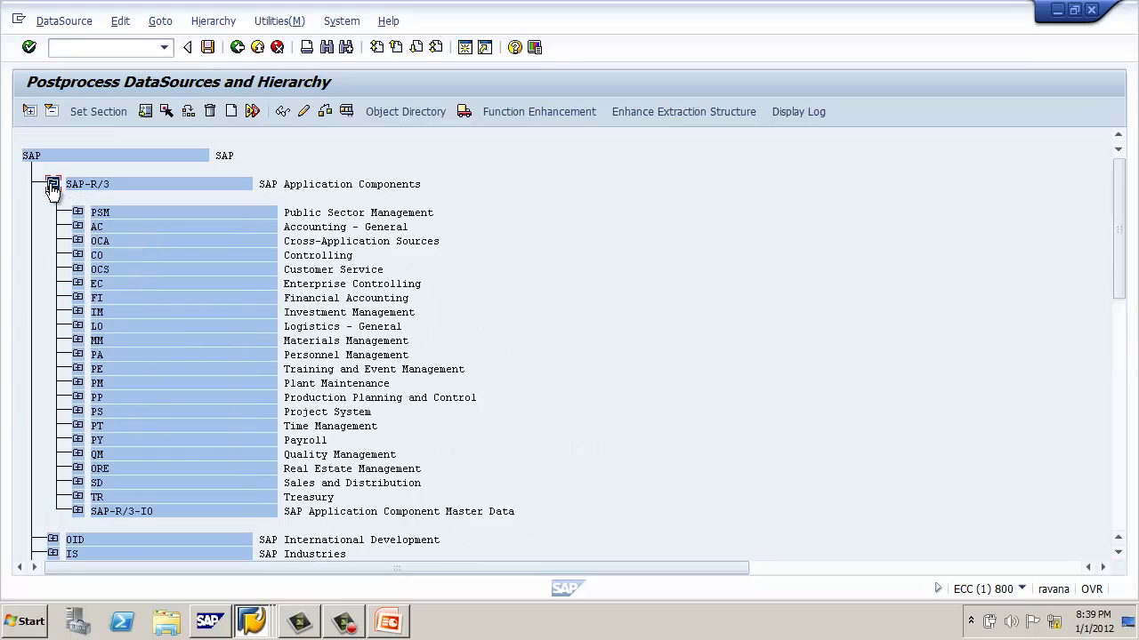
pyautogui.click(77, 341)
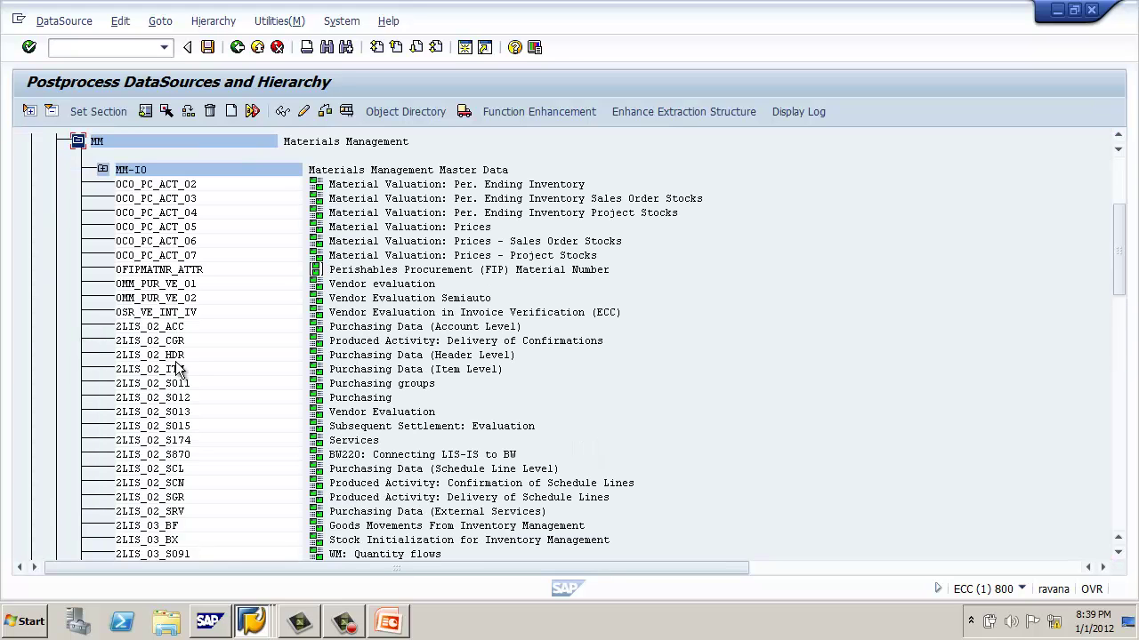
pyautogui.click(176, 381)
pyautogui.click(178, 370)
pyautogui.click(238, 47)
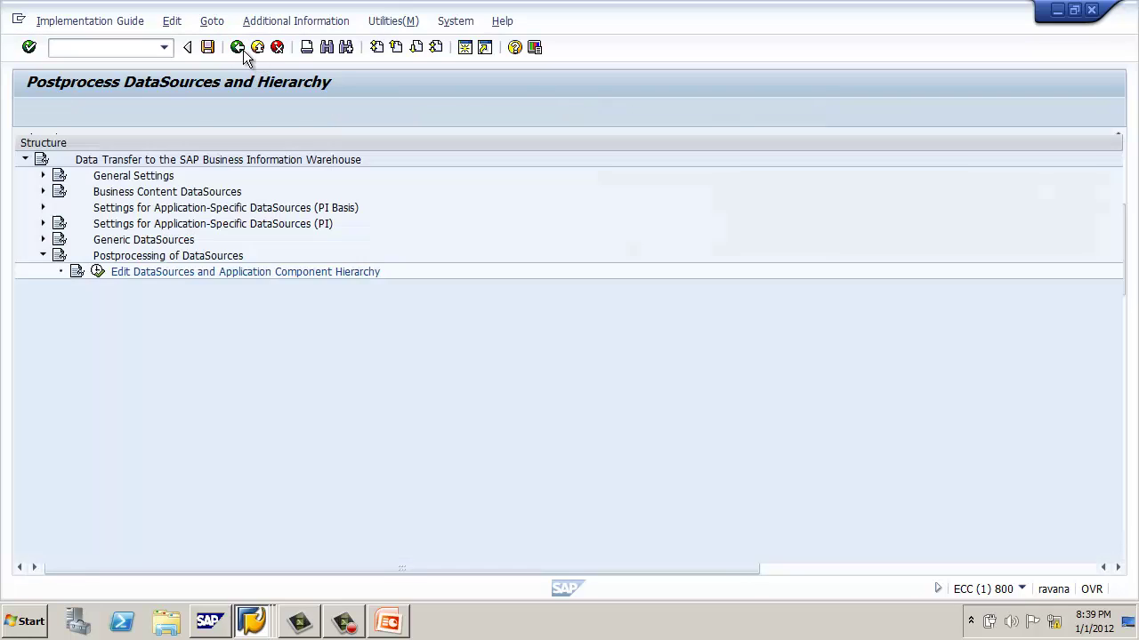
pyautogui.click(242, 51)
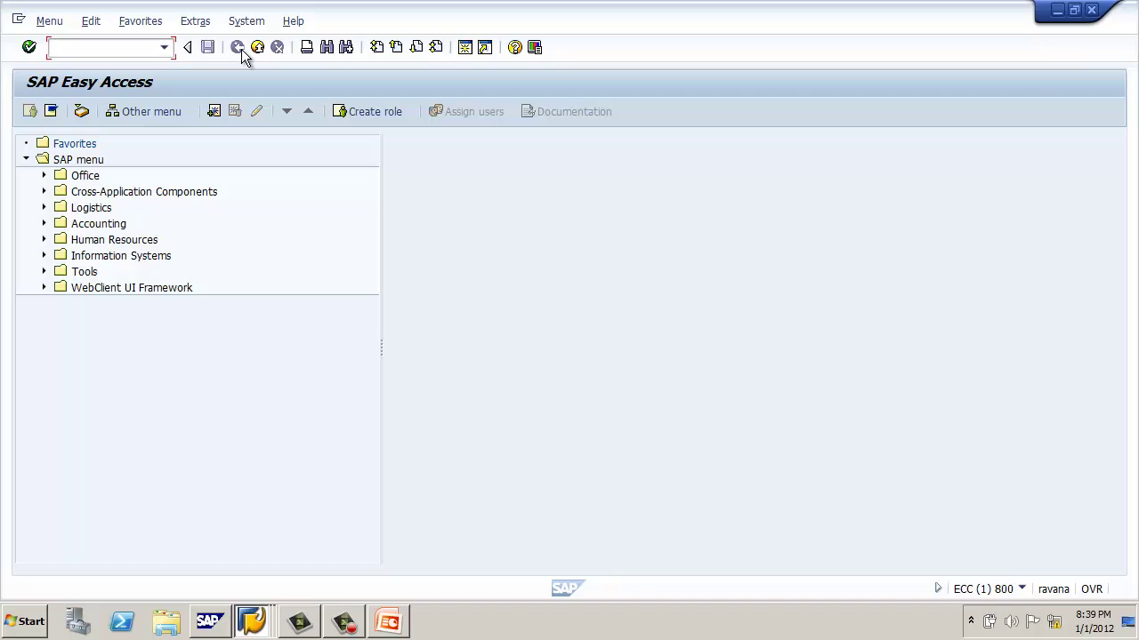
# - Run a test extraction of DataSource 2LIS_02_ITM in transaction RSA3 and return to SAP Easy Access
pyautogui.press('Return')
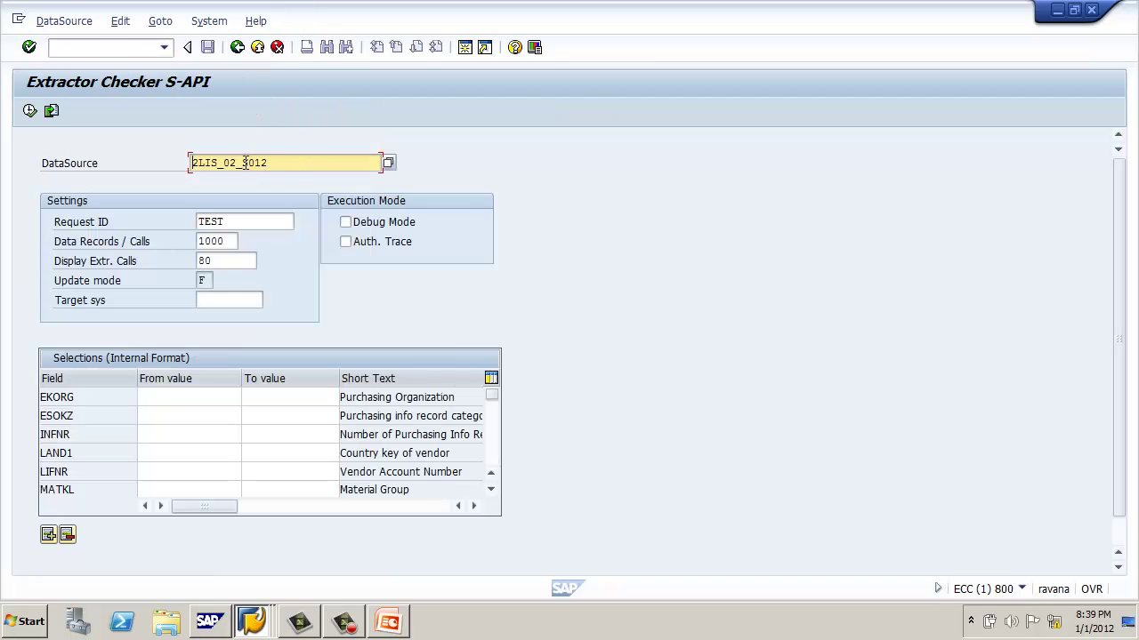
pyautogui.moveTo(244, 163); pyautogui.dragTo(267, 163)
pyautogui.write('ITM')
pyautogui.click(29, 110)
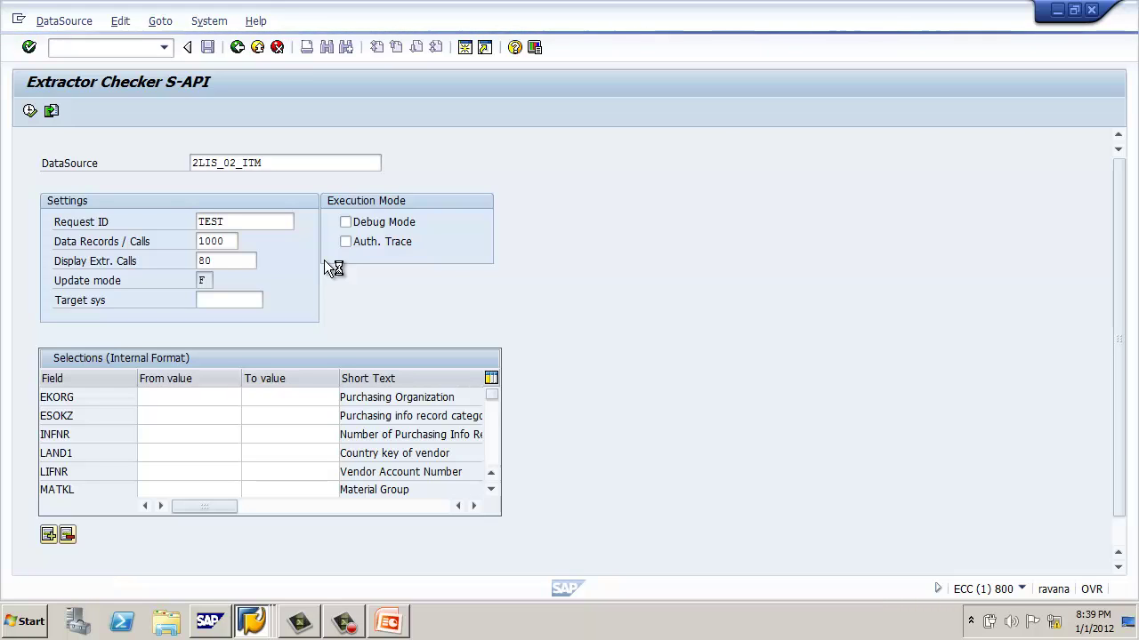
pyautogui.hotkey('alt', 'Tab')
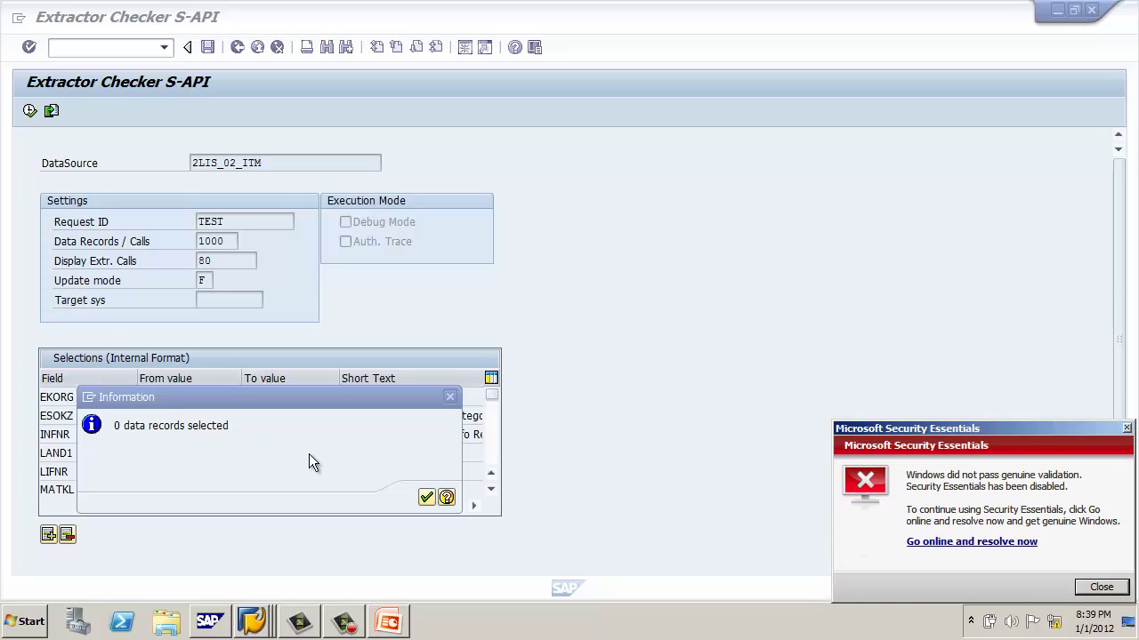
pyautogui.click(1100, 586)
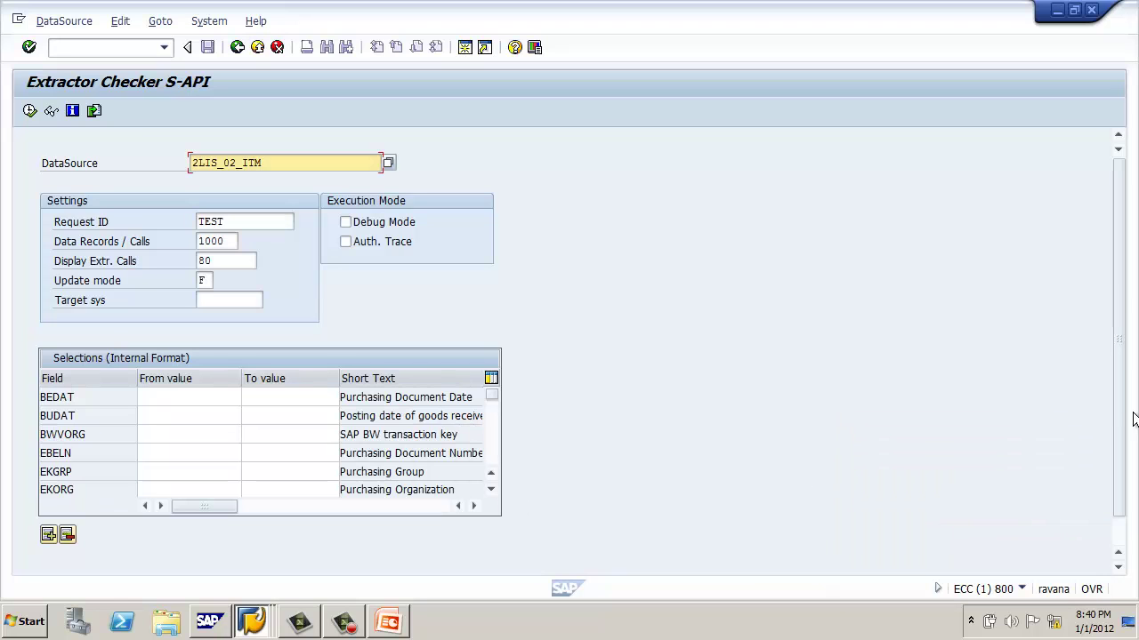
pyautogui.click(238, 49)
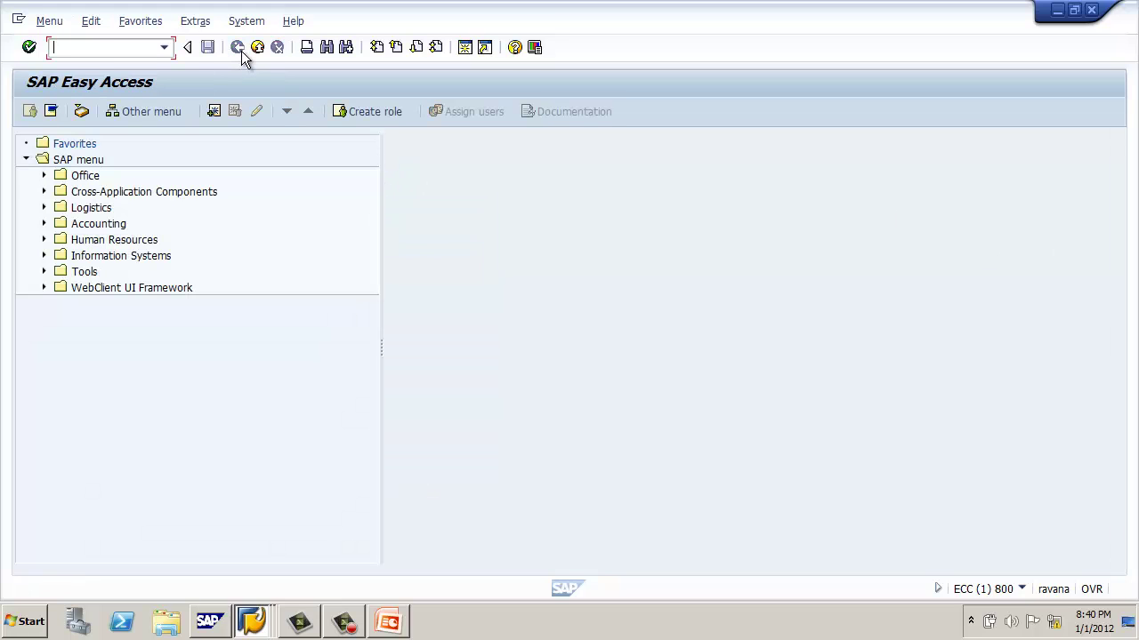
# - Open the Business Content DataSource installation with transaction RSA5 and expand SAP-R/3 and Materials Management
pyautogui.click(165, 50)
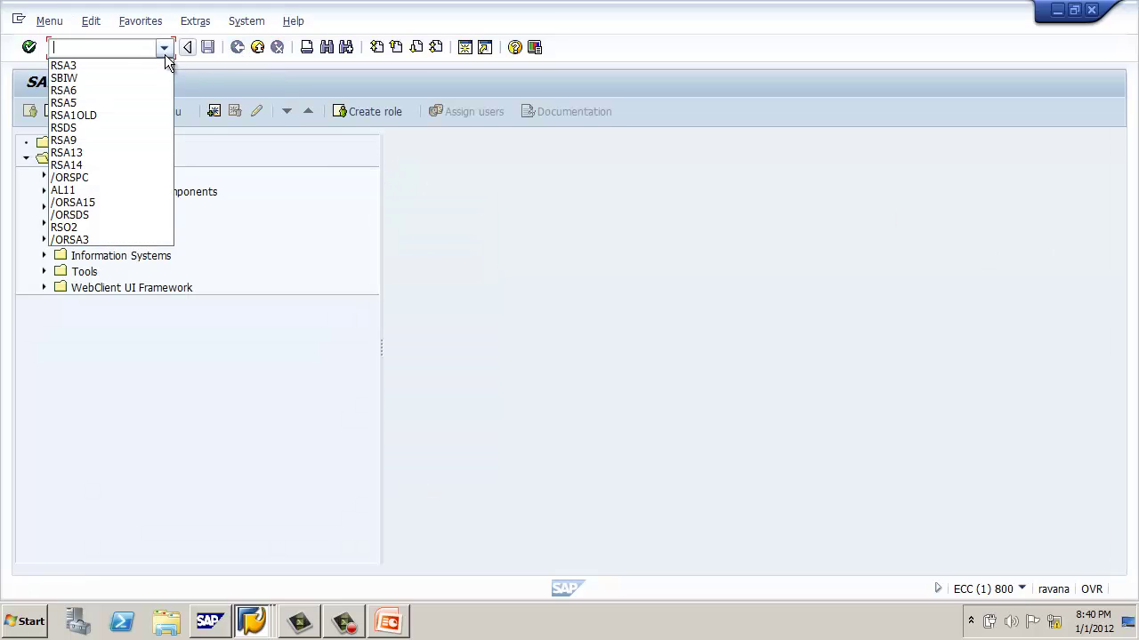
pyautogui.click(162, 102)
pyautogui.click(29, 47)
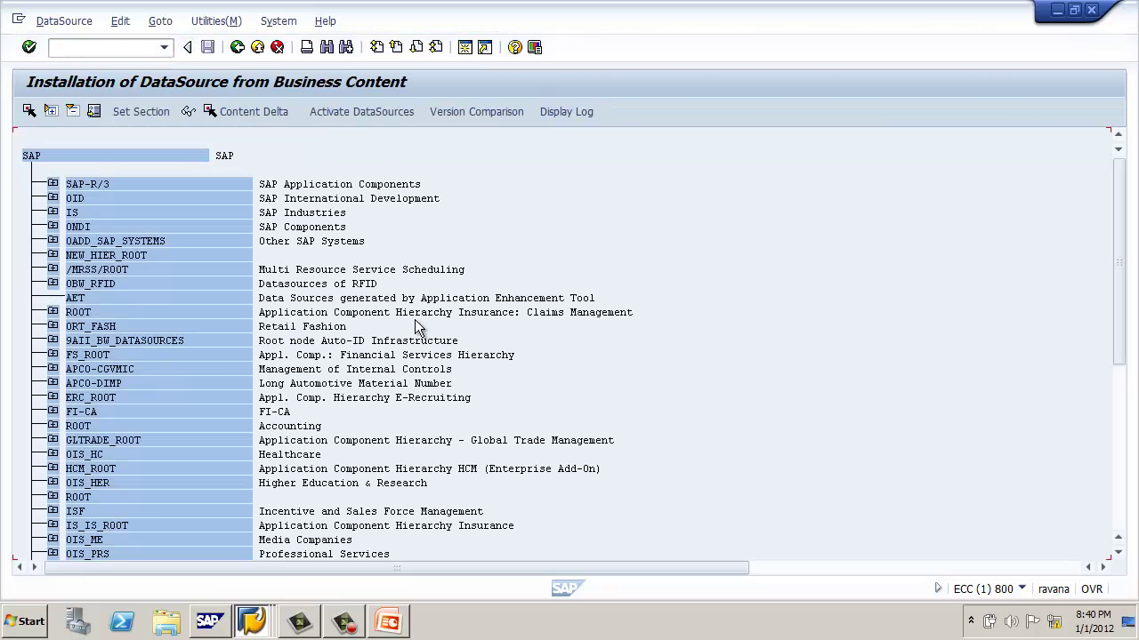
pyautogui.click(52, 184)
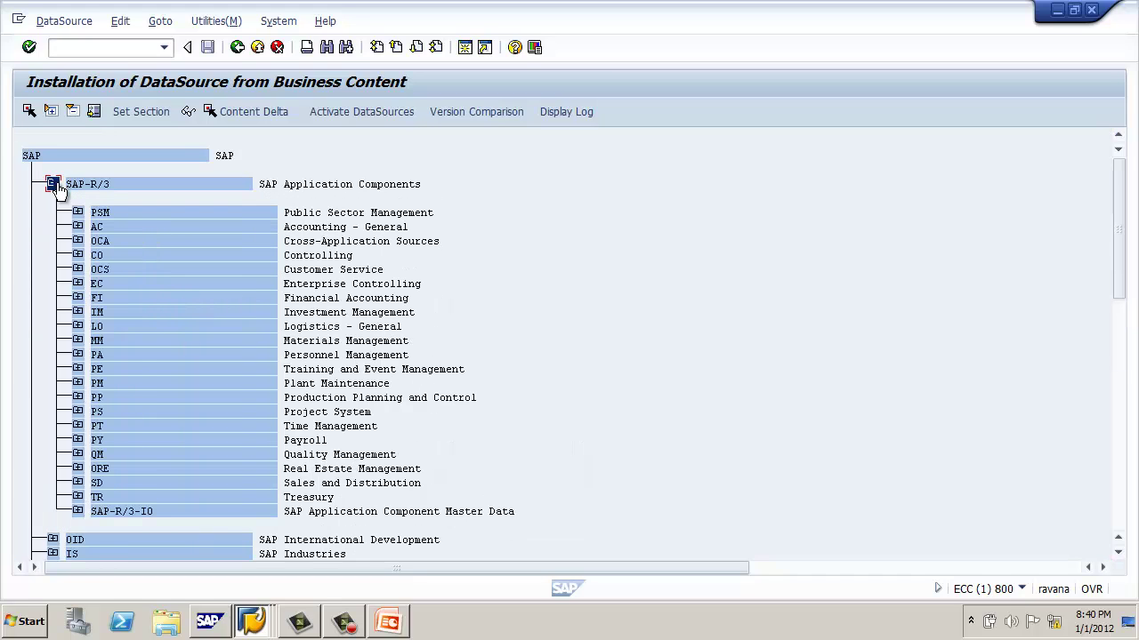
pyautogui.click(76, 342)
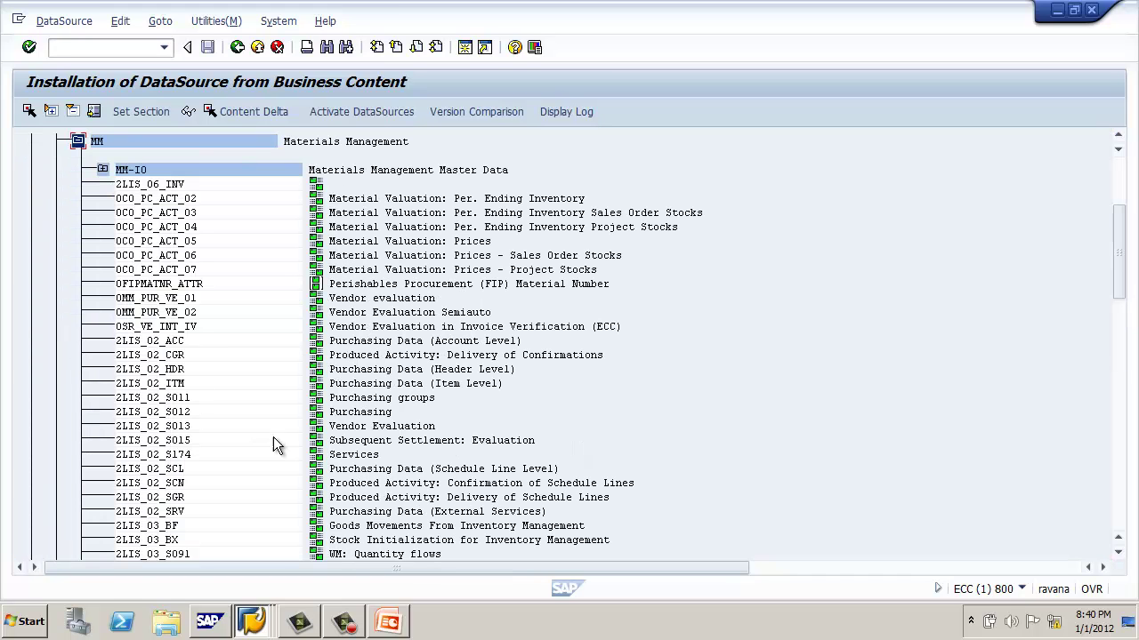
# - Run a version comparison for DataSource 2LIS_02_S011 and return to the DataSource list
pyautogui.click(176, 413)
pyautogui.click(169, 397)
pyautogui.click(481, 110)
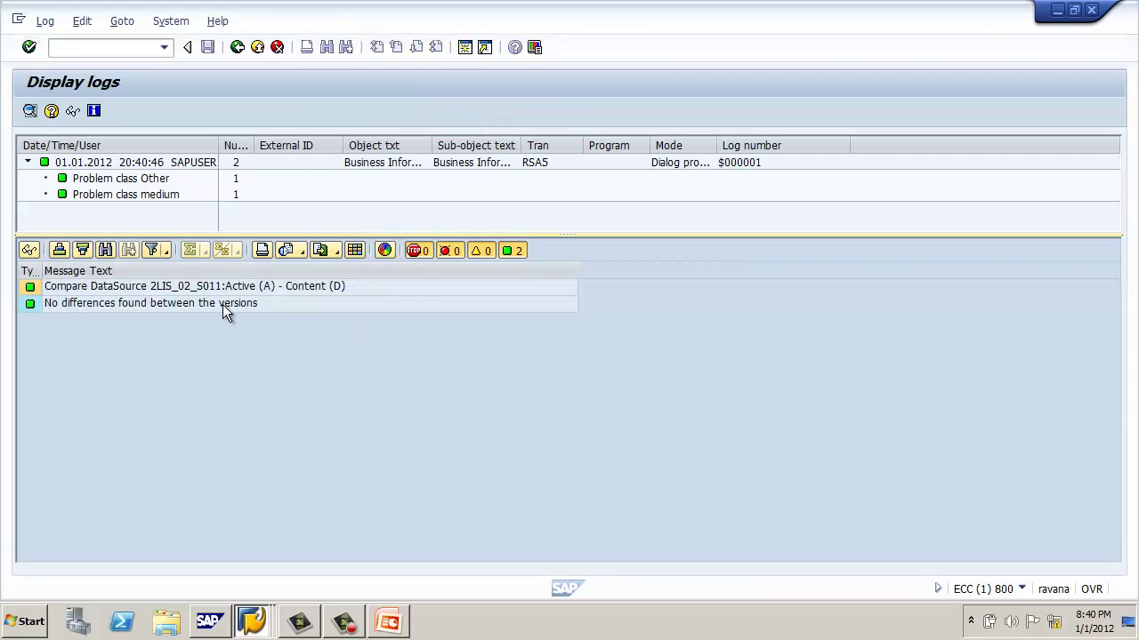
pyautogui.click(257, 47)
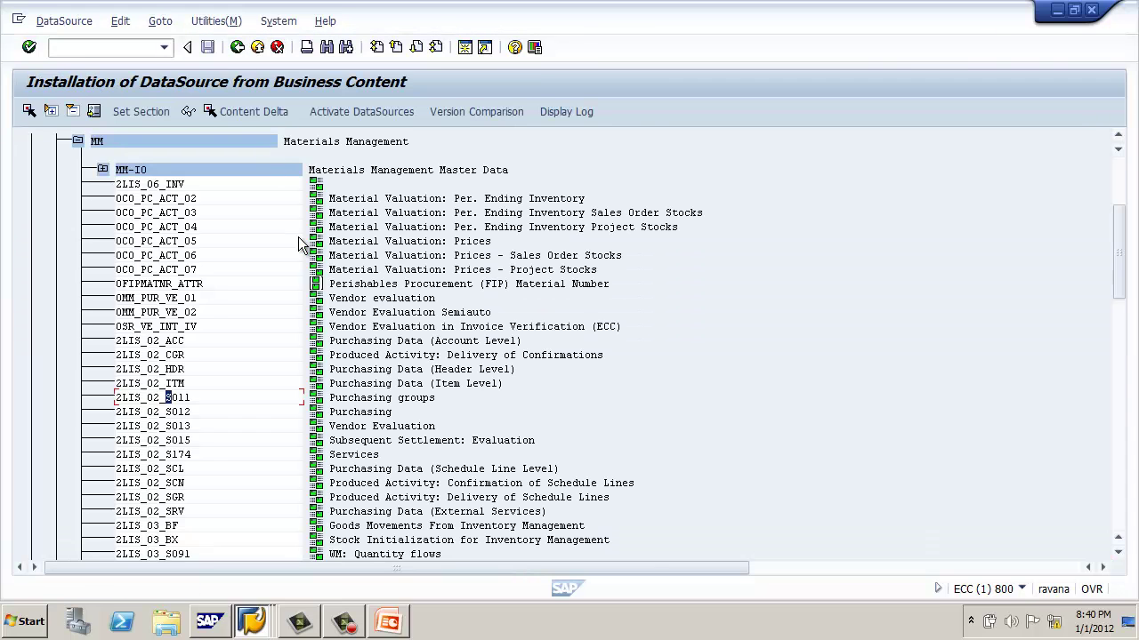
# - Display the Business Content version of DataSource 2LIS_02_S011, examine its field list, and return to SAP Easy Access
pyautogui.click(375, 117)
pyautogui.doubleClick(182, 398)
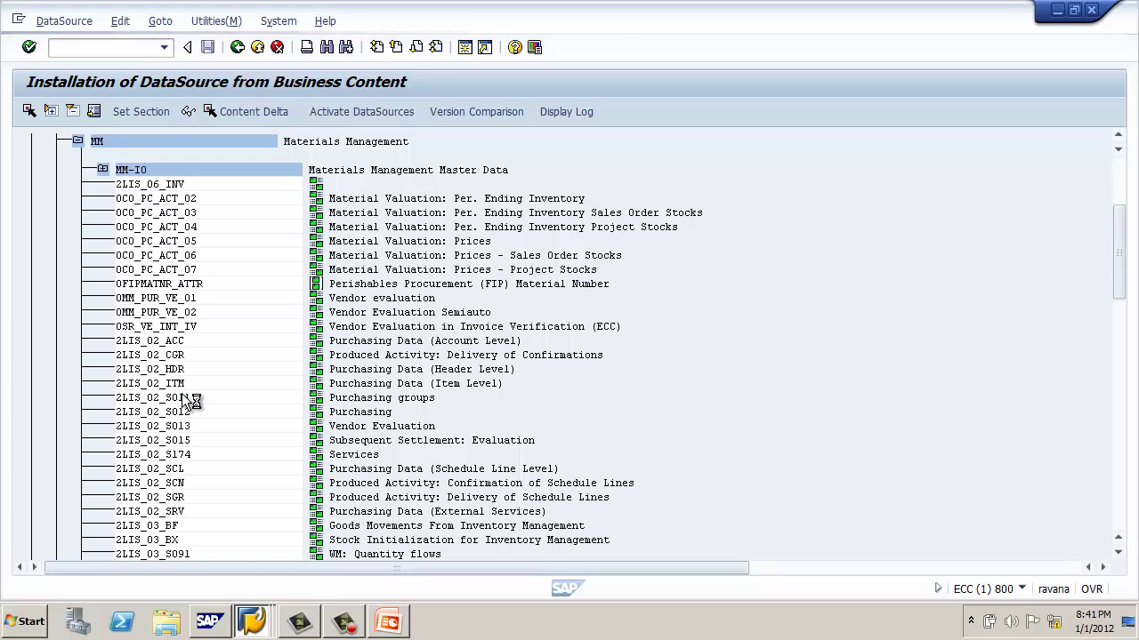
pyautogui.scroll(-10, 127, 433)
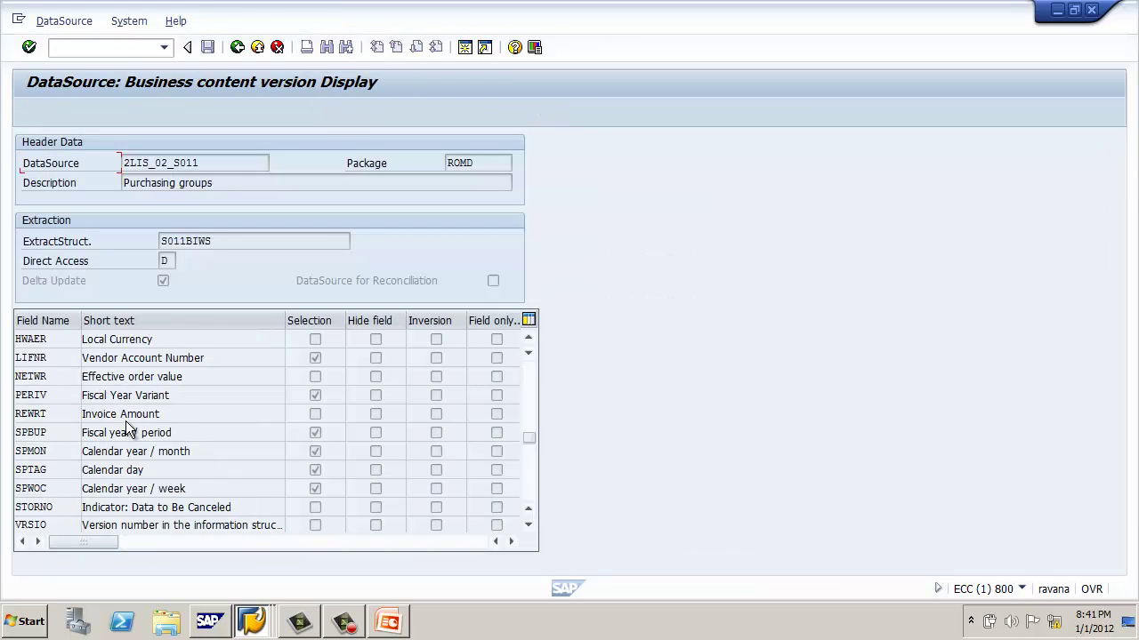
pyautogui.click(237, 47)
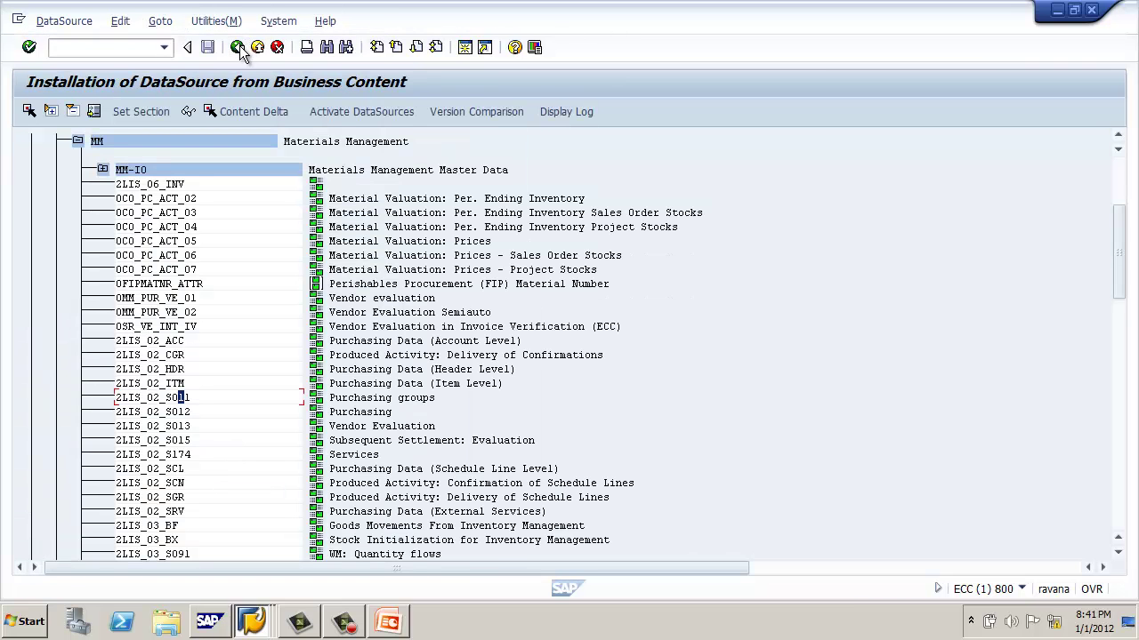
pyautogui.click(238, 47)
# - Open the Extractor Checker with transaction RSA3 and load the selection fields for DataSource 2LIS_02_S011
pyautogui.click(165, 47)
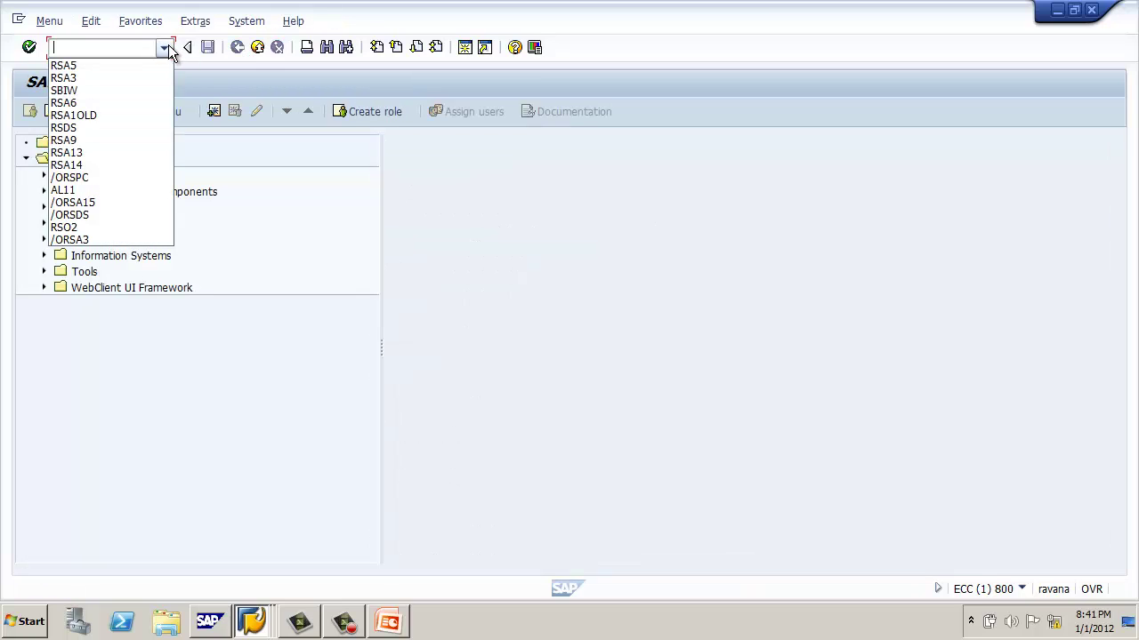
pyautogui.click(151, 77)
pyautogui.click(29, 47)
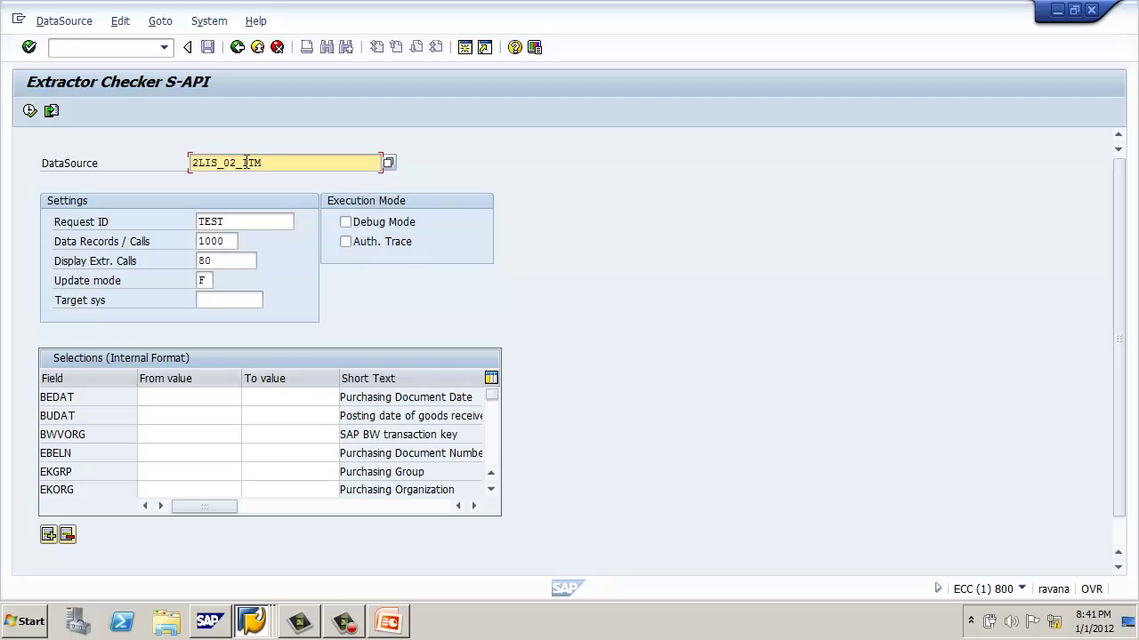
pyautogui.moveTo(246, 163); pyautogui.dragTo(287, 163)
pyautogui.write('S011')
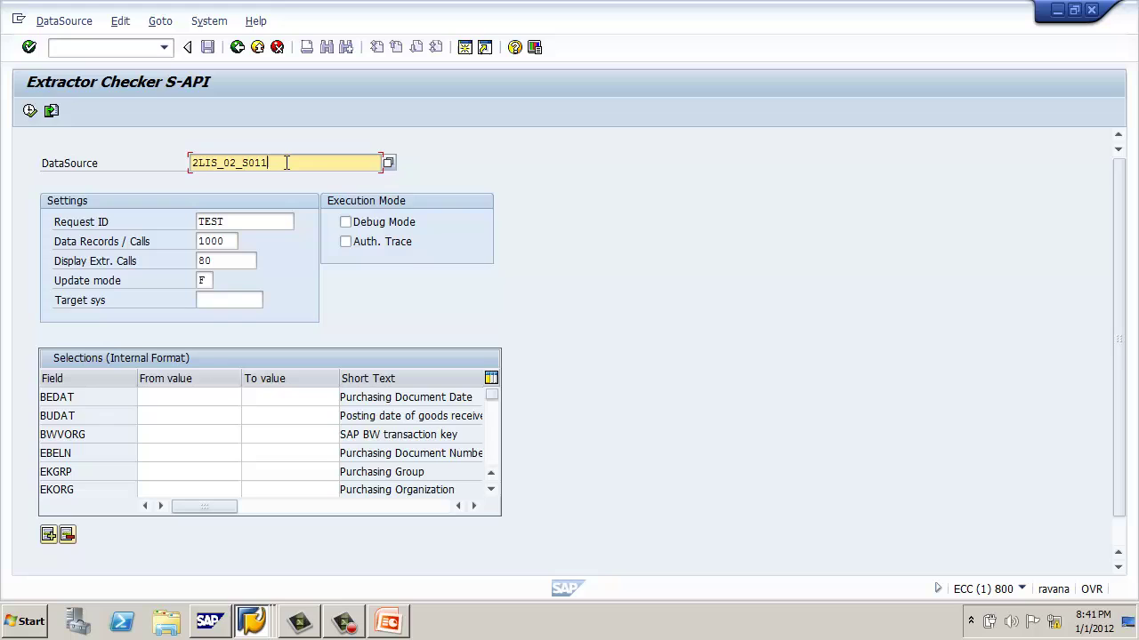
pyautogui.press('Return')
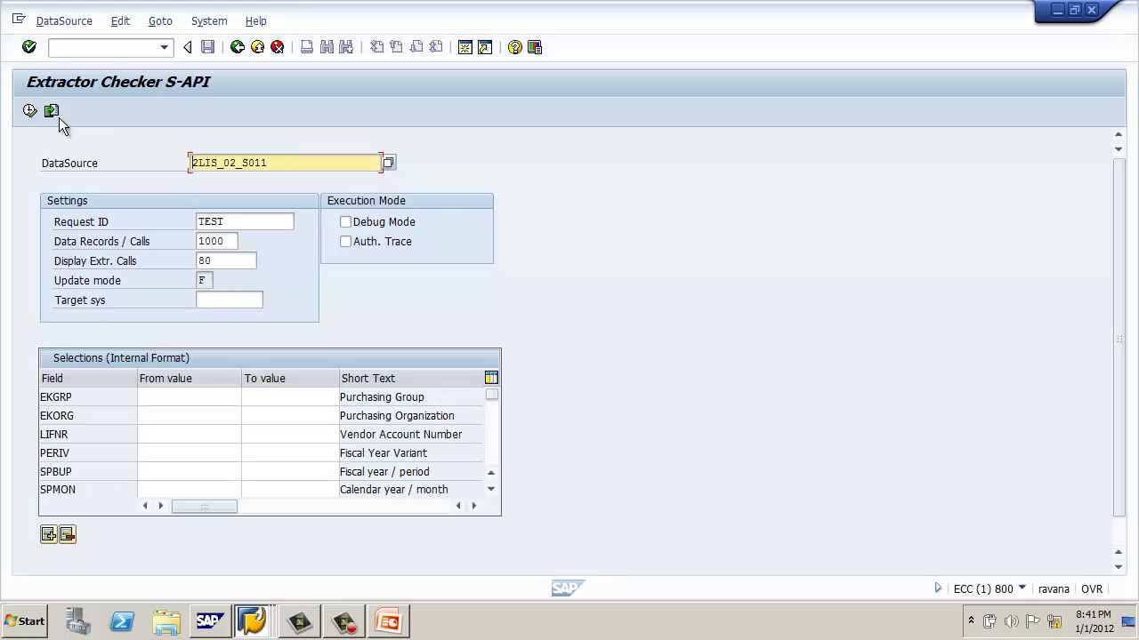
# - Run the test extraction for DataSource 2LIS_02_S011 and return to SAP Easy Access
pyautogui.click(29, 111)
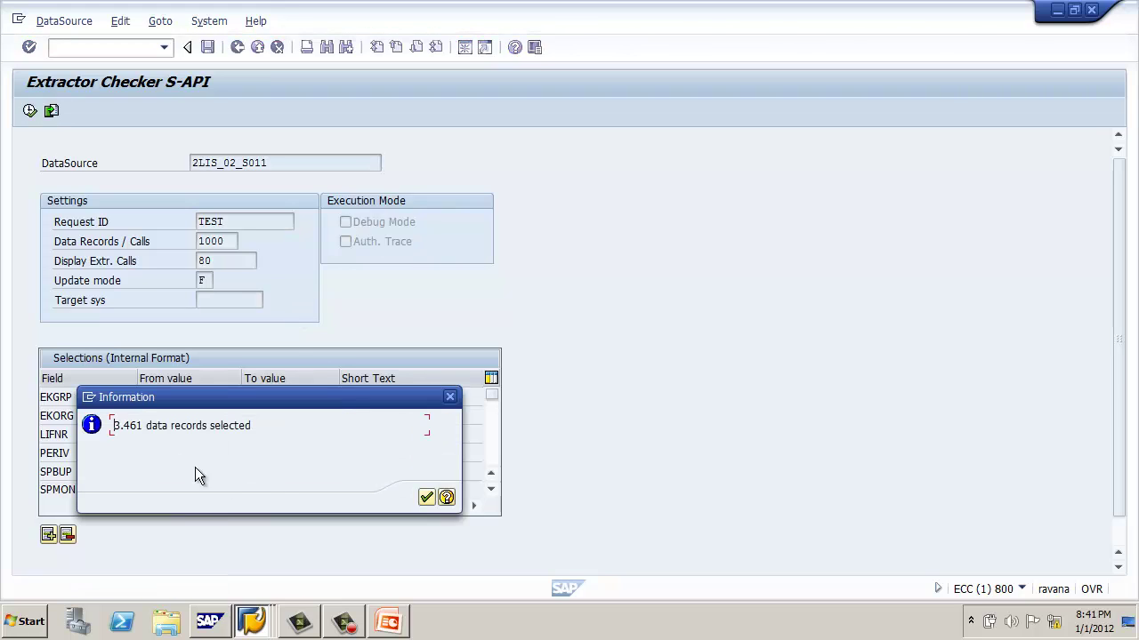
pyautogui.click(426, 499)
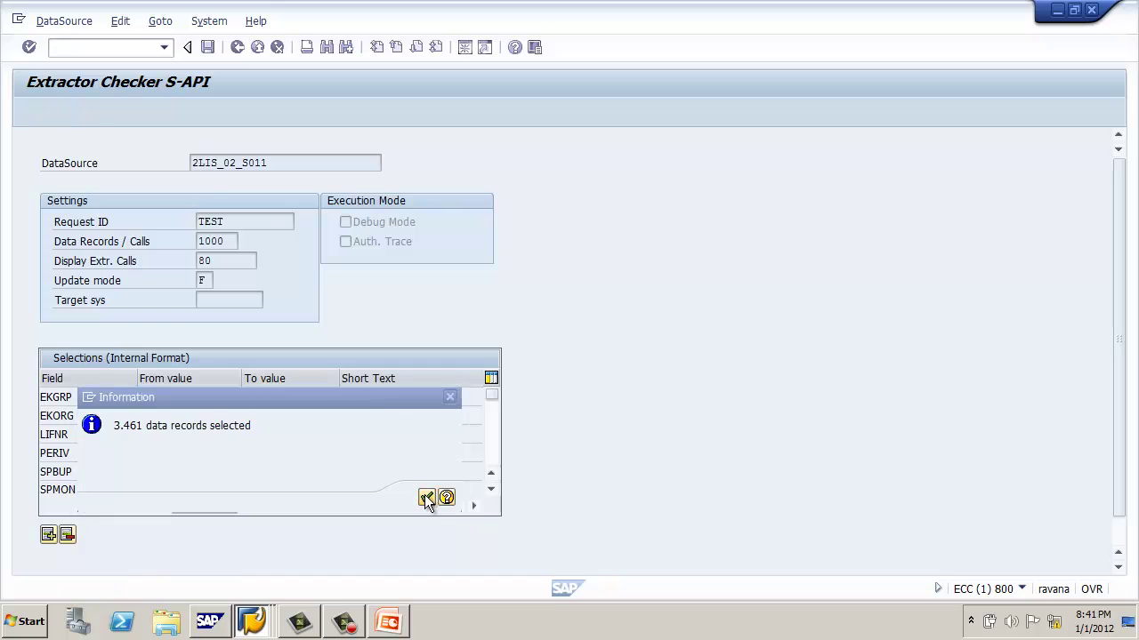
pyautogui.click(238, 48)
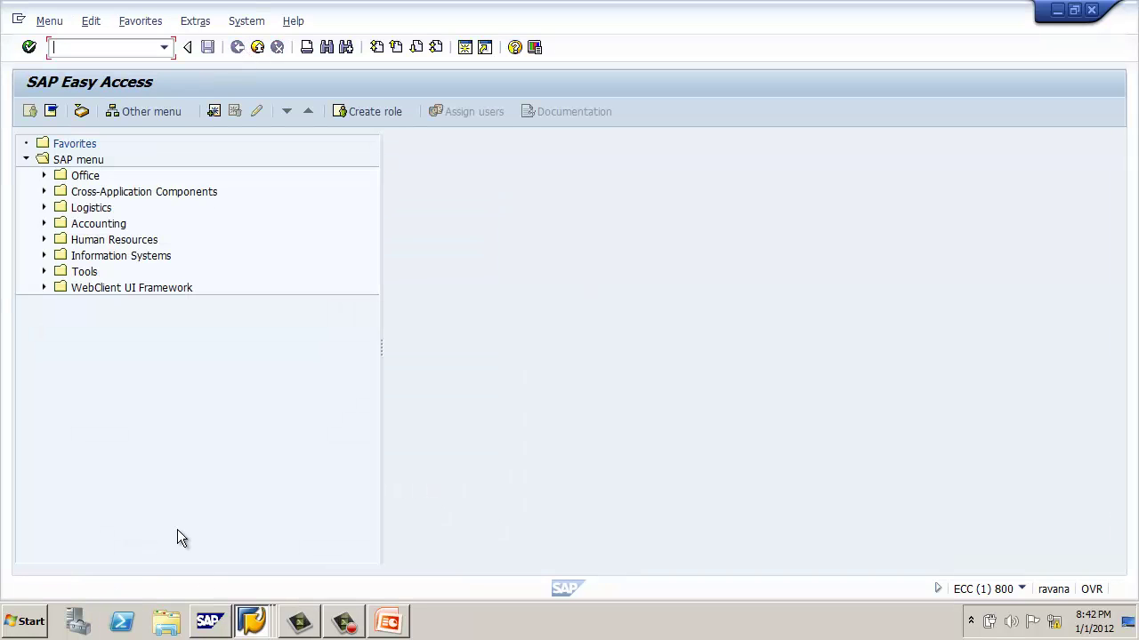
# - Switch to the BW system session DEV and open the Administrator Workbench with transaction RSA1OLD
pyautogui.moveTo(251, 625)
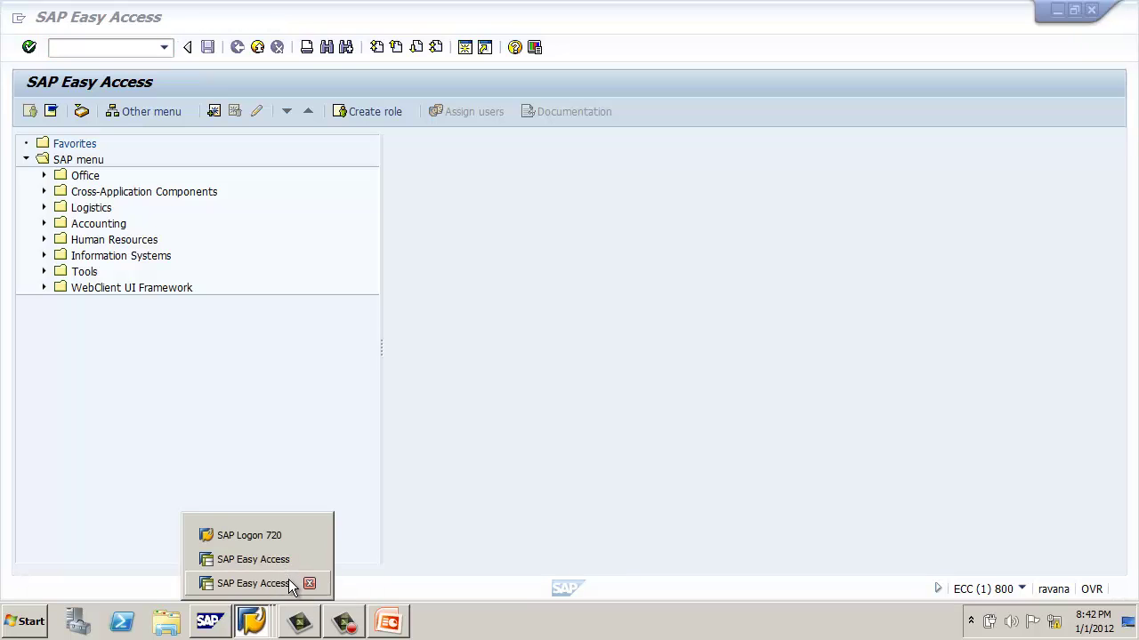
pyautogui.click(290, 580)
pyautogui.moveTo(247, 626)
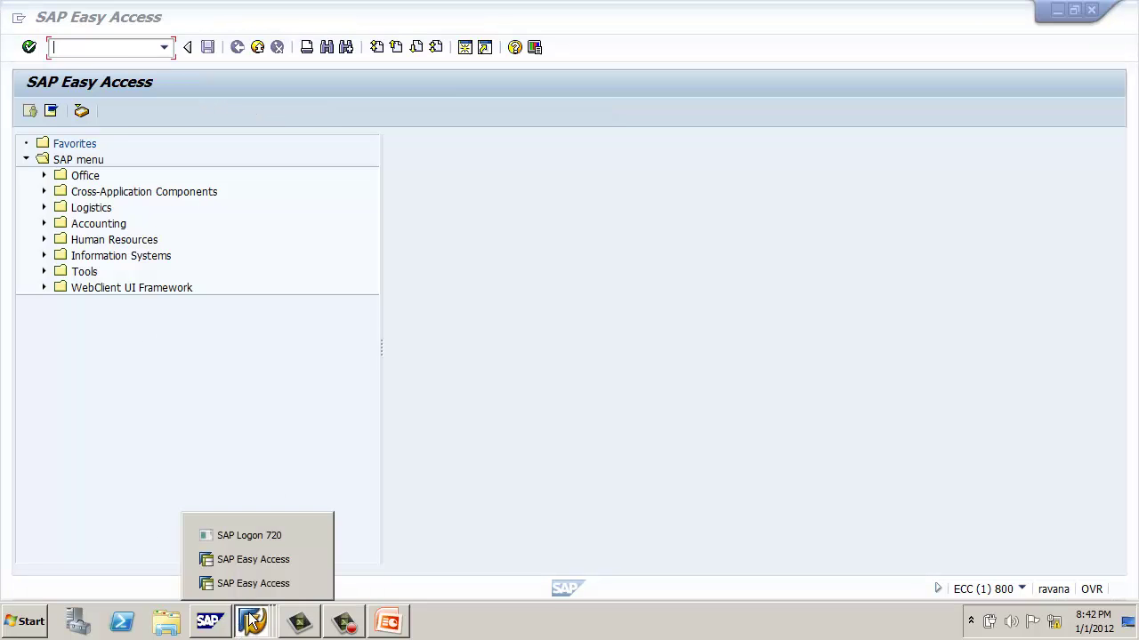
pyautogui.click(257, 562)
pyautogui.click(165, 47)
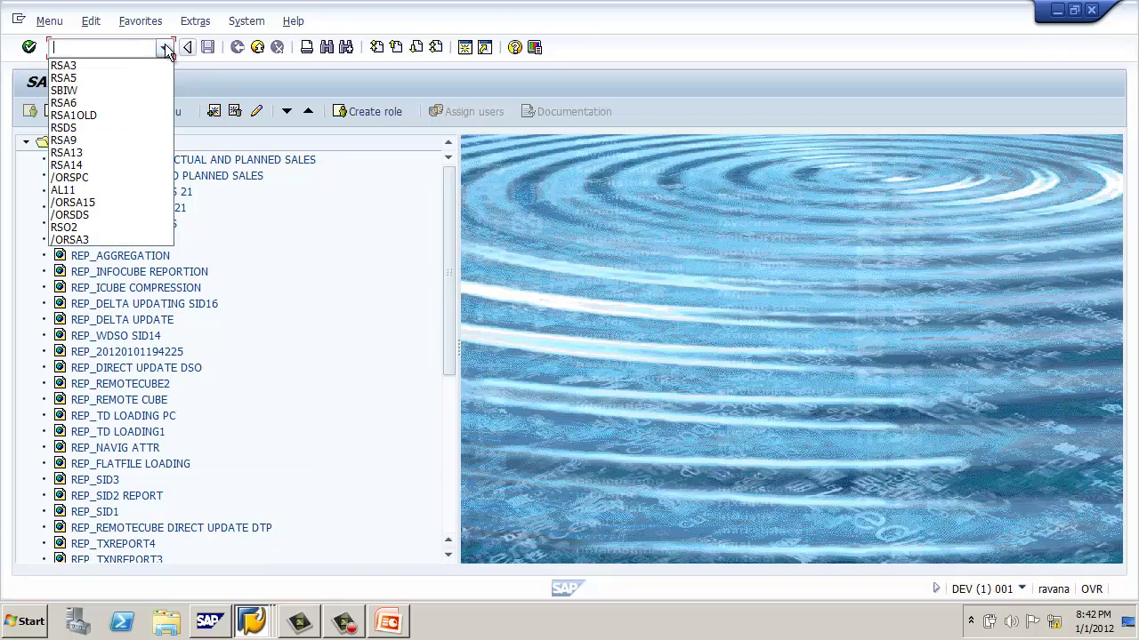
pyautogui.click(151, 115)
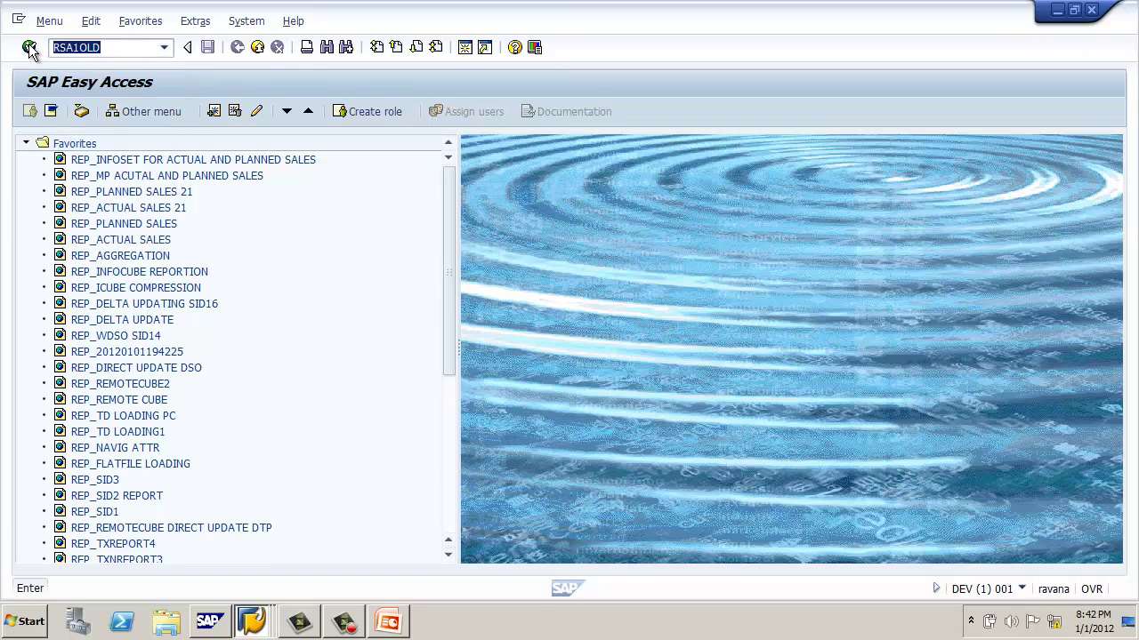
pyautogui.click(28, 47)
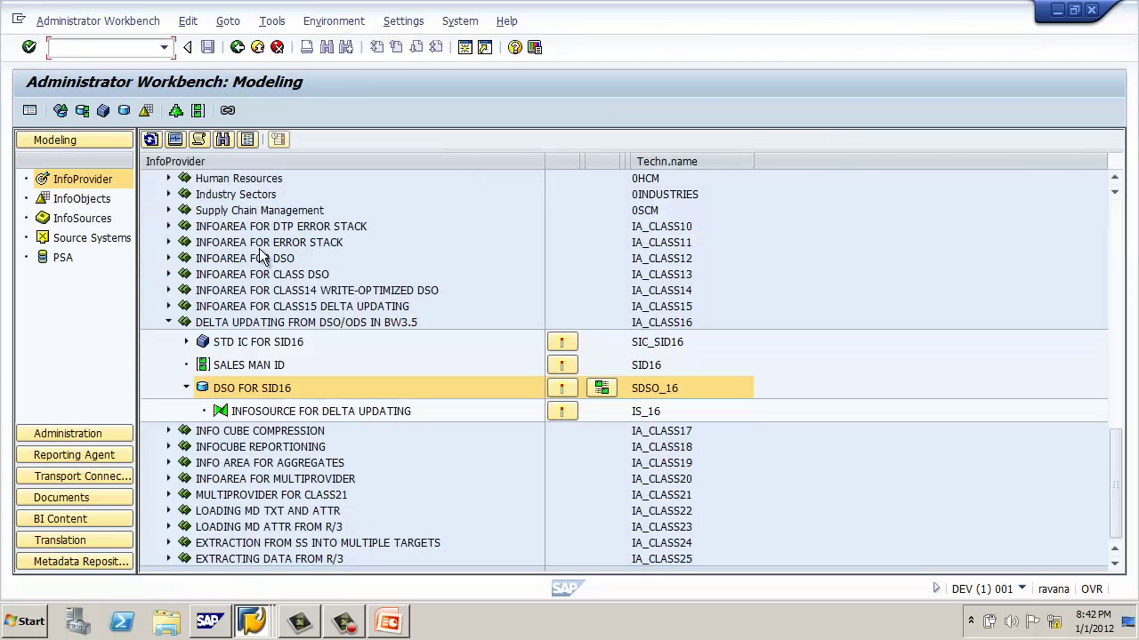
# - Check the Materials Management DataSources under SAP Application Components for source system ECC Client 800, and return to SAP Easy Access
pyautogui.click(83, 239)
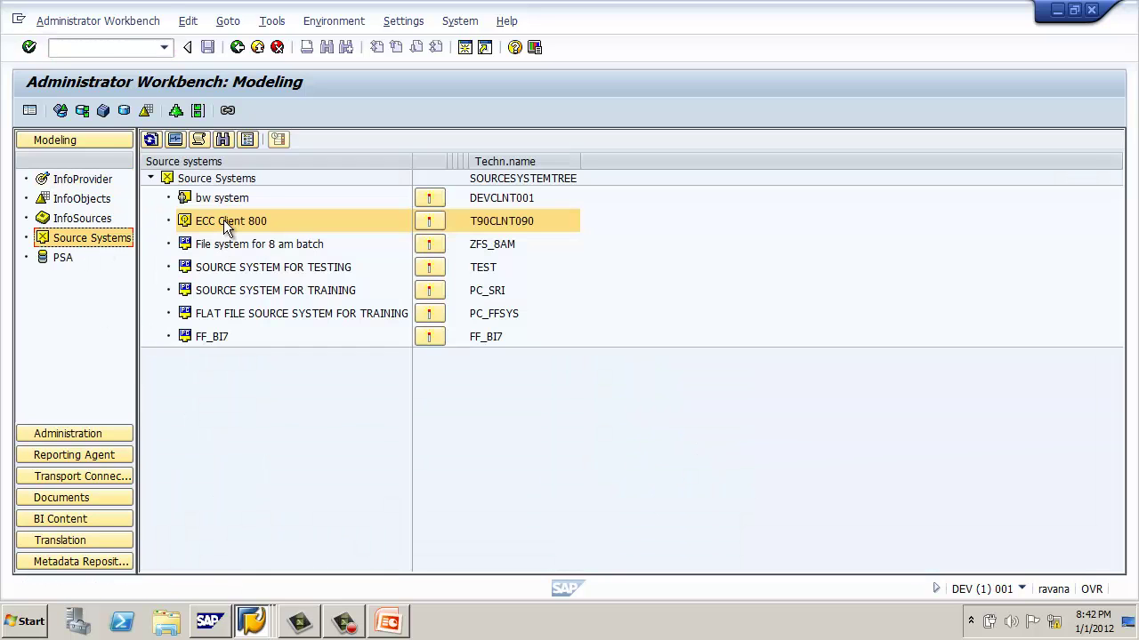
pyautogui.rightClick(223, 220)
pyautogui.click(275, 289)
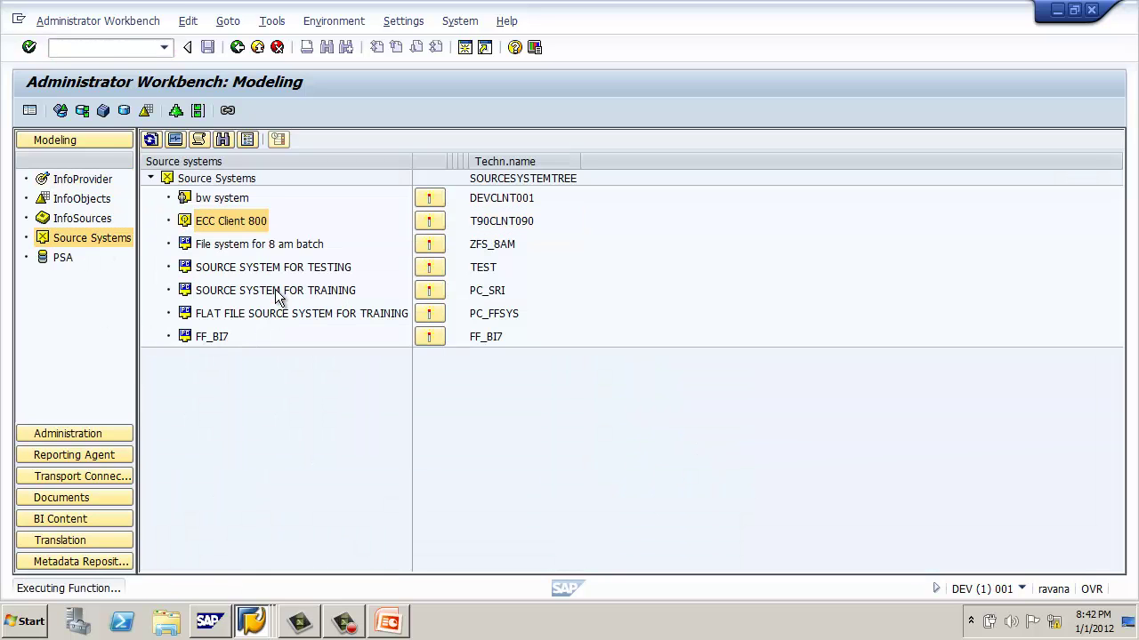
pyautogui.doubleClick(248, 224)
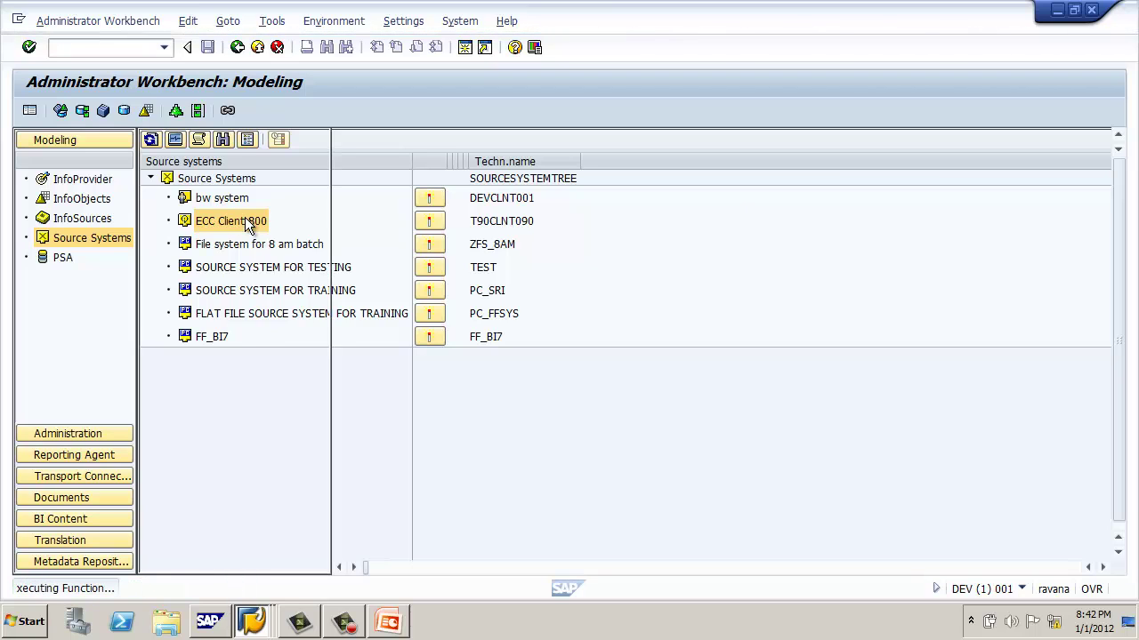
pyautogui.click(360, 198)
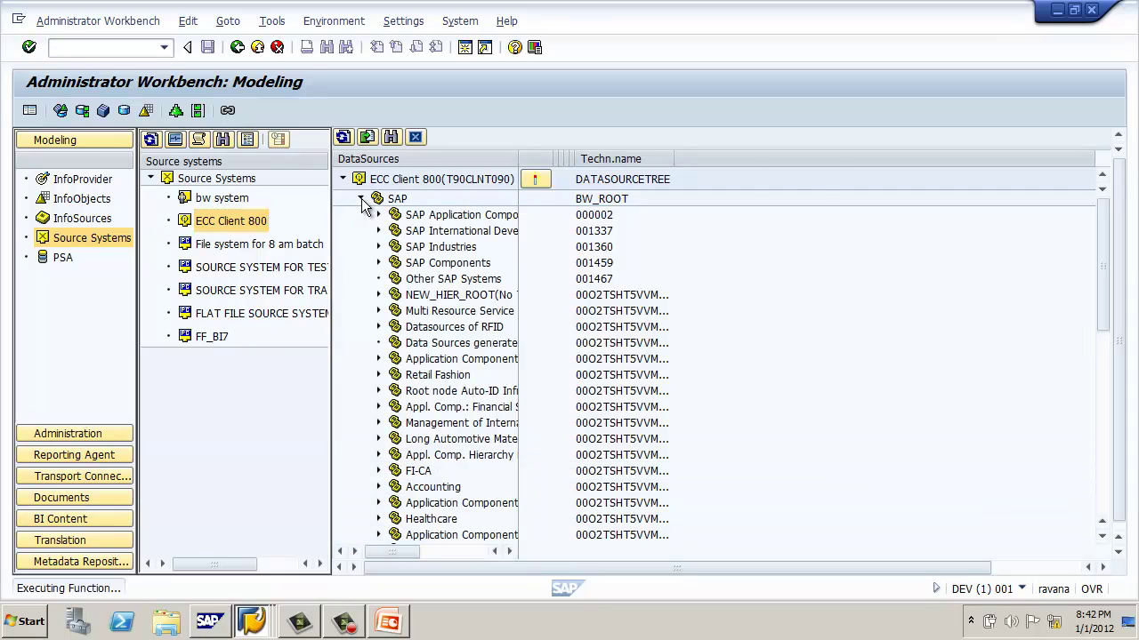
pyautogui.click(378, 215)
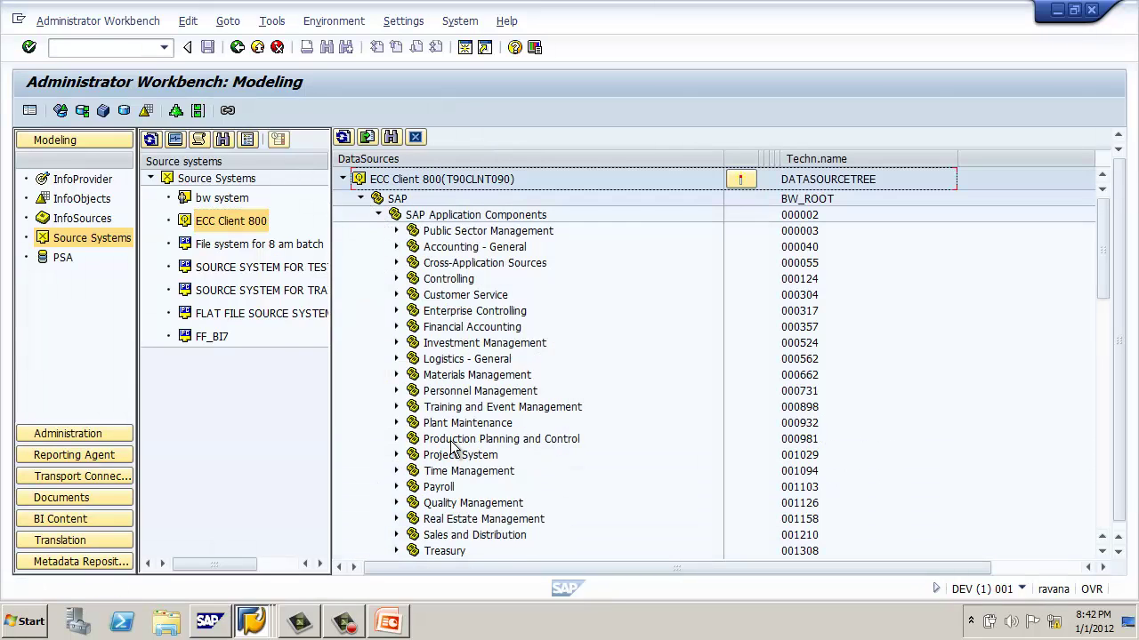
pyautogui.click(397, 374)
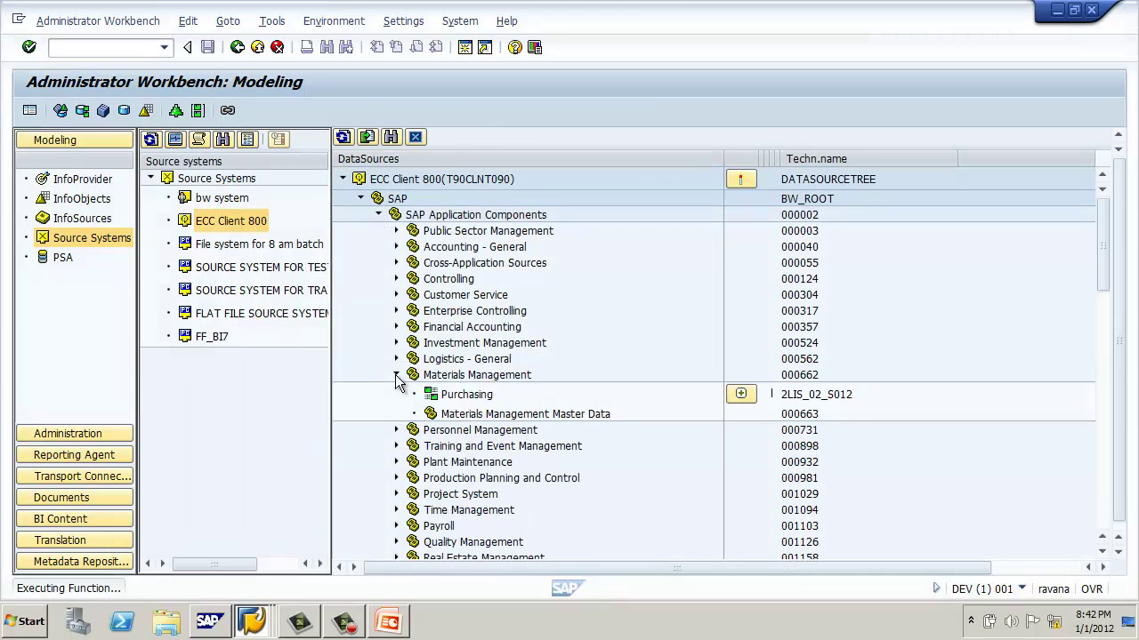
pyautogui.click(468, 396)
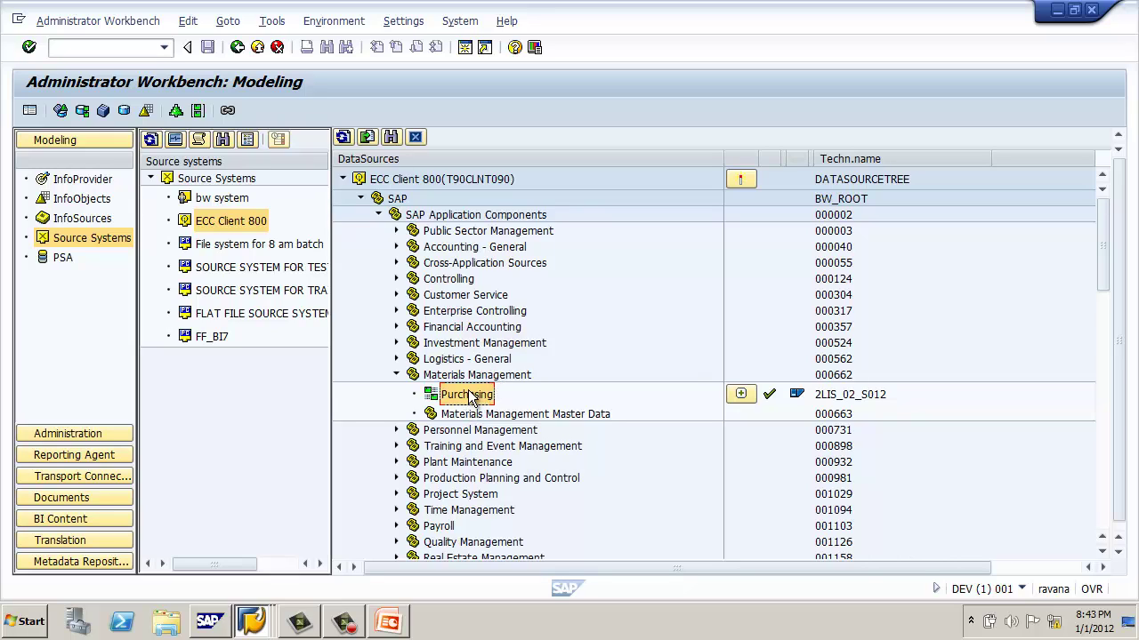
pyautogui.click(237, 47)
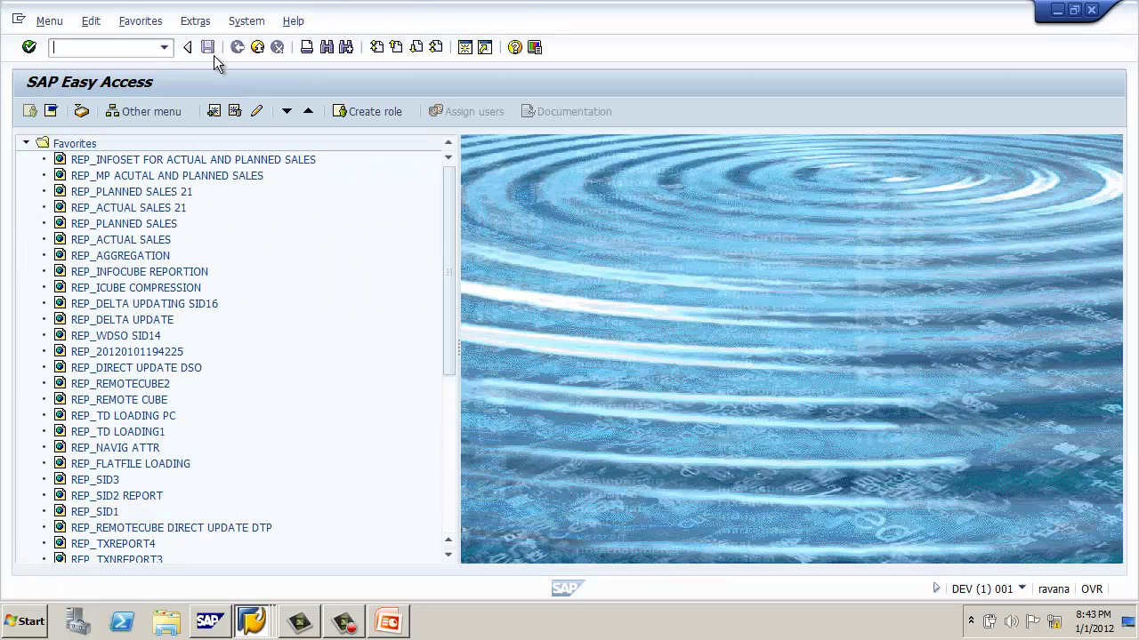
# - Open the DataSource Repository with transaction RSDS and enter 2LIS_02_S011 as the DataSource
pyautogui.write('rsds')
pyautogui.press('Return')
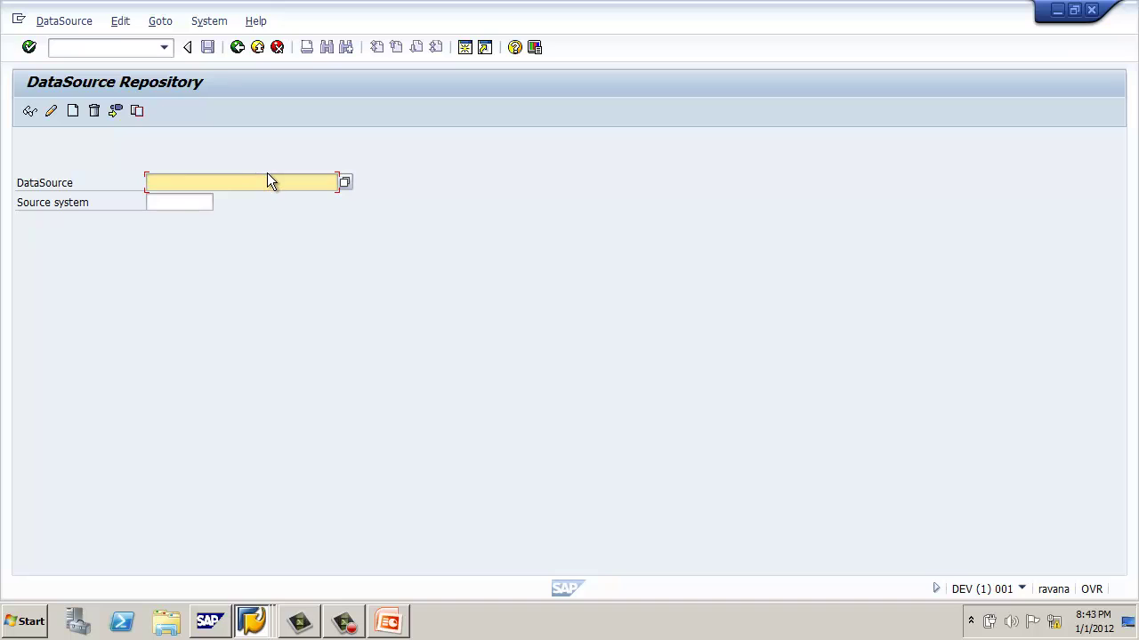
pyautogui.write('2')
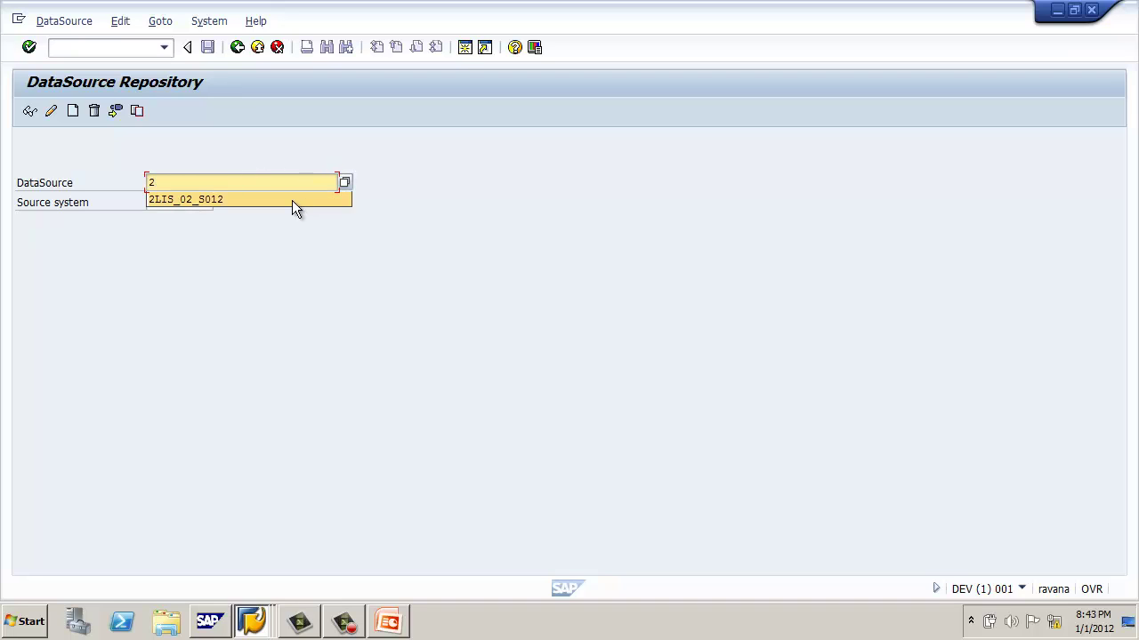
pyautogui.click(292, 199)
pyautogui.press('BackSpace')
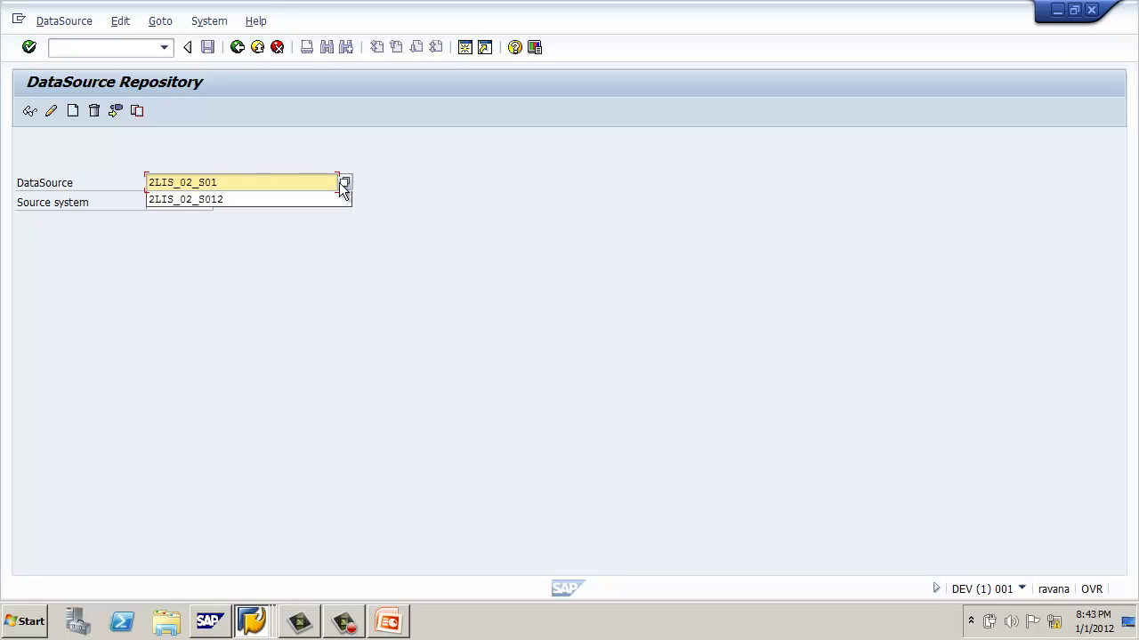
pyautogui.write('1')
pyautogui.click(177, 198)
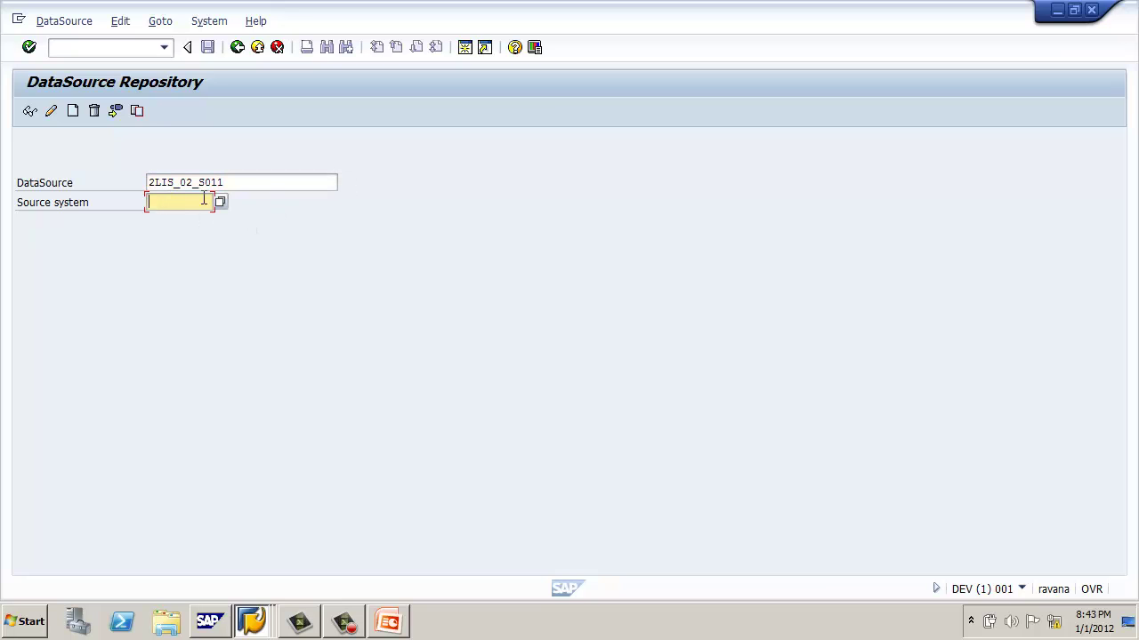
# - Set the source system to T90CLNT090 (ECC Client 800), replicate the DataSource, and return to SAP Easy Access
pyautogui.click(220, 202)
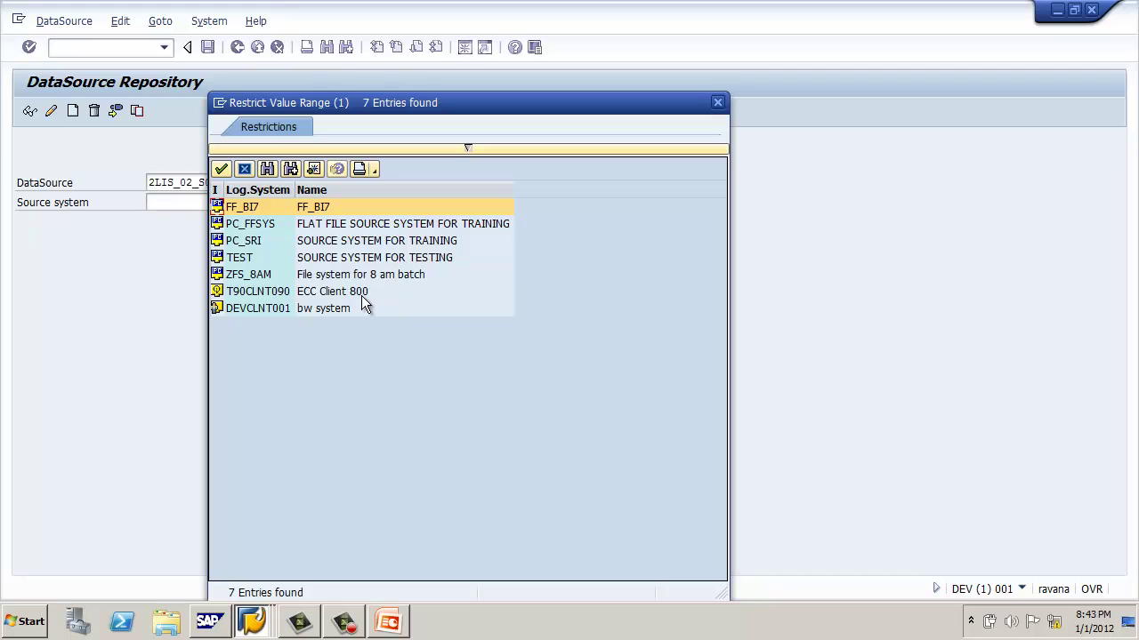
pyautogui.doubleClick(359, 292)
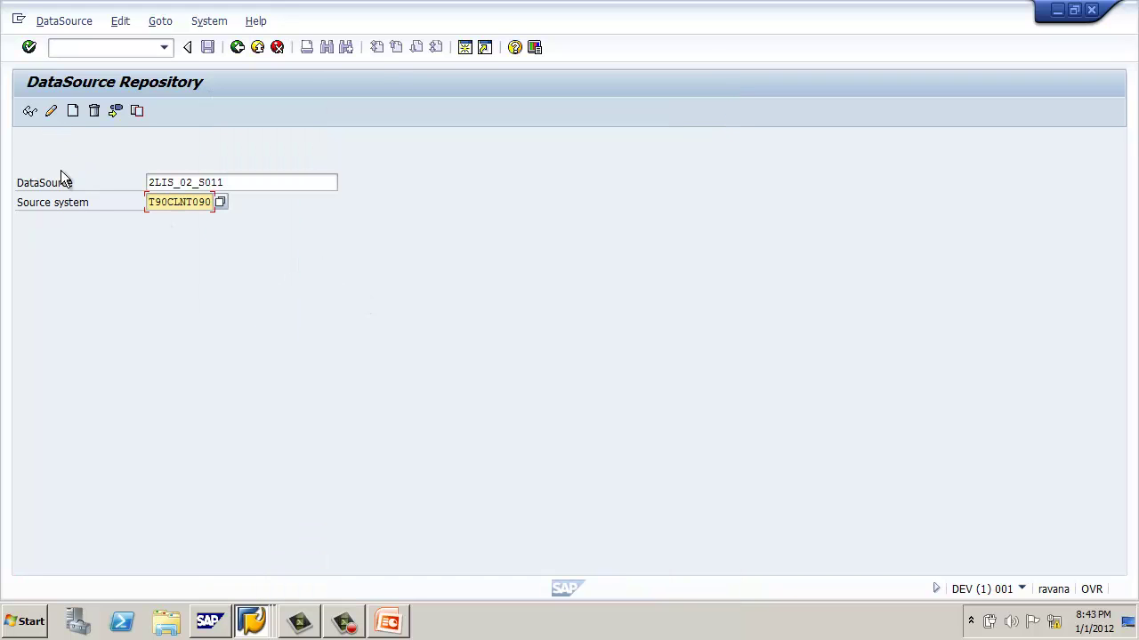
pyautogui.click(71, 27)
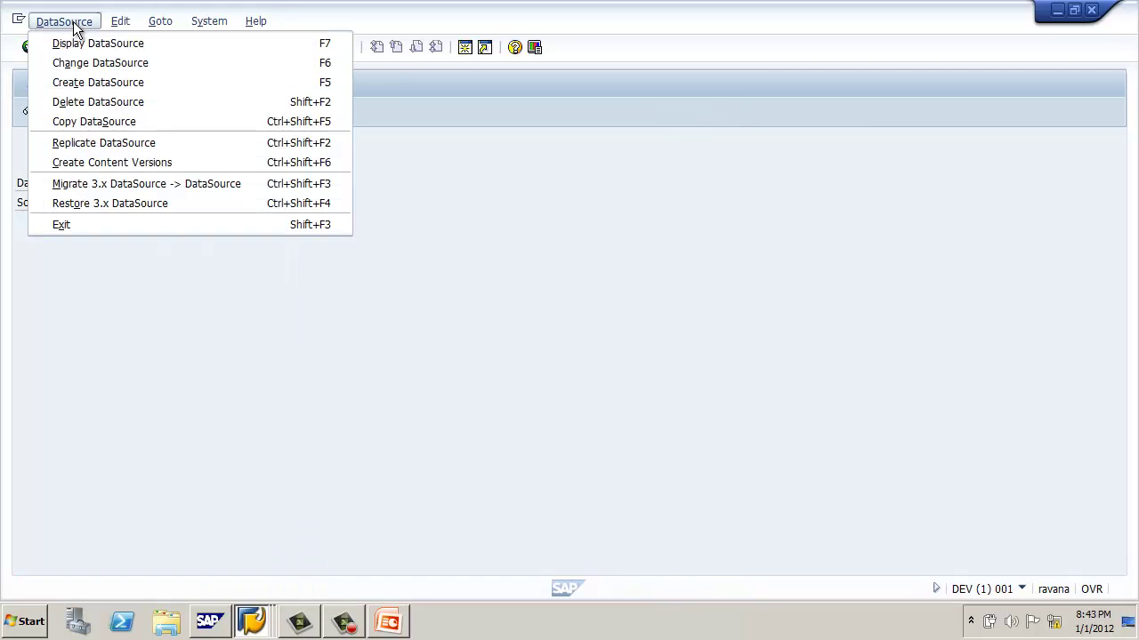
pyautogui.click(119, 138)
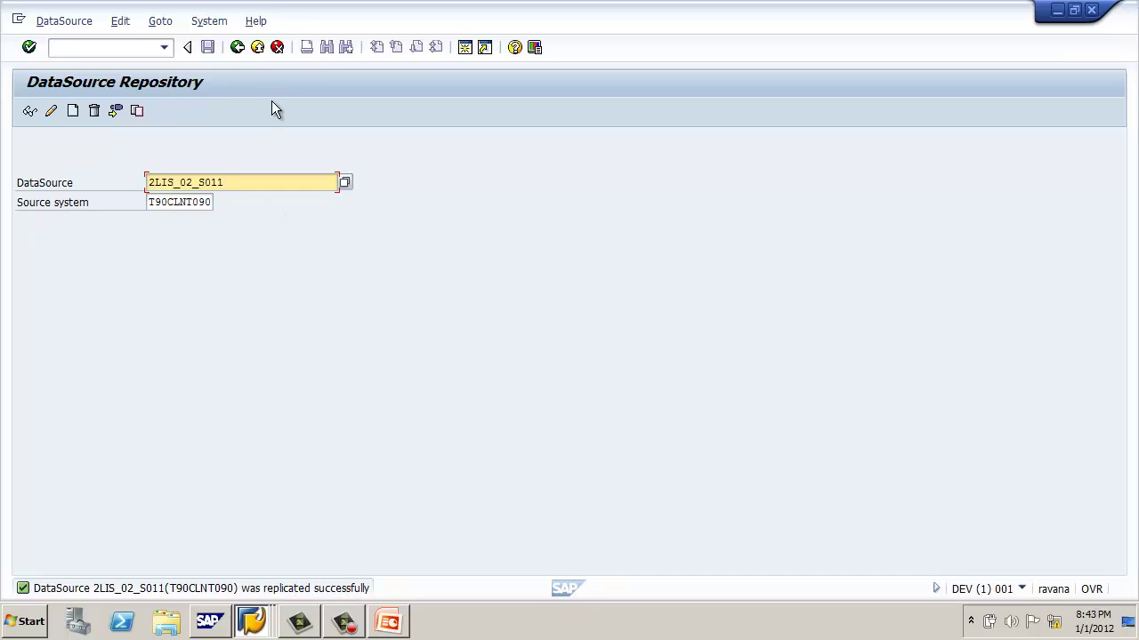
pyautogui.click(235, 49)
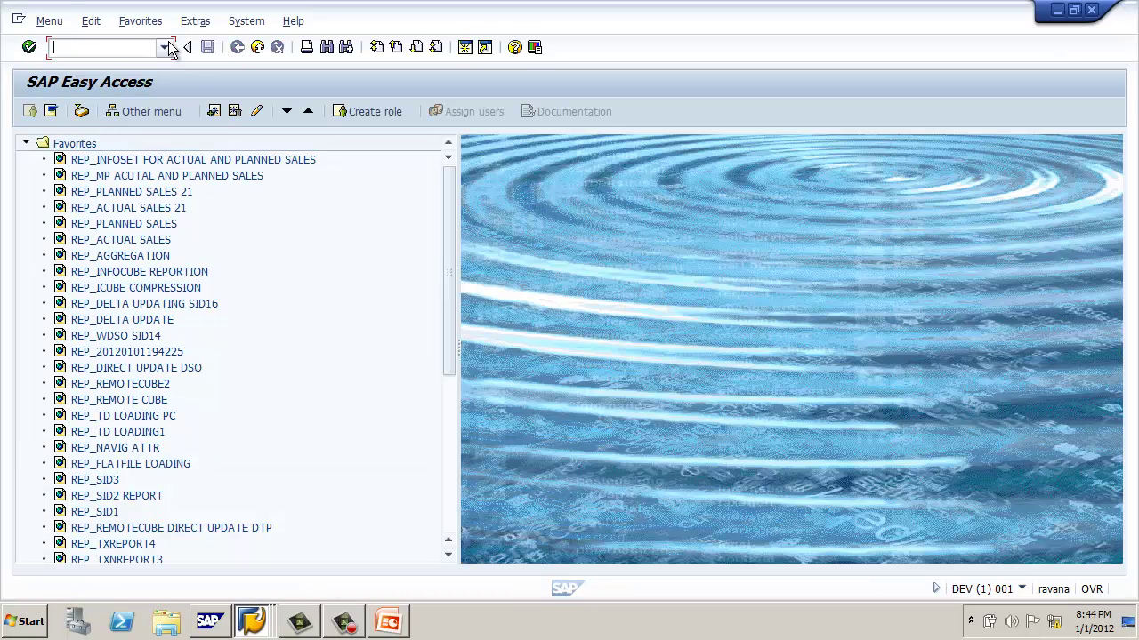
# - Reopen the Administrator Workbench with transaction RSA1OLD and display the DataSource tree of source system ECC Client 800
pyautogui.click(168, 46)
pyautogui.click(145, 79)
pyautogui.click(28, 46)
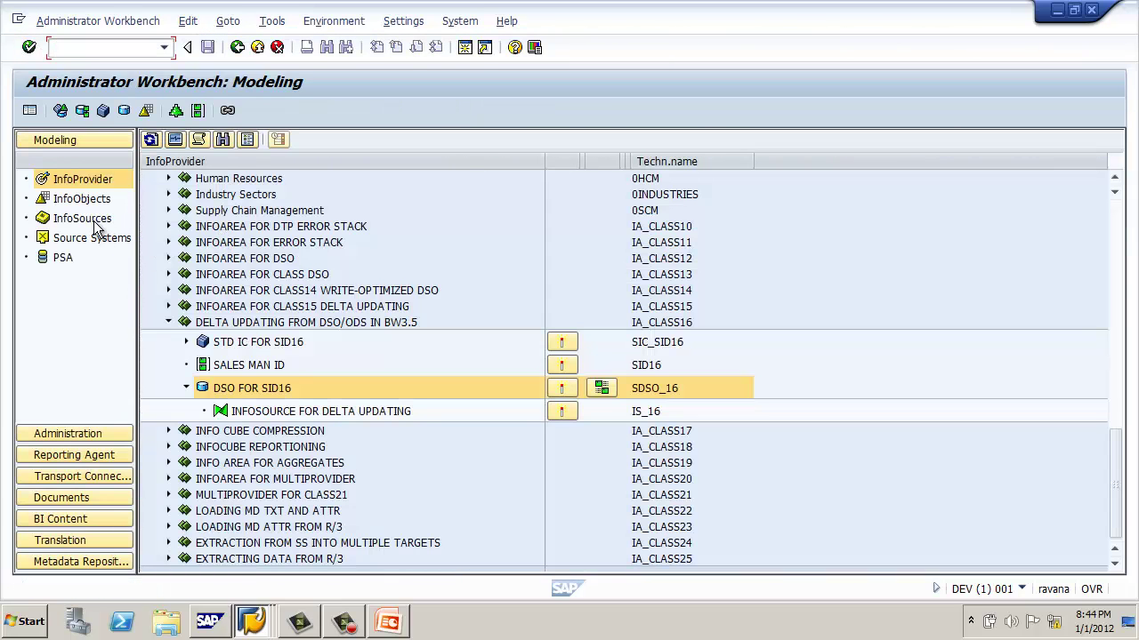
pyautogui.click(93, 237)
pyautogui.doubleClick(254, 225)
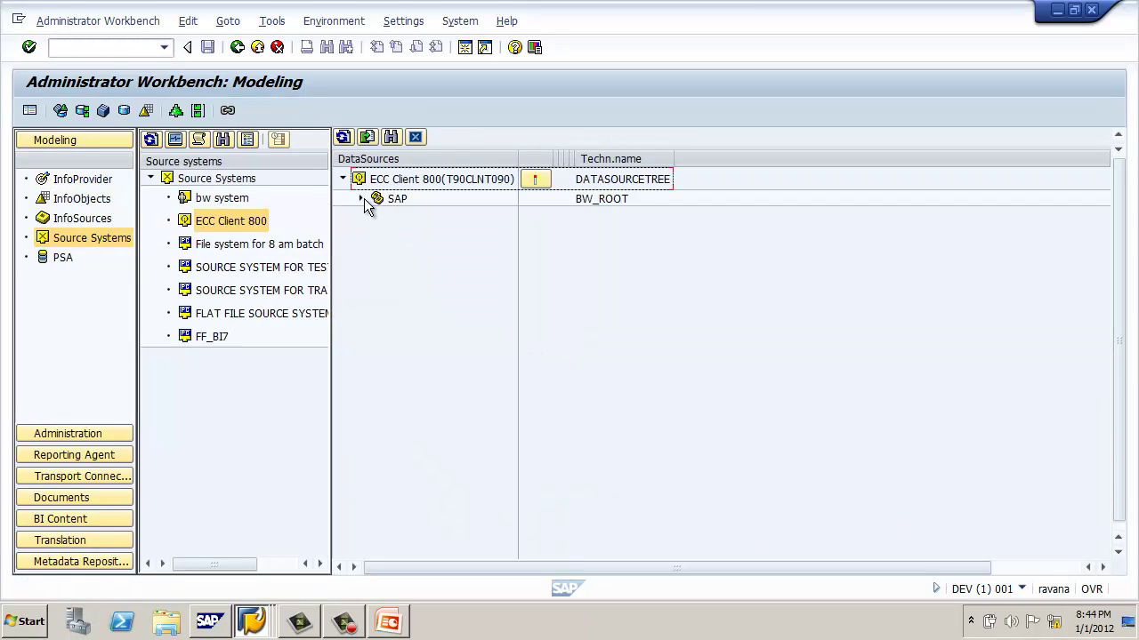
# - Expand SAP, SAP Application Components and Materials Management, and select the Purchasing groups DataSource 2LIS_02_S011
pyautogui.click(362, 198)
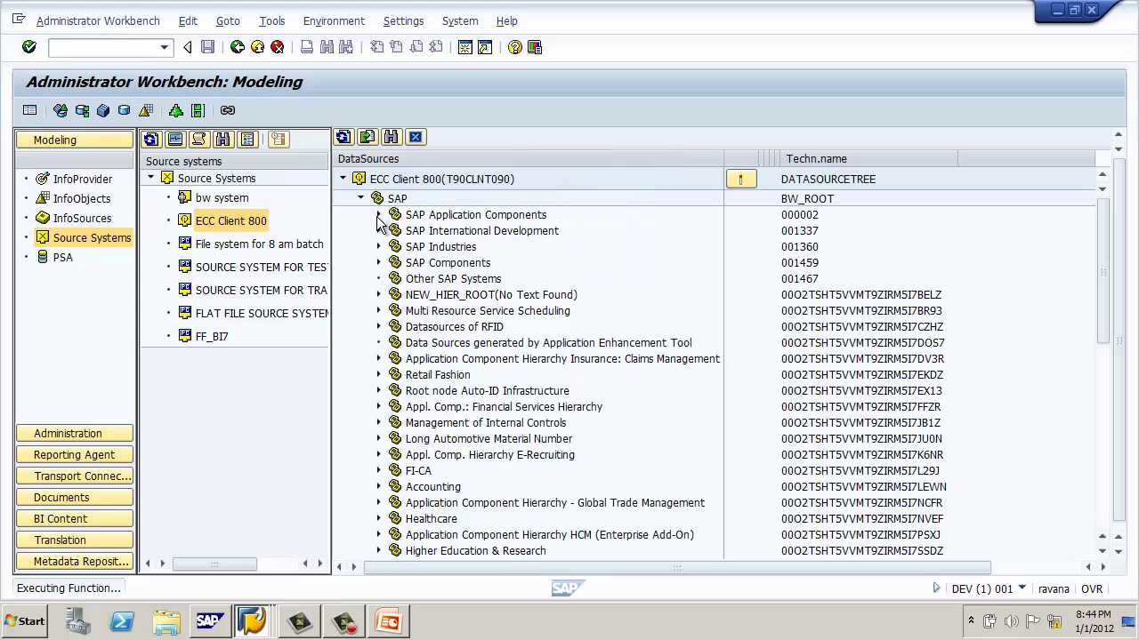
pyautogui.click(378, 215)
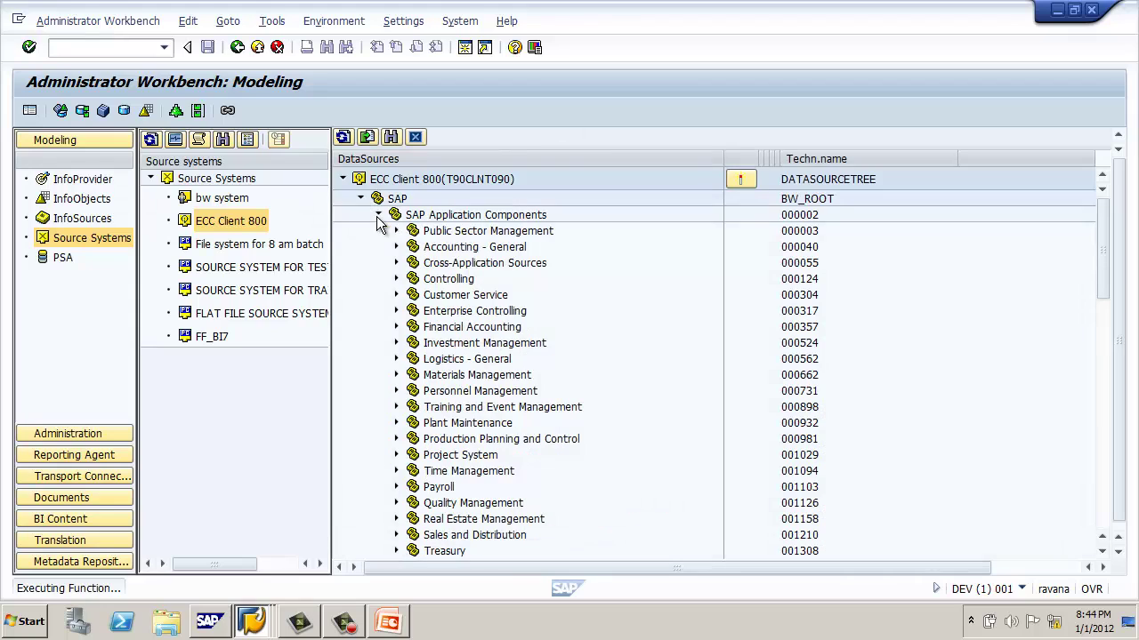
pyautogui.click(396, 375)
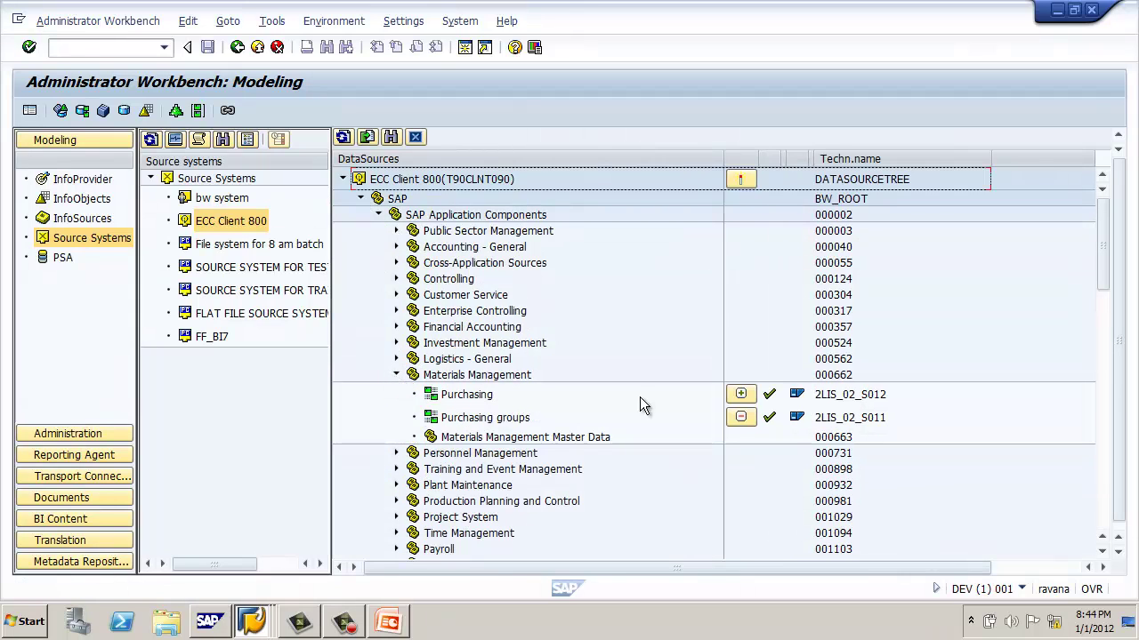
pyautogui.click(884, 419)
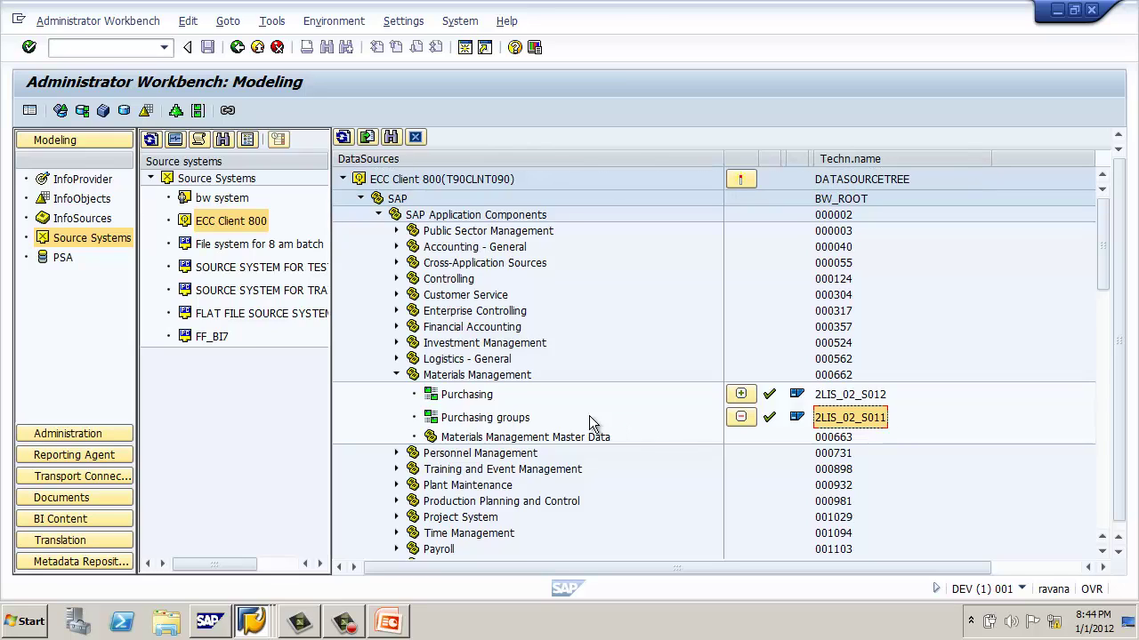
pyautogui.click(518, 420)
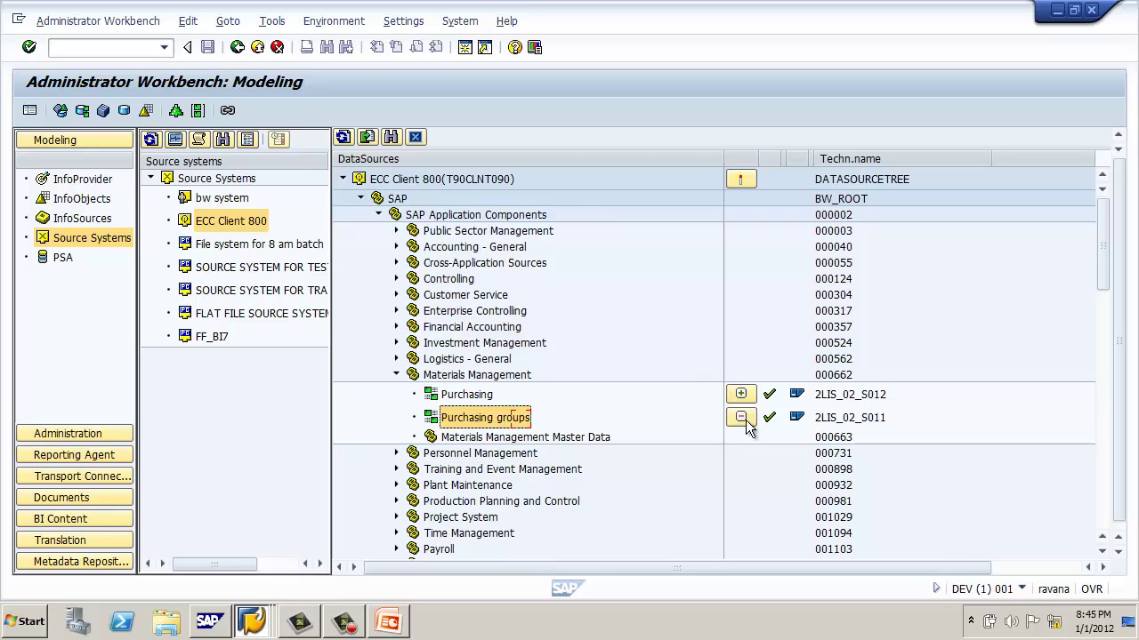
# - Assign the content InfoSource 2LIS_02_S011 to the Purchasing groups DataSource and confirm the assignment
pyautogui.rightClick(479, 399)
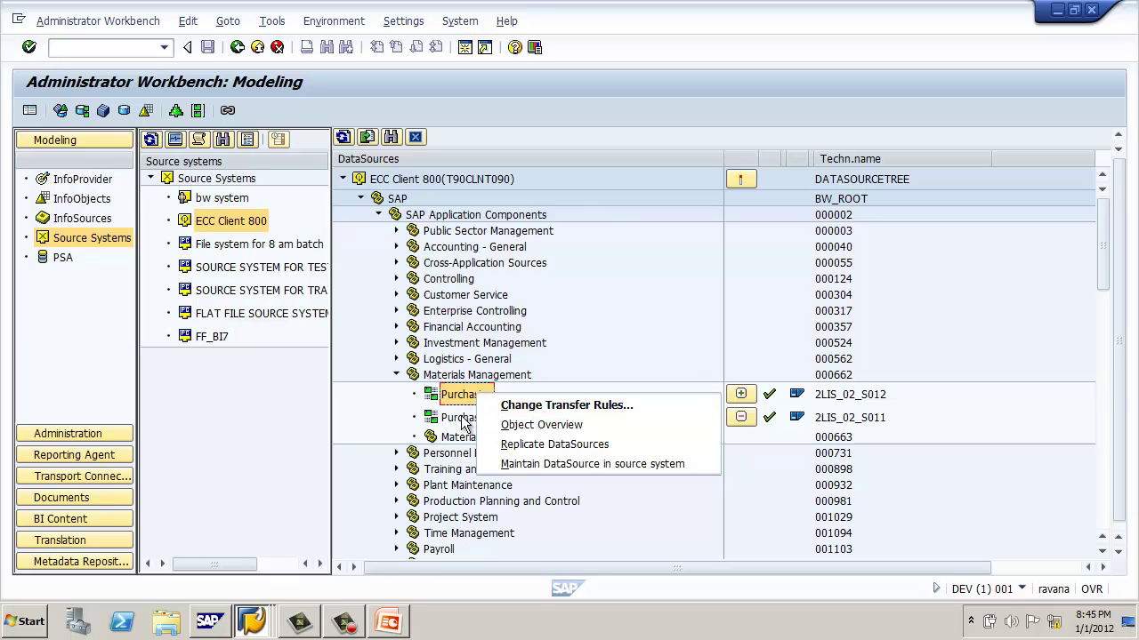
pyautogui.click(466, 419)
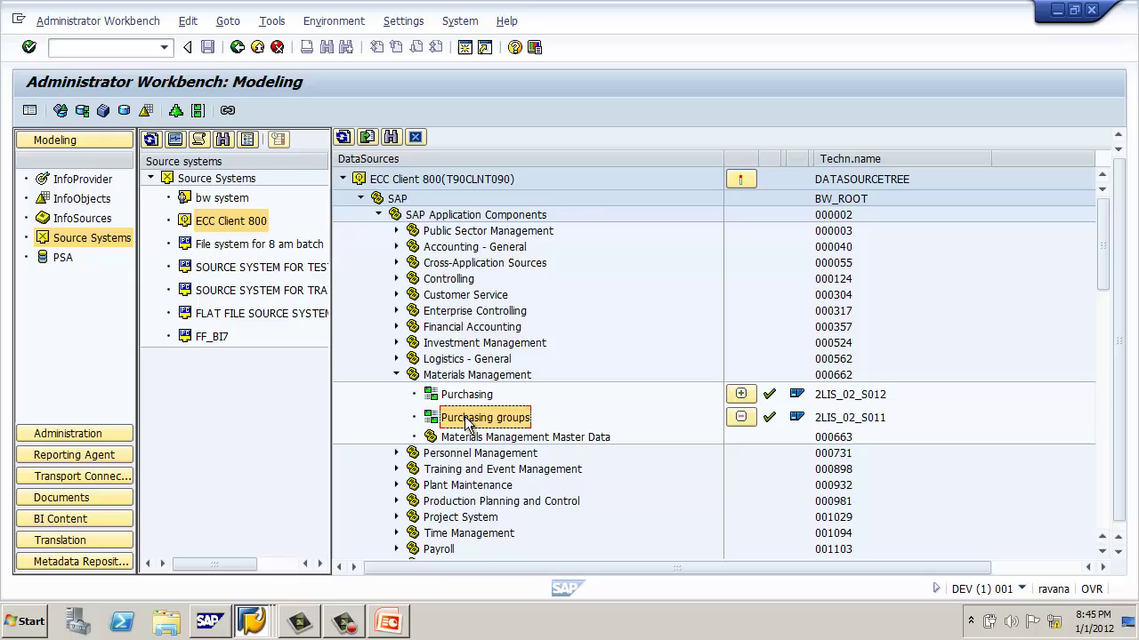
pyautogui.rightClick(523, 425)
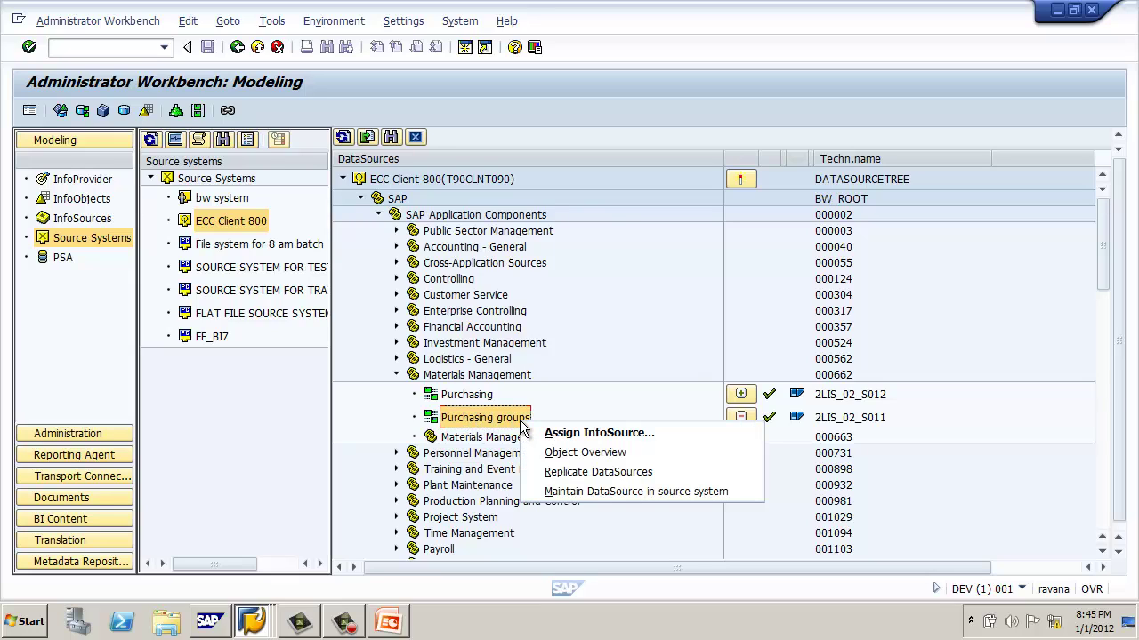
pyautogui.click(577, 432)
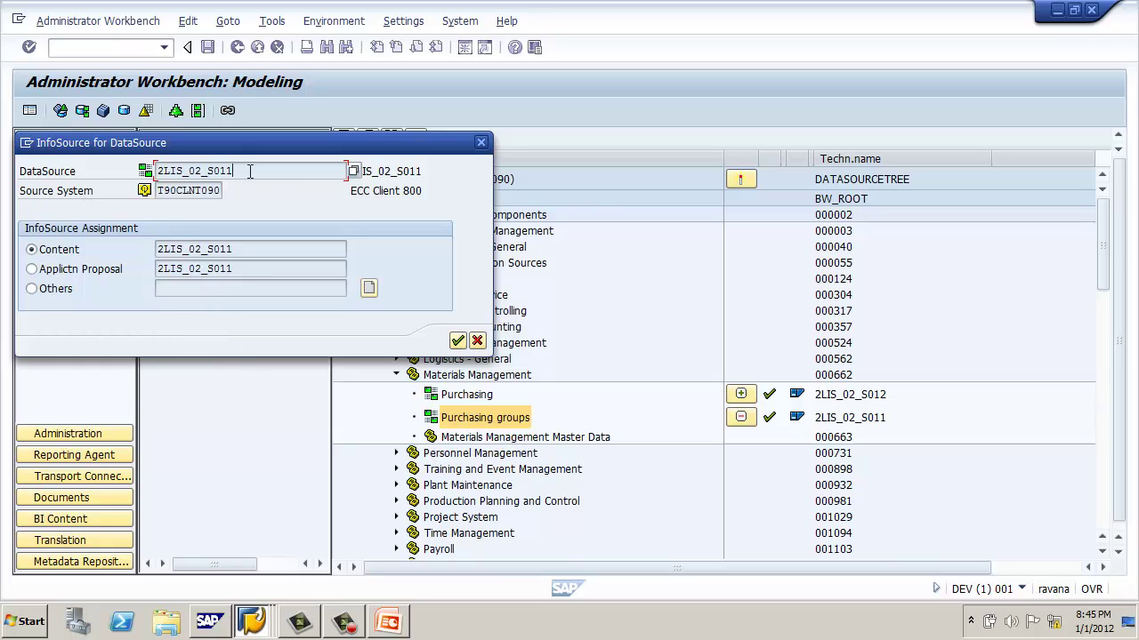
pyautogui.click(215, 186)
pyautogui.click(458, 342)
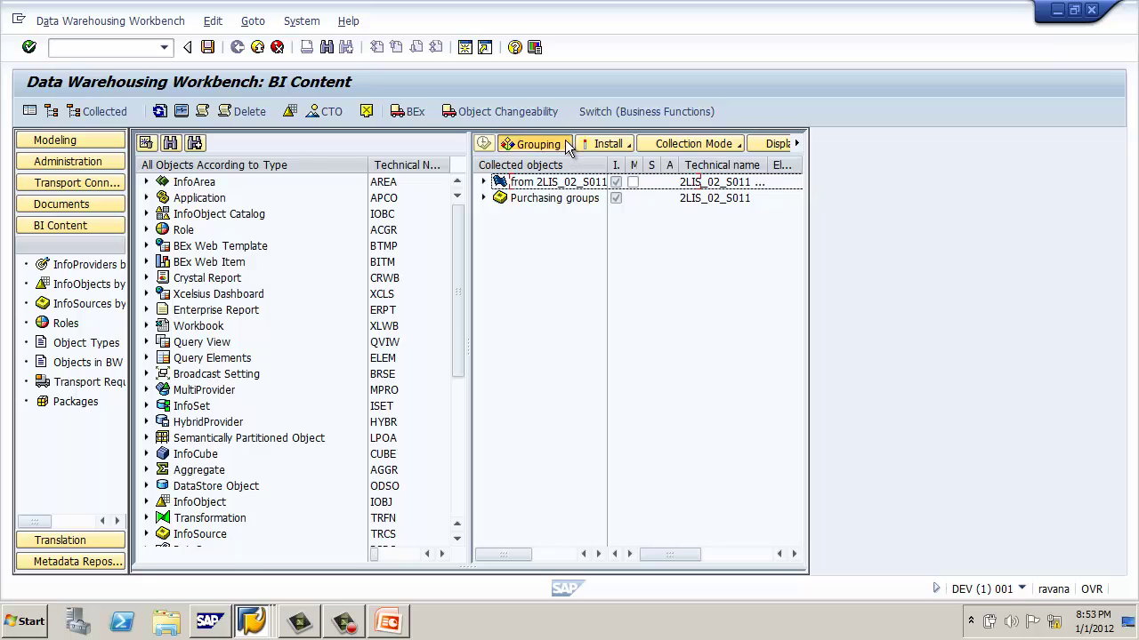
# - Set the grouping to Only Necessary Objects, check the collection mode, and widen the collected objects area and its name column
pyautogui.click(568, 145)
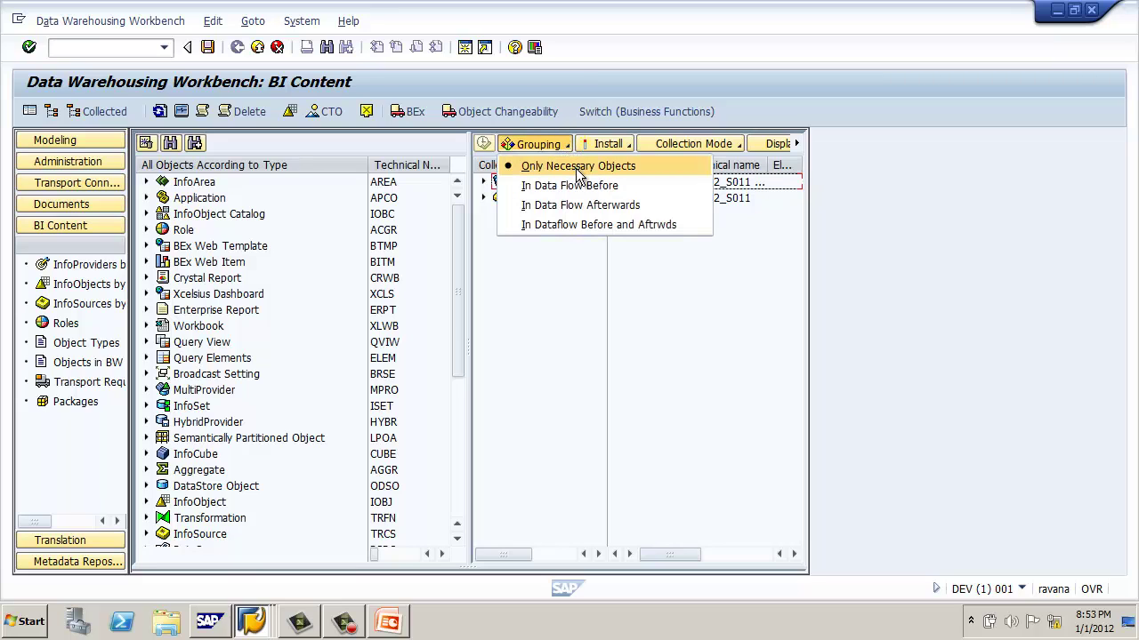
pyautogui.click(578, 167)
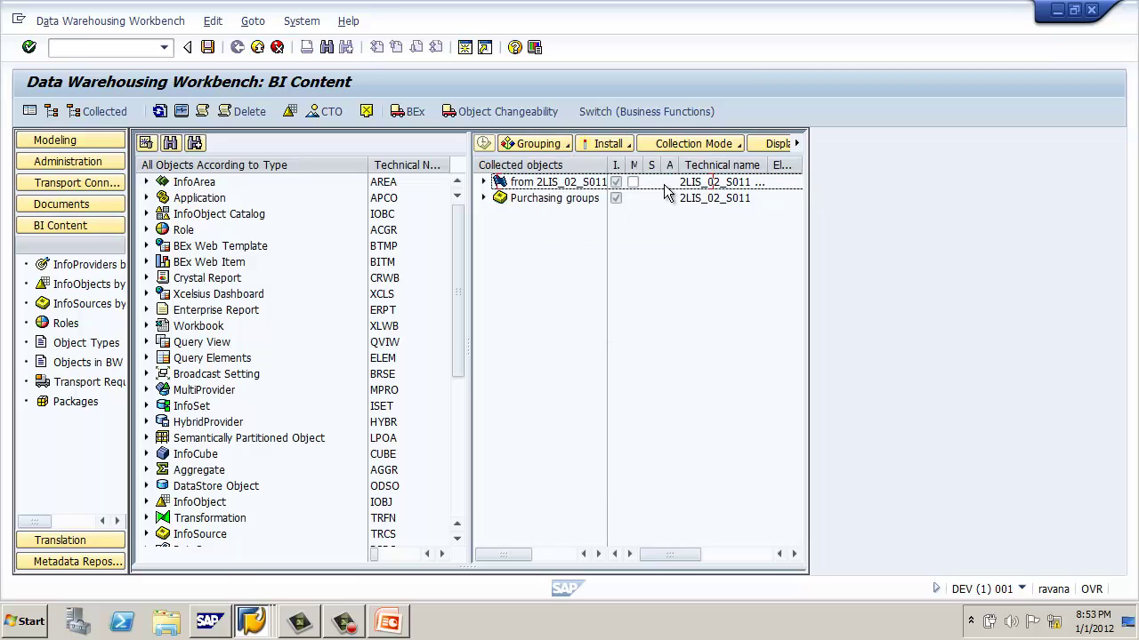
pyautogui.click(690, 144)
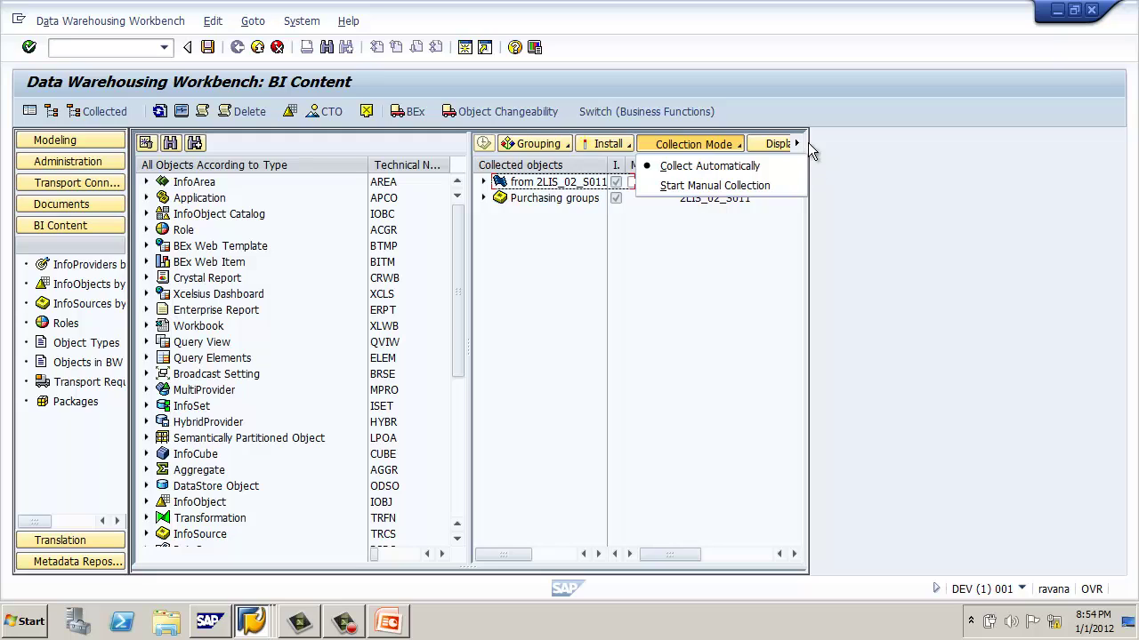
pyautogui.click(807, 255)
pyautogui.moveTo(807, 255); pyautogui.dragTo(1014, 270)
pyautogui.moveTo(729, 165); pyautogui.dragTo(852, 160)
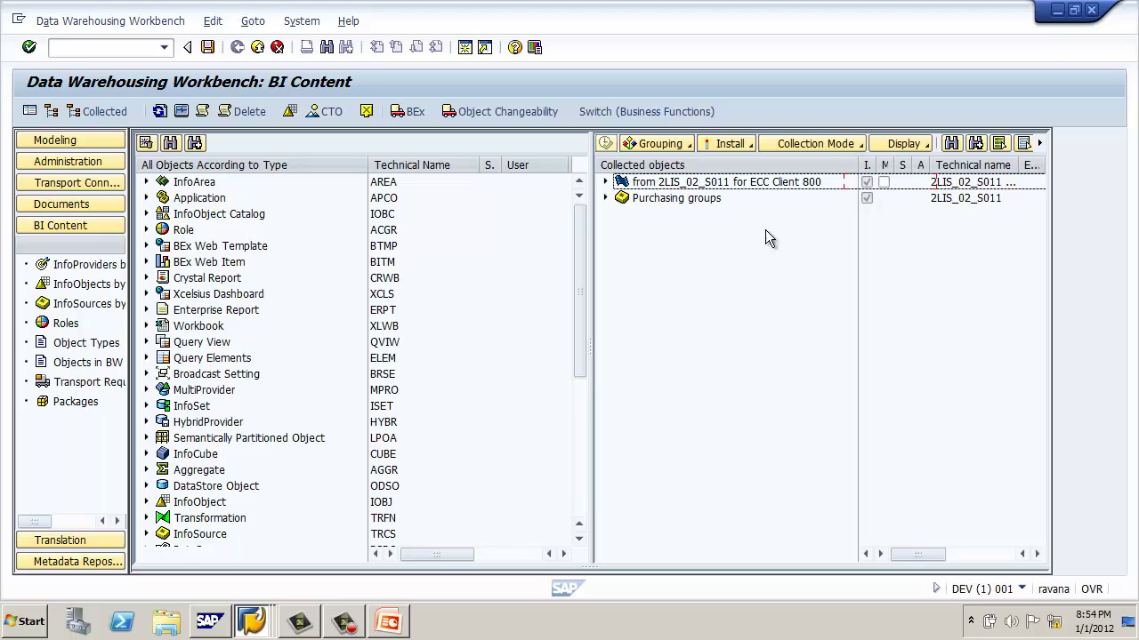
pyautogui.moveTo(589, 219); pyautogui.dragTo(512, 215)
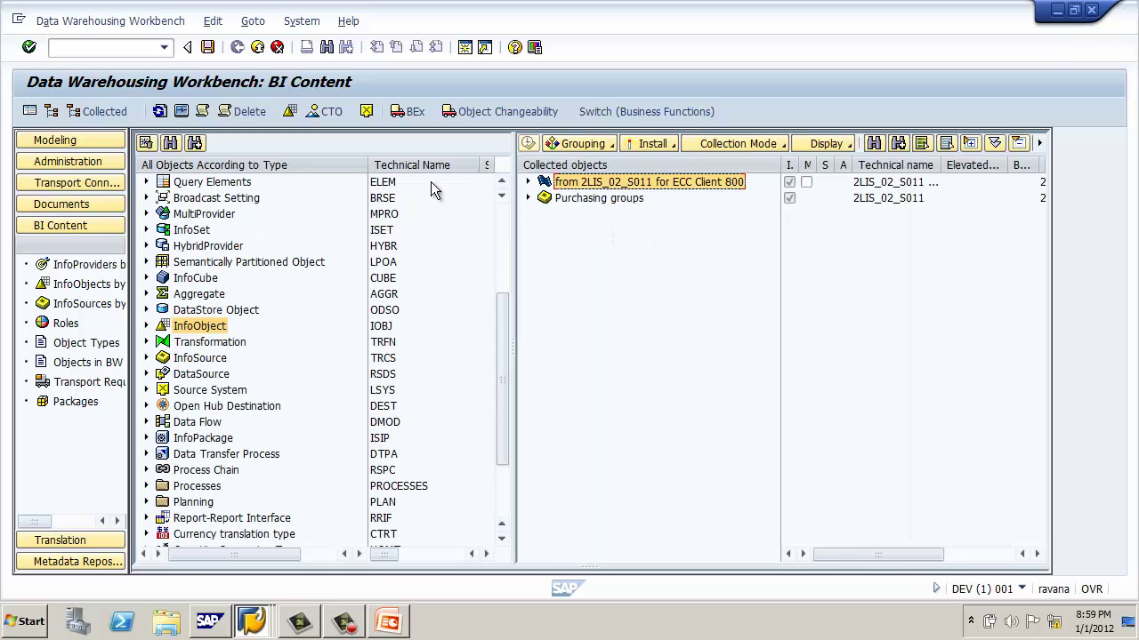
# - Examine the InfoObjects and transfer structures collected under the transfer rules from 2LIS_02_S011 for ECC Client 800
pyautogui.click(527, 181)
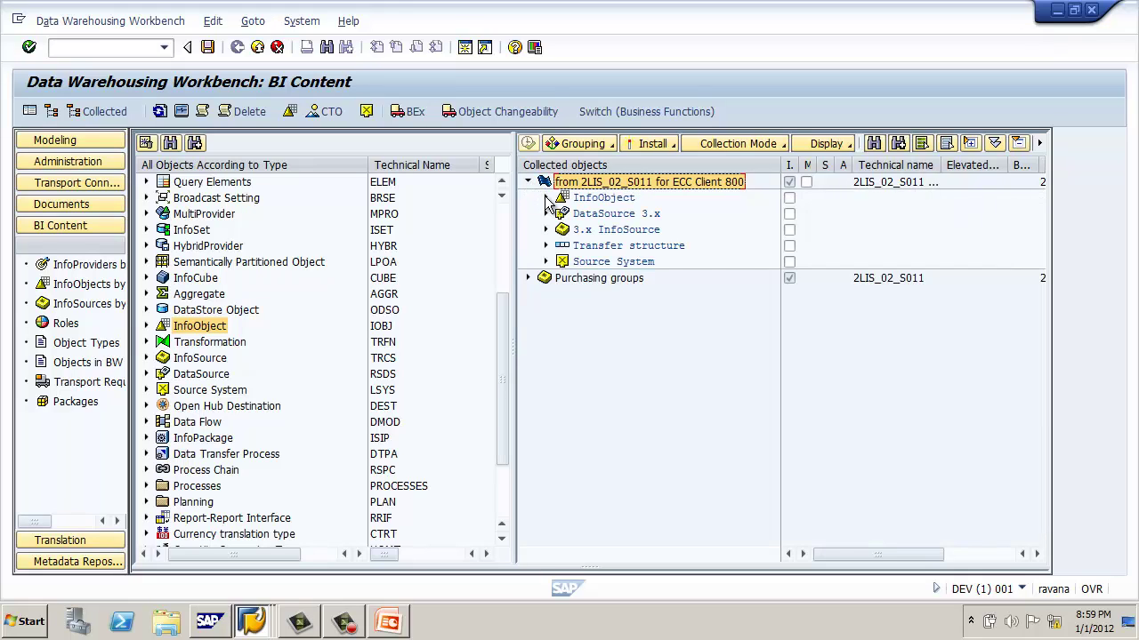
pyautogui.click(545, 198)
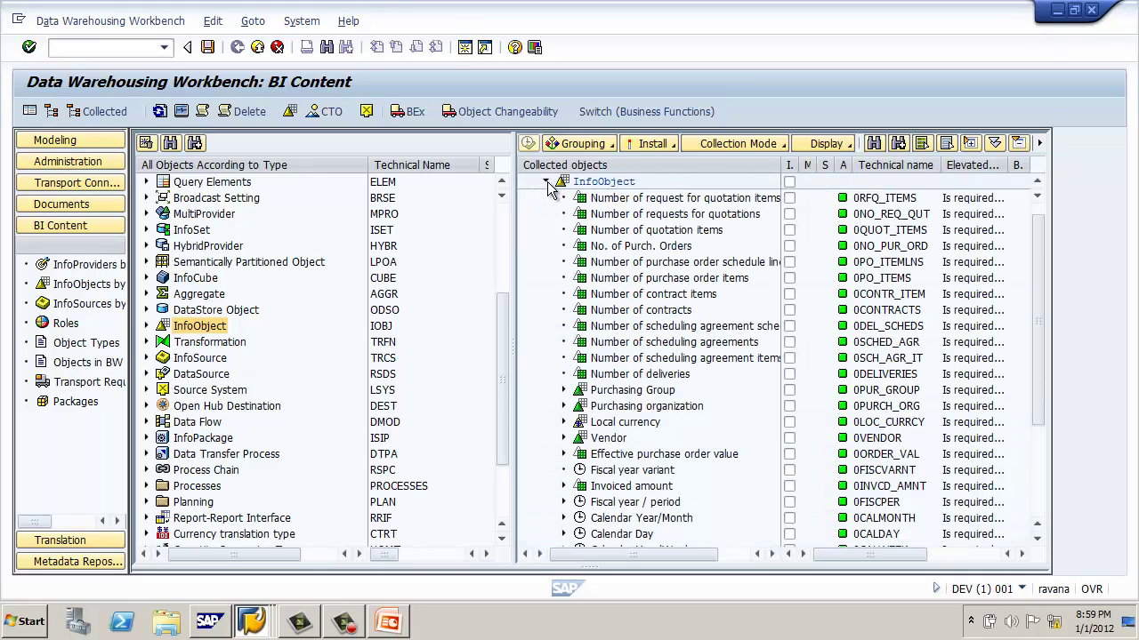
pyautogui.scroll(-3, 627, 365)
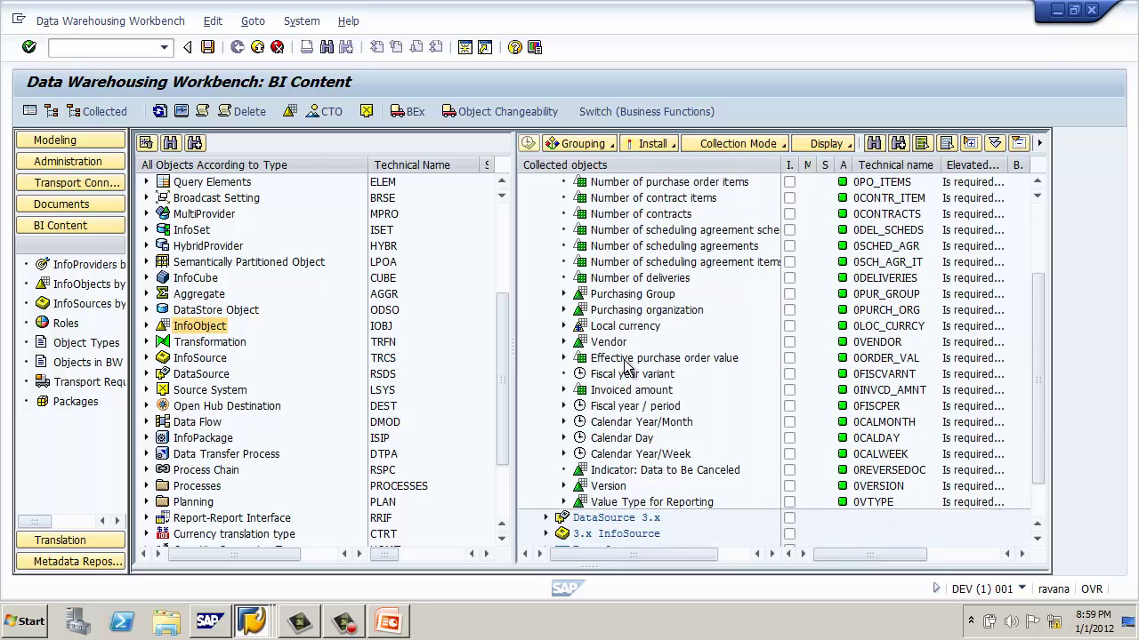
pyautogui.scroll(3, 627, 365)
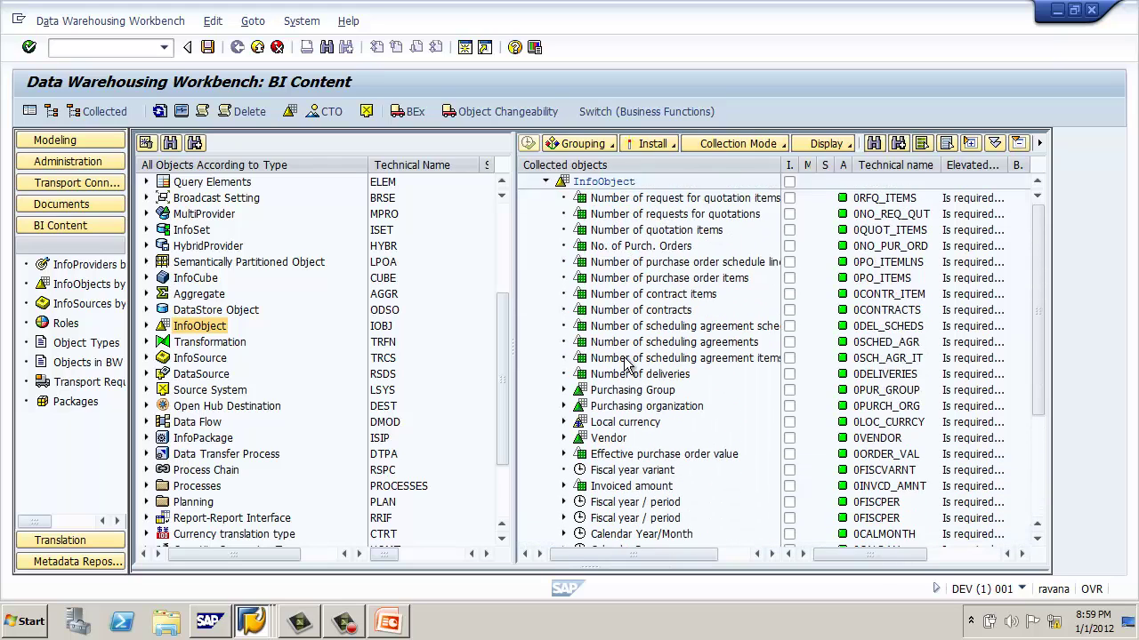
pyautogui.scroll(-2, 627, 364)
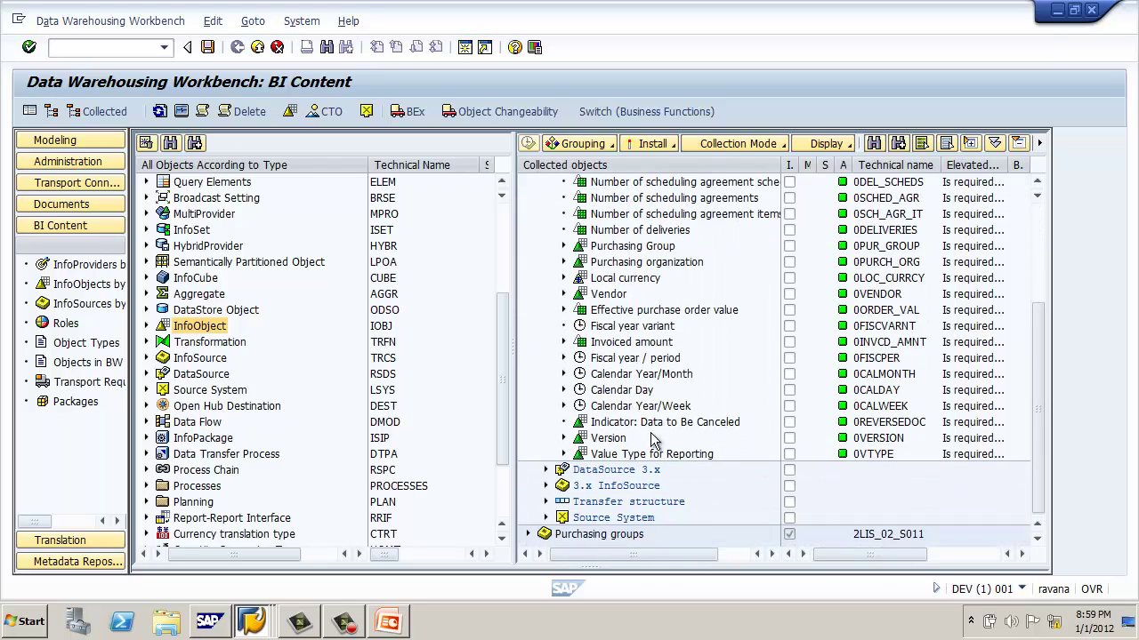
pyautogui.click(546, 501)
pyautogui.scroll(-1, 550, 506)
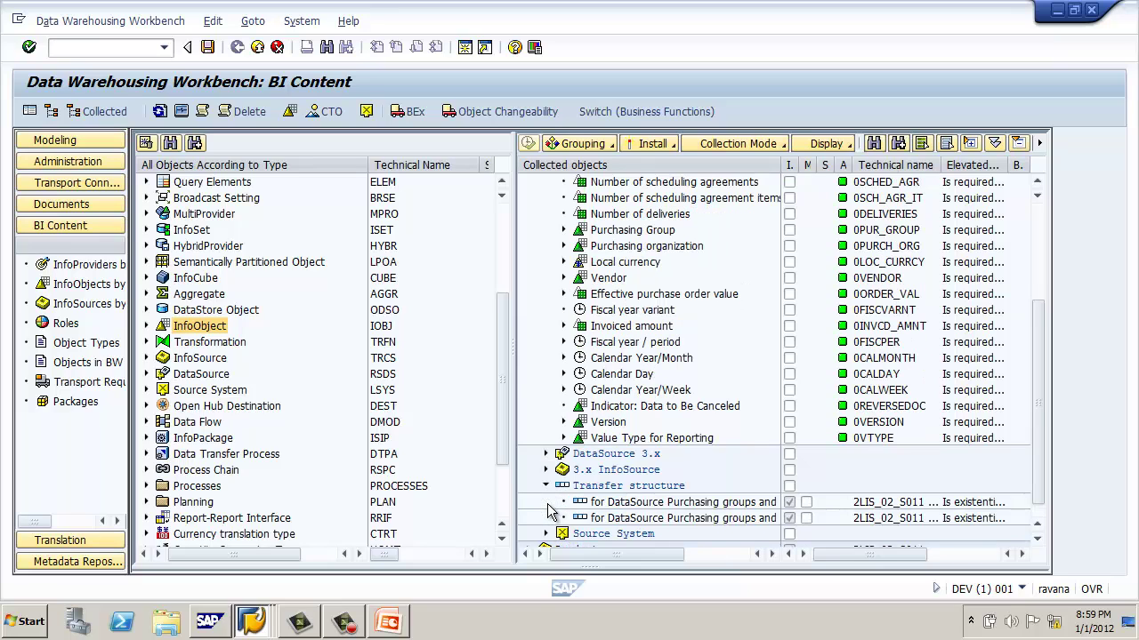
pyautogui.scroll(2, 551, 504)
pyautogui.scroll(3, 551, 505)
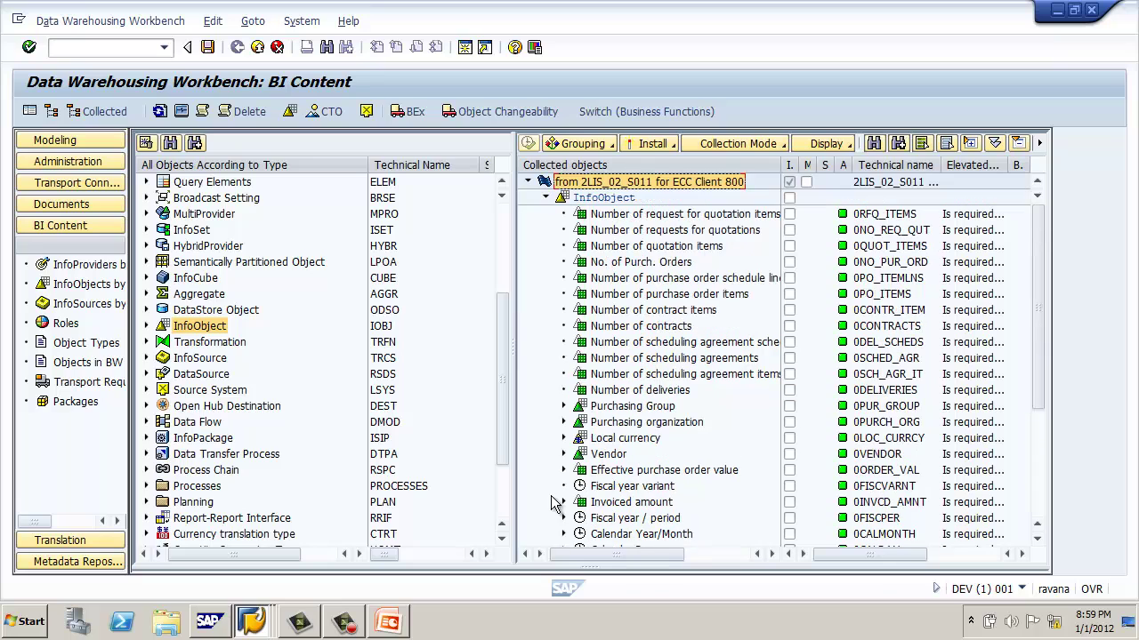
pyautogui.click(528, 183)
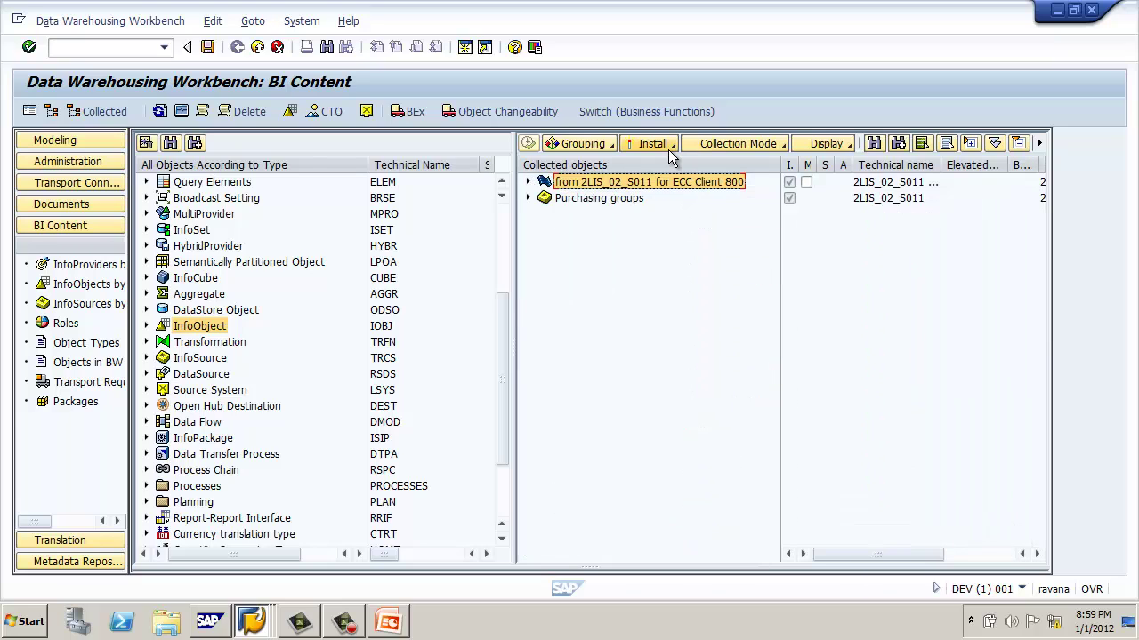
# - Install the collected objects for 2LIS_02_S011 and return to the modeling view
pyautogui.click(668, 145)
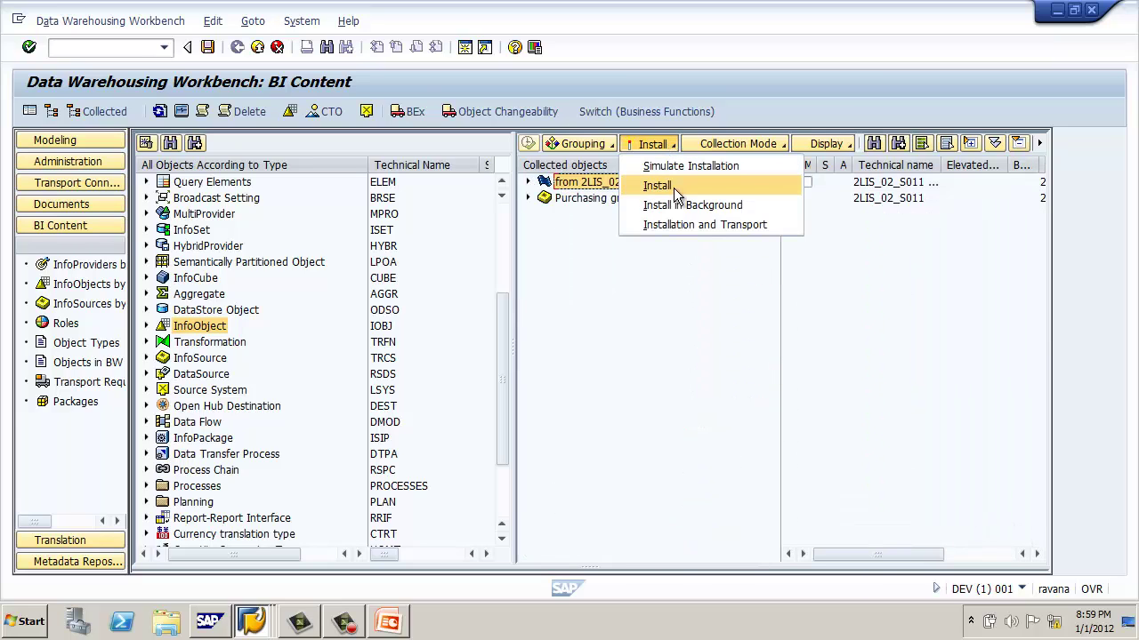
pyautogui.click(674, 186)
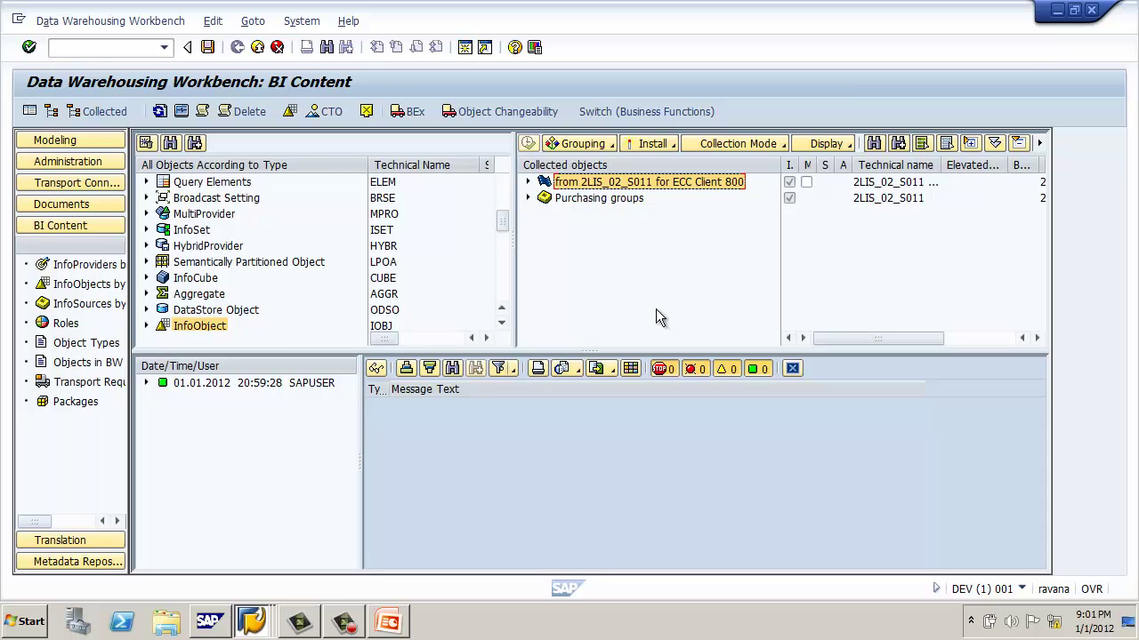
pyautogui.click(75, 141)
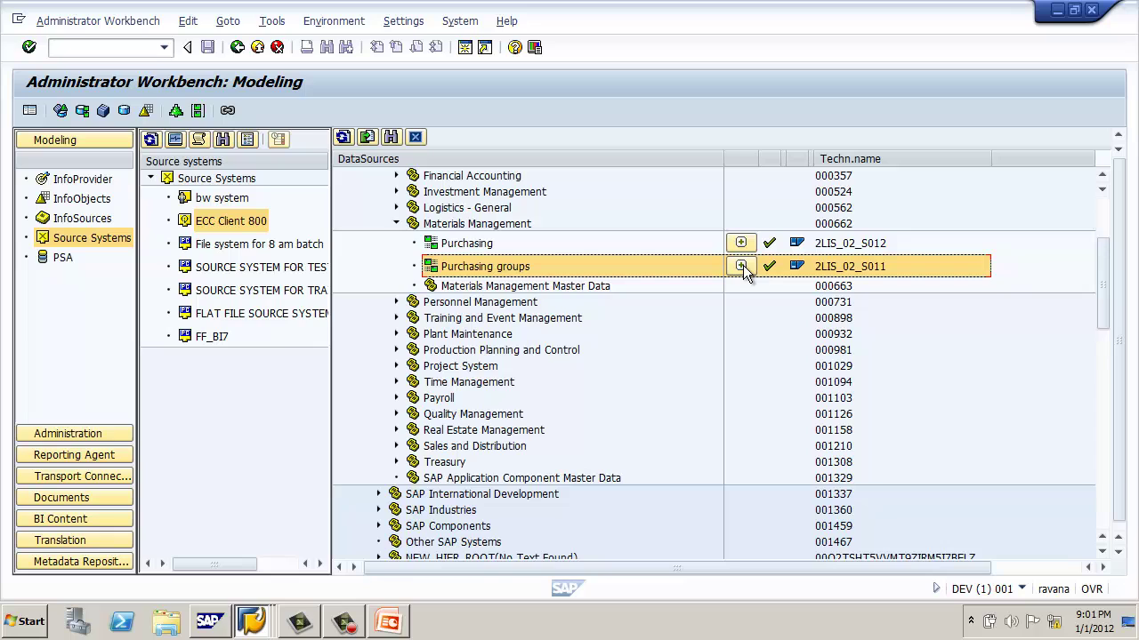
# - Open BI Content by Object Types and display the object selection list for Update rules under 3.x Types
pyautogui.click(92, 521)
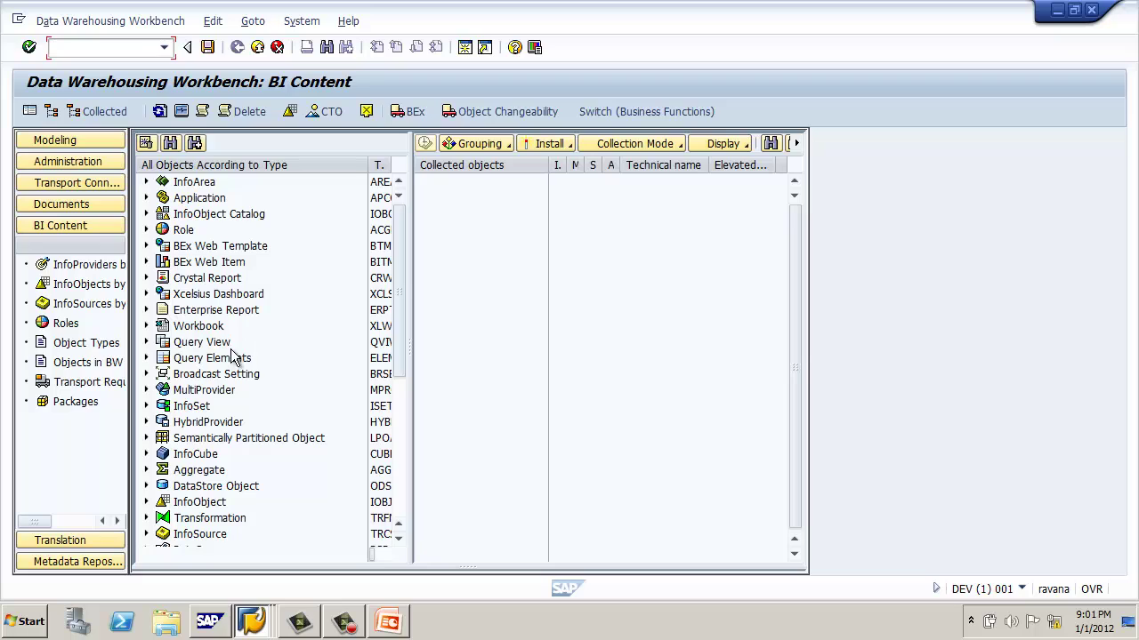
pyautogui.click(85, 345)
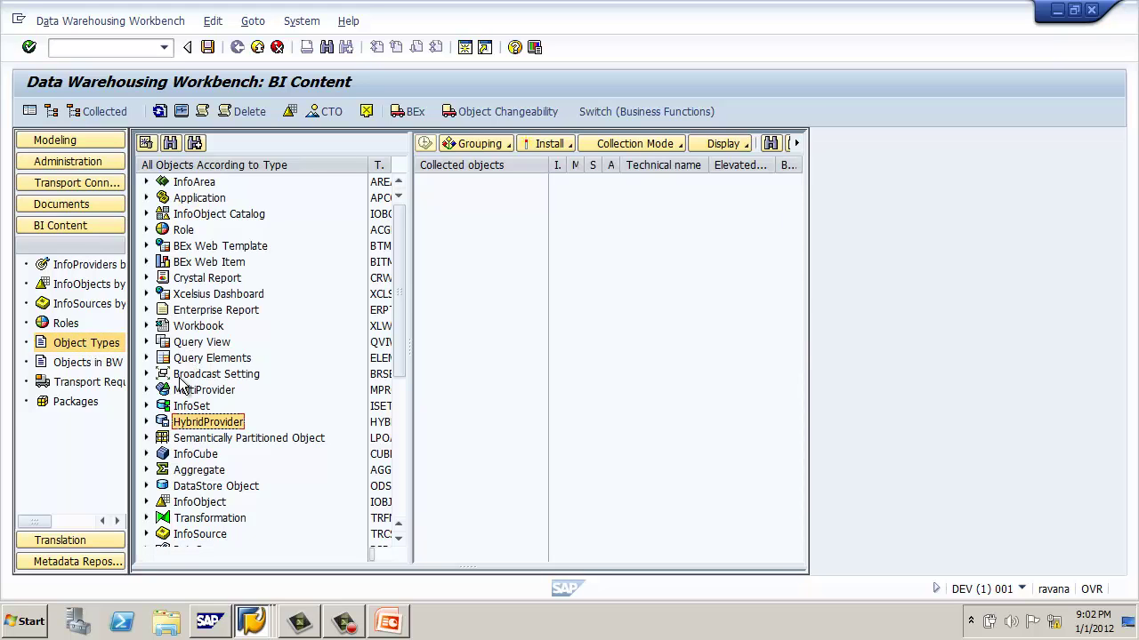
pyautogui.scroll(-2, 179, 388)
pyautogui.scroll(-4, 178, 391)
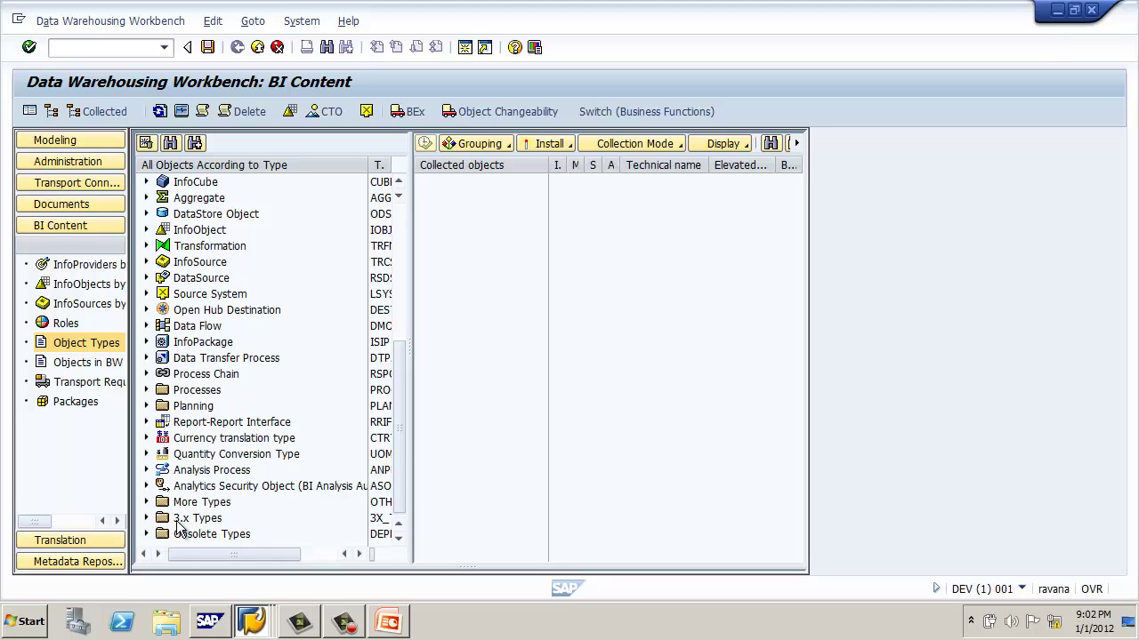
pyautogui.click(147, 518)
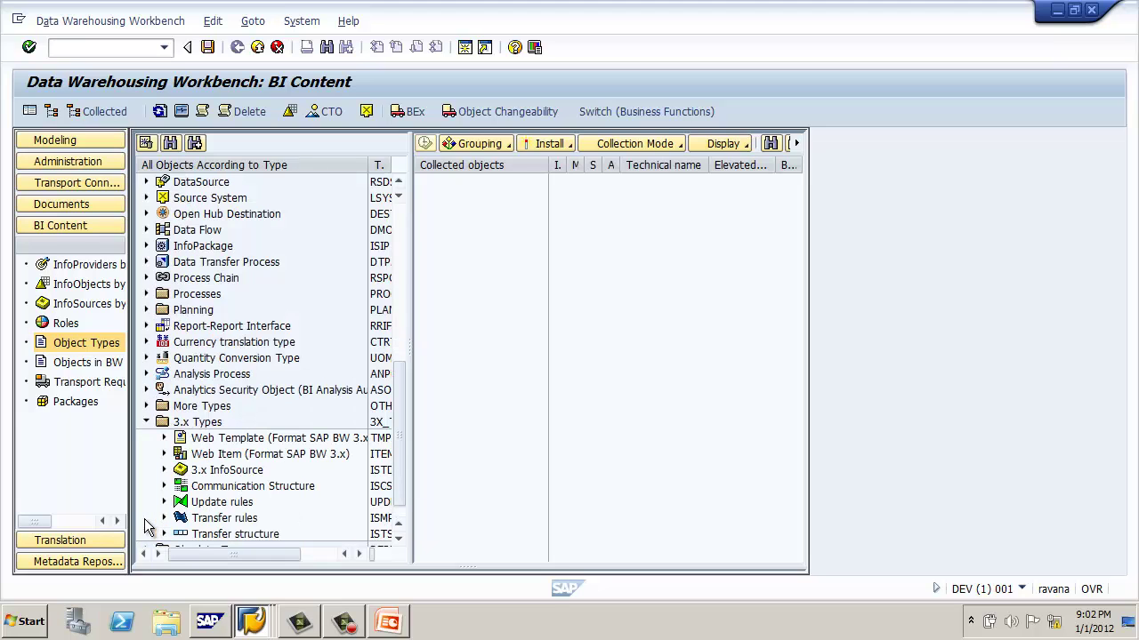
pyautogui.click(172, 502)
pyautogui.click(164, 501)
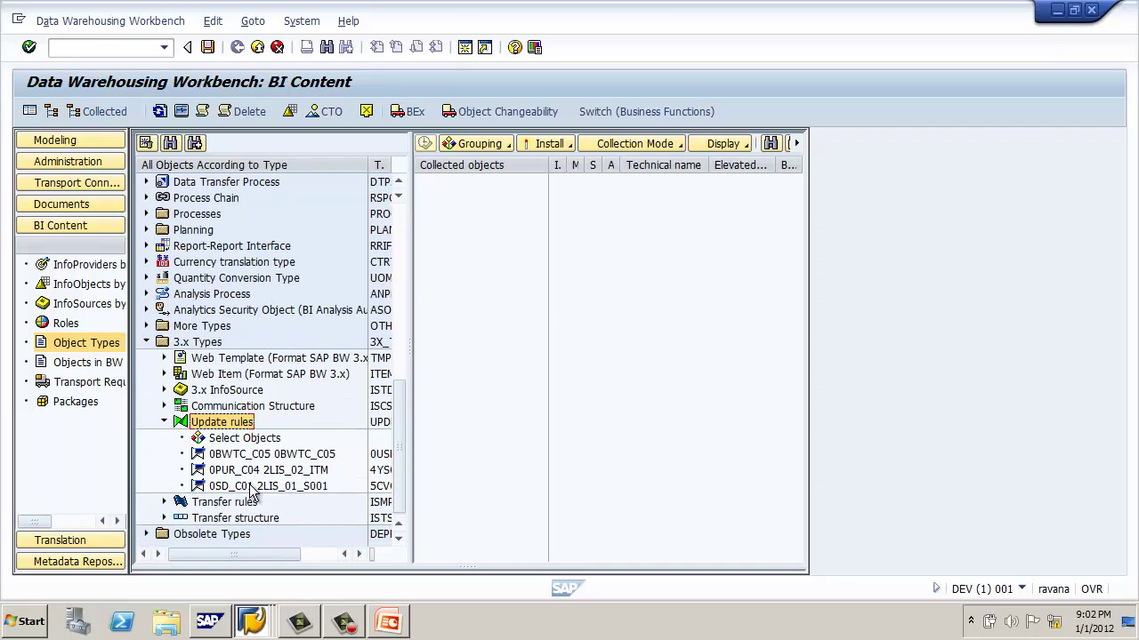
pyautogui.click(251, 440)
pyautogui.doubleClick(252, 441)
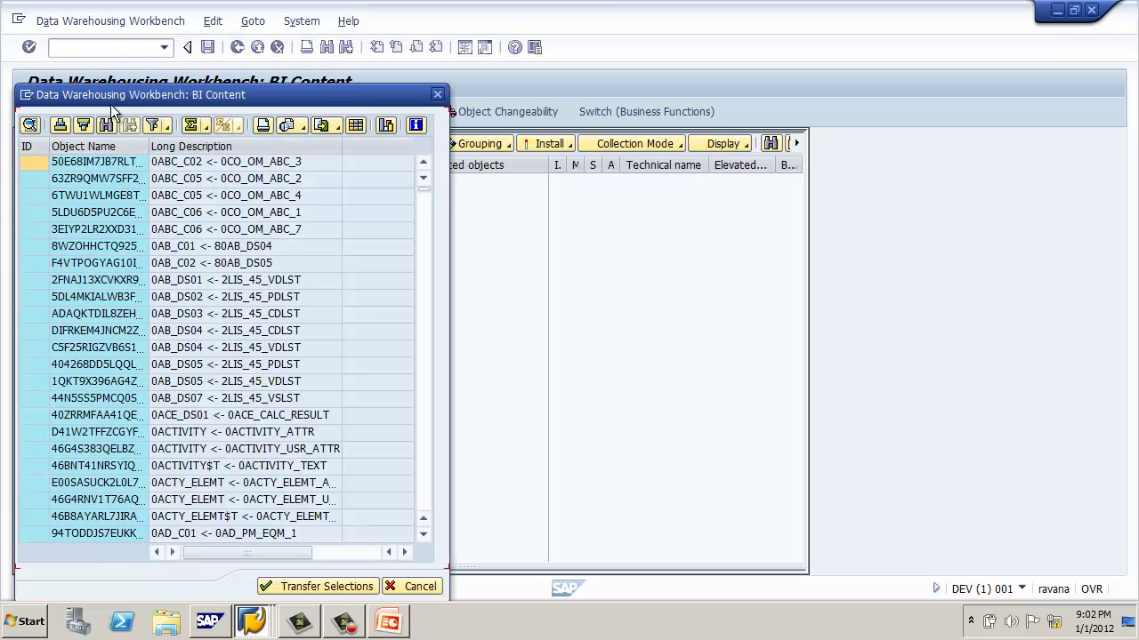
# - Search the update rules list for 2LIS_02_S011 to identify its data target, and close the list
pyautogui.click(108, 127)
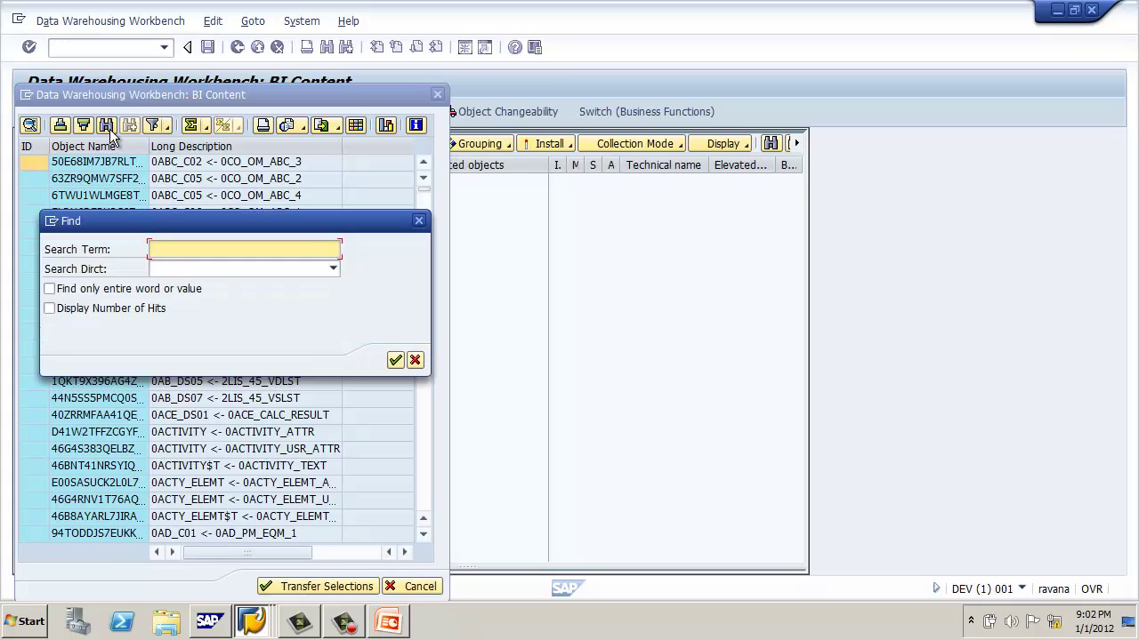
pyautogui.write('2LIS_02_S011')
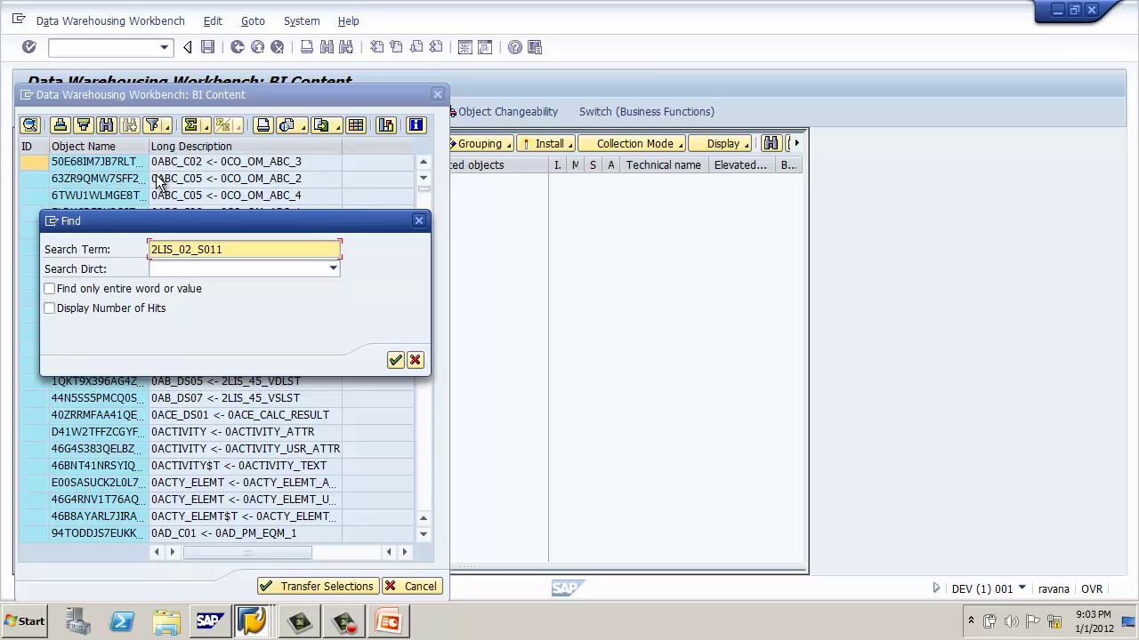
pyautogui.click(394, 360)
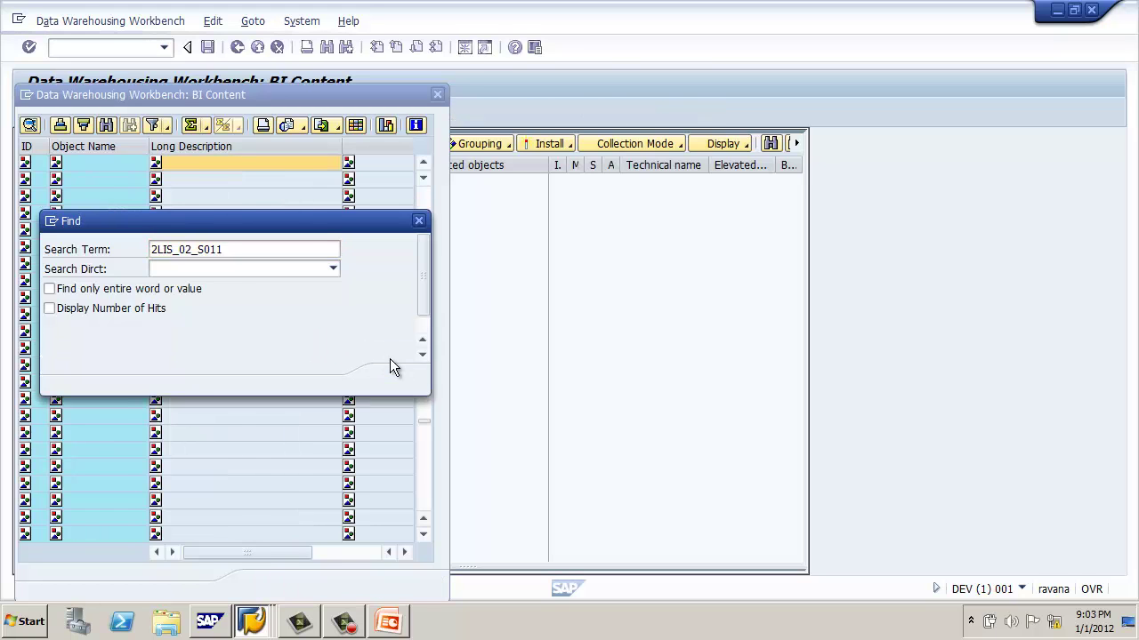
pyautogui.click(416, 380)
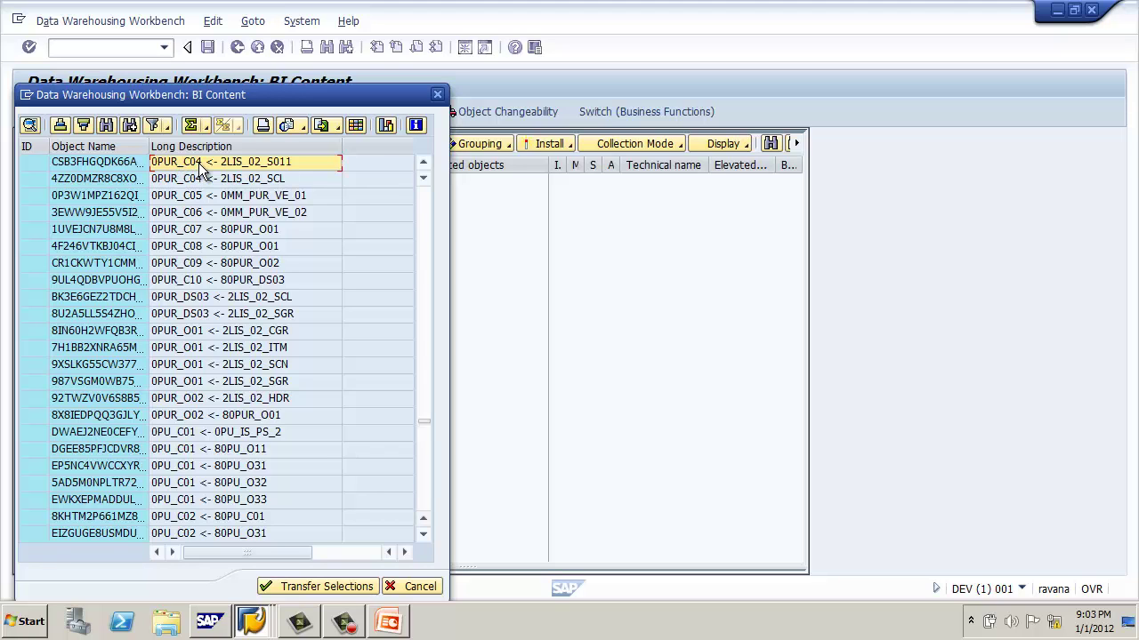
pyautogui.click(303, 585)
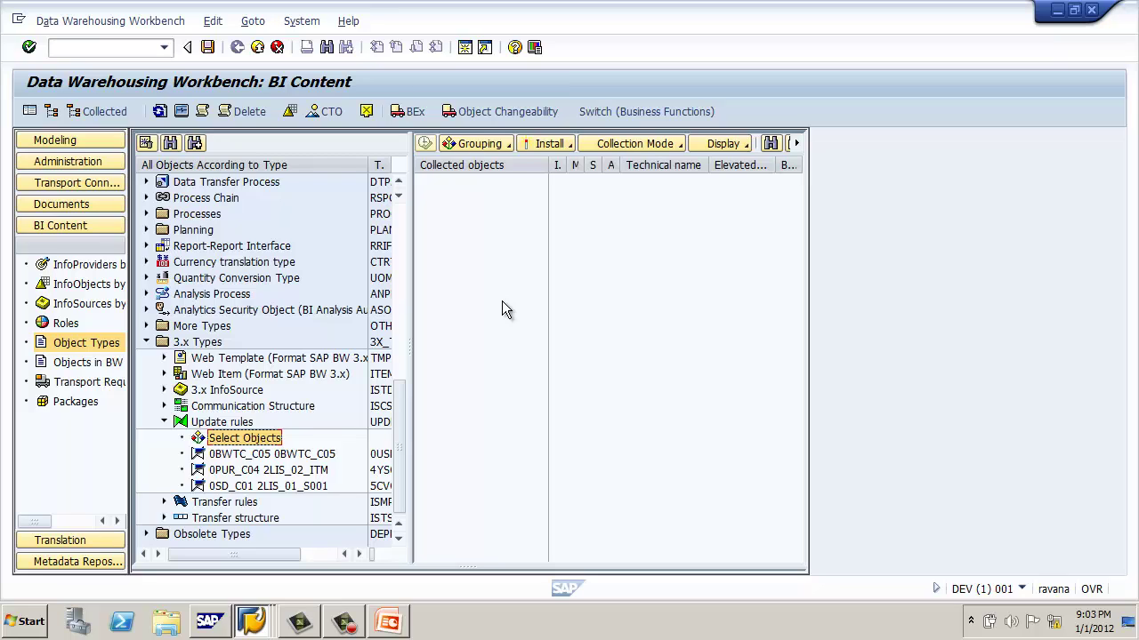
# - Display the BI Content InfoProviders by InfoAreas and find the InfoCube 0PUR_C04 in the tree
pyautogui.click(89, 264)
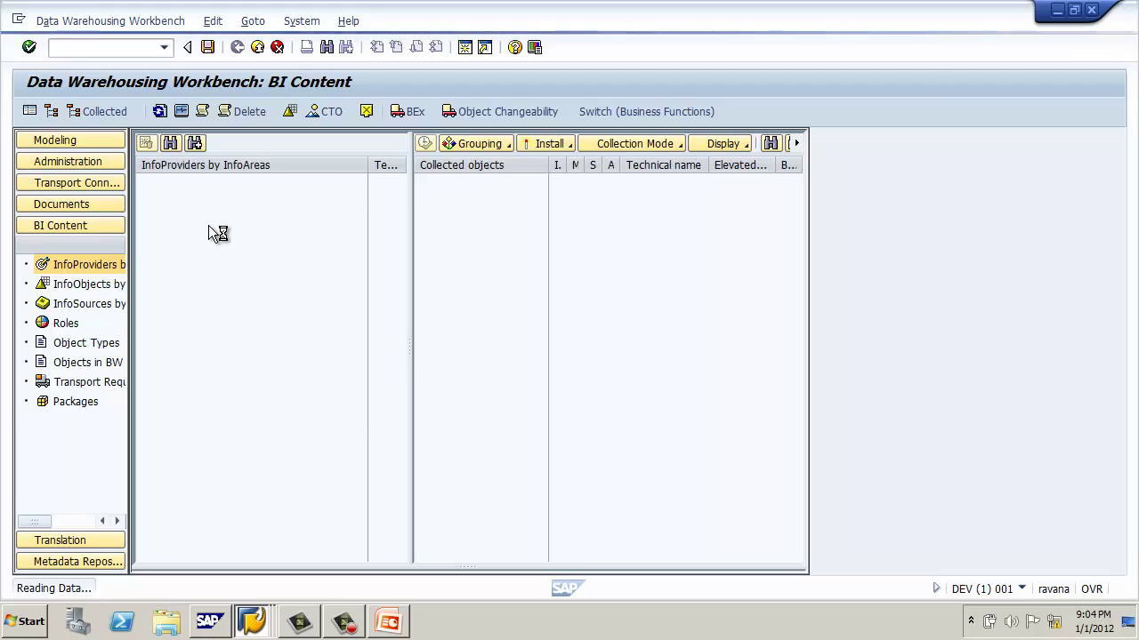
pyautogui.click(170, 144)
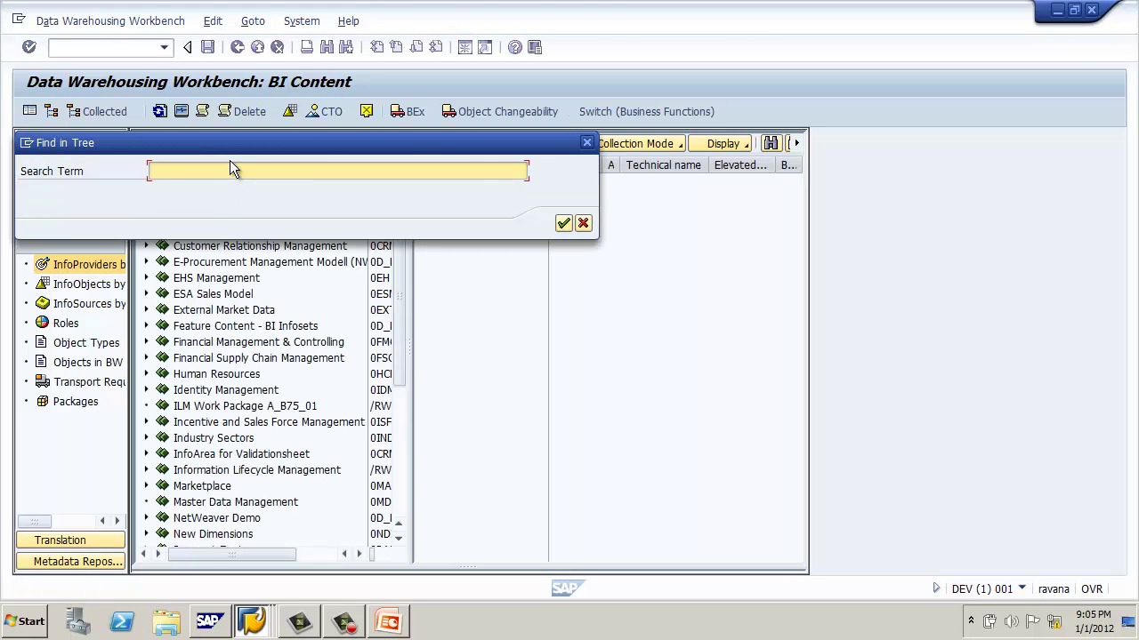
pyautogui.write('0PUR_C04')
pyautogui.click(563, 223)
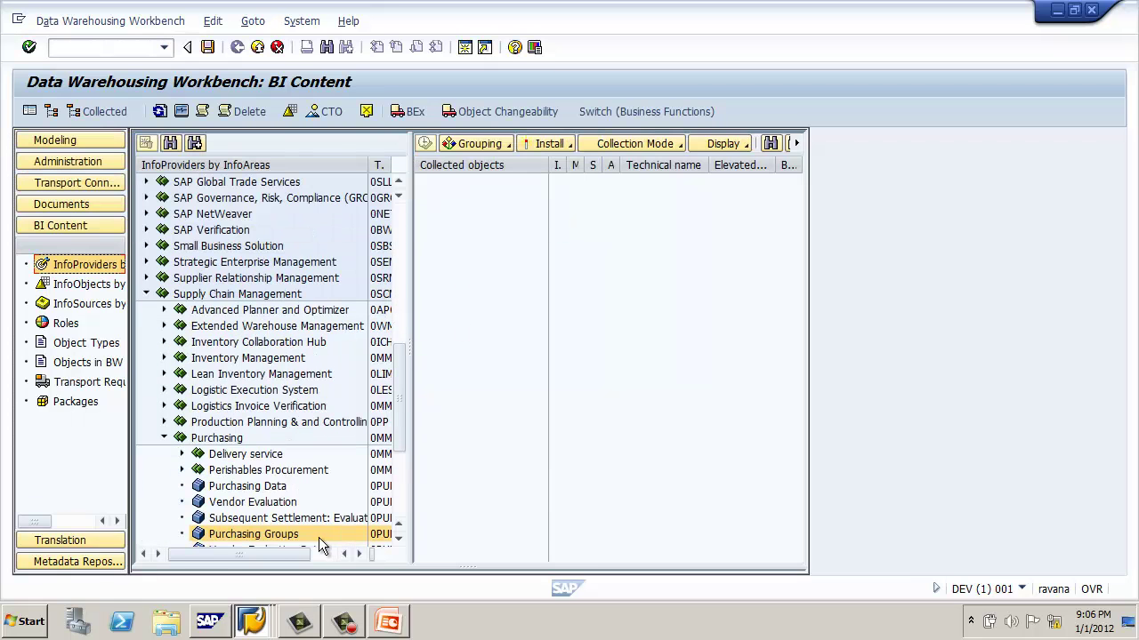
# - Collect the InfoCube Purchasing Groups (0PUR_C04) for installation and confirm source systems T90CLNT090 and DEVCLNT001
pyautogui.moveTo(398, 436); pyautogui.dragTo(399, 476)
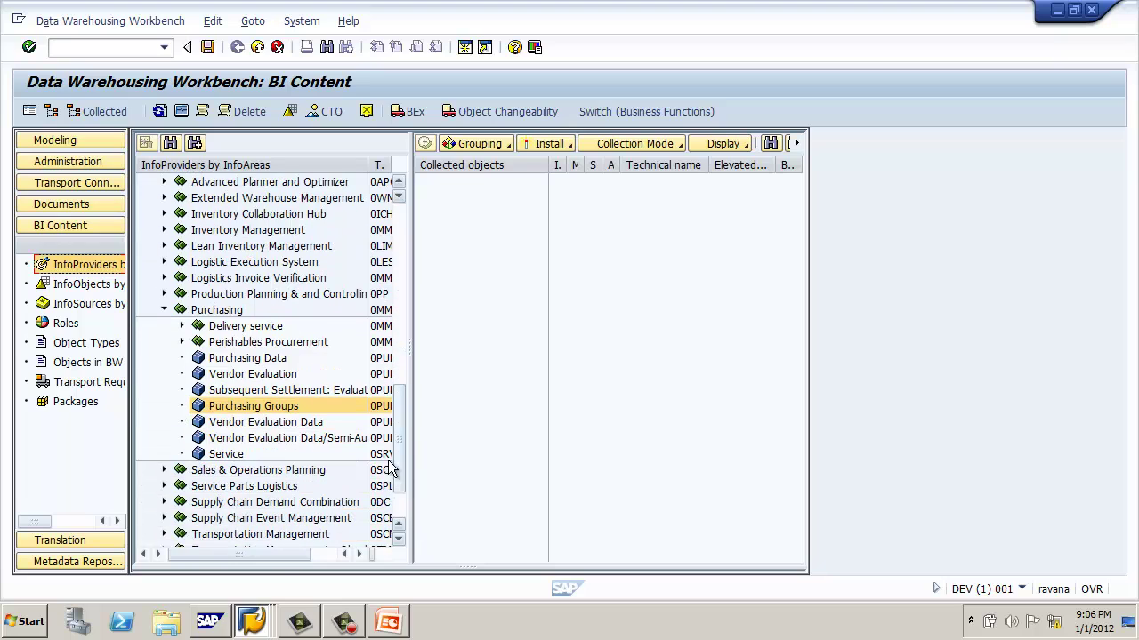
pyautogui.moveTo(289, 552); pyautogui.dragTo(312, 552)
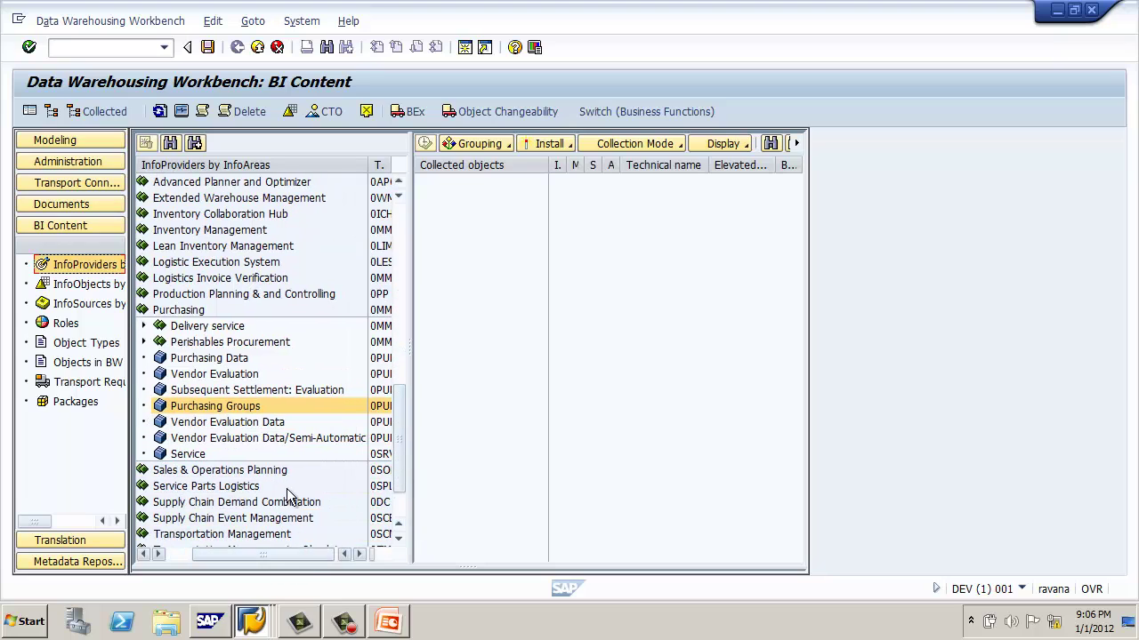
pyautogui.click(248, 414)
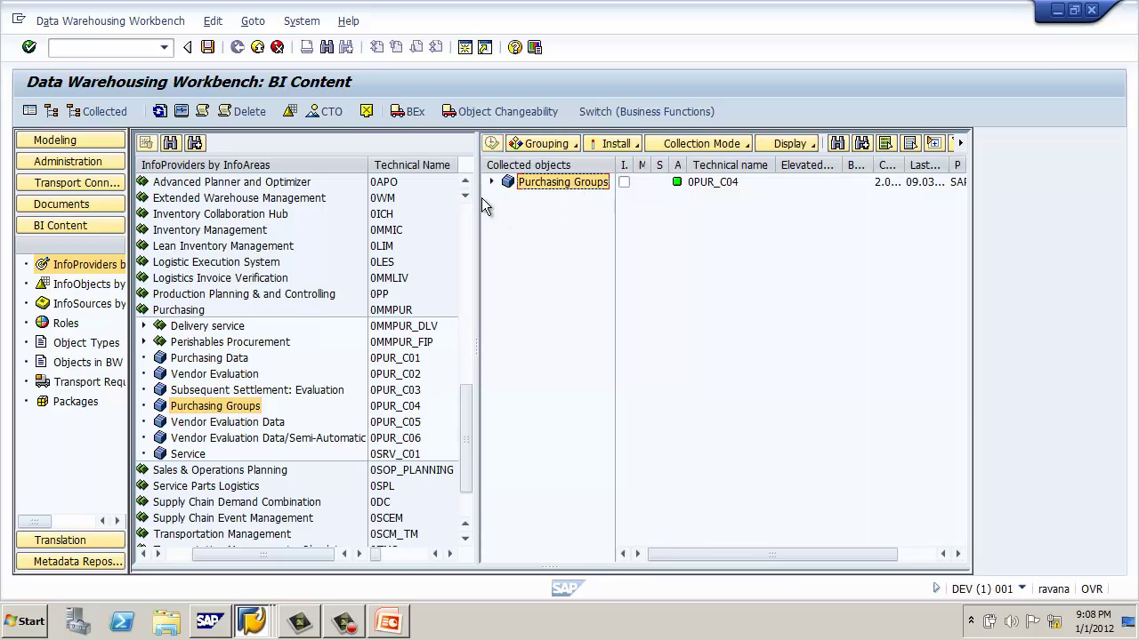
pyautogui.click(365, 111)
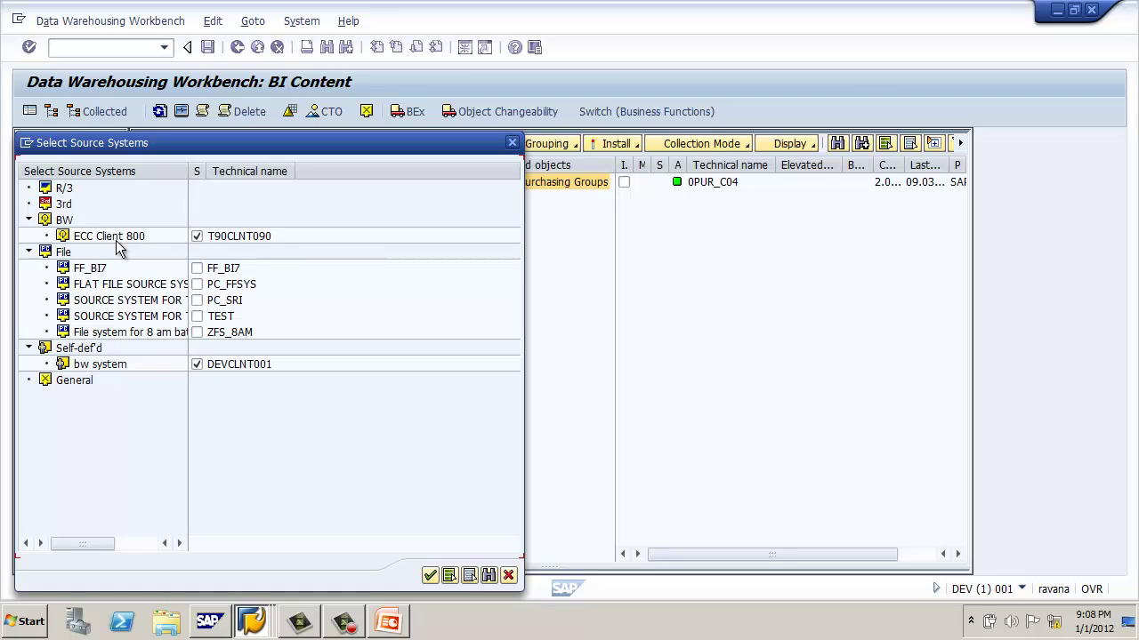
pyautogui.click(429, 577)
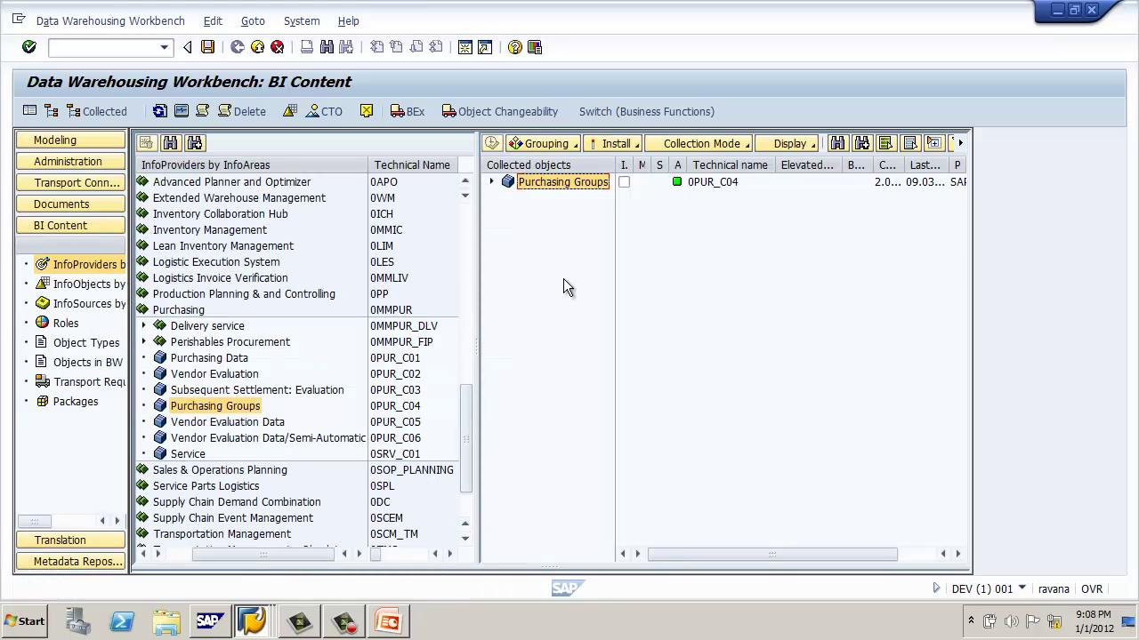
# - Install the collected InfoCube 0PUR_C04 with the grouping Only Necessary Objects
pyautogui.click(574, 145)
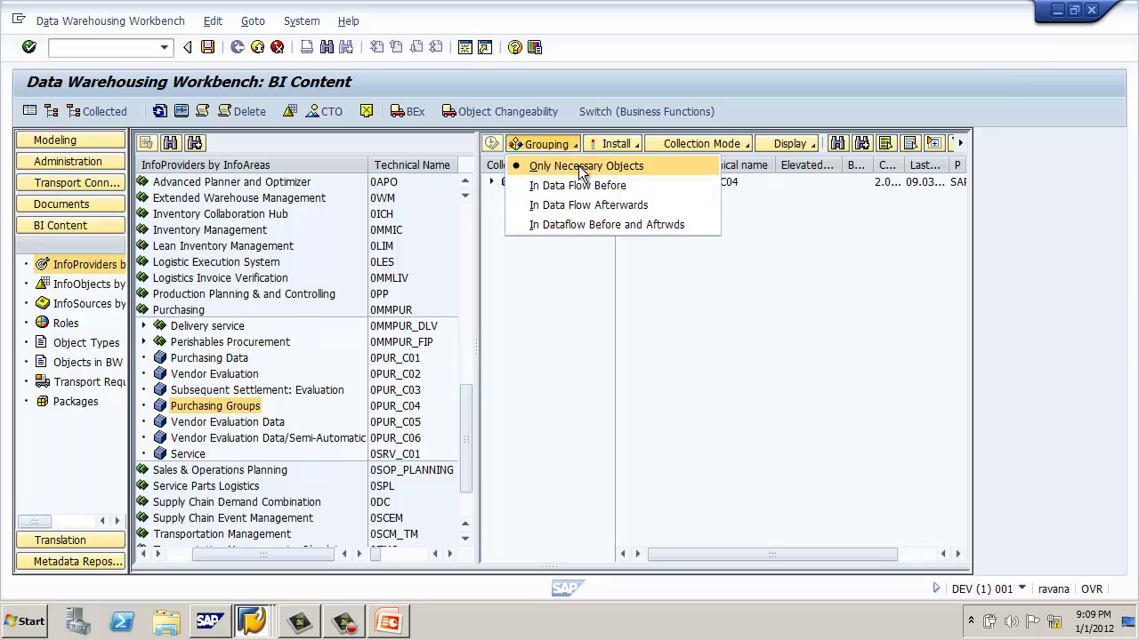
pyautogui.click(634, 144)
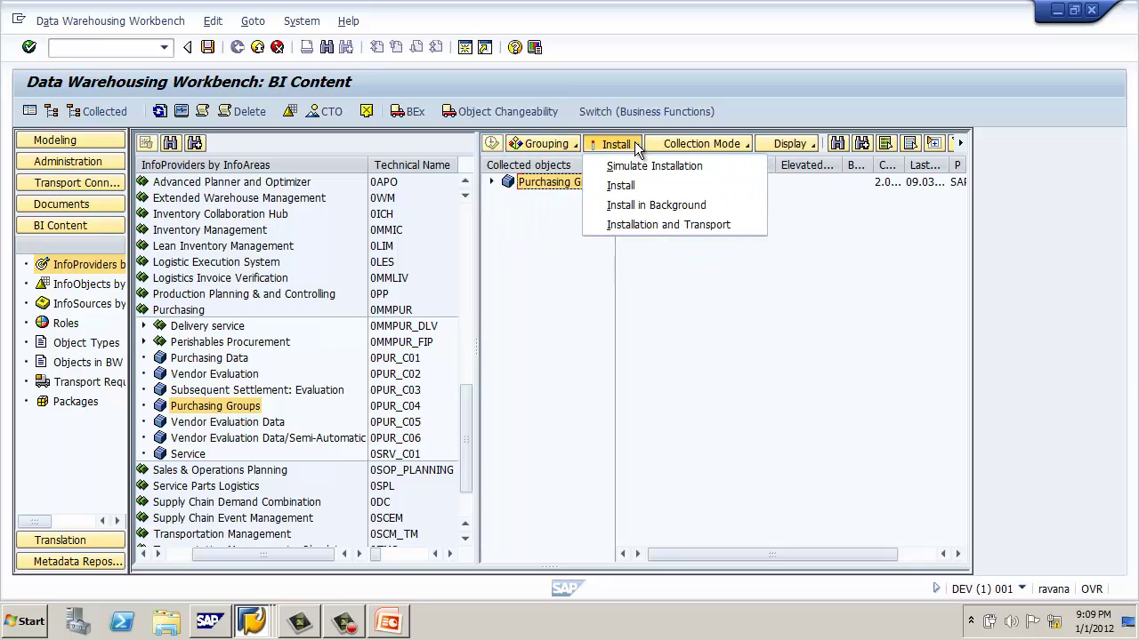
pyautogui.click(639, 187)
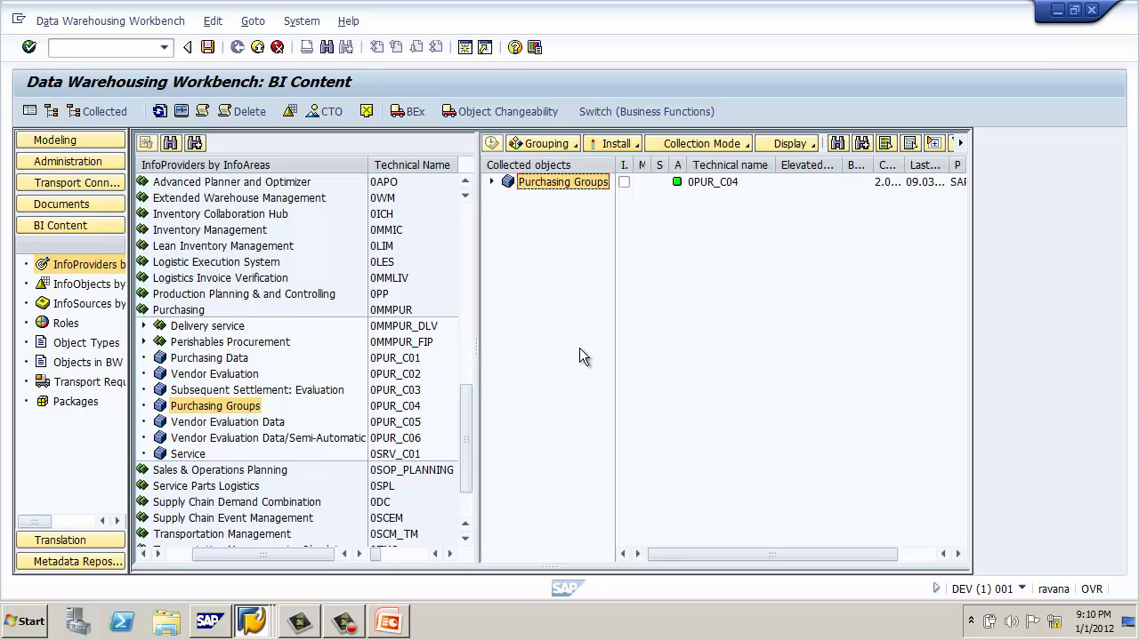
# - Return to the Modeling view, refresh the InfoProvider tree, and find and position on InfoCube 0PUR_C04
pyautogui.click(39, 142)
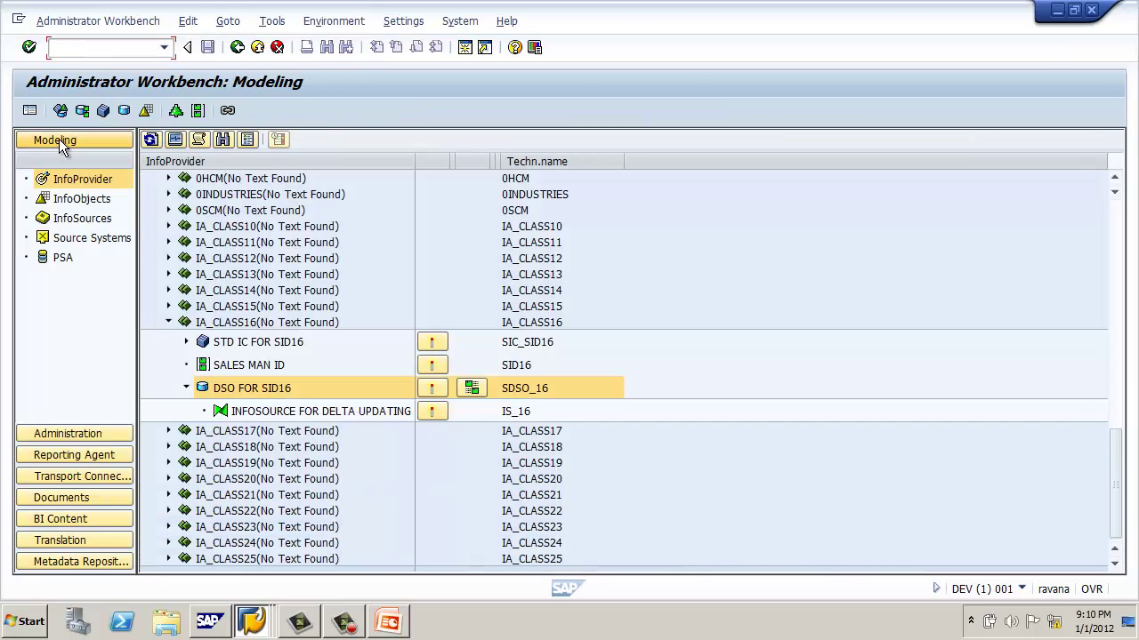
pyautogui.click(151, 141)
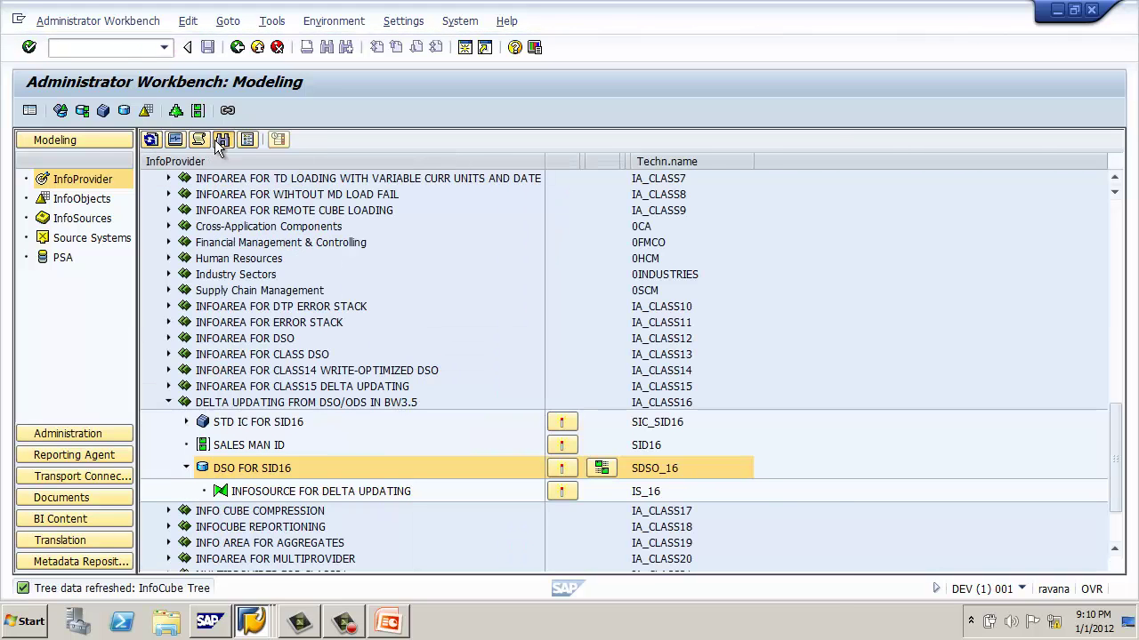
pyautogui.click(214, 140)
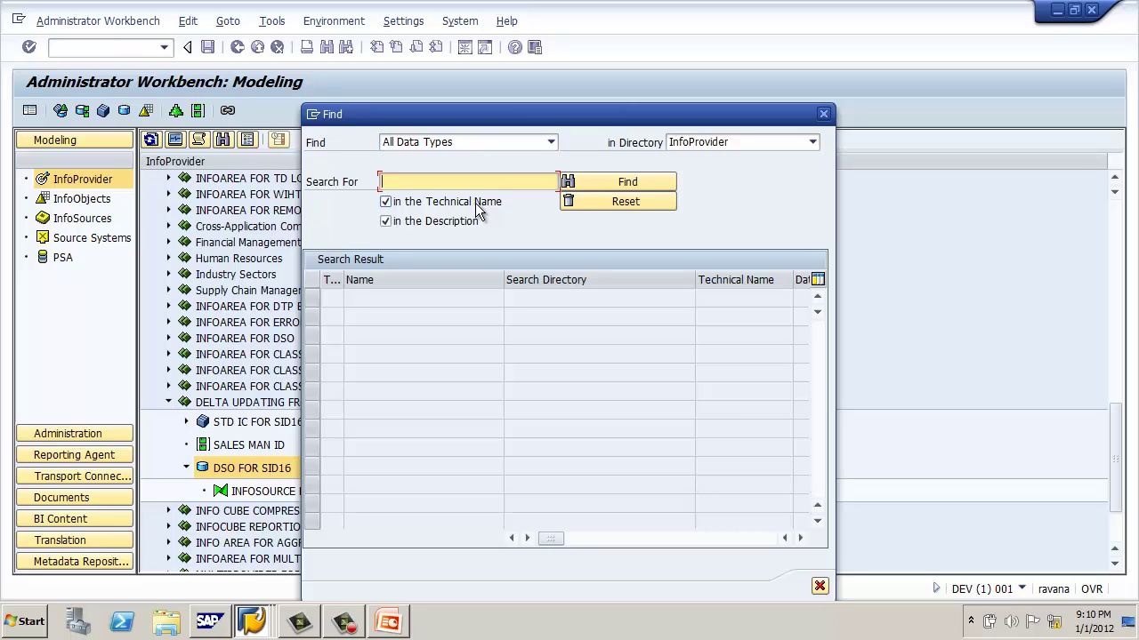
pyautogui.write('0PUR_C04')
pyautogui.click(668, 184)
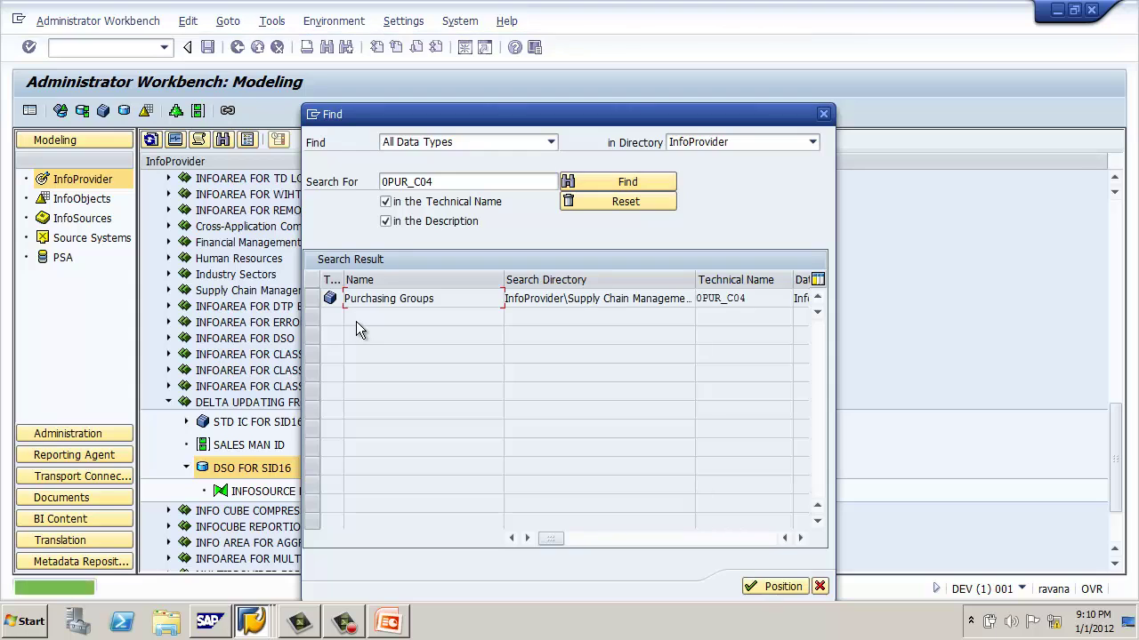
pyautogui.click(311, 297)
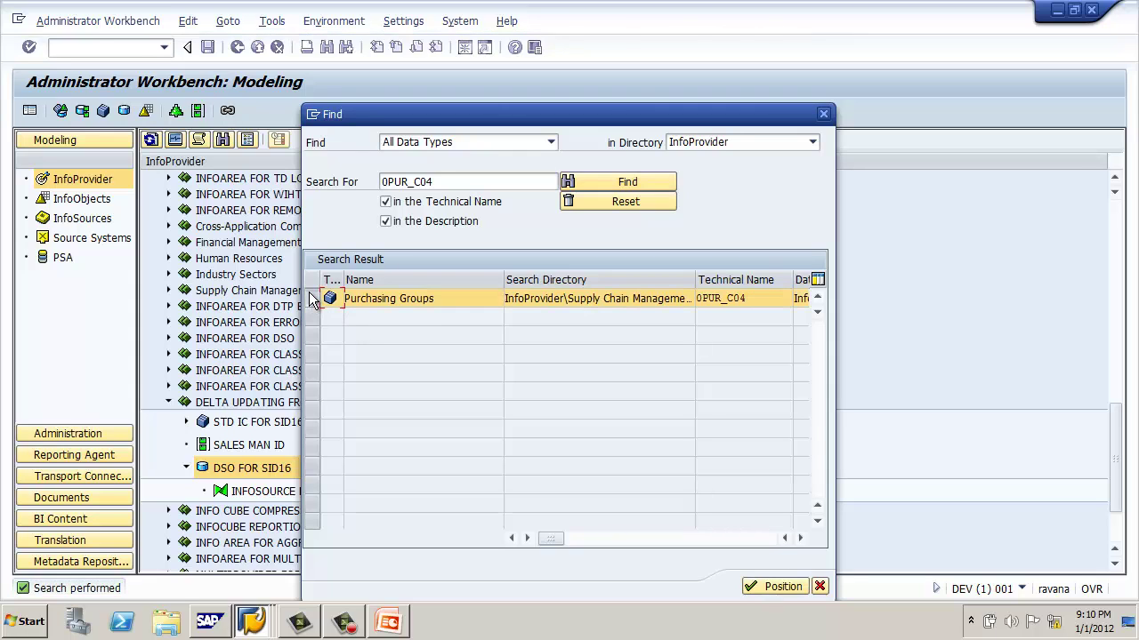
pyautogui.click(761, 589)
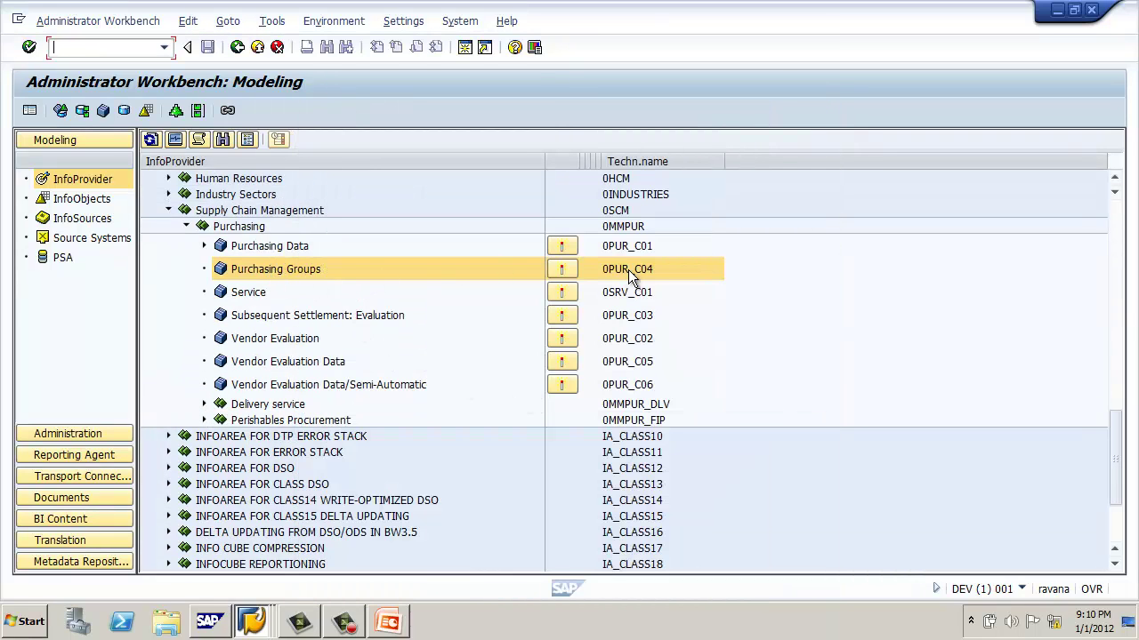
# - Examine the Cancellation, PTYPE and Vendor dimensions of InfoCube Purchasing Groups (0PUR_C04) and return to the InfoProvider tree
pyautogui.click(252, 271)
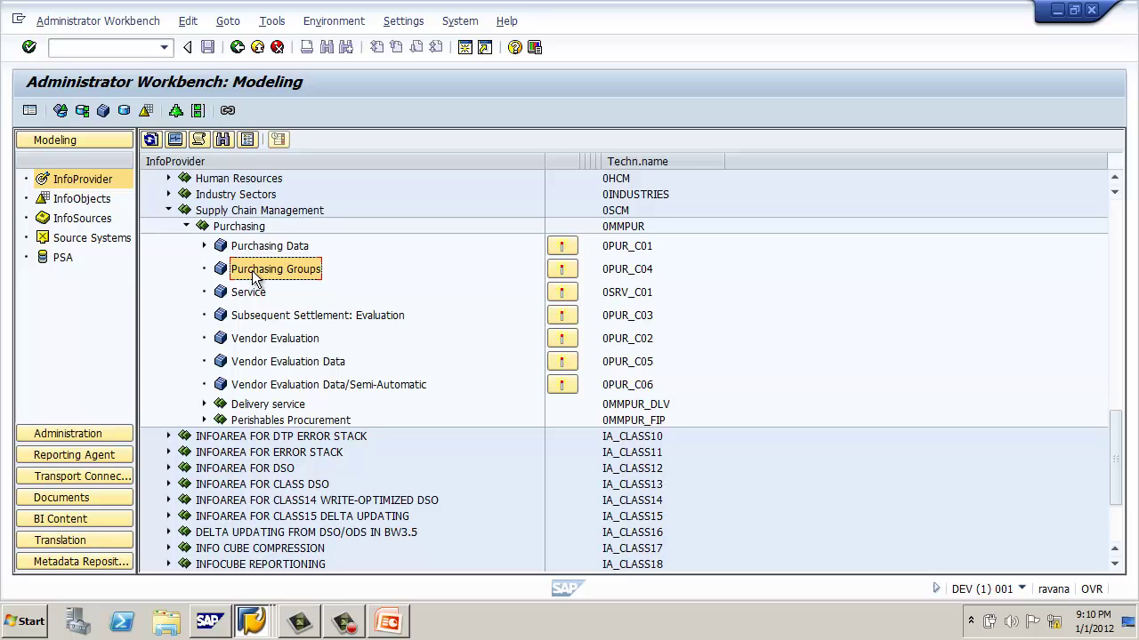
pyautogui.doubleClick(251, 270)
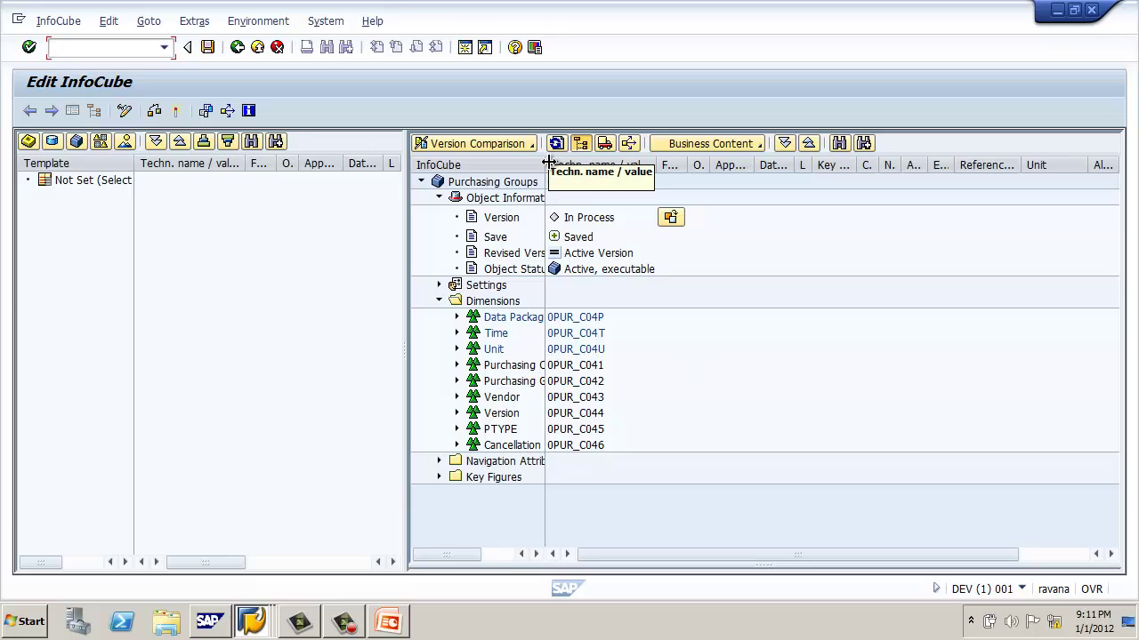
pyautogui.moveTo(545, 164); pyautogui.dragTo(612, 158)
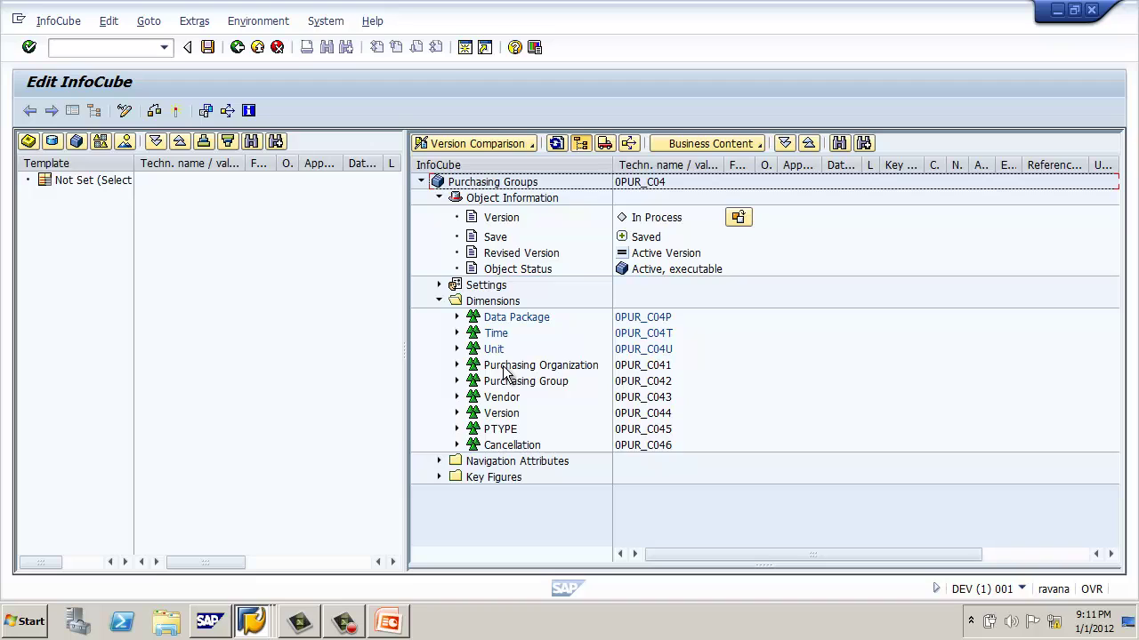
pyautogui.click(458, 446)
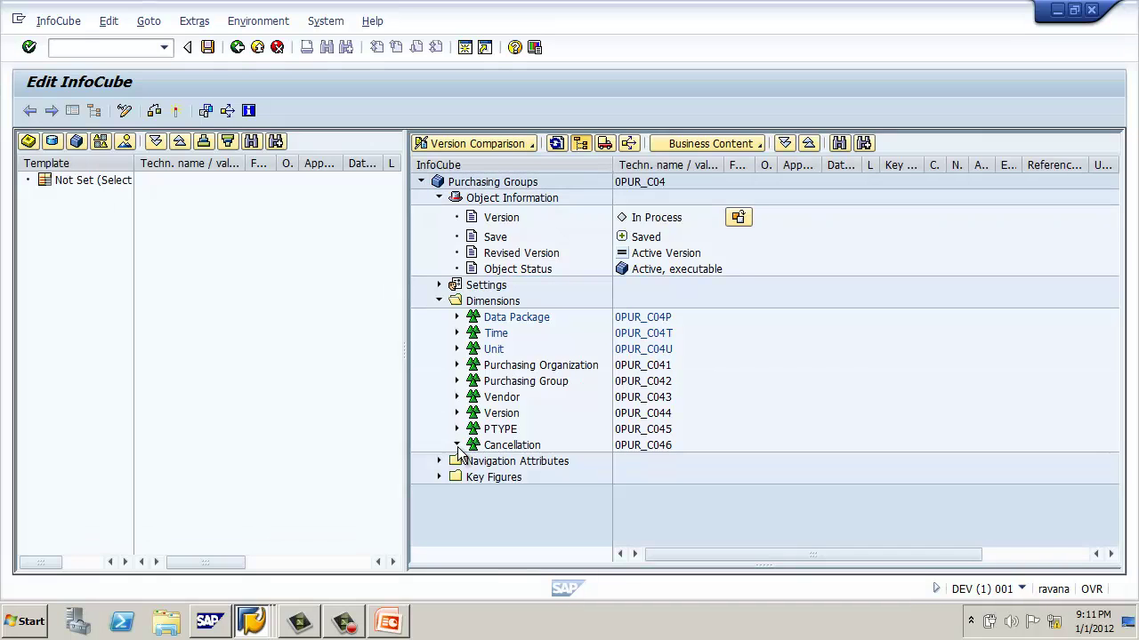
pyautogui.click(457, 428)
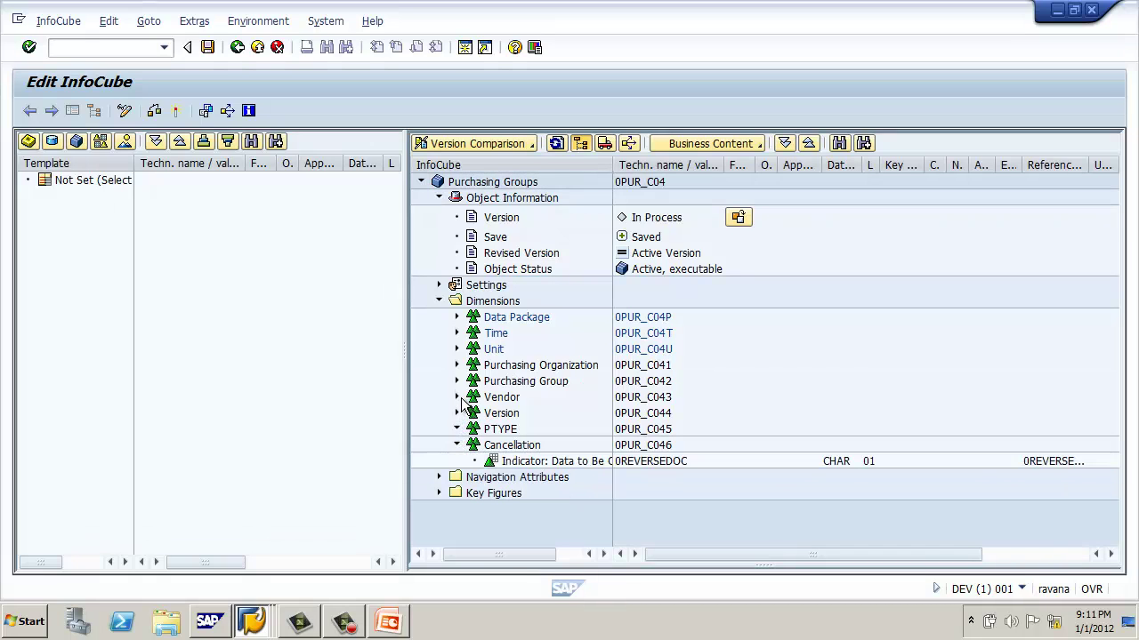
pyautogui.click(459, 398)
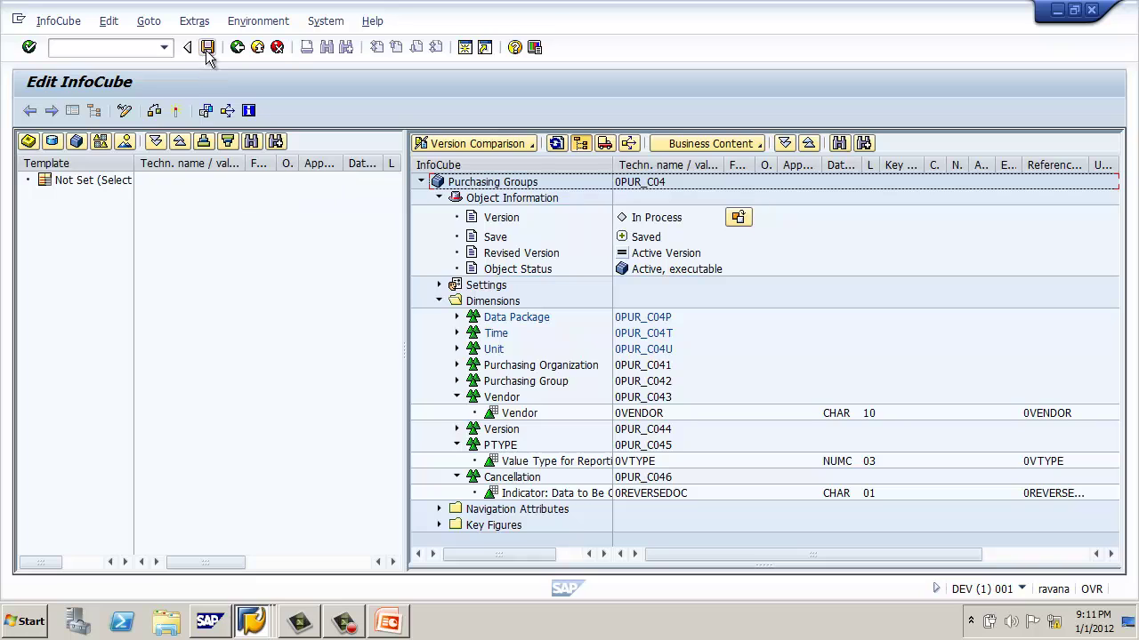
pyautogui.click(237, 47)
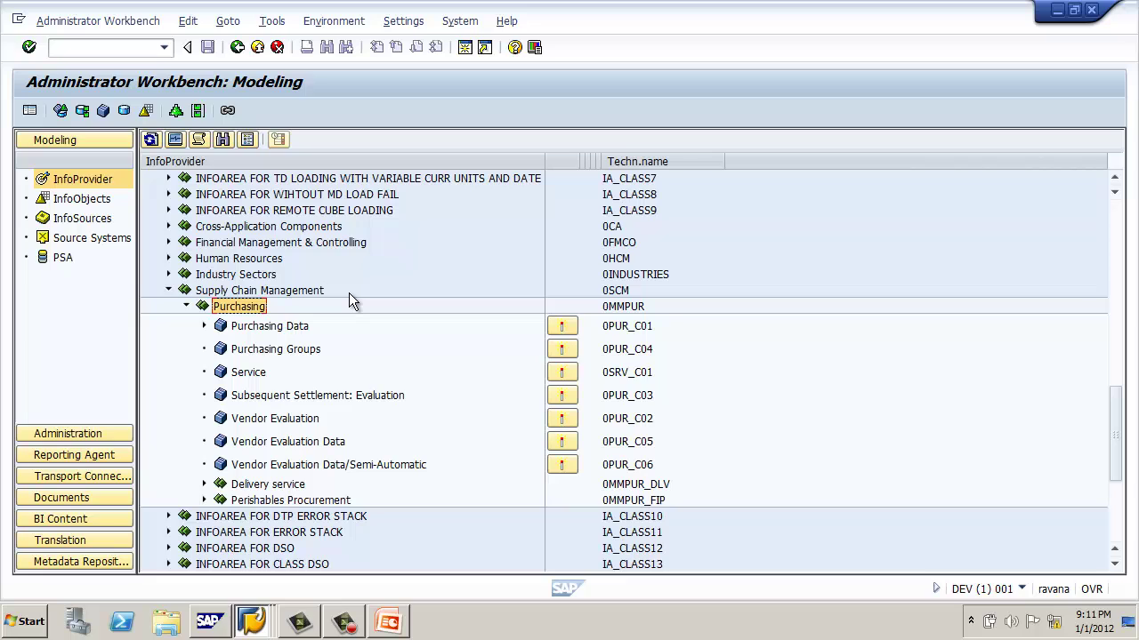
# - Start creating update rules for InfoCube Purchasing Data (0PUR_C01) with 2LIS_02_S011 as the InfoSource
pyautogui.click(283, 328)
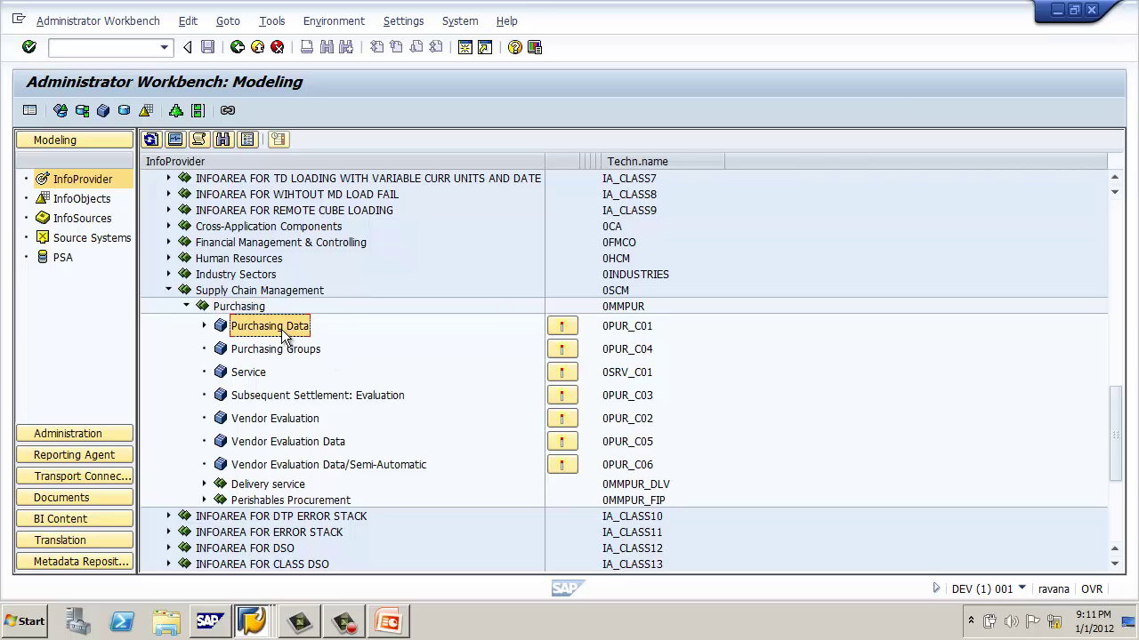
pyautogui.rightClick(283, 333)
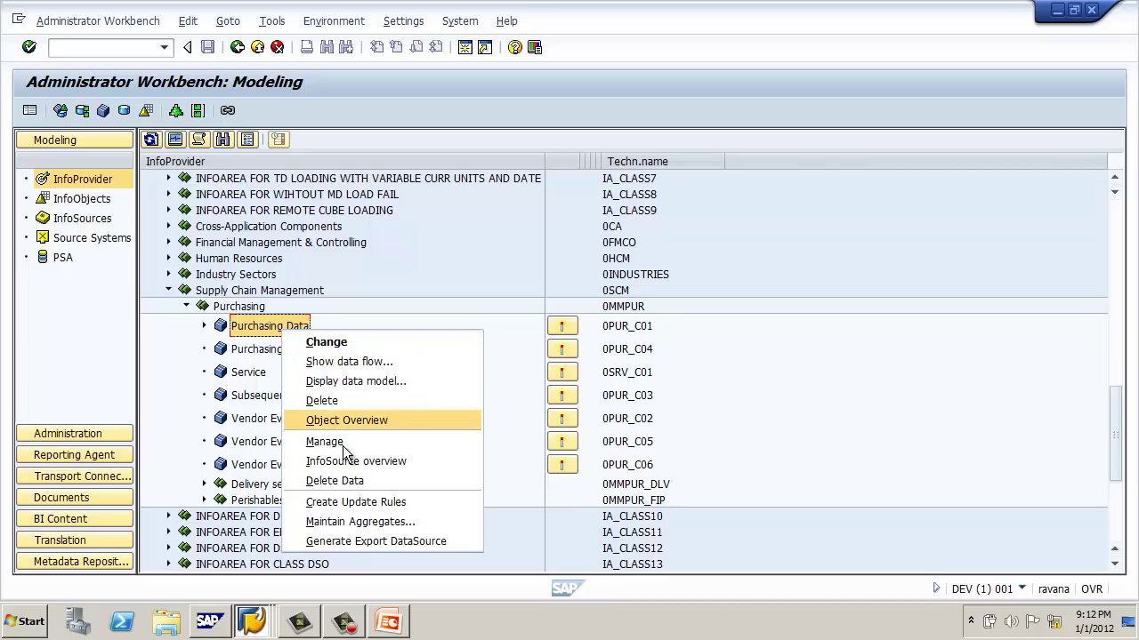
pyautogui.click(355, 502)
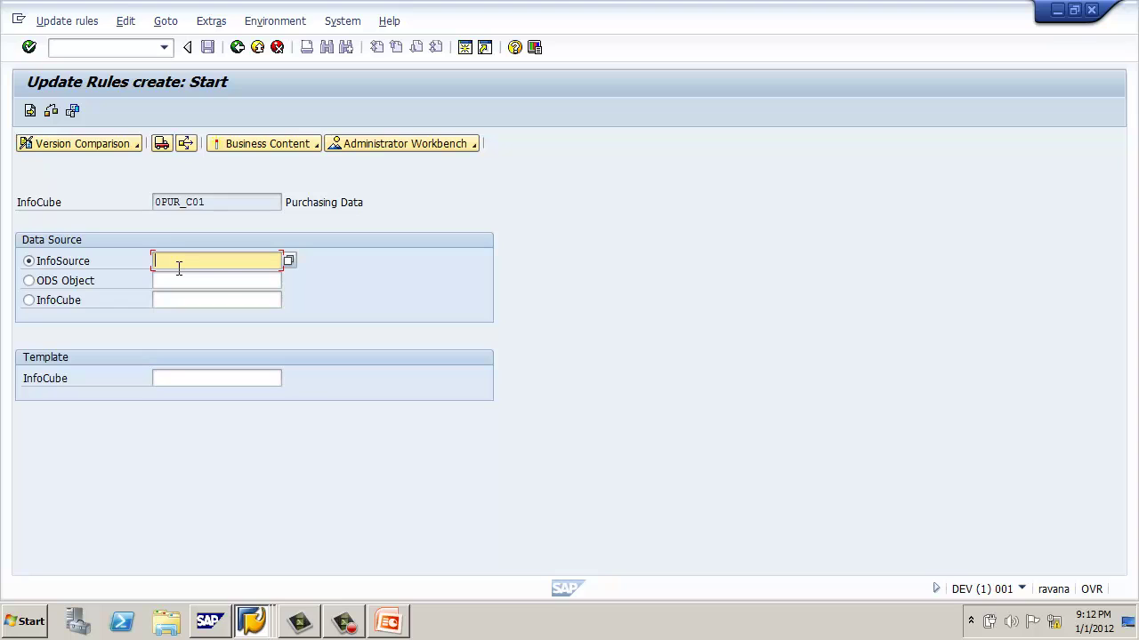
pyautogui.write('2')
pyautogui.press('Down')
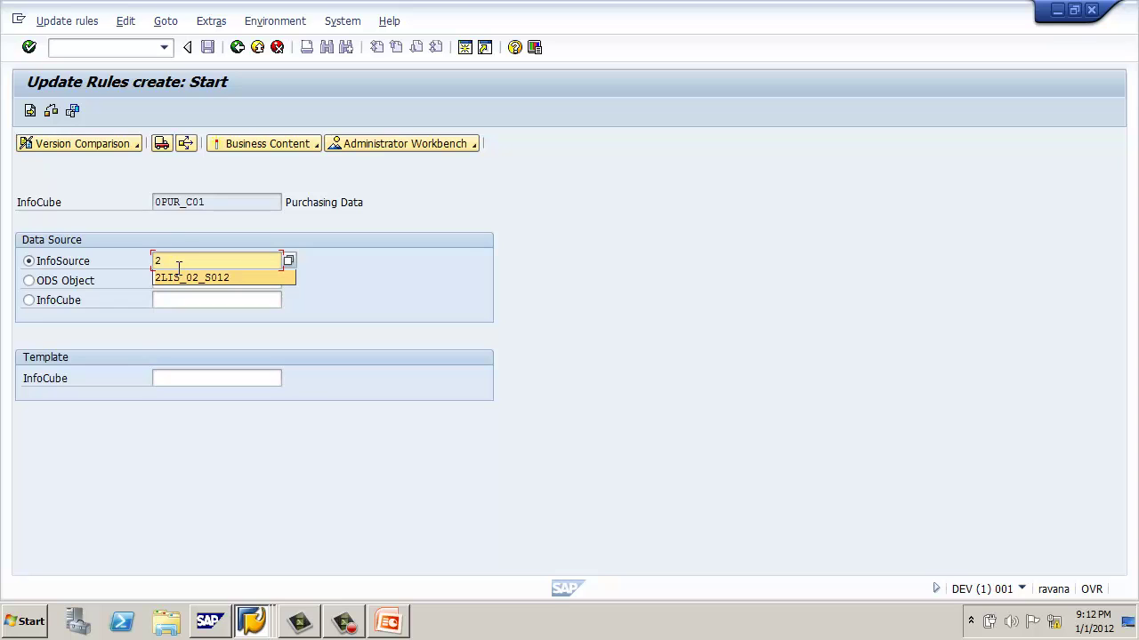
pyautogui.press('Return')
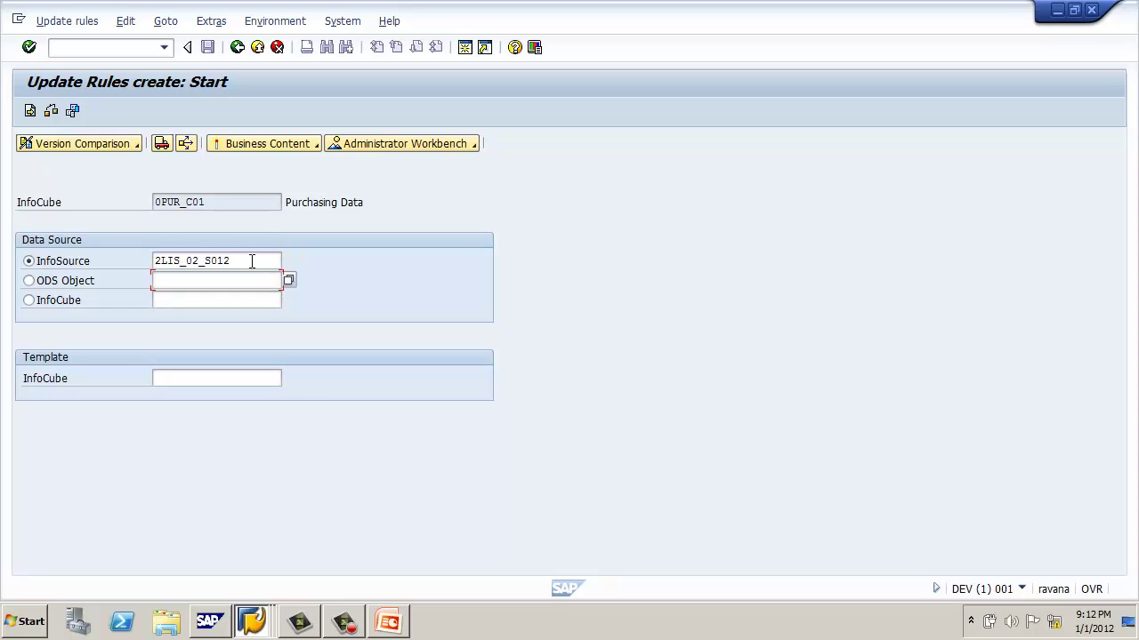
pyautogui.press('BackSpace')
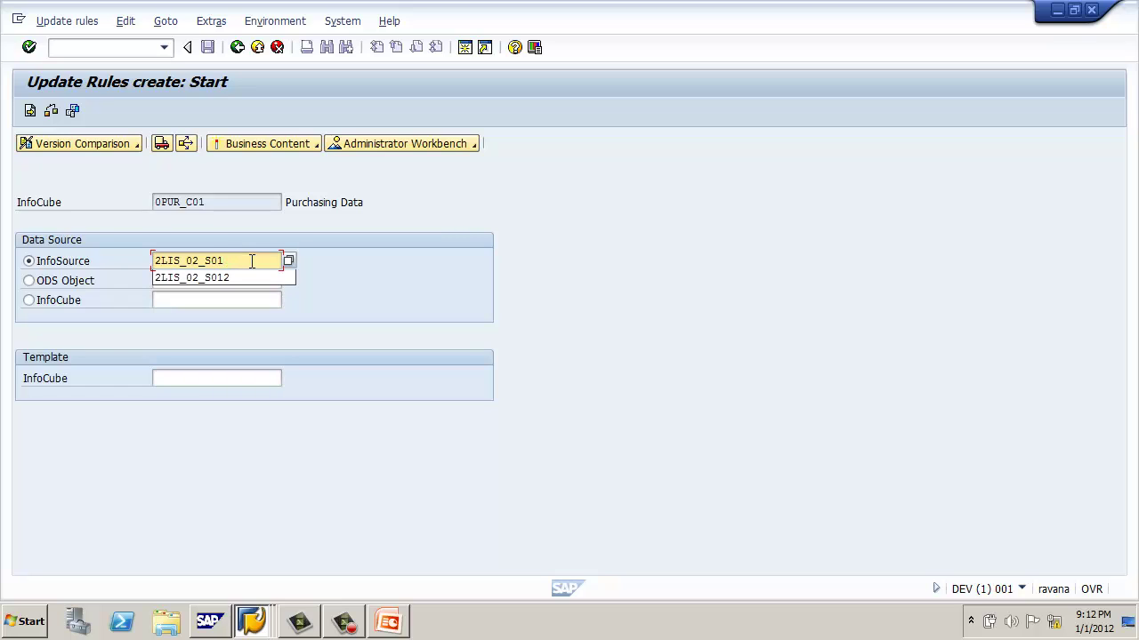
pyautogui.write('1')
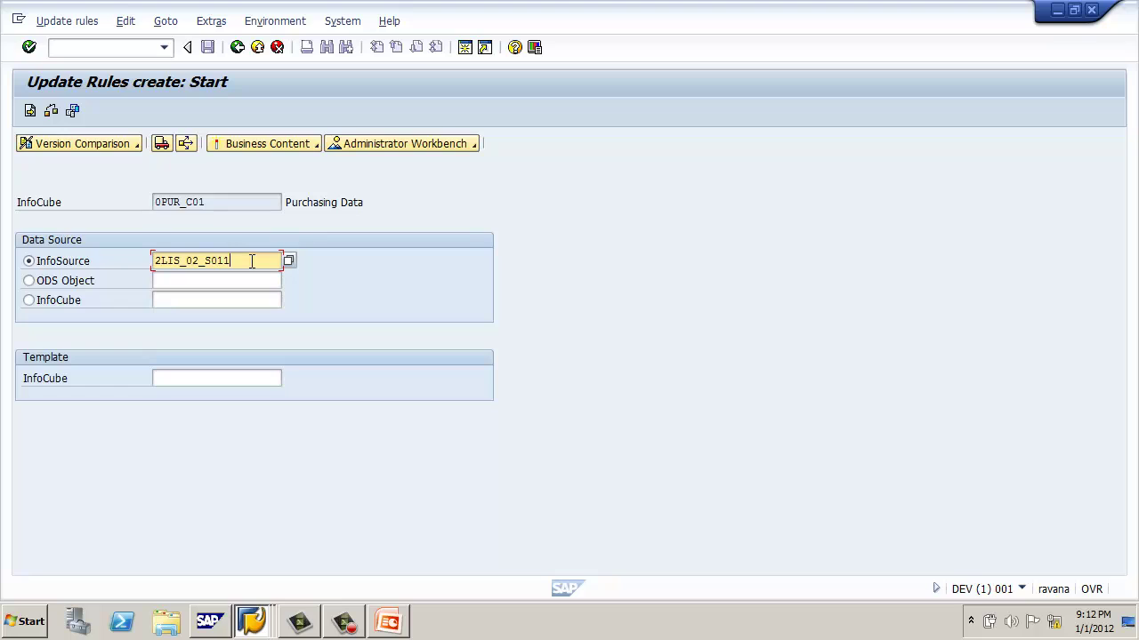
# - Generate the update rules proposal for 2LIS_02_S011, activate the rules and return to the InfoProvider tree
pyautogui.press('Return')
pyautogui.press('Return')
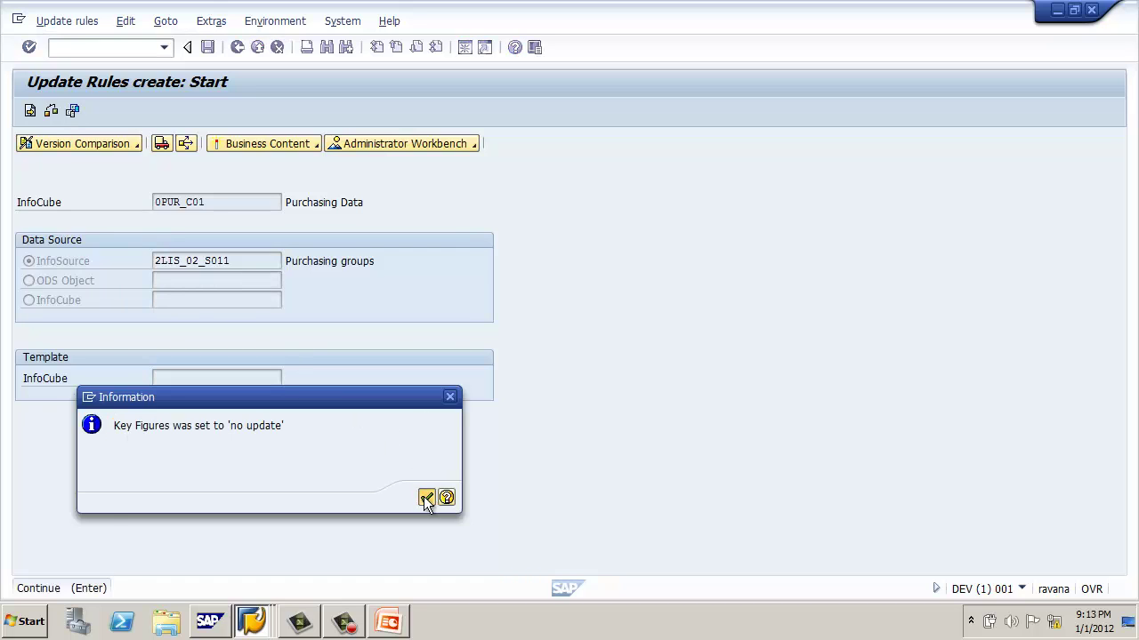
pyautogui.click(425, 498)
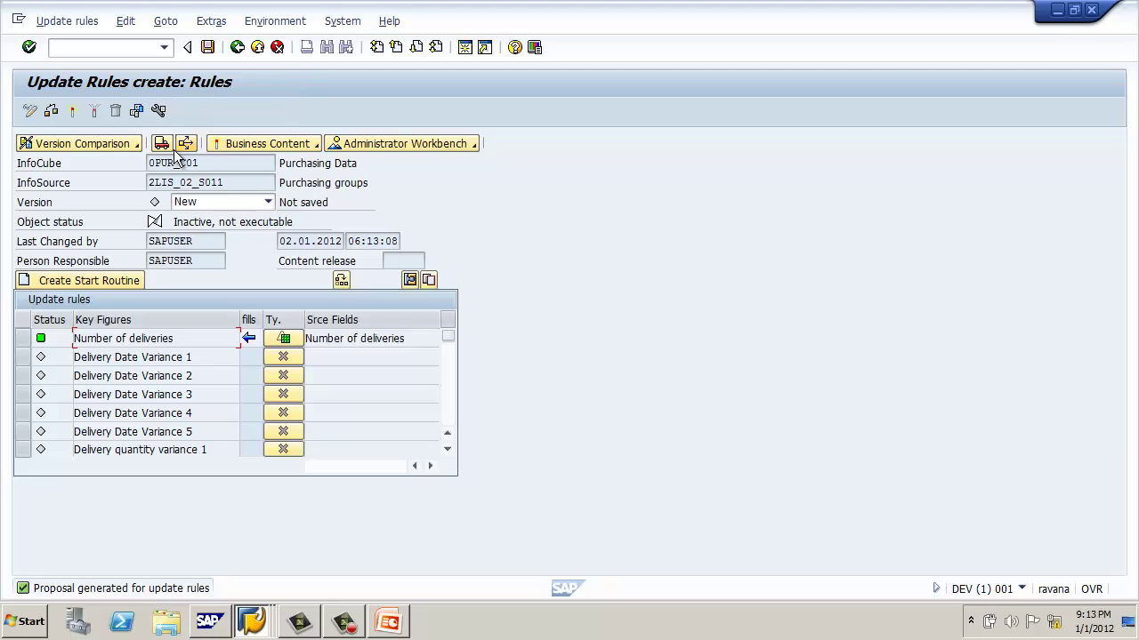
pyautogui.click(72, 112)
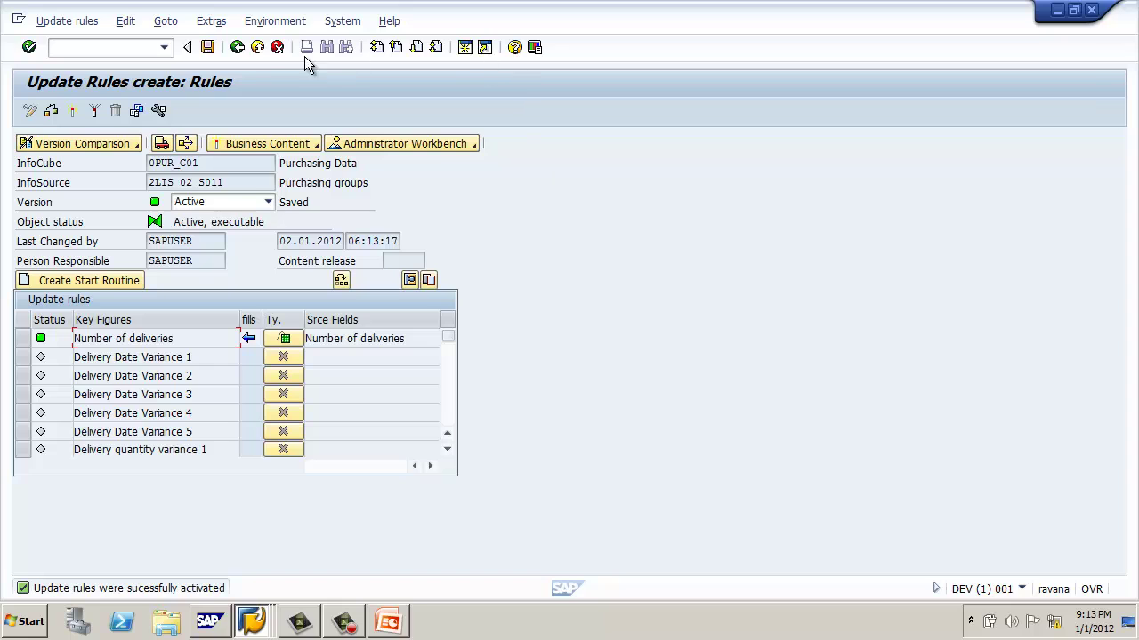
pyautogui.click(235, 47)
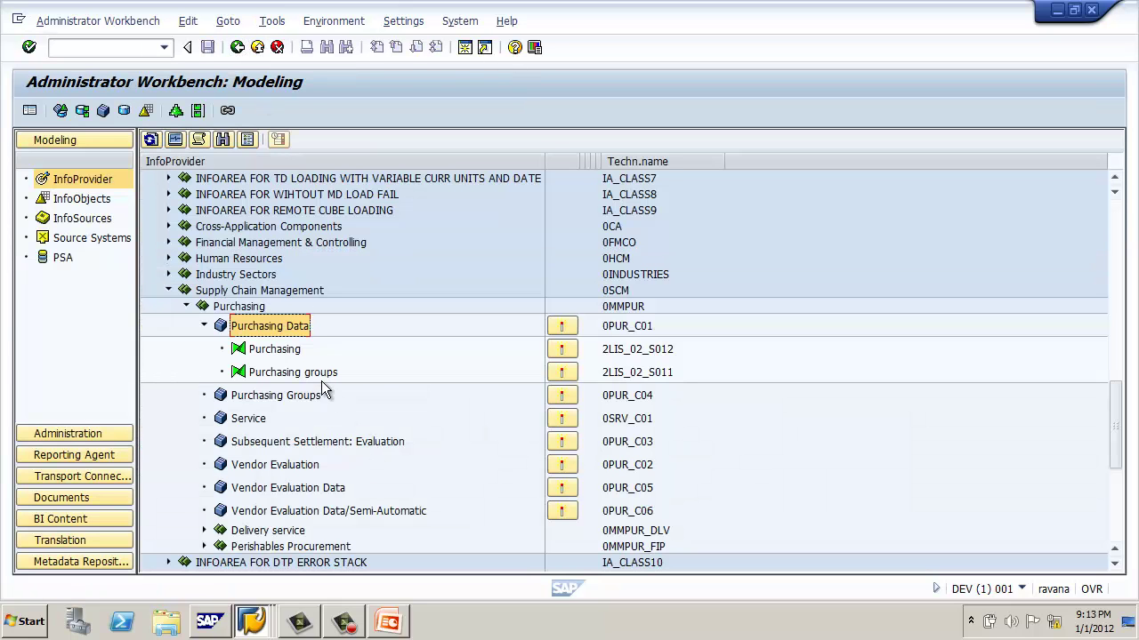
# - Examine the data flow of InfoCube Purchasing Data (0PUR_C01) and return to the full InfoProvider tree
pyautogui.click(317, 373)
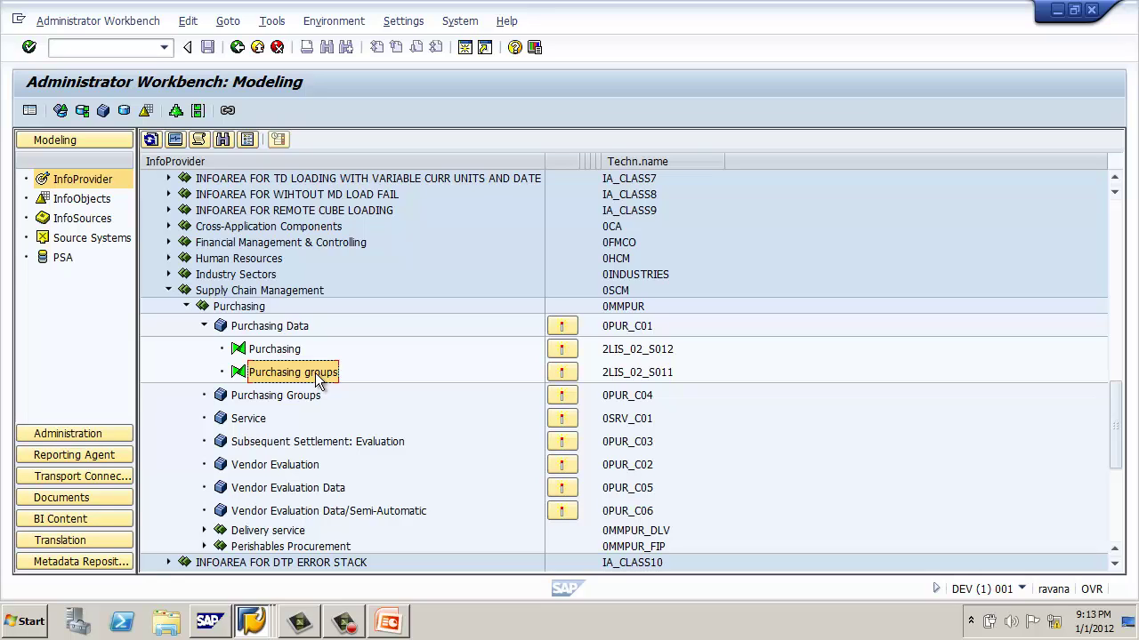
pyautogui.click(295, 328)
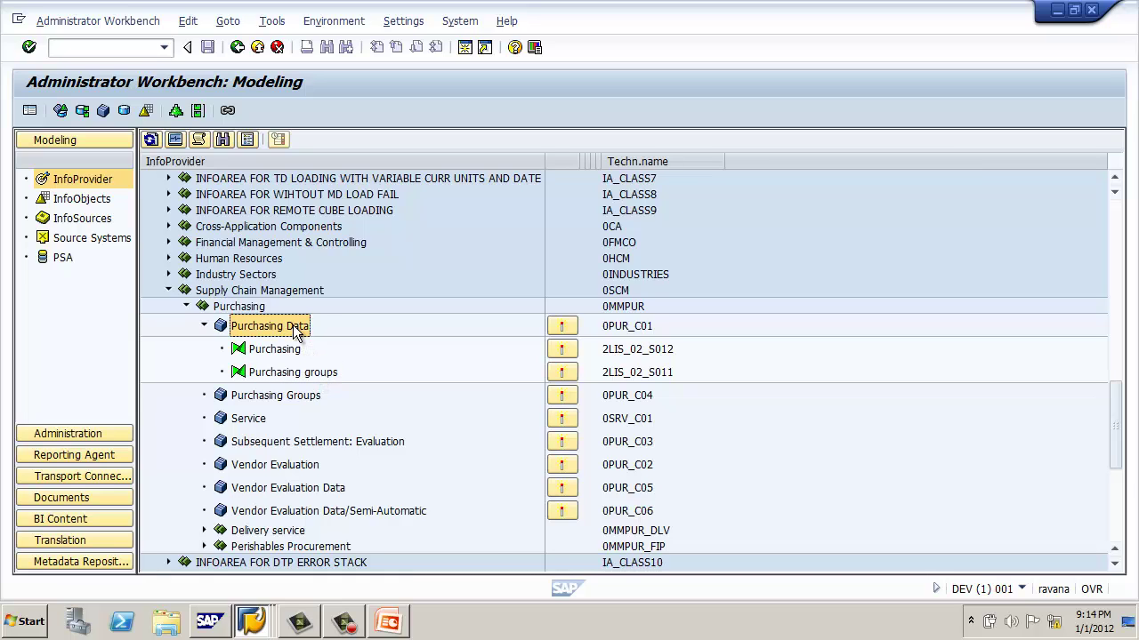
pyautogui.rightClick(296, 330)
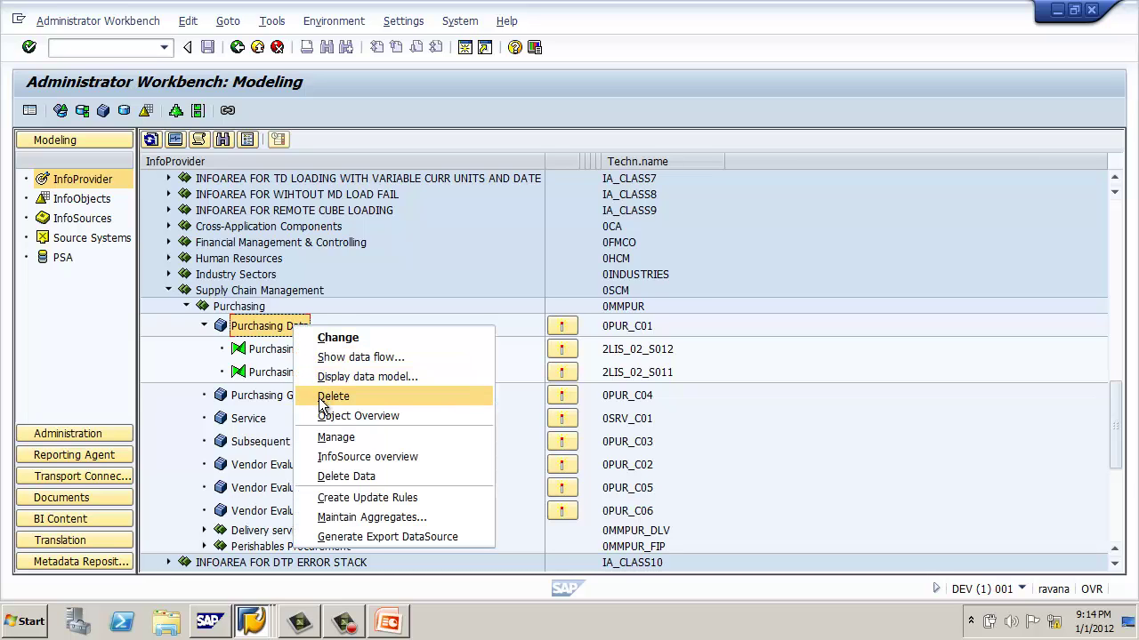
pyautogui.click(330, 358)
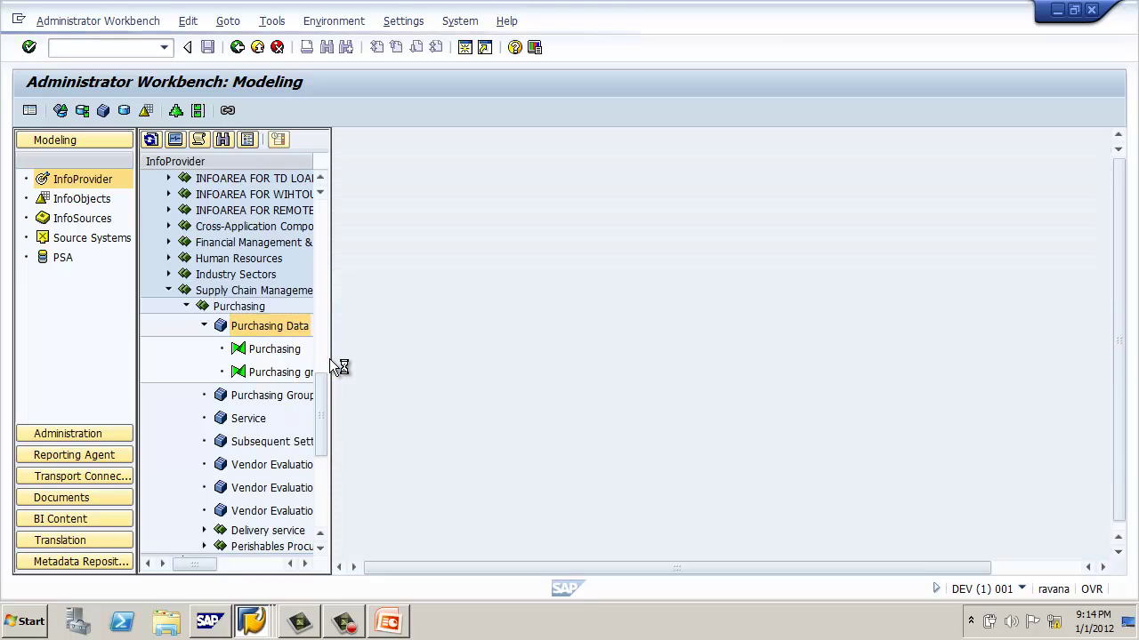
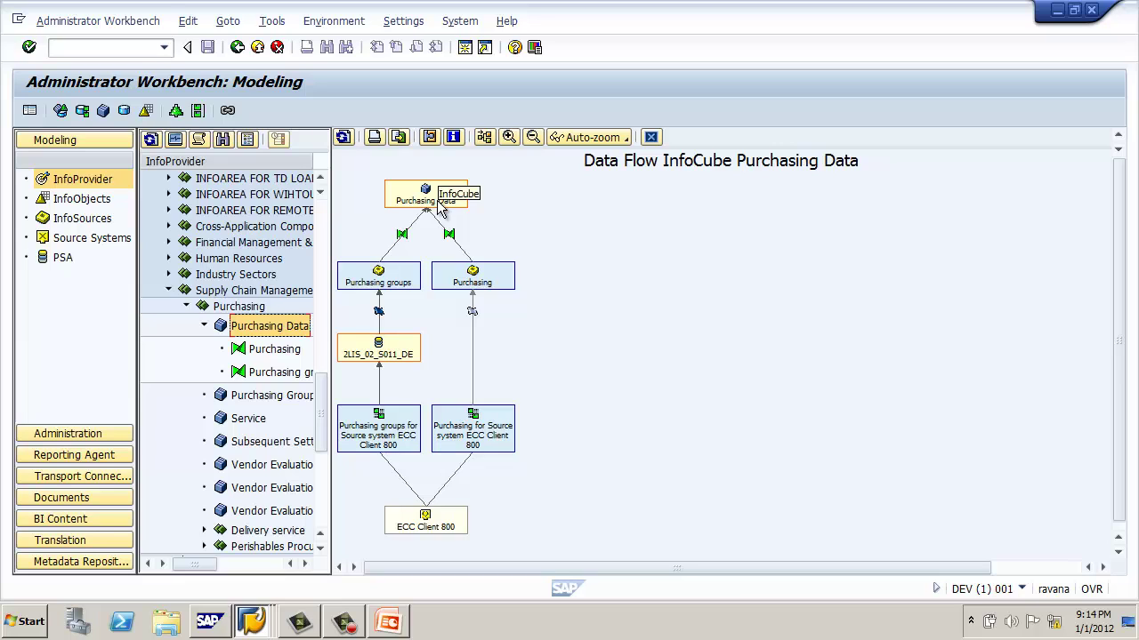
pyautogui.click(650, 137)
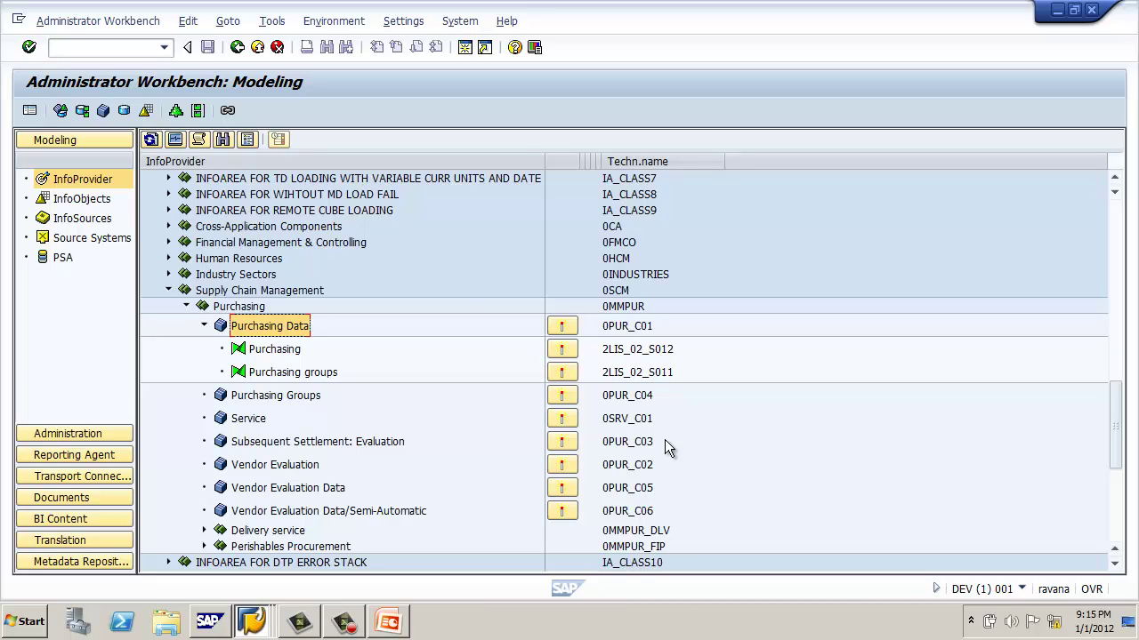
# - Find InfoSource 2LIS_02_S011 in the InfoSources tree, view its communication structure and return to the tree
pyautogui.click(100, 222)
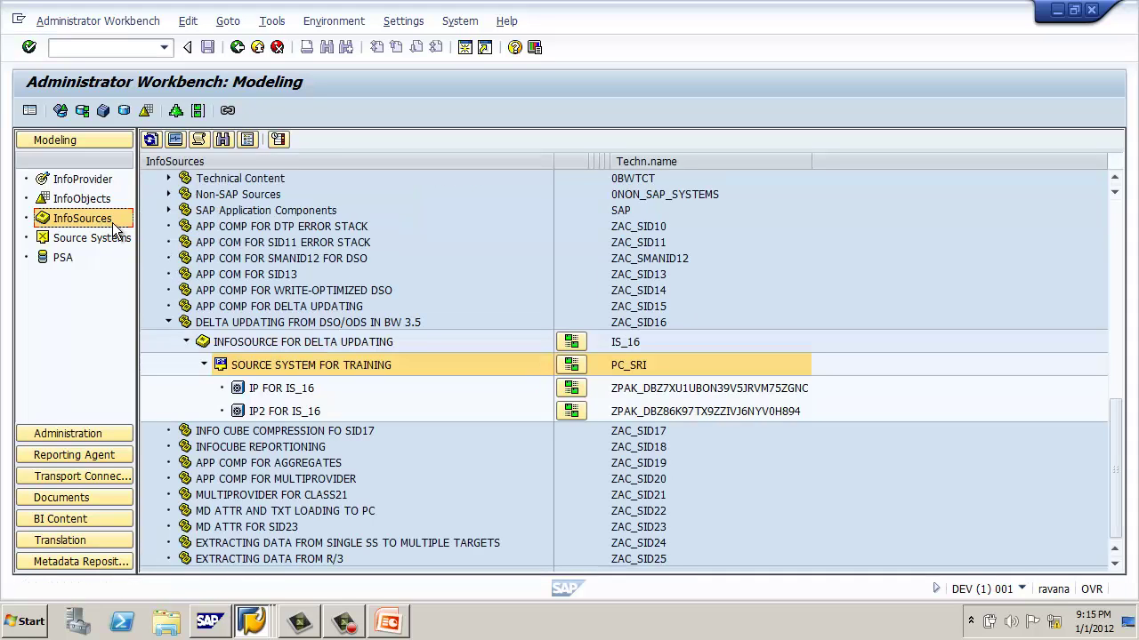
pyautogui.click(222, 141)
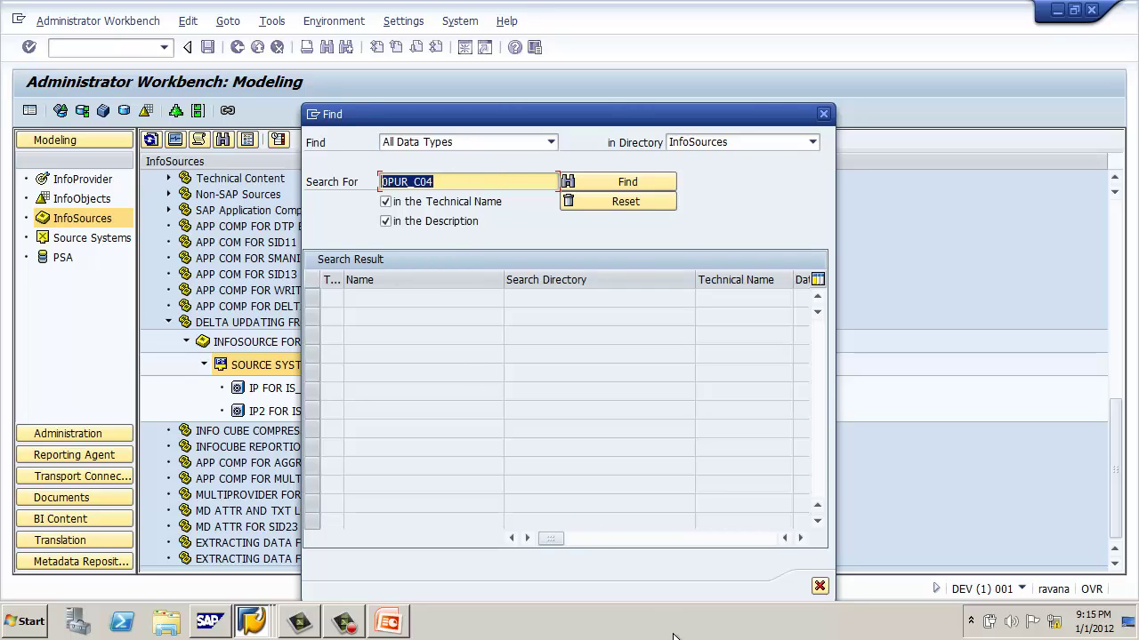
pyautogui.write('02')
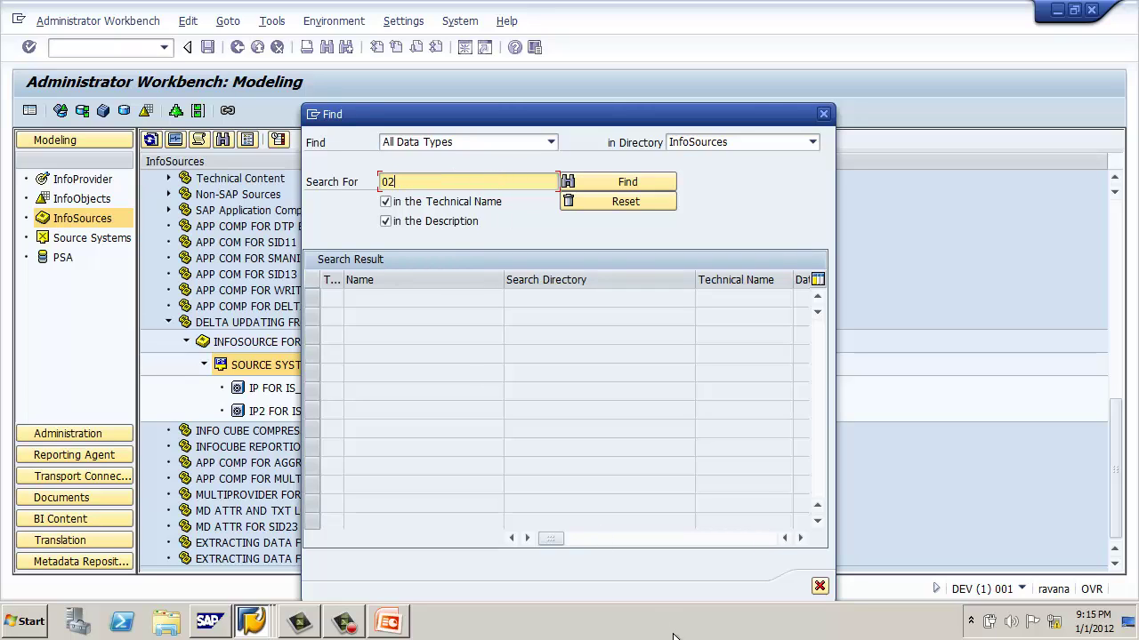
pyautogui.press('BackSpace')
pyautogui.press('BackSpace')
pyautogui.write('2LIS_02_S011')
pyautogui.press('Return')
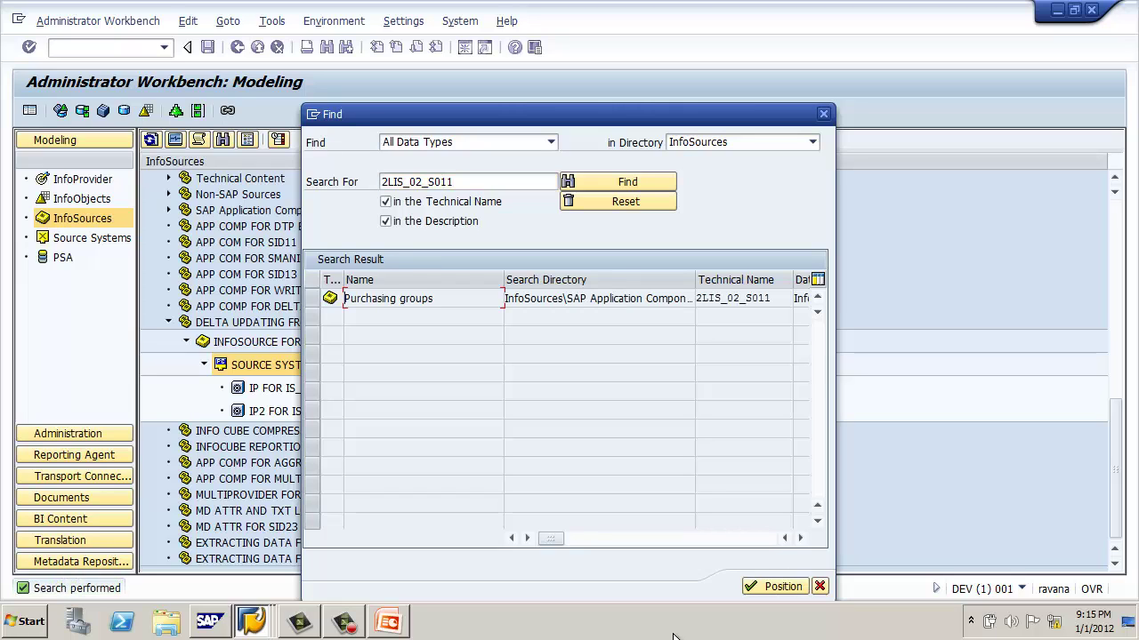
pyautogui.click(313, 300)
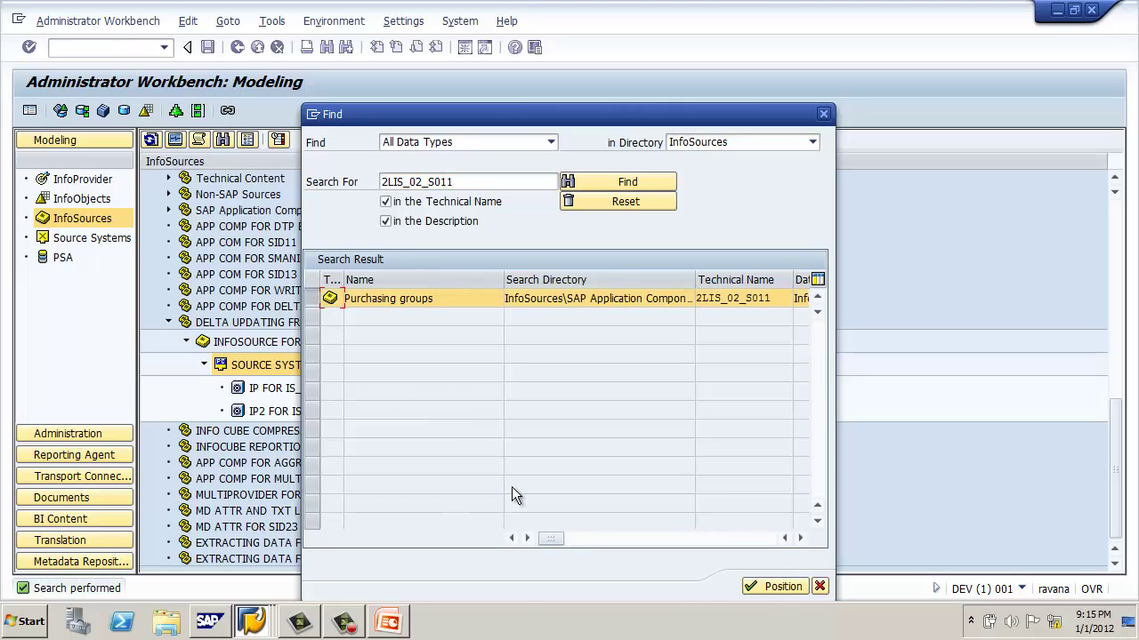
pyautogui.click(770, 588)
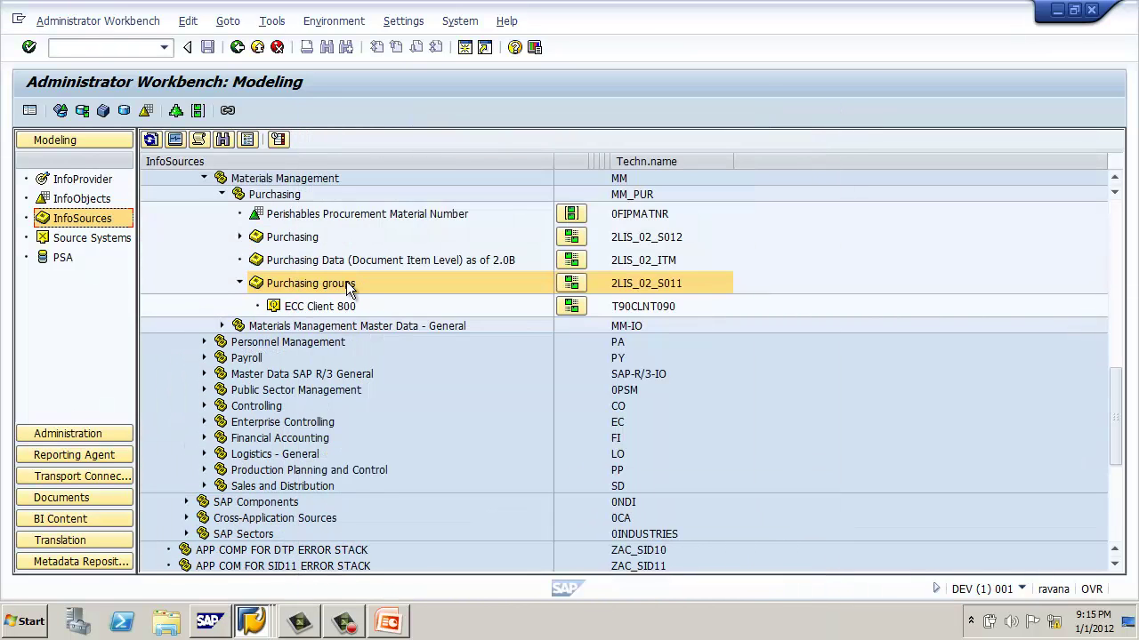
pyautogui.doubleClick(346, 283)
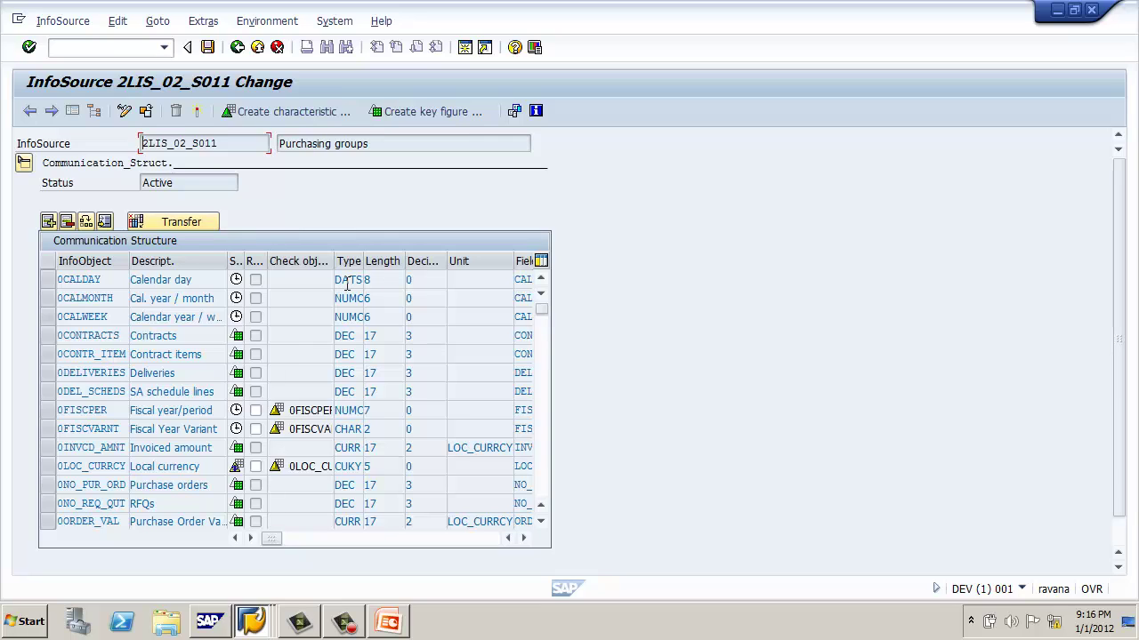
pyautogui.click(237, 47)
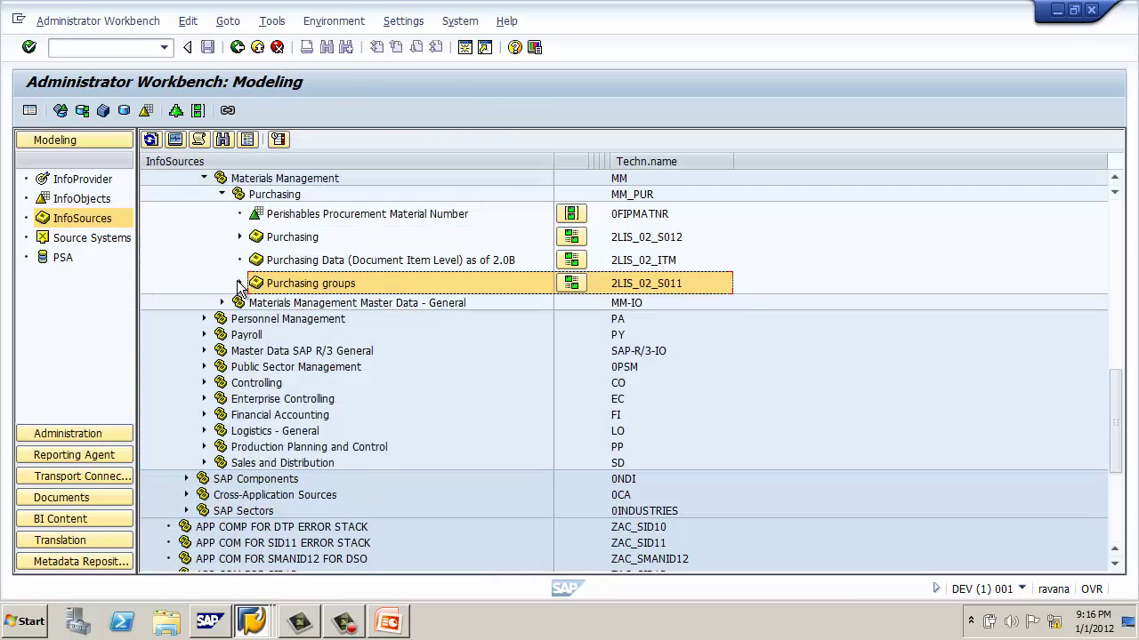
# - Create InfoPackage "IP FOR 2LIS_02_S011 FOR PURCHASING GROUPS" for source system ECC Client 800 with the Purchasing groups DataSource
pyautogui.click(239, 283)
pyautogui.click(297, 308)
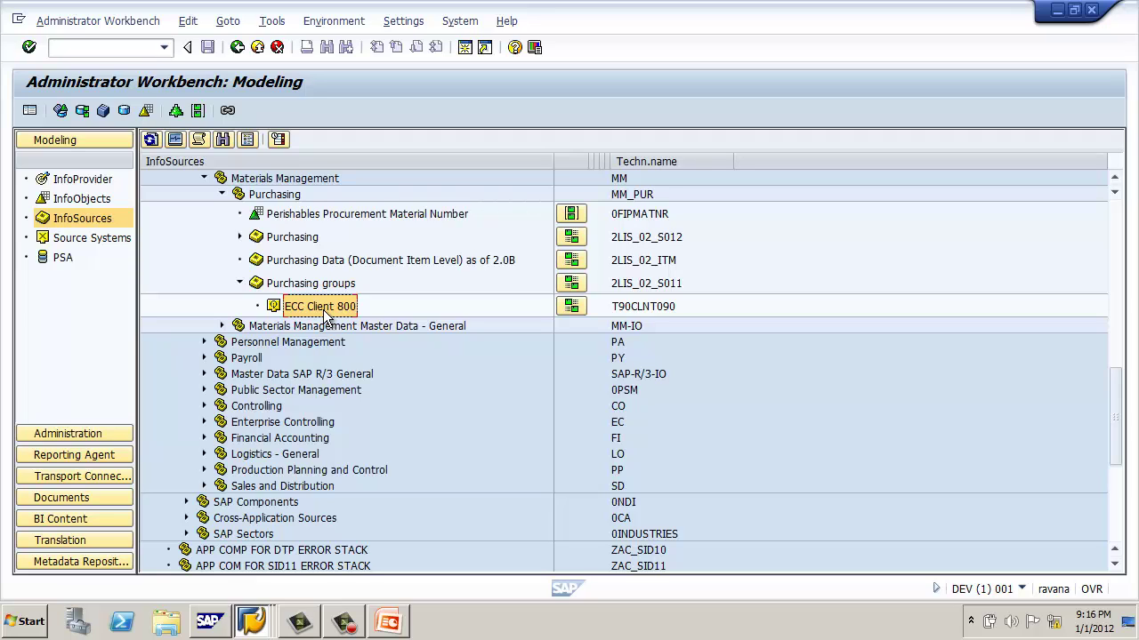
pyautogui.rightClick(323, 310)
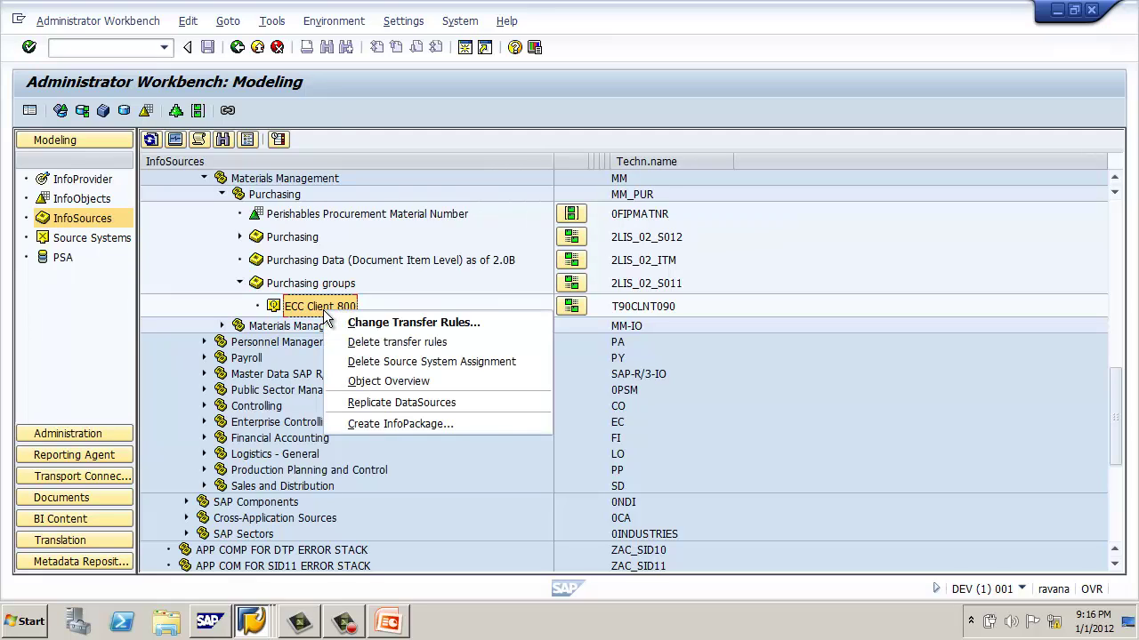
pyautogui.click(377, 425)
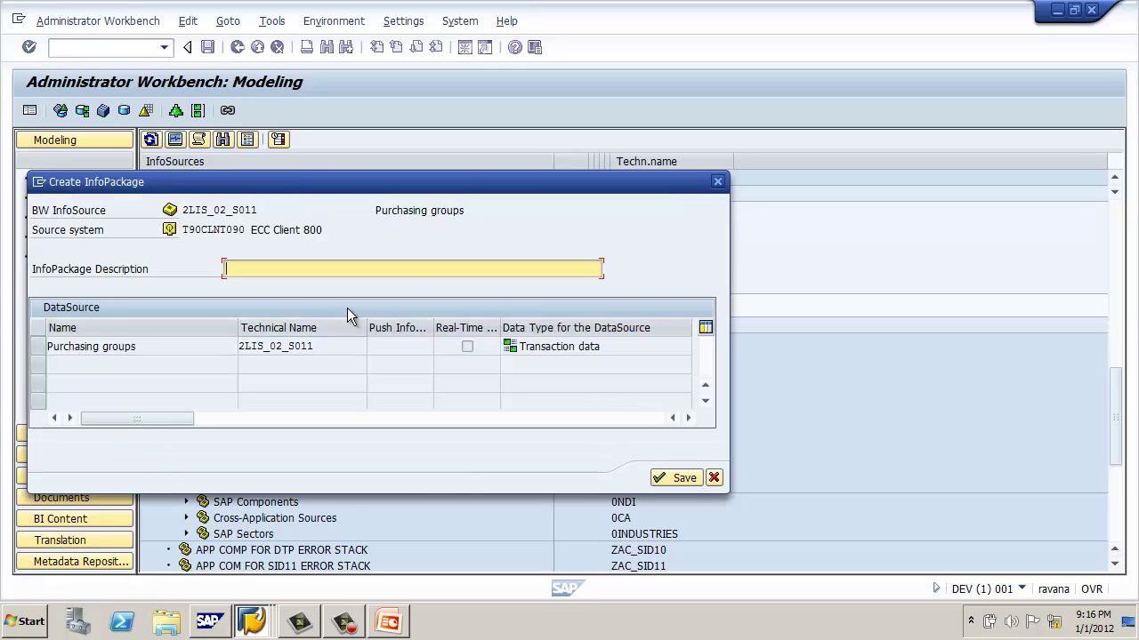
pyautogui.write('IP FOR')
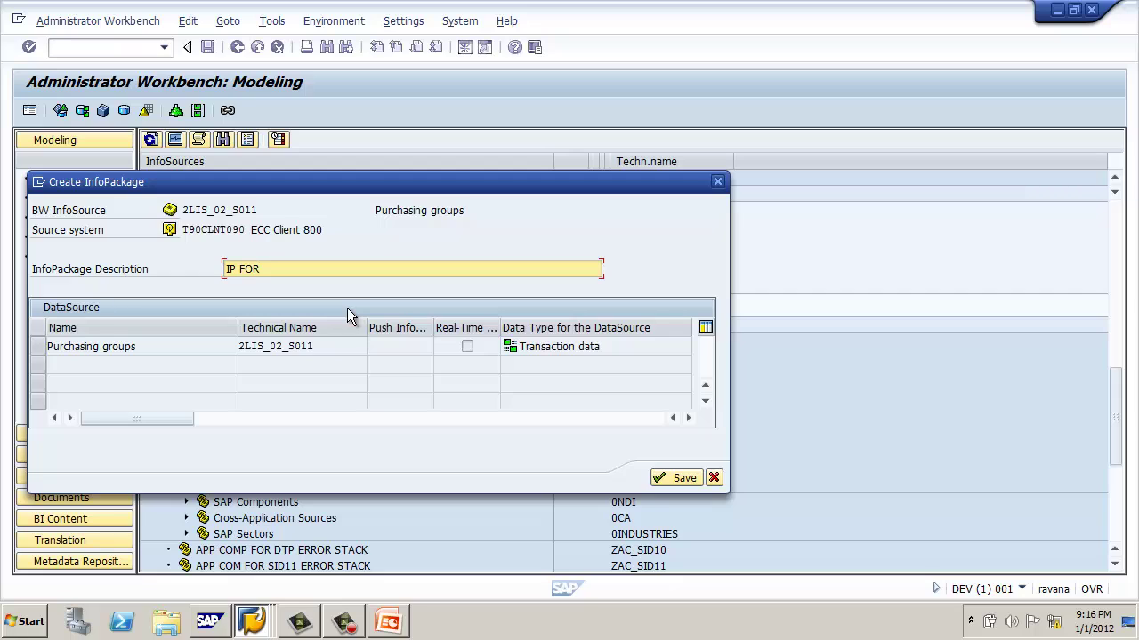
pyautogui.write(' 2LIS_02_S011 FOR PURC')
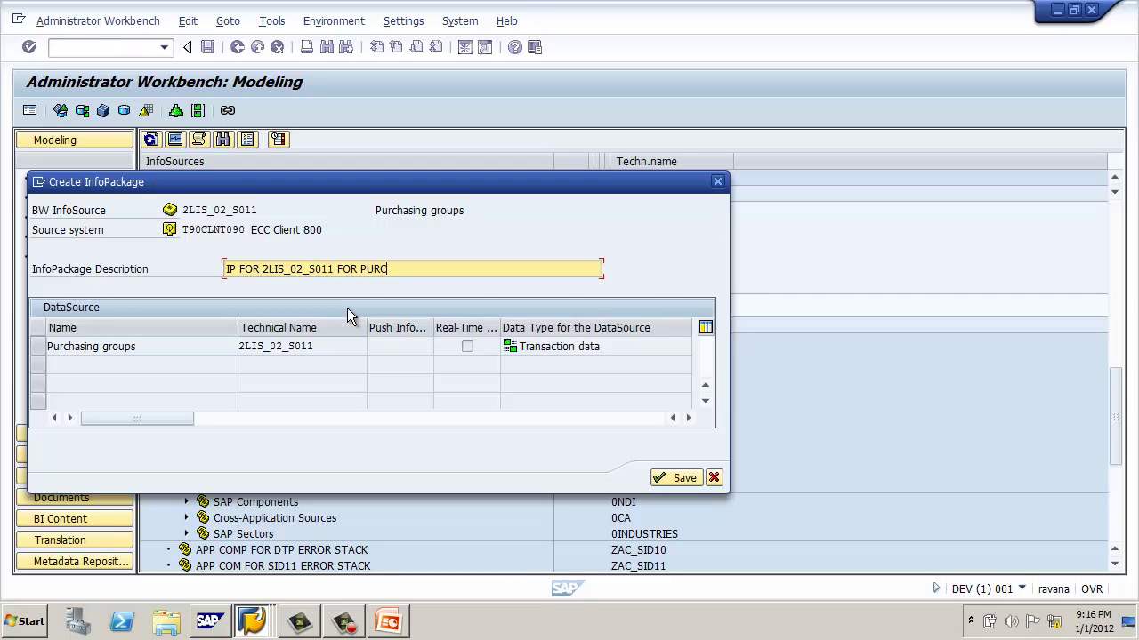
pyautogui.write('HASING GROUPS')
pyautogui.click(39, 347)
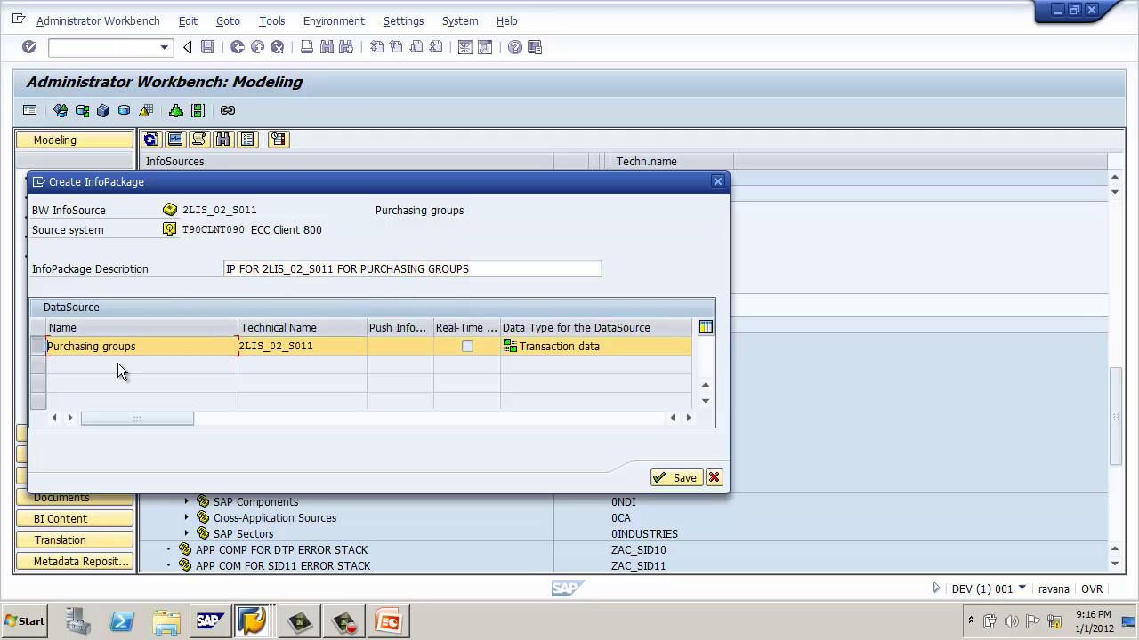
pyautogui.click(658, 479)
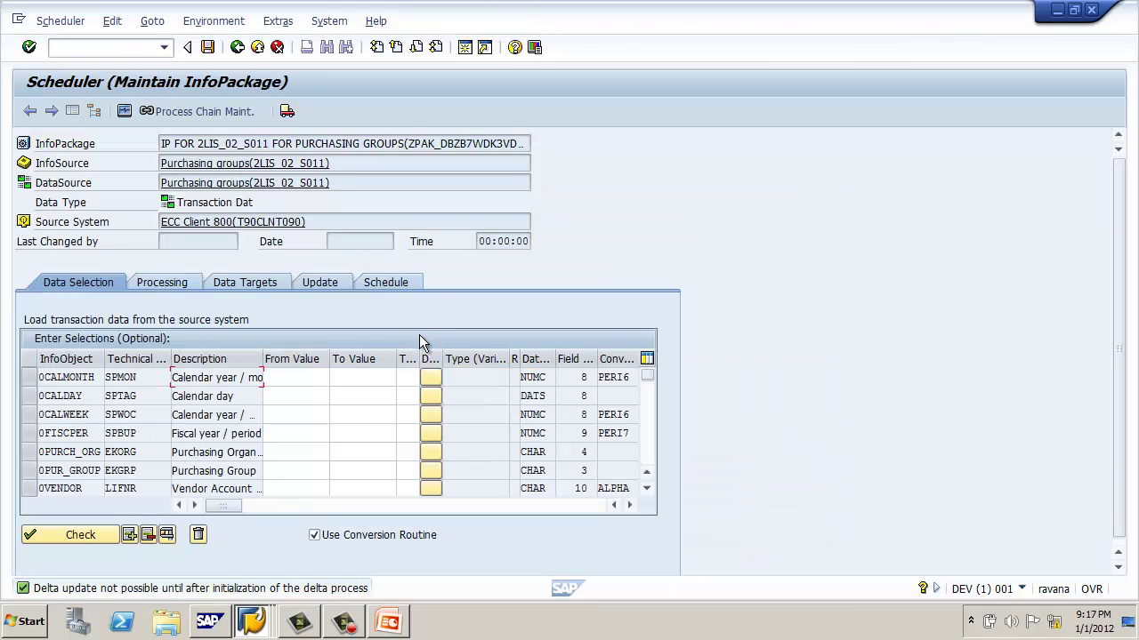
# - Review the InfoPackage's processing options, the diagrams of the PSA and data target update paths, and the update mode
pyautogui.click(186, 284)
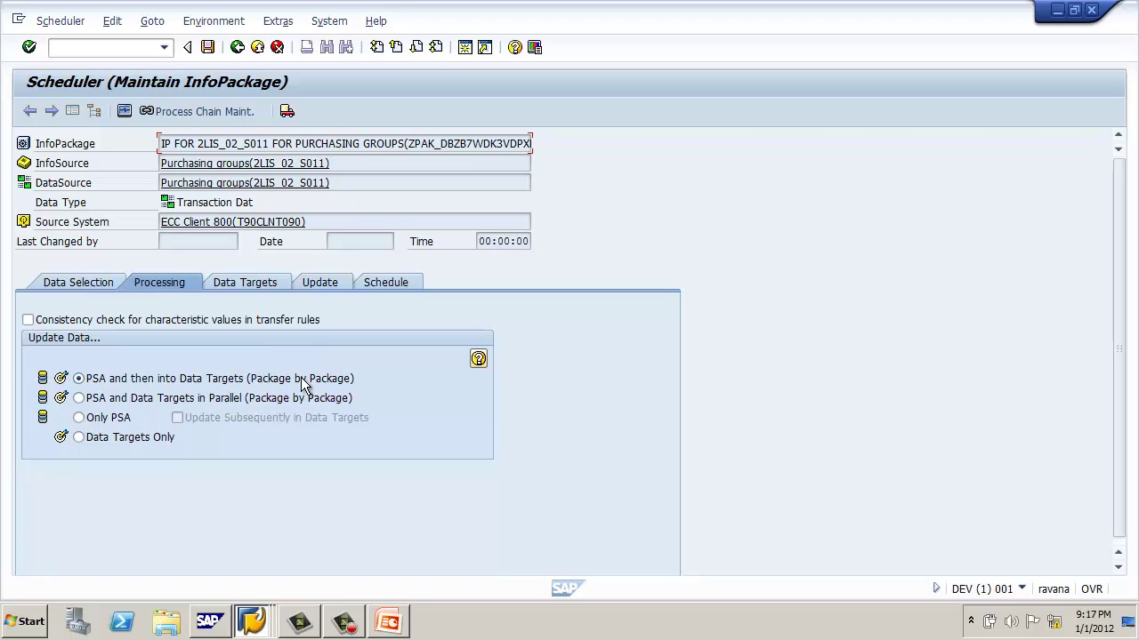
pyautogui.click(479, 358)
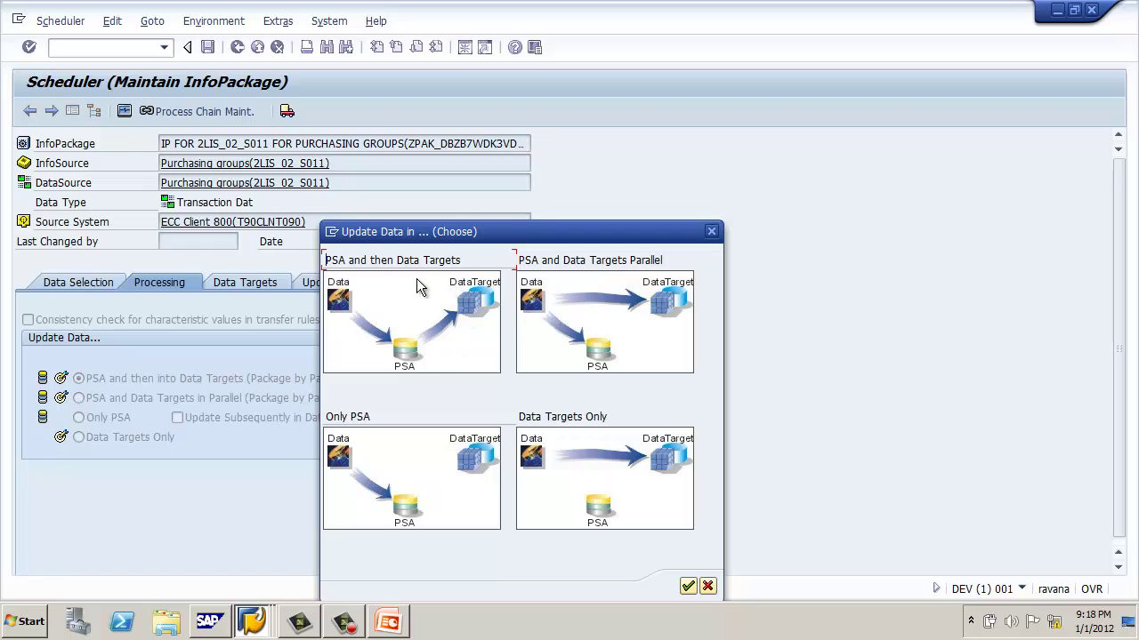
pyautogui.click(712, 232)
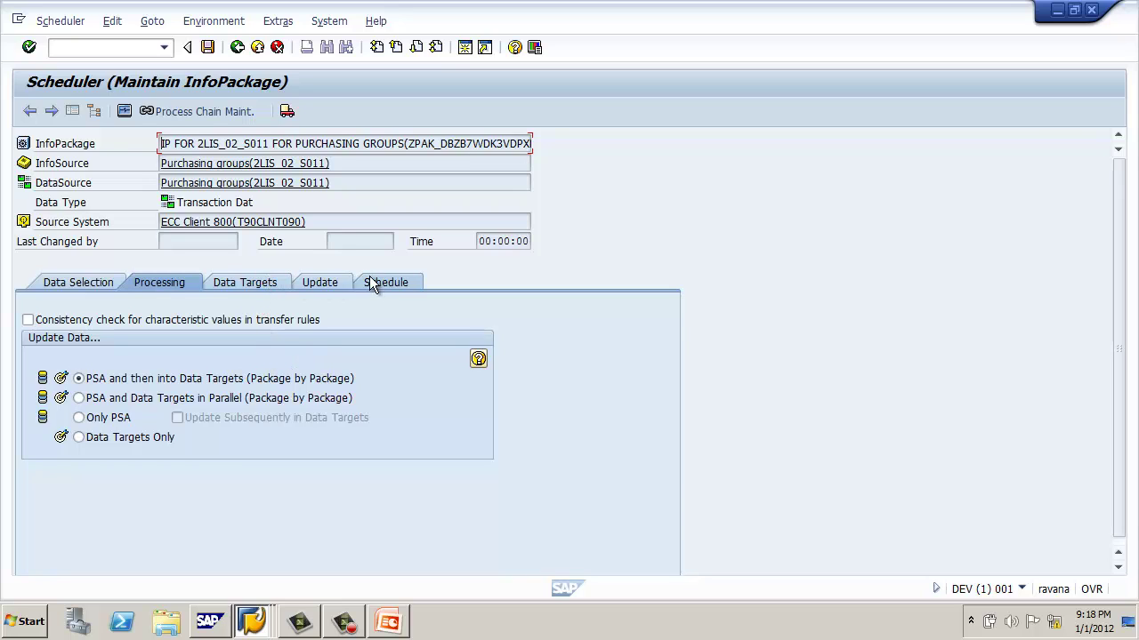
pyautogui.click(331, 282)
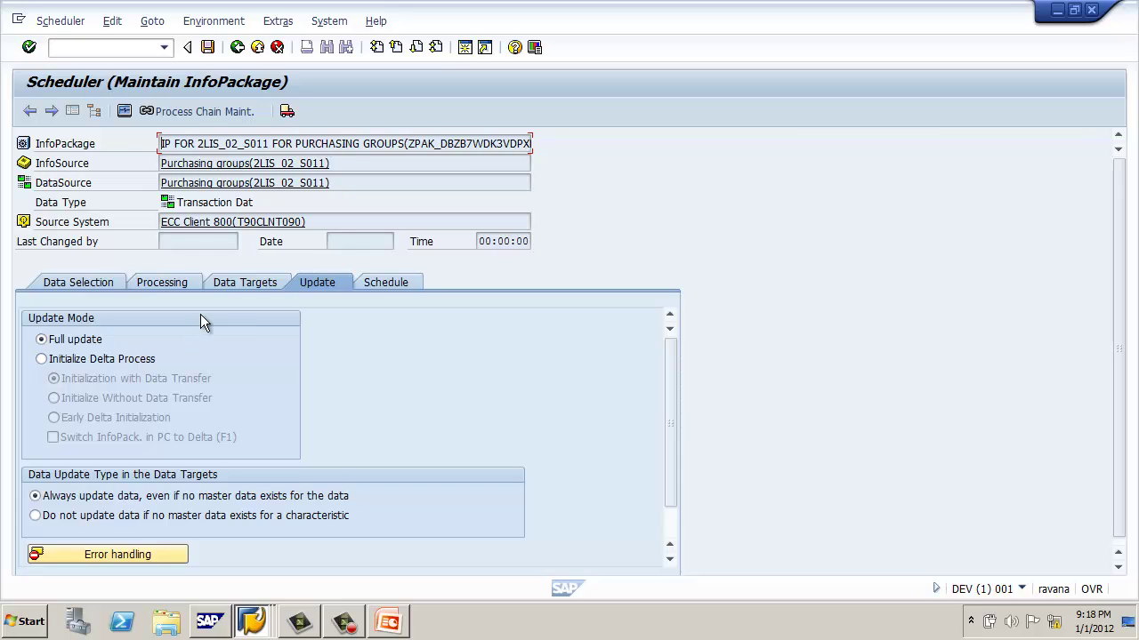
# - Restrict the InfoPackage's data targets to a manual selection of InfoCube Purchasing Data (0PUR_C01)
pyautogui.click(242, 282)
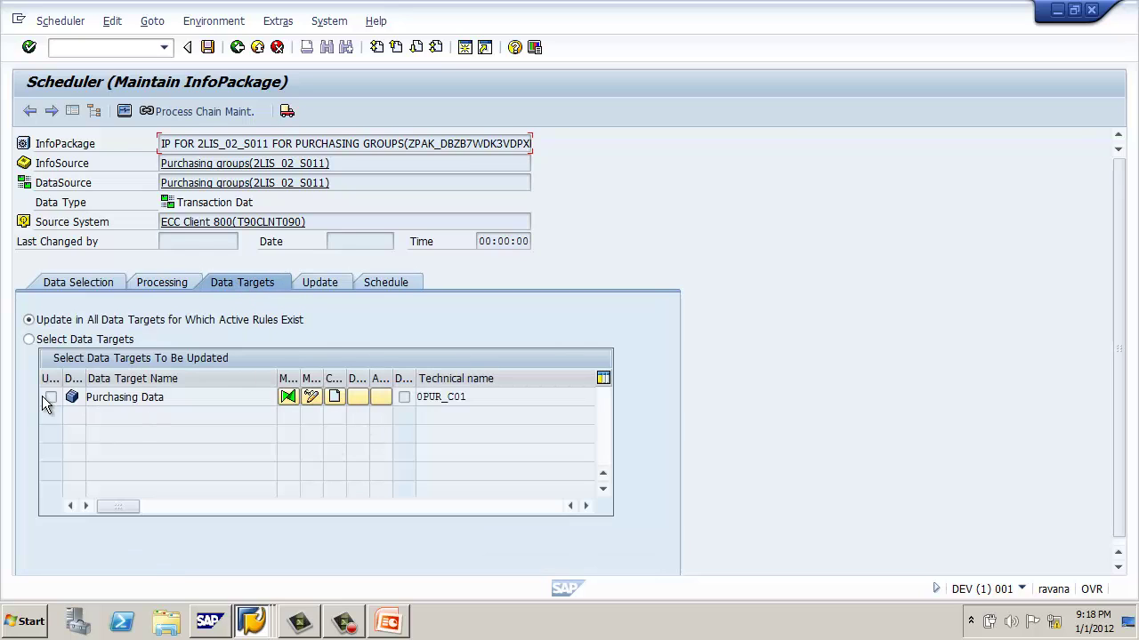
pyautogui.click(29, 339)
pyautogui.click(50, 397)
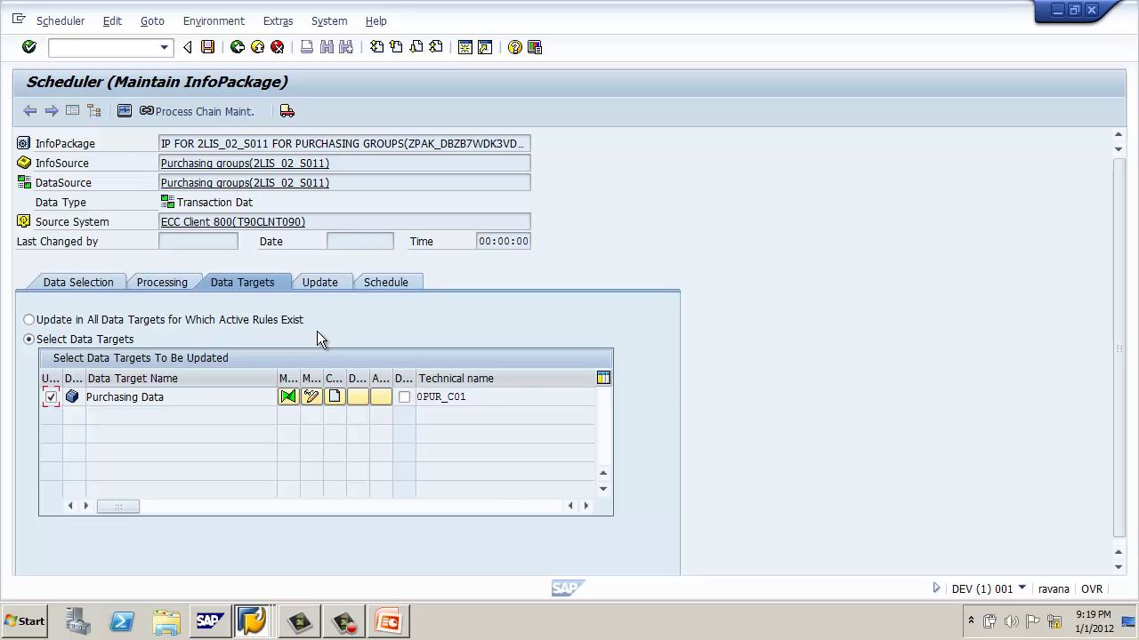
# - Check the InfoPackage's update mode and schedule settings, and start the data load immediately
pyautogui.click(325, 283)
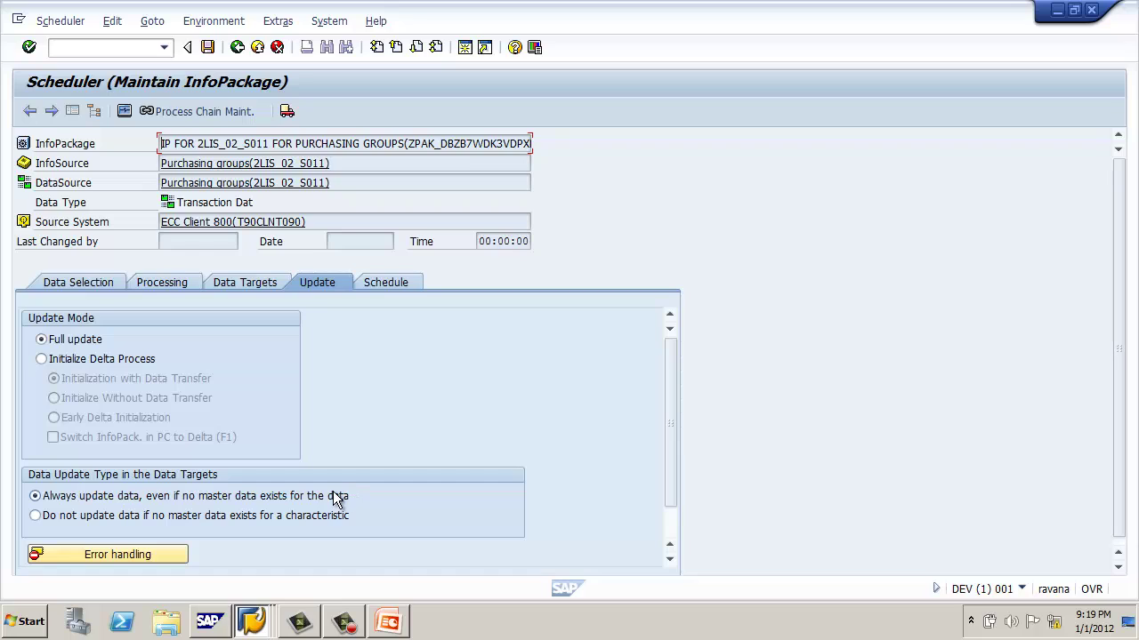
pyautogui.click(387, 283)
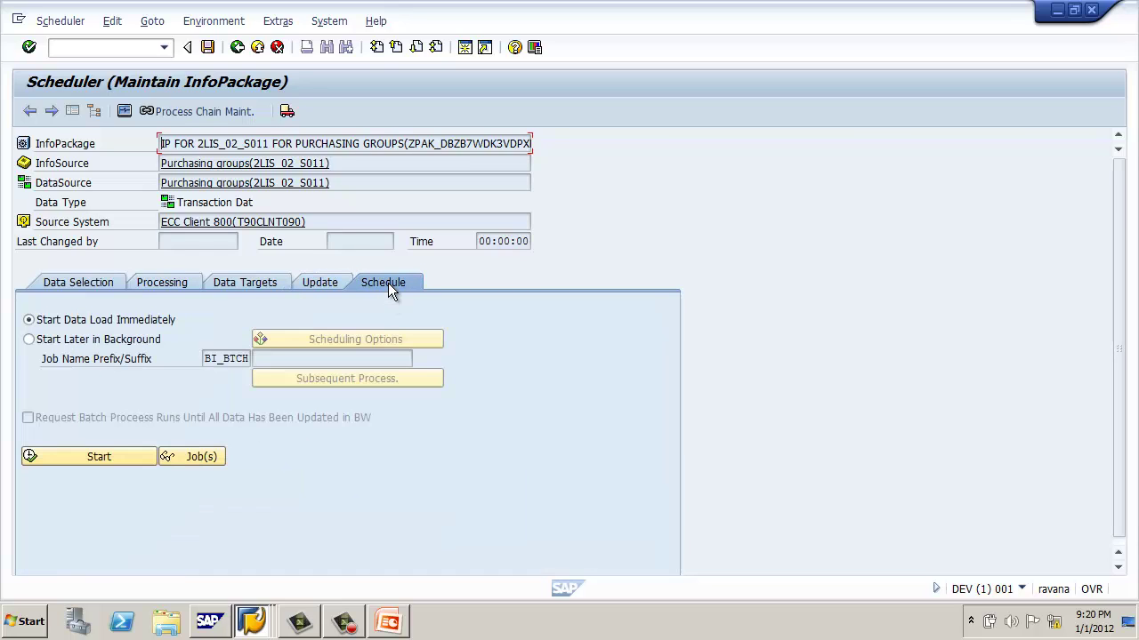
pyautogui.click(104, 448)
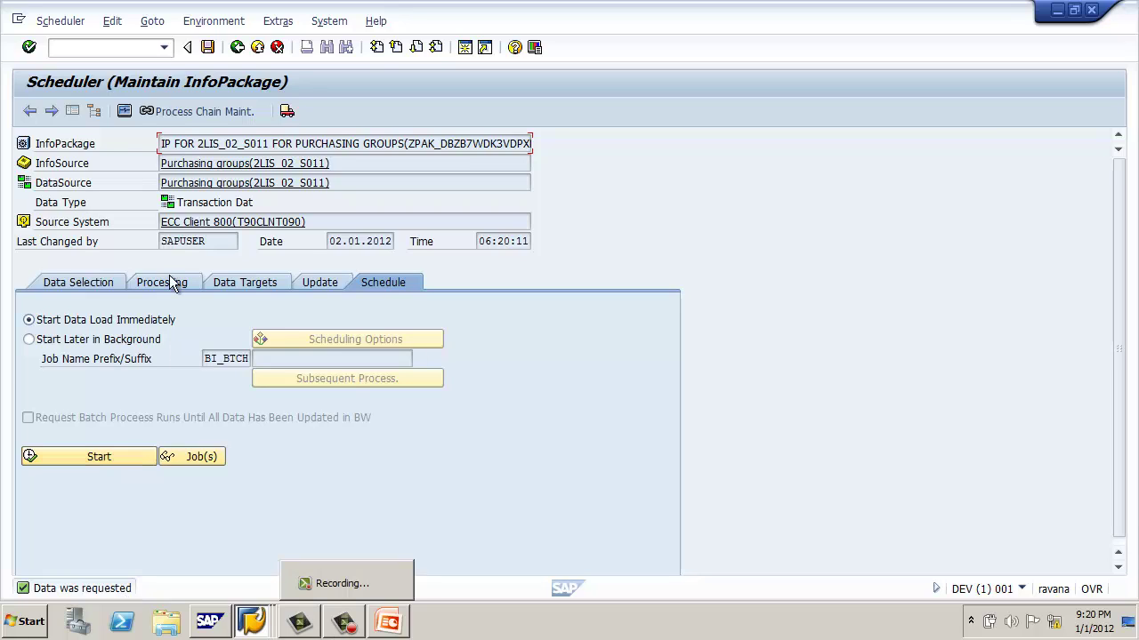
# - Open the InfoPackage monitor and repeatedly refresh the status of the 2LIS_02_S011 load request
pyautogui.click(125, 111)
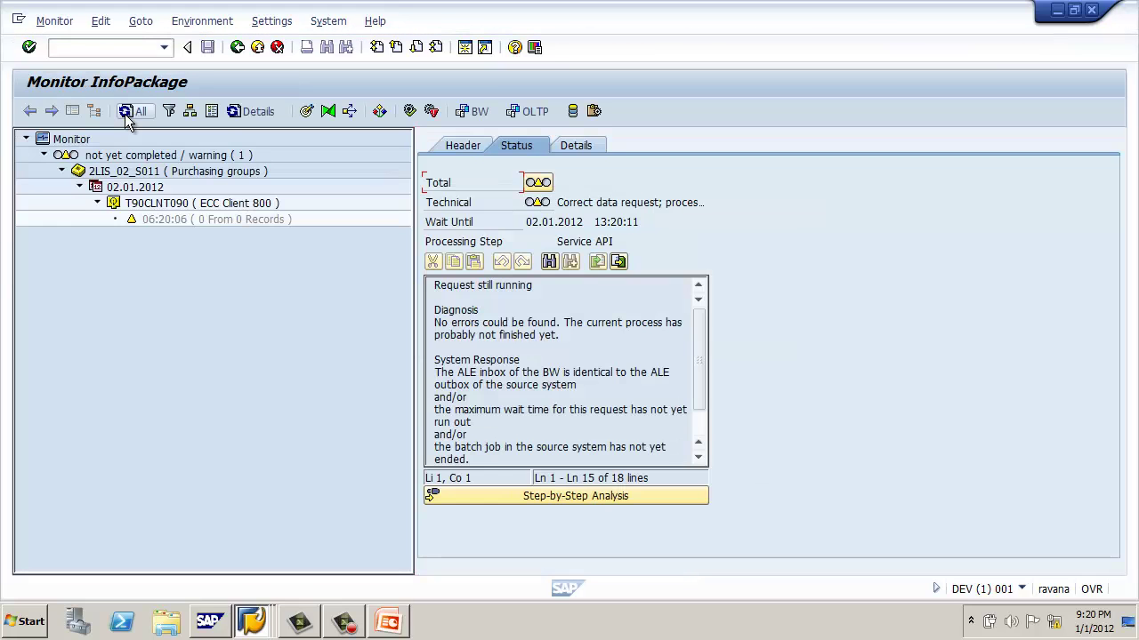
pyautogui.click(202, 219)
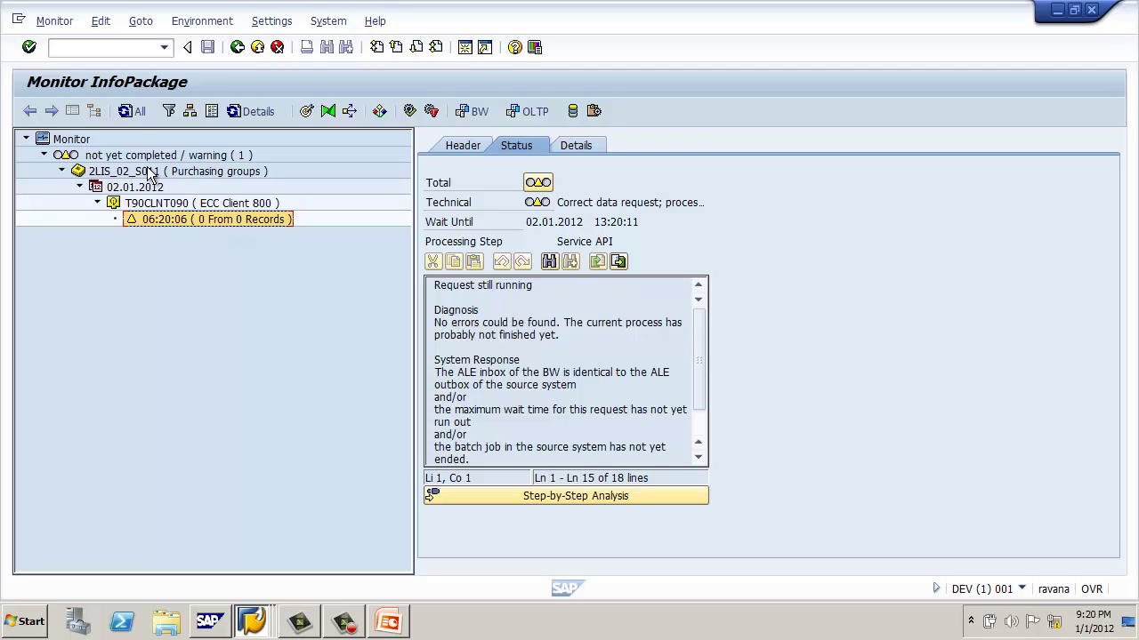
pyautogui.click(127, 111)
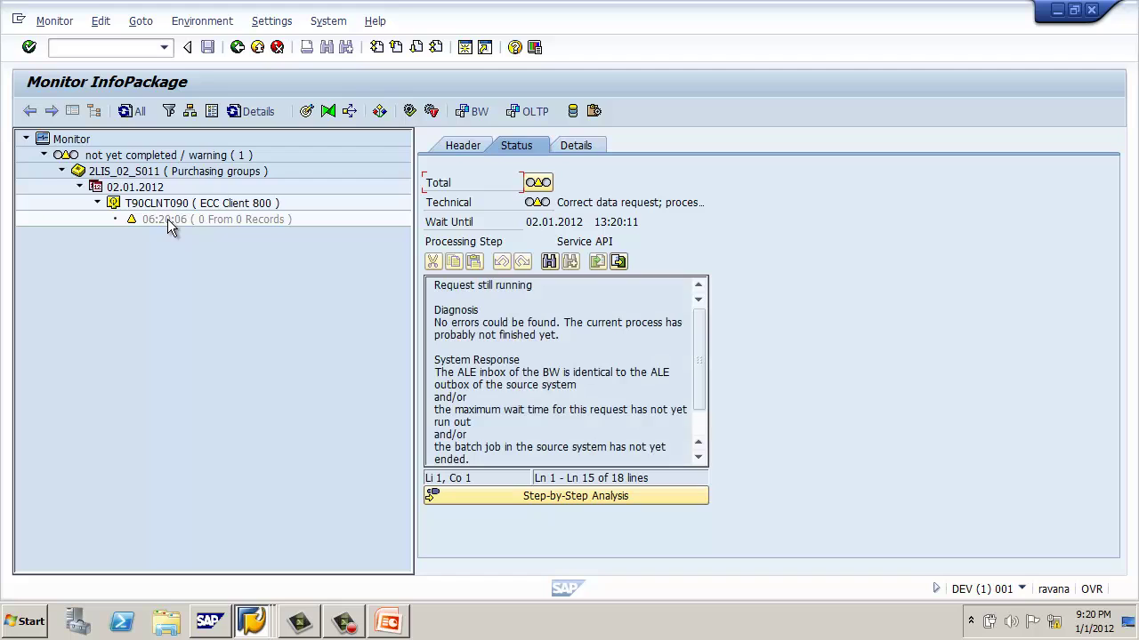
pyautogui.click(262, 218)
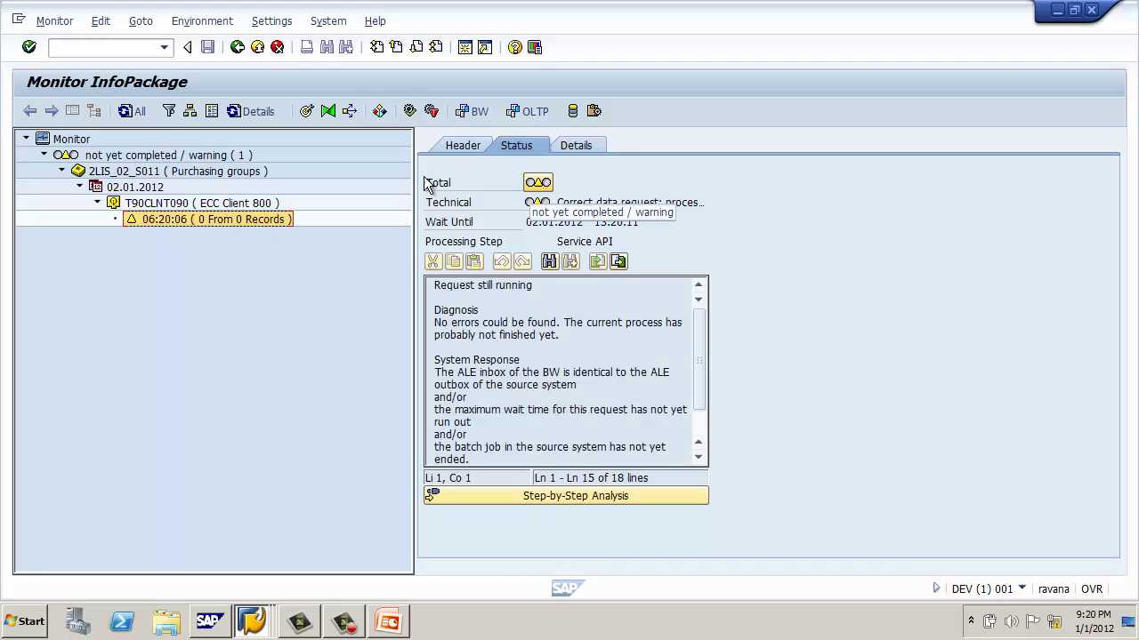
pyautogui.click(138, 113)
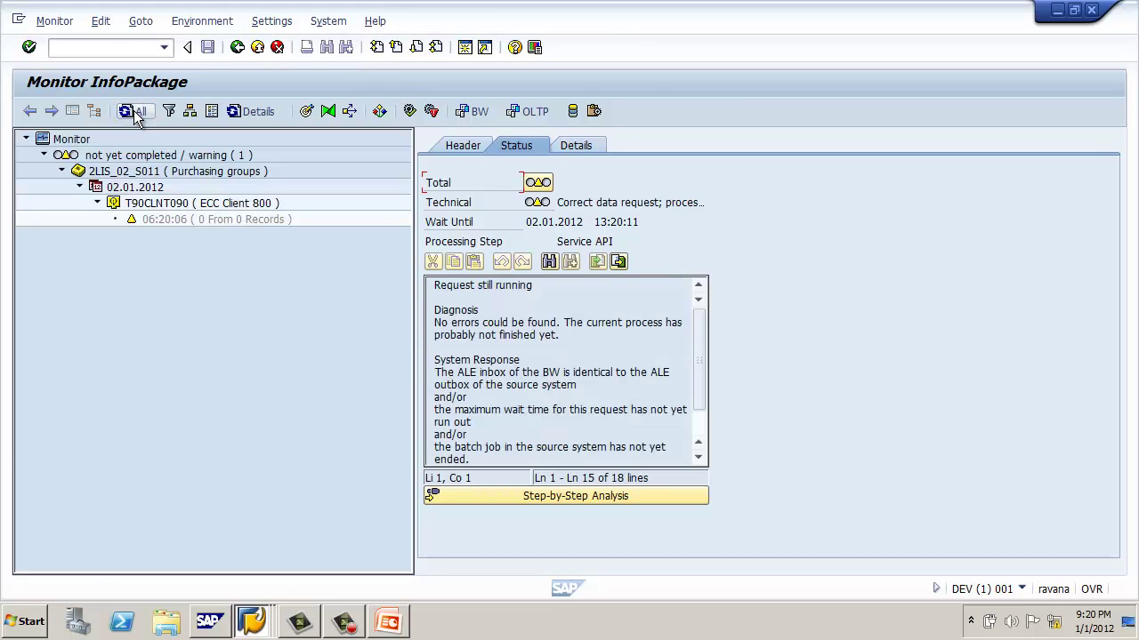
# - Refresh the InfoPackage monitor until the 2LIS_02_S011 load request finishes, and select that request
pyautogui.click(136, 114)
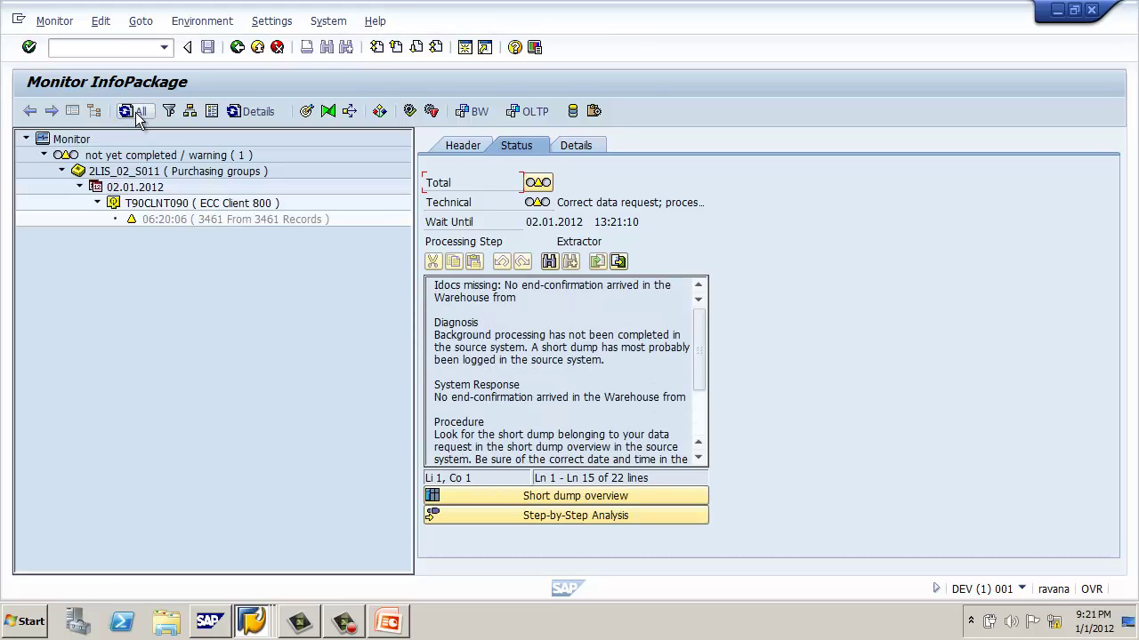
pyautogui.click(226, 221)
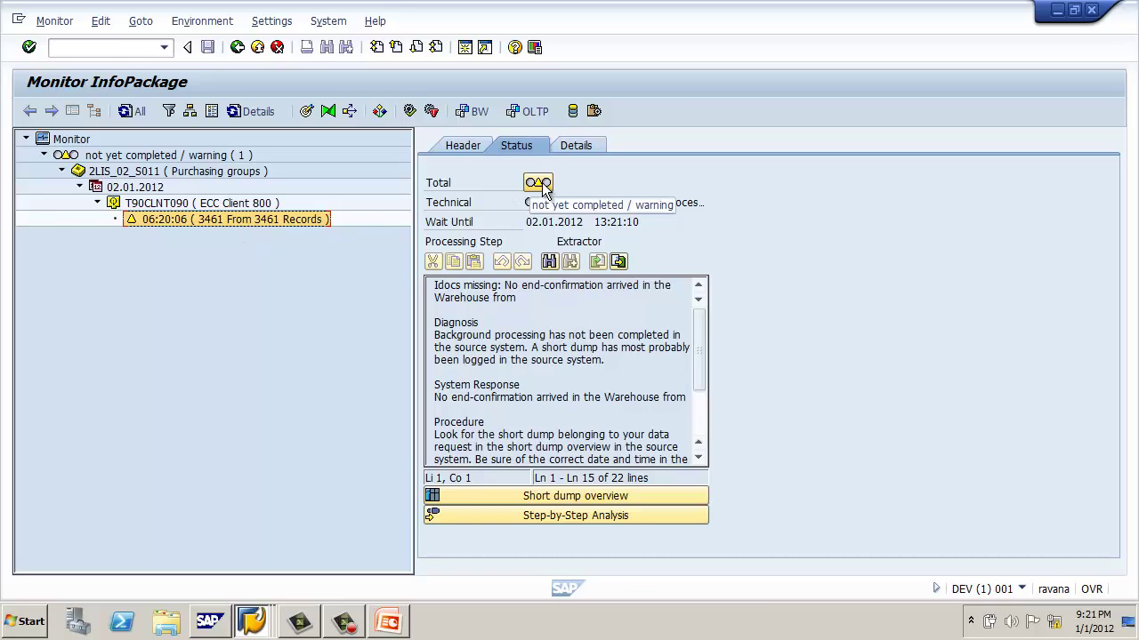
pyautogui.click(136, 113)
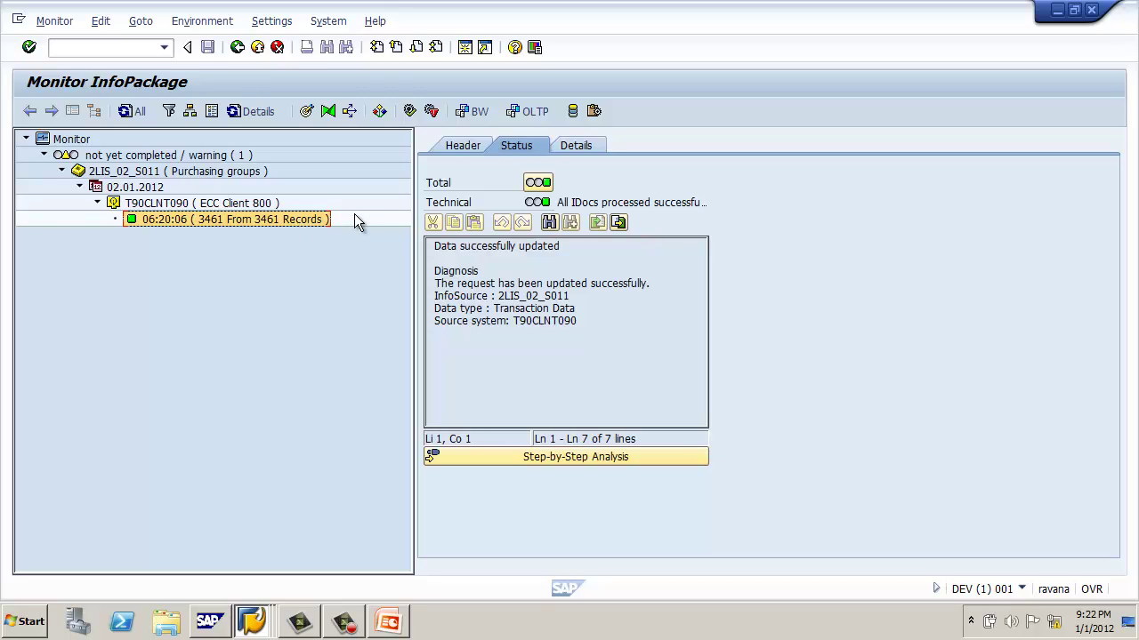
pyautogui.click(308, 220)
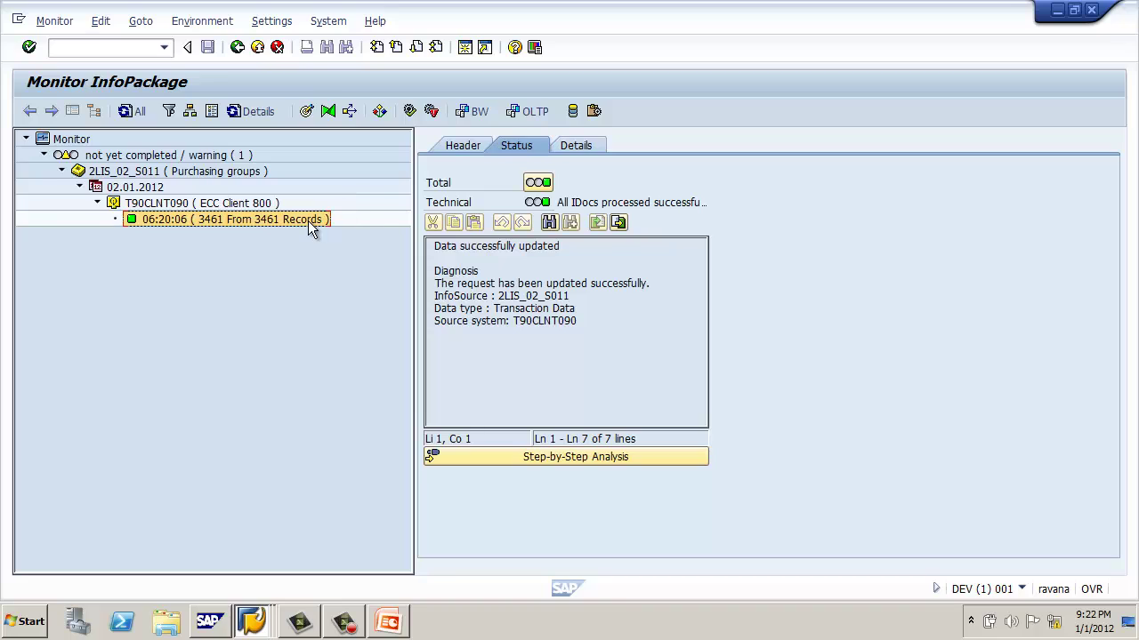
# - Display the load request's PSA records for data packet 000001, look through them, and return to the InfoSources tree
pyautogui.click(572, 113)
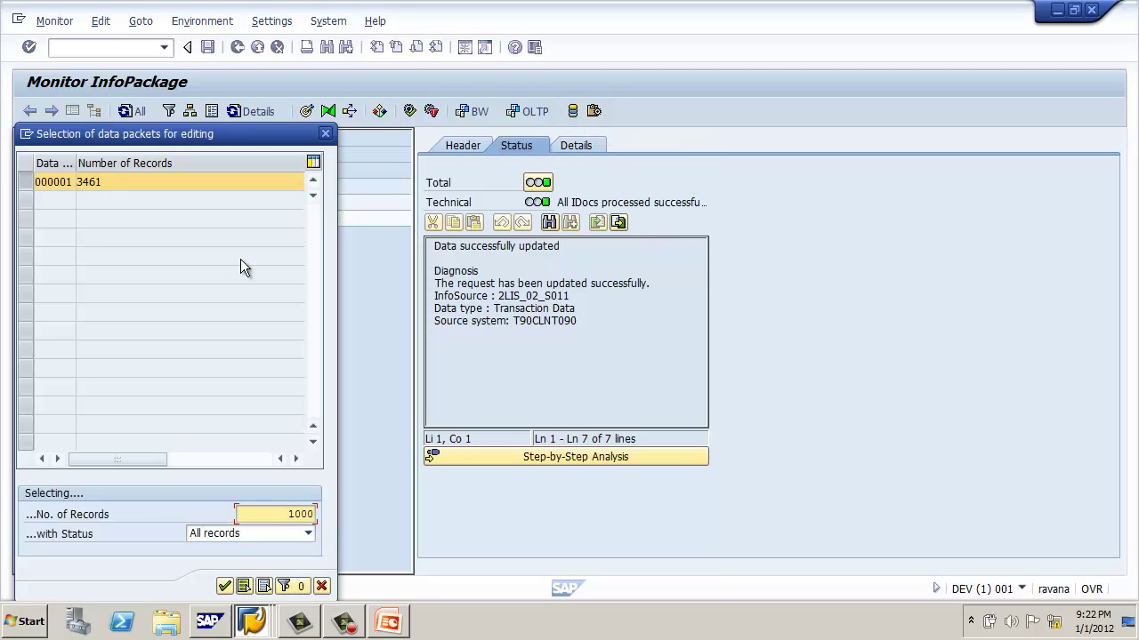
pyautogui.click(296, 514)
pyautogui.click(224, 586)
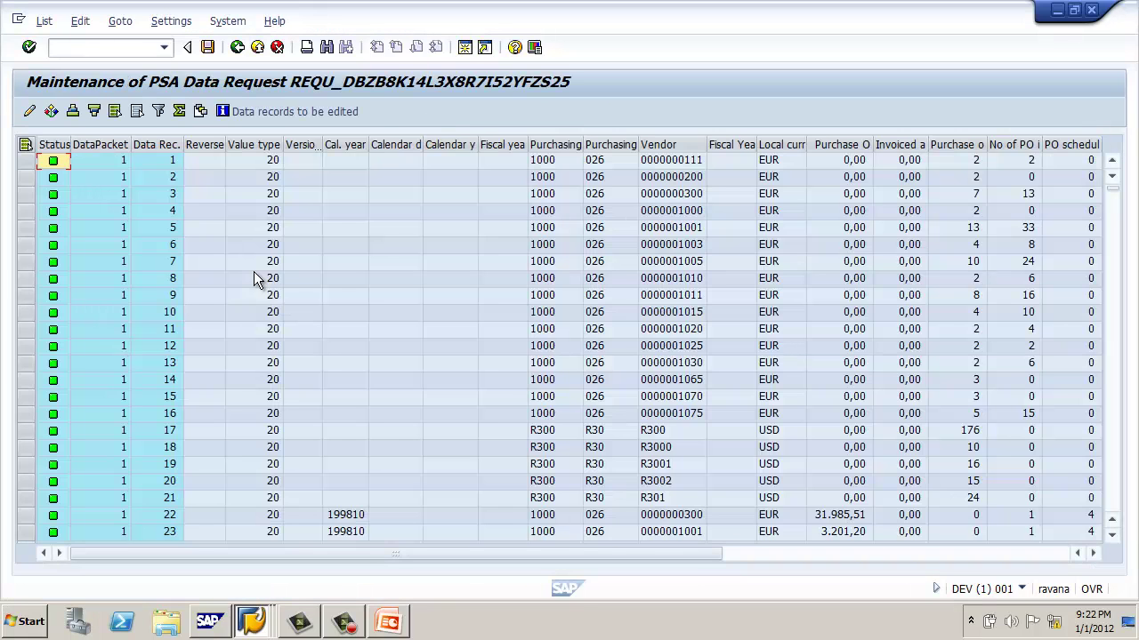
pyautogui.scroll(-20, 263, 267)
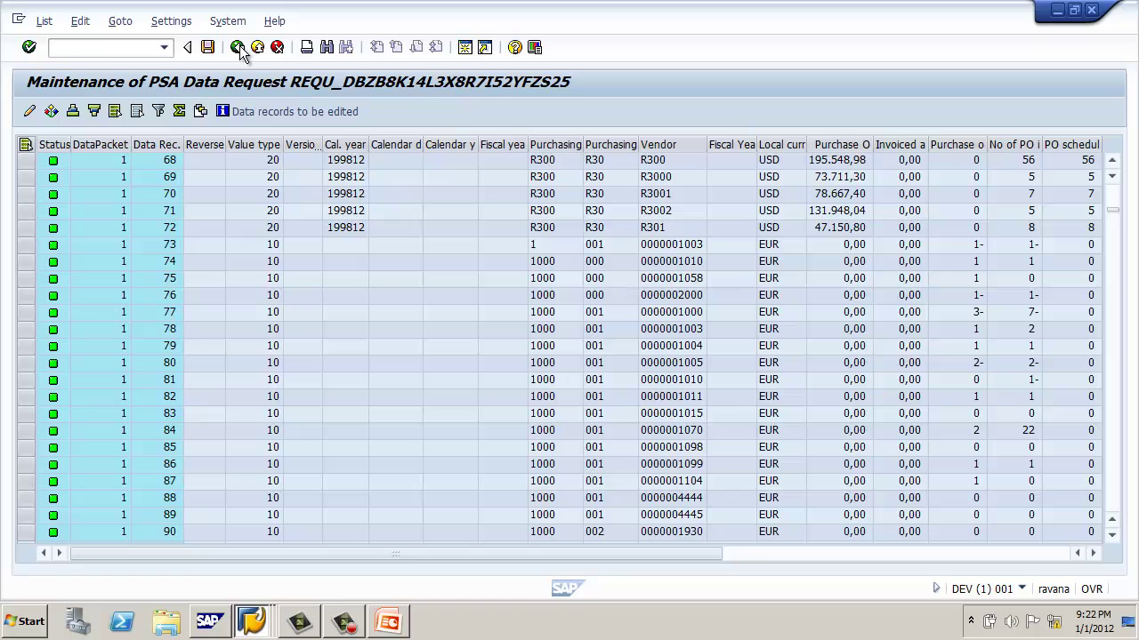
pyautogui.scroll(-20, 240, 52)
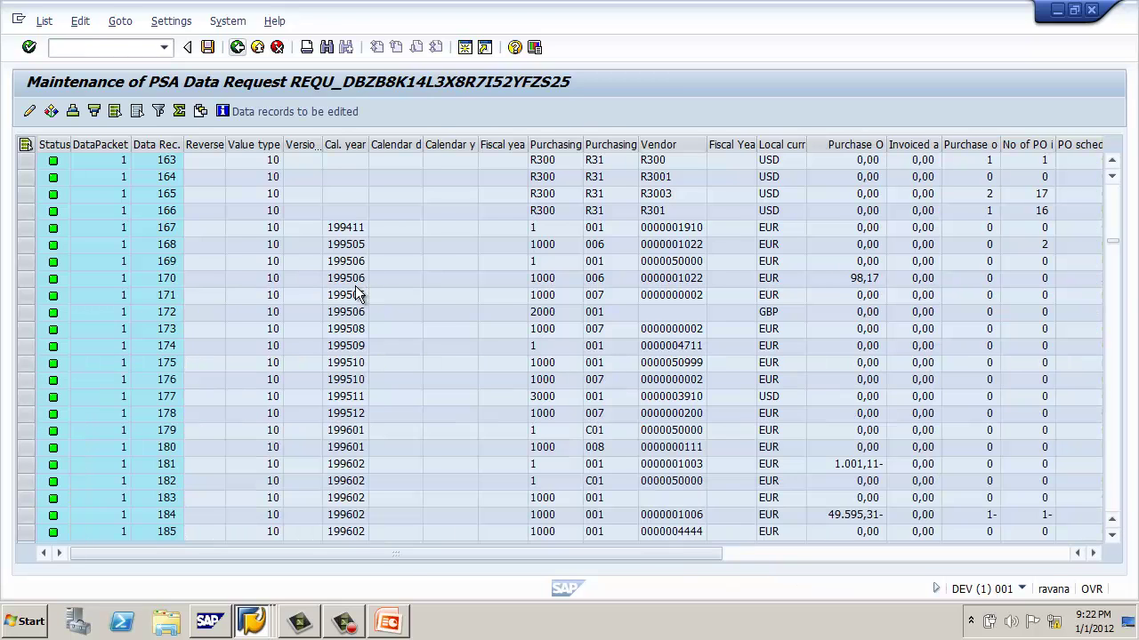
pyautogui.press('F3')
pyautogui.click(238, 46)
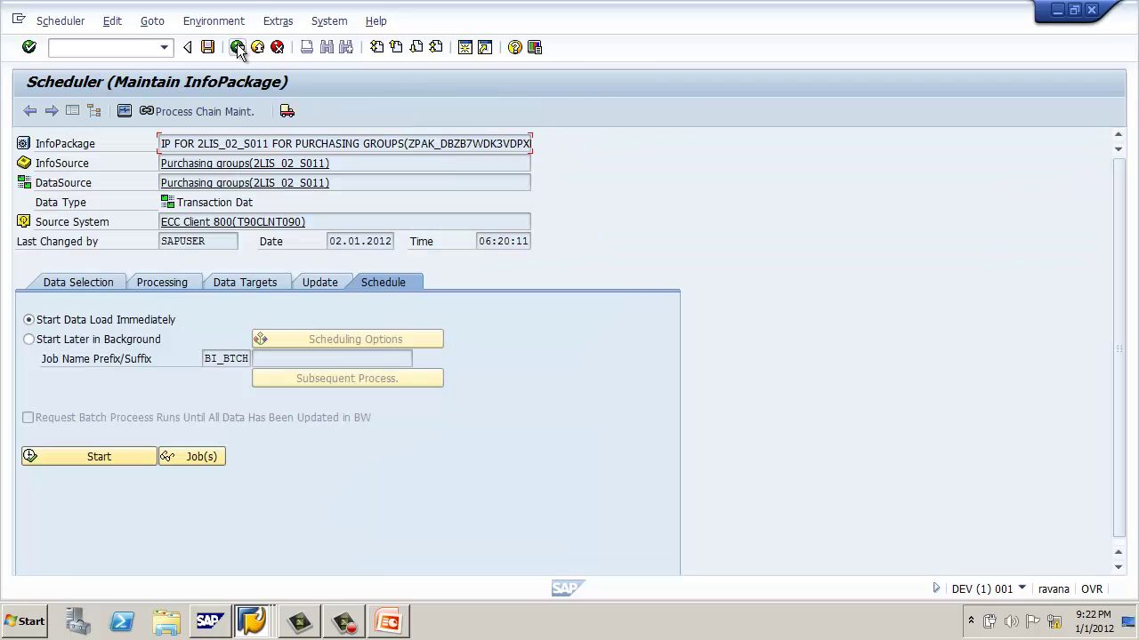
pyautogui.click(238, 47)
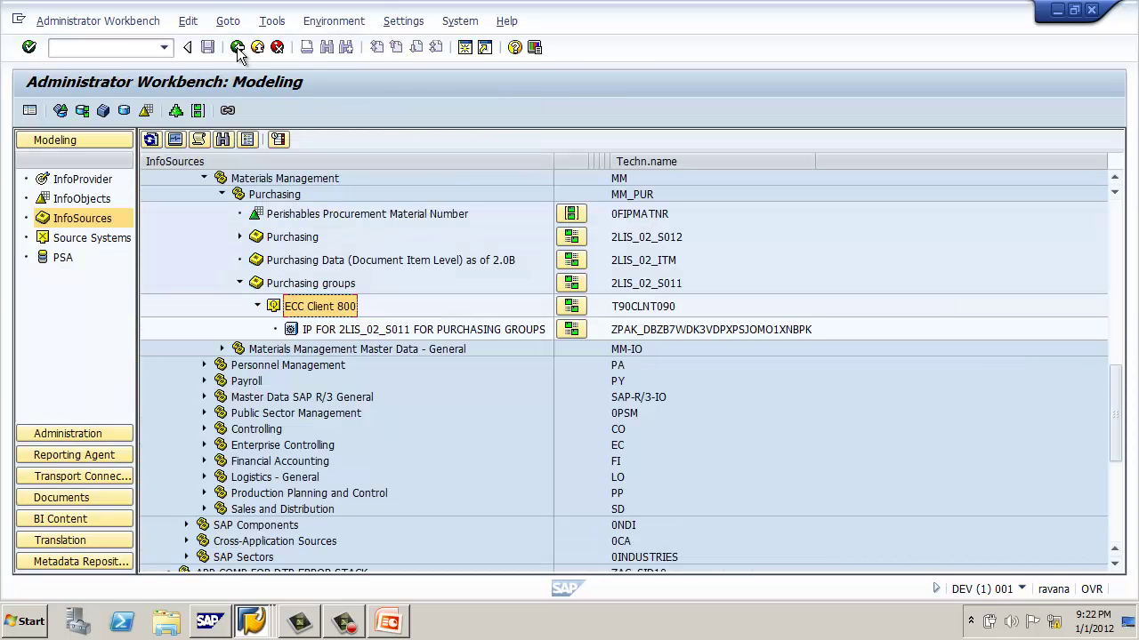
pyautogui.click(237, 47)
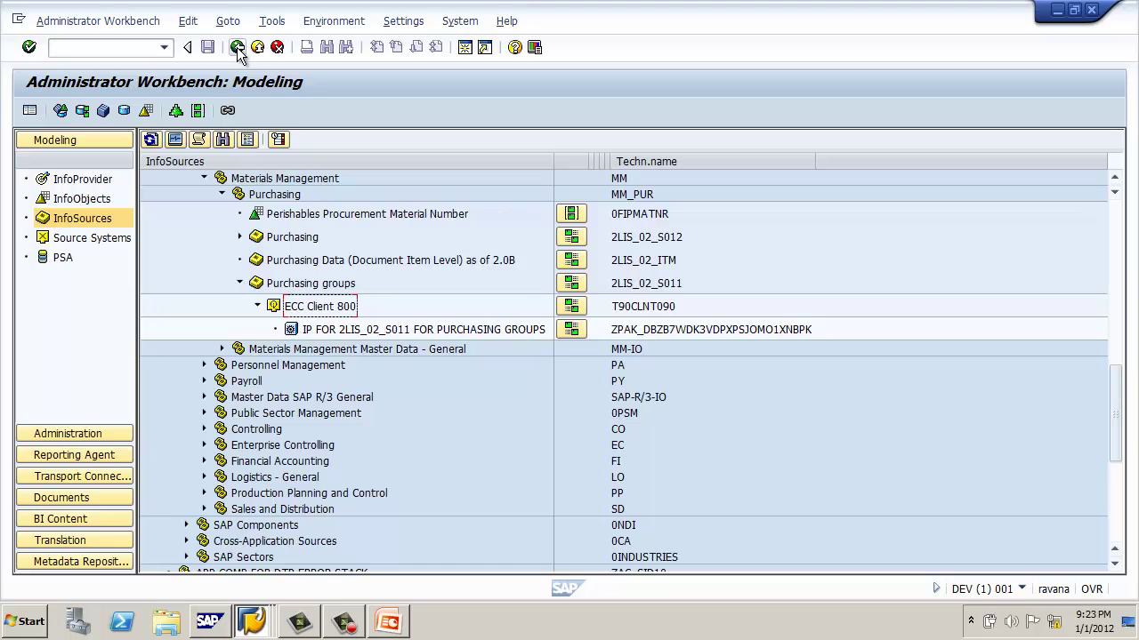
# - Reopen the InfoPackage IP FOR 2LIS_02_S011 FOR PURCHASING GROUPS and select its load request in the monitor
pyautogui.click(508, 329)
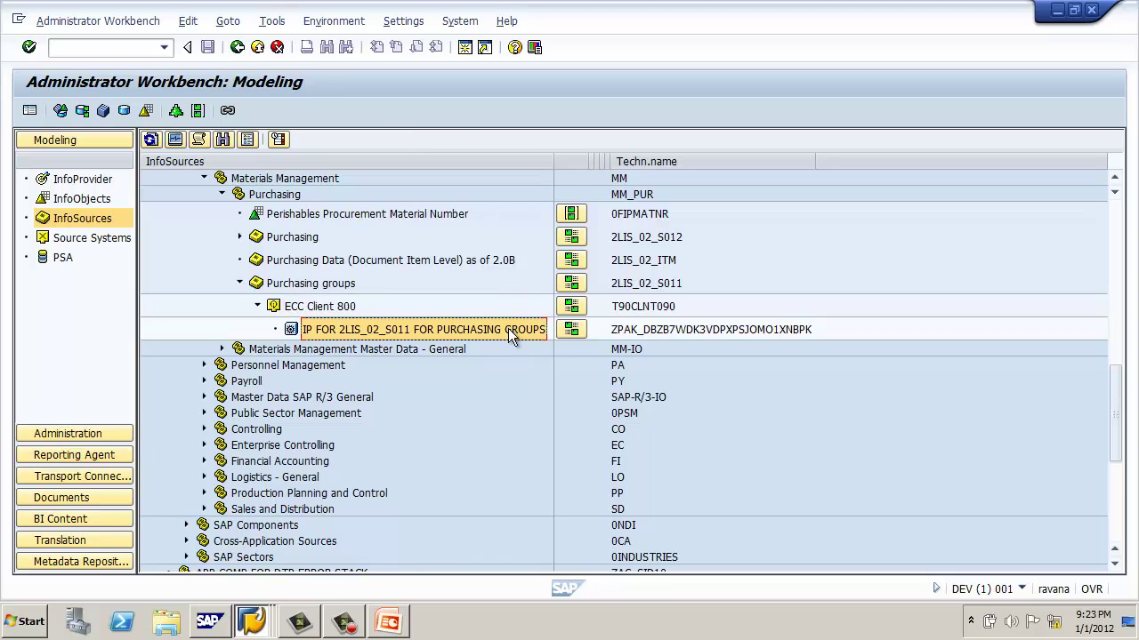
pyautogui.doubleClick(508, 329)
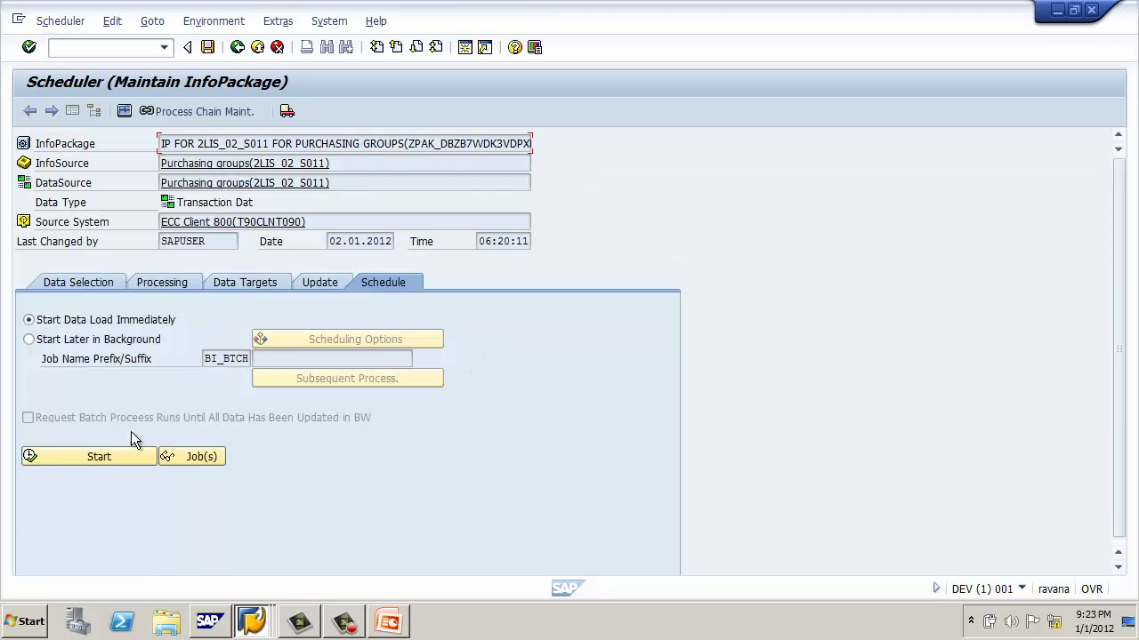
pyautogui.click(122, 112)
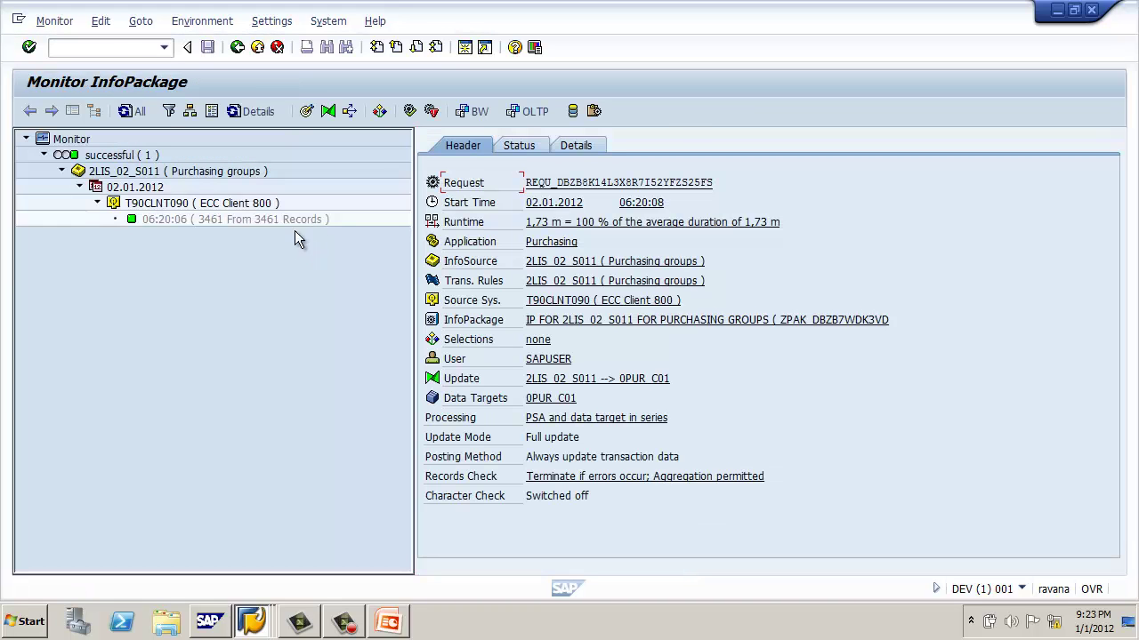
pyautogui.click(293, 221)
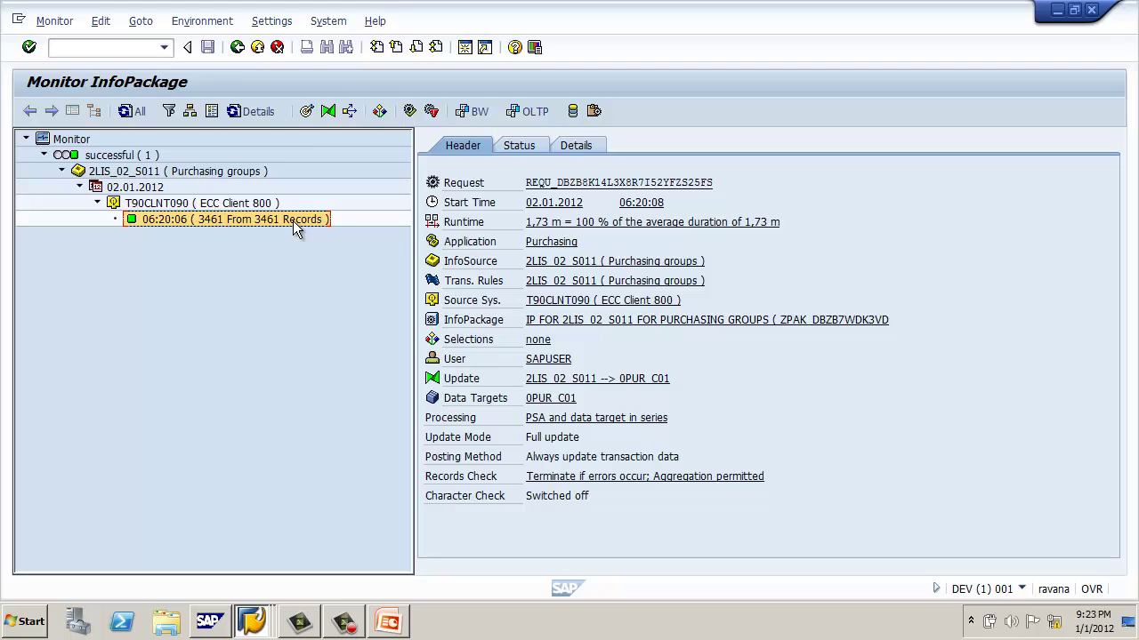
# - Open the administration of data target 0PUR_C01 and check the load request's status and its transferred and added records
pyautogui.click(309, 112)
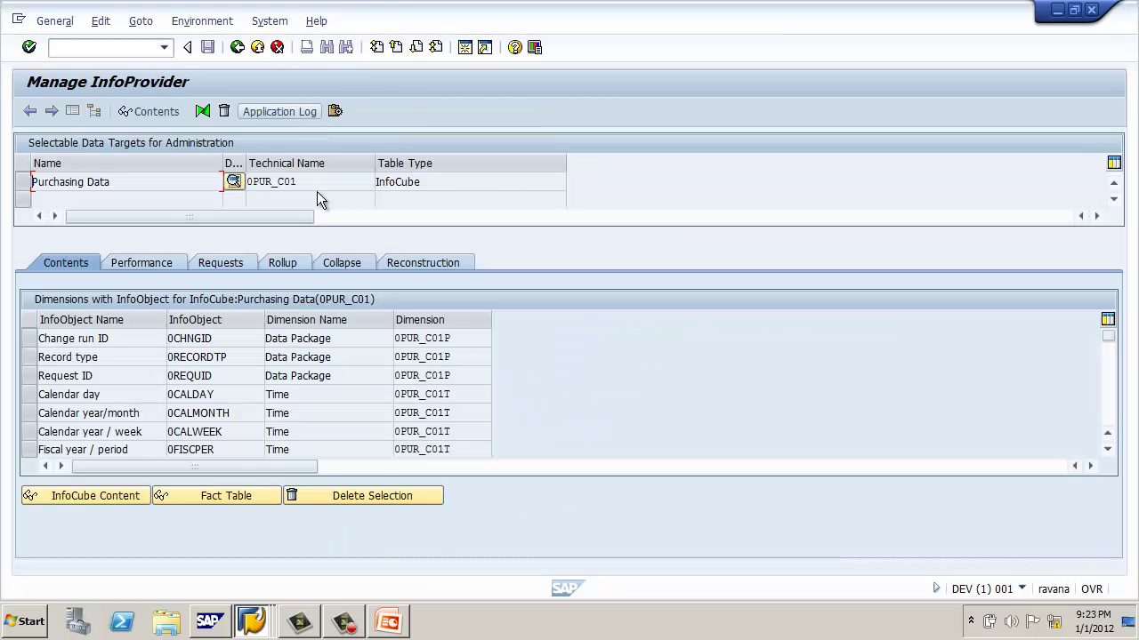
pyautogui.click(230, 263)
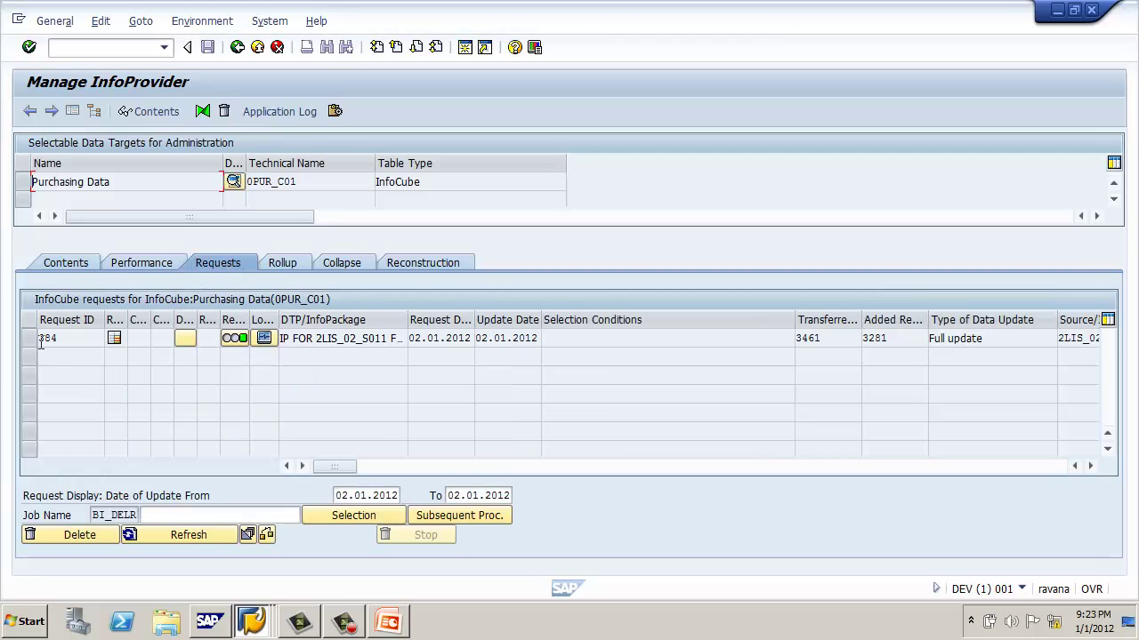
pyautogui.click(30, 341)
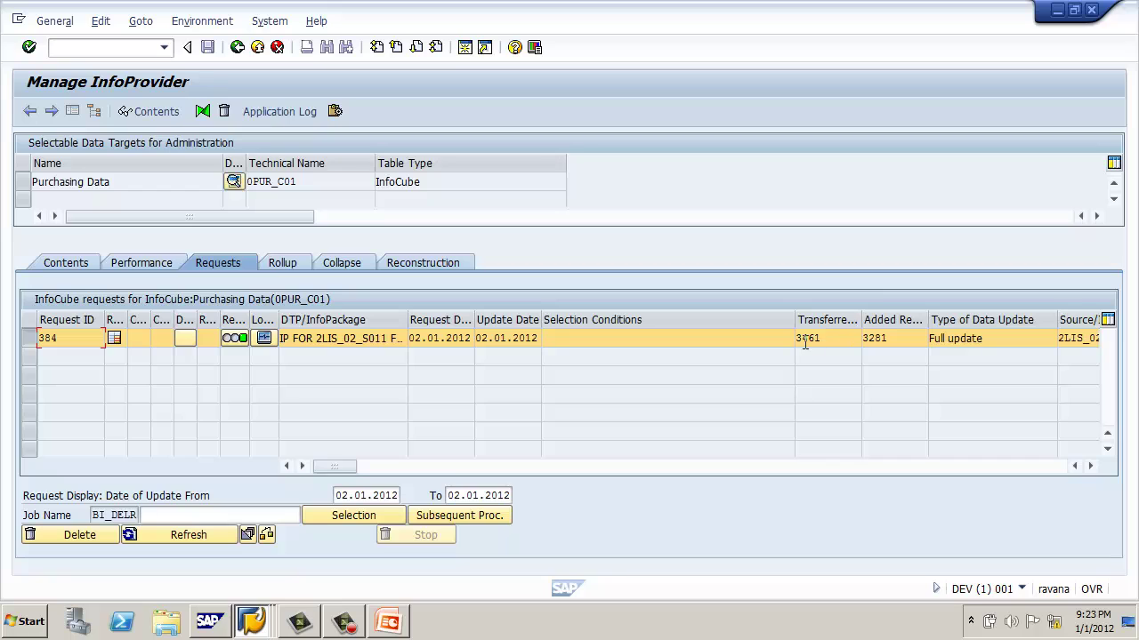
pyautogui.click(835, 339)
# - Display the contents of InfoCube Purchasing Data (0PUR_C01) as a list, accepting the proposed characteristic and output field selections
pyautogui.click(25, 184)
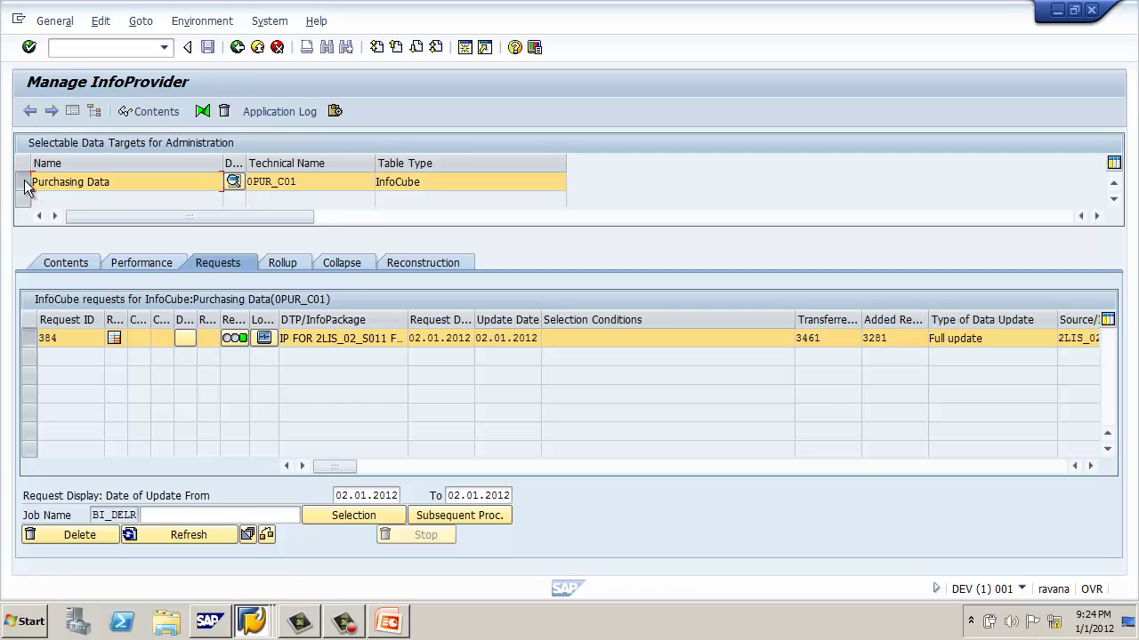
pyautogui.click(141, 115)
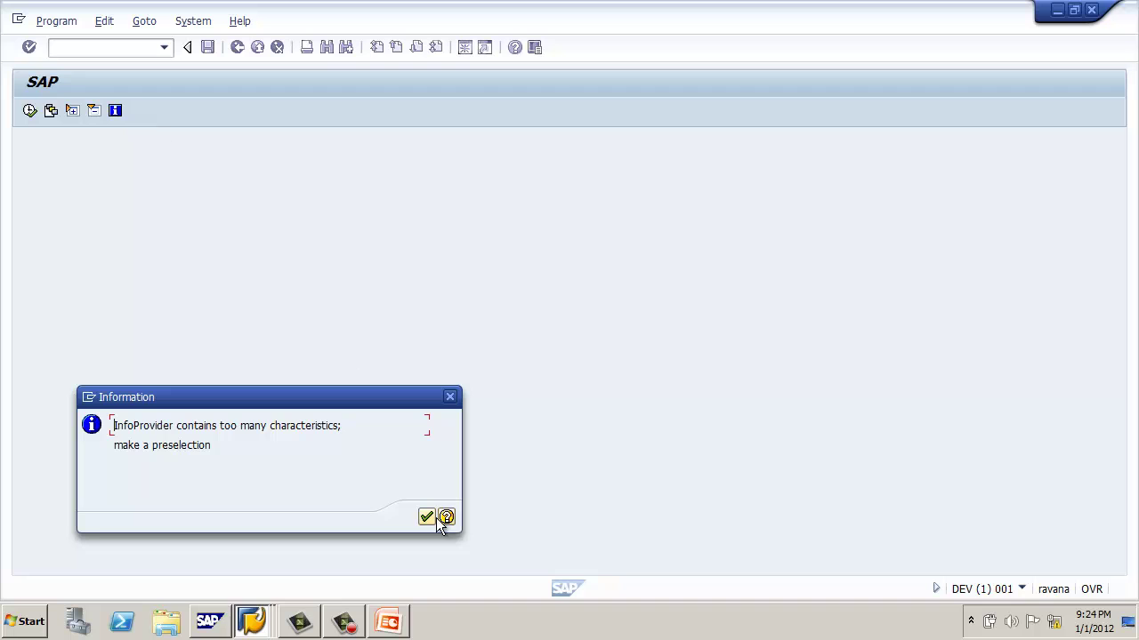
pyautogui.click(426, 517)
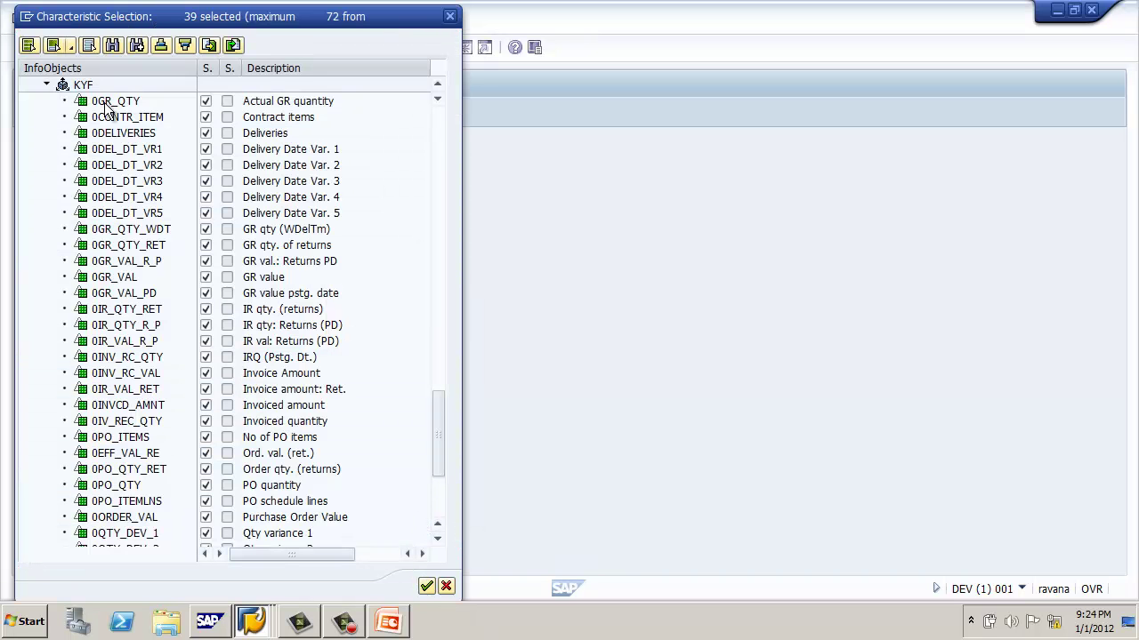
pyautogui.click(429, 590)
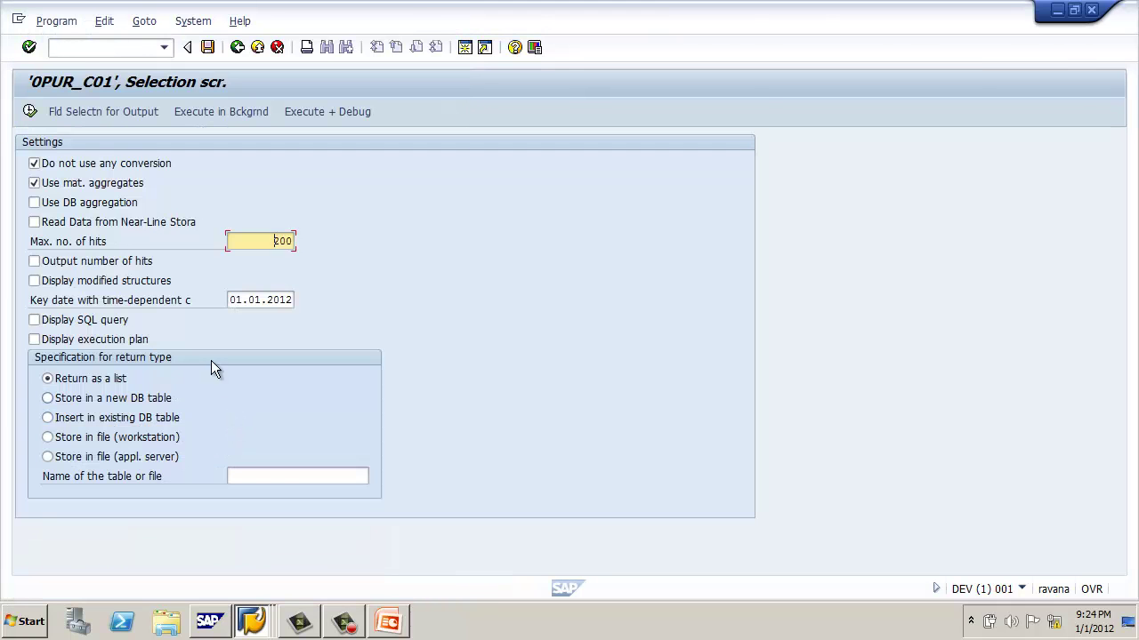
pyautogui.click(79, 108)
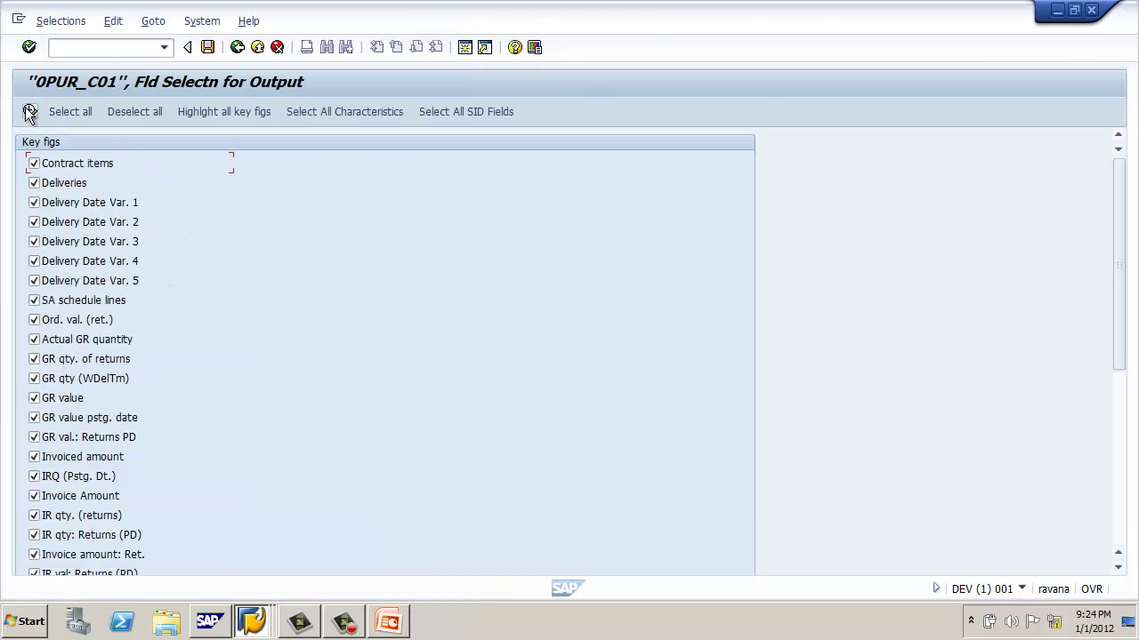
pyautogui.click(27, 115)
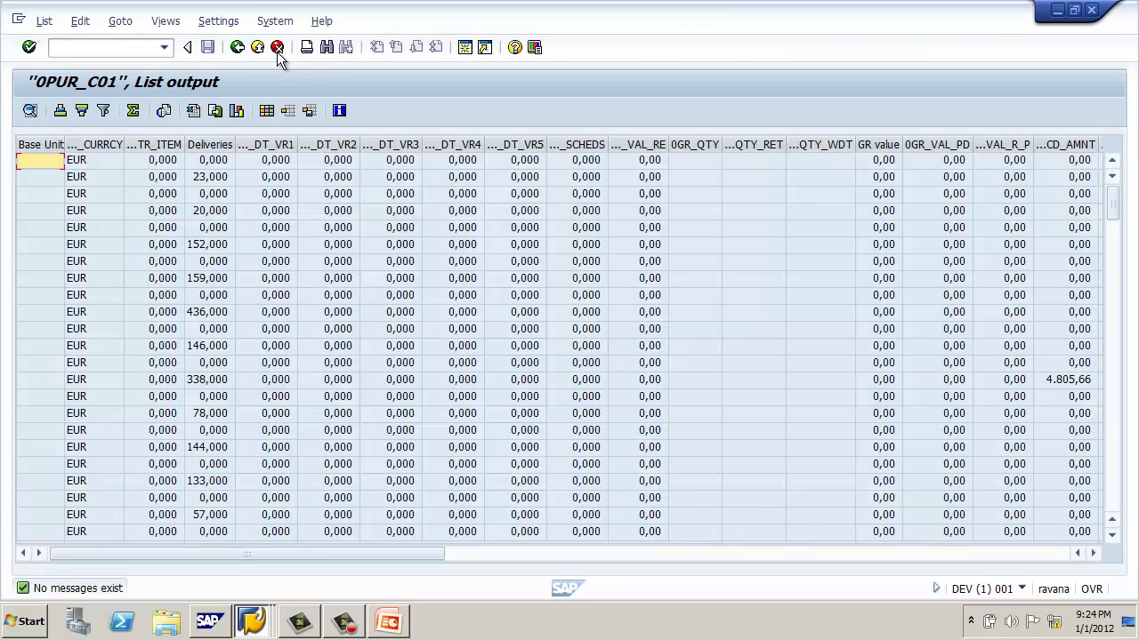
# - Leave the InfoCube's list output, its administration, the monitor and the InfoPackage, returning to the InfoSources tree
pyautogui.click(238, 46)
pyautogui.click(238, 46)
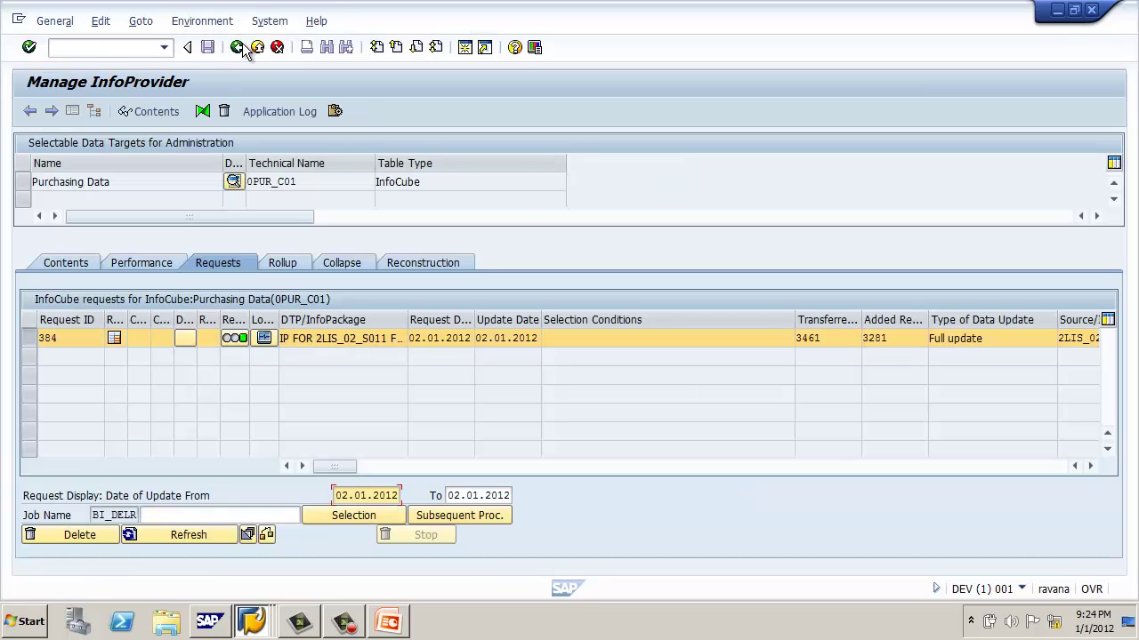
pyautogui.click(238, 46)
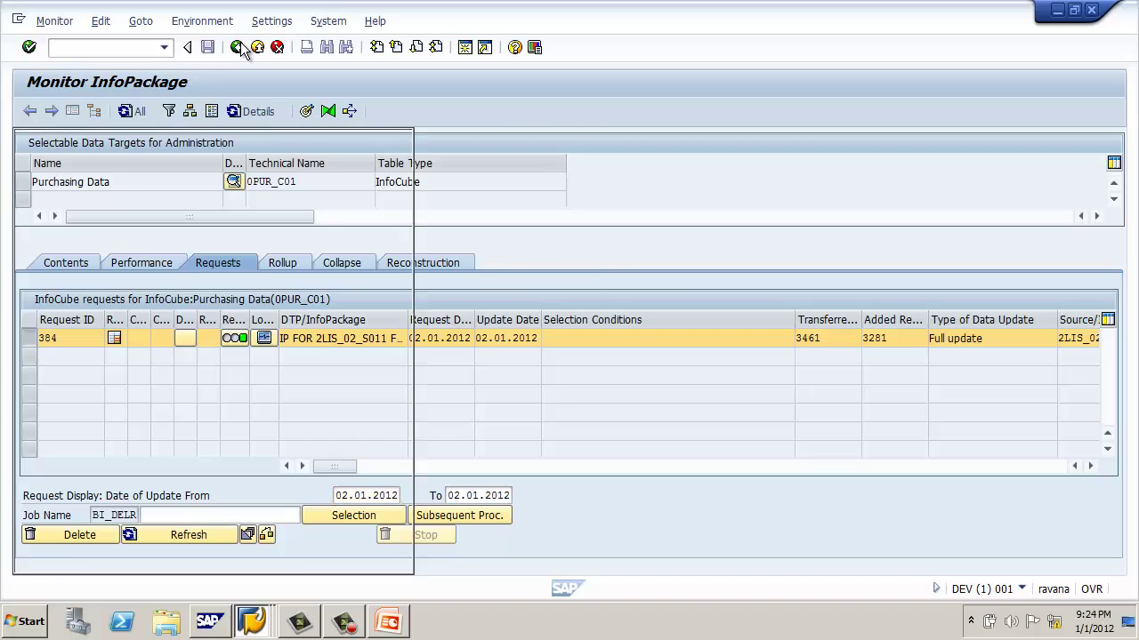
pyautogui.click(238, 46)
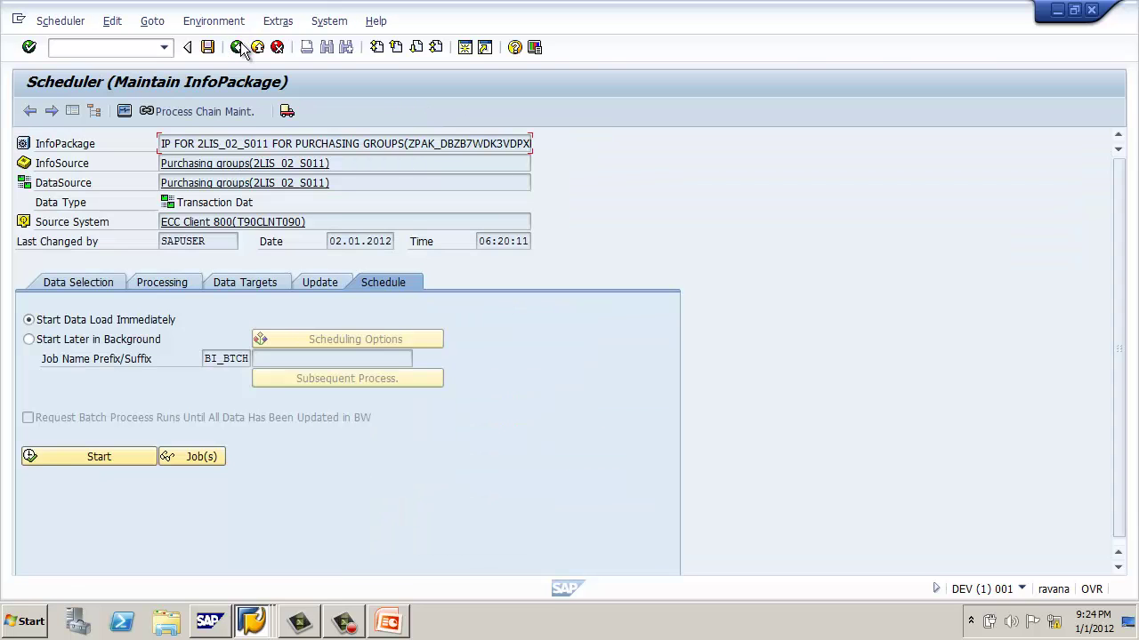
pyautogui.click(238, 46)
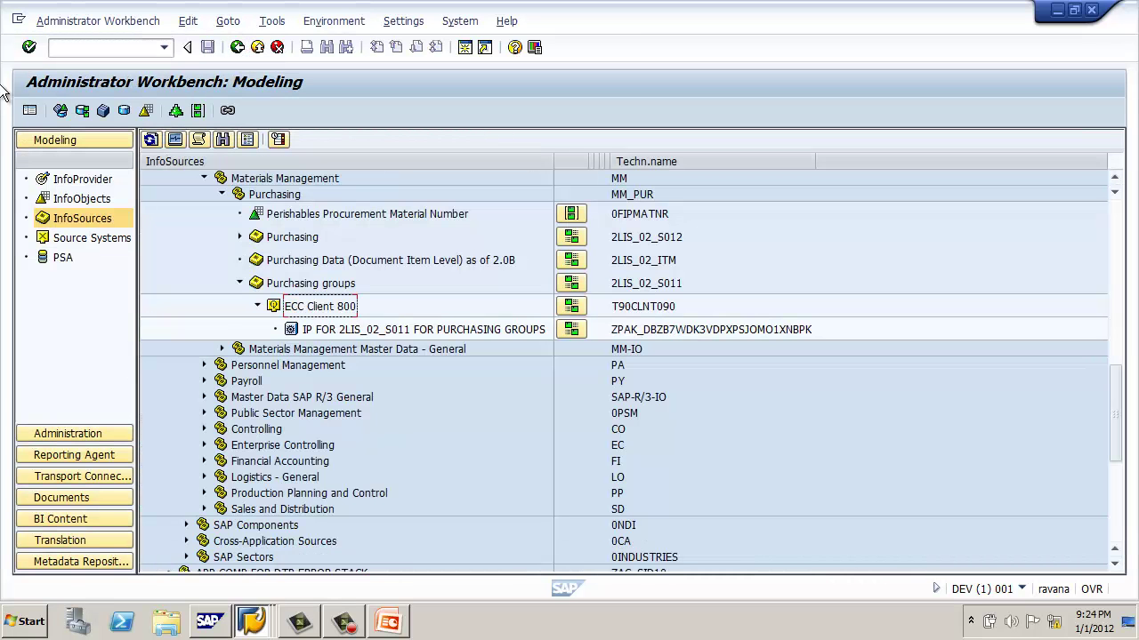